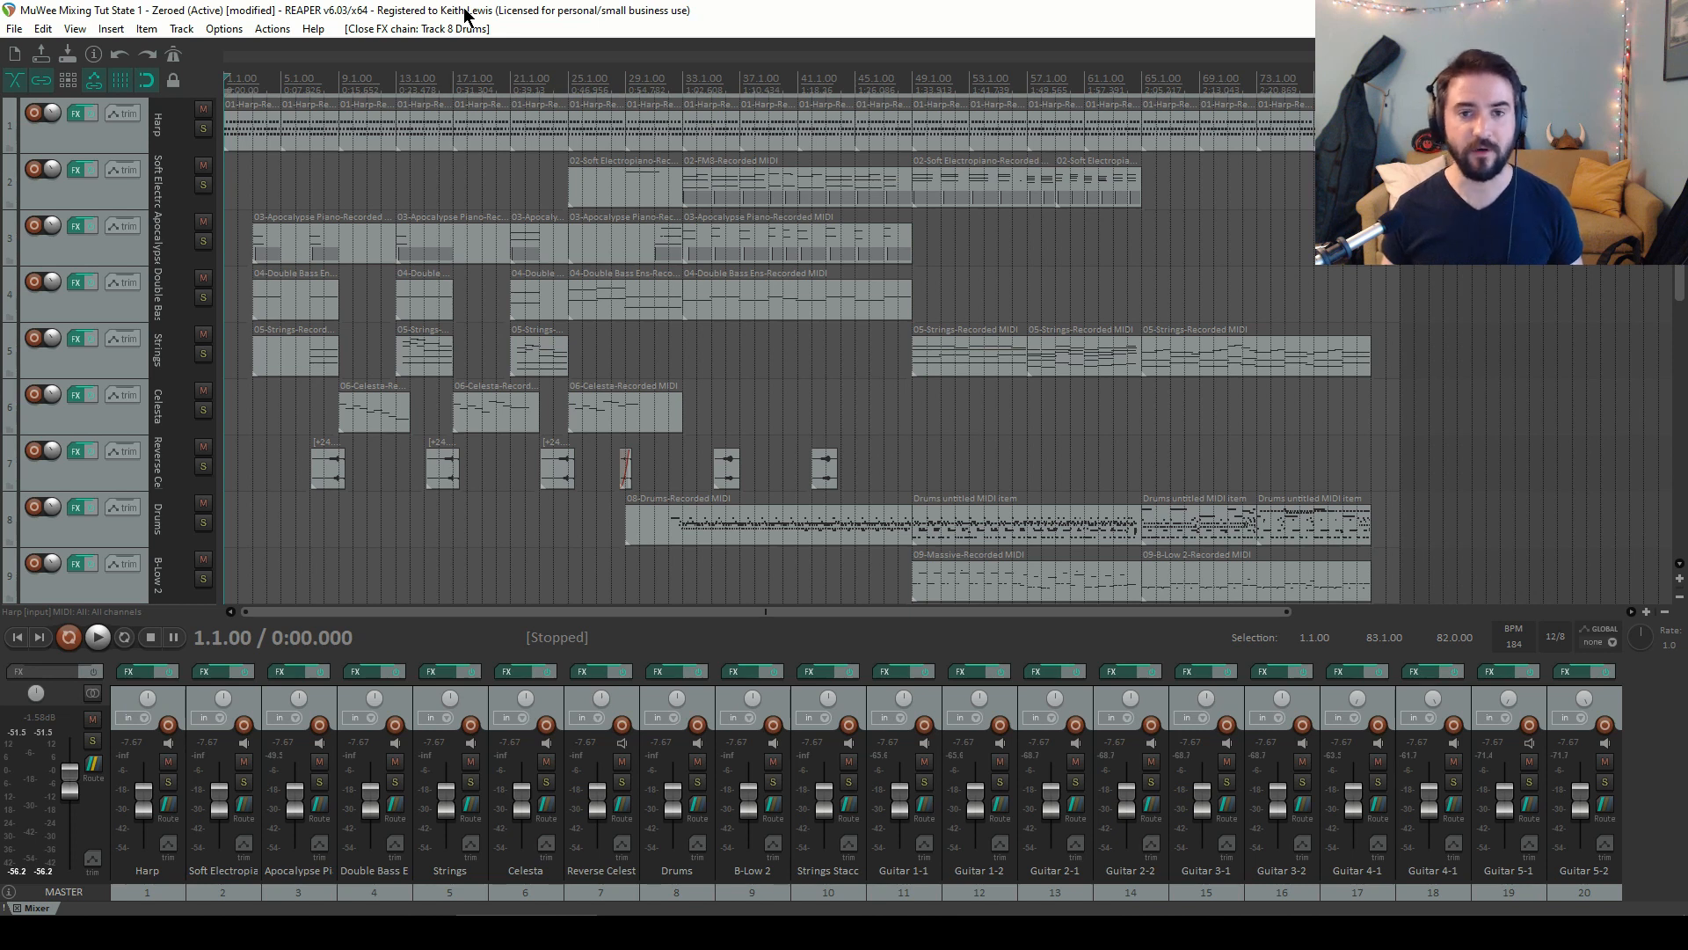
Play back the project briefly to listen to the arrangement, then stop playback
key("space")
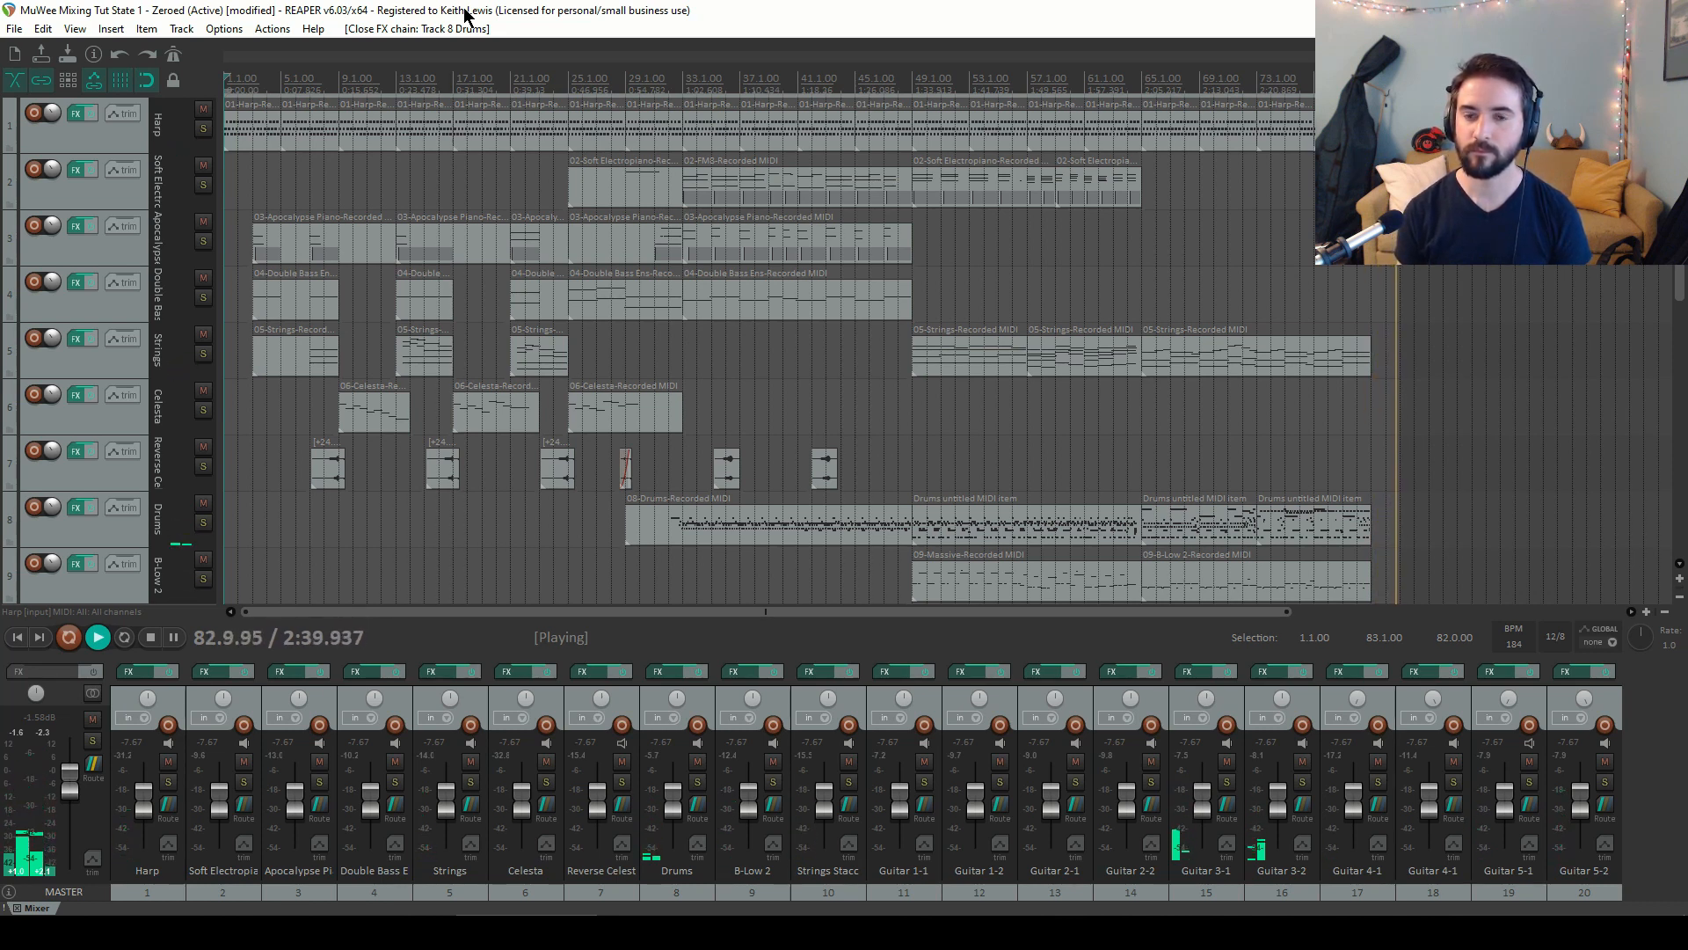
key("space")
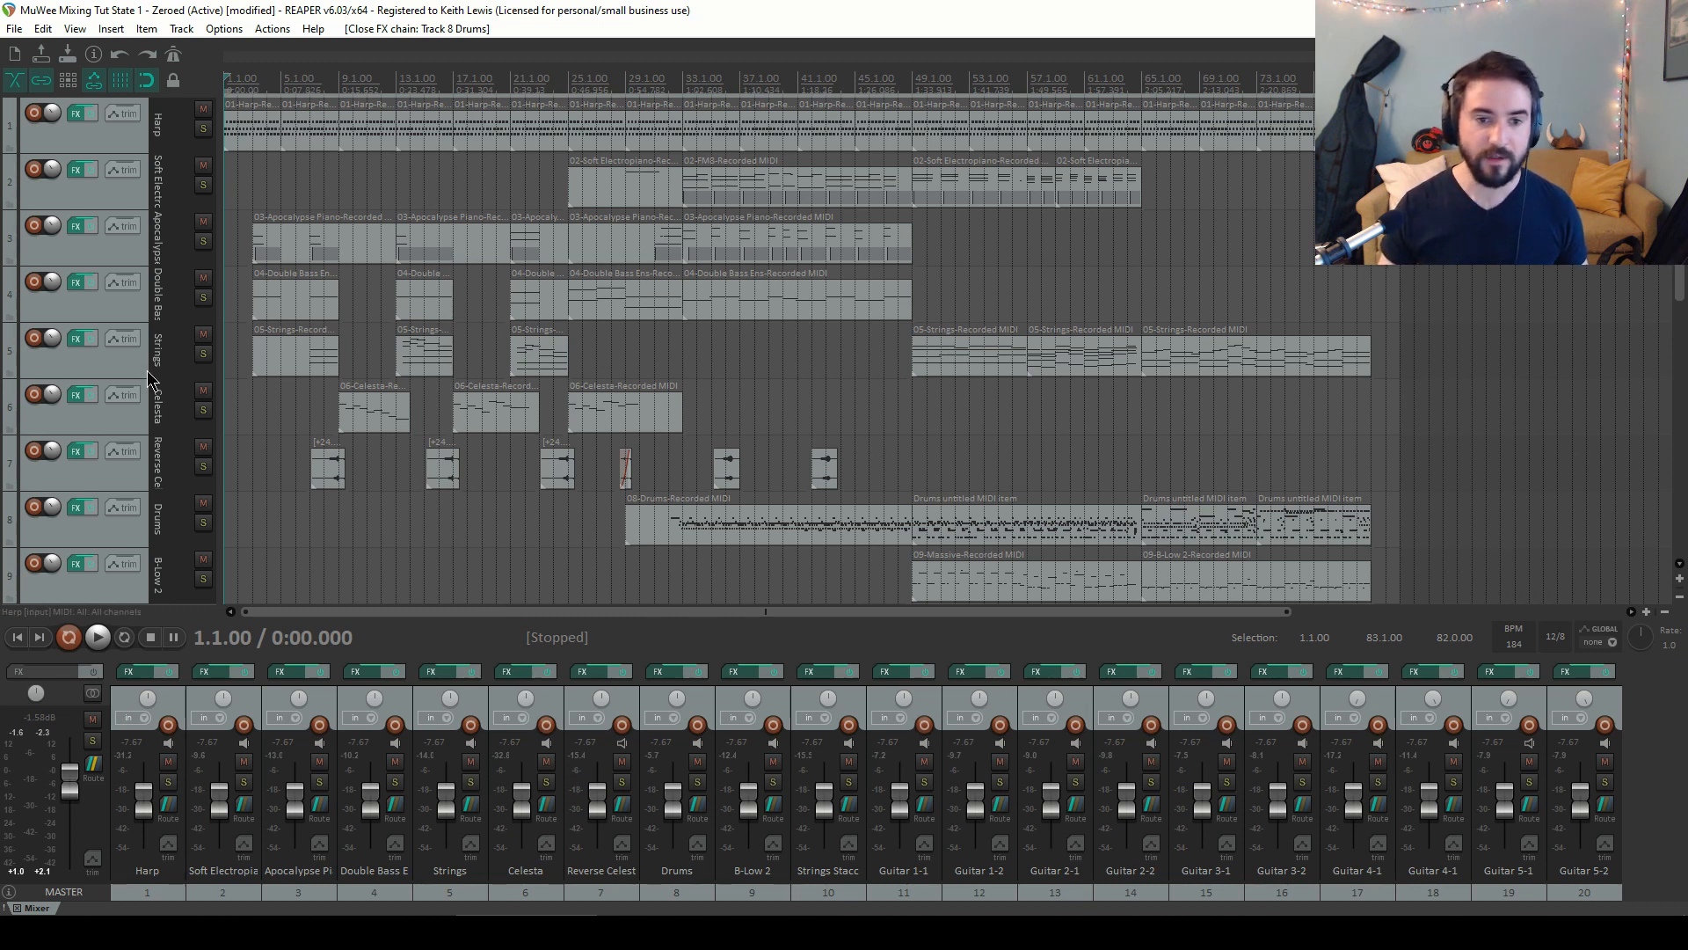
Move the Drums track to the top of the track list and place Strings above Double Bass
left_click_drag(119, 538, 123, 113)
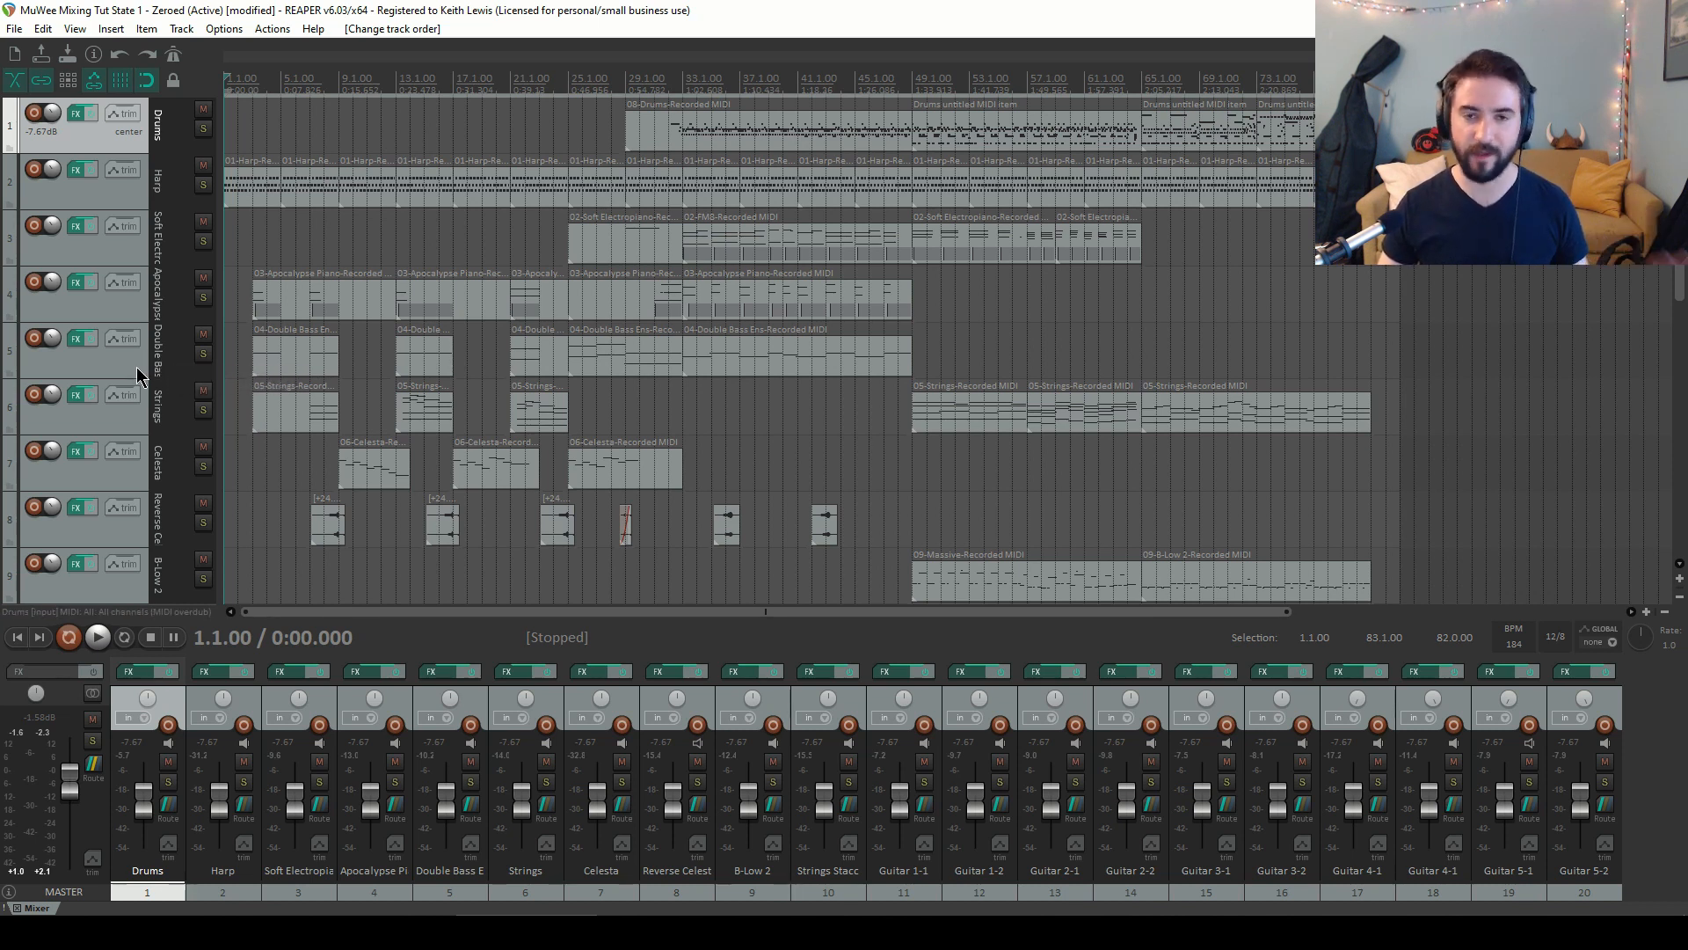
left_click_drag(136, 366, 137, 271)
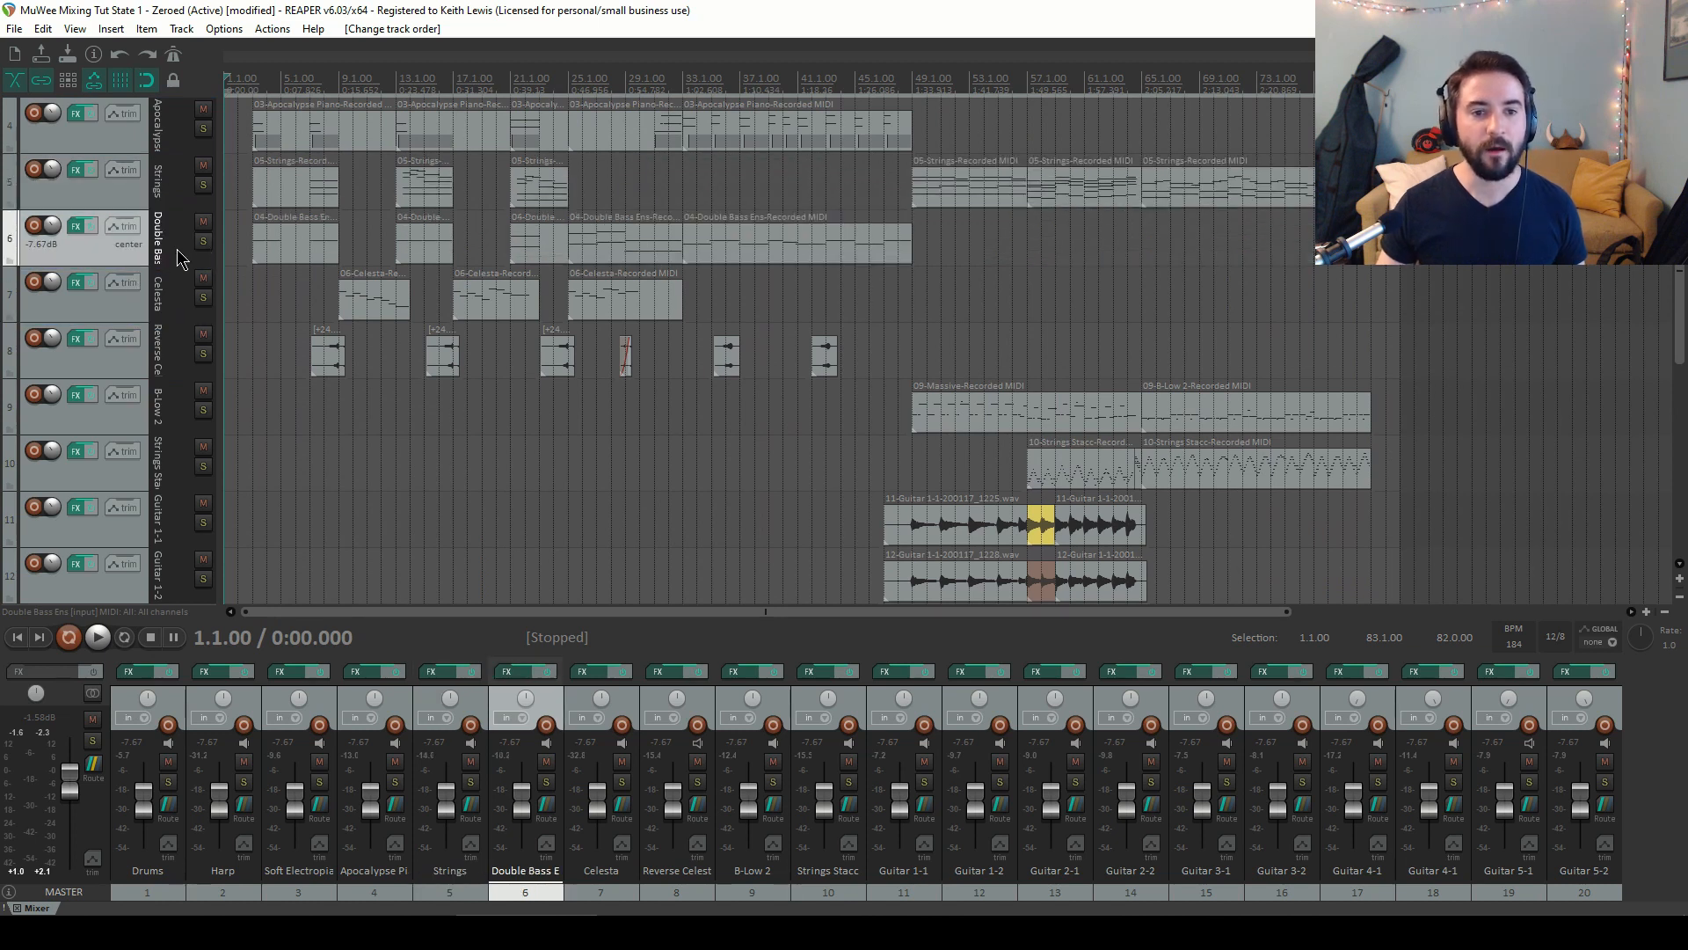
scroll(172, 260, "up", 3)
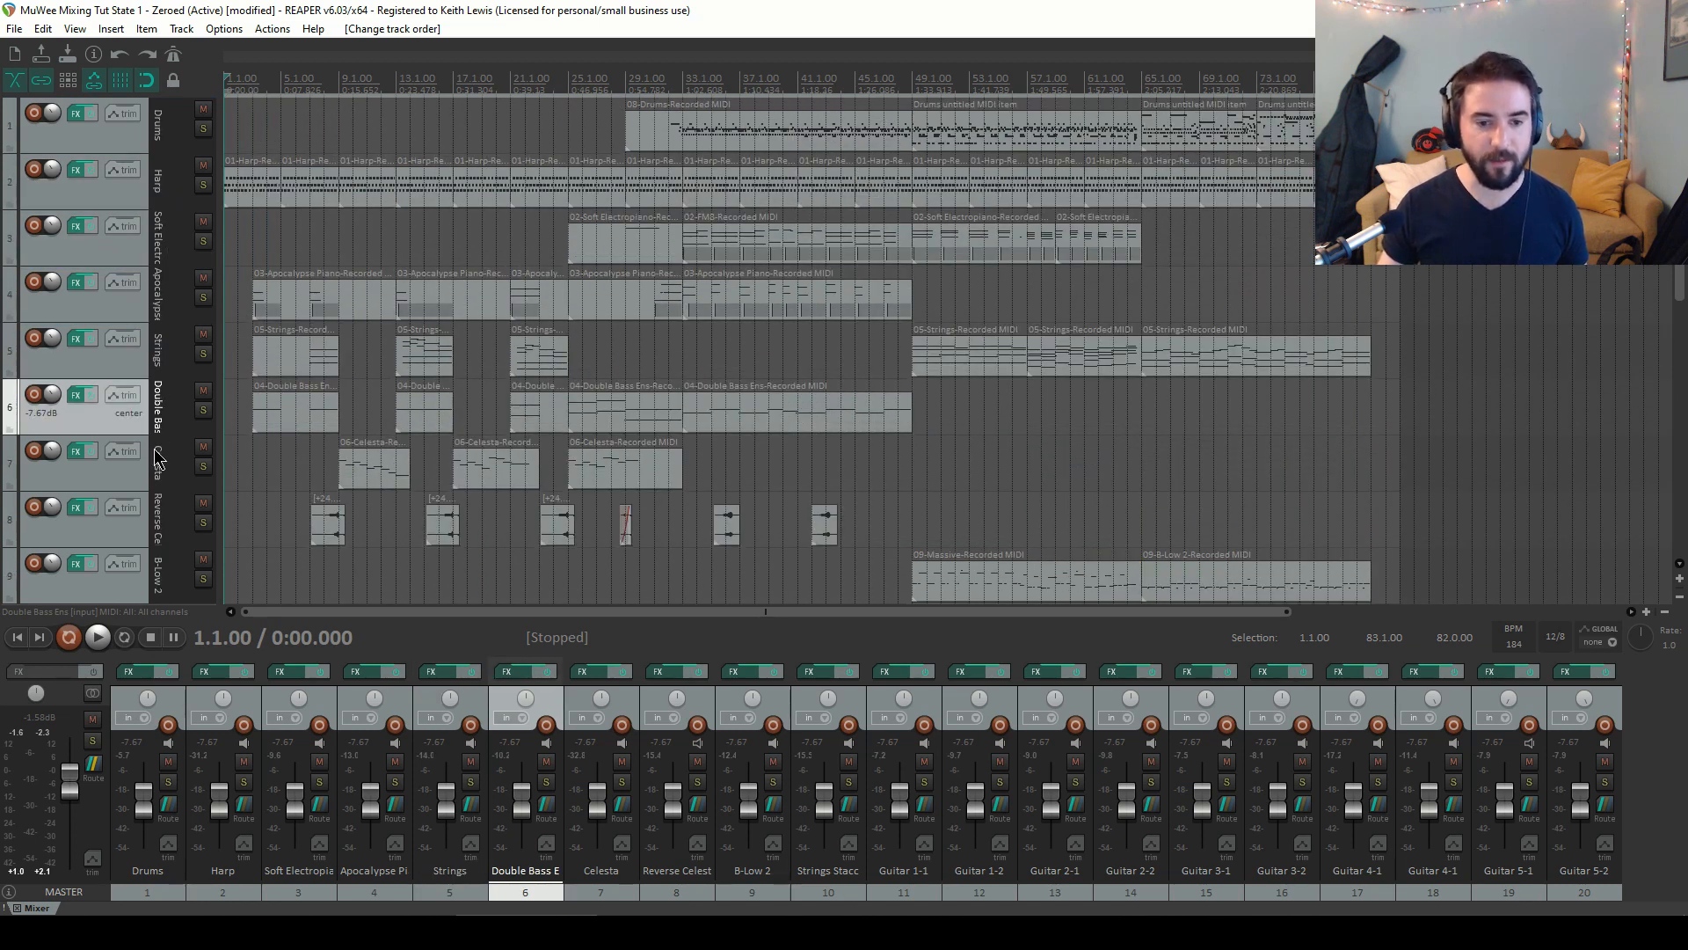
scroll(157, 486, "down", 1)
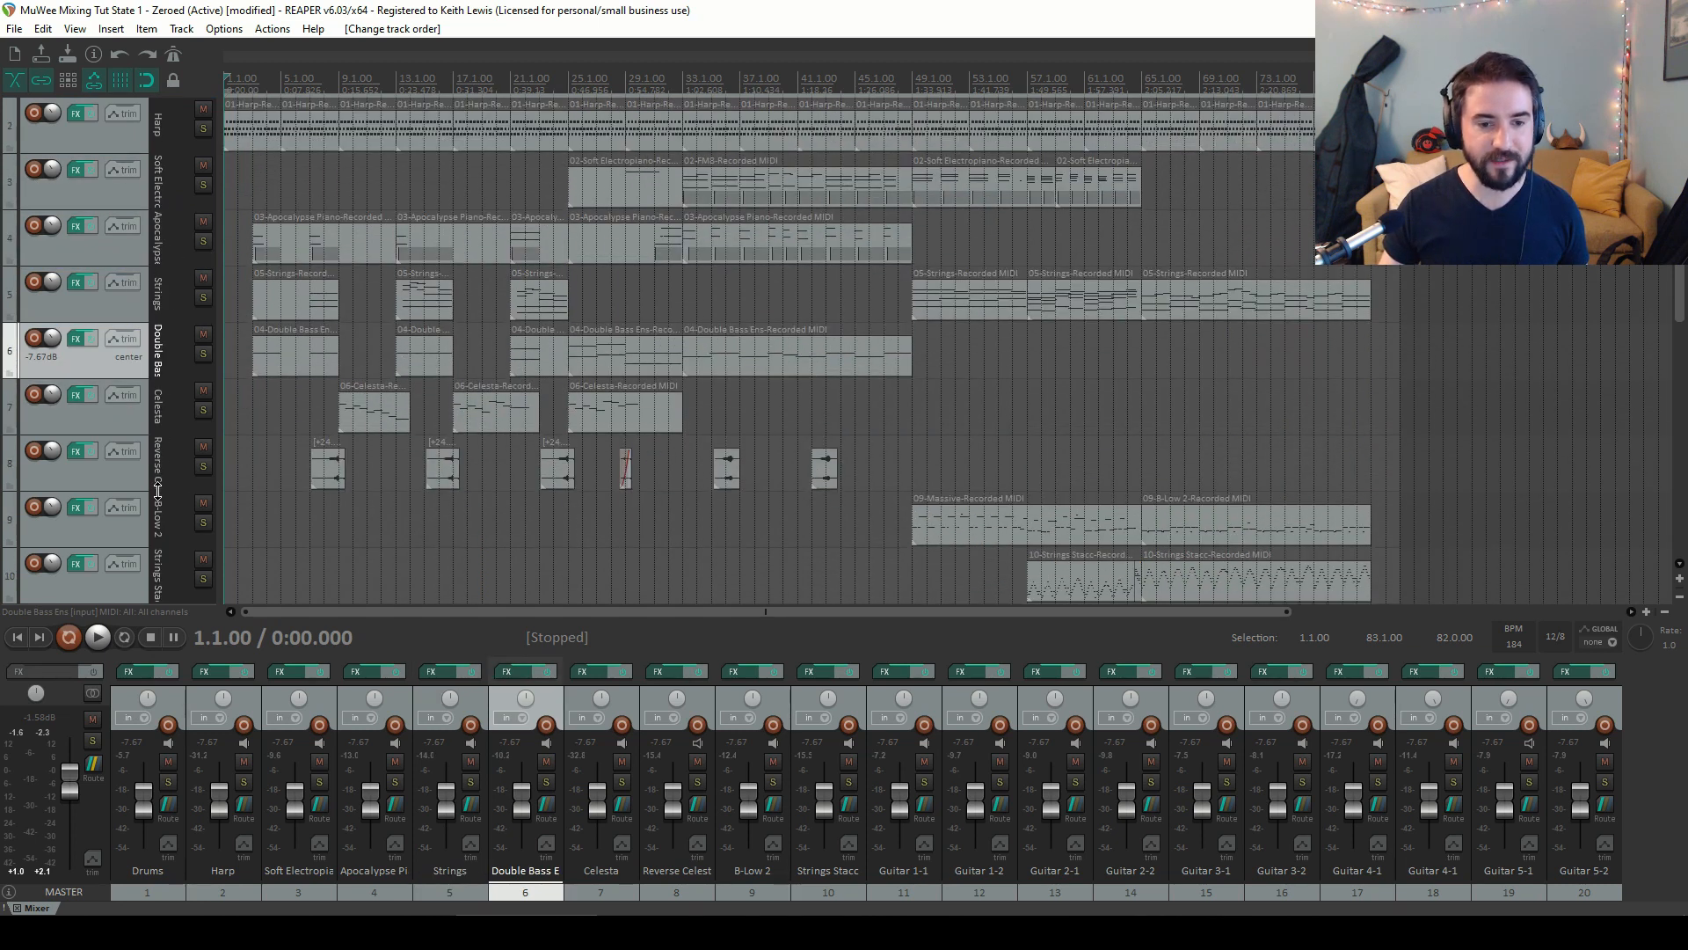
Move the B-Low 2 track up to second position, directly below Drums
left_click(139, 538)
scroll(162, 132, "up", 1)
left_click_drag(159, 16, 144, 160)
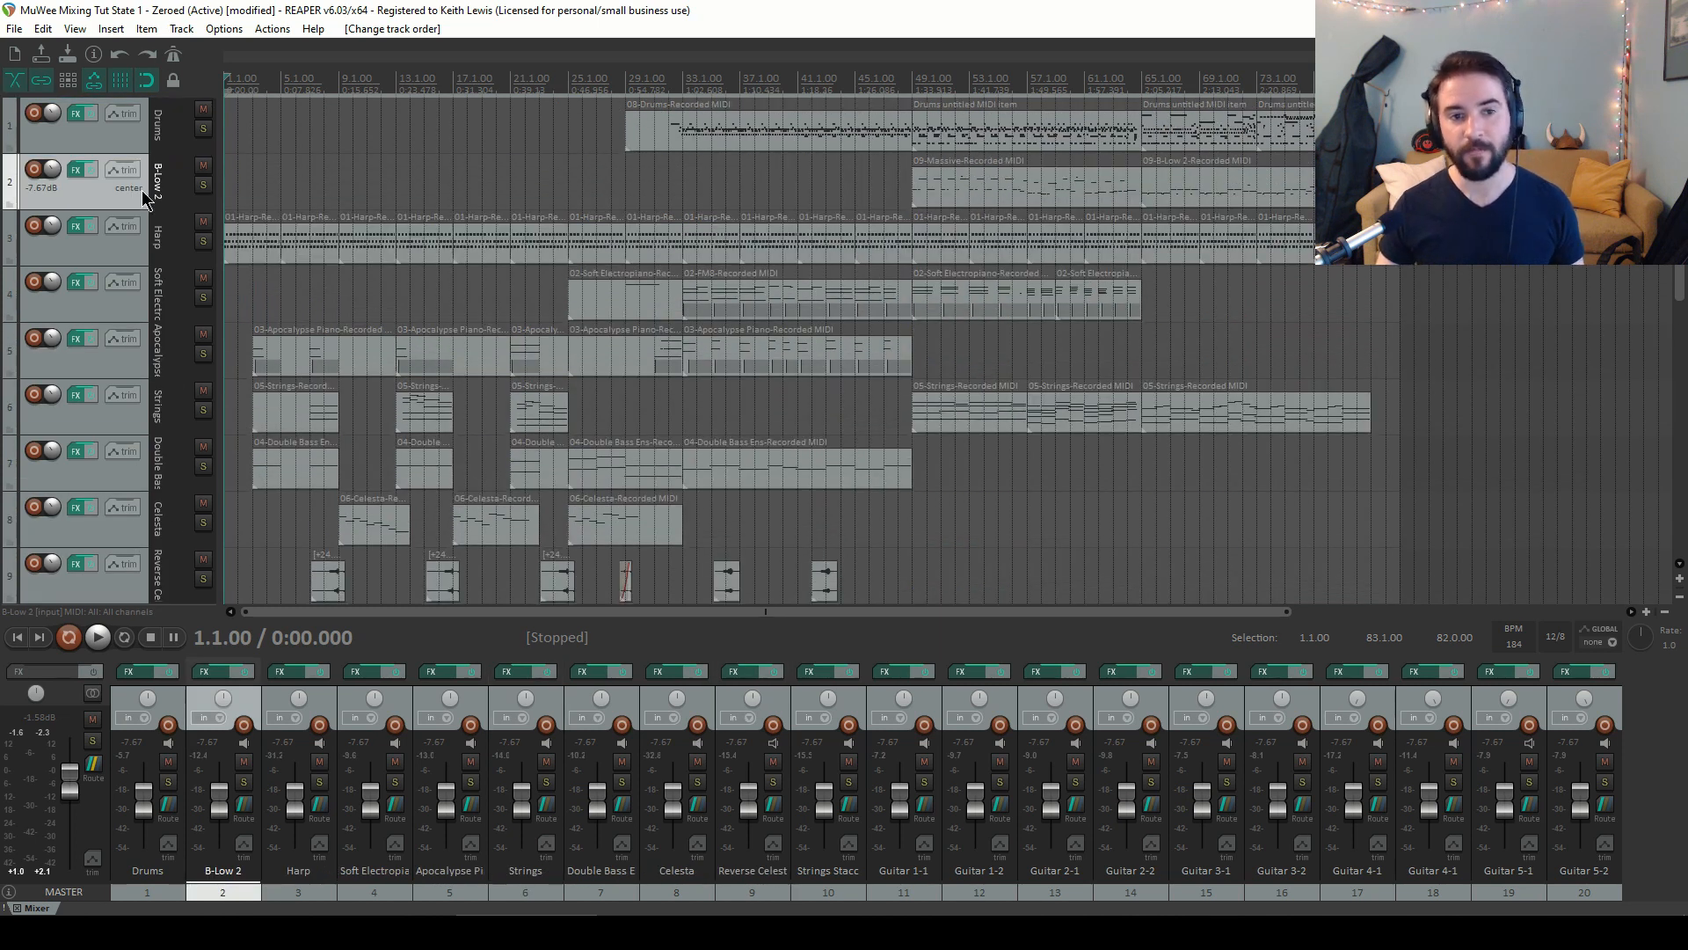
Reorder the tracks so Apocalypse Piano sits third and Soft Electropiano fourth
left_click_drag(138, 376, 149, 219)
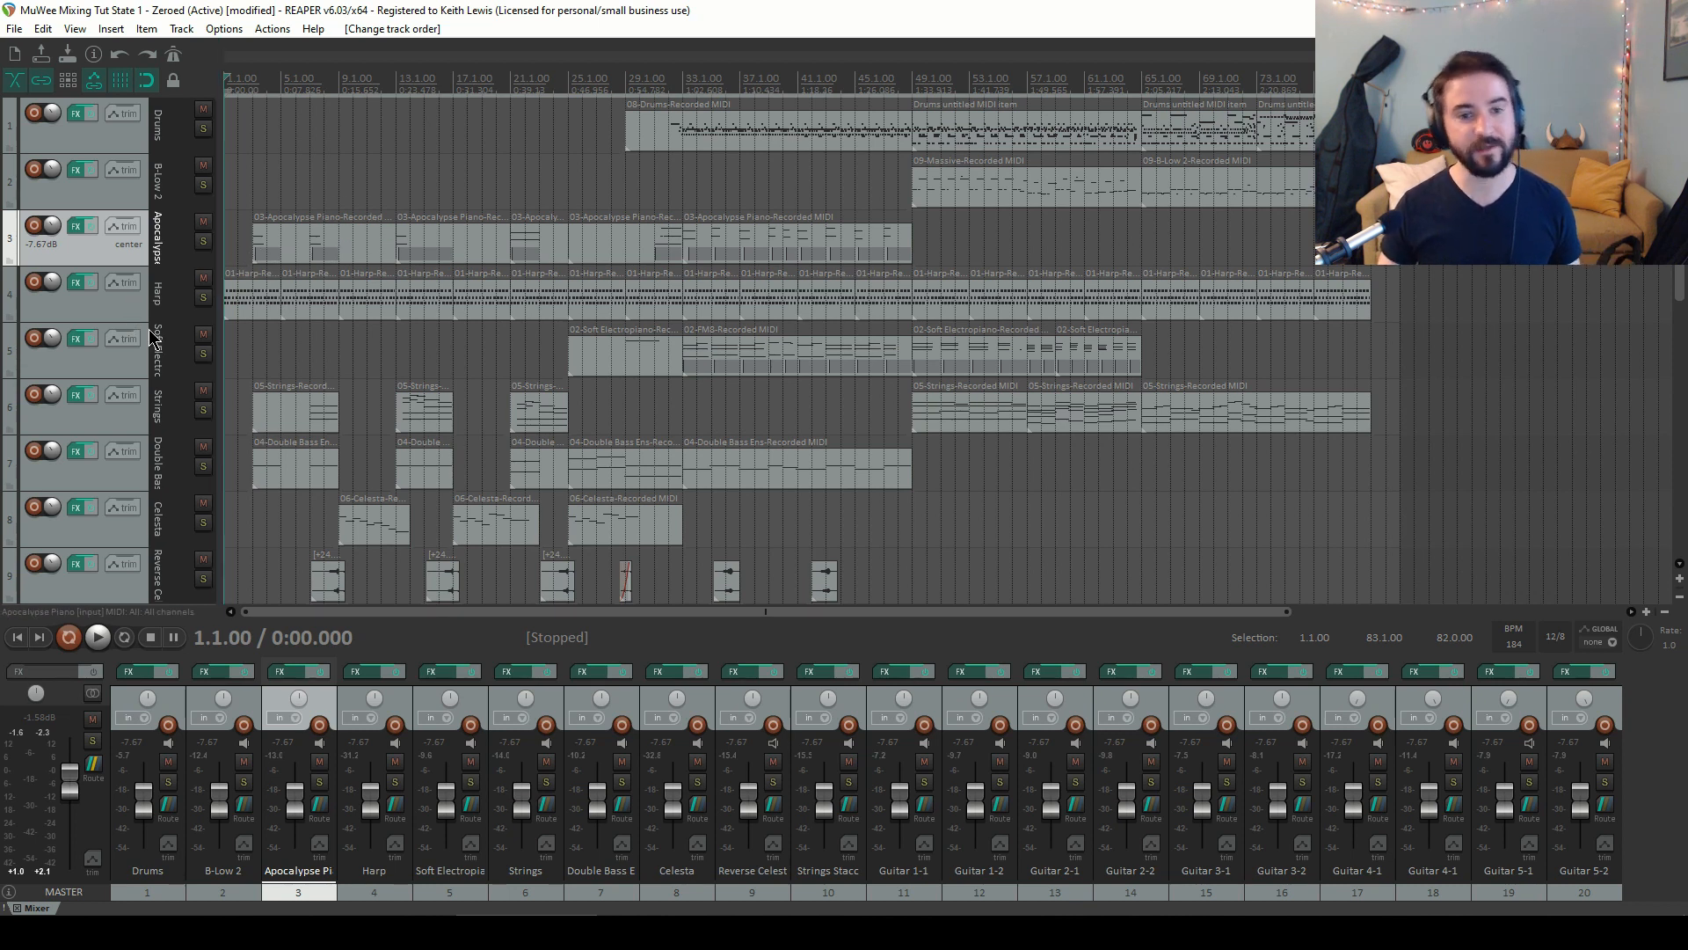
left_click_drag(143, 376, 155, 285)
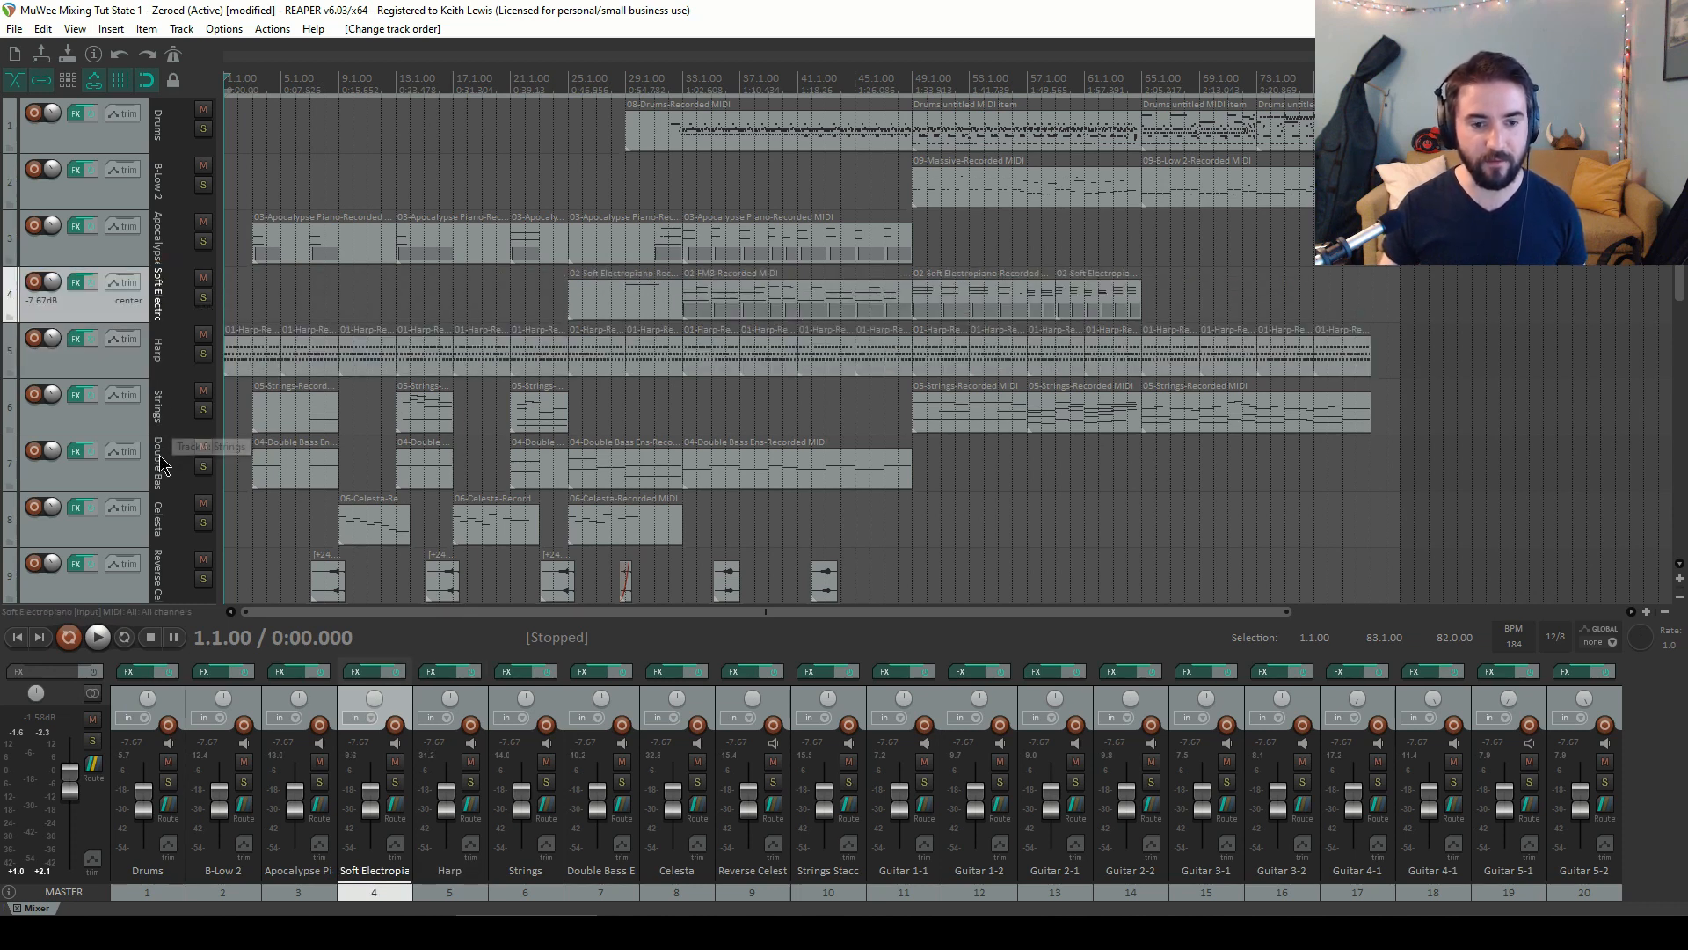
Select all guitar tracks from Guitar 1-1 to Guitar 5-2 and move them up directly below Soft Electropiano
scroll(167, 448, "down", 2)
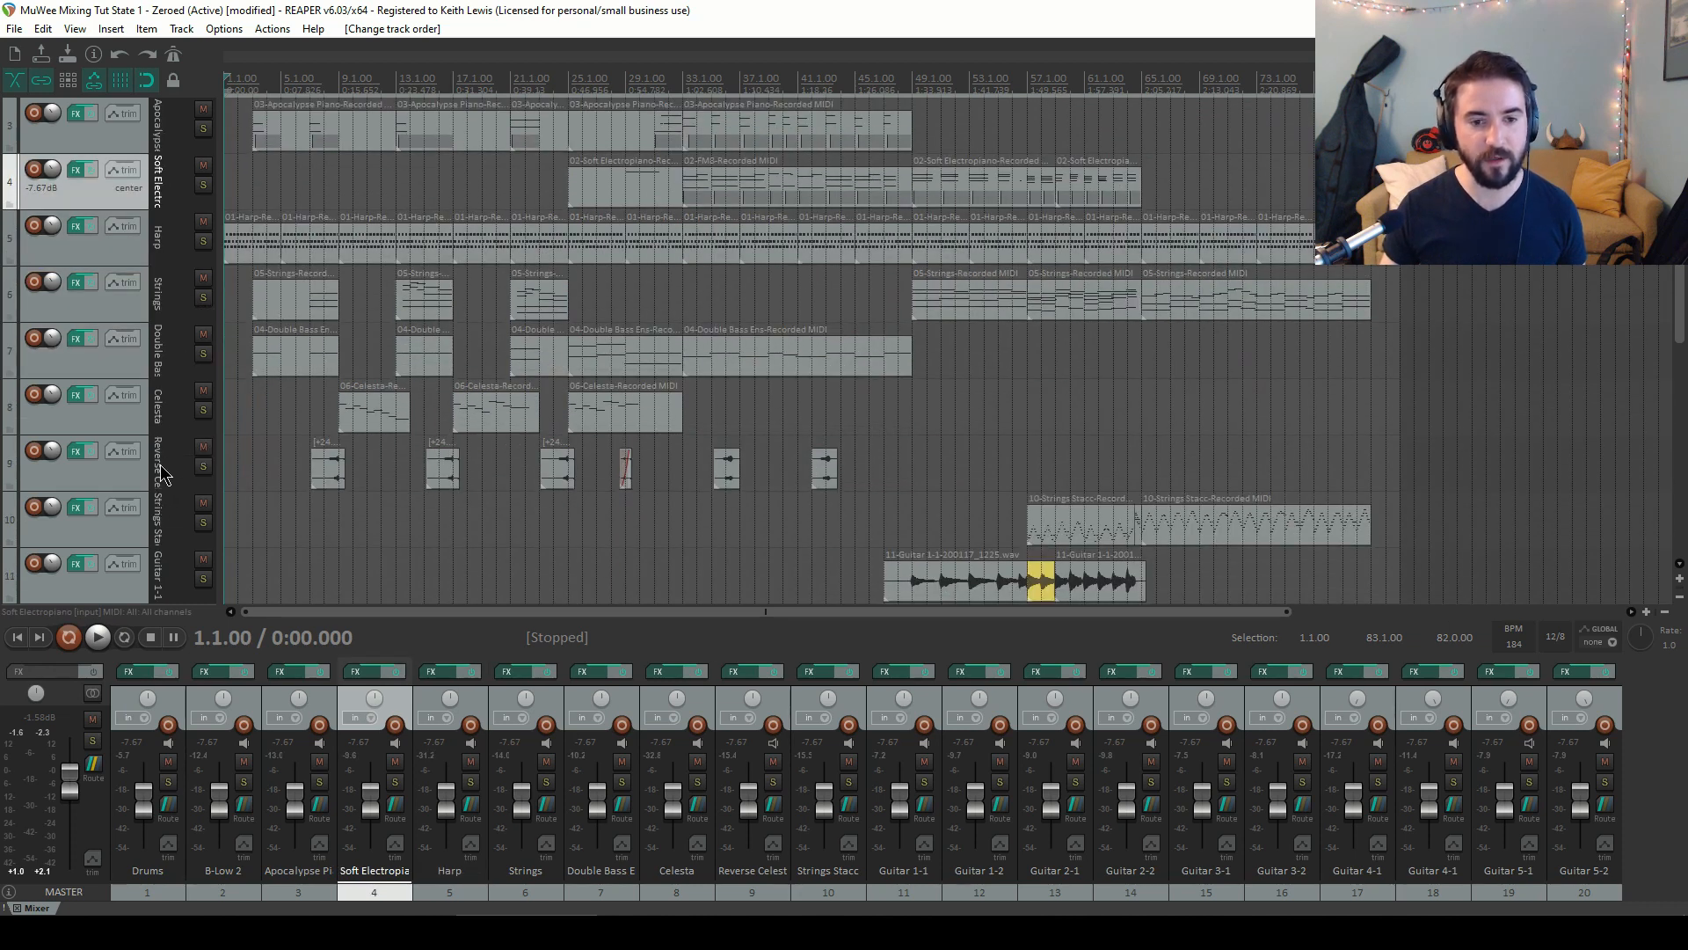
scroll(160, 431, "down", 1)
scroll(161, 422, "down", 3)
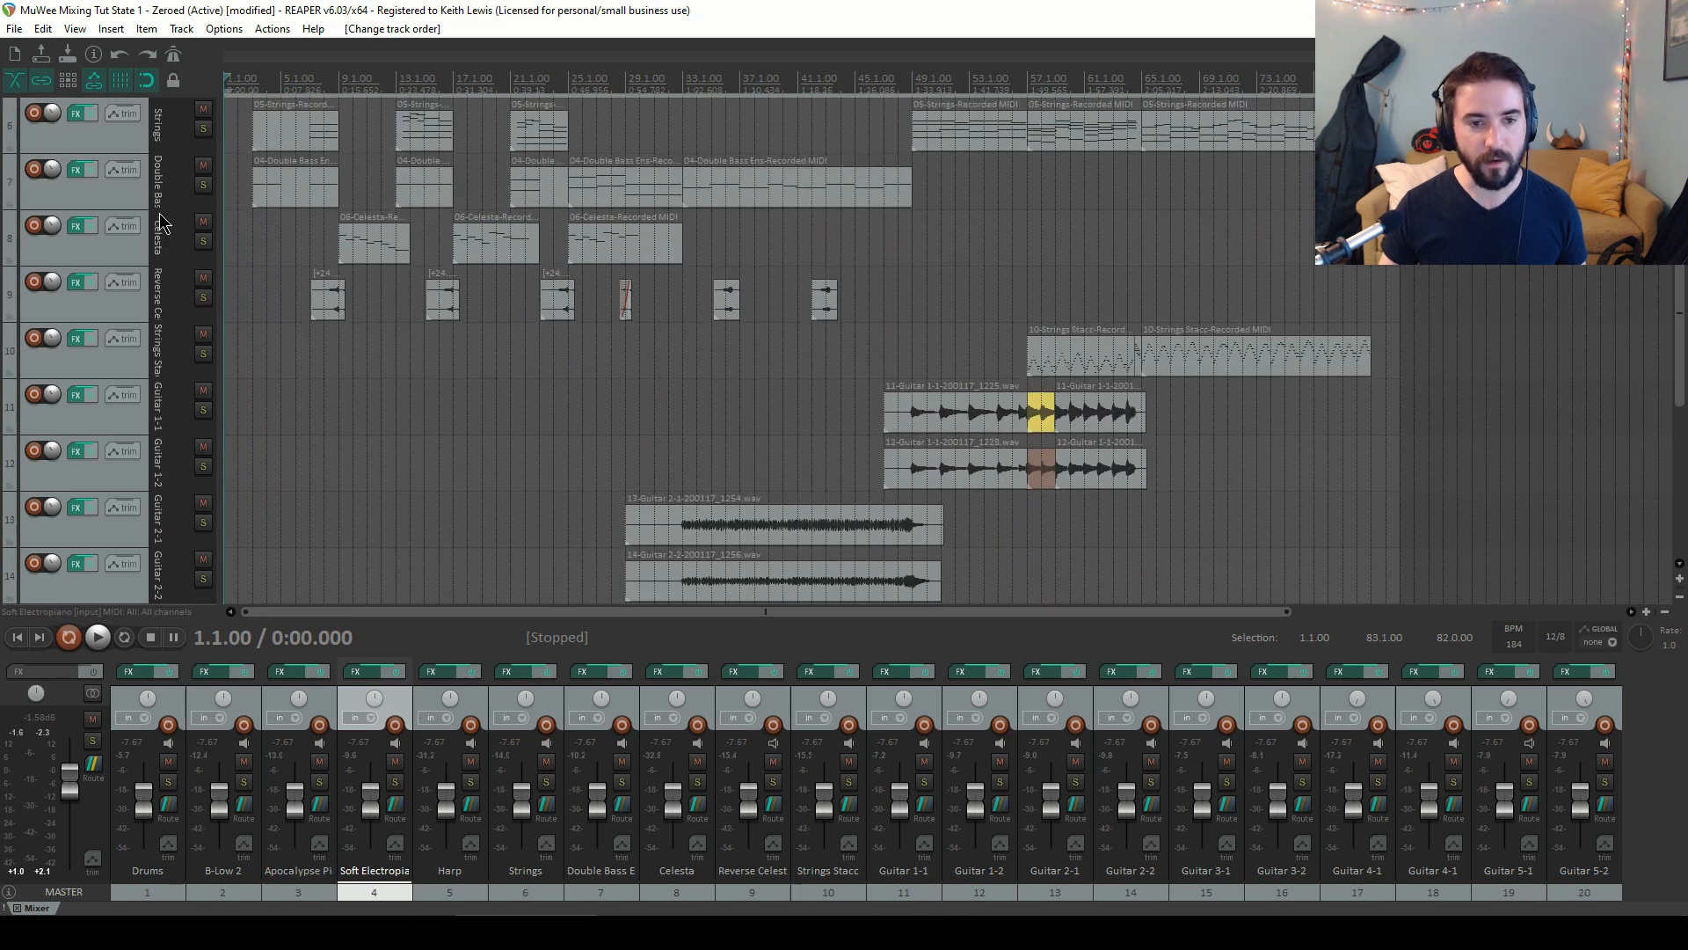
scroll(158, 444, "down", 6)
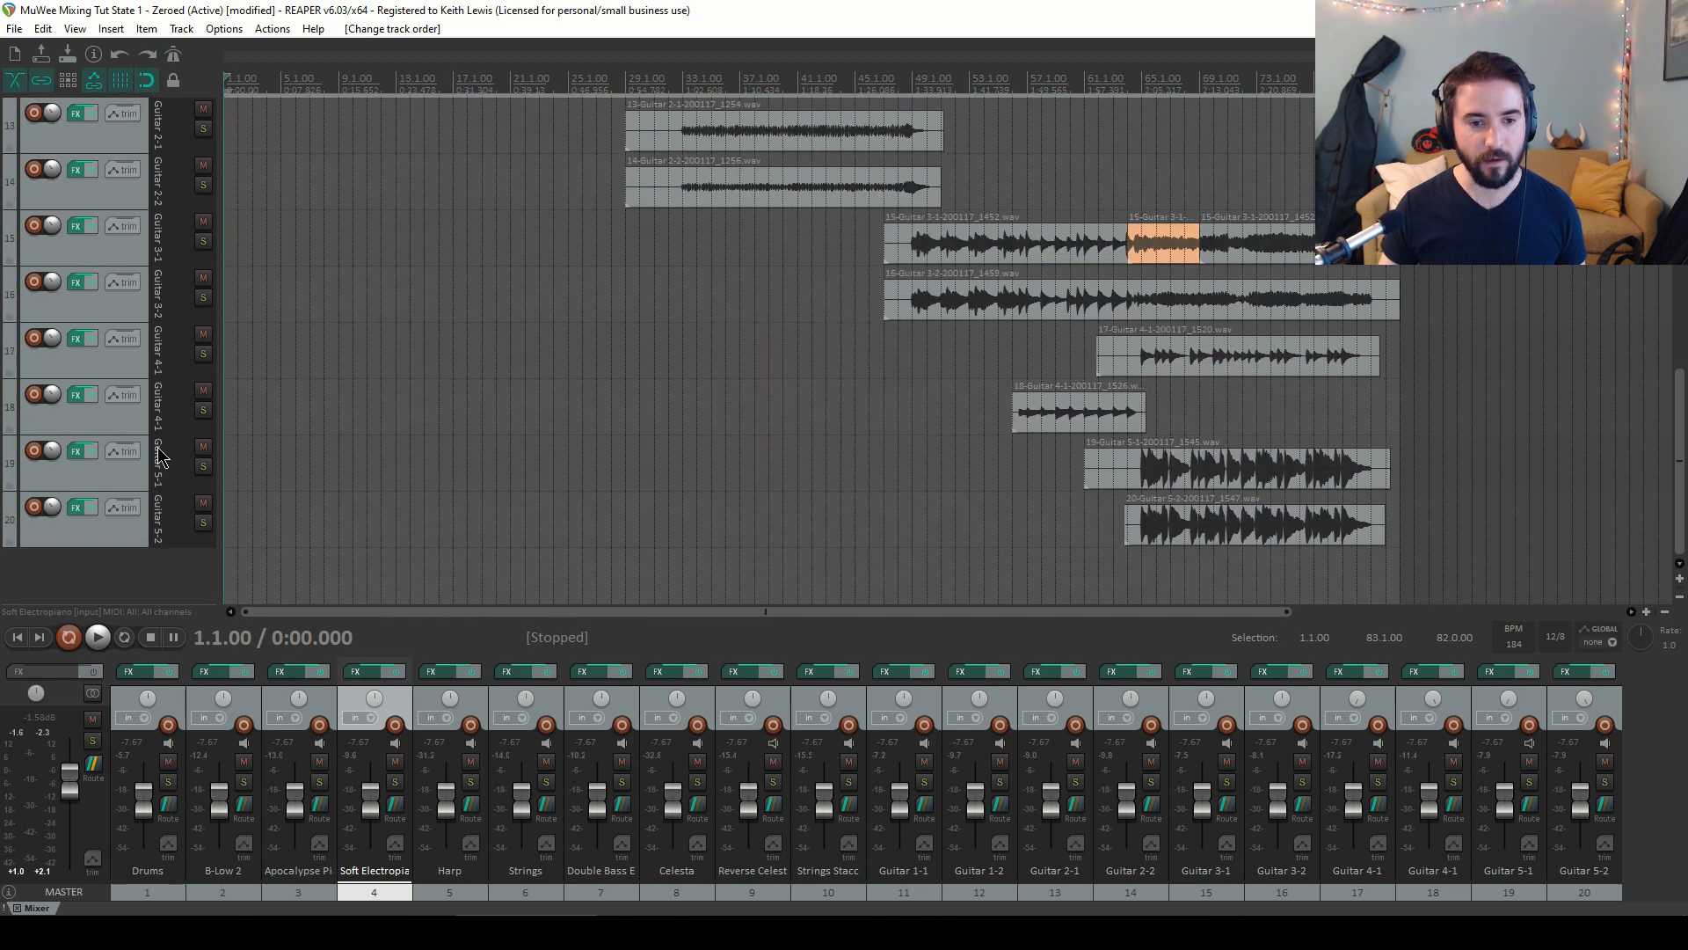
scroll(158, 444, "up", 12)
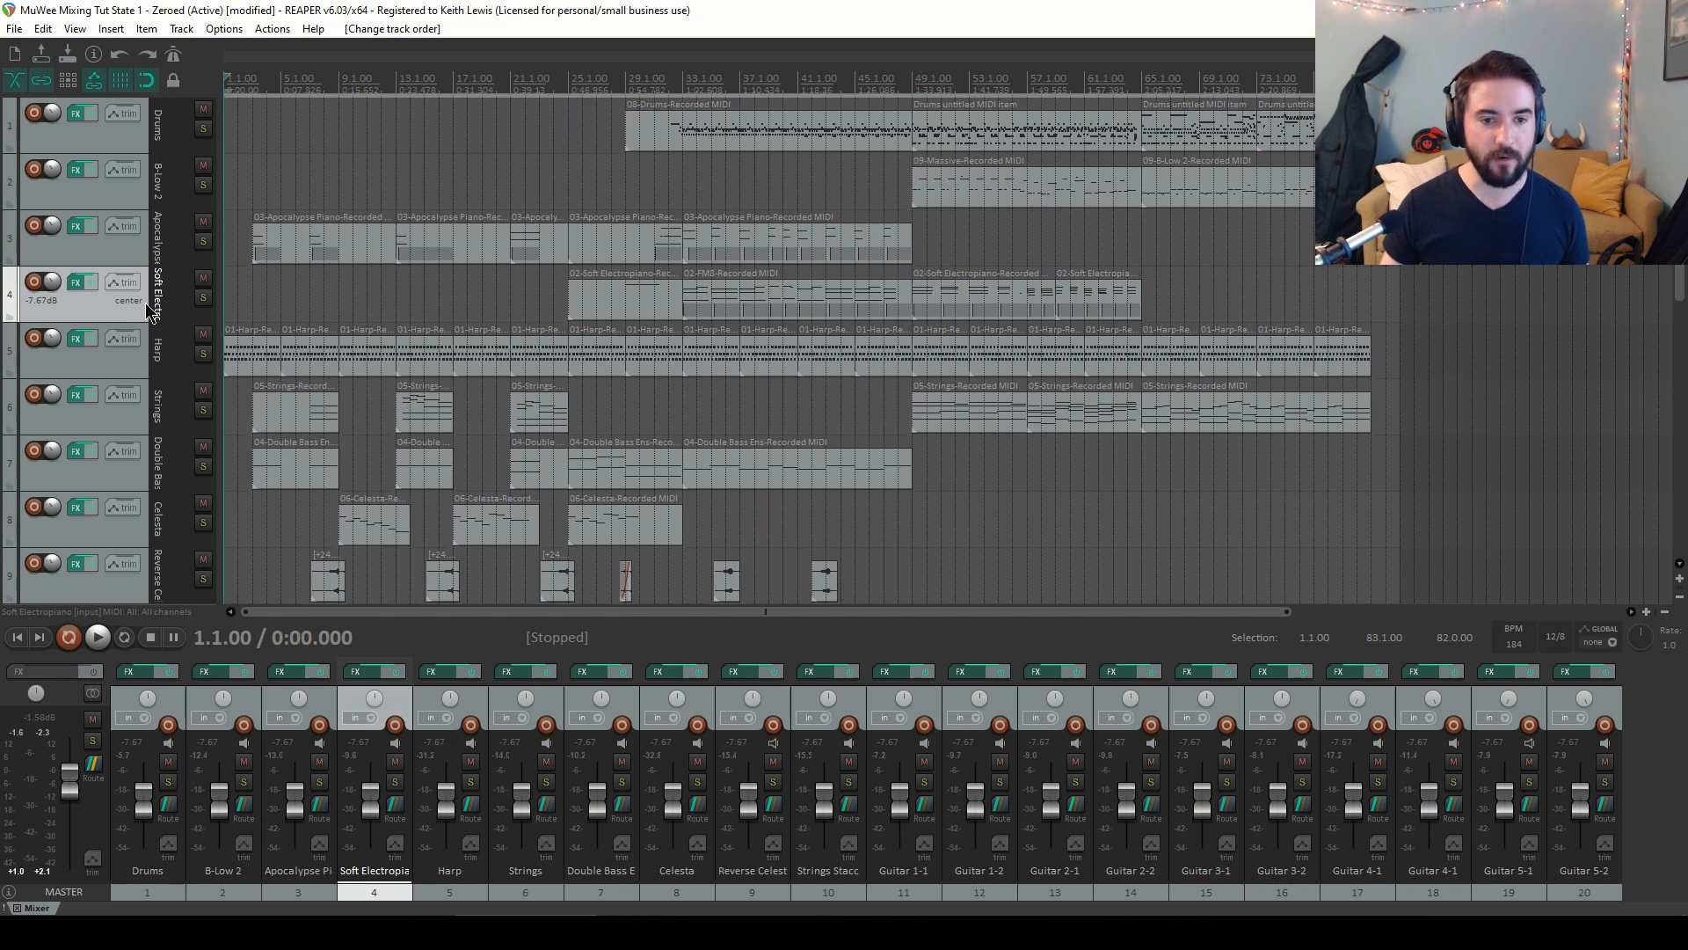
scroll(158, 462, "down", 10)
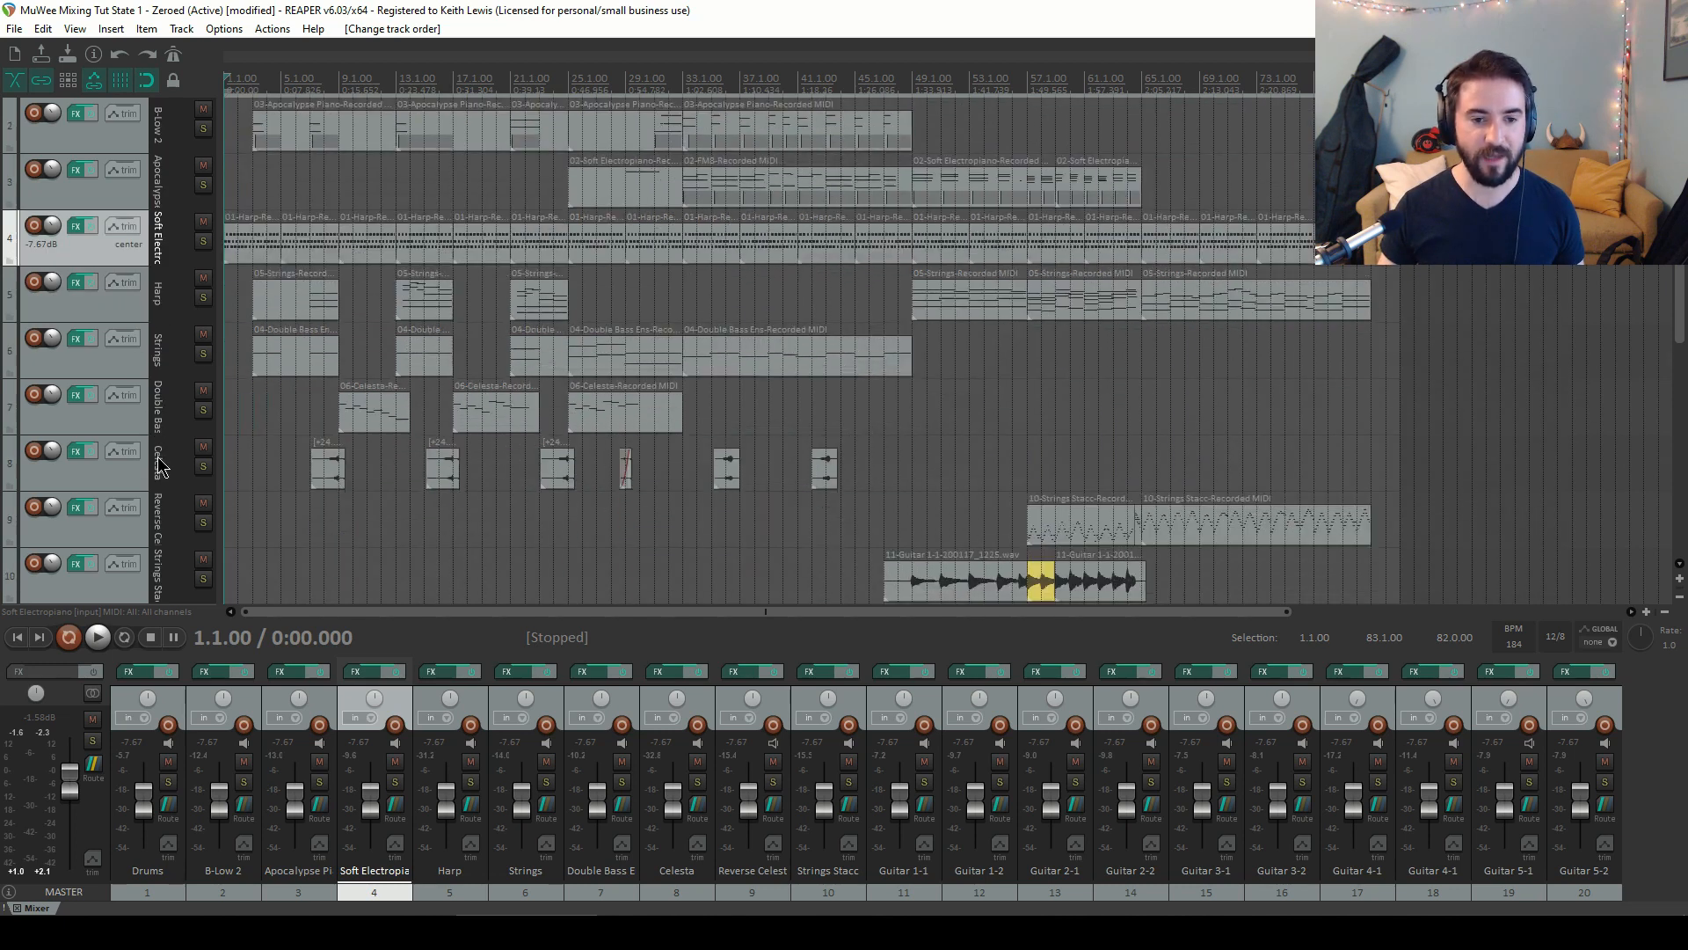
left_click(145, 527)
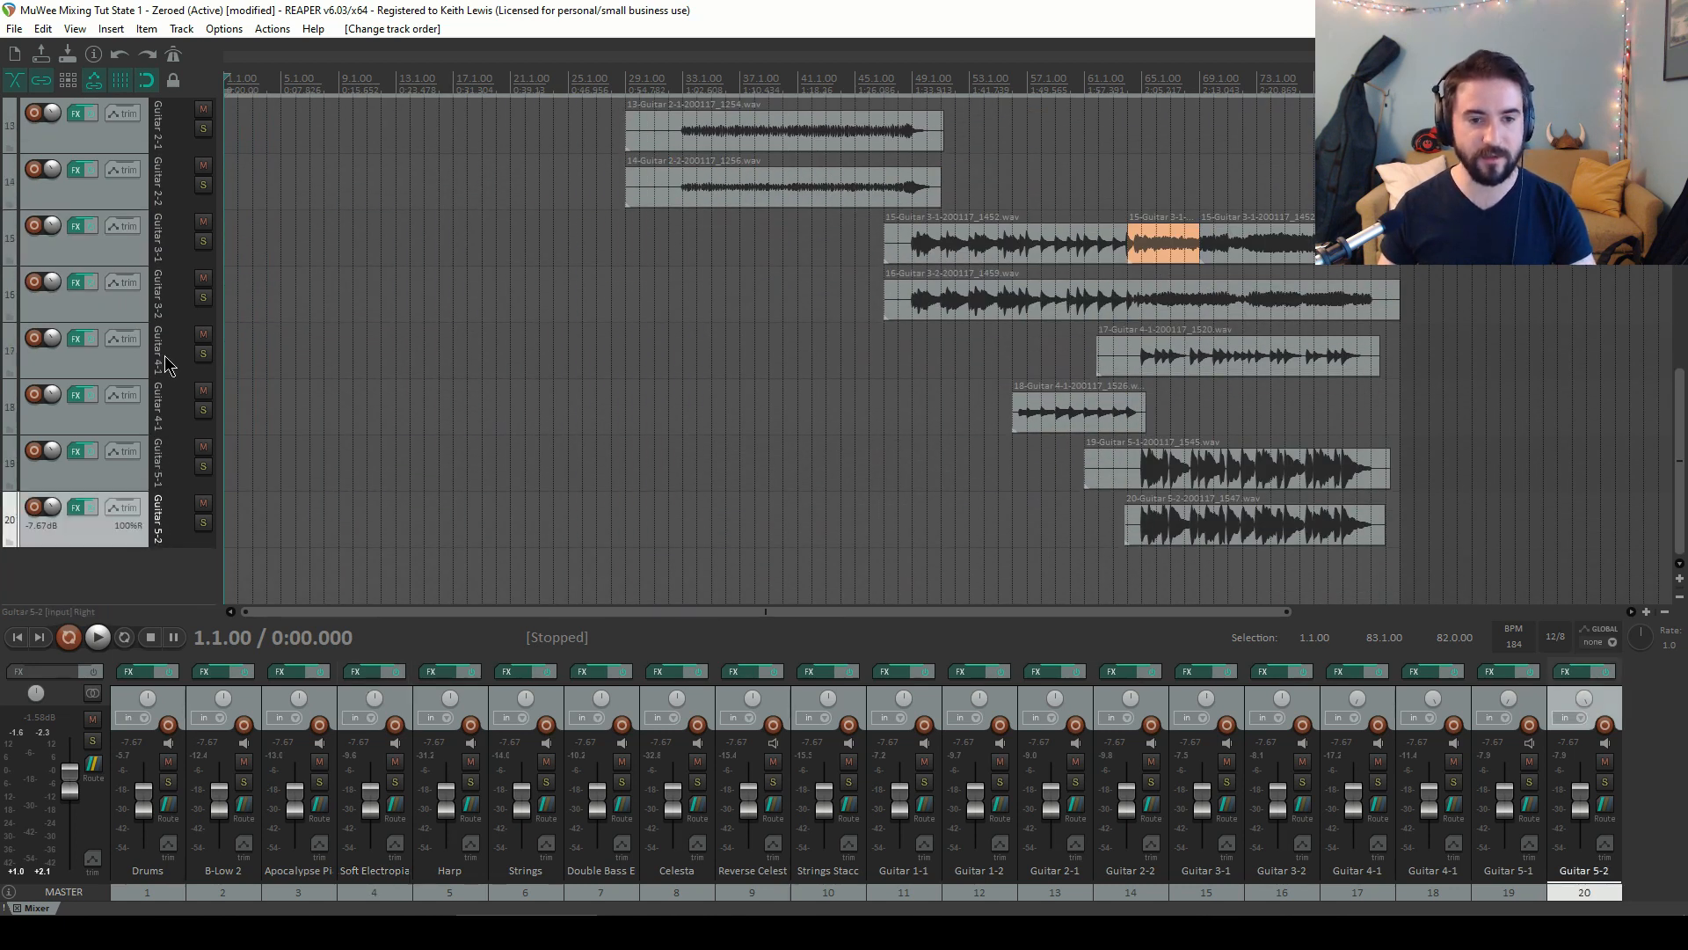
scroll(167, 356, "up", 6)
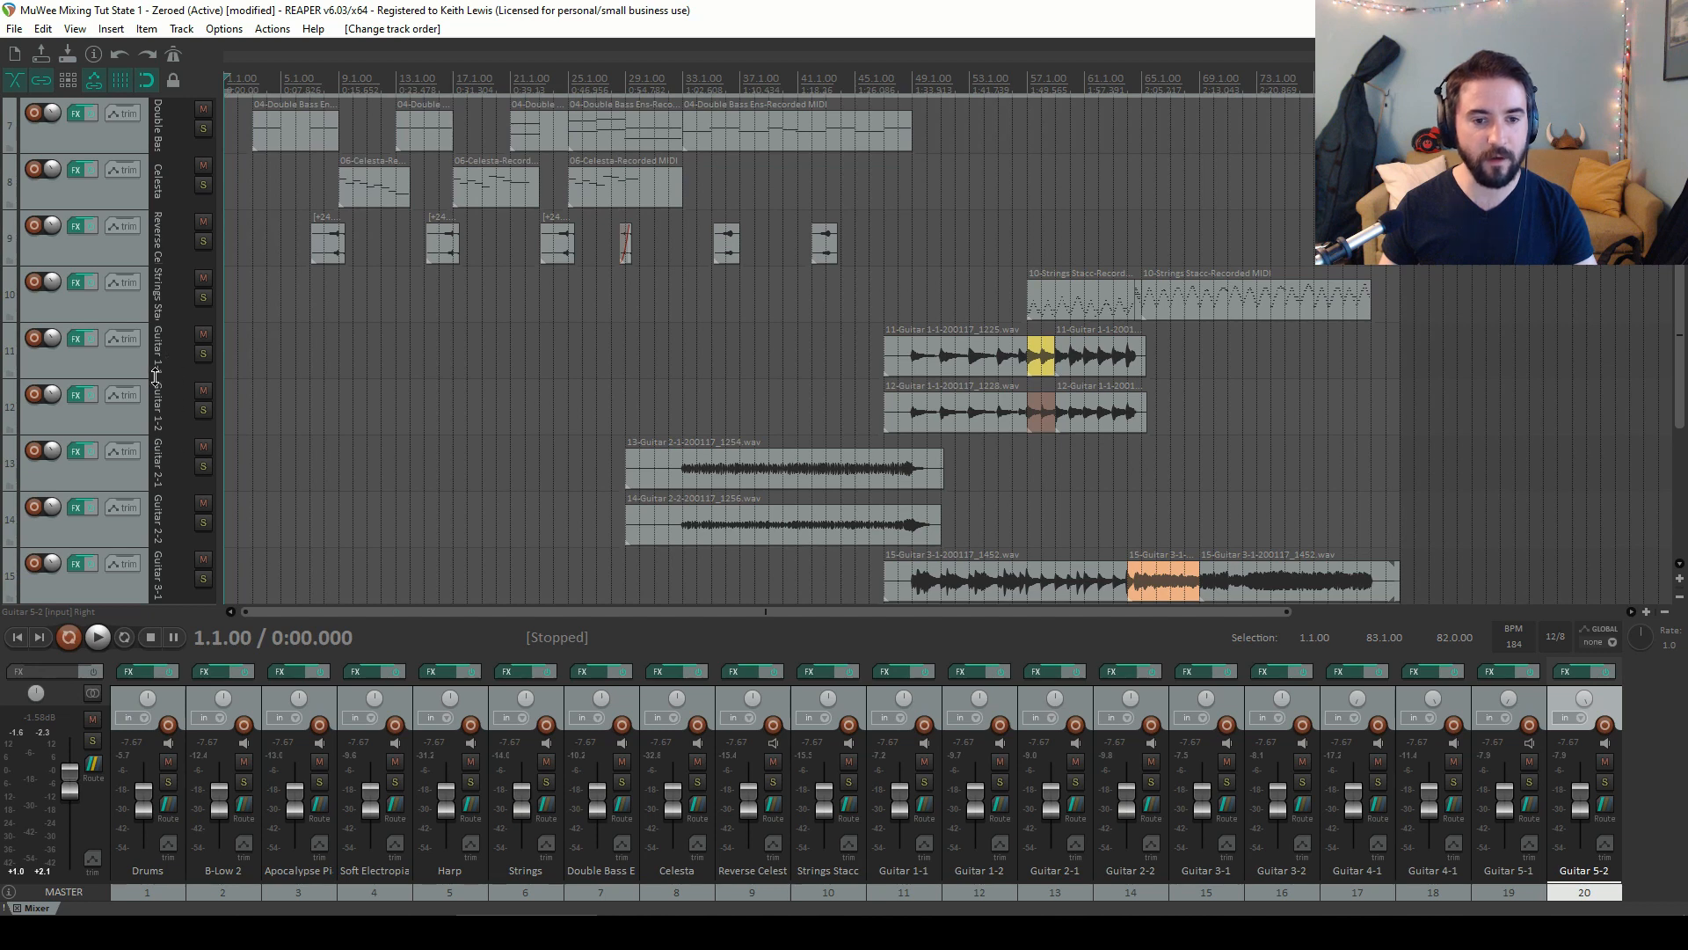
left_click(148, 373, "shift")
left_click_drag(127, 380, 134, 322)
Move the Strings Stacc track up above Celesta and Reverse Celesta, below Double Bass
scroll(167, 397, "down", 6)
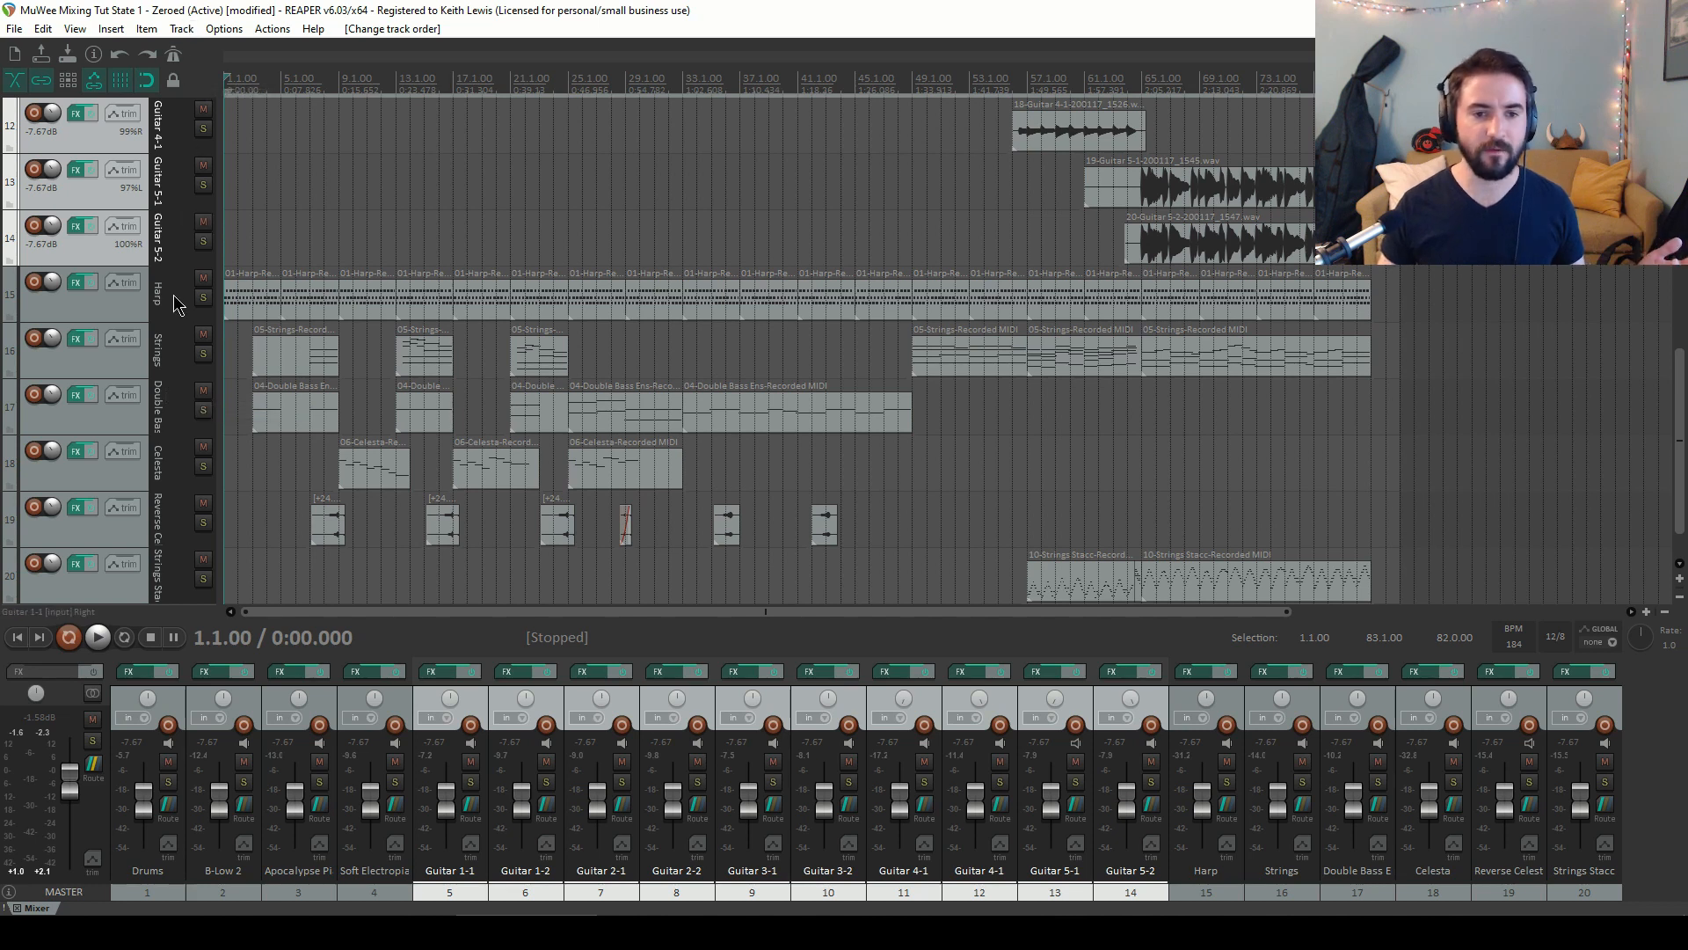
mouse_move(157, 351)
left_mouse_down()
mouse_move(153, 290)
mouse_move(154, 374)
left_mouse_up()
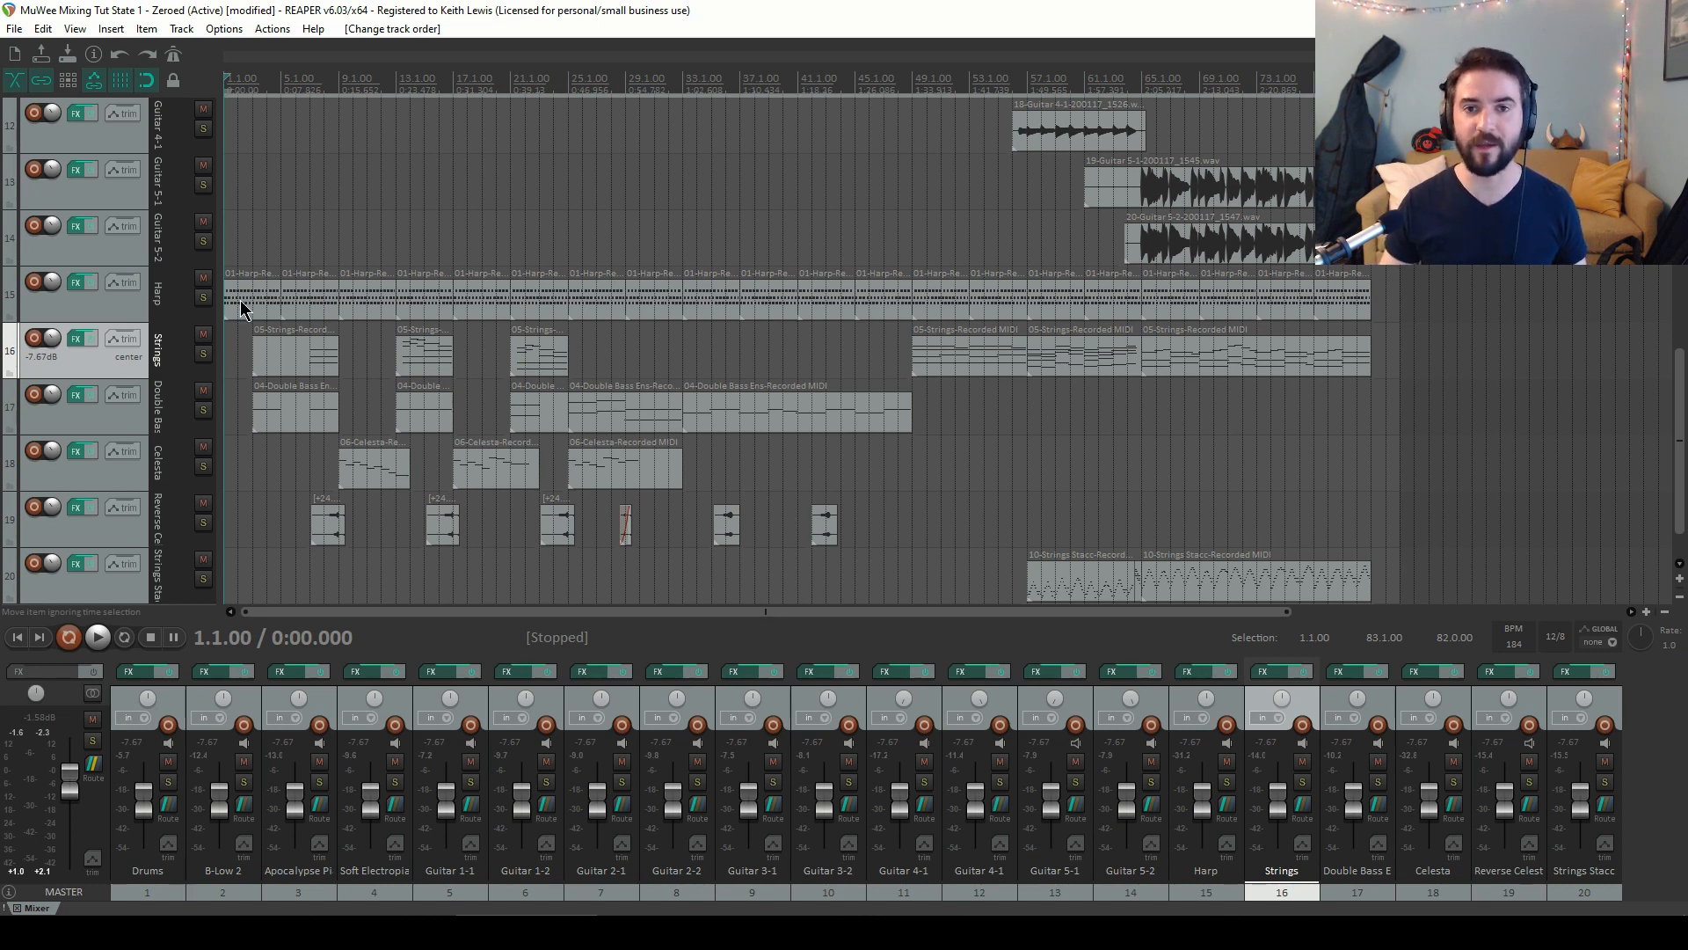
scroll(177, 351, "down", 1)
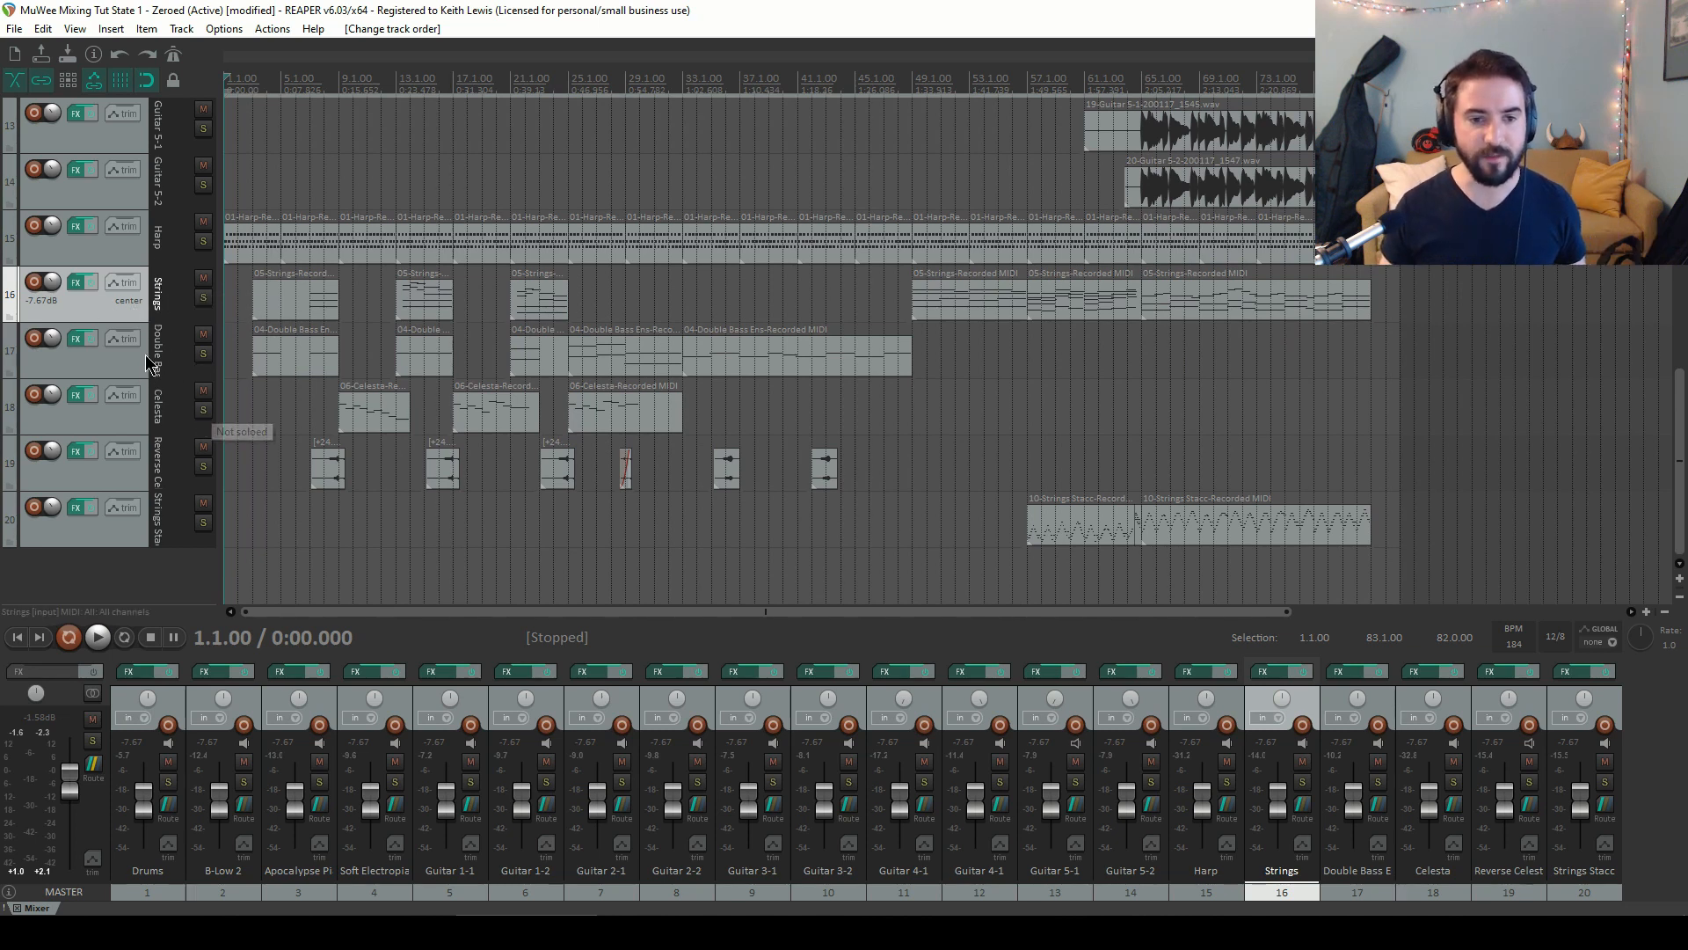
left_click(139, 419)
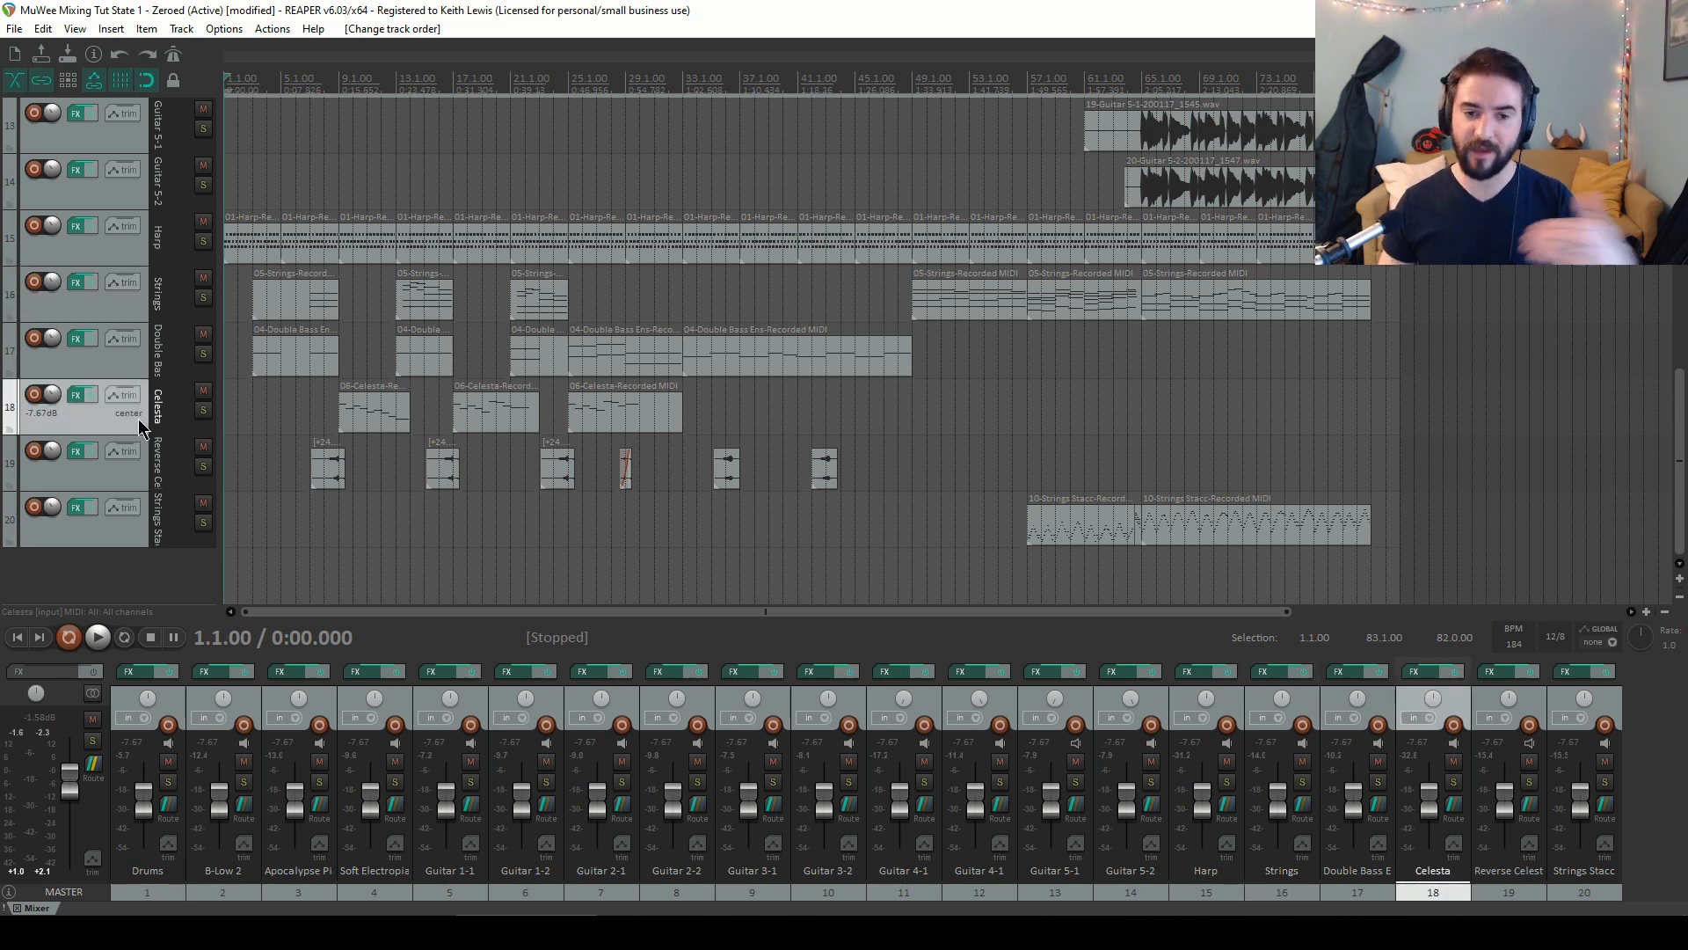
mouse_move(138, 418)
left_mouse_down()
mouse_move(139, 489)
mouse_move(136, 434)
left_mouse_up()
left_click(136, 480)
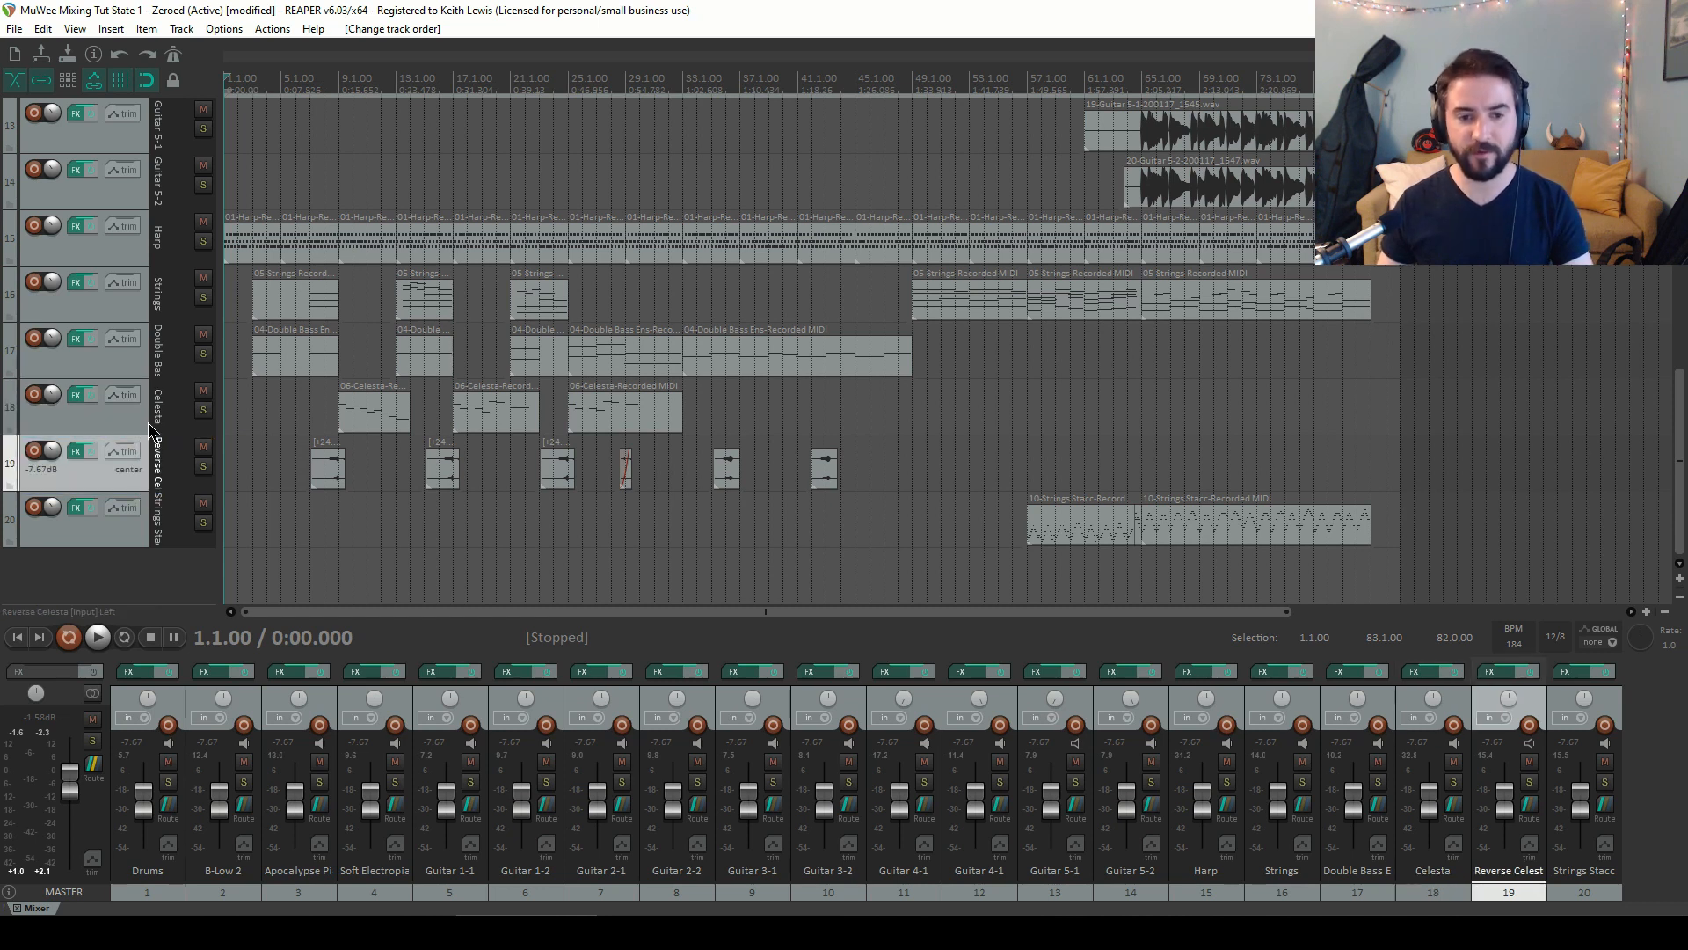
left_click(135, 422, "ctrl")
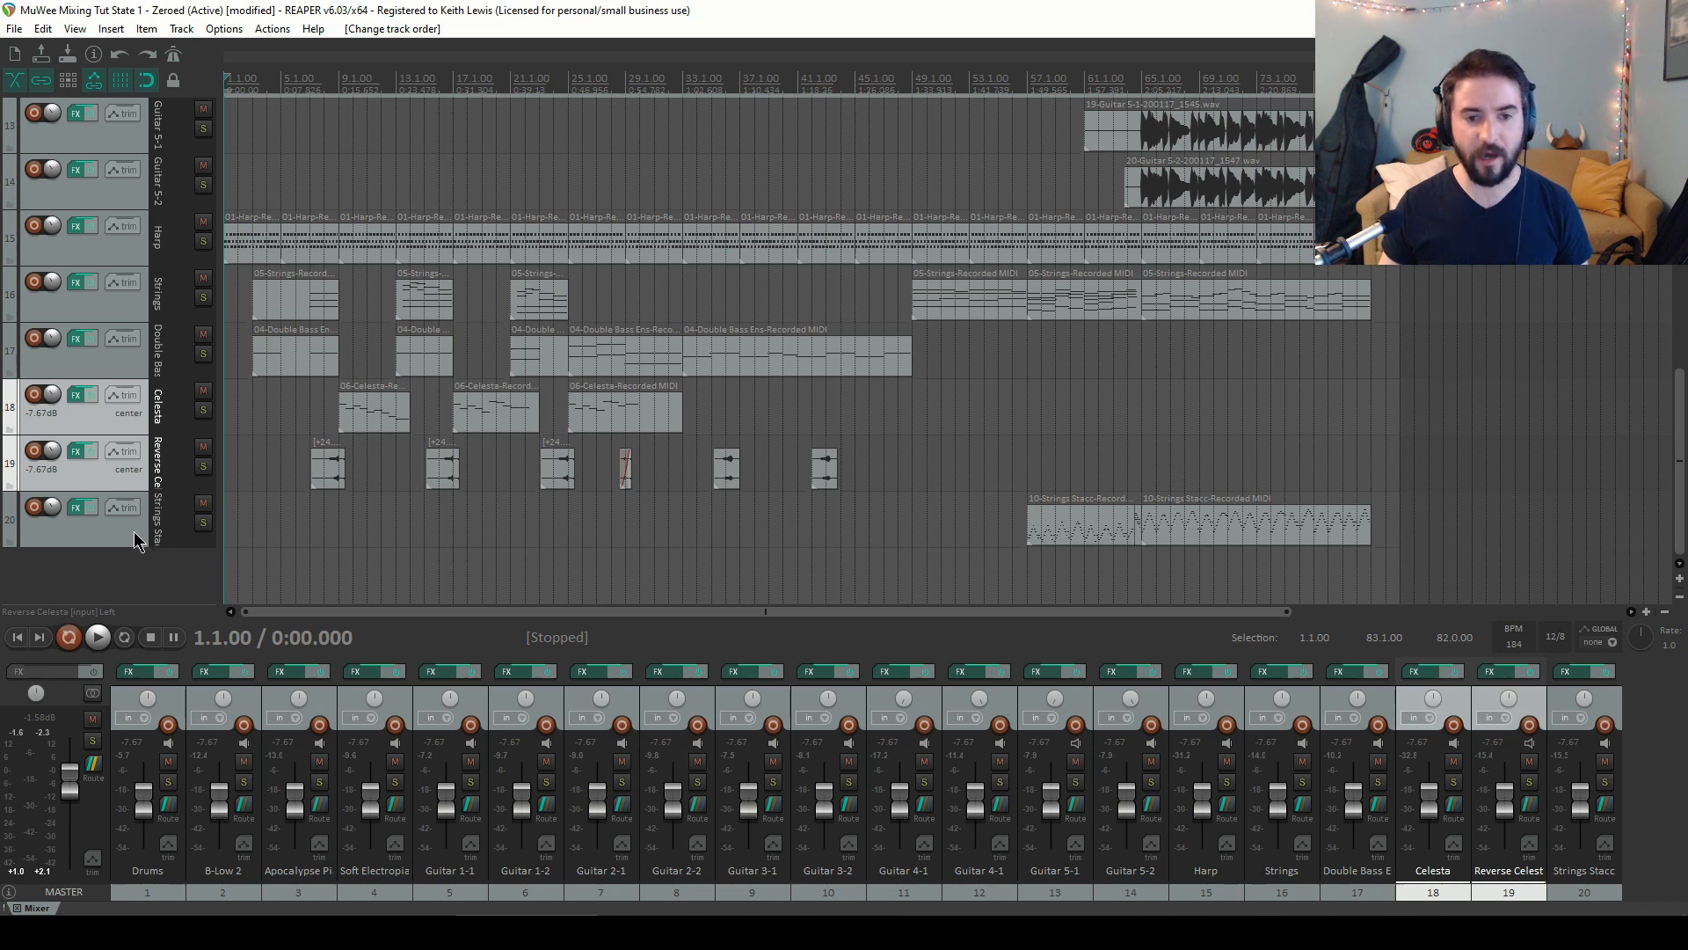
left_click_drag(153, 536, 141, 385)
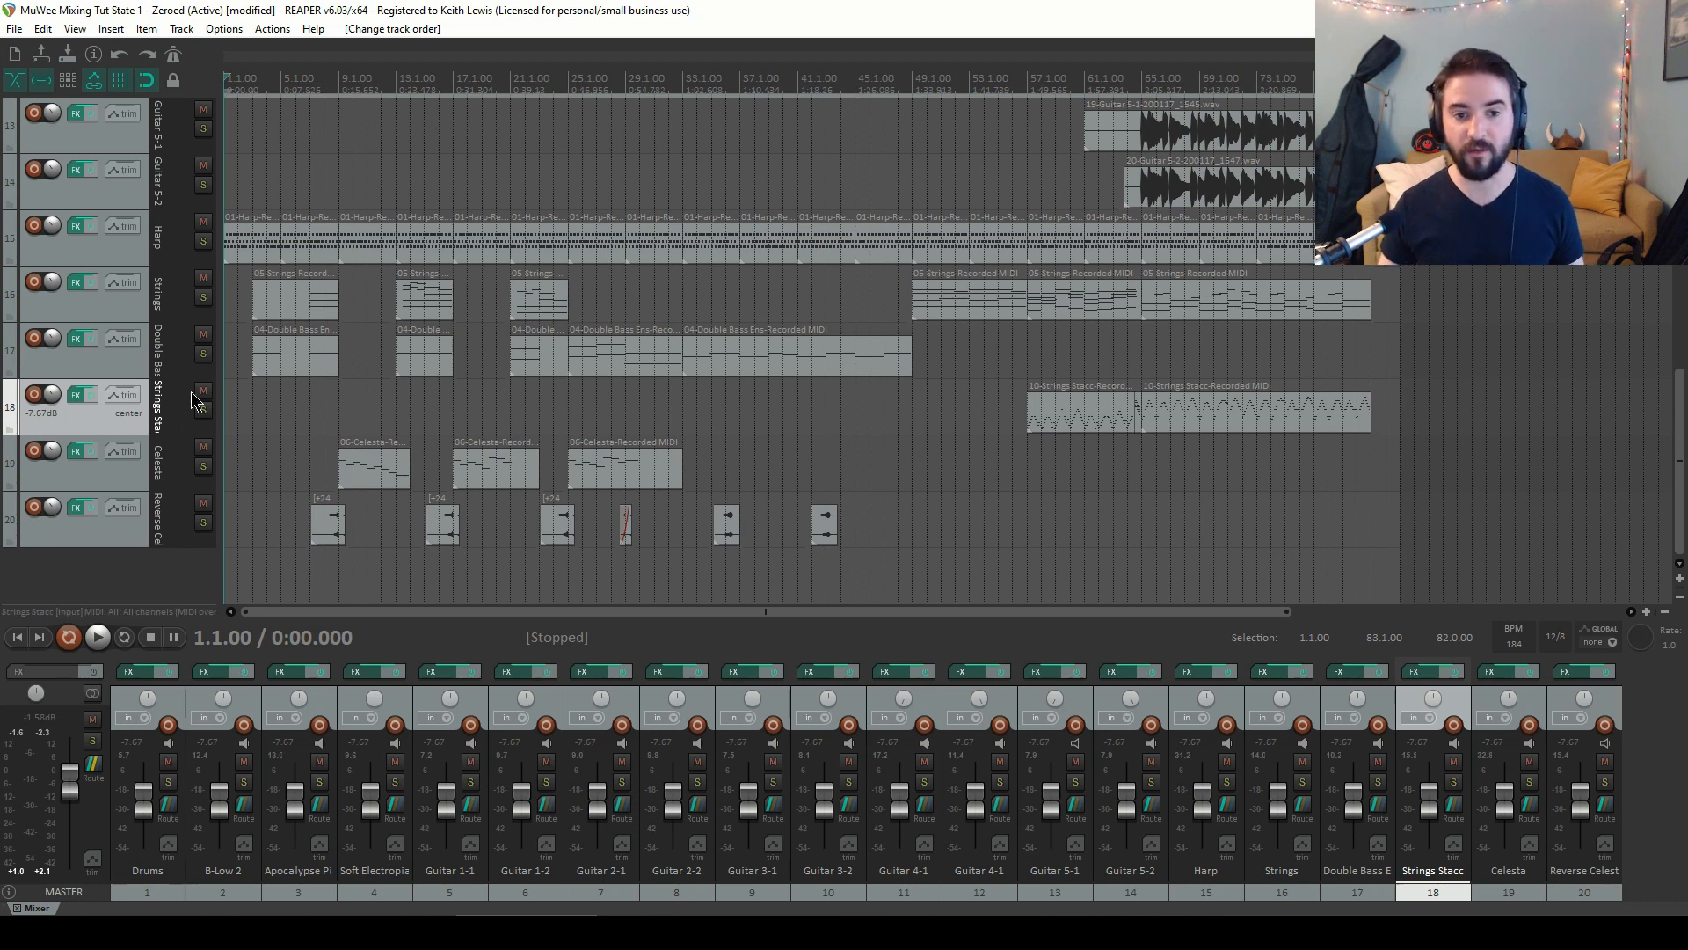
Insert a new track after Drums, name it Drum Bus, and move it to the top above Drums
scroll(176, 412, "up", 10)
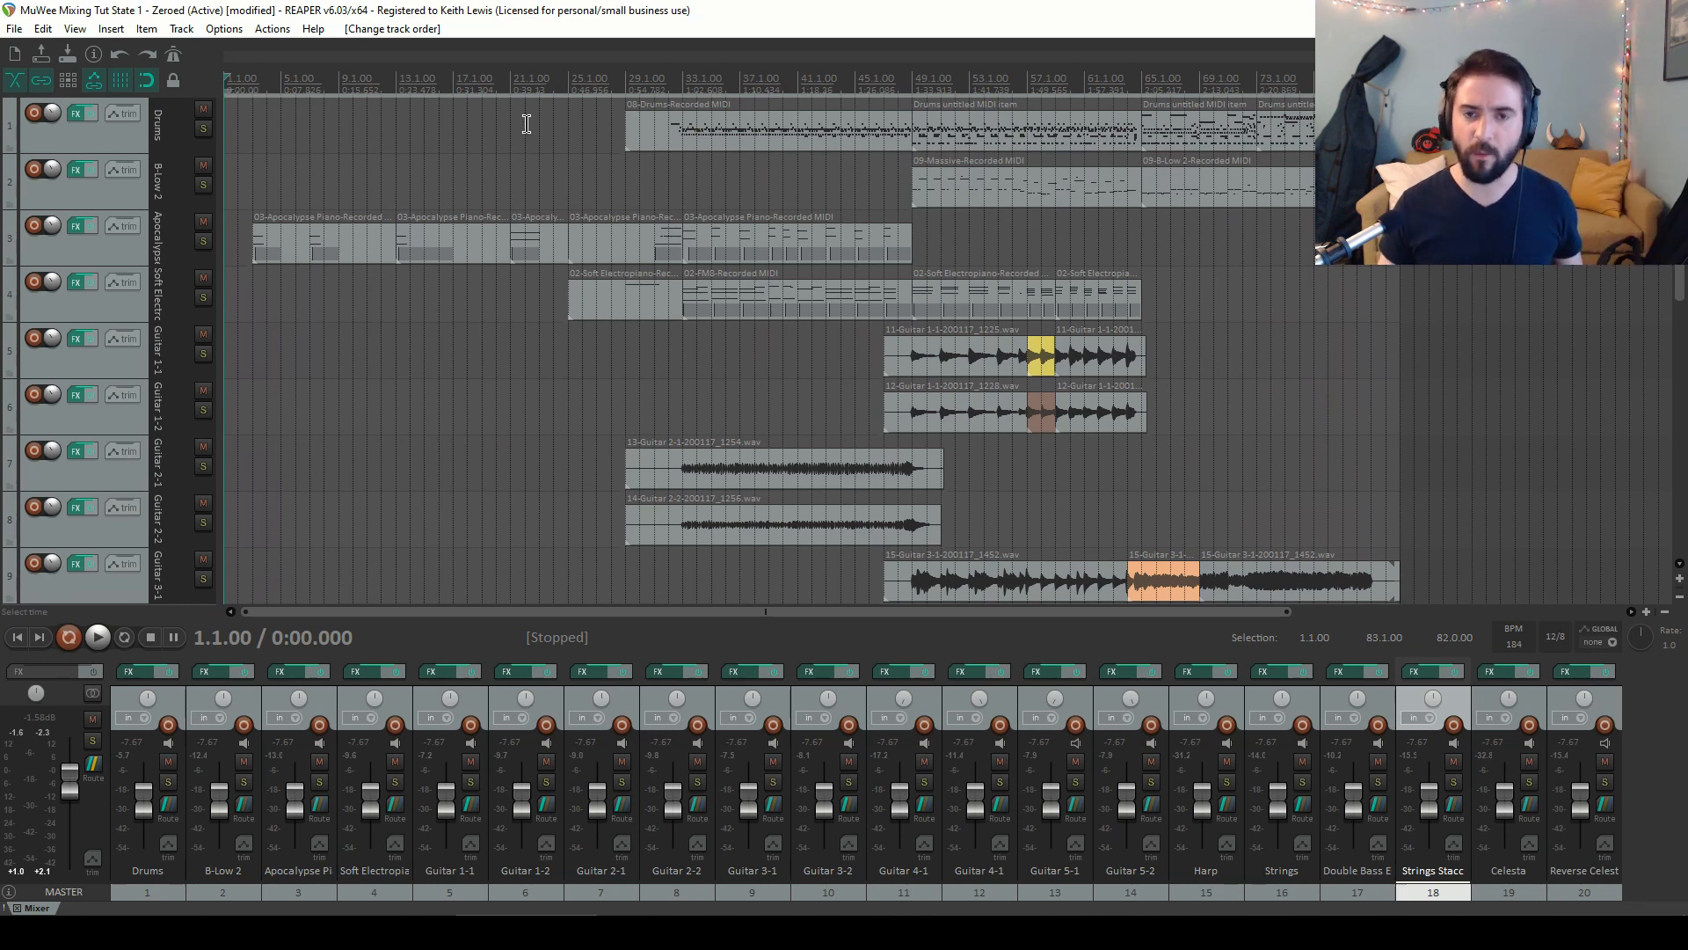
key("Delete")
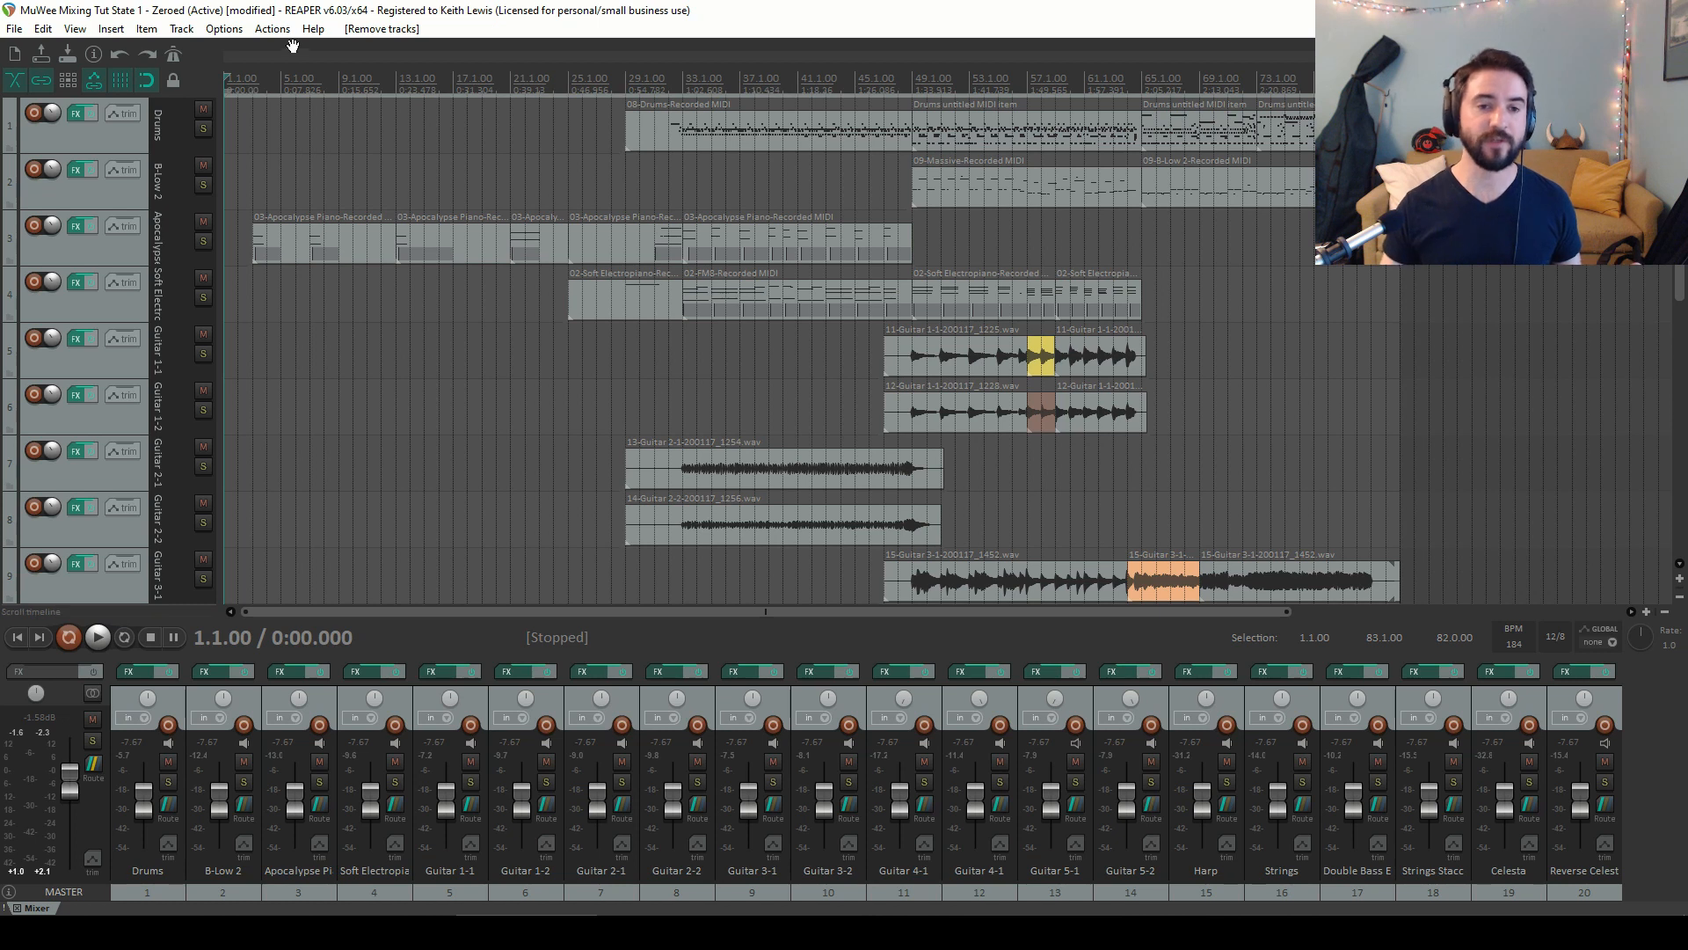
left_click(131, 145)
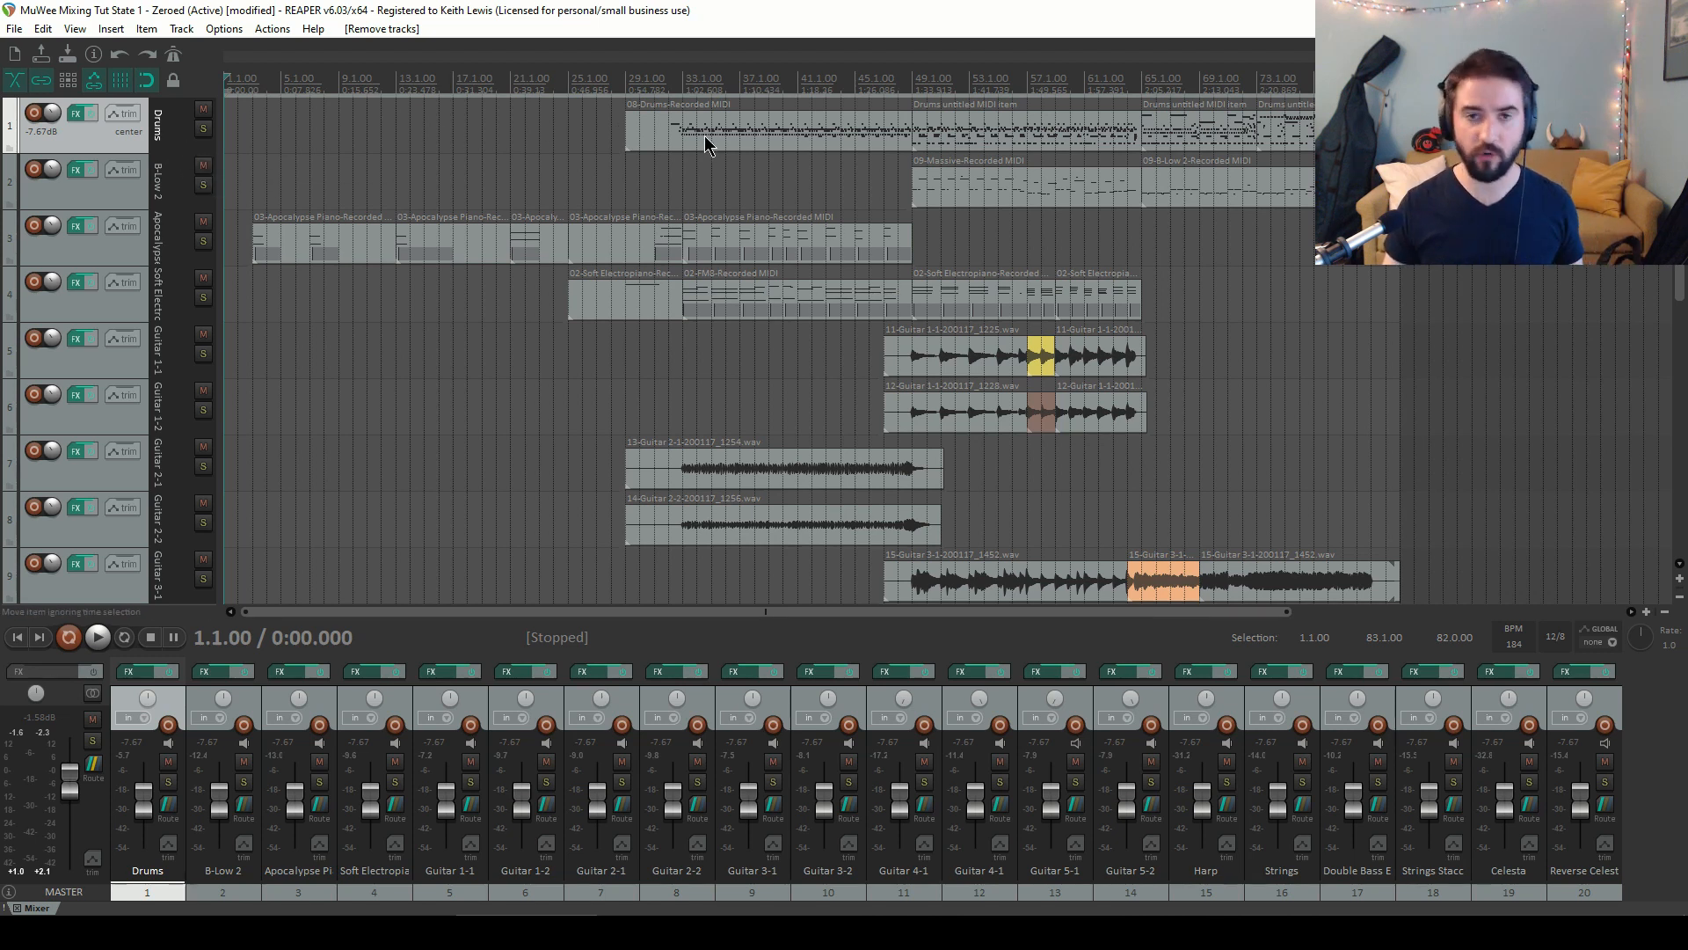
right_click(120, 154)
left_click(145, 155)
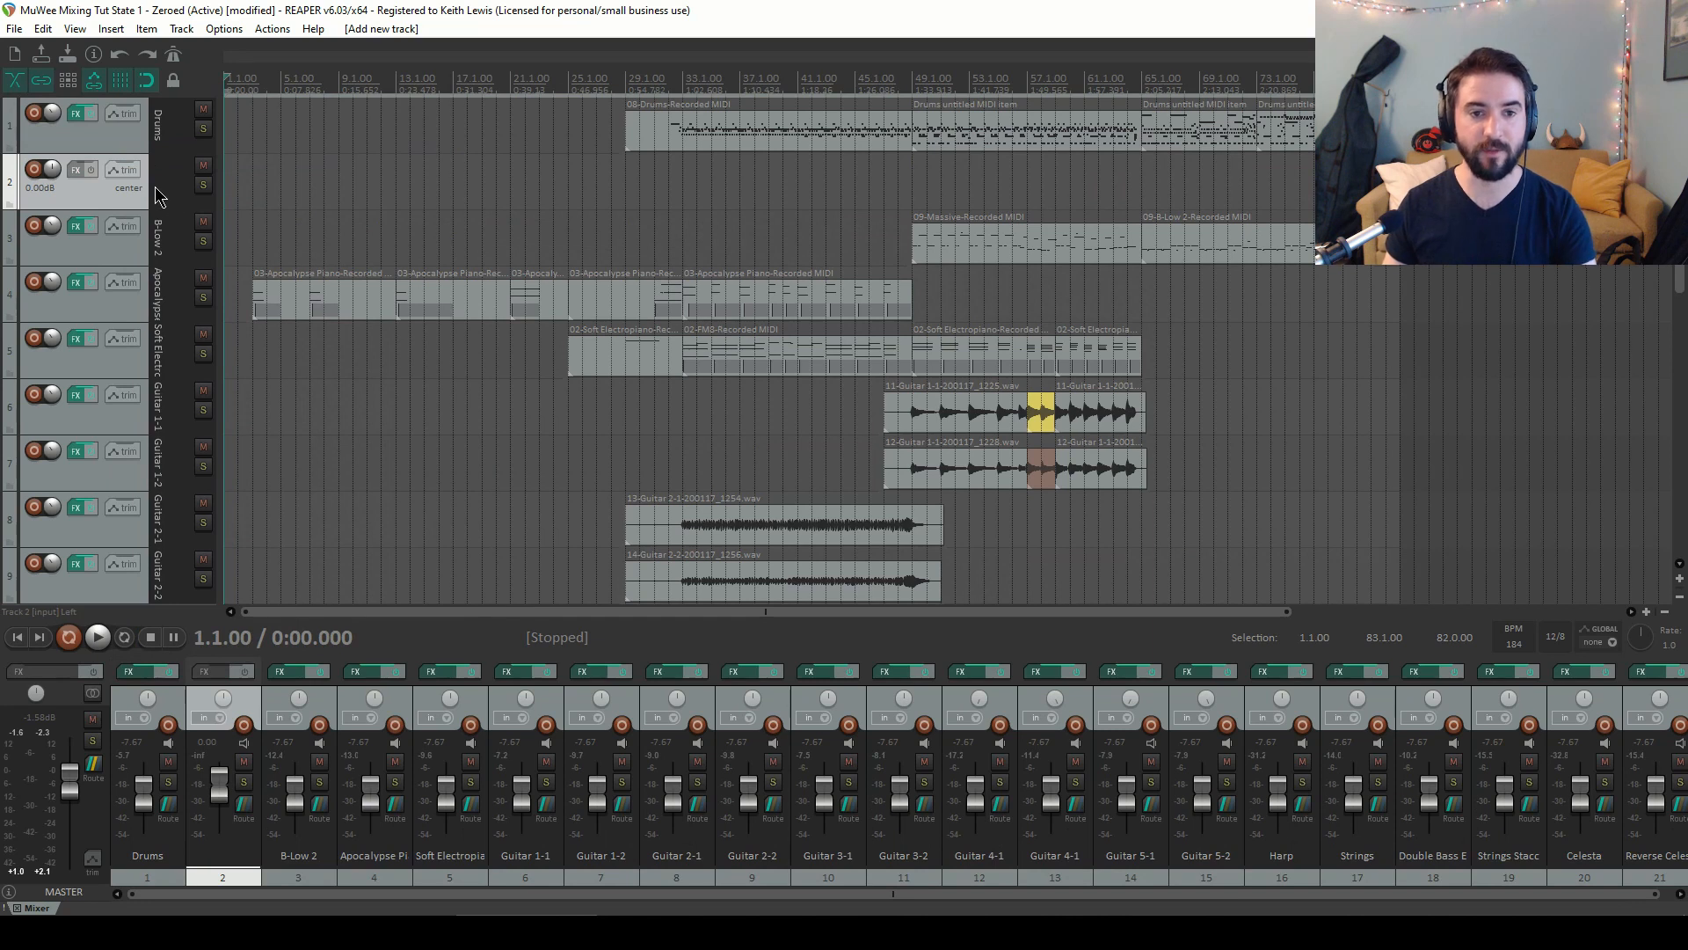
double_click(158, 195)
type("Drum B")
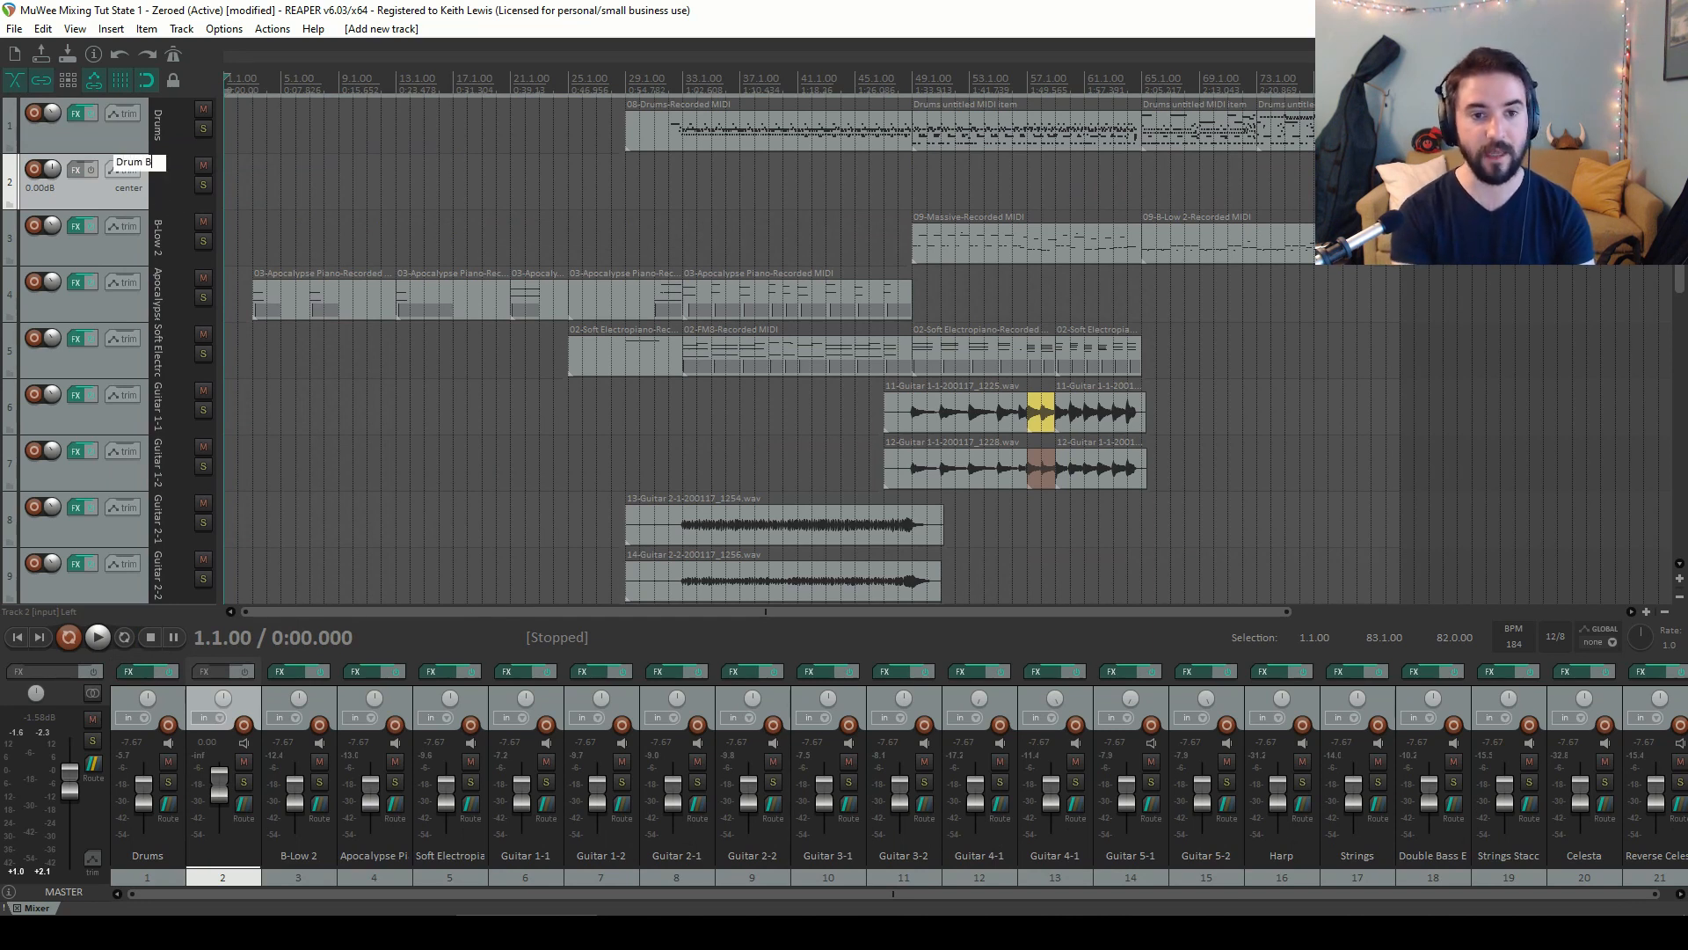
type("us")
key("Return")
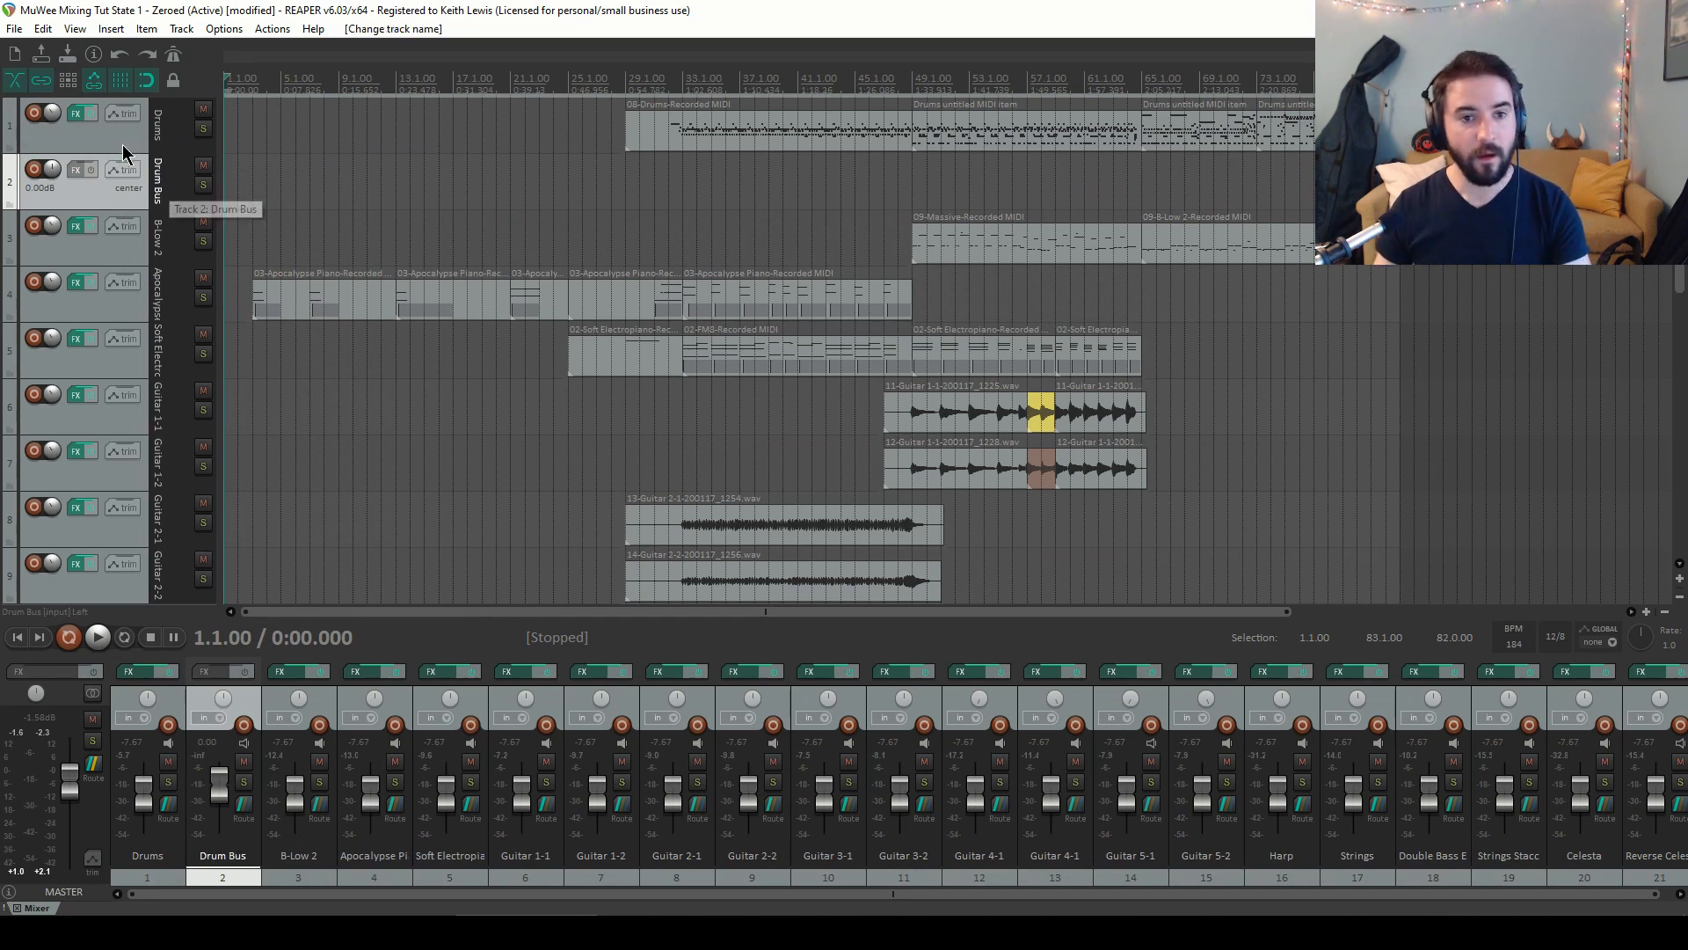
left_click_drag(127, 140, 132, 207)
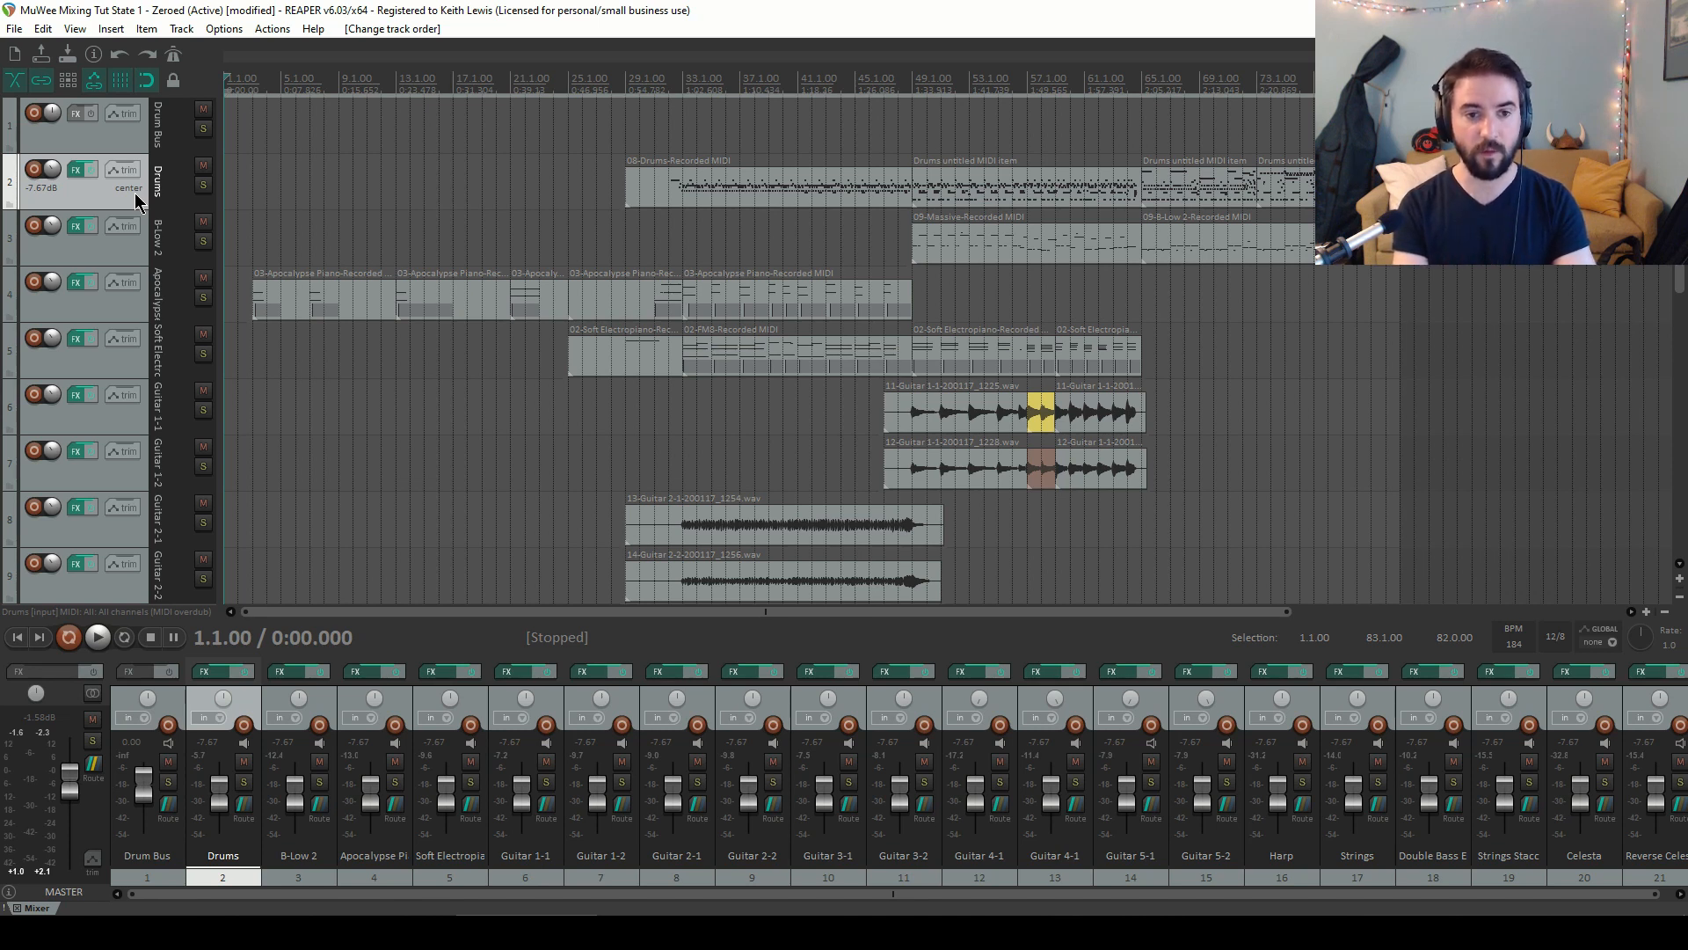
Duplicate the Drums track five times
key("ctrl+d")
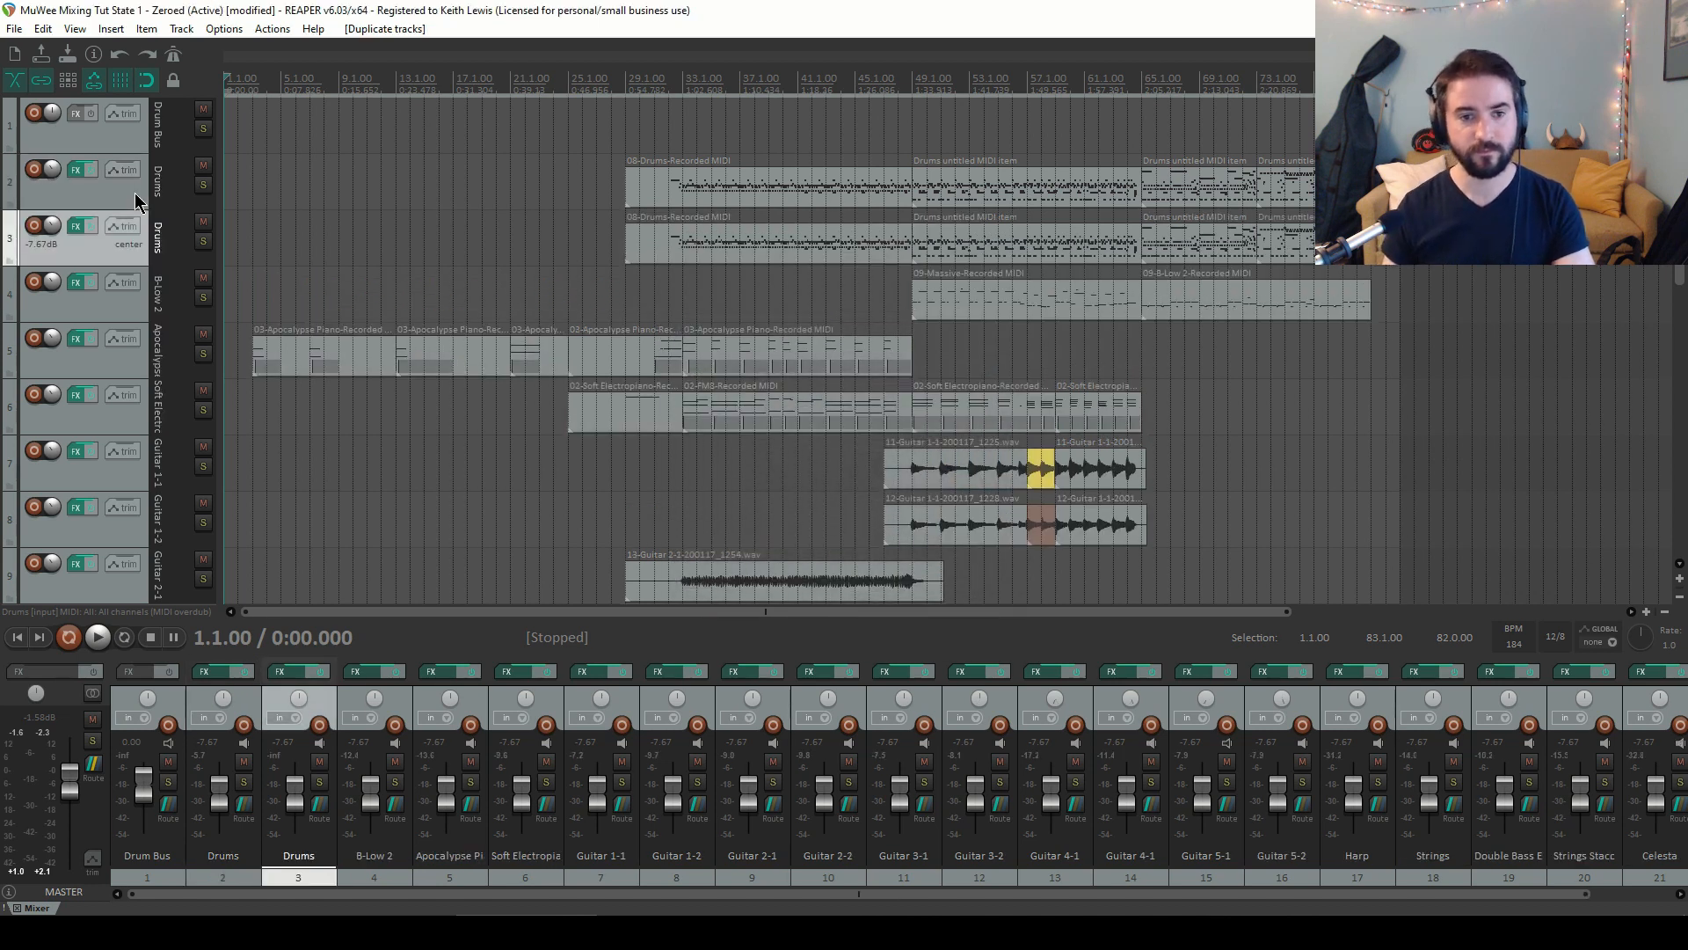
key("ctrl+d")
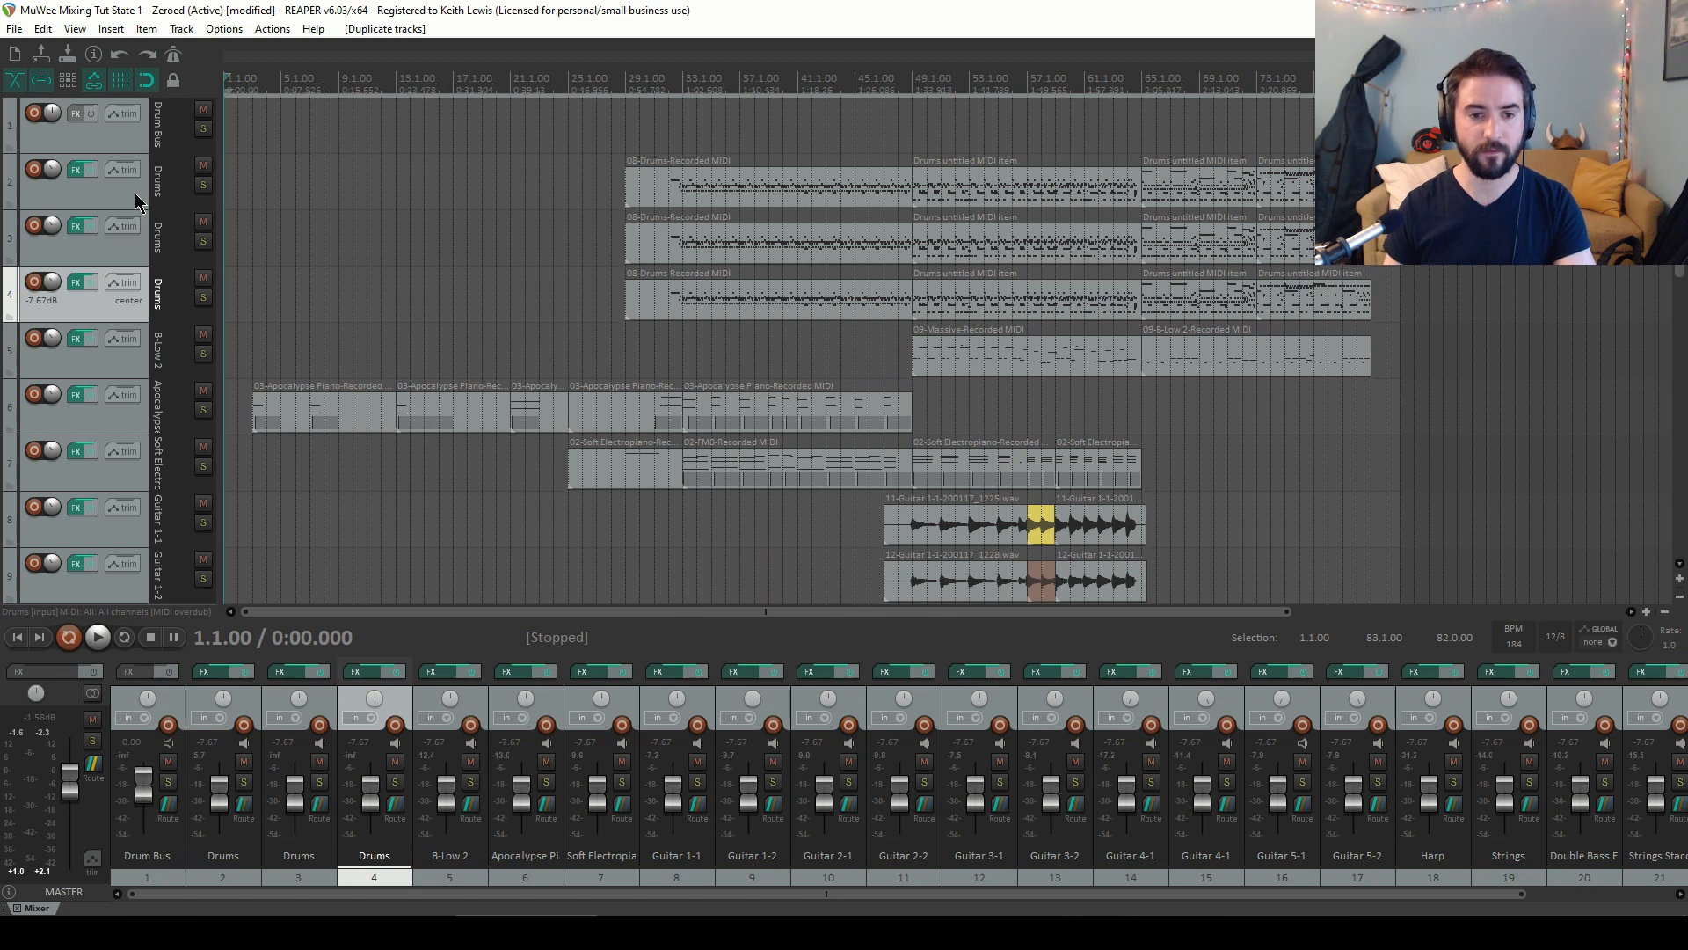
key("ctrl+d")
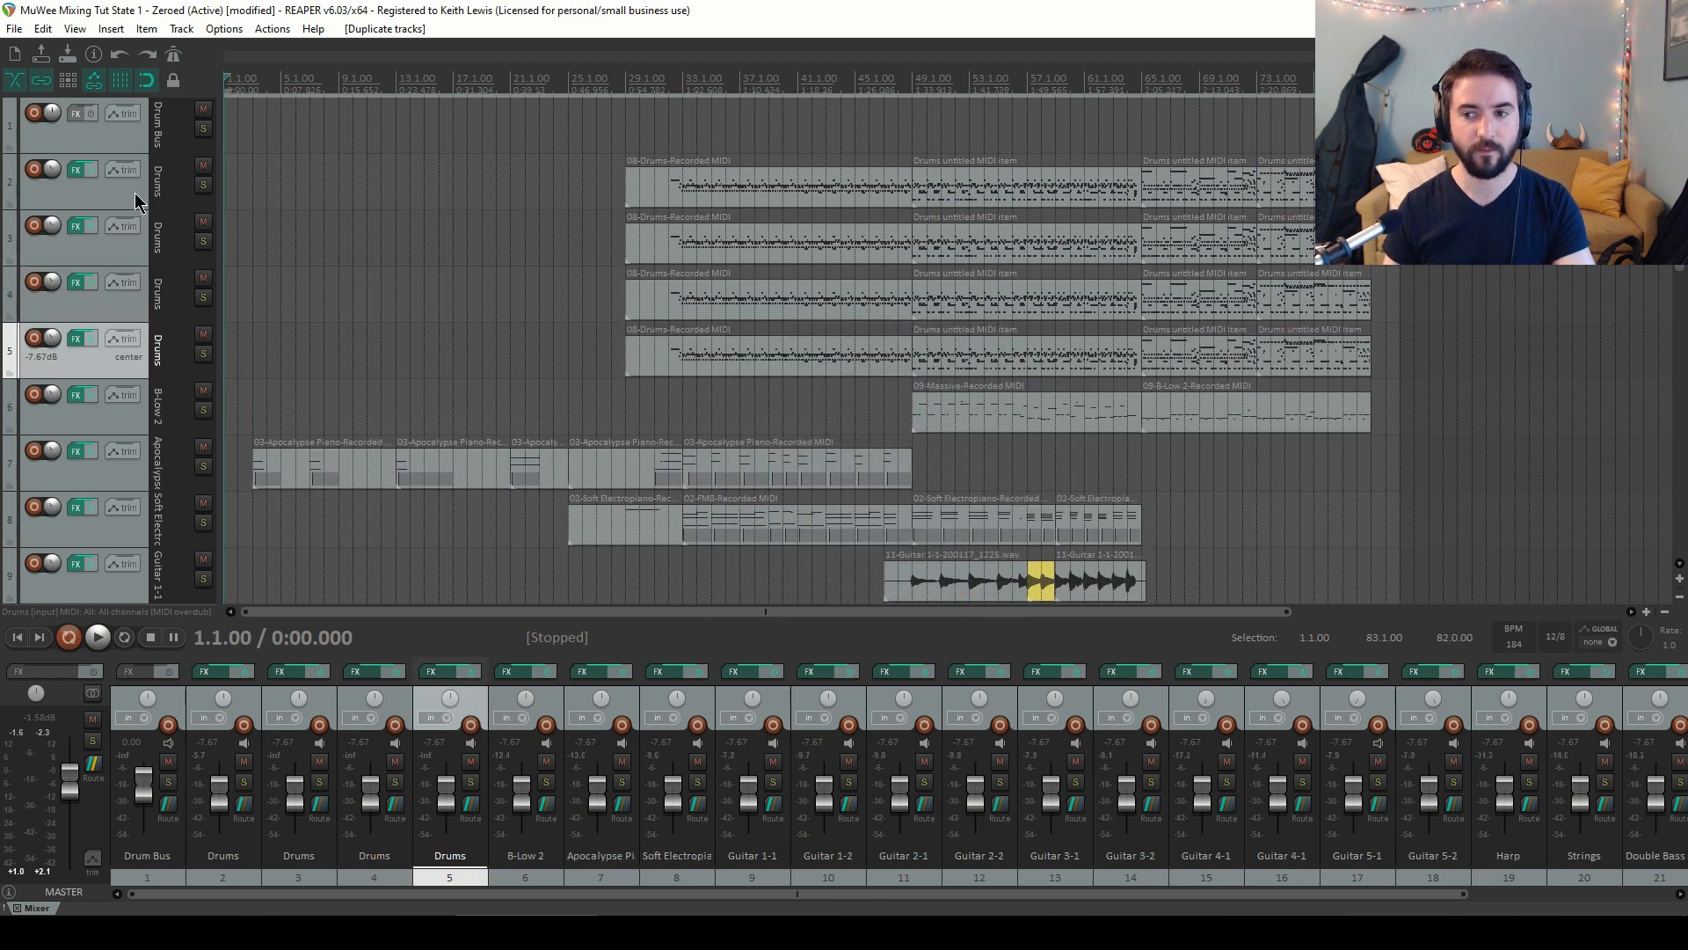
key("ctrl+d")
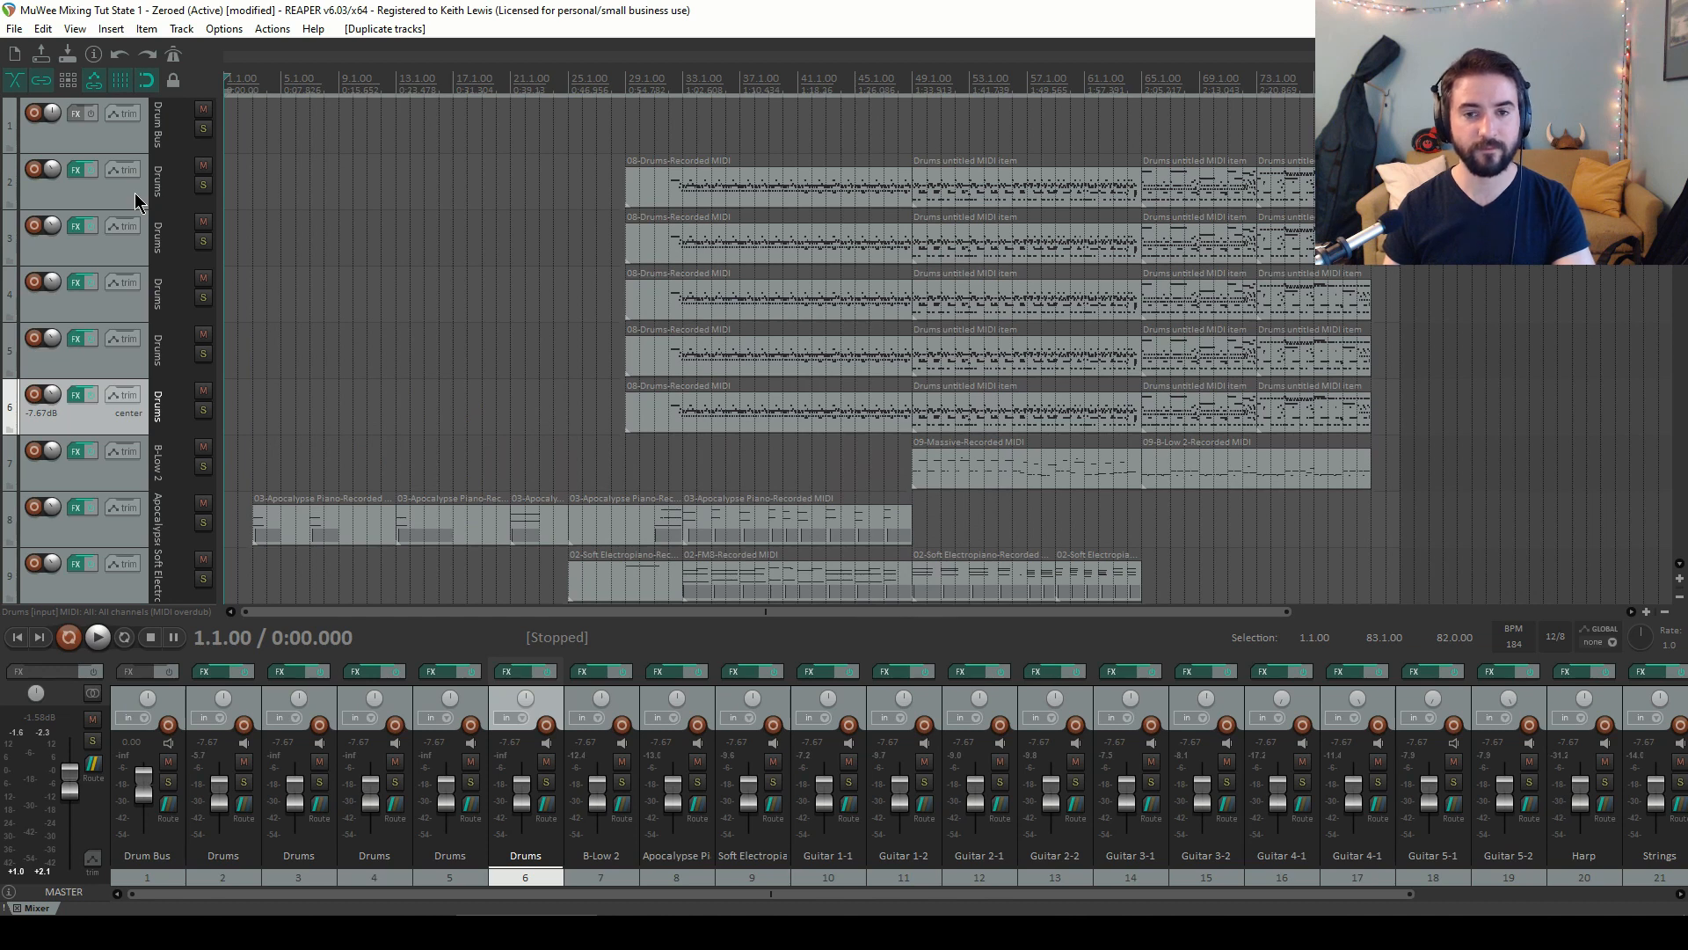
key("ctrl+d")
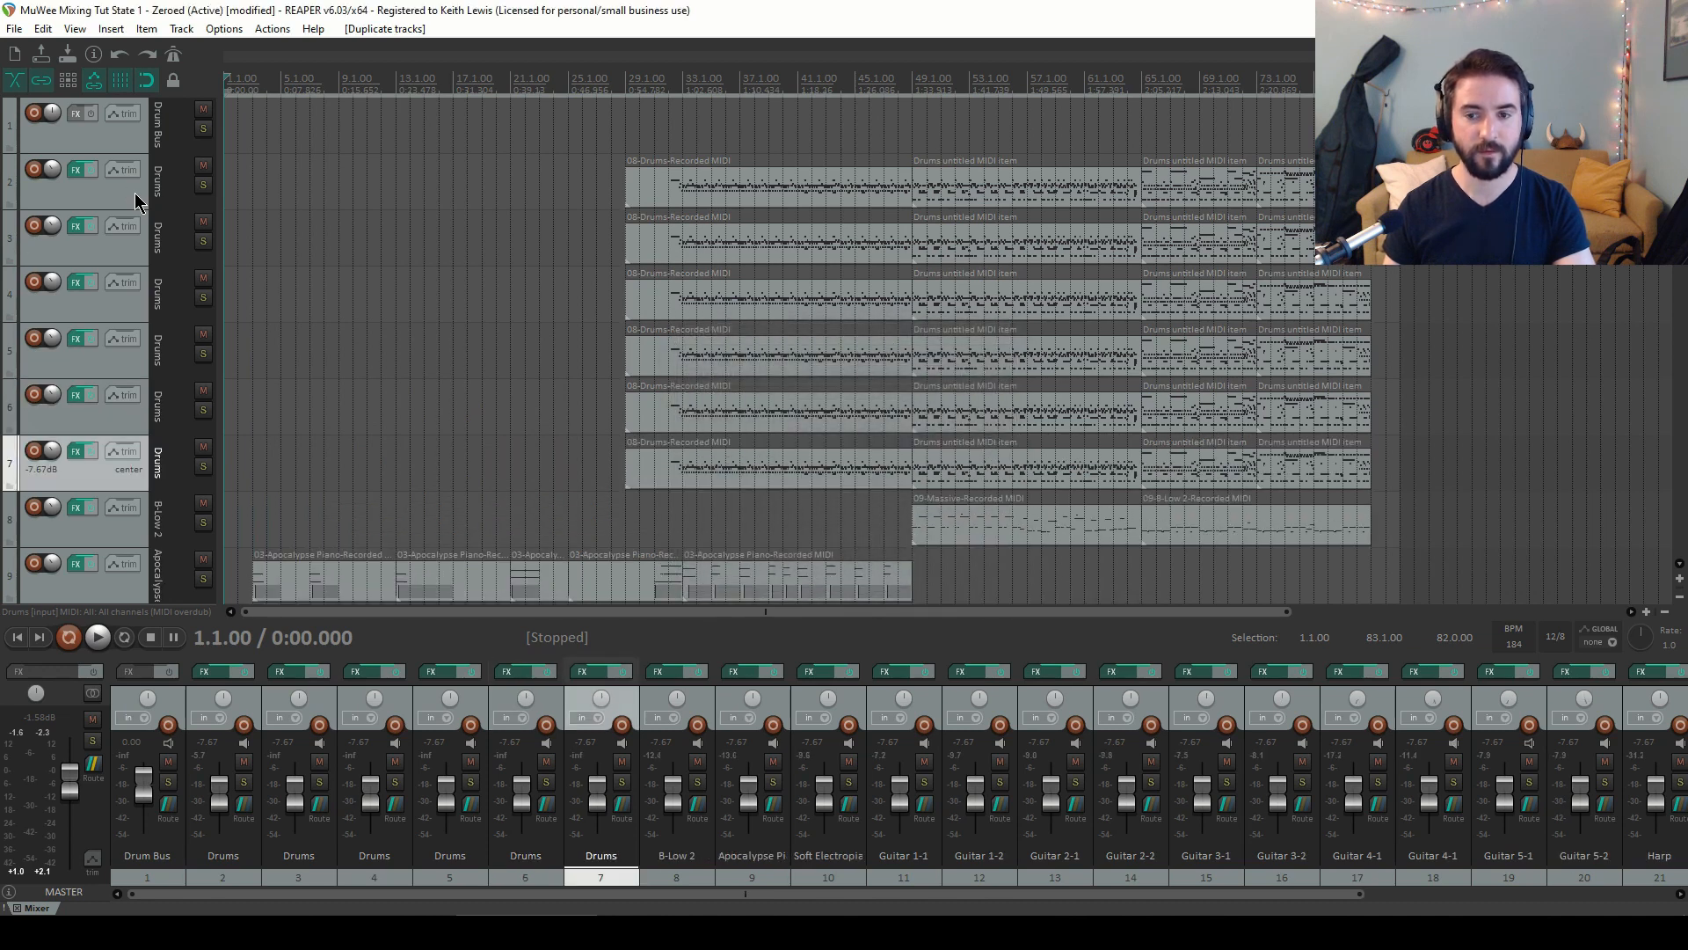
Duplicate the Drums track once more and undo that duplication
key("ctrl+d")
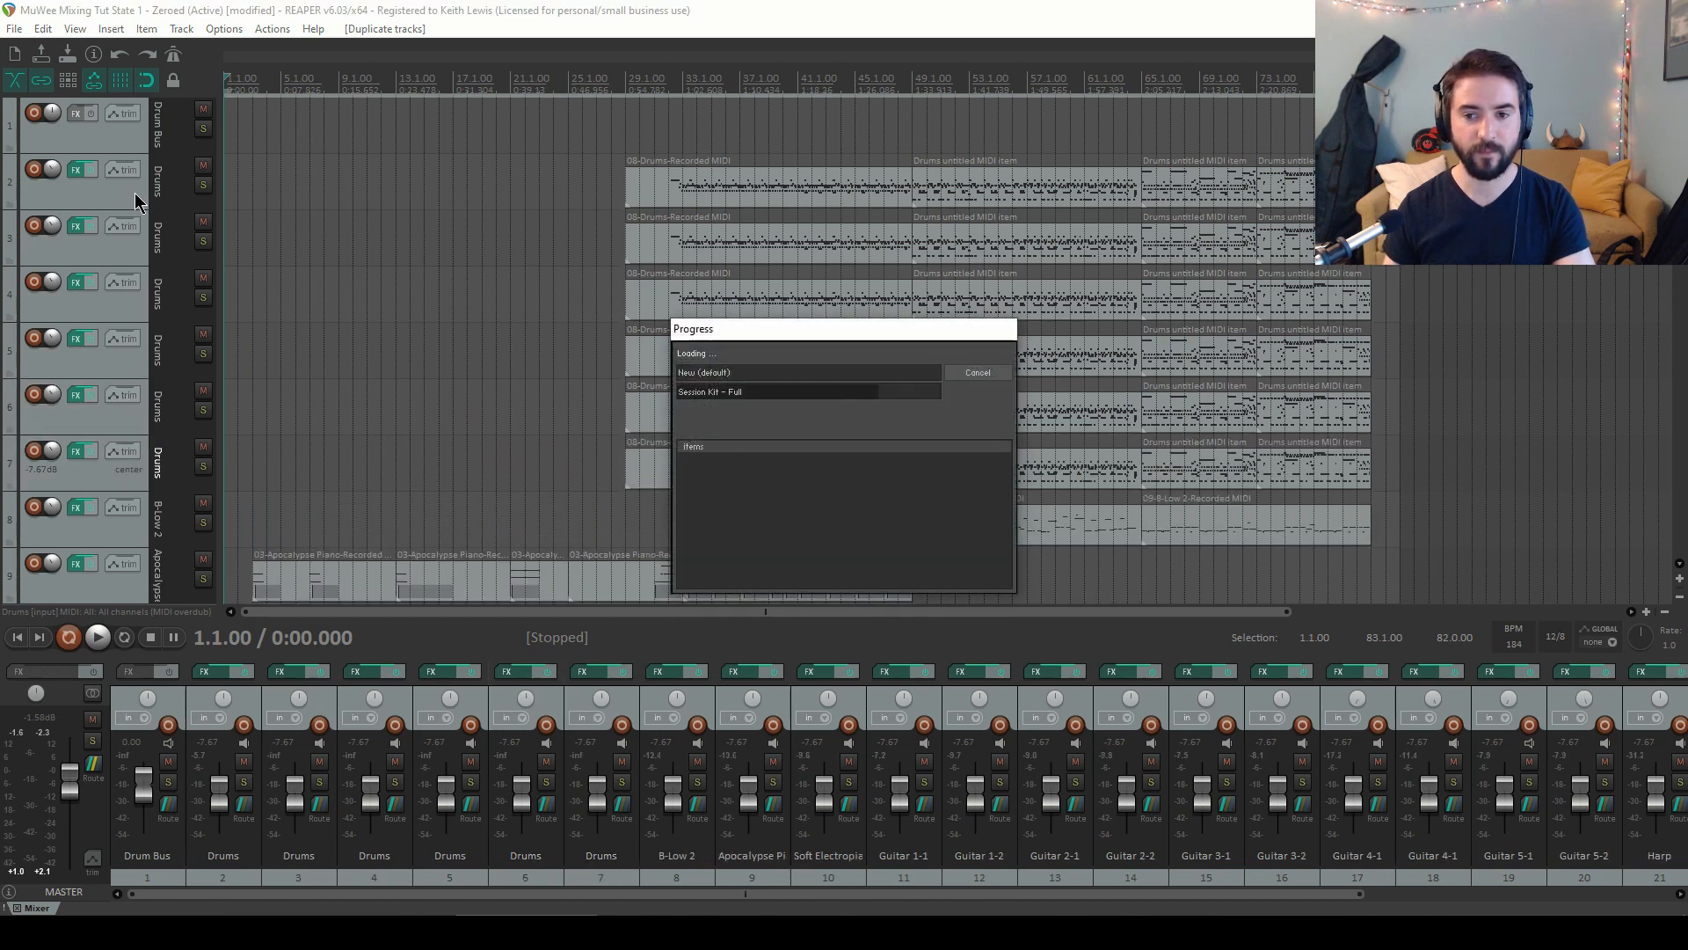
key("ctrl+z")
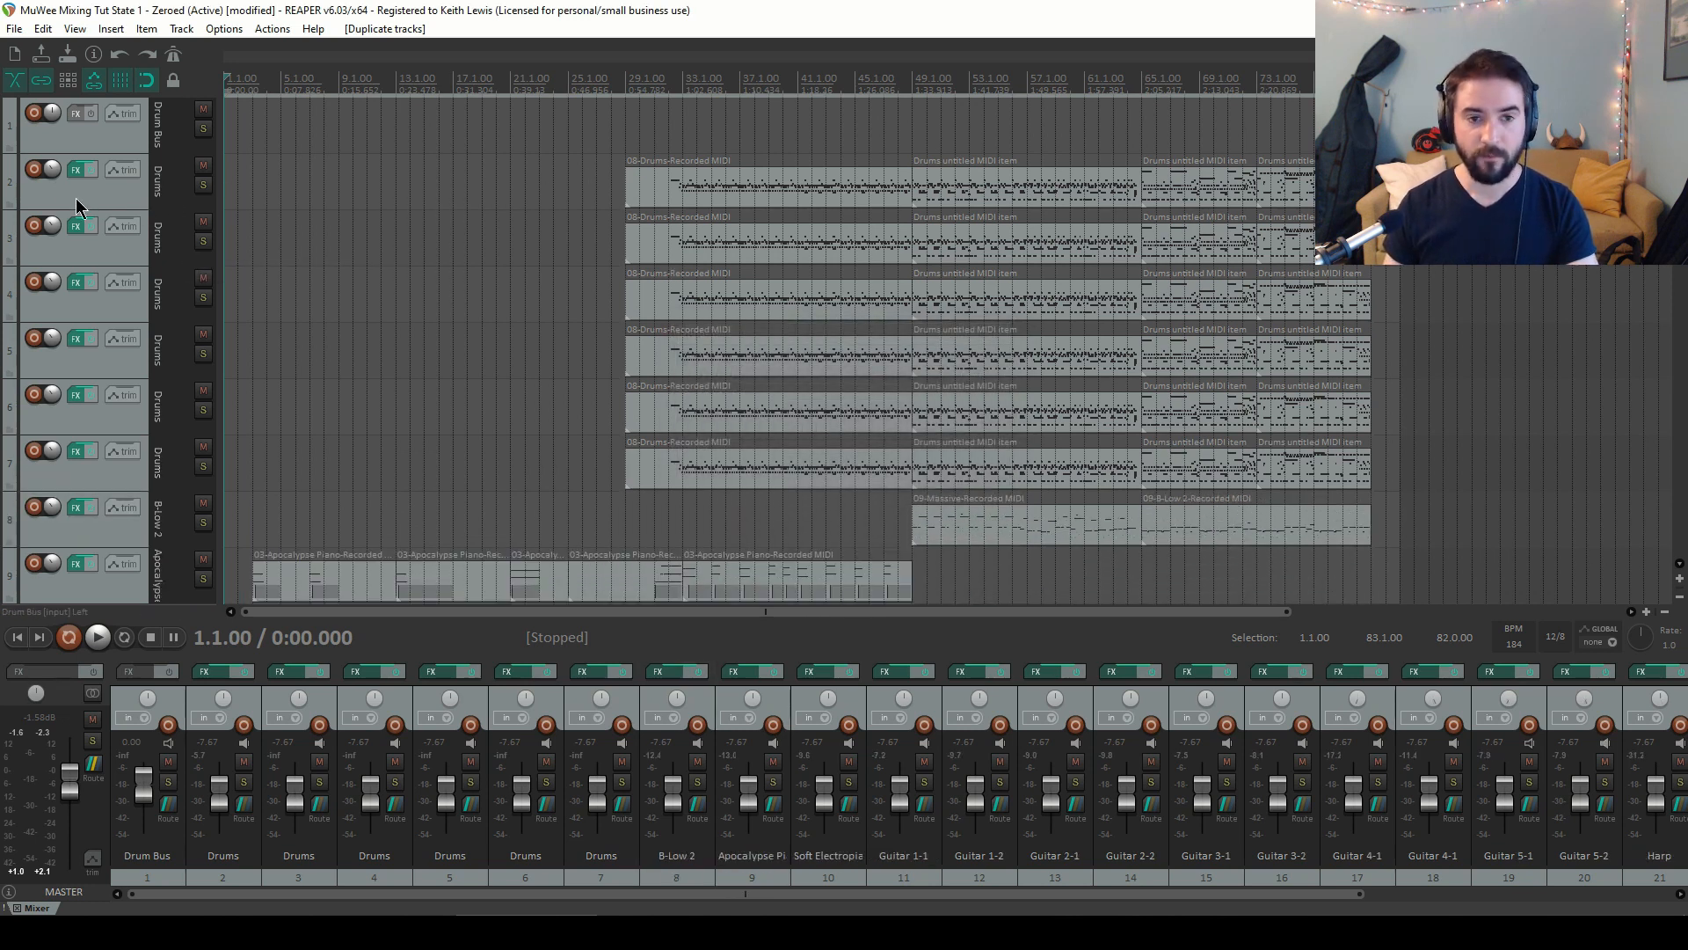
Mute the original Drums track and move the five duplicate Drums tracks into a folder under Drum Bus
left_click(203, 165)
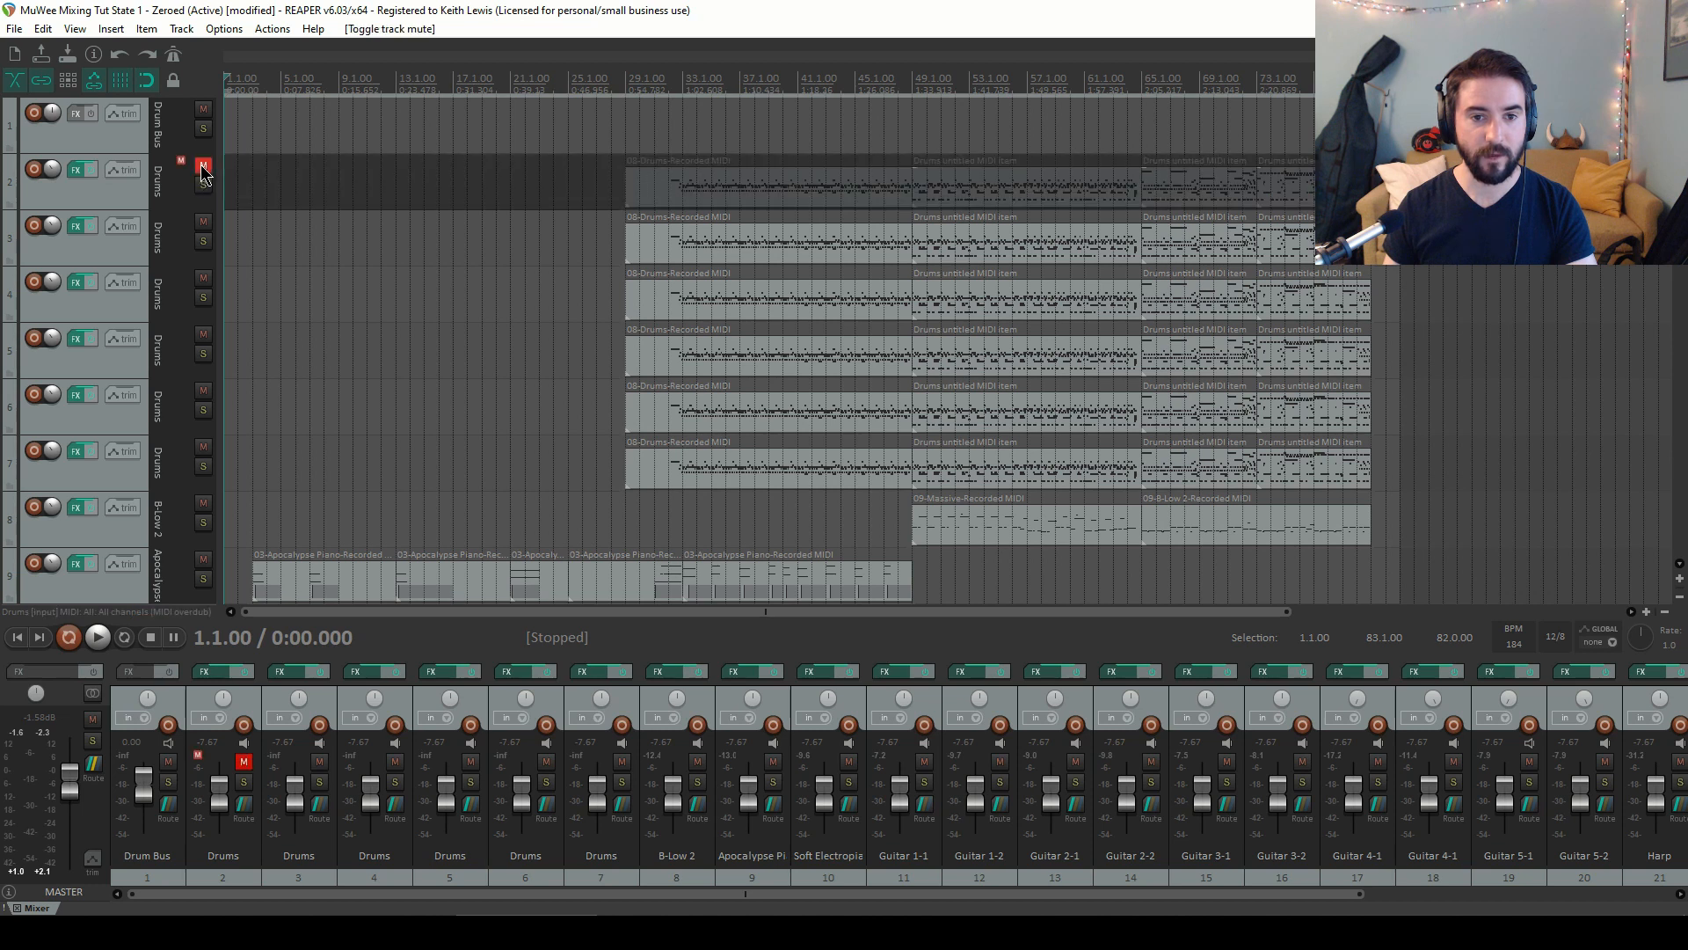
left_click(128, 264)
left_click(144, 485, "shift")
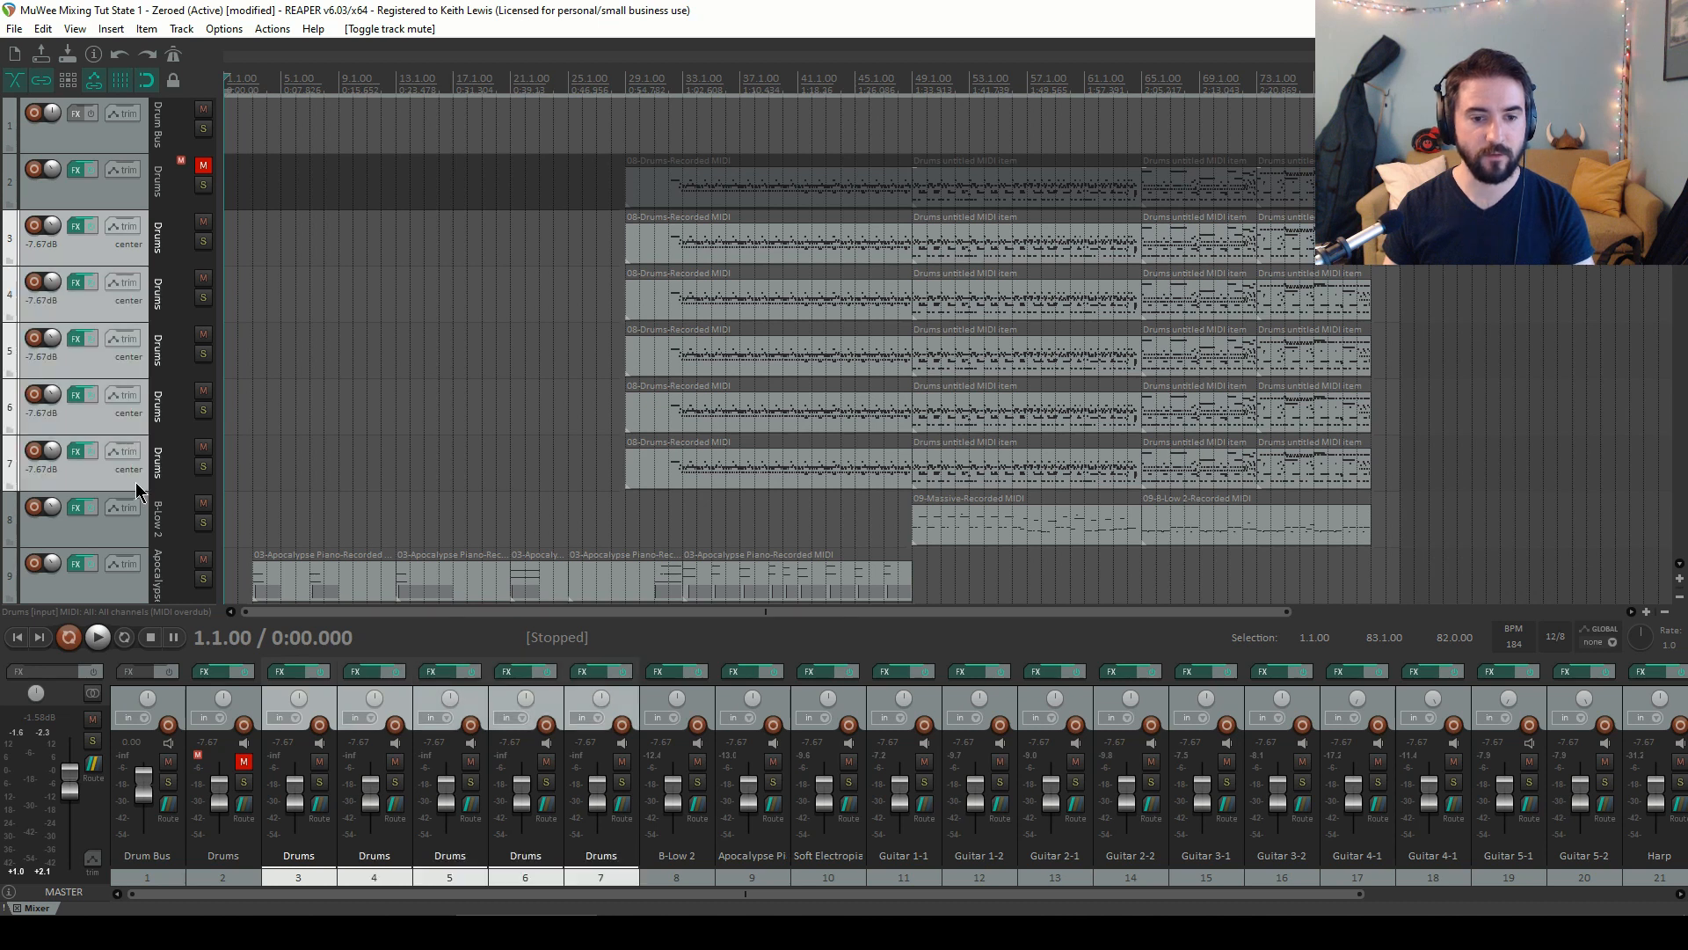
left_click_drag(87, 264, 88, 128)
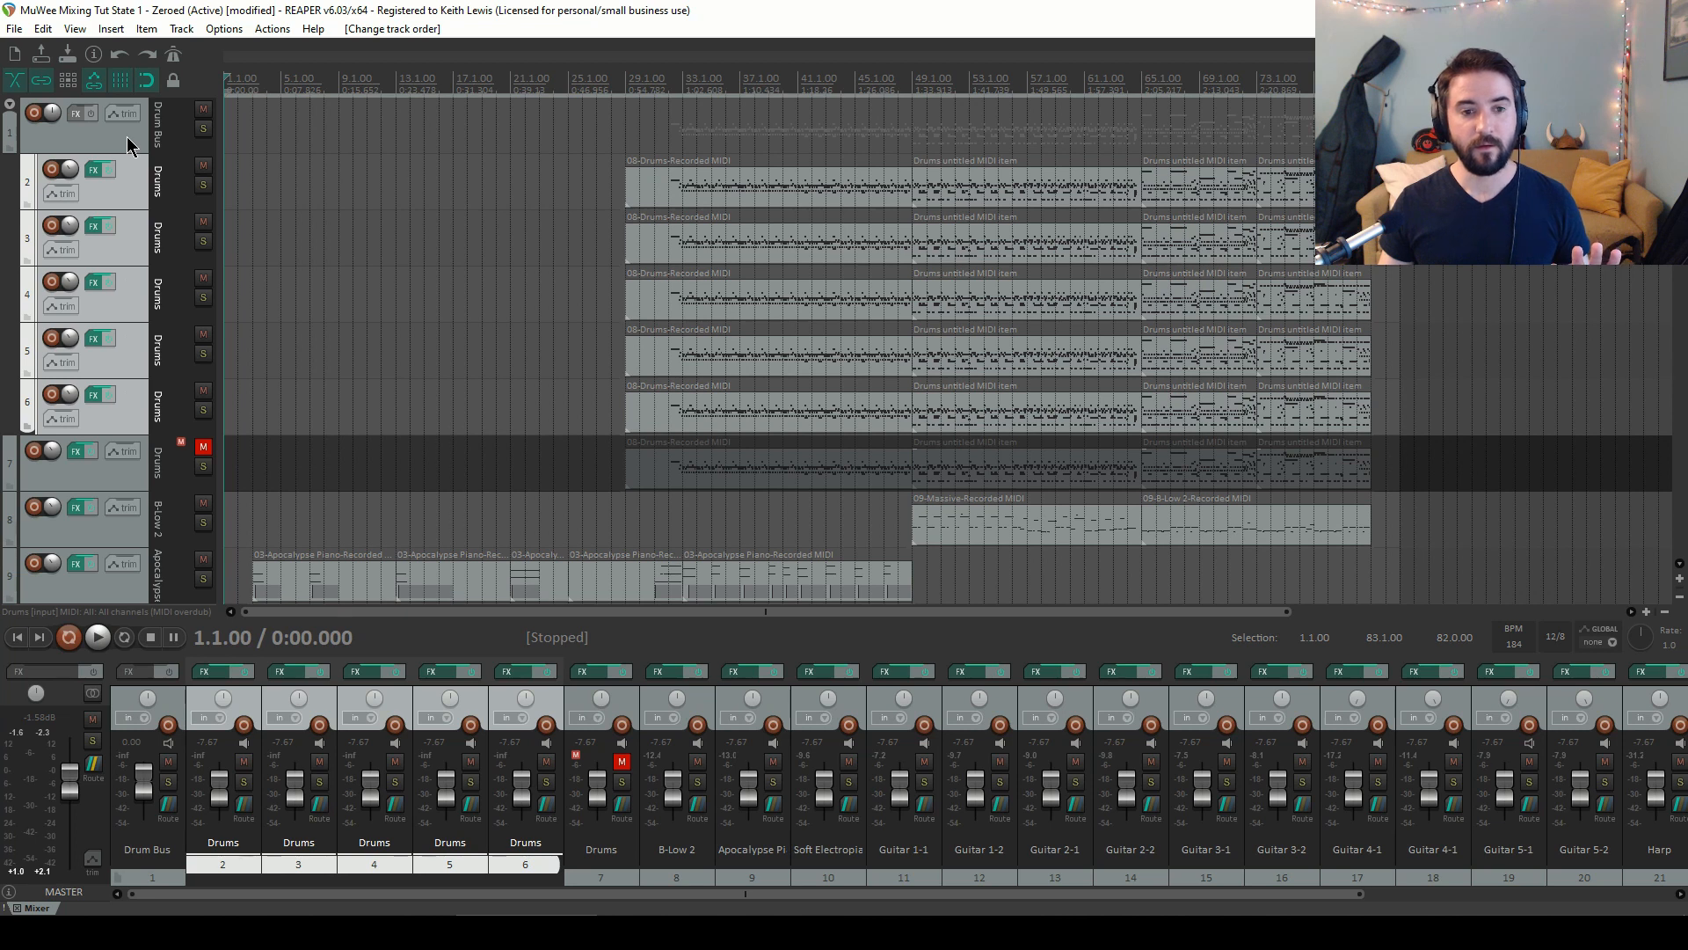
Rename the five drum tracks inside the Drum Bus folder Kick, Snare, Hat, Toms and OH
double_click(159, 198)
type("Kicik")
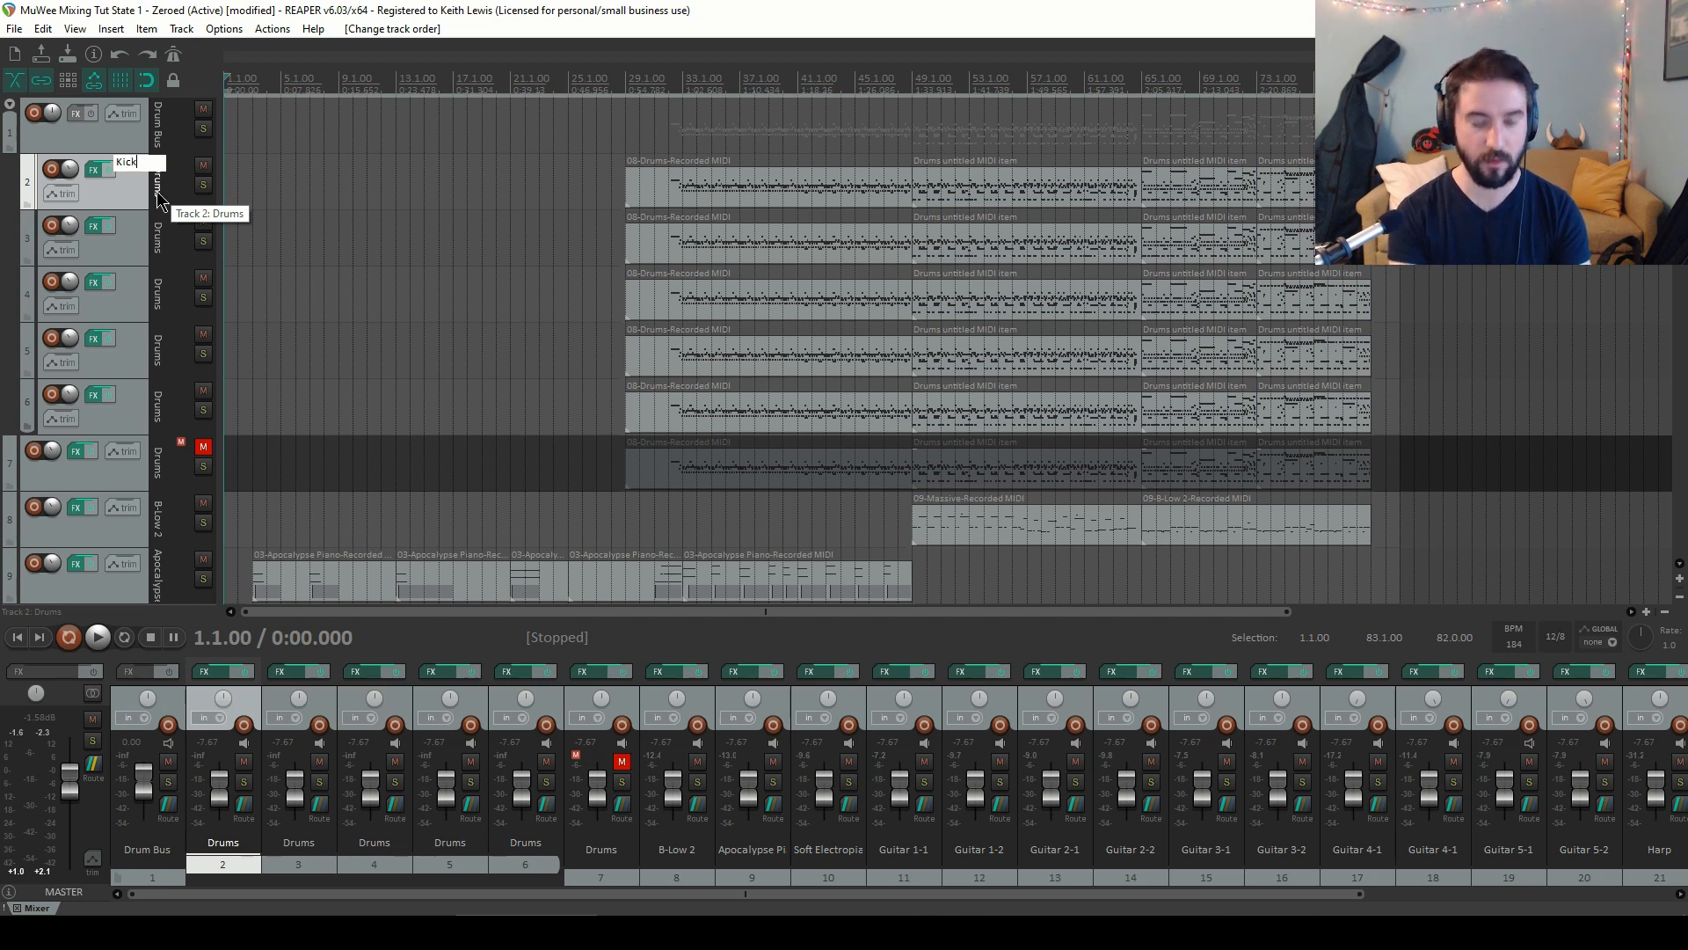
key("Tab")
type("Snare")
key("Tab")
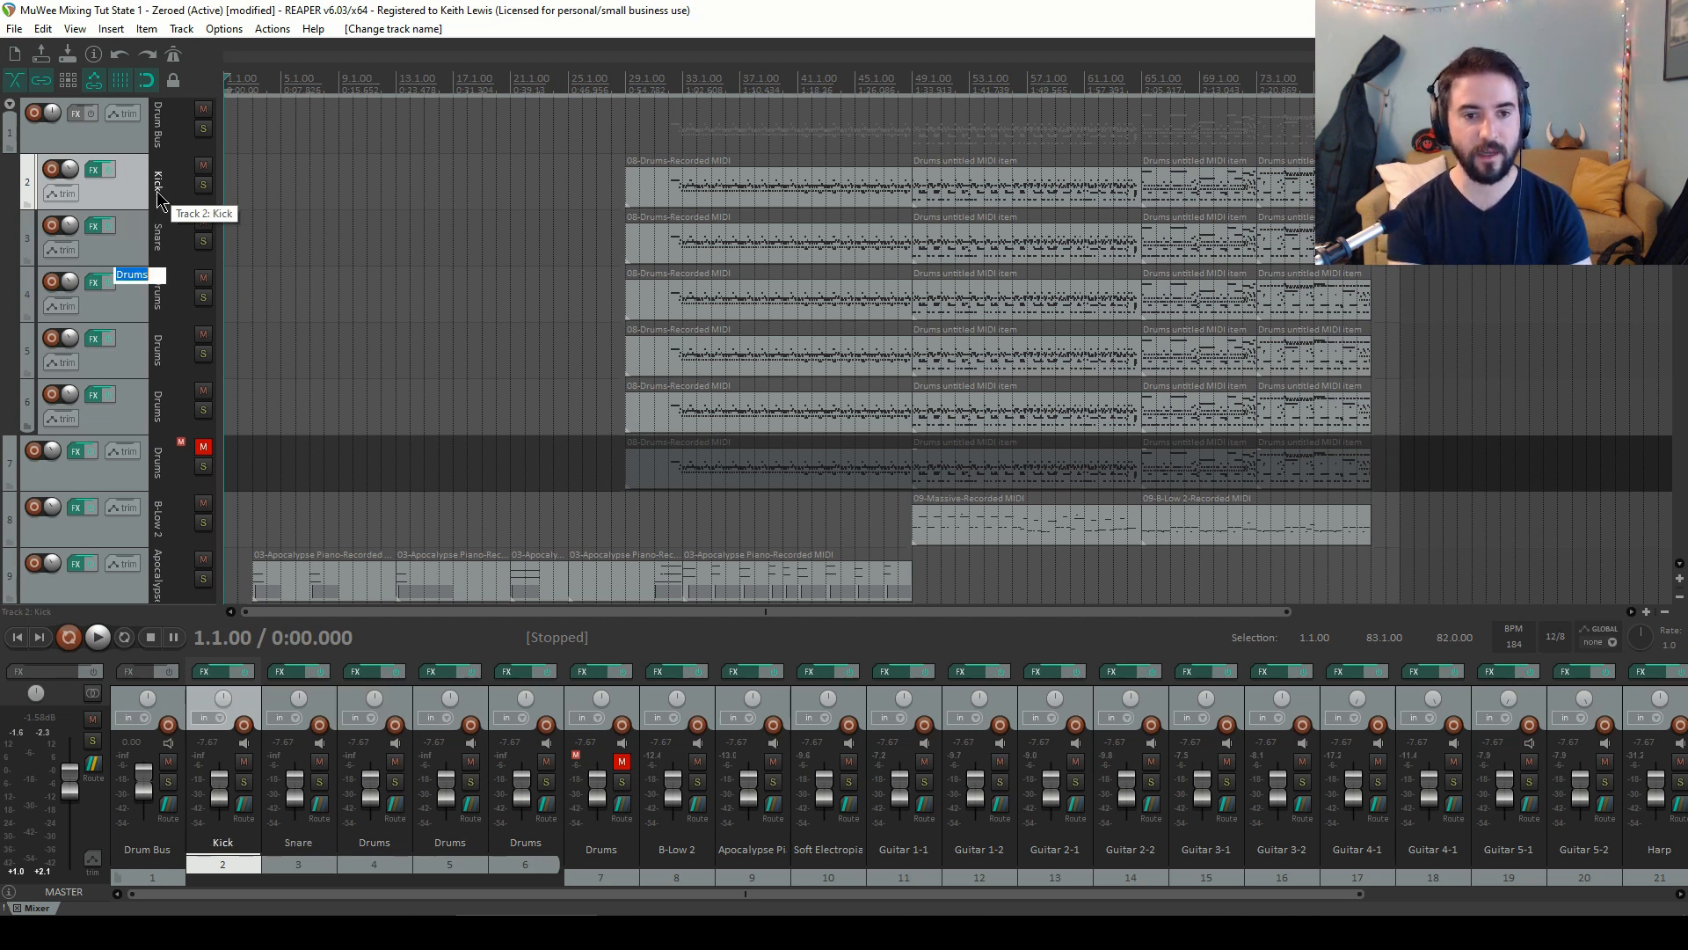
type("Hat")
key("Tab")
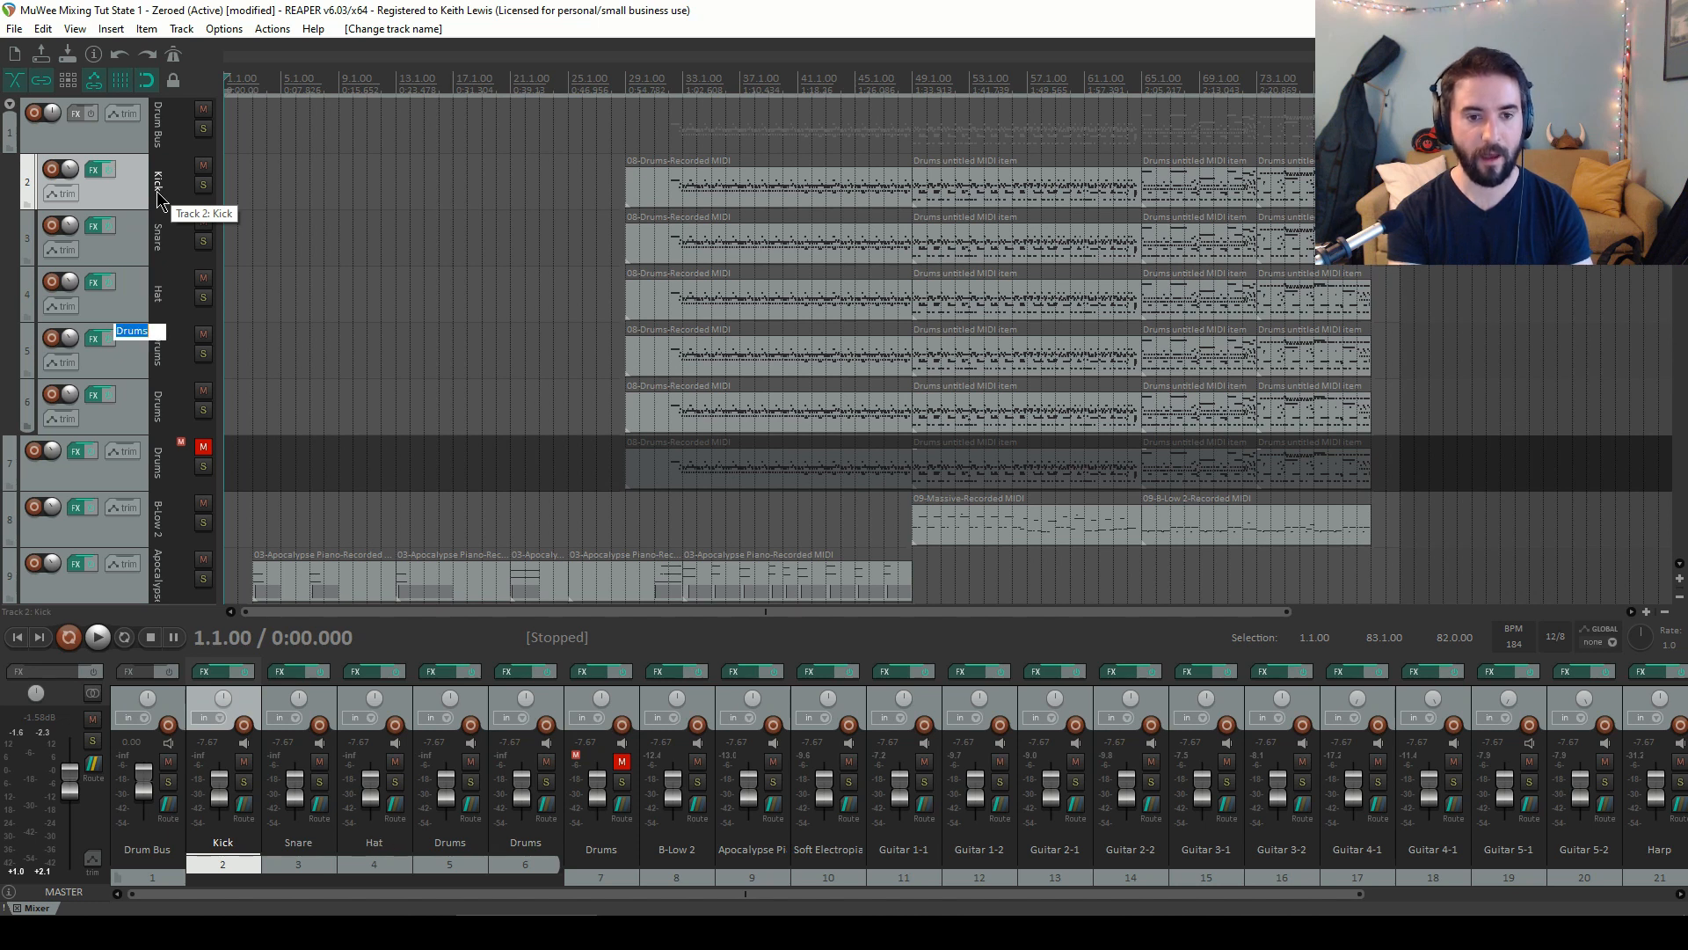
type("Toms")
key("Tab")
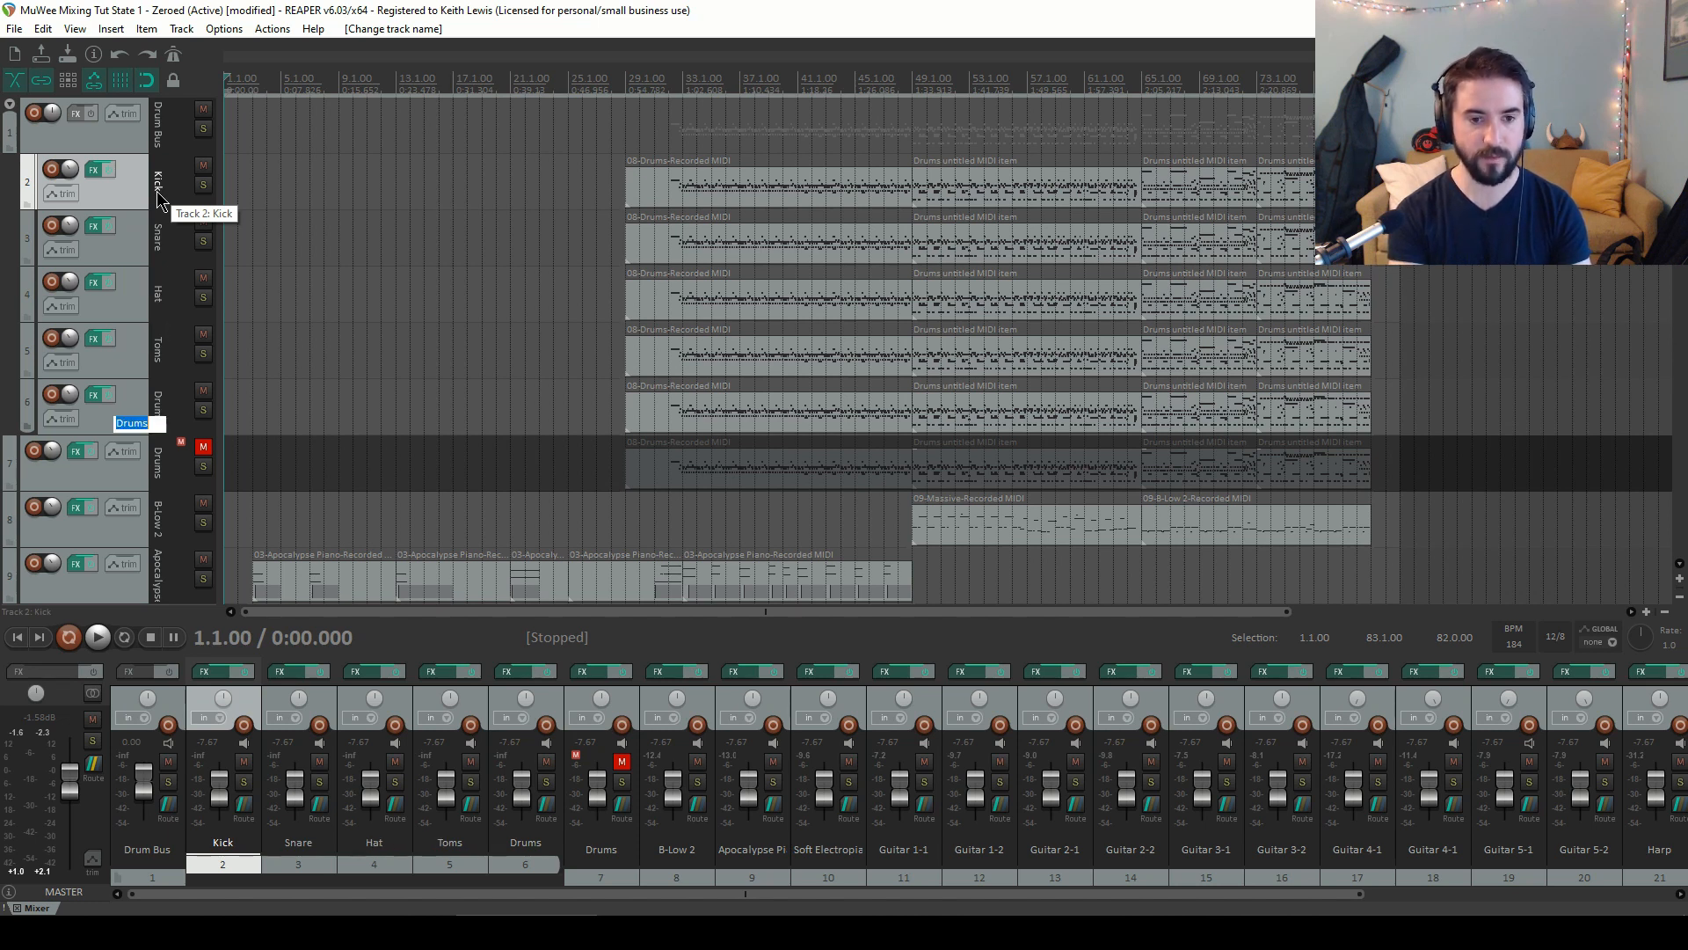
type("OH")
key("Return")
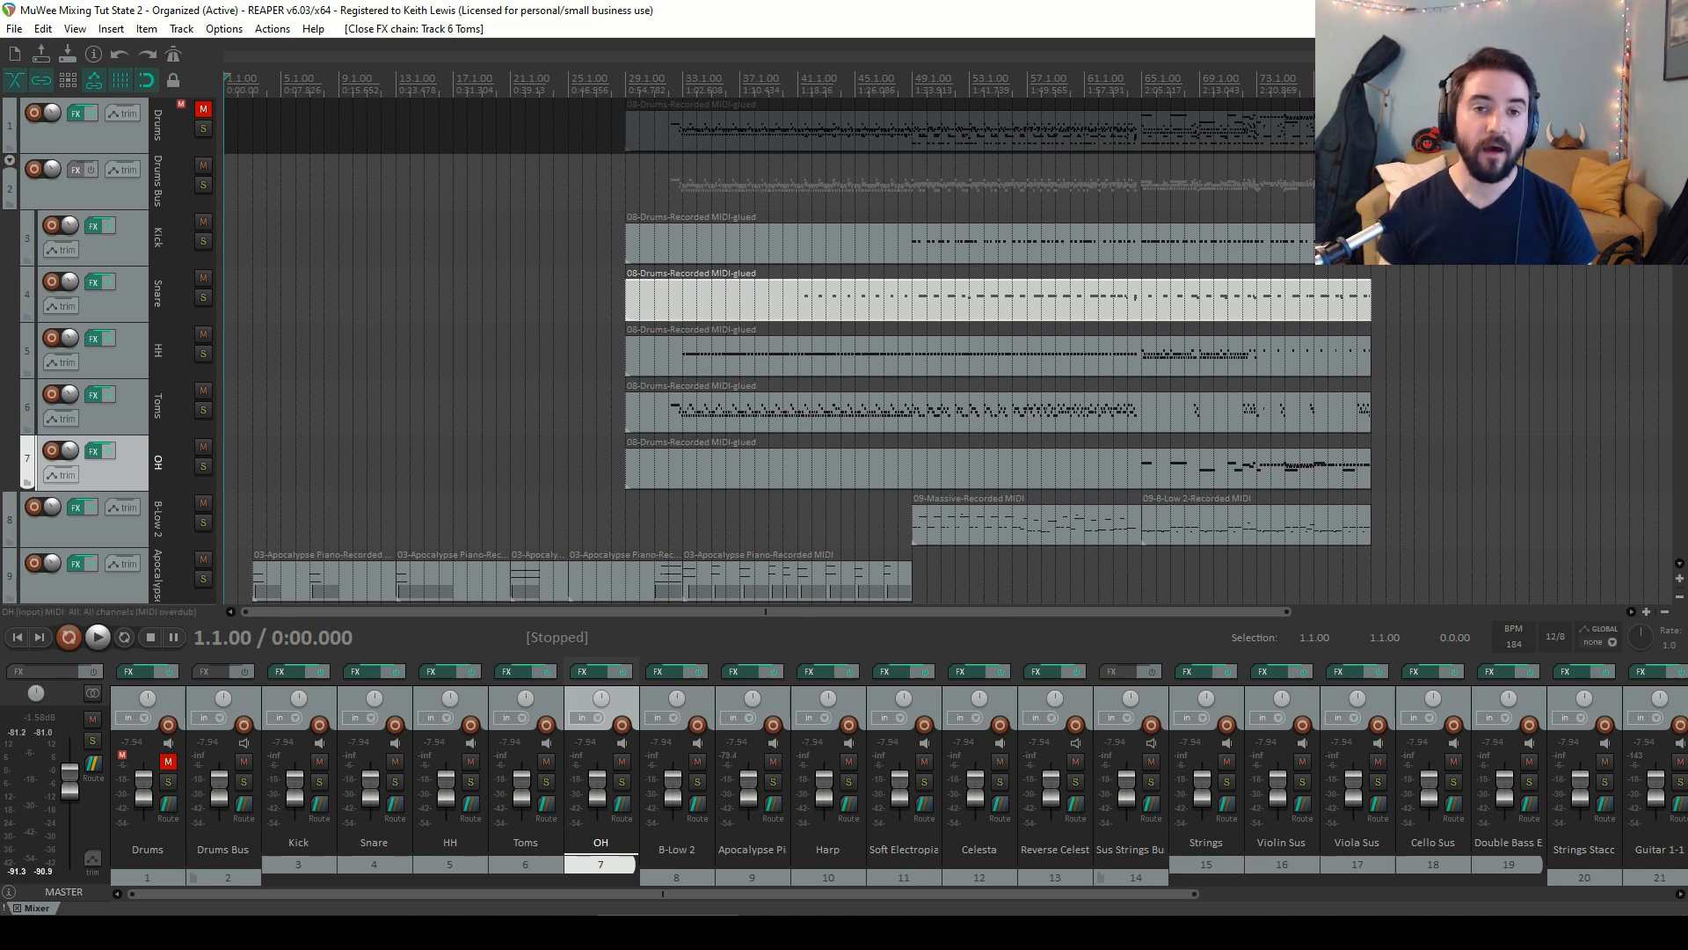
Scroll through the track list and the mixer to review the organized session
left_click_drag(1683, 140, 1686, 308)
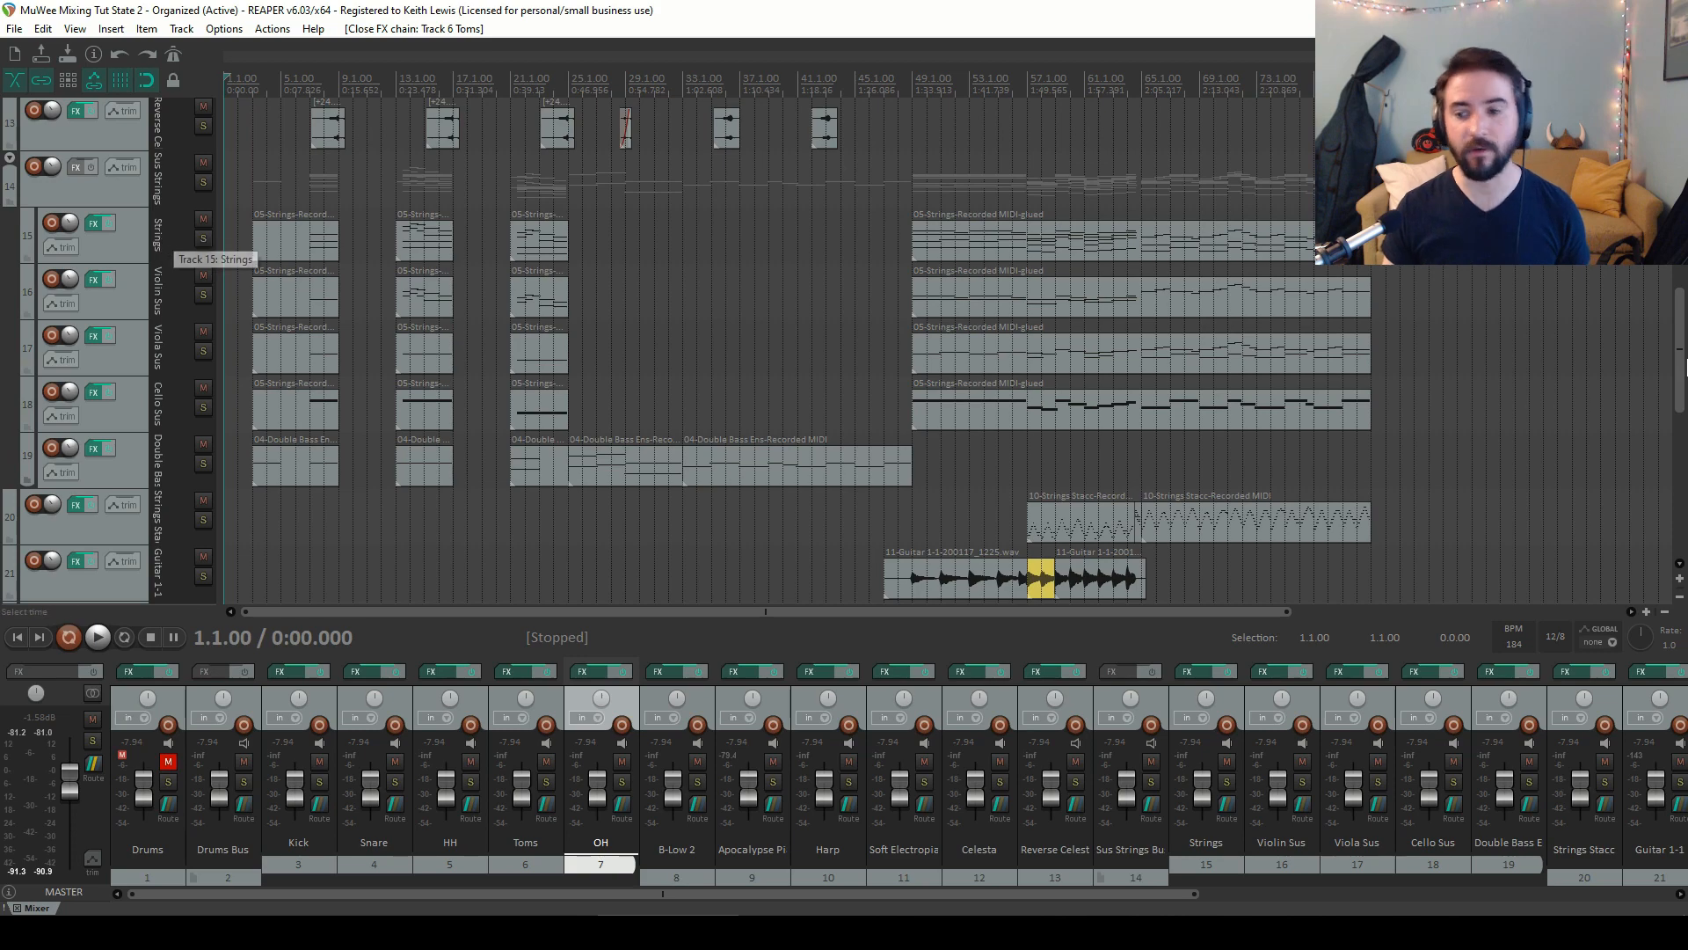
left_click_drag(1680, 341, 1682, 165)
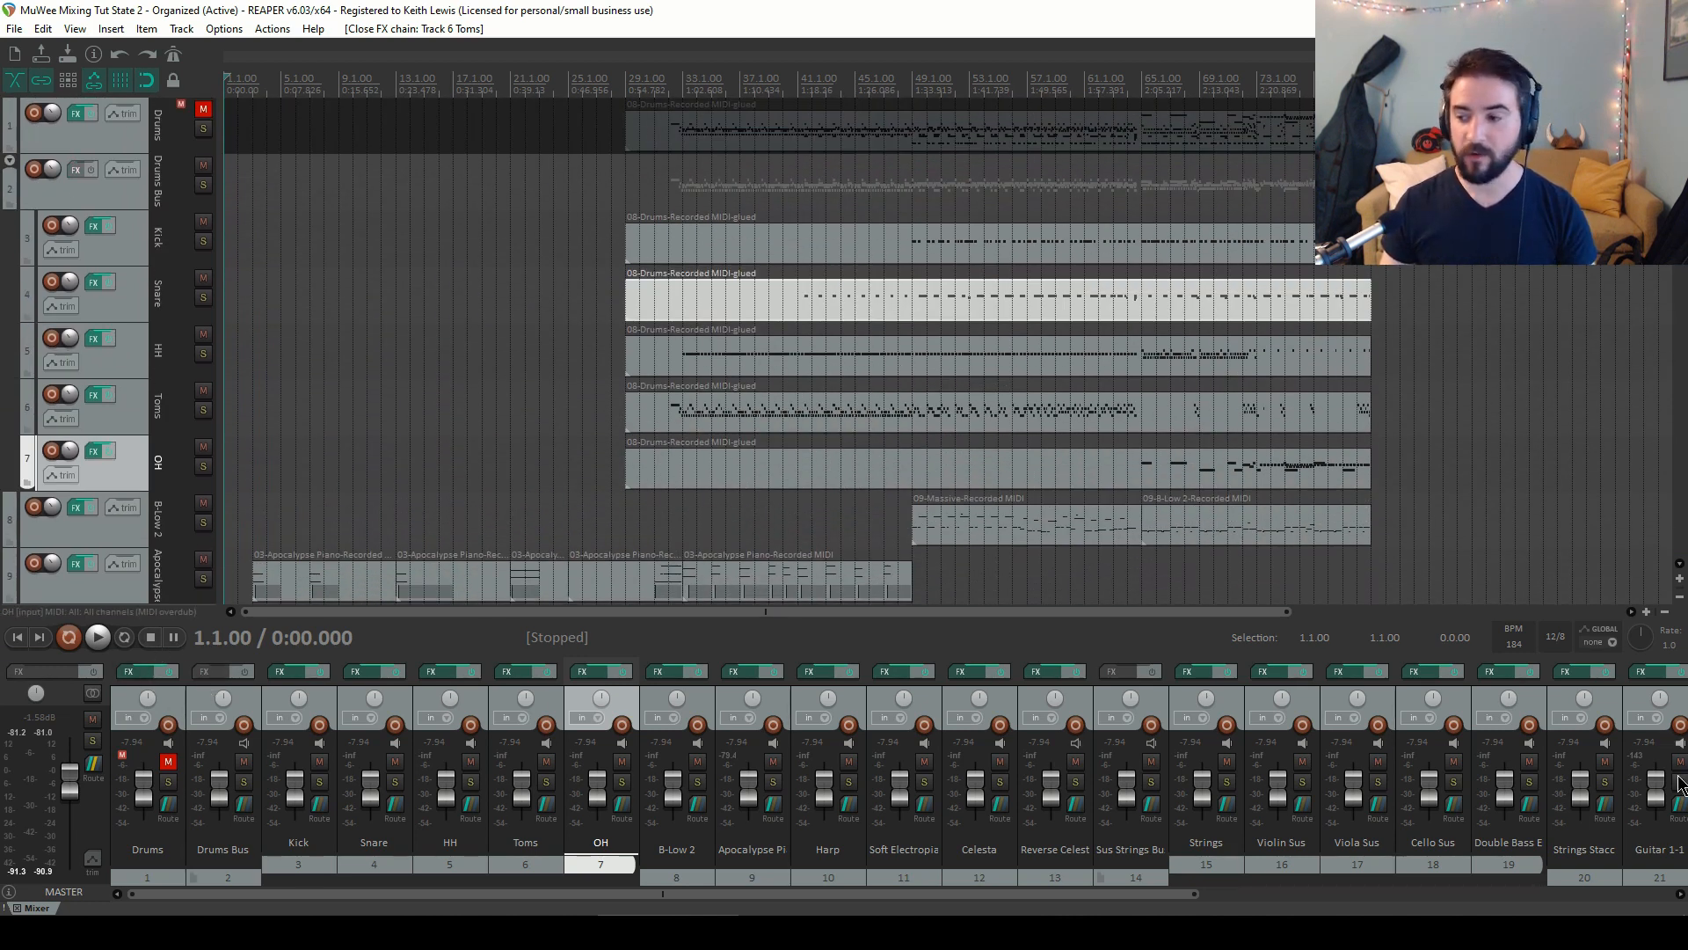
left_click_drag(972, 894, 1444, 894)
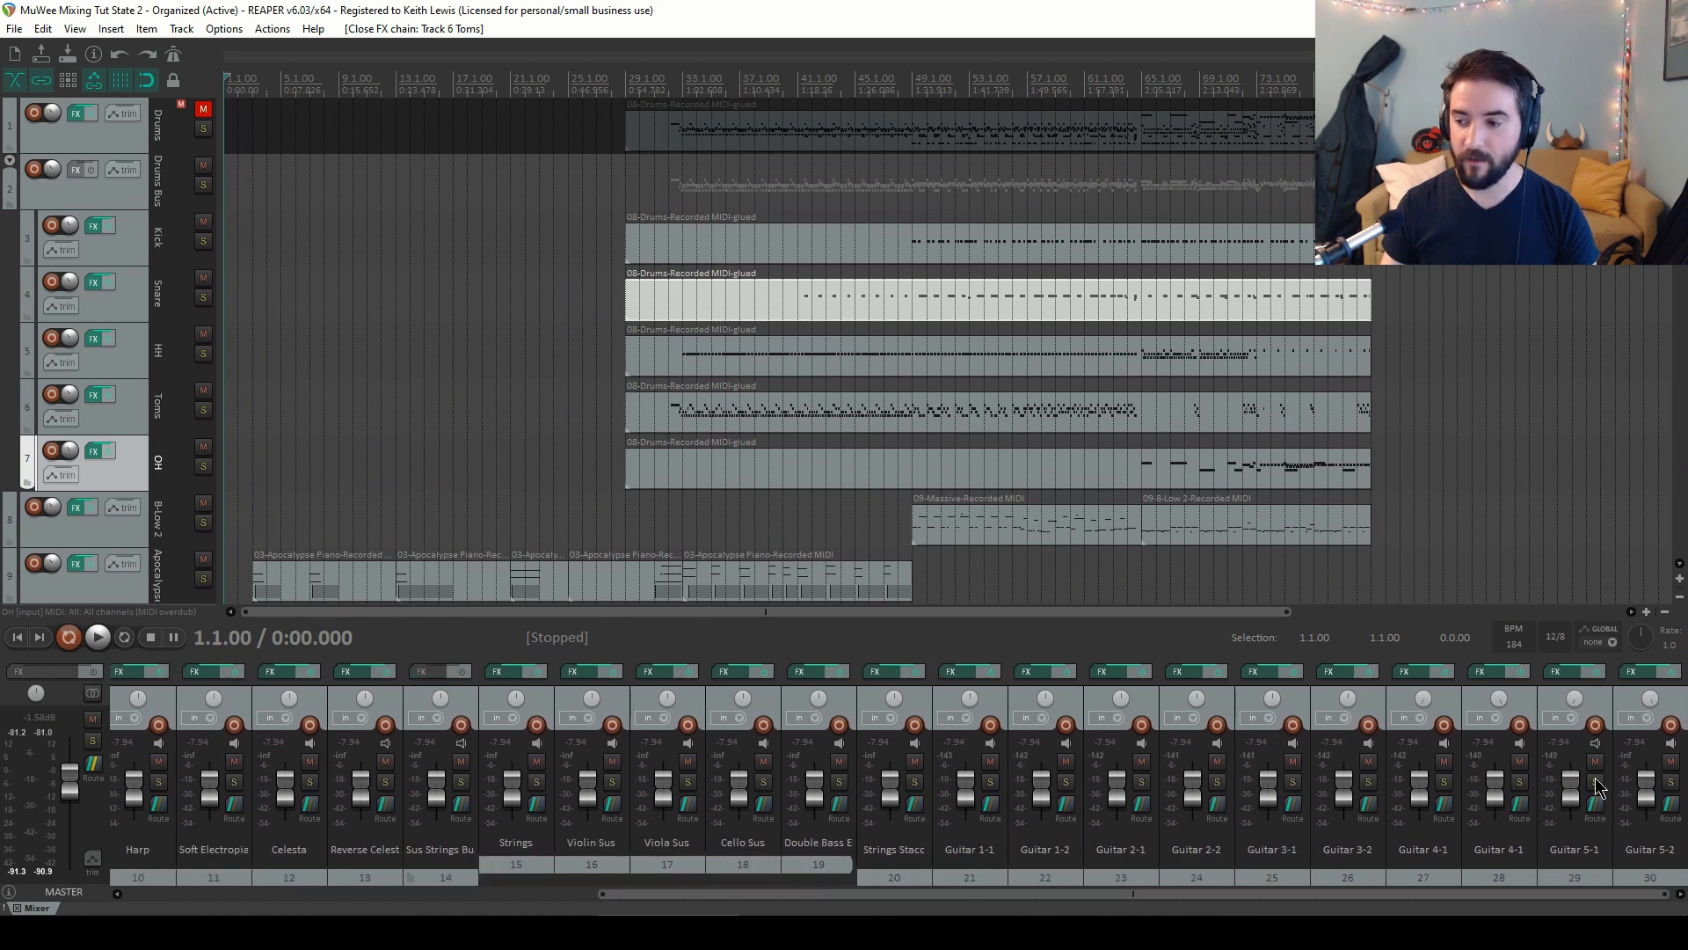
left_click(1630, 708)
left_click_drag(1041, 894, 570, 894)
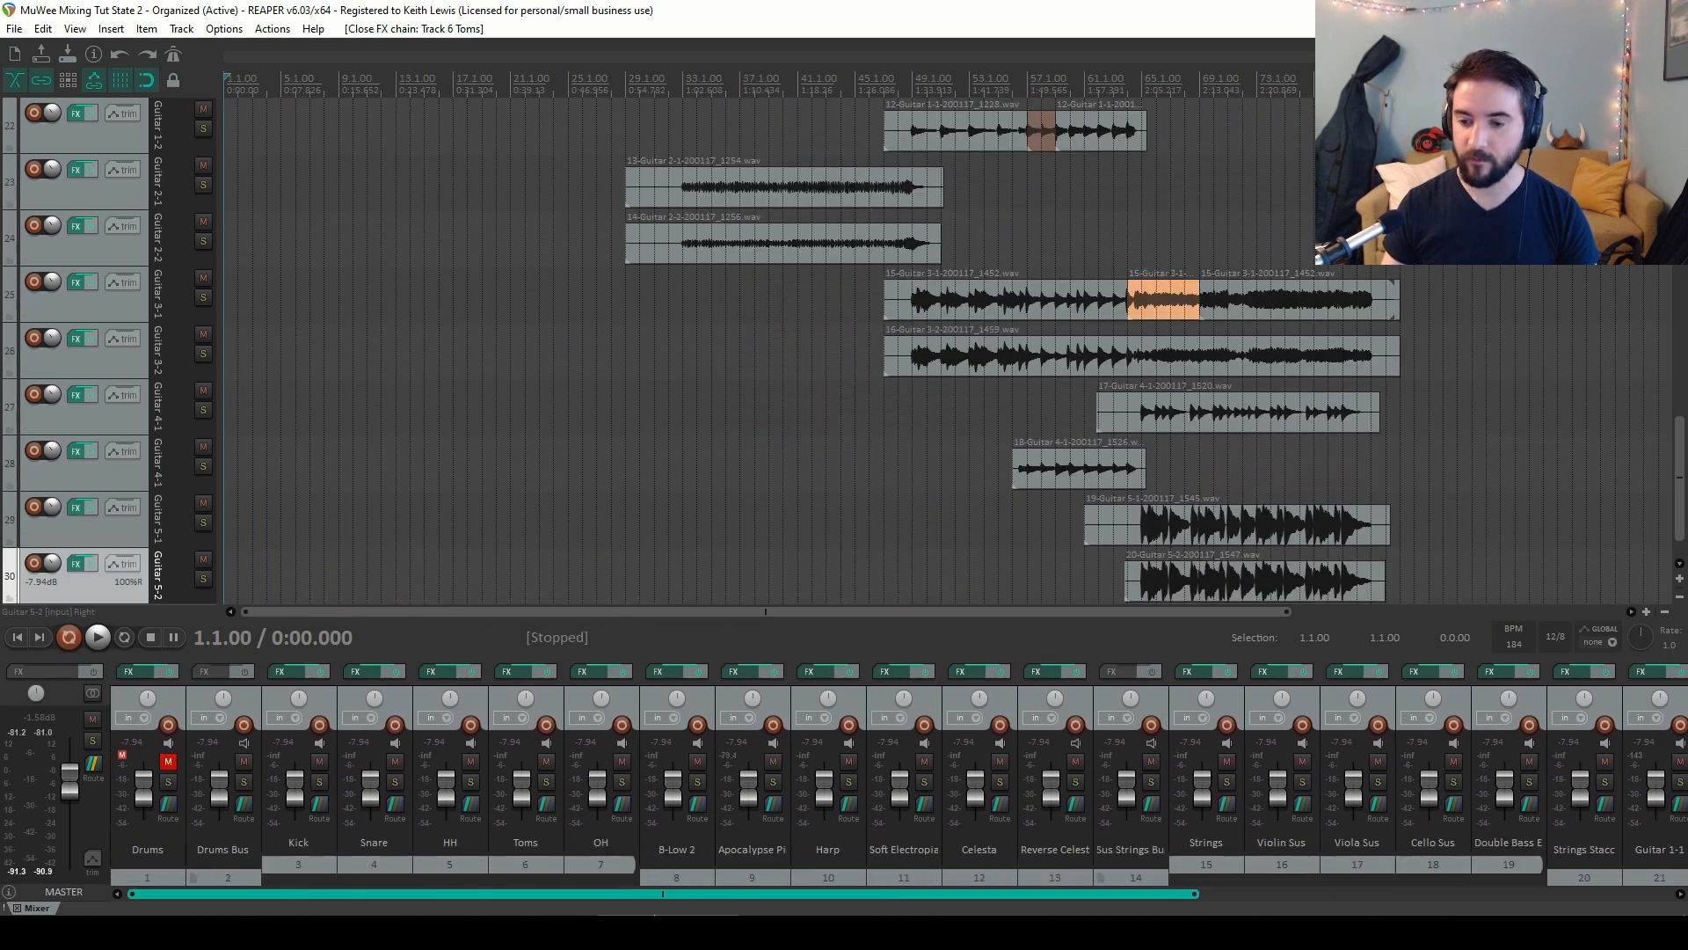
Mute every track in the session except the Drums Bus
left_click(246, 704)
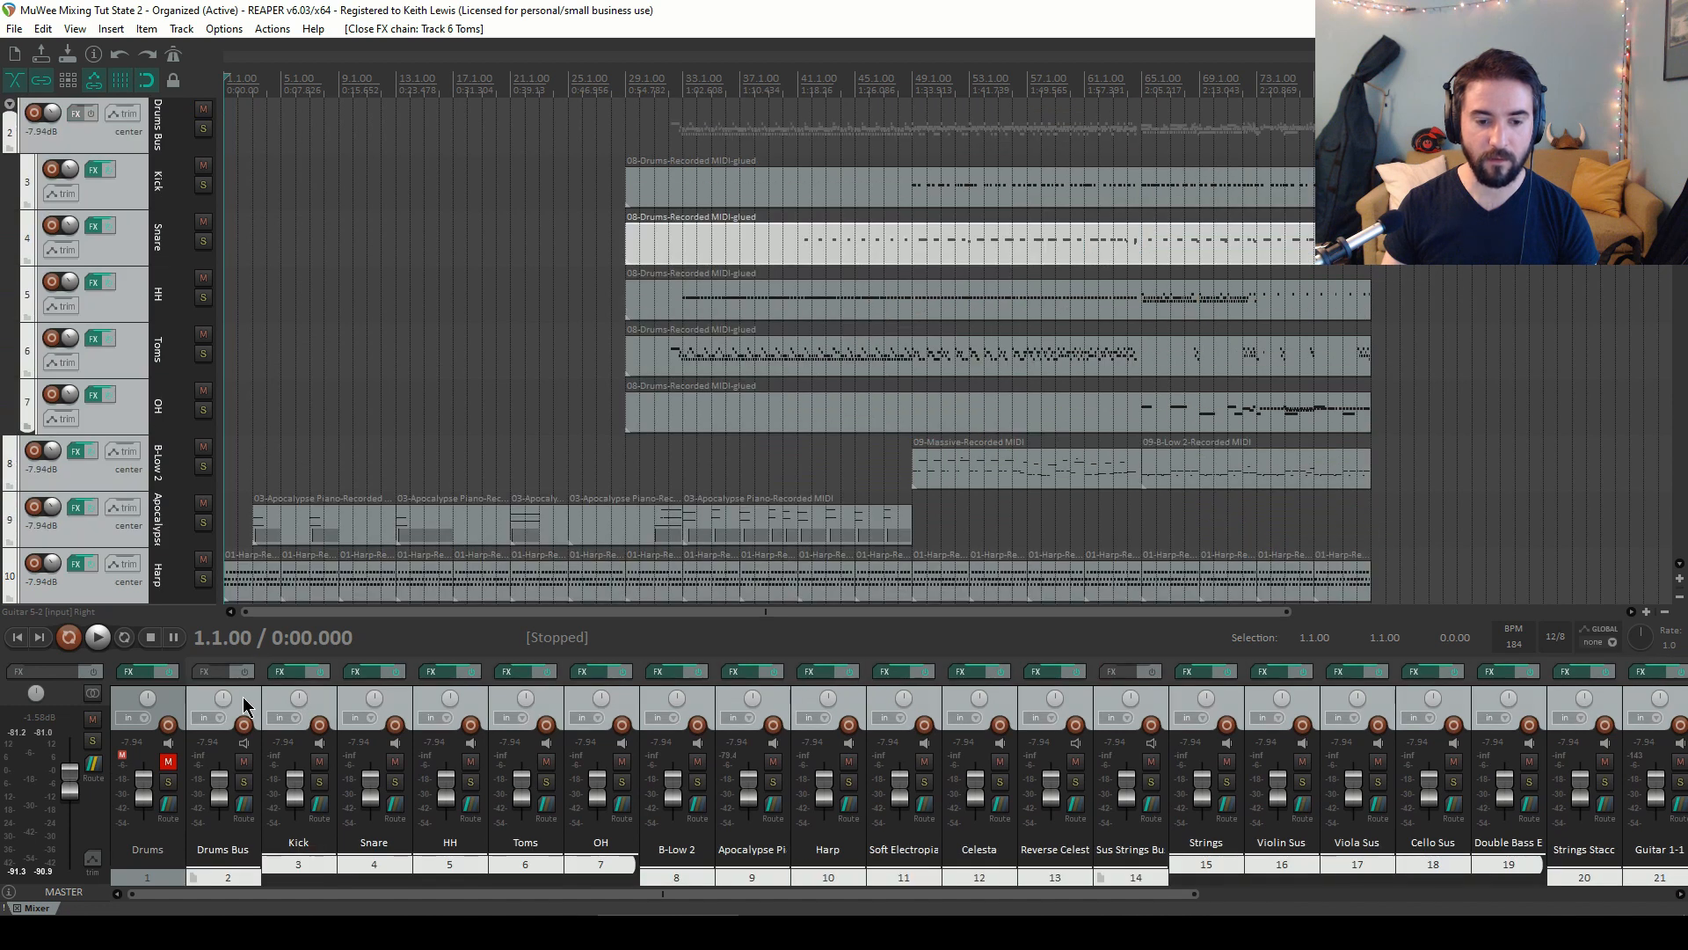
left_click(243, 762)
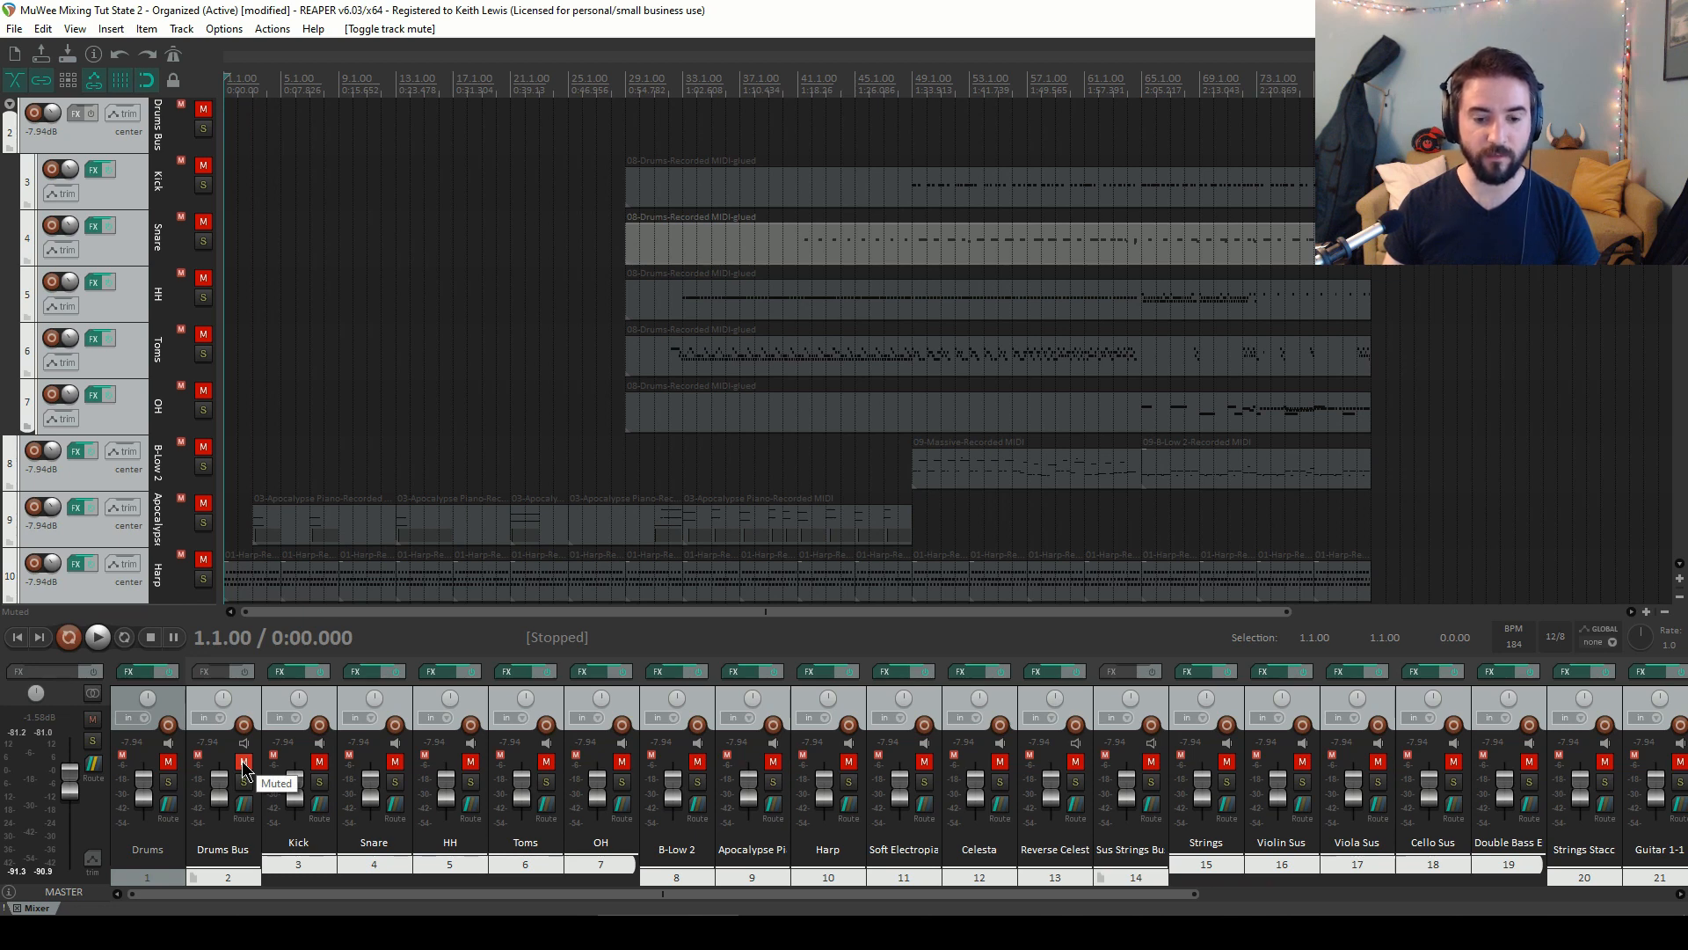
left_click(256, 692)
left_click(245, 763)
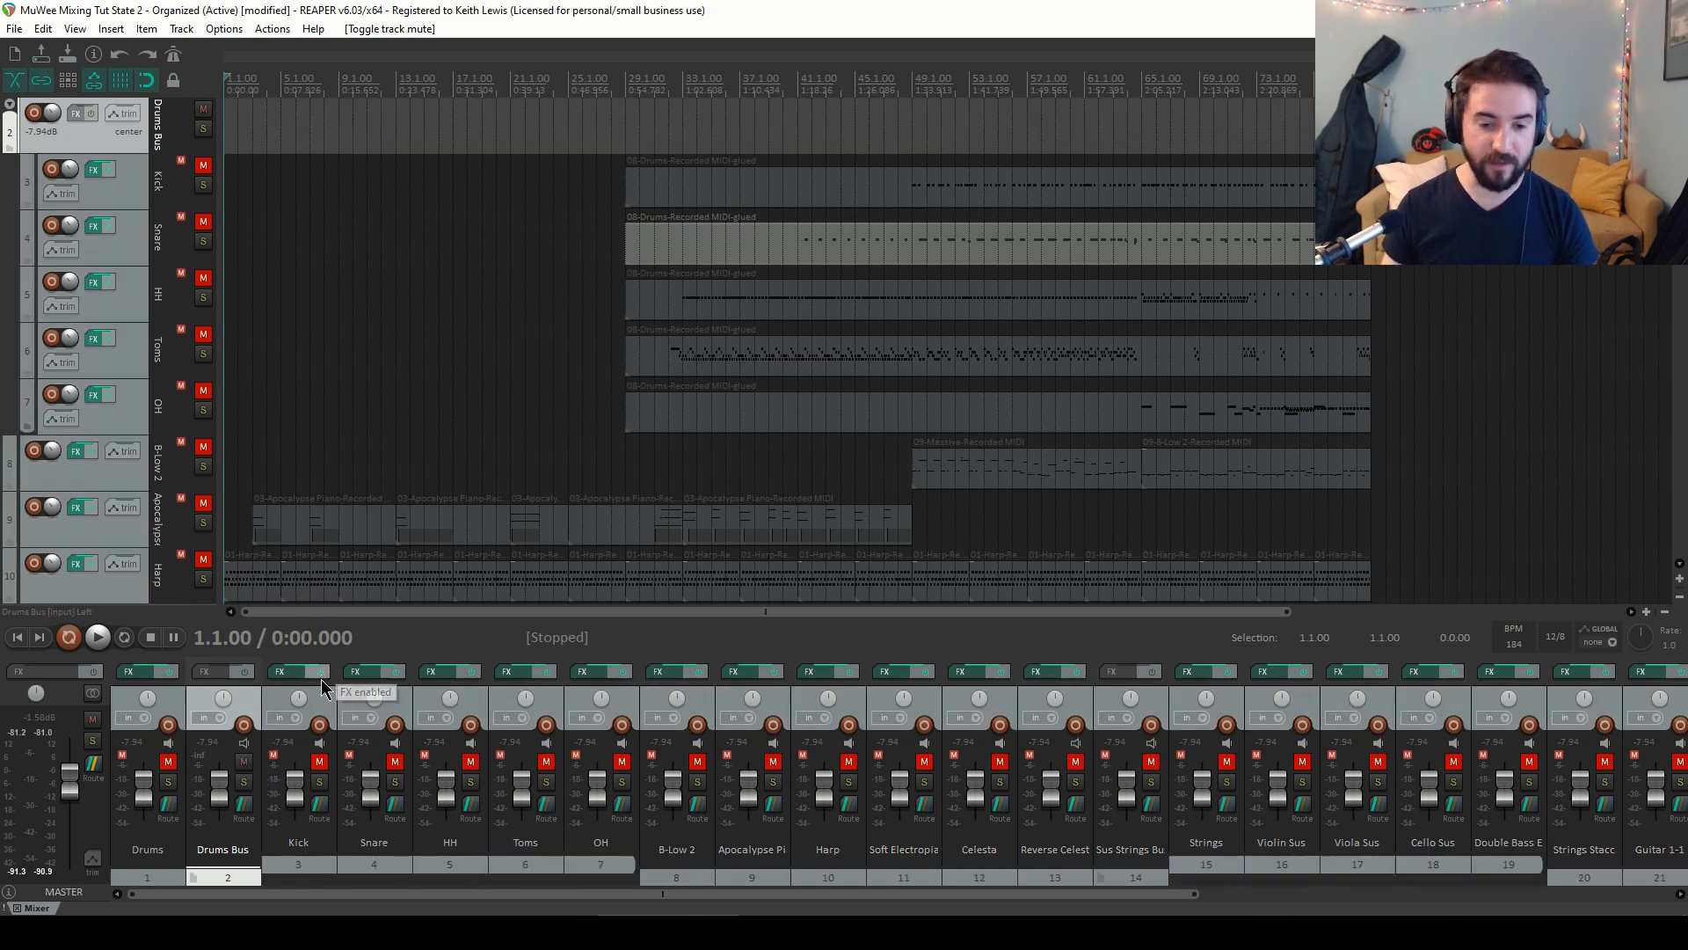
Unmute the Kick track and start playback from bar 49
left_click(322, 762)
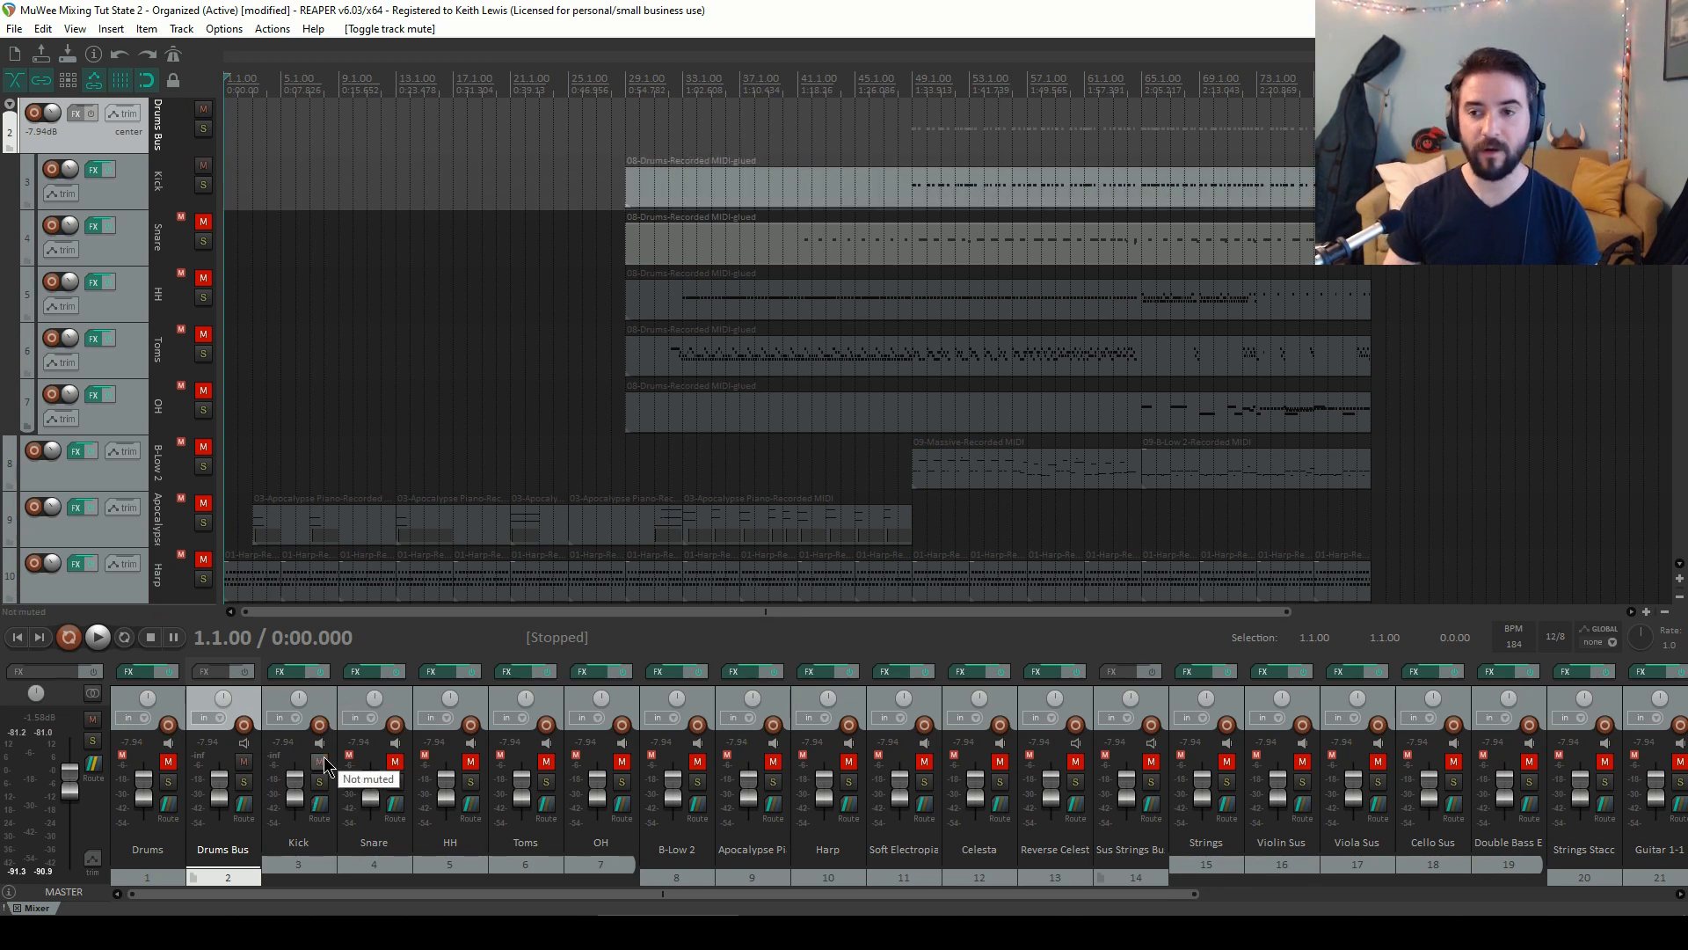
left_click(912, 80)
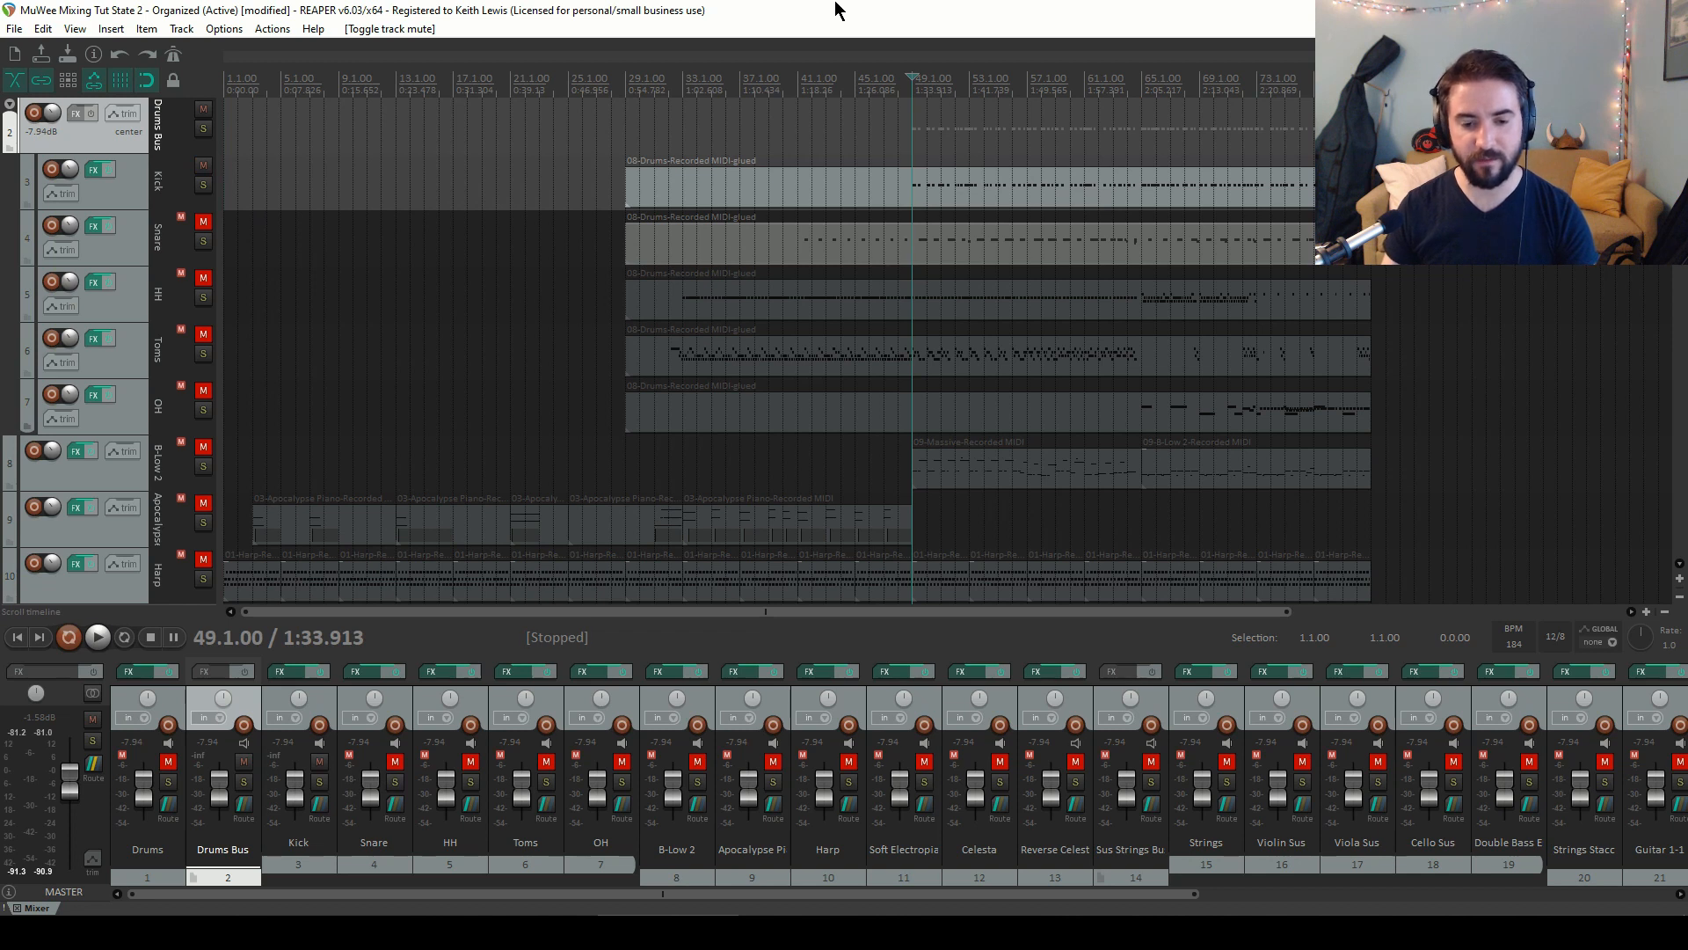
key("space")
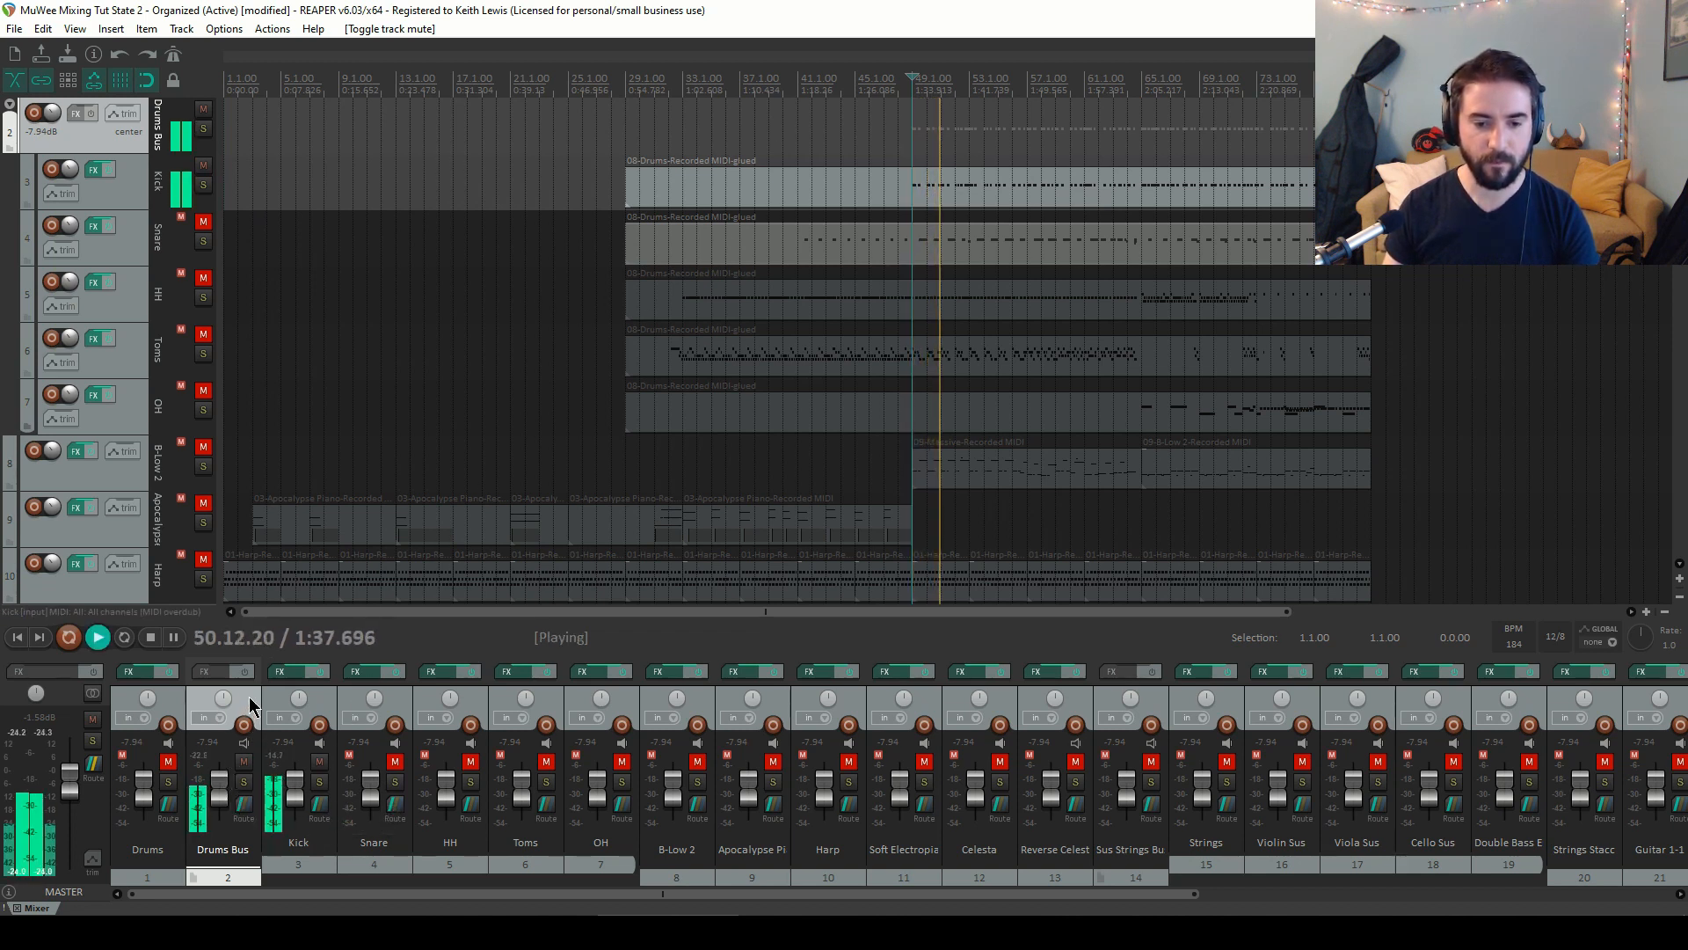
Set the Drums Bus fader to 0 dB and raise the Kick fader to about 1.6 dB
left_click_drag(208, 788, 213, 777)
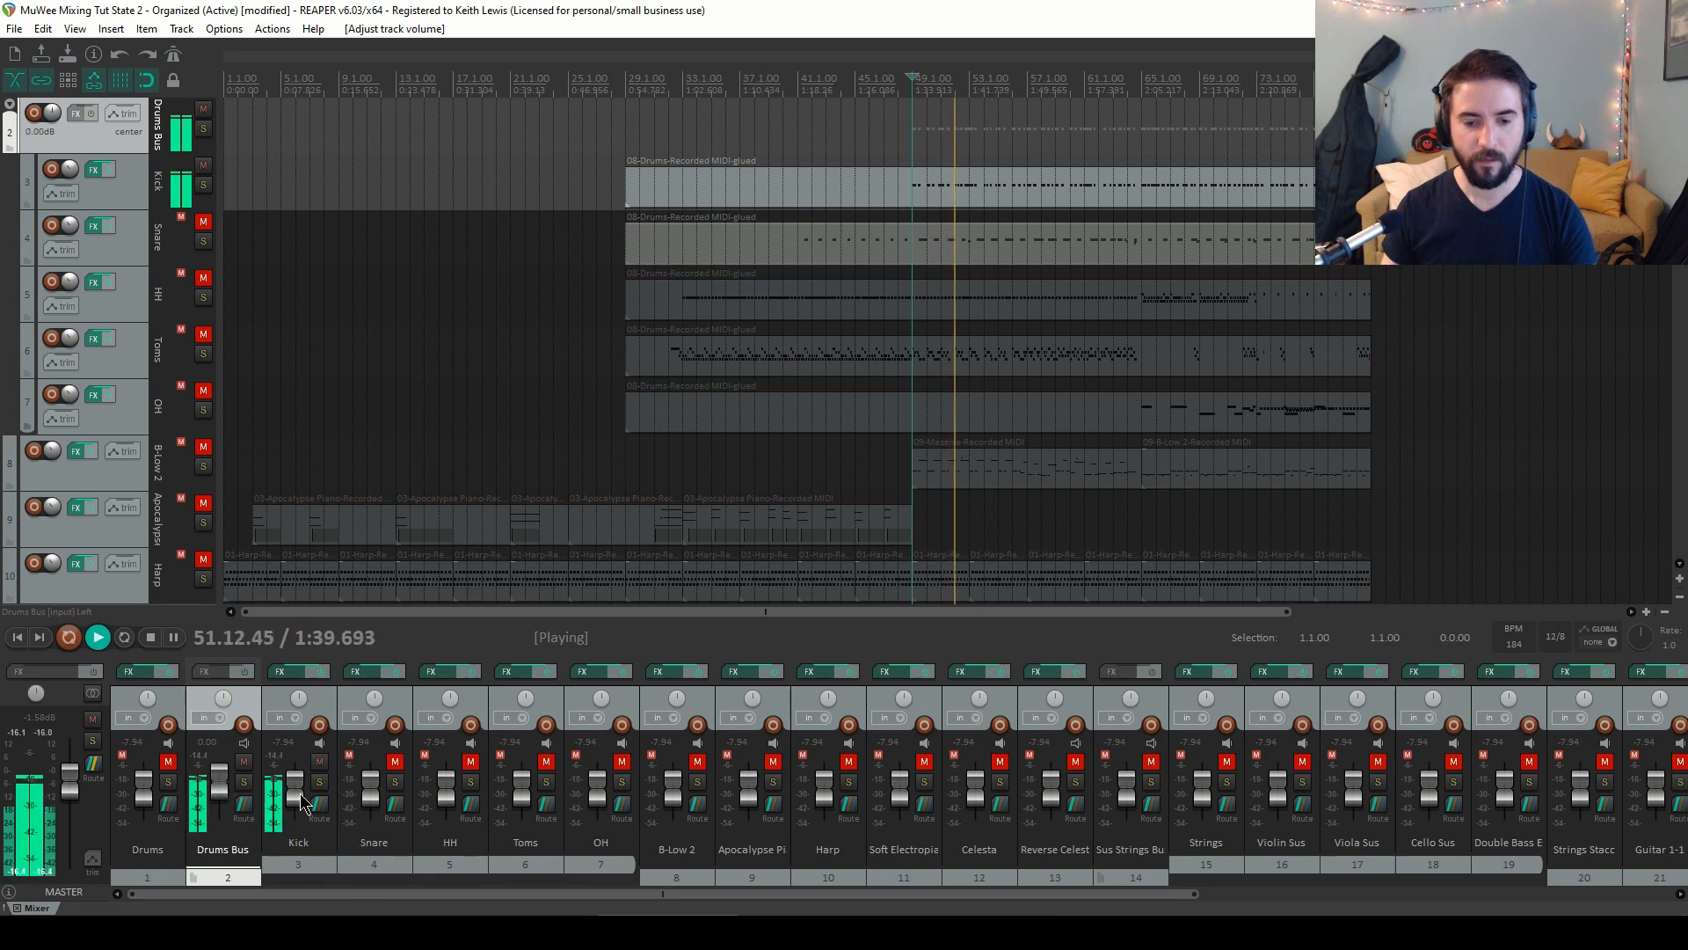
scroll(301, 800, "up", 5)
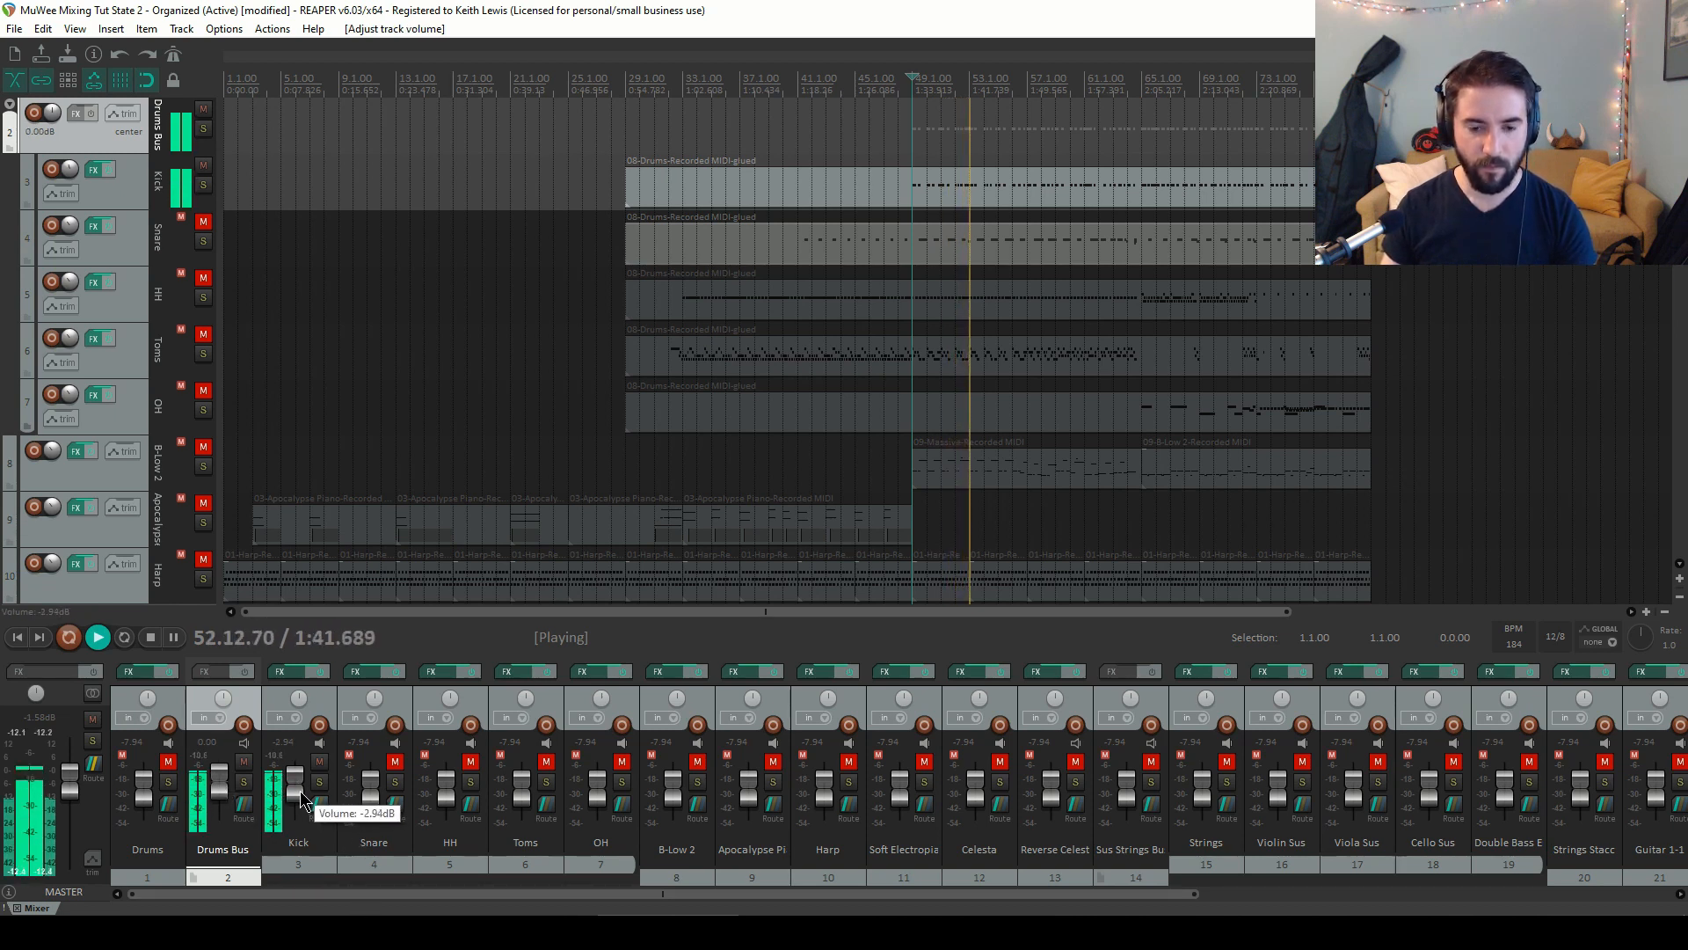
scroll(300, 800, "up", 2)
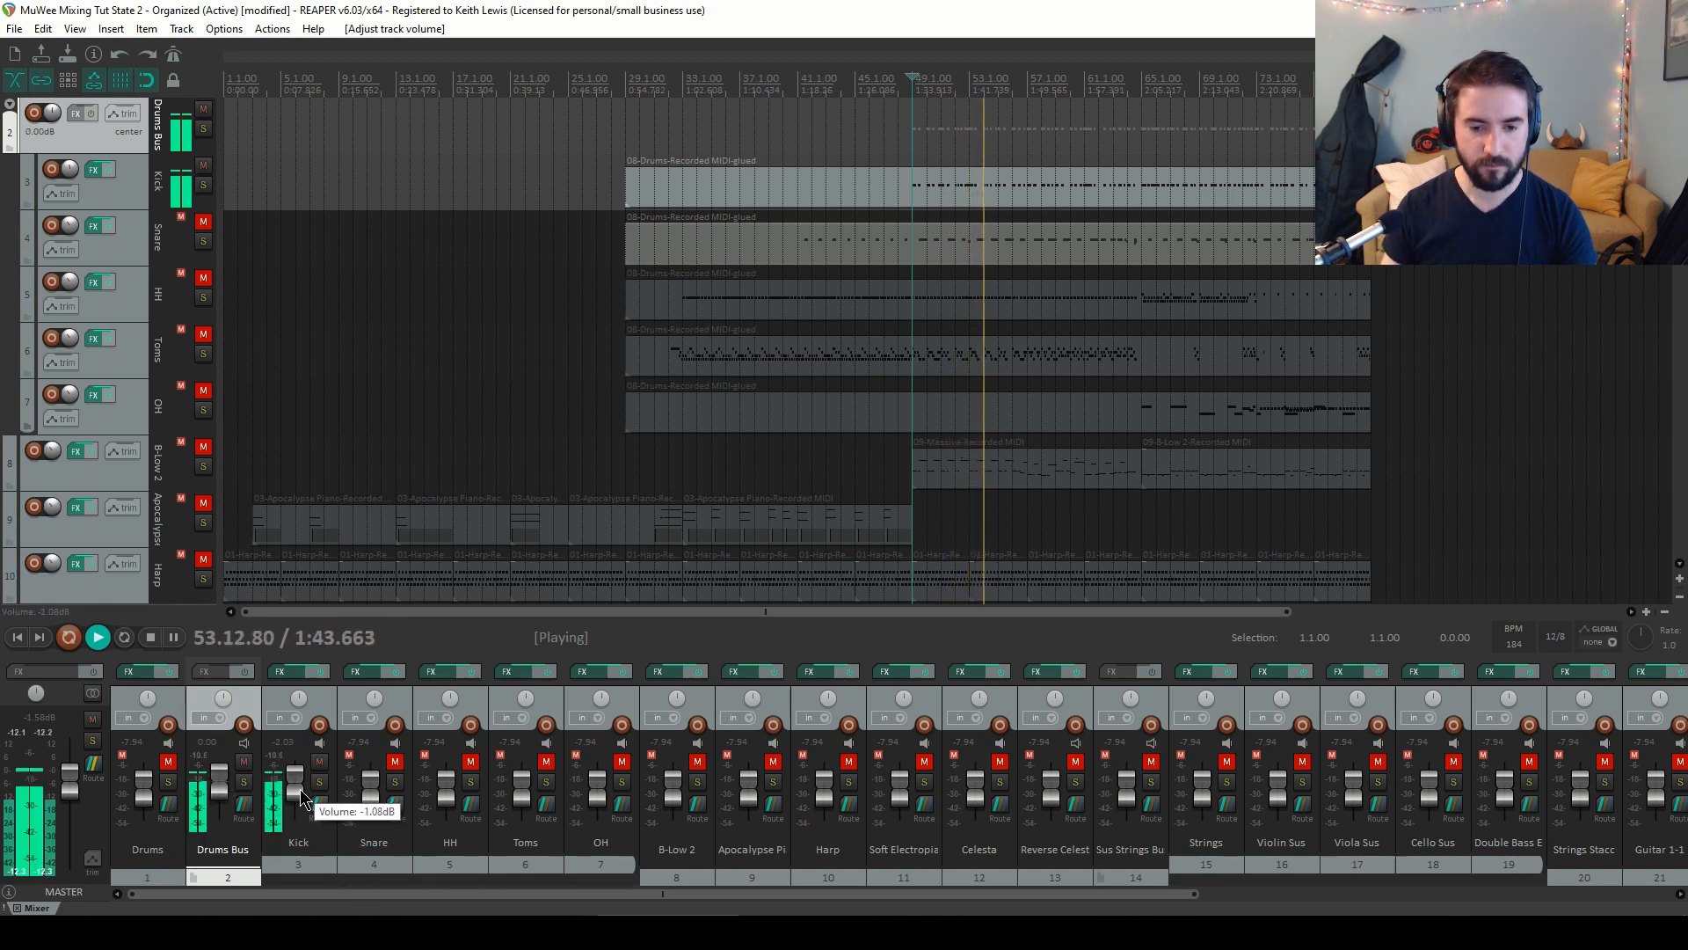
scroll(300, 796, "up", 3)
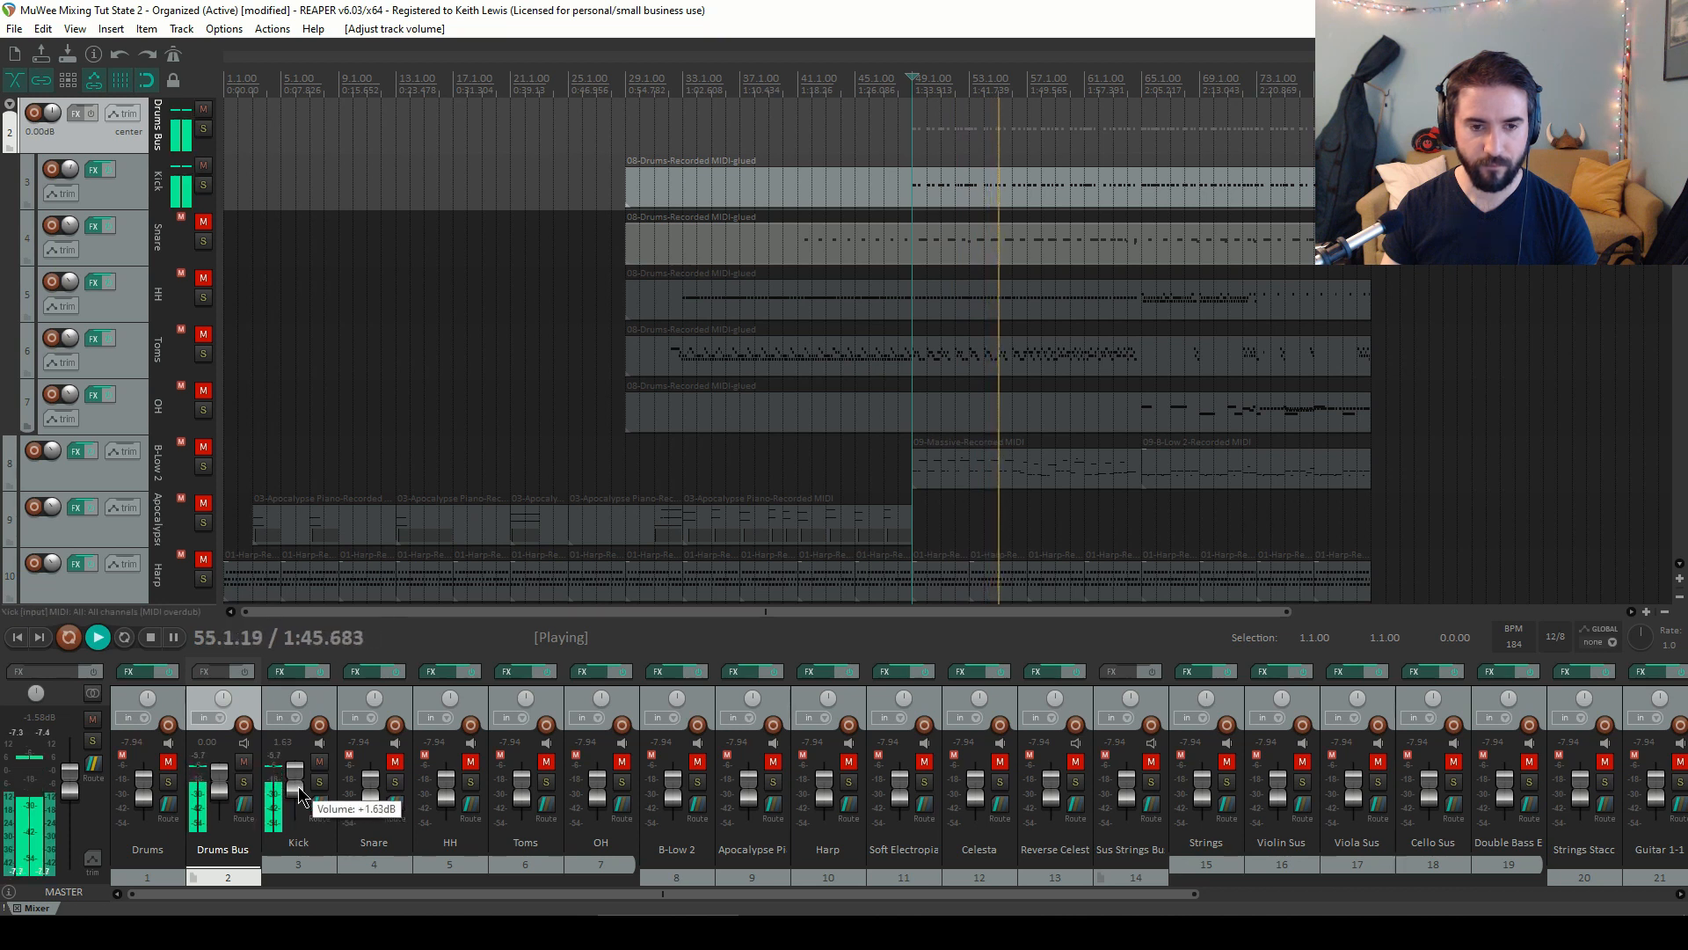
Unmute the Snare track and raise its volume to about +5 dB
left_click(394, 760)
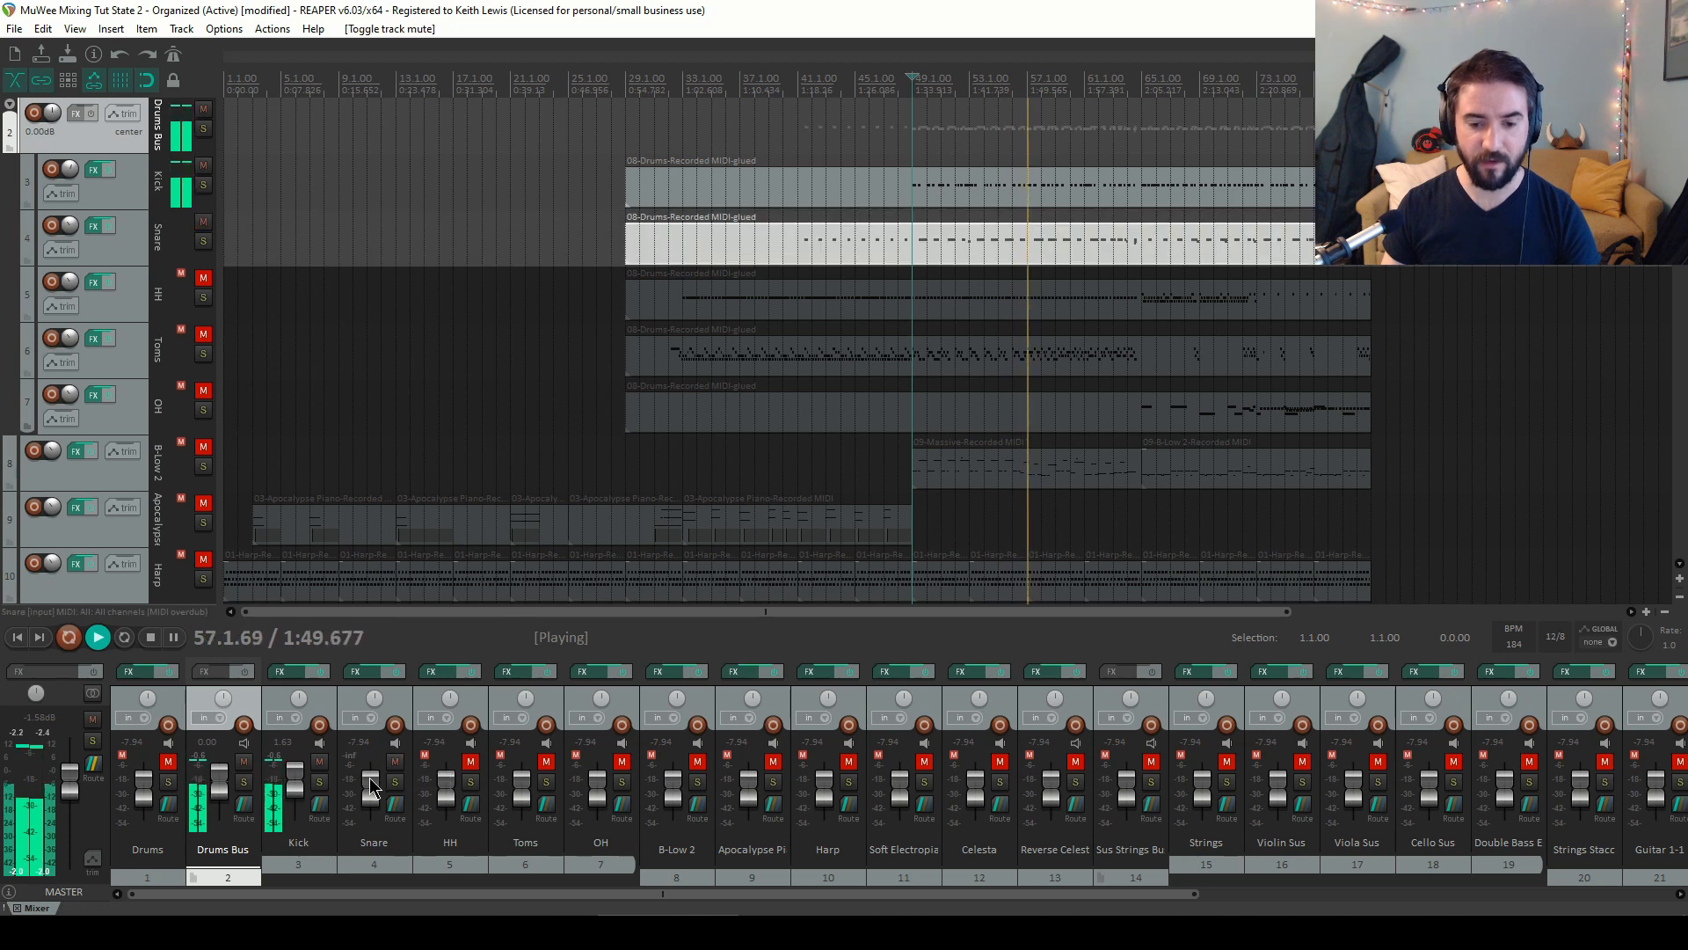
scroll(369, 778, "up", 3)
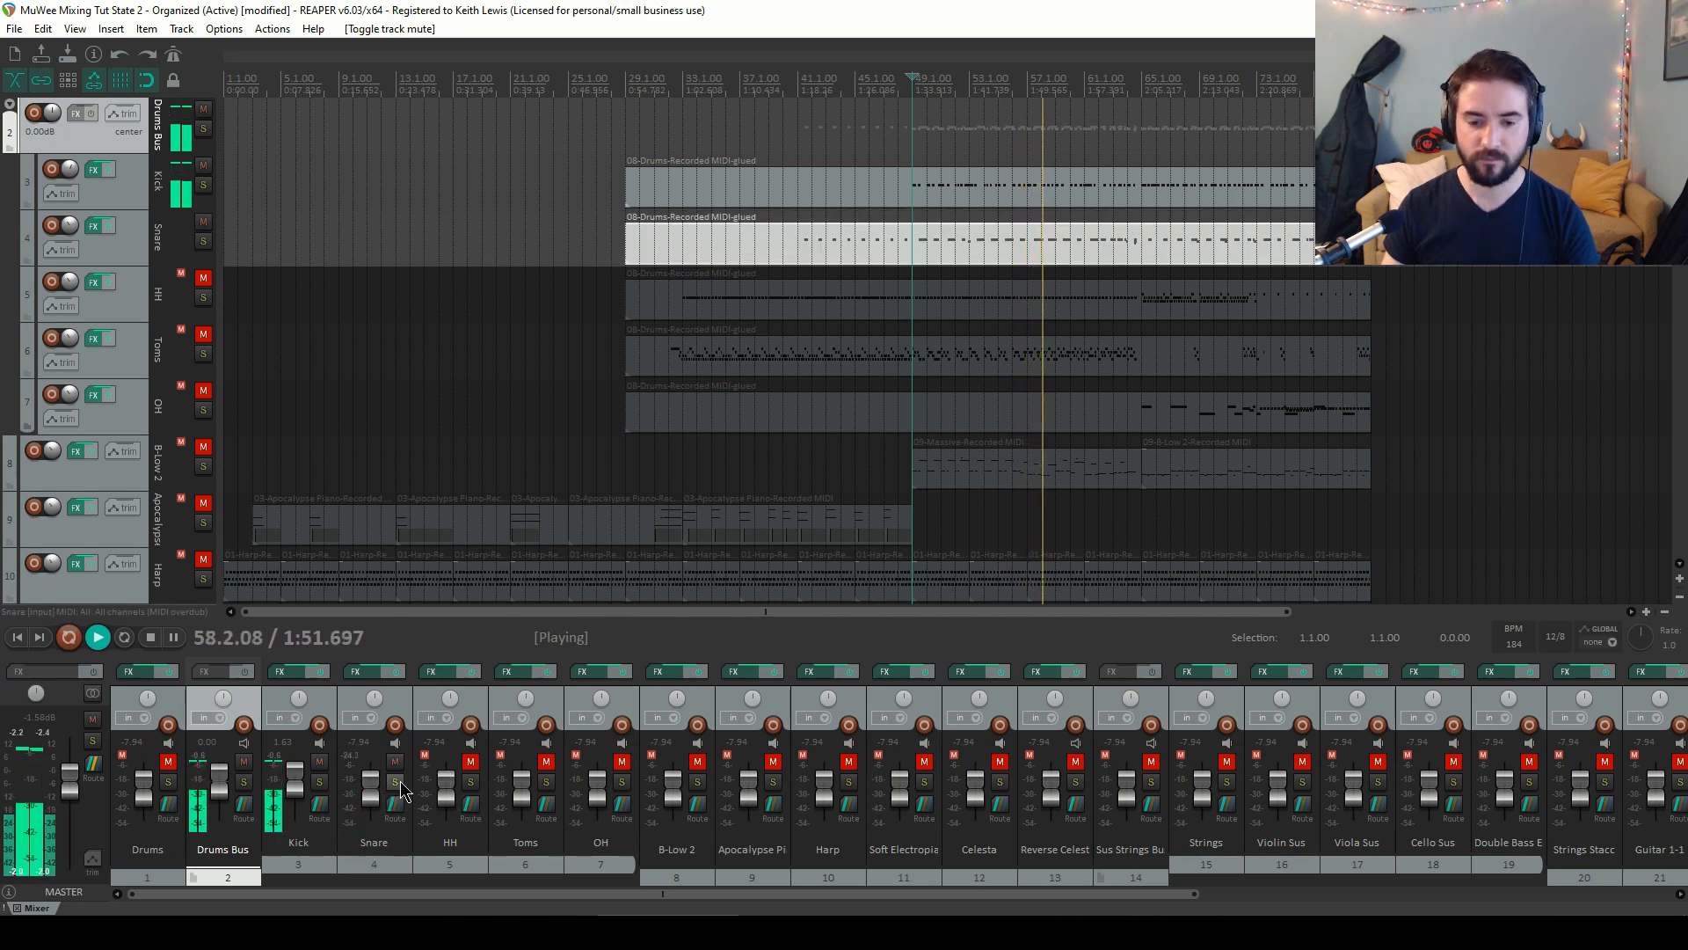
scroll(371, 784, "up", 10)
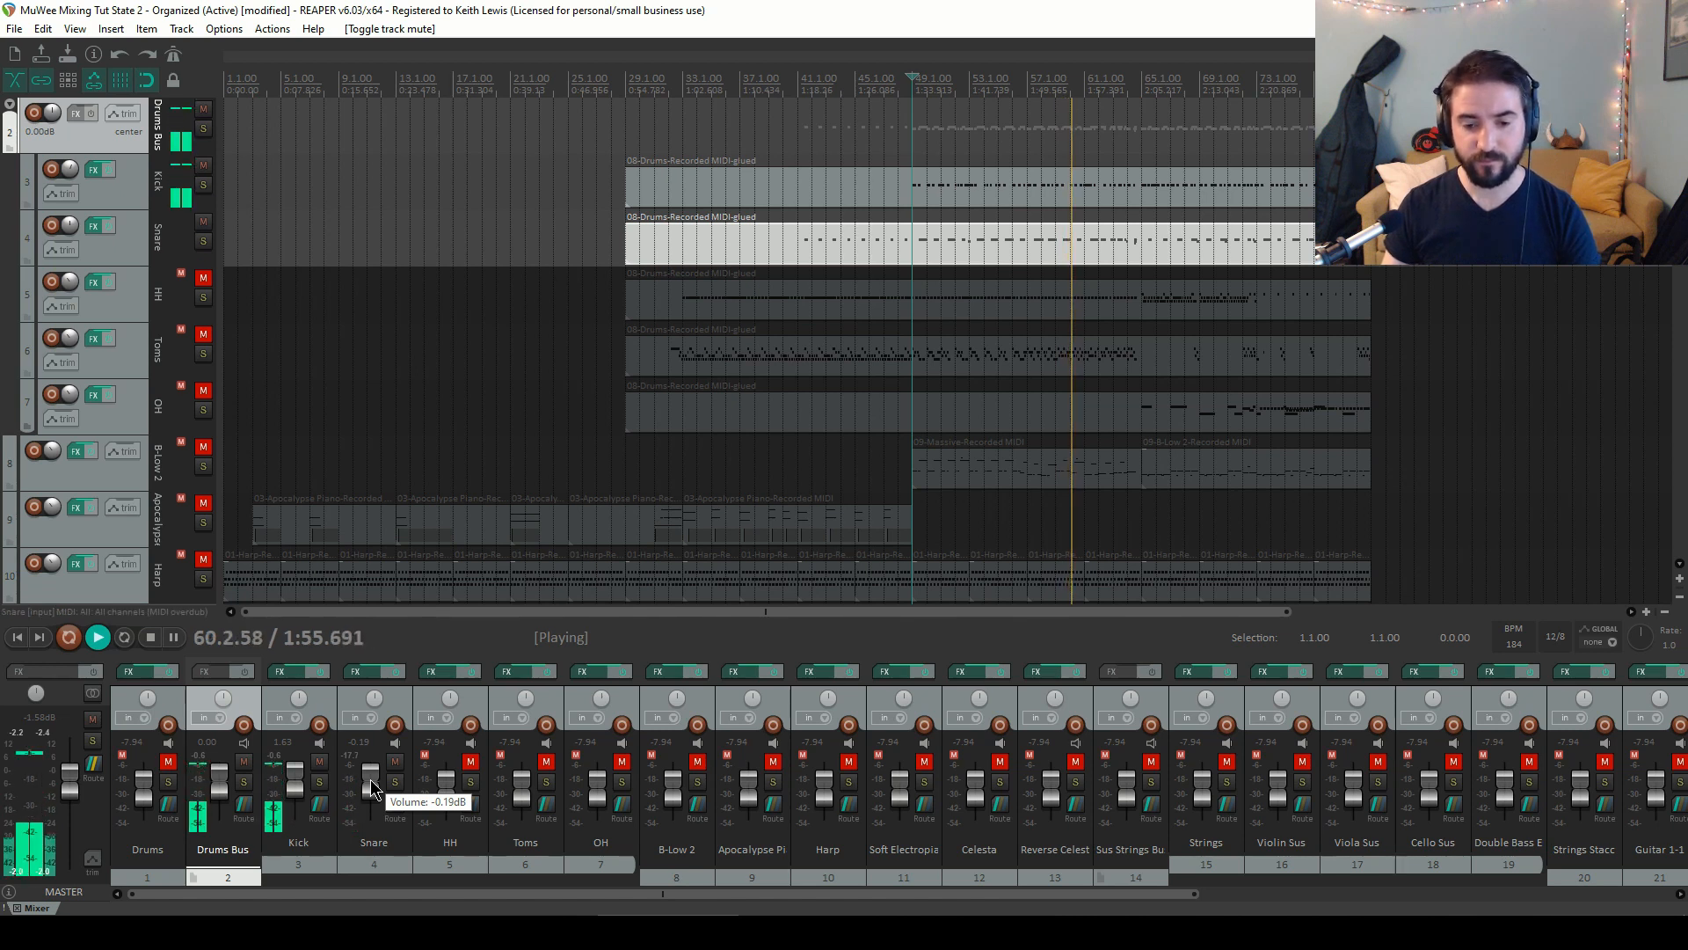
scroll(371, 779, "up", 3)
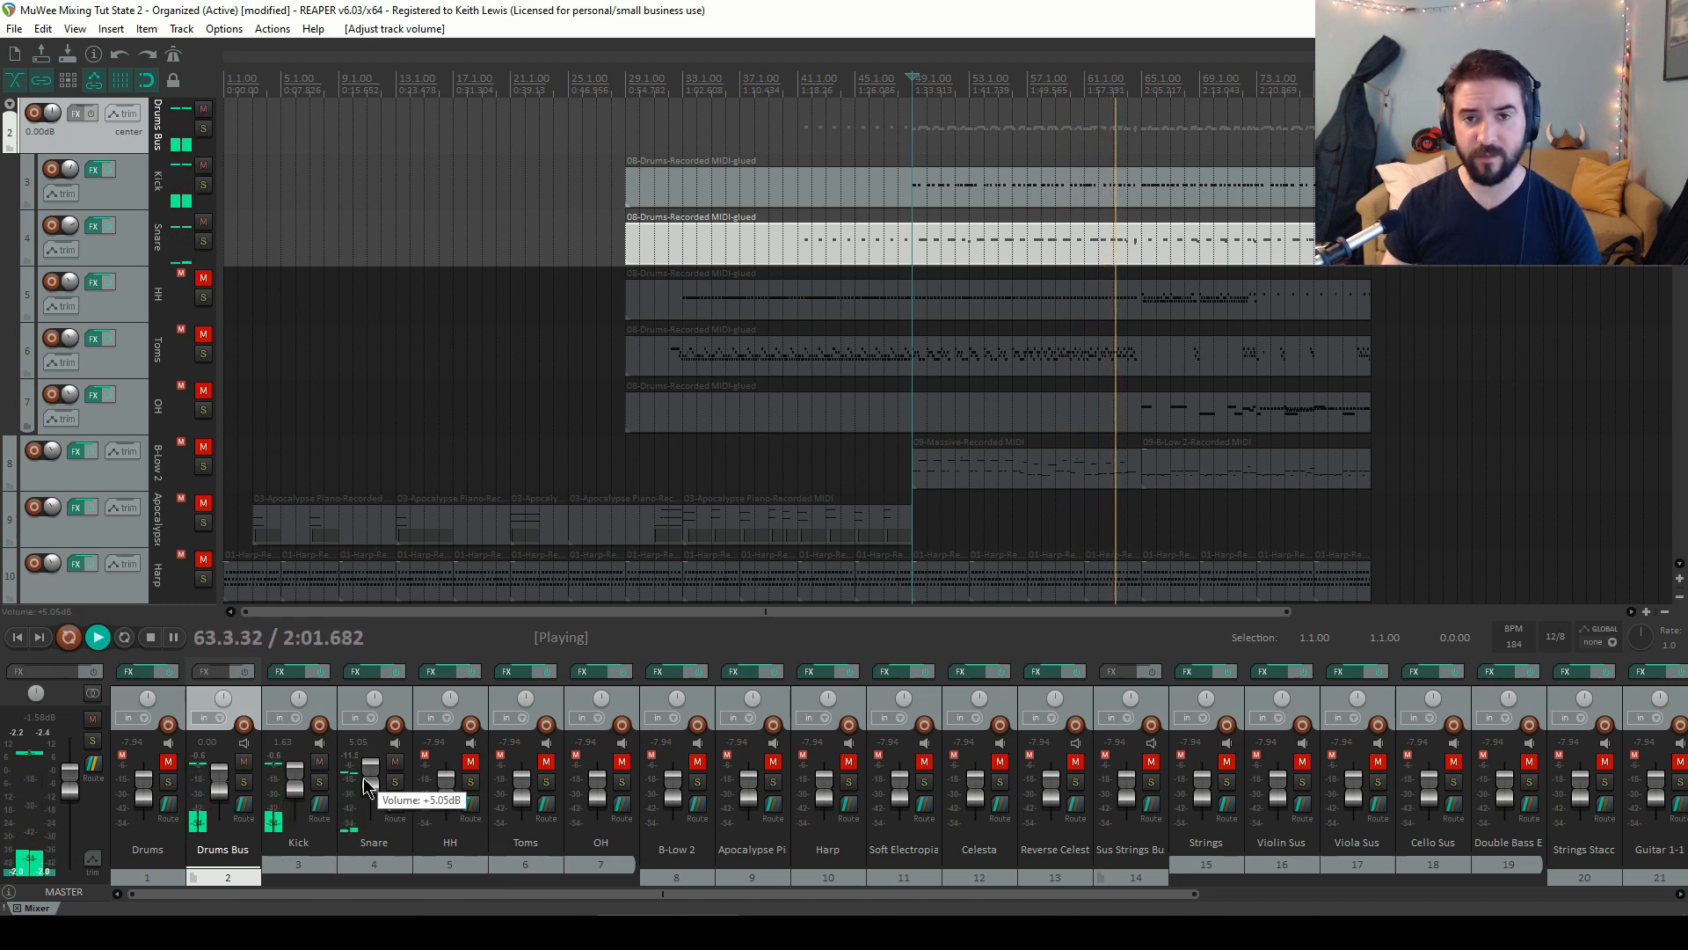
Select the Kick and Snare tracks together and pull both faders down slightly
left_click(322, 699)
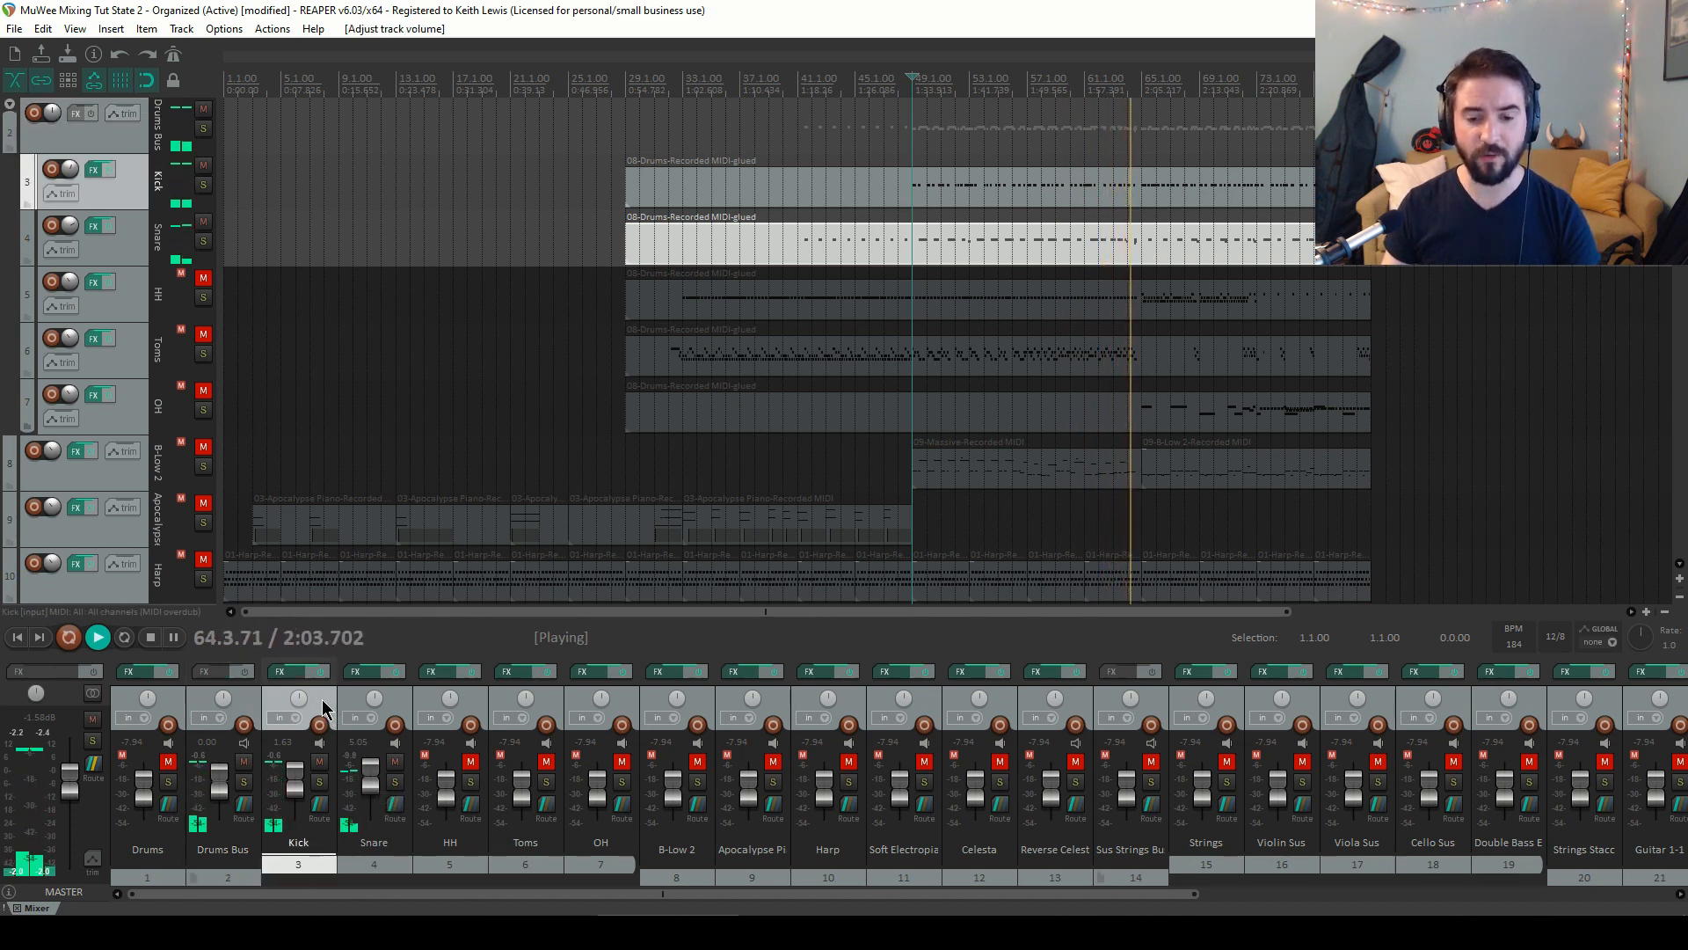
left_click(351, 700, "ctrl")
left_click_drag(302, 779, 302, 790)
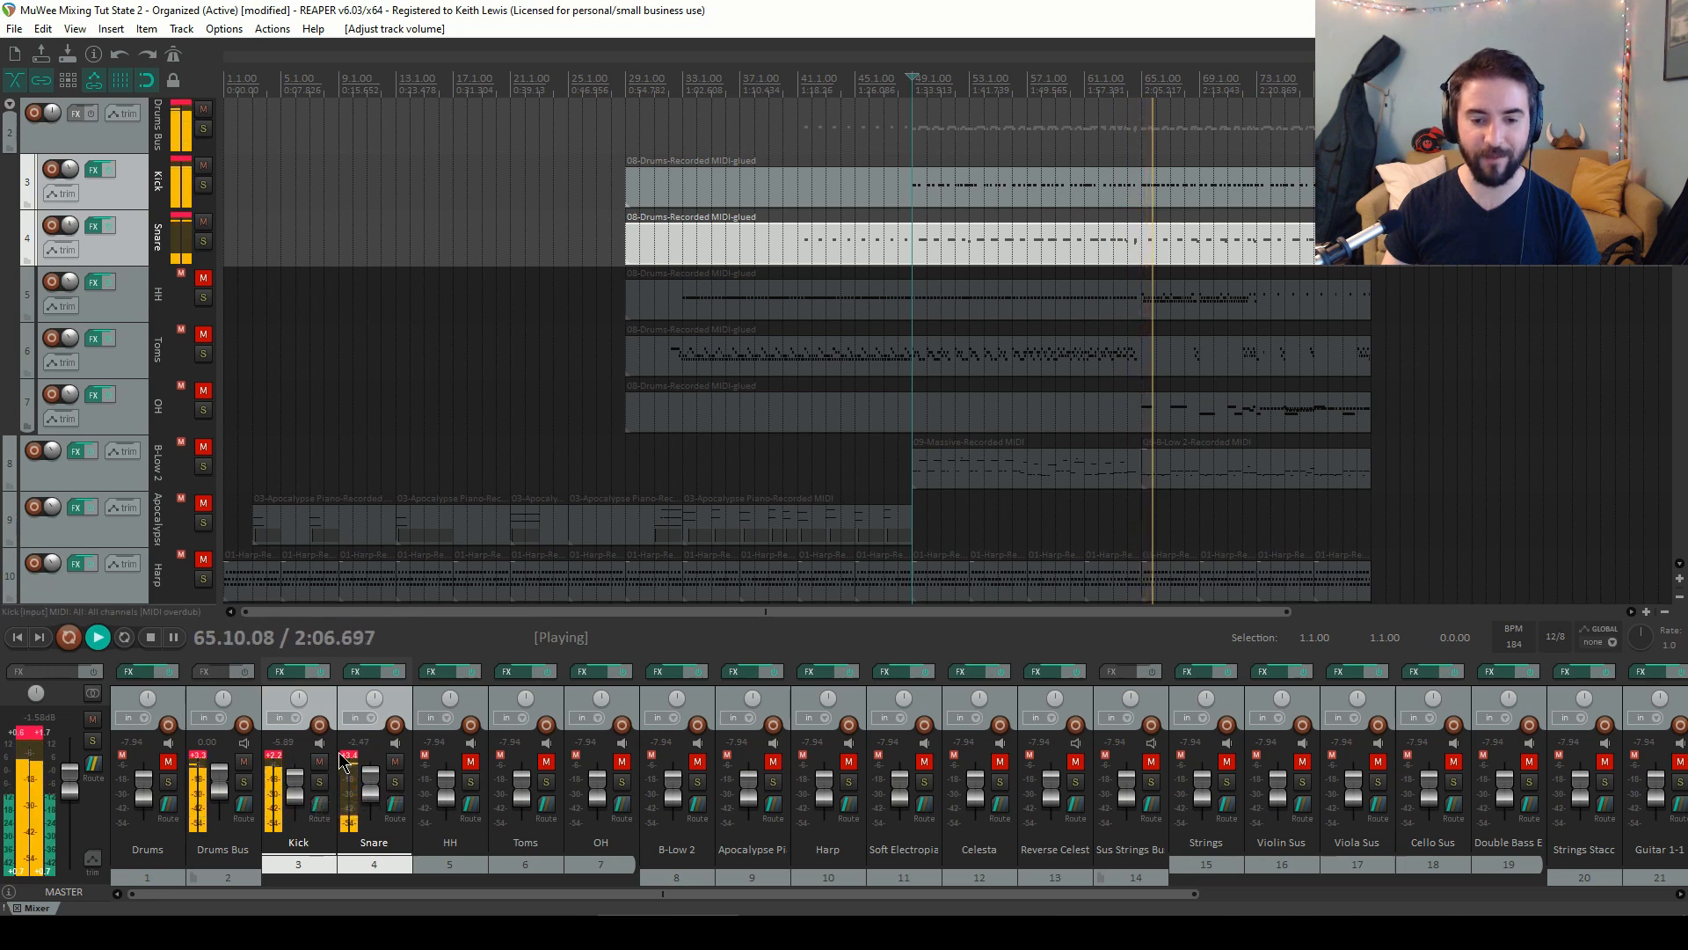
Clear the clip indicators on the Kick, Drums Bus and master meters
left_click(273, 756)
left_click(197, 757)
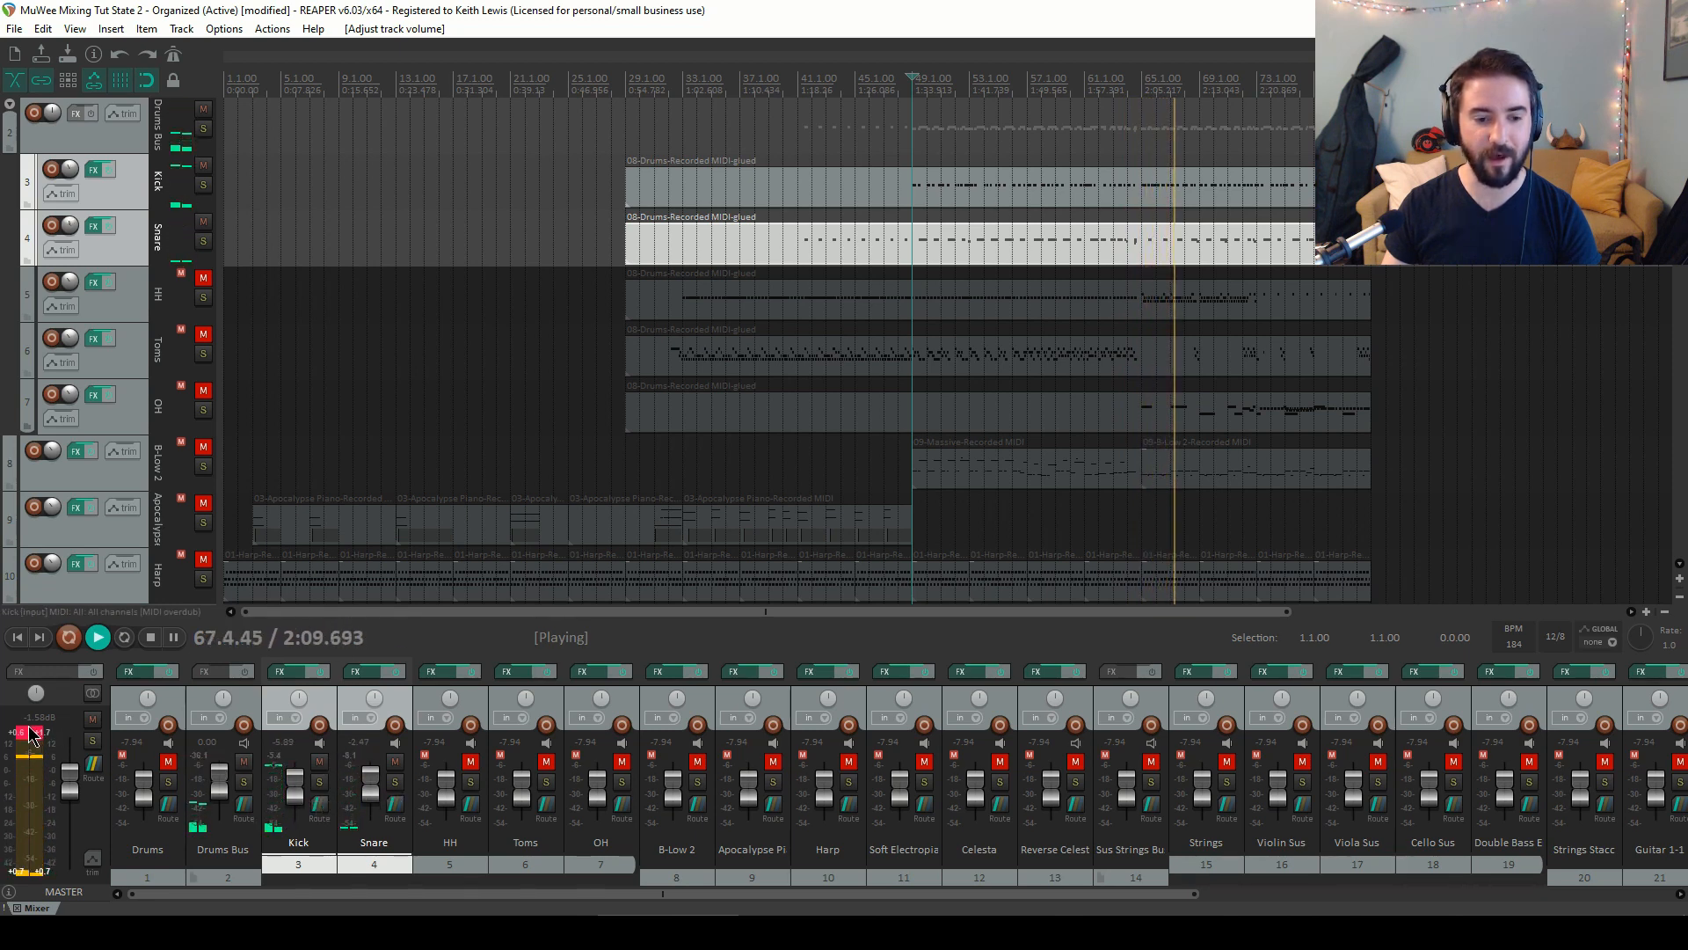
left_click(32, 733)
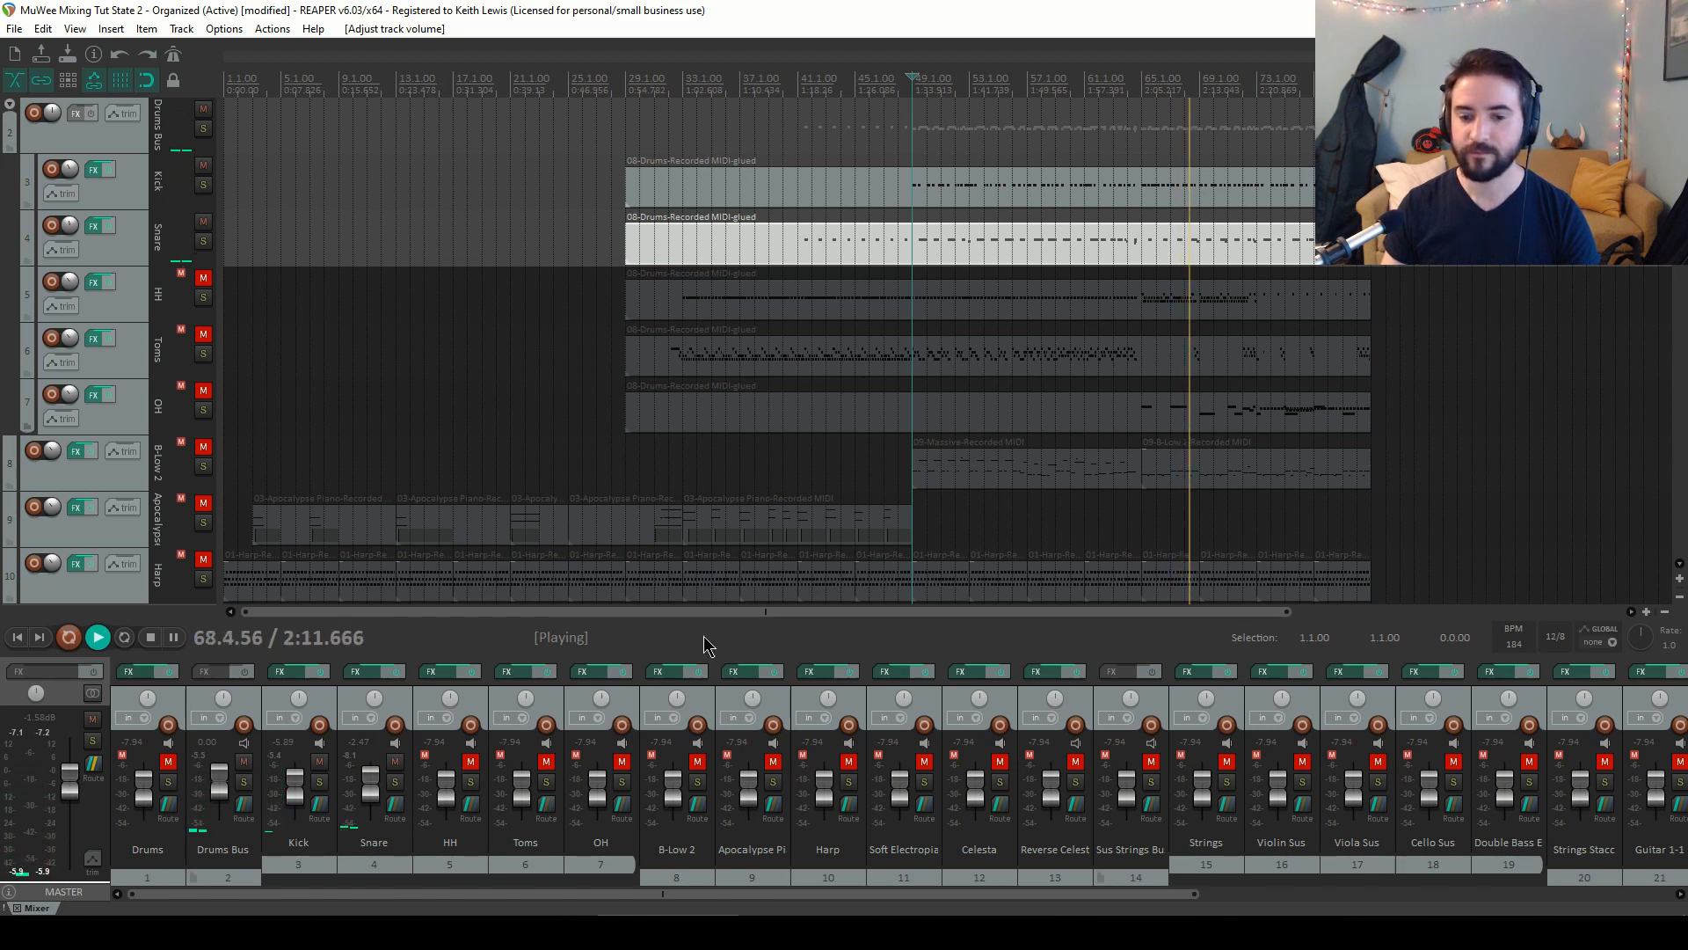
Unmute the HH track and set its volume to about -2.9 dB
left_click(471, 761)
scroll(450, 789, "up", 5)
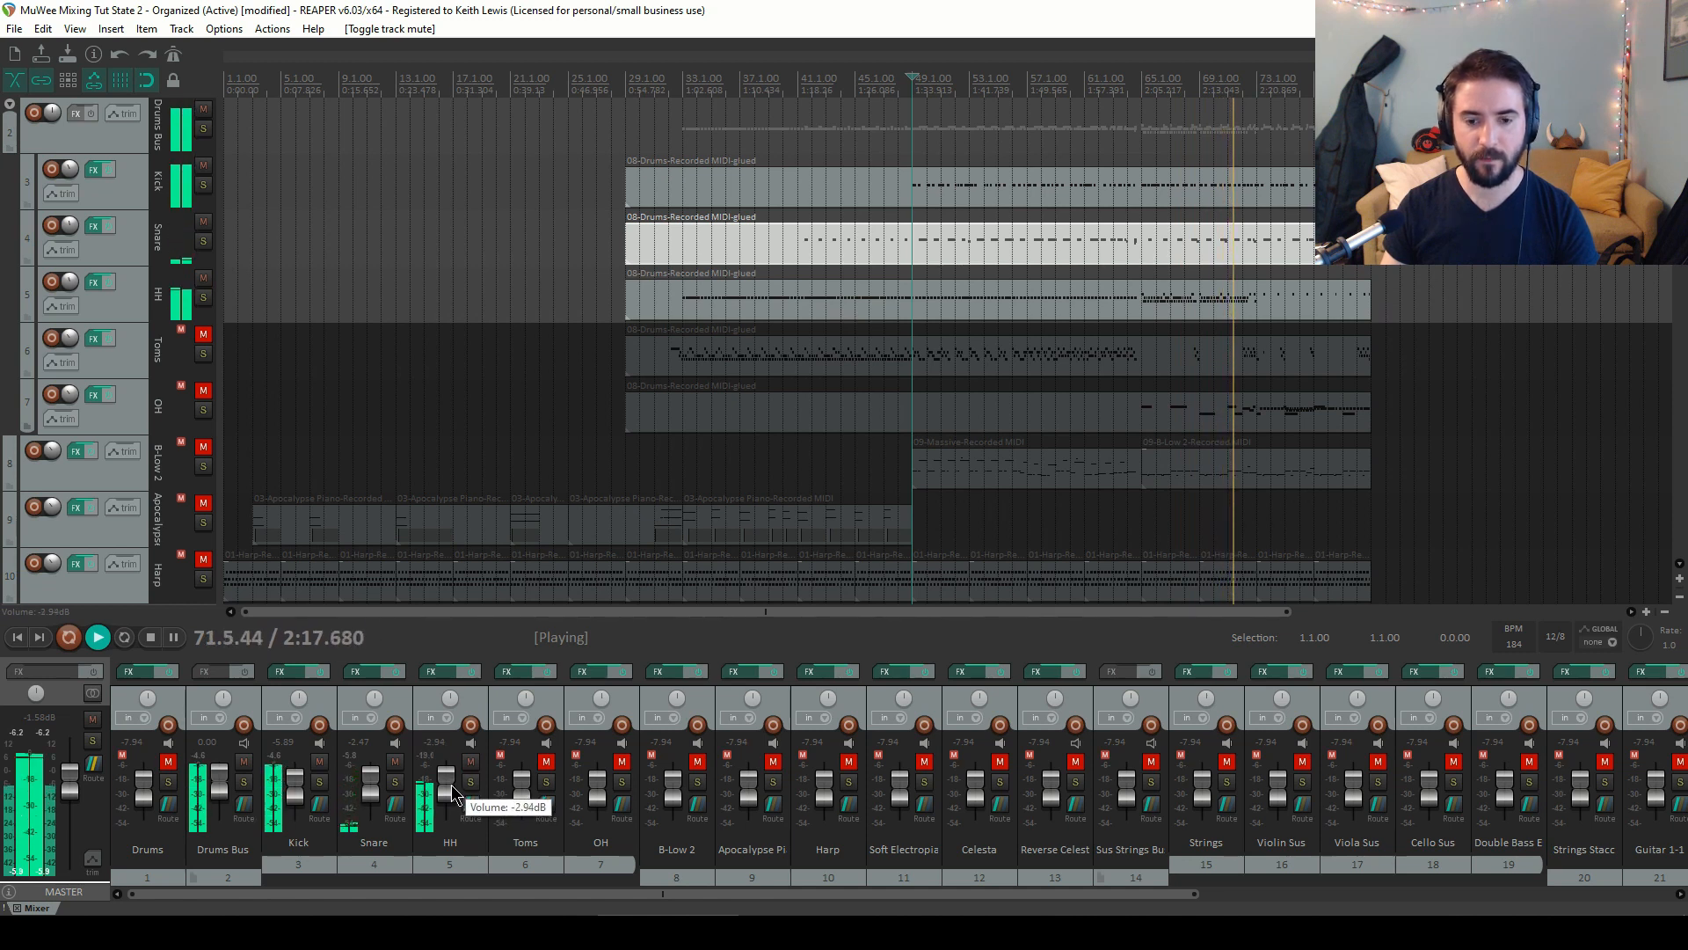
Stop and restart playback from bar 49
key("space")
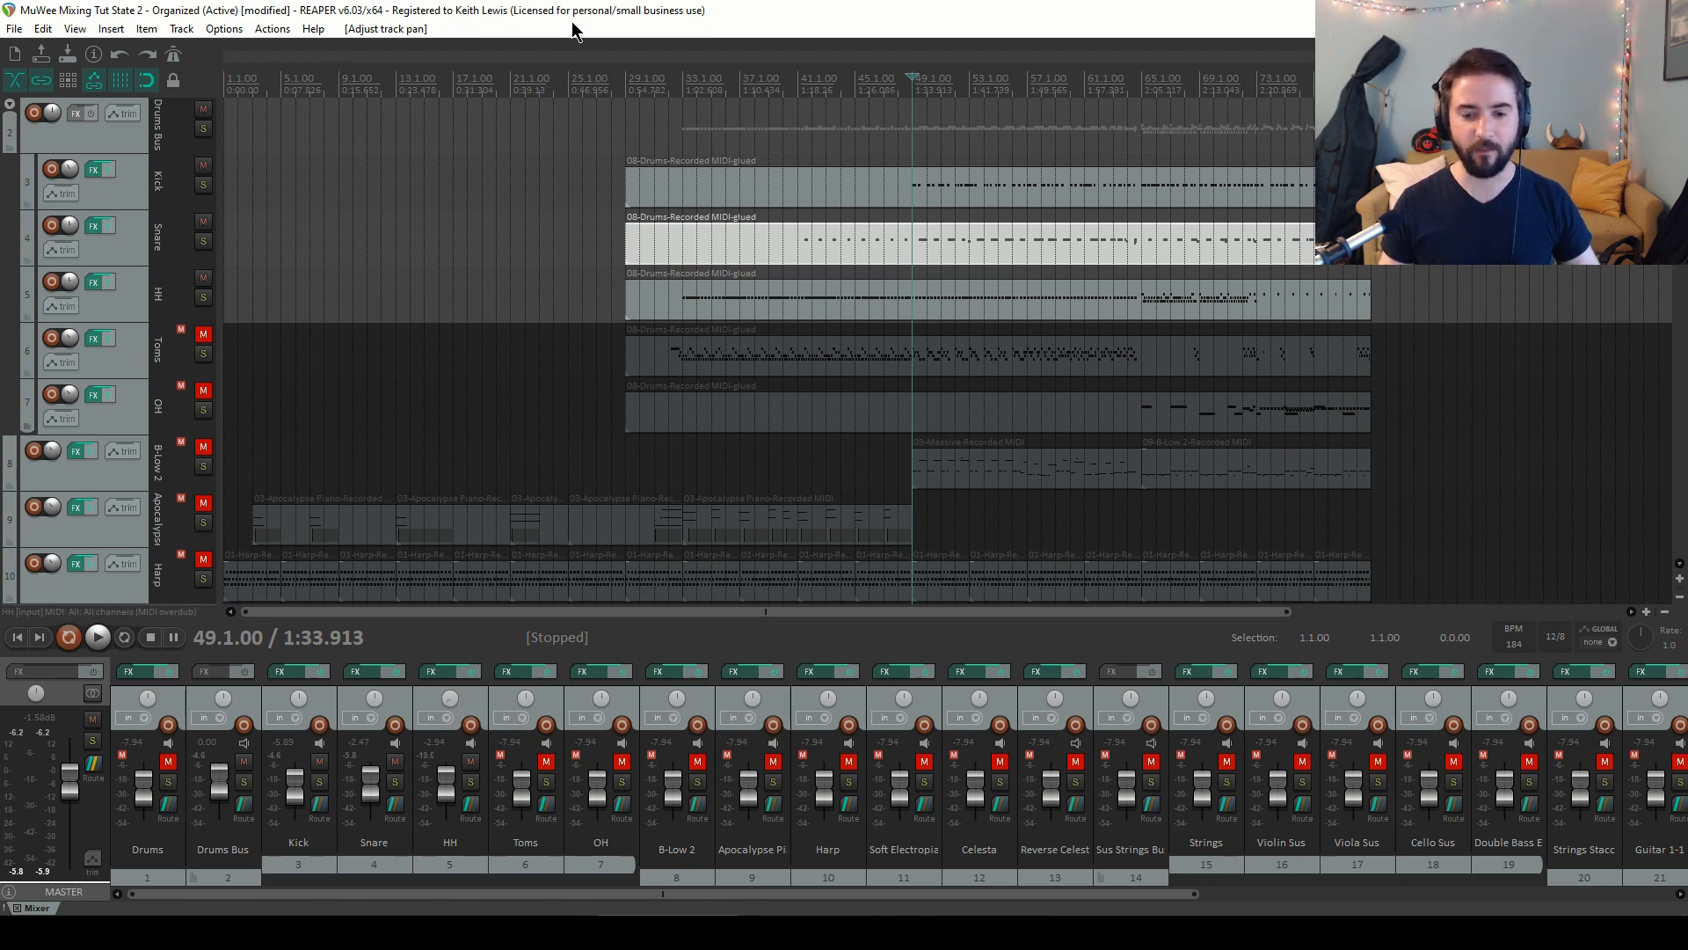
key("space")
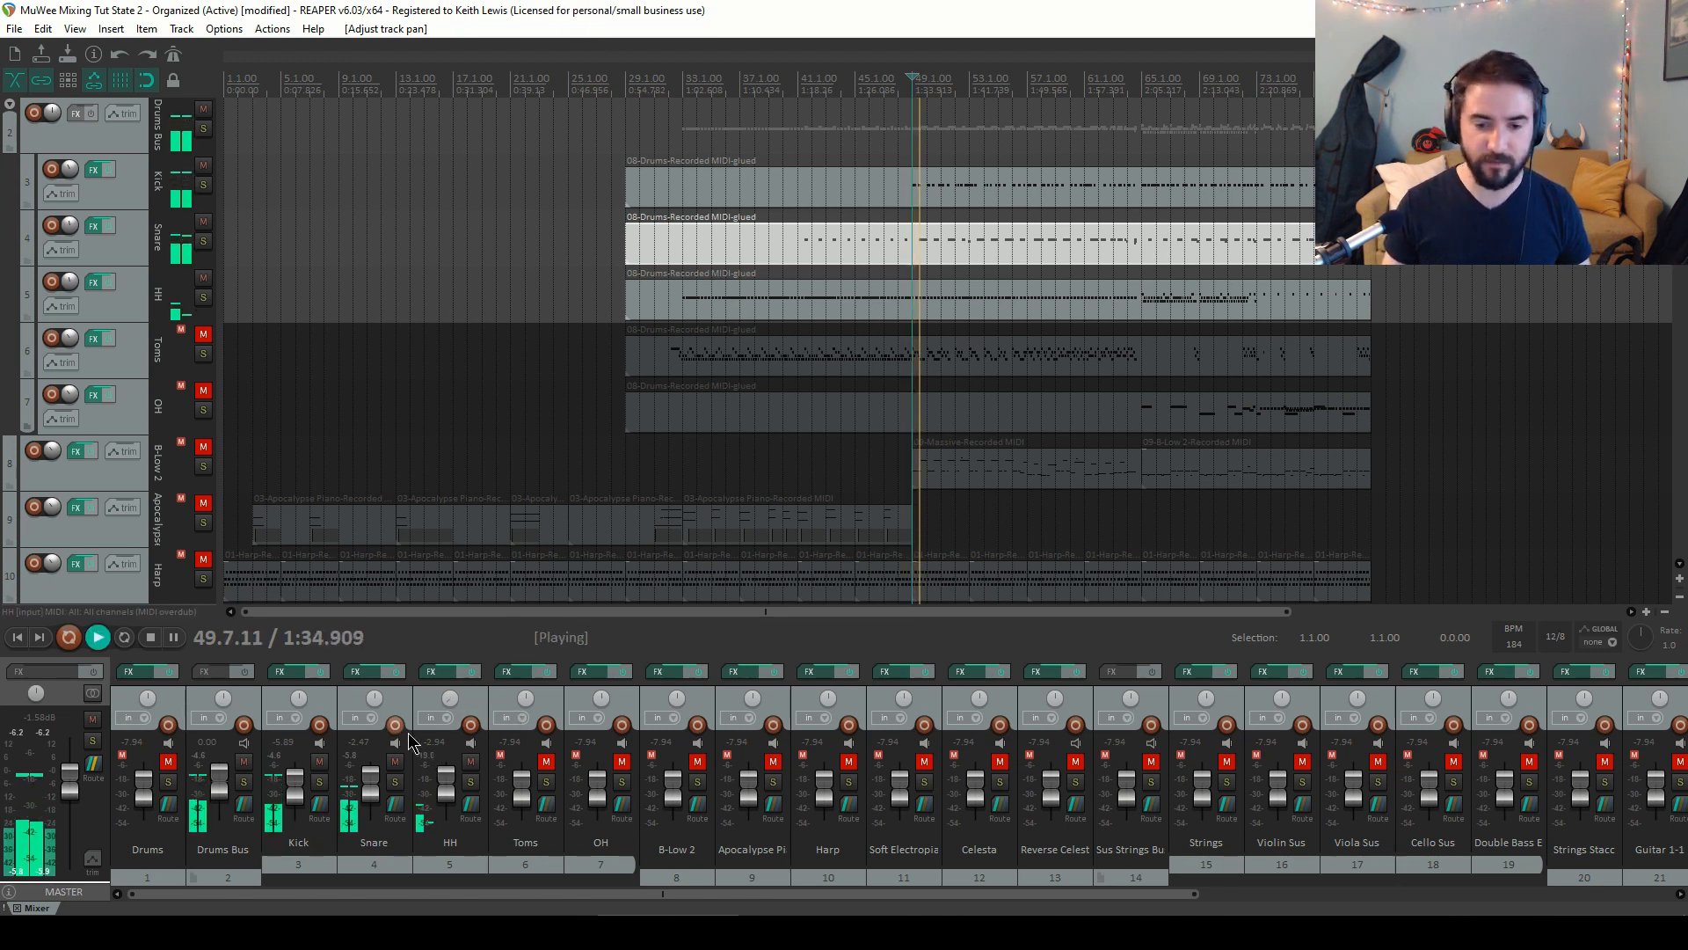
Adjust the pan knob of the HH track
mouse_move(452, 704)
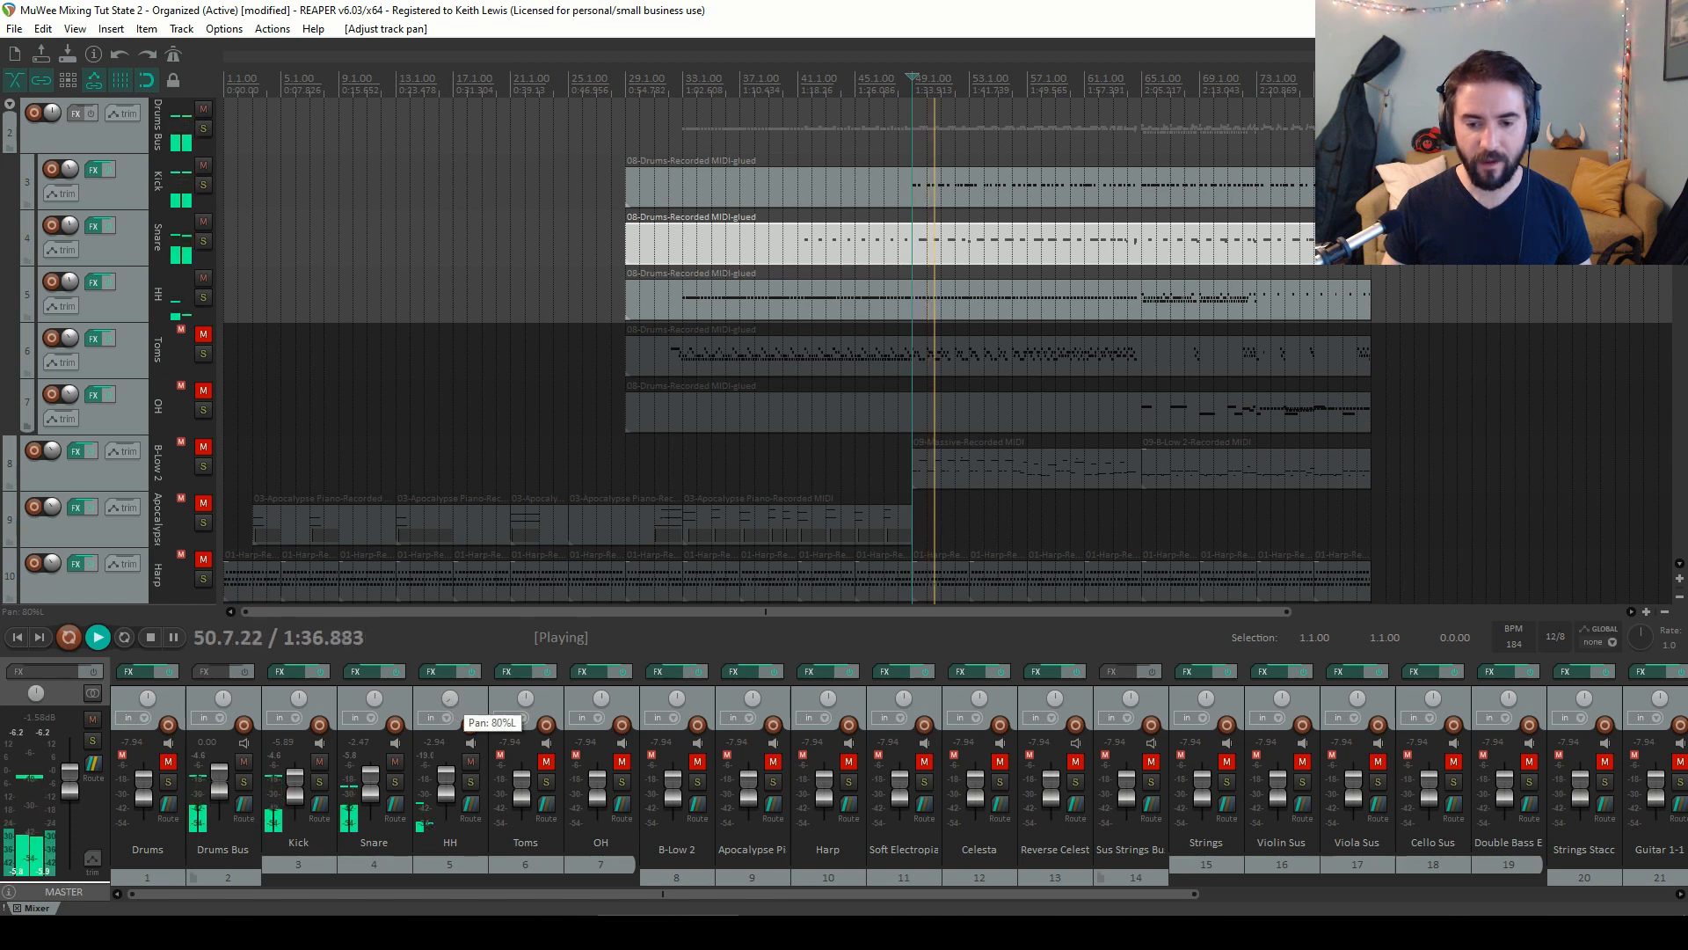
left_click_drag(450, 700, 450, 701)
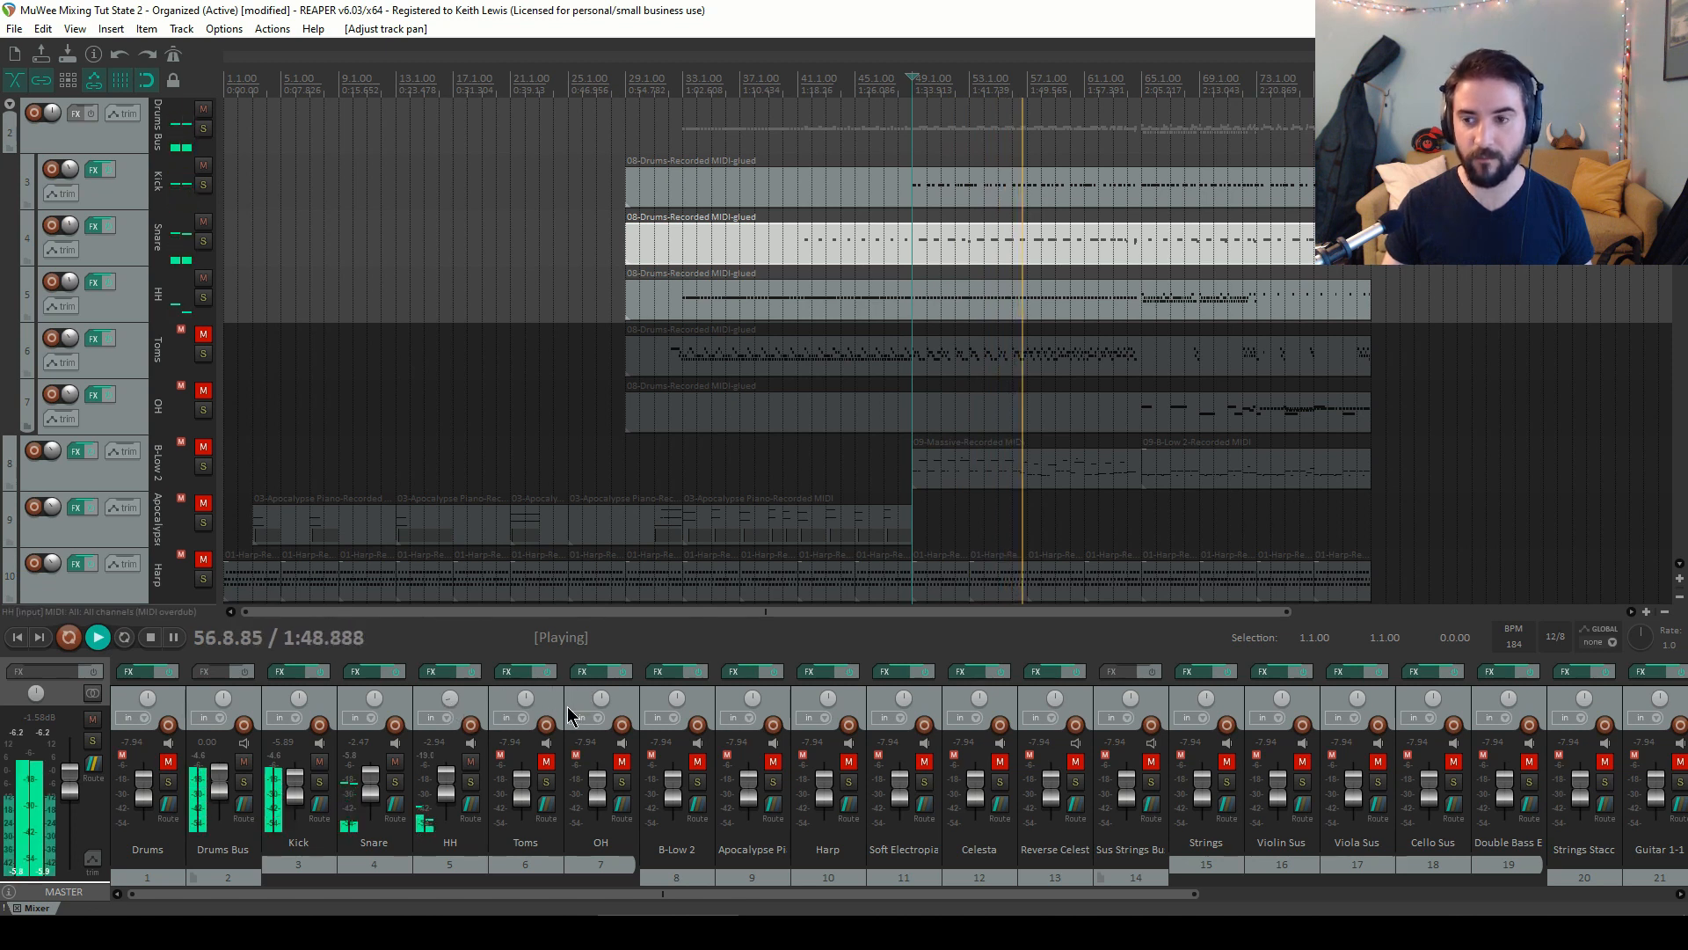
Unmute the Toms track, restart playback and pull its fader down slightly
left_click(547, 761)
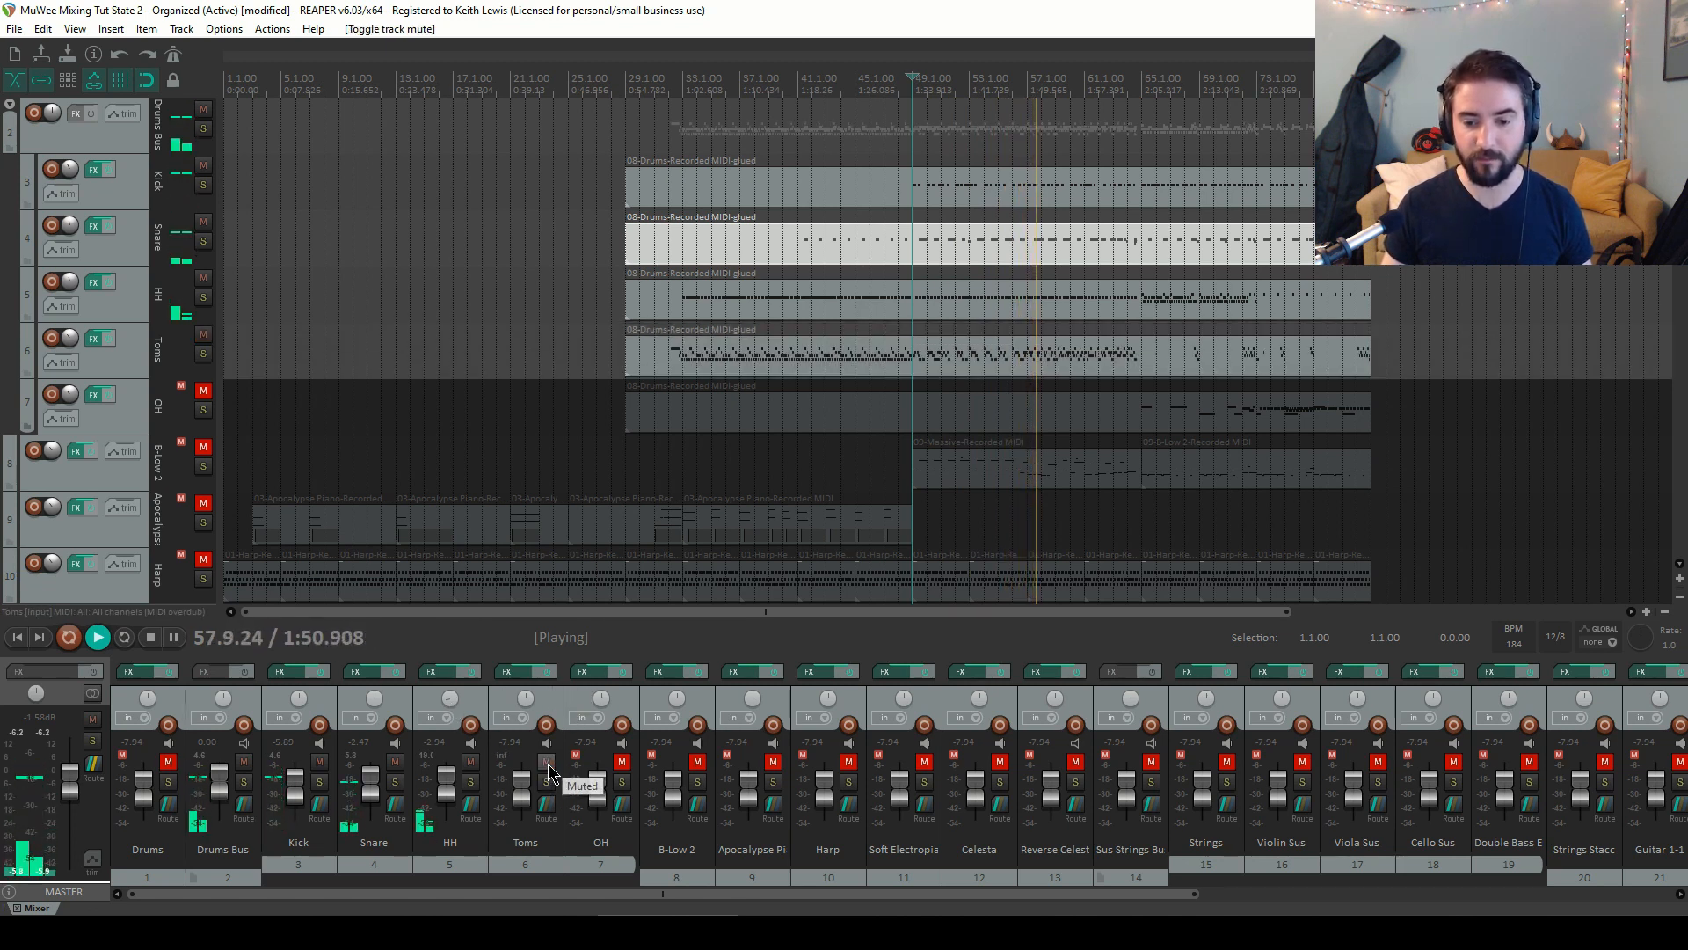
key("space")
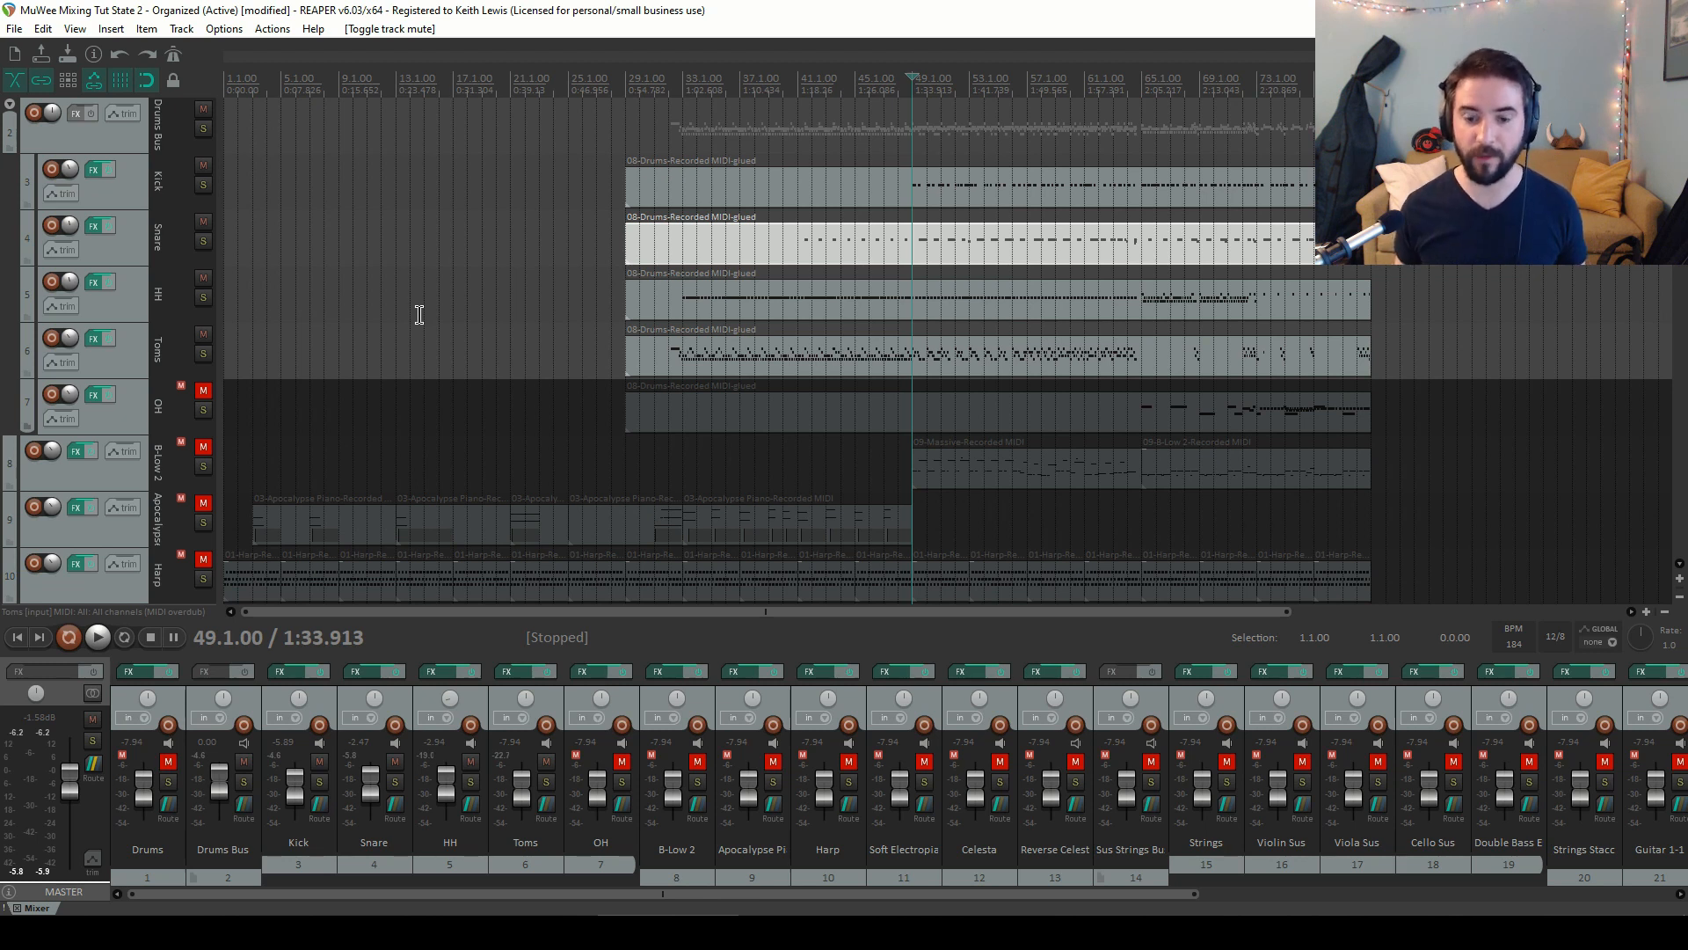
key("space")
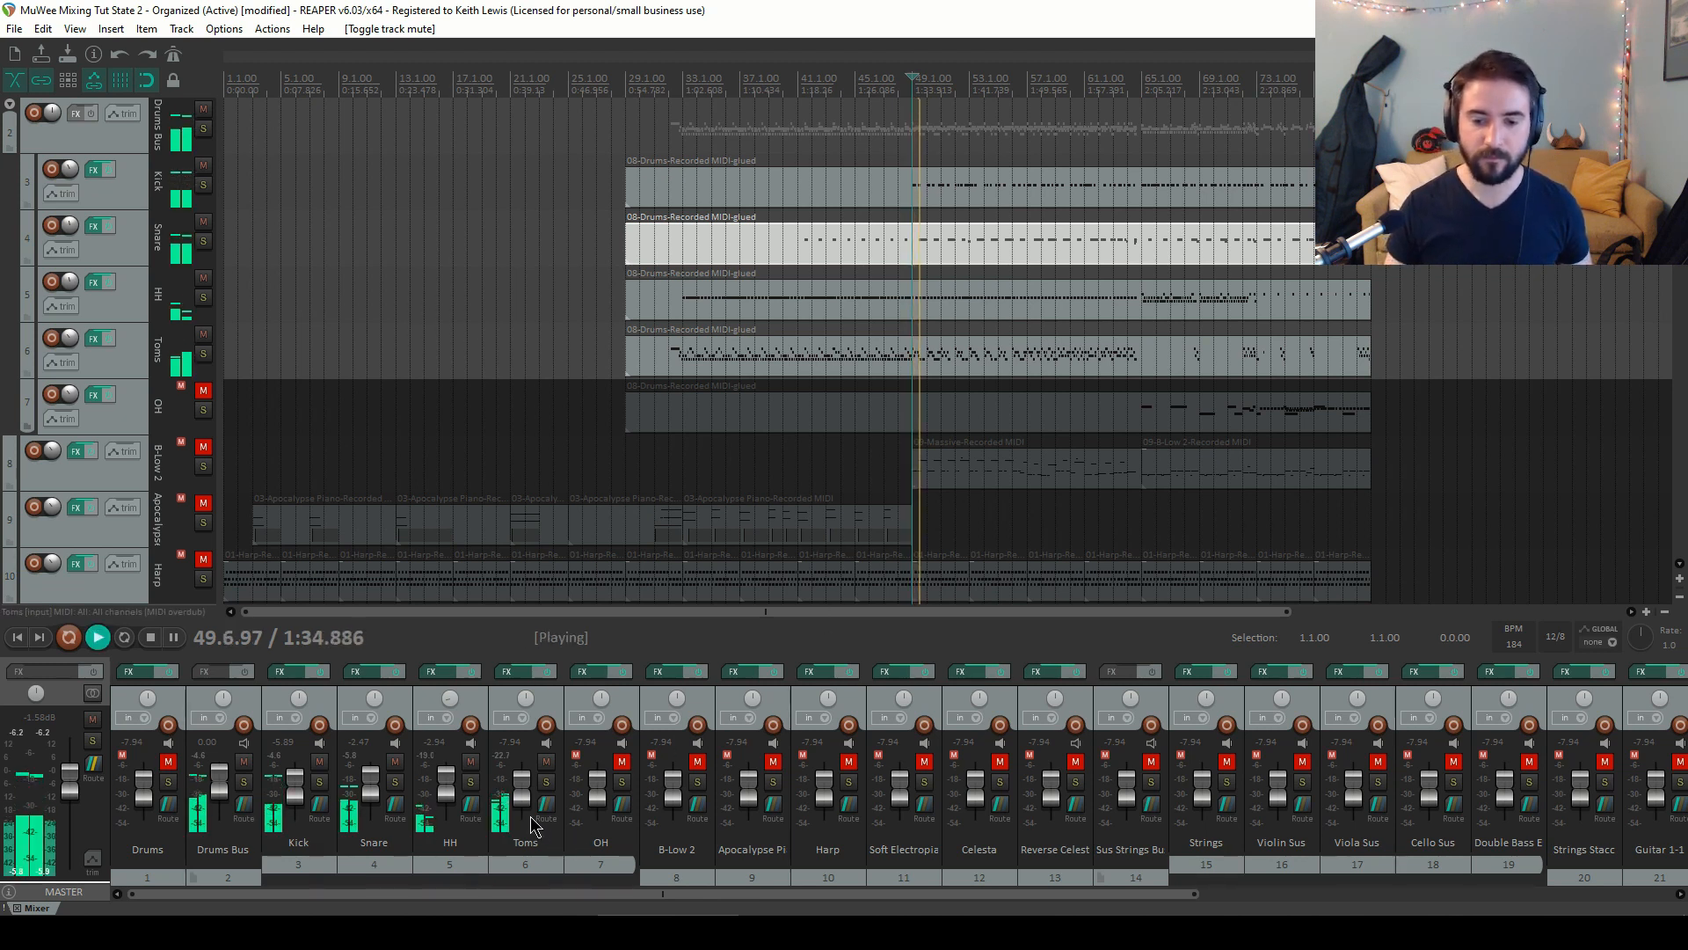
left_click_drag(532, 800, 528, 797)
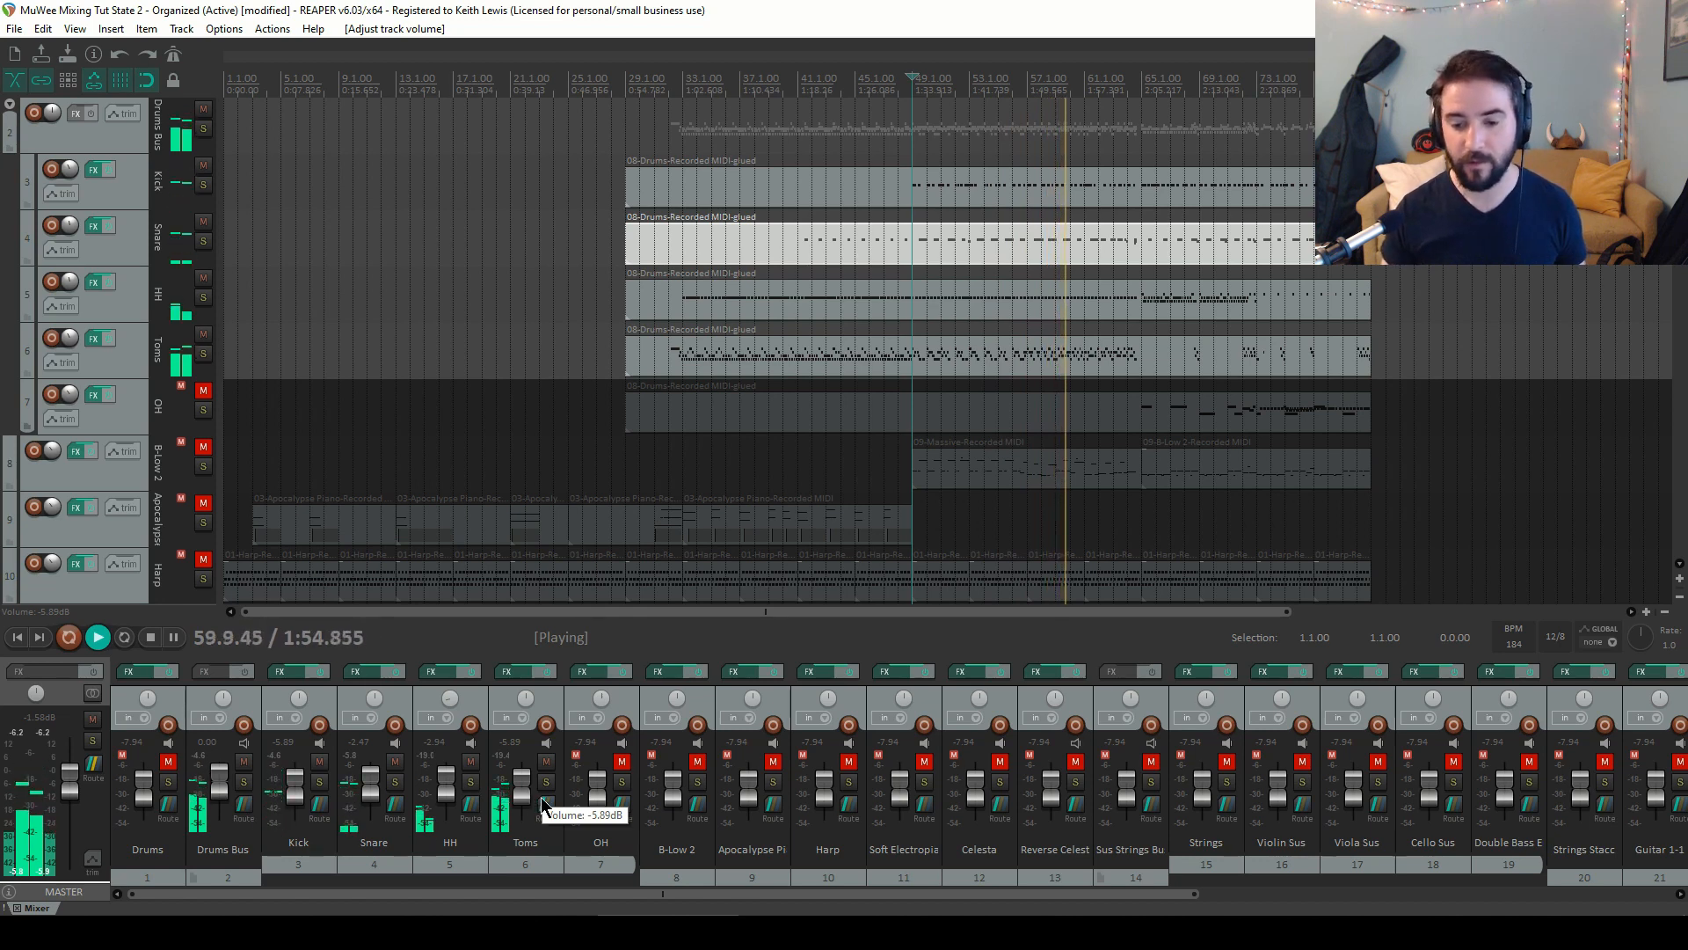
Unmute the OH track and balance its fader to about -3.6 dB, then stop playback
left_click(622, 763)
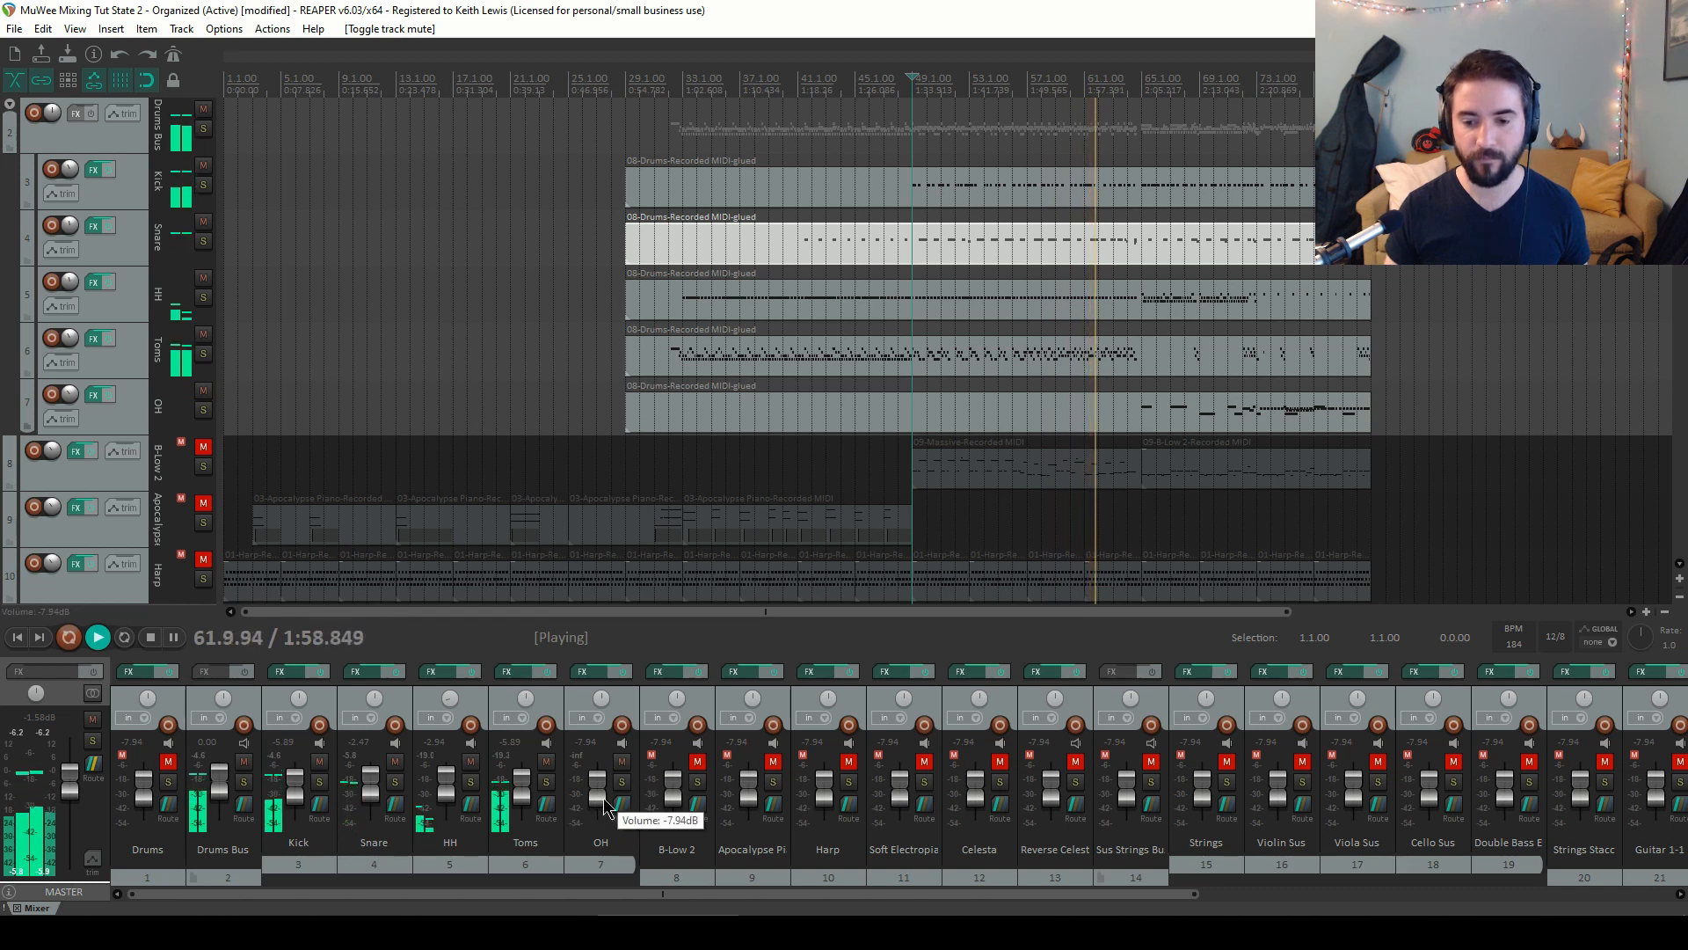
left_click_drag(599, 800, 600, 788)
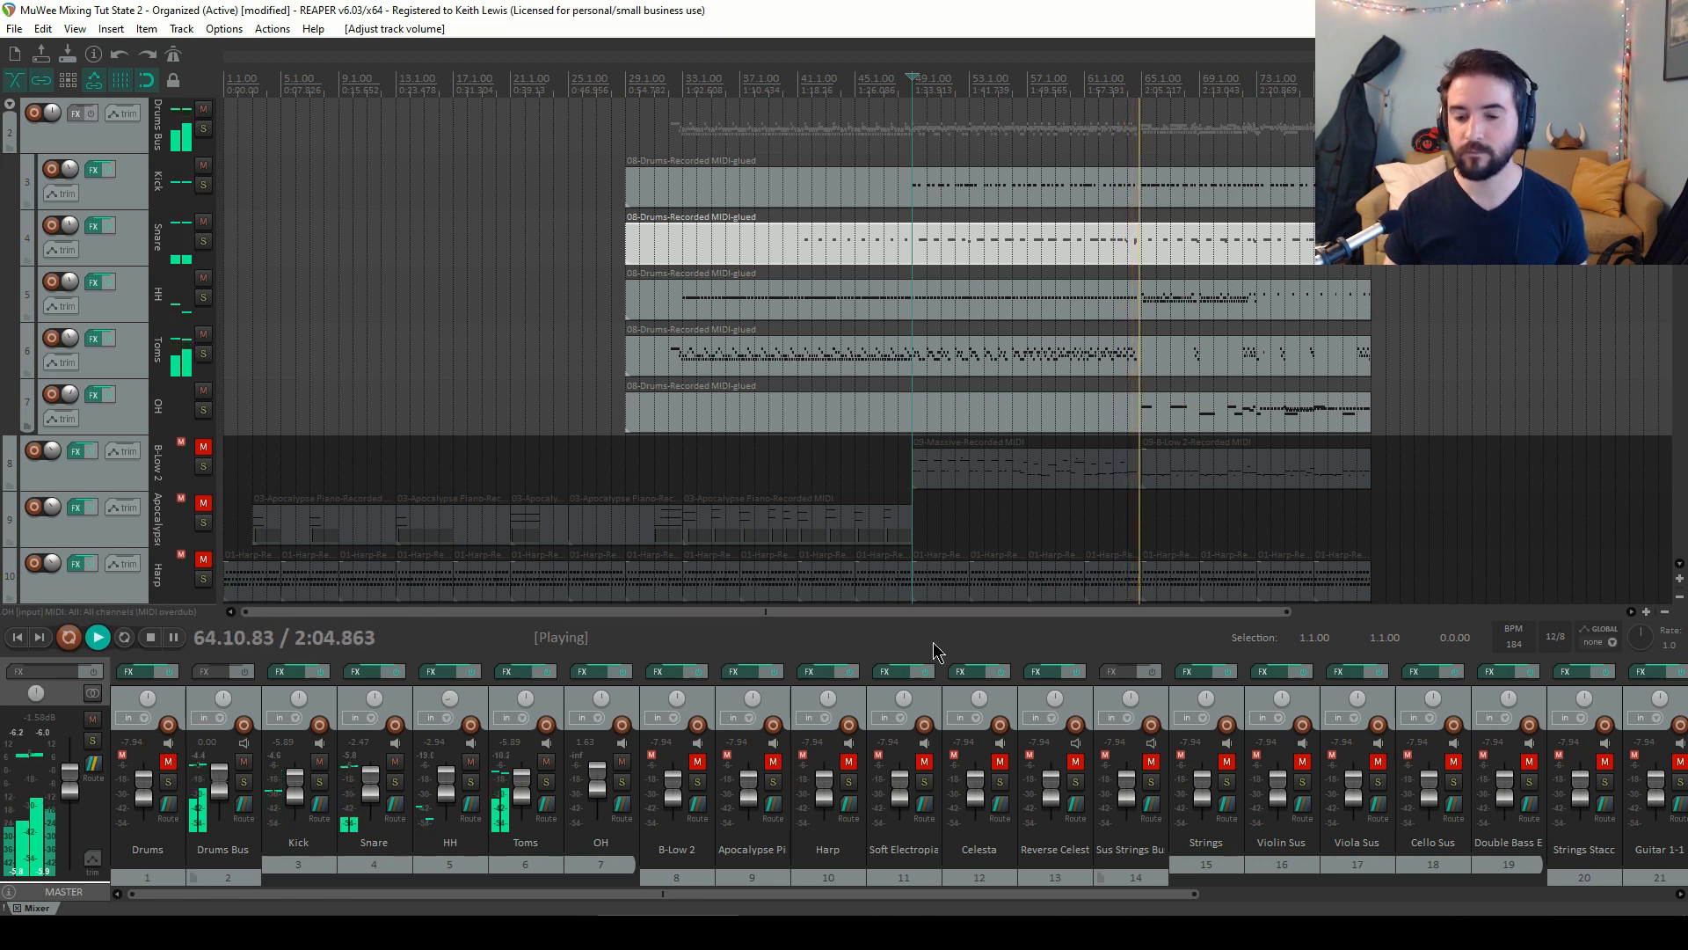
left_click_drag(603, 779, 604, 784)
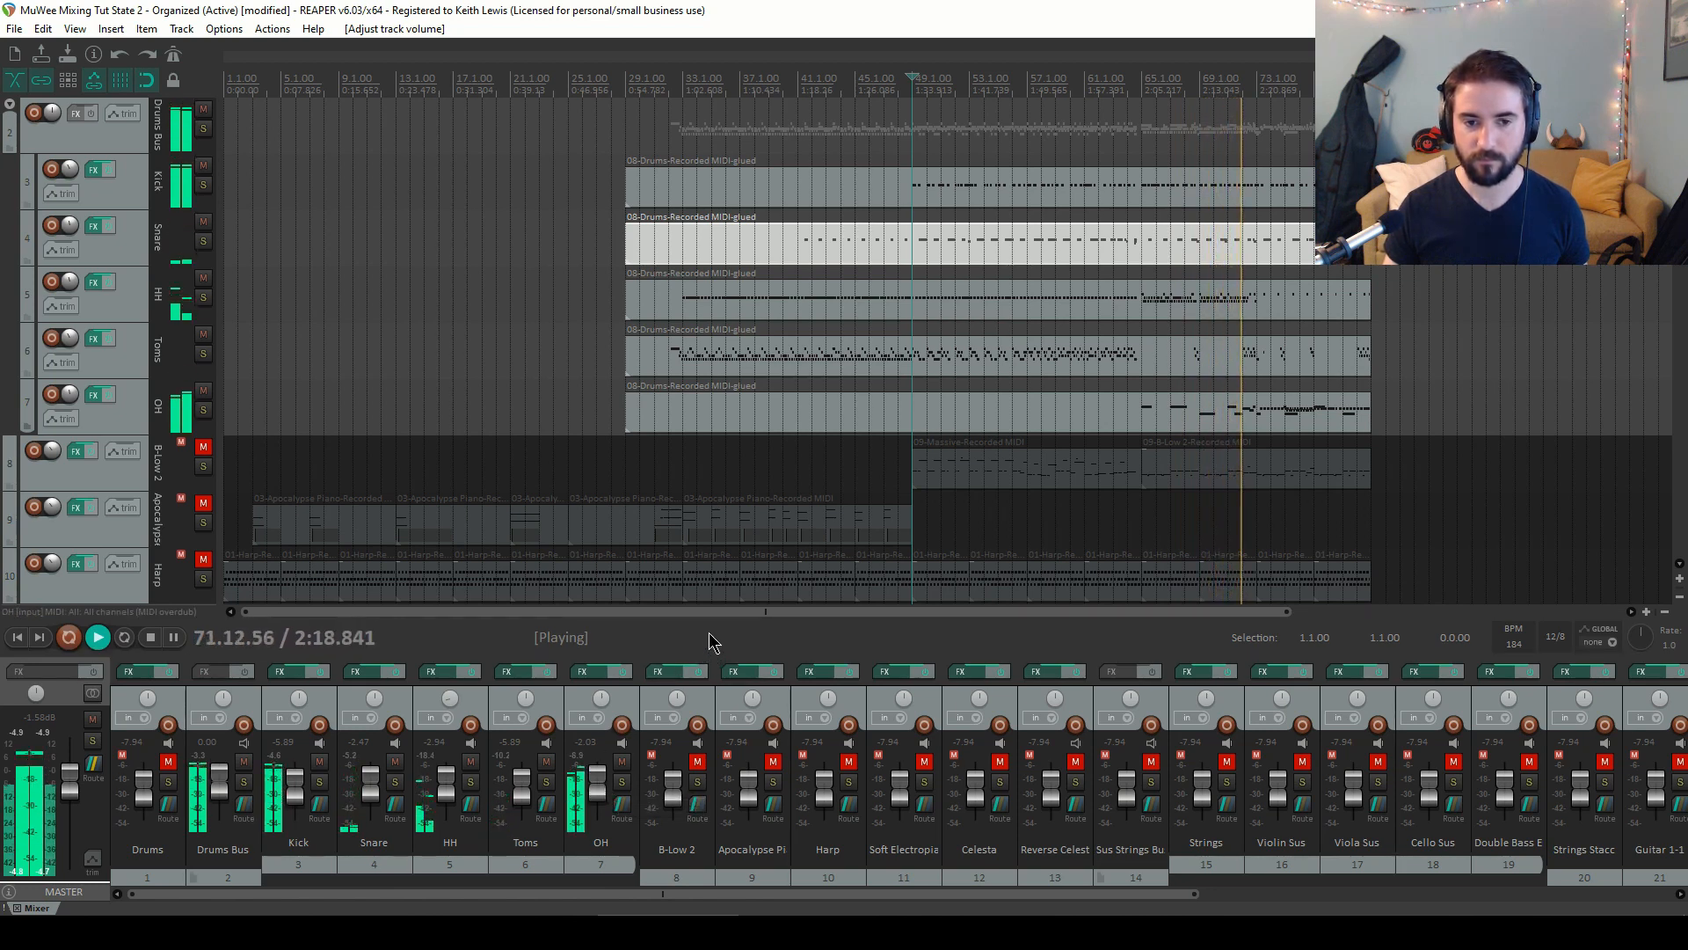
key("space")
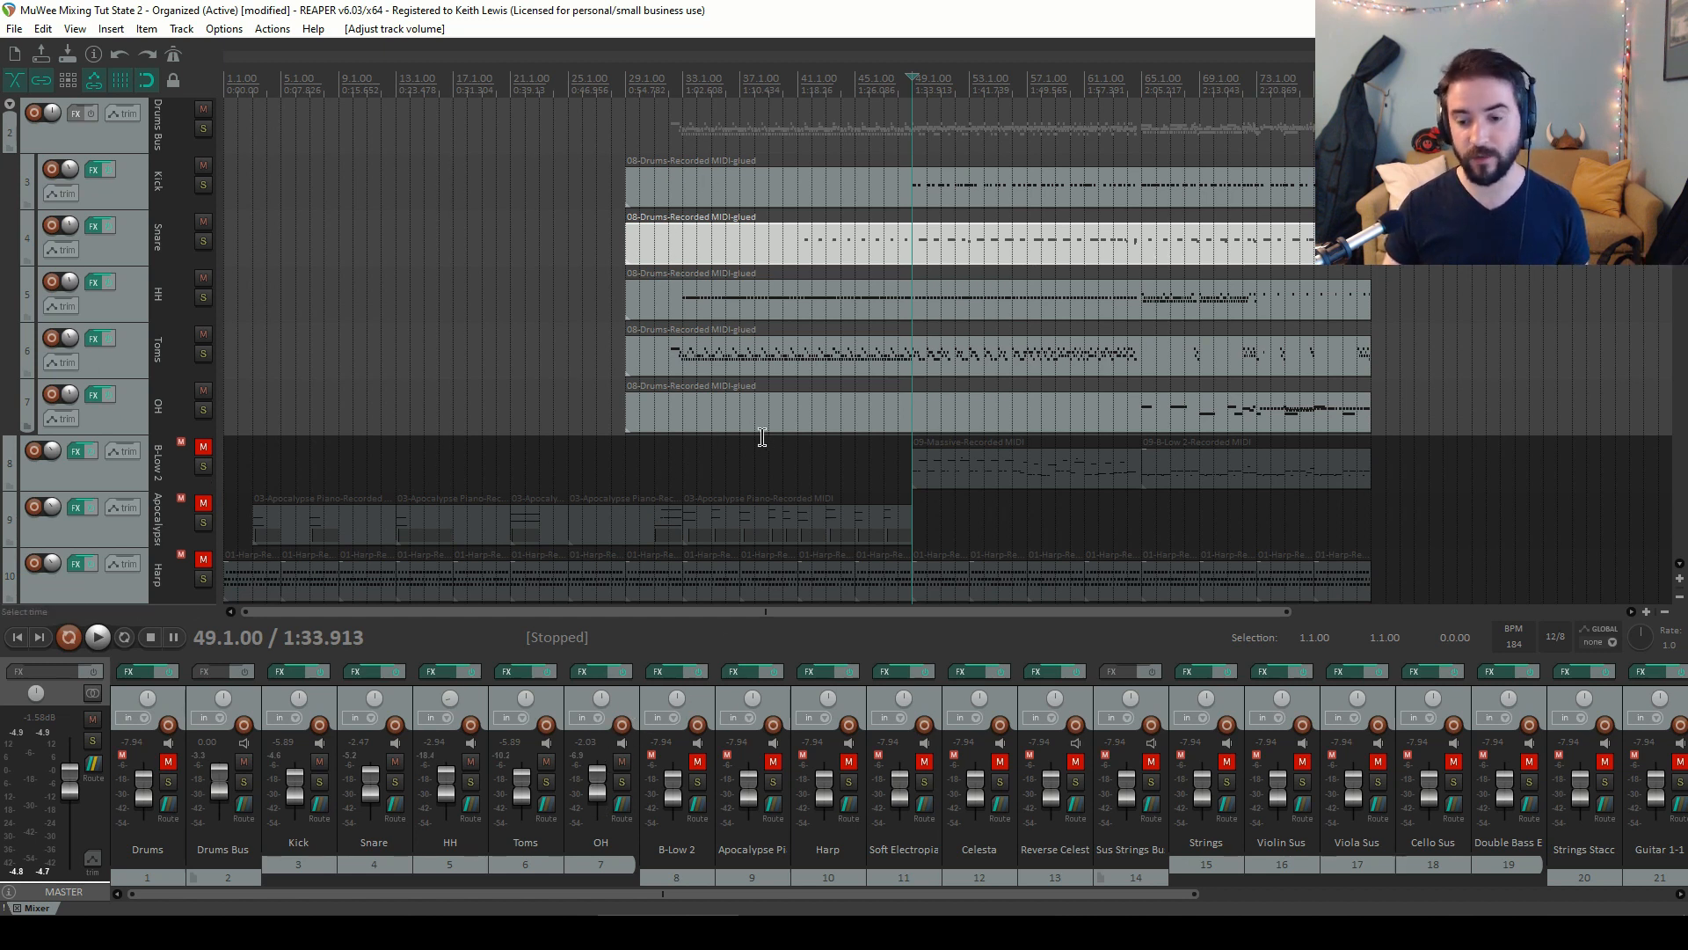
Play back the drums from around bars 66 and 70 to listen to the balance
left_click(1153, 88)
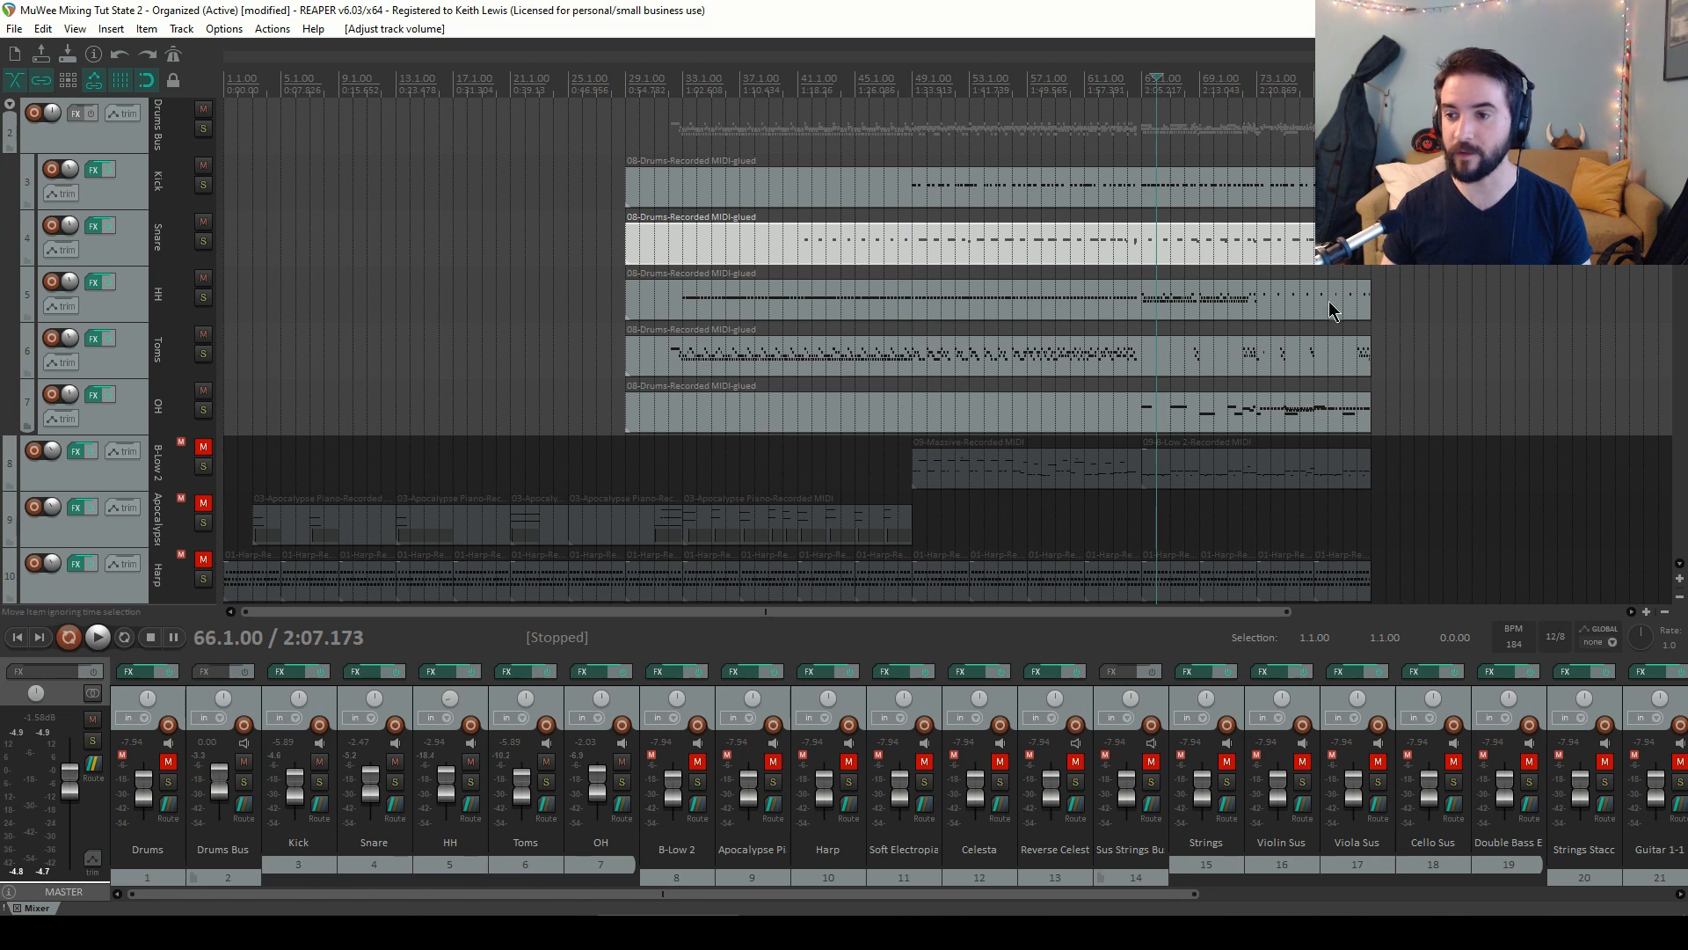
key("space")
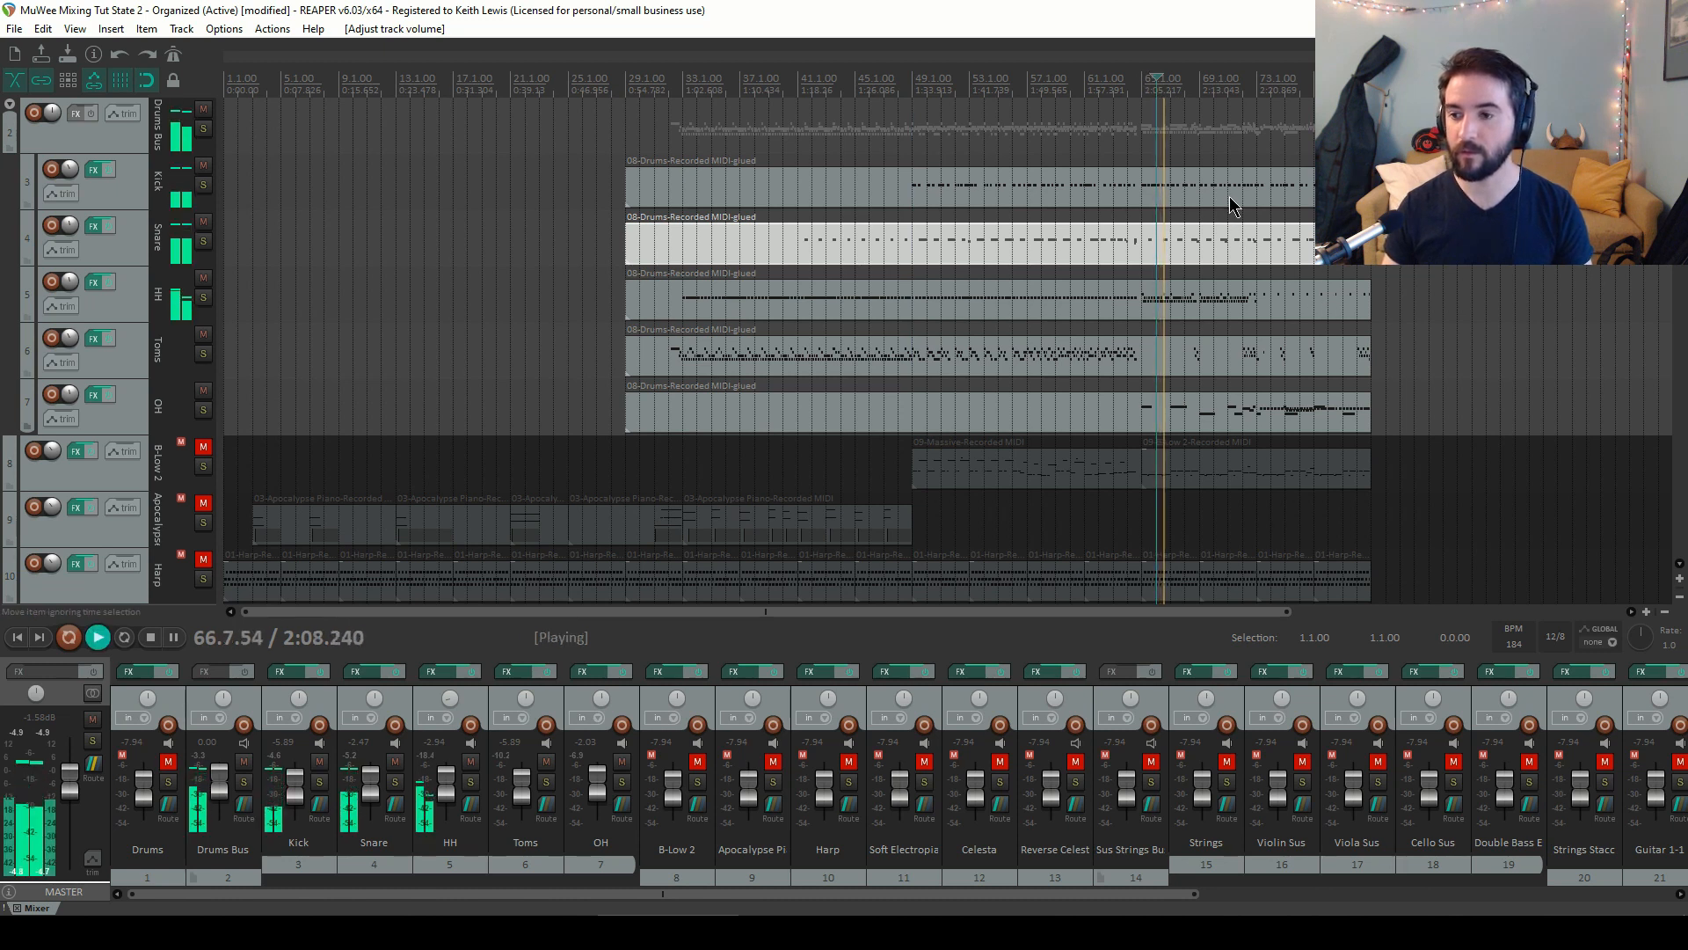
key("space")
left_click(1218, 88)
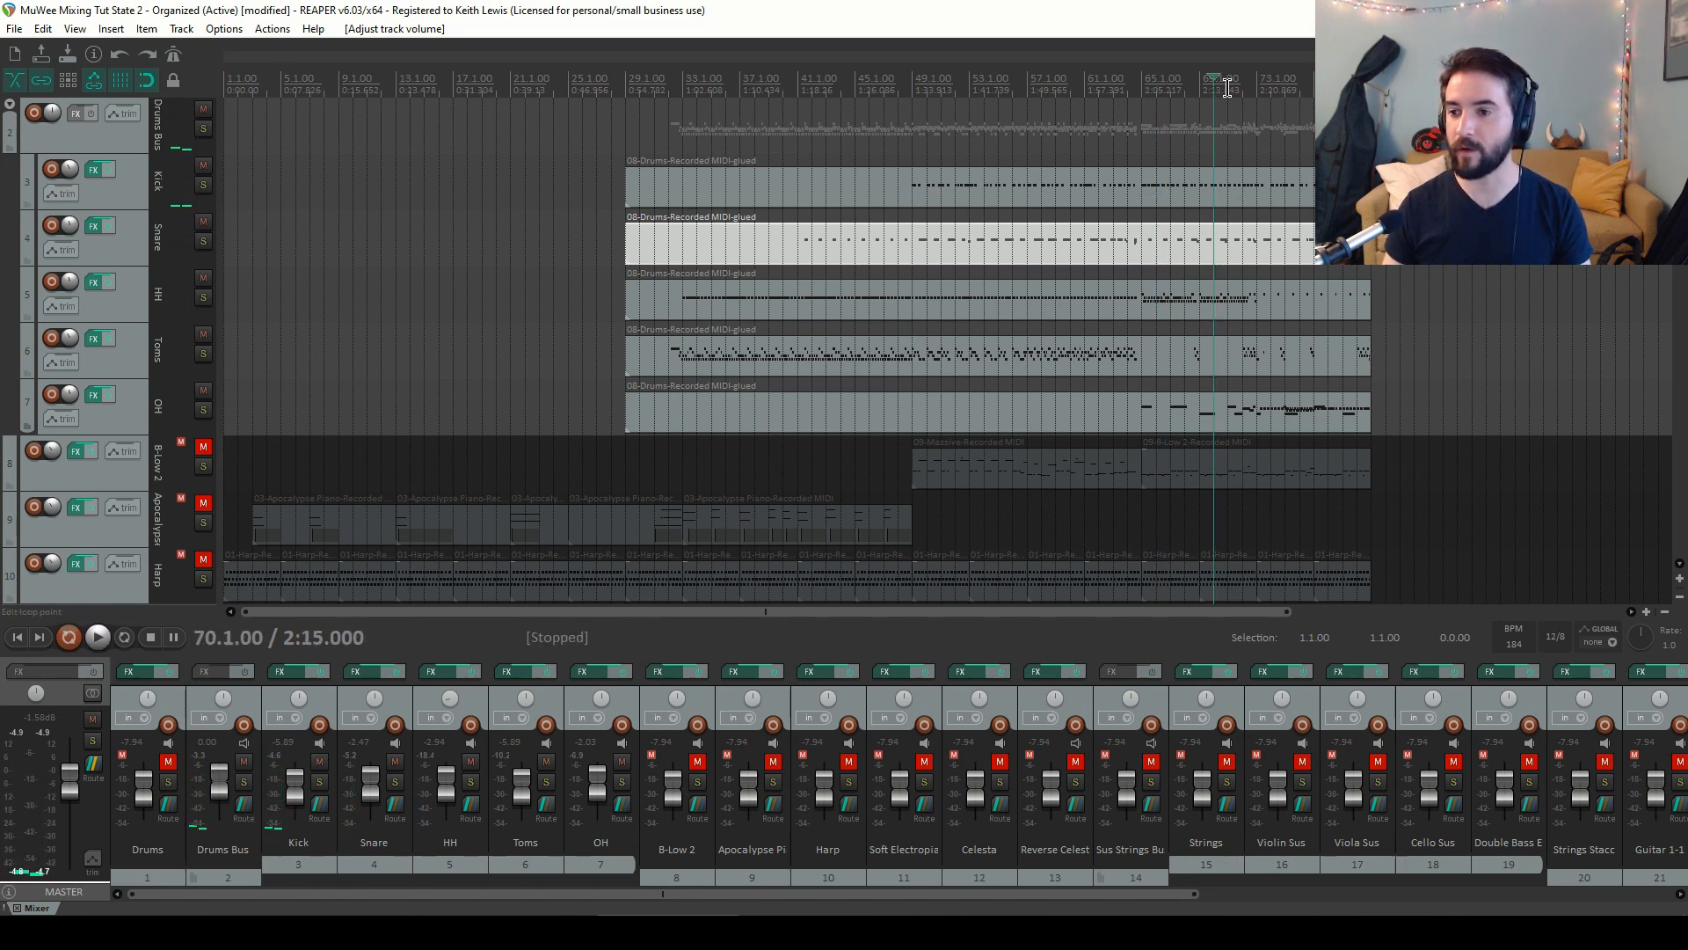
key("space")
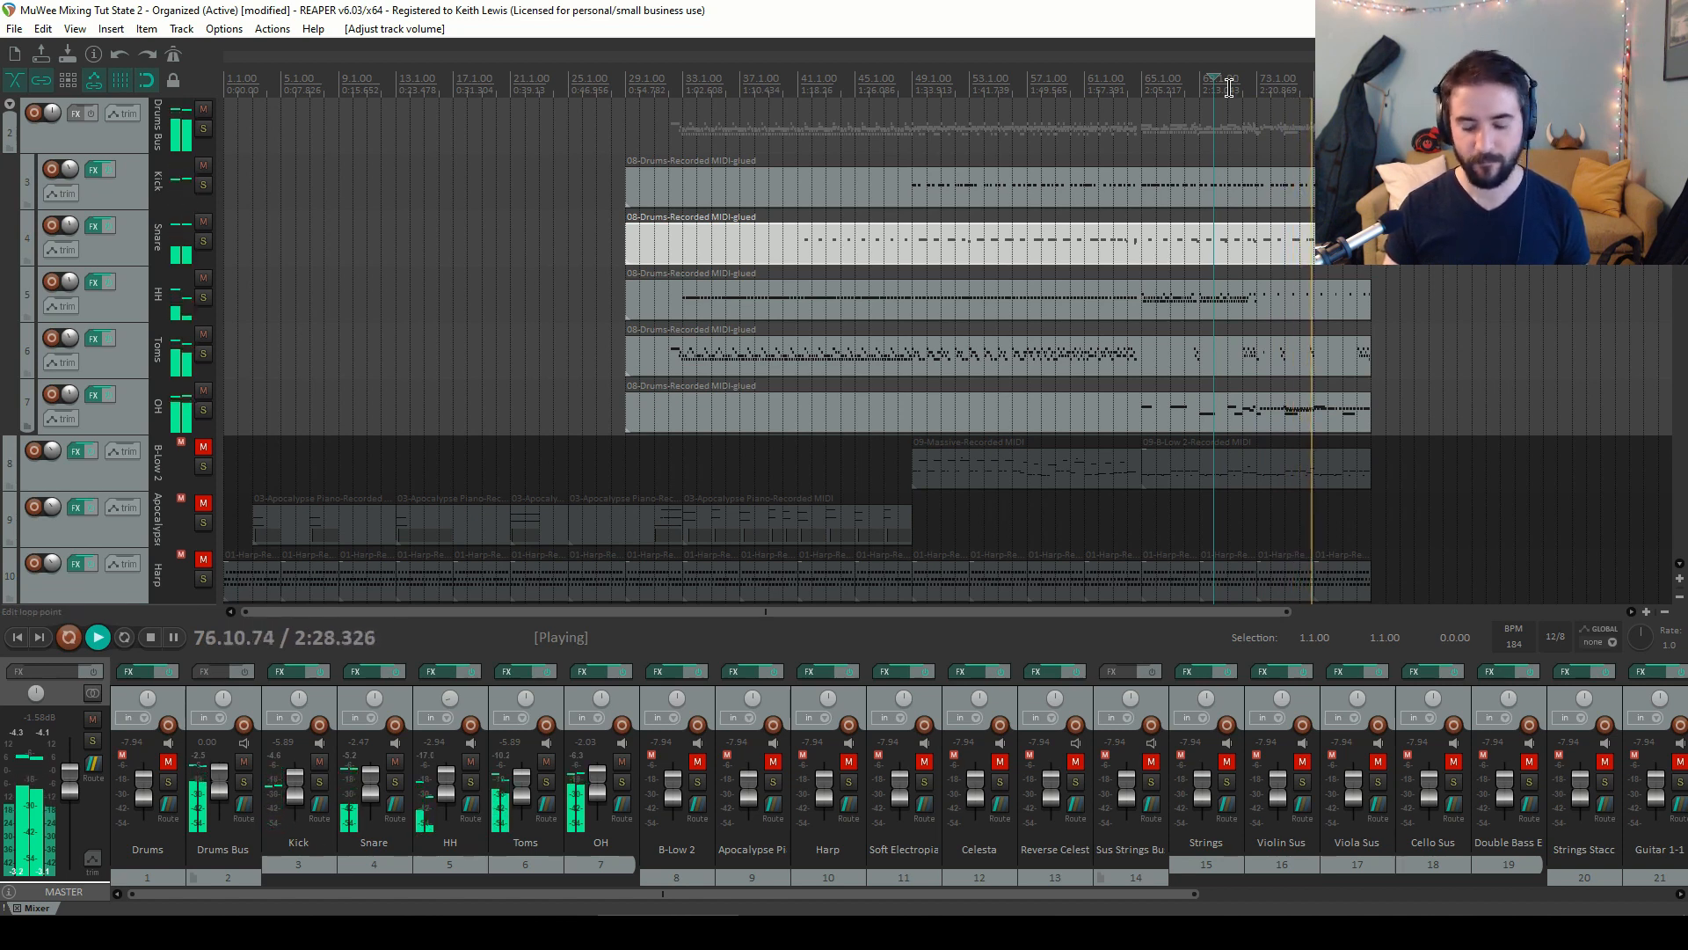
key("space")
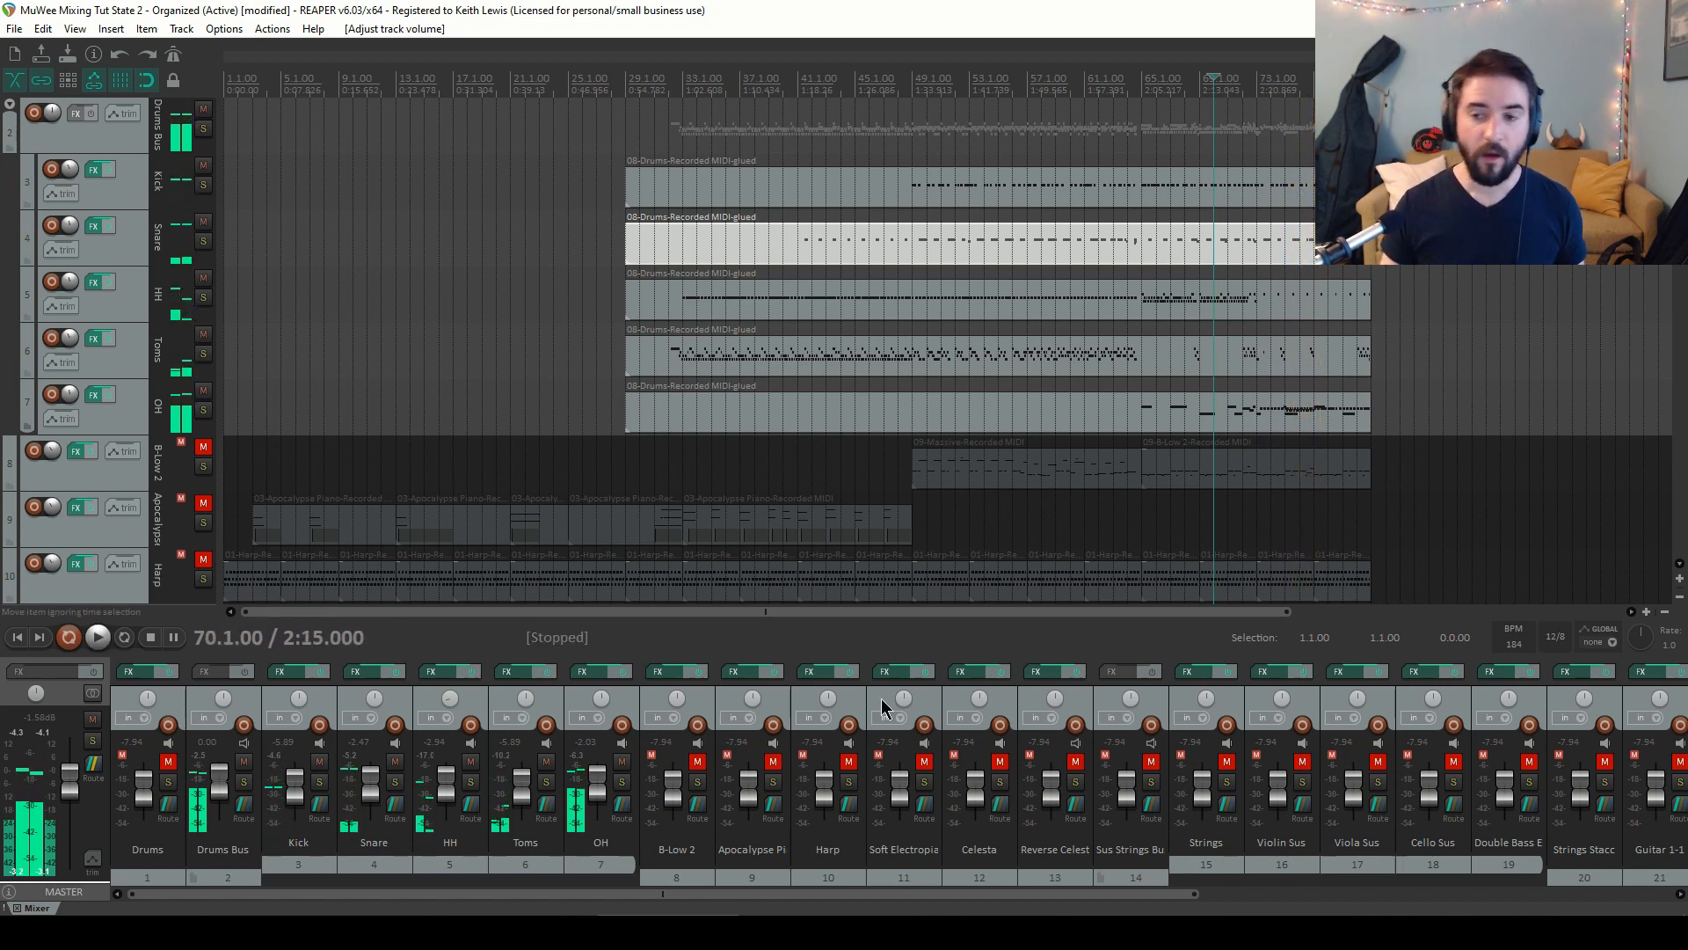
Unmute the B-Low 2 track and set its volume to about -2.0 dB while listening
scroll(598, 784, "down", 2)
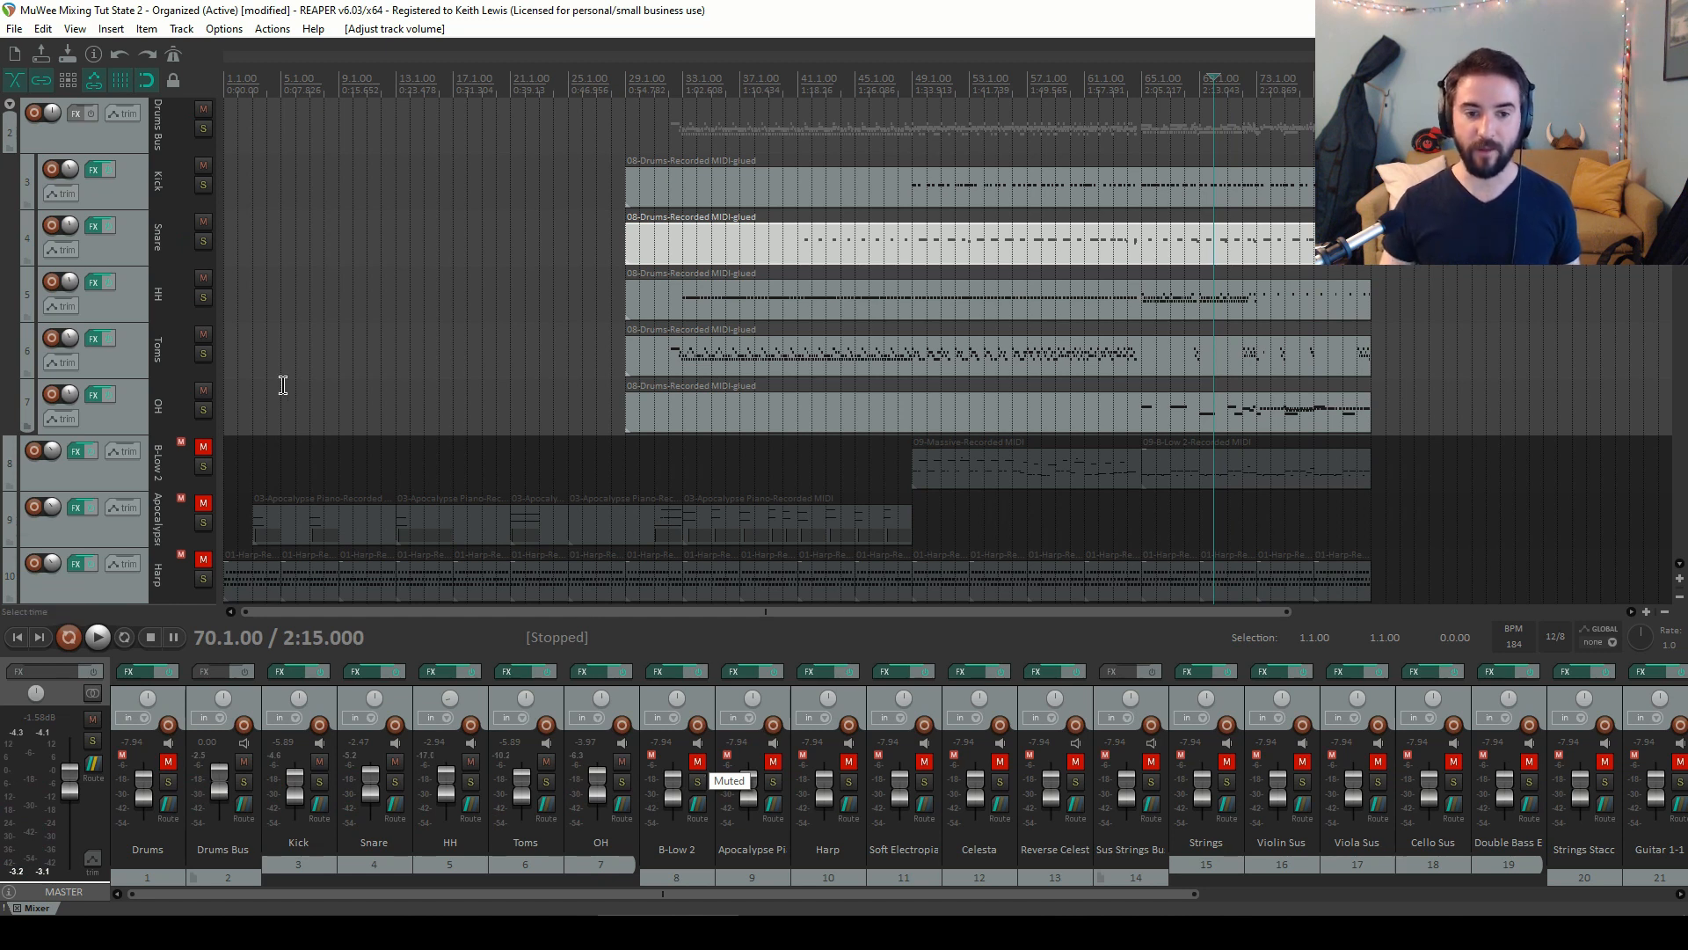
left_click(203, 447)
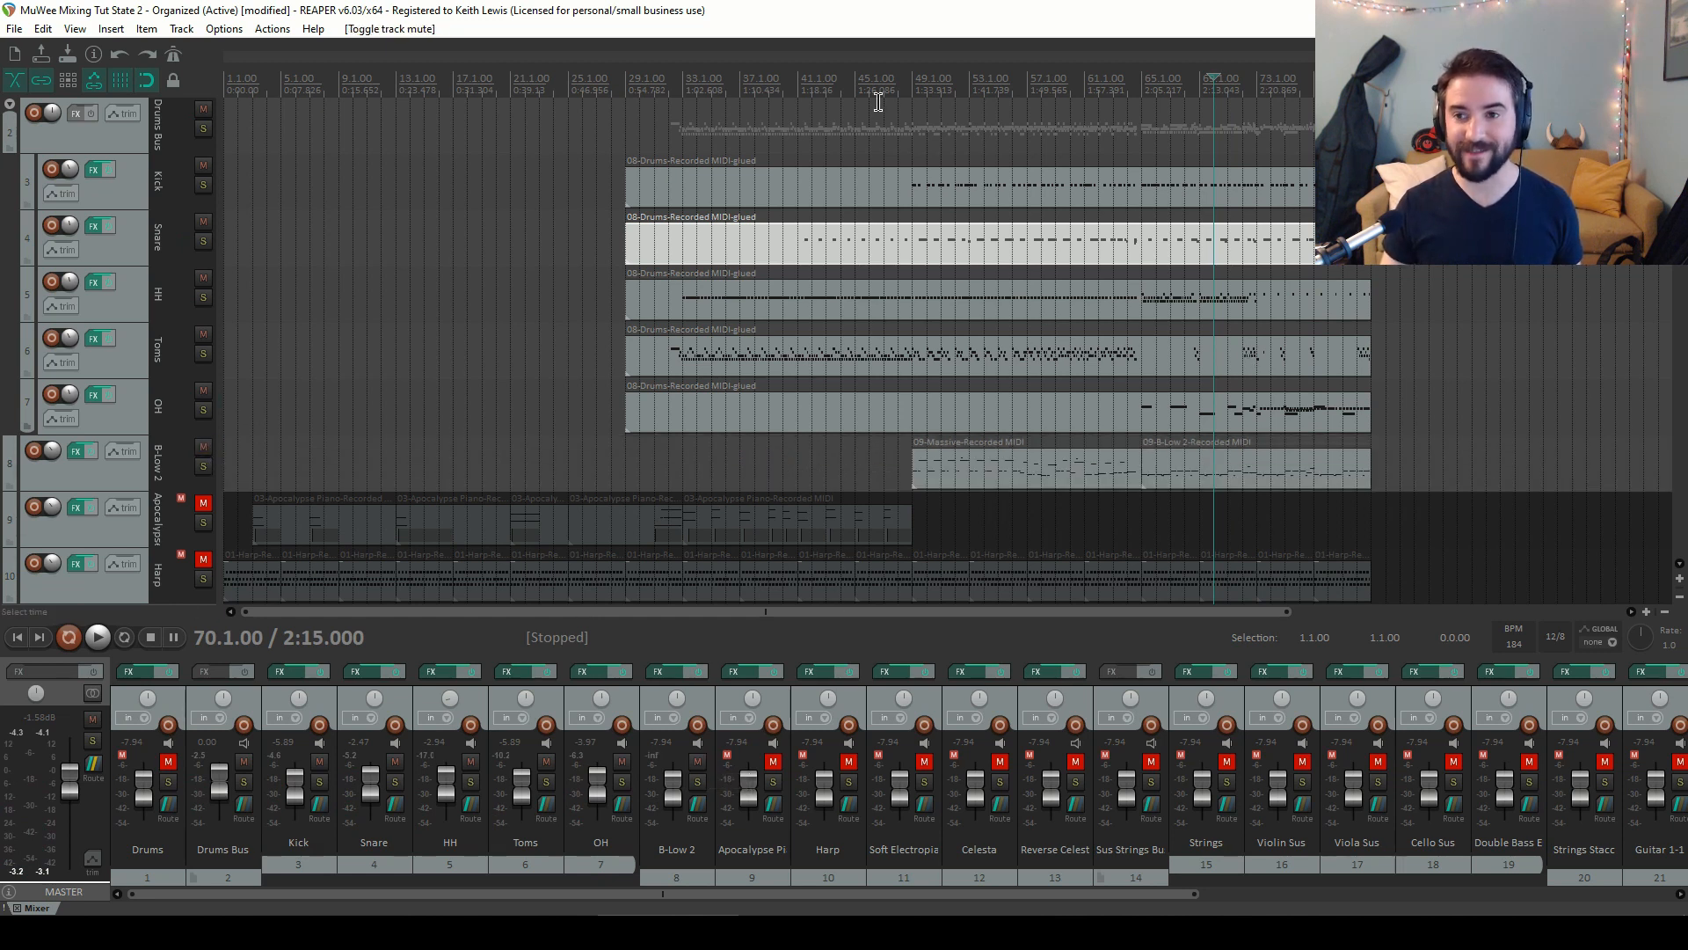
key("space")
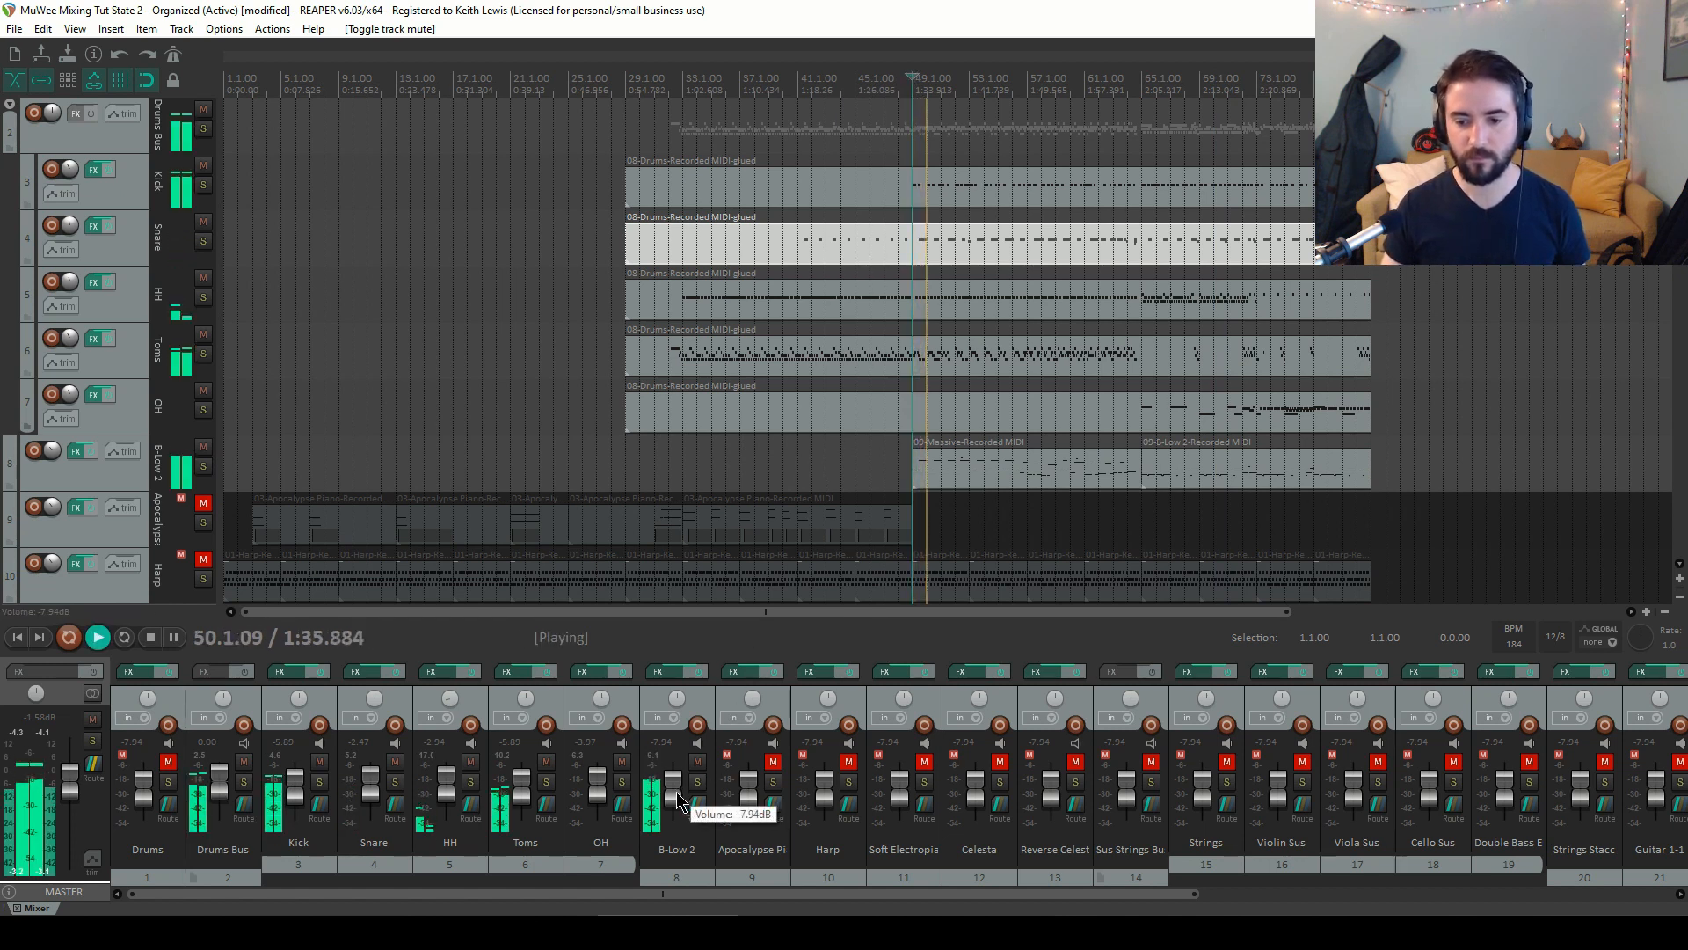
left_click_drag(677, 796, 678, 790)
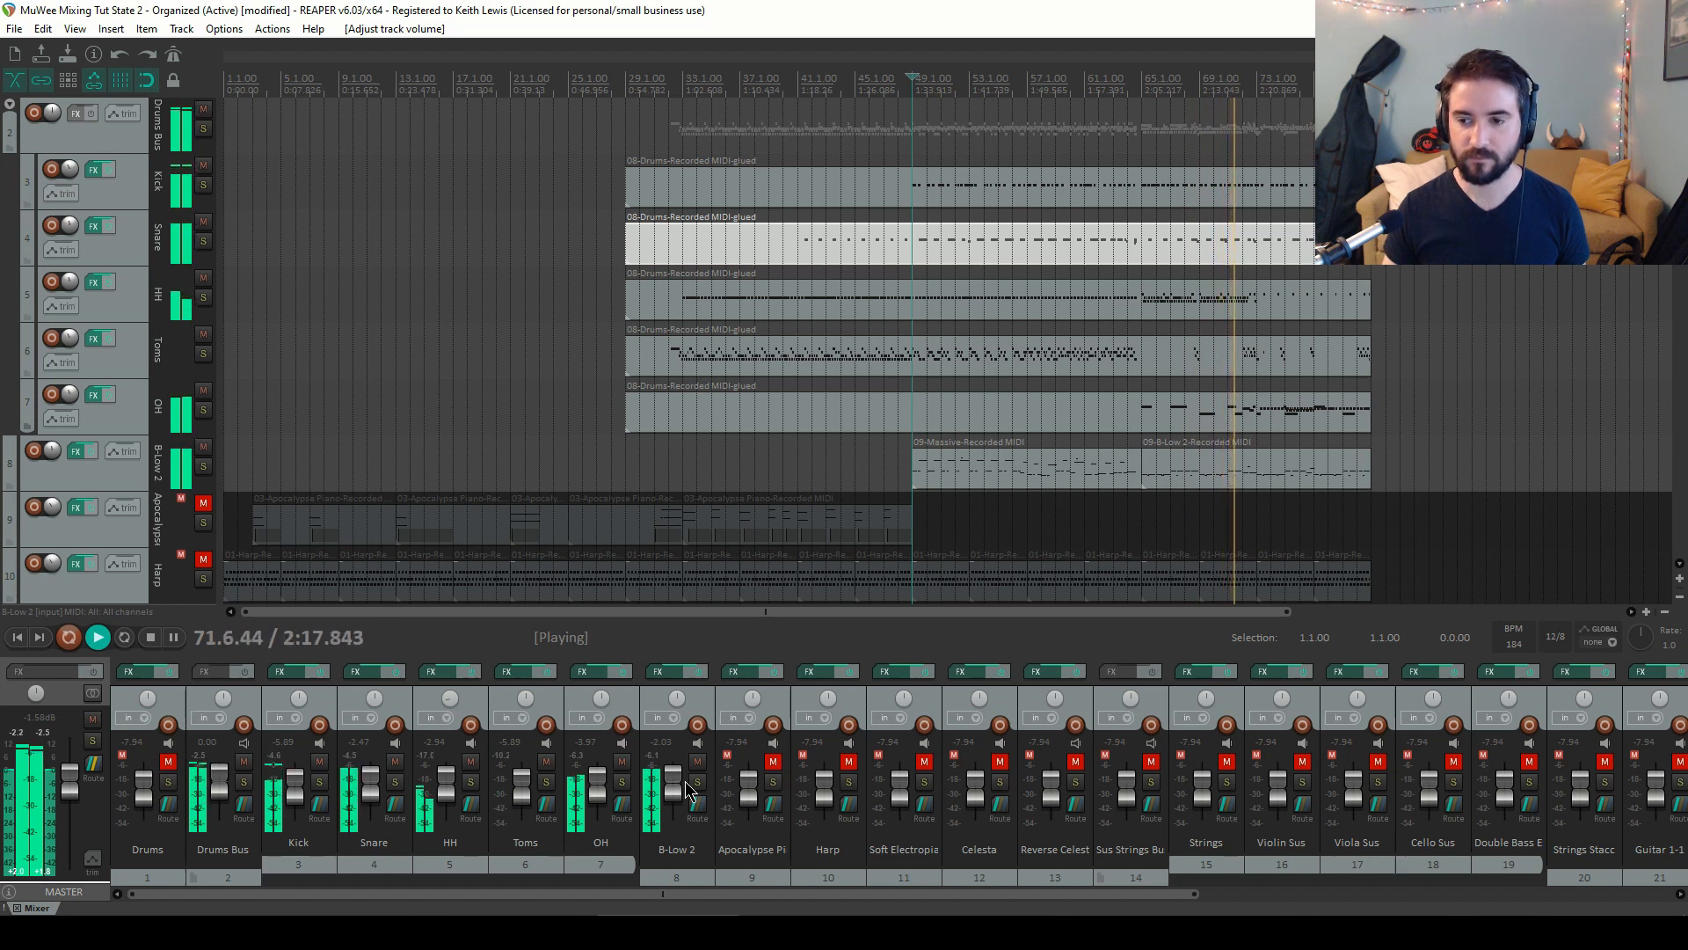
key("space")
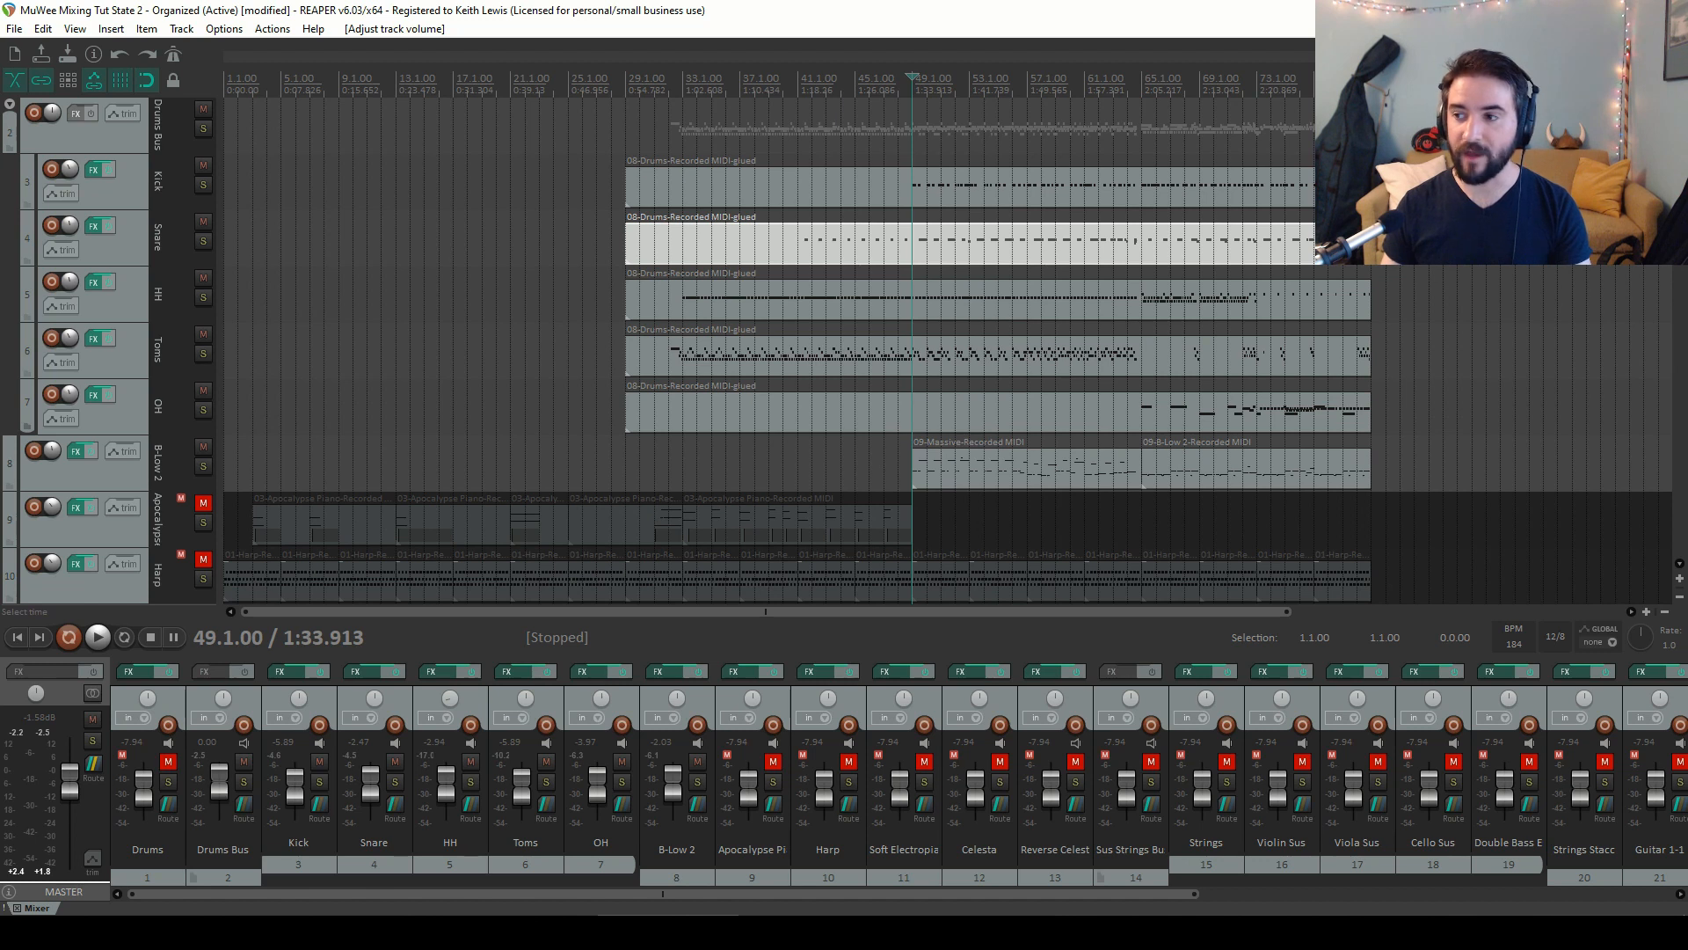
Unmute the Harp track and set its volume to about -2.0 dB while listening
scroll(866, 372, "down", 5)
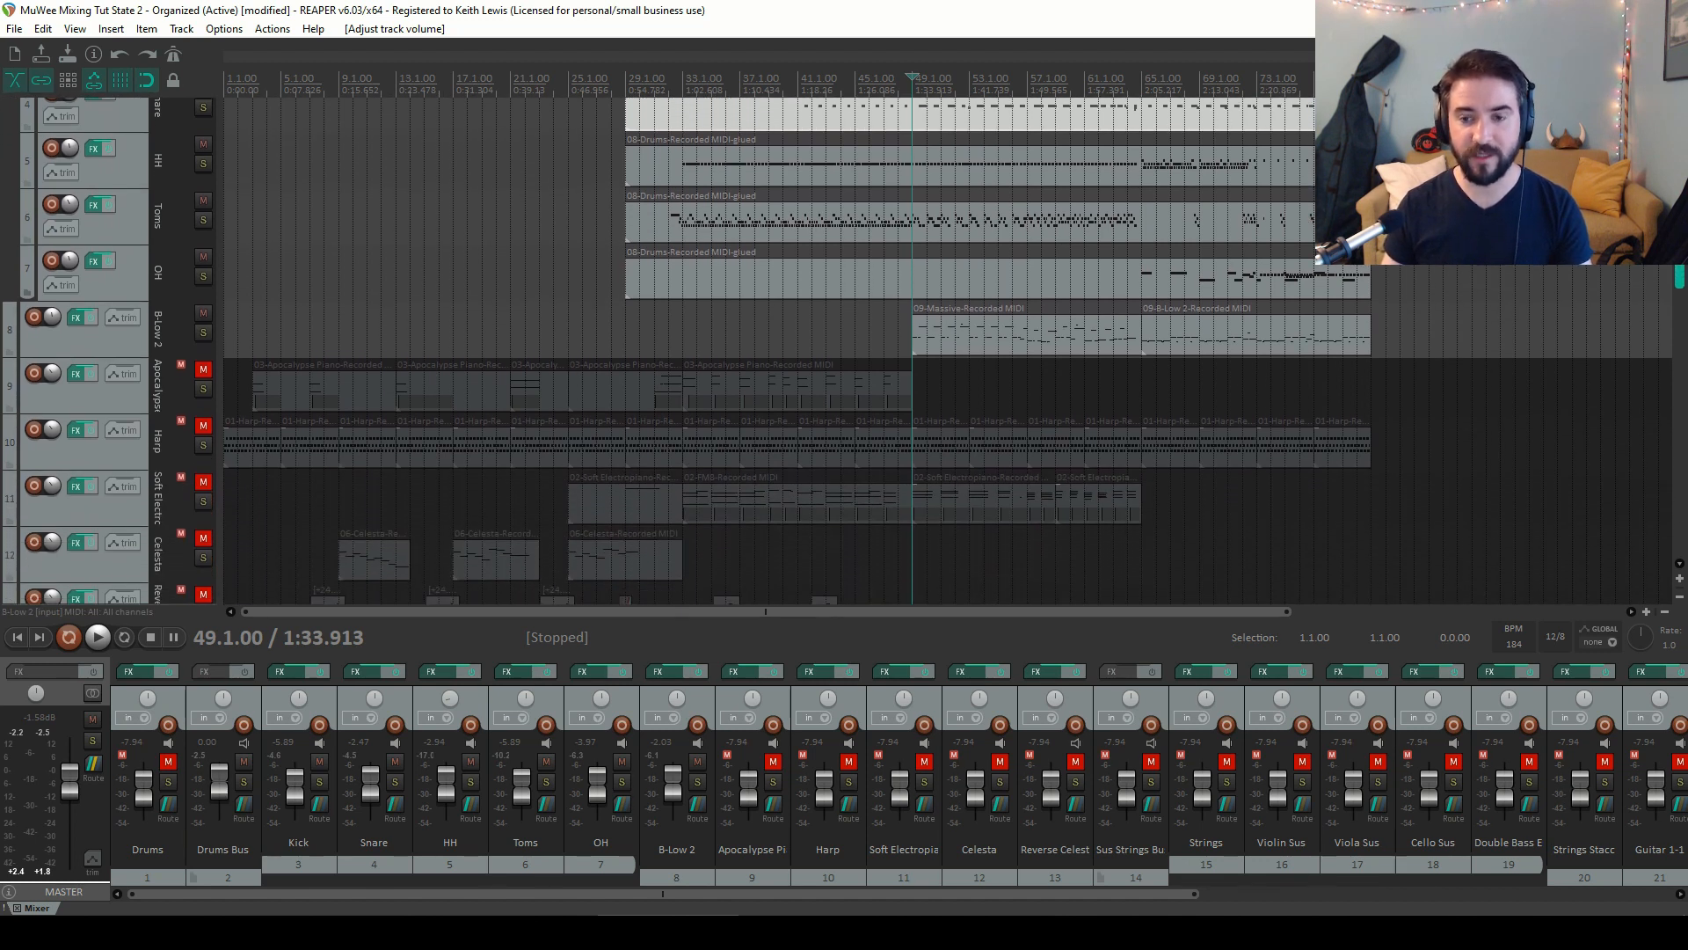
left_click(205, 418)
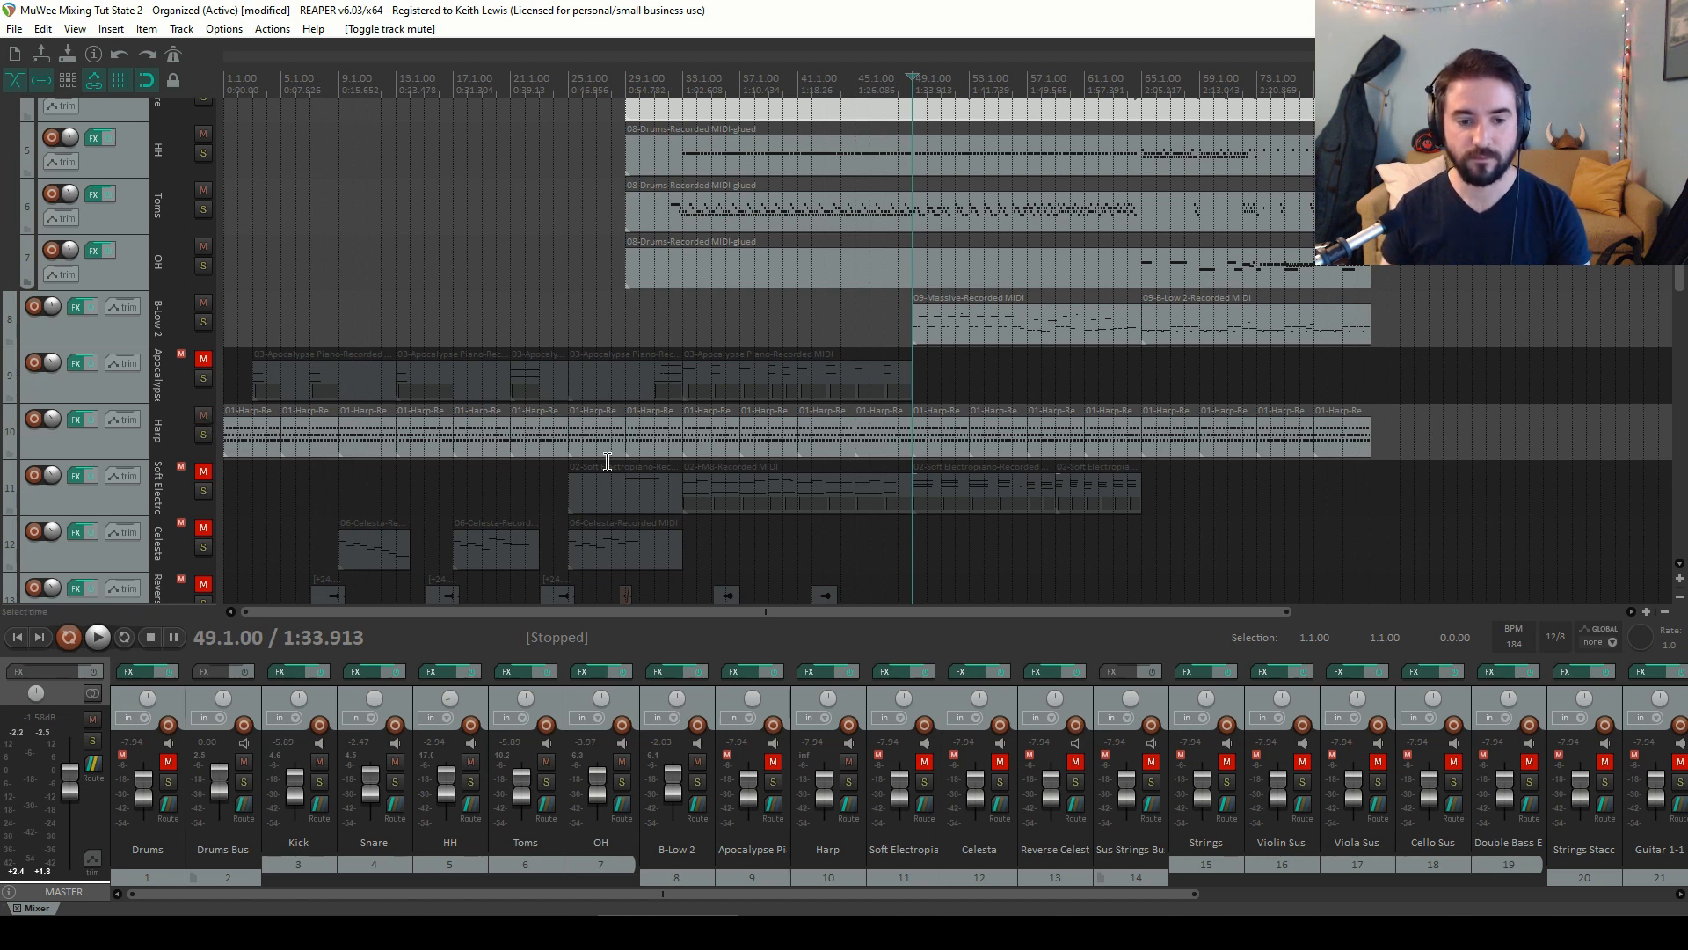
key("space")
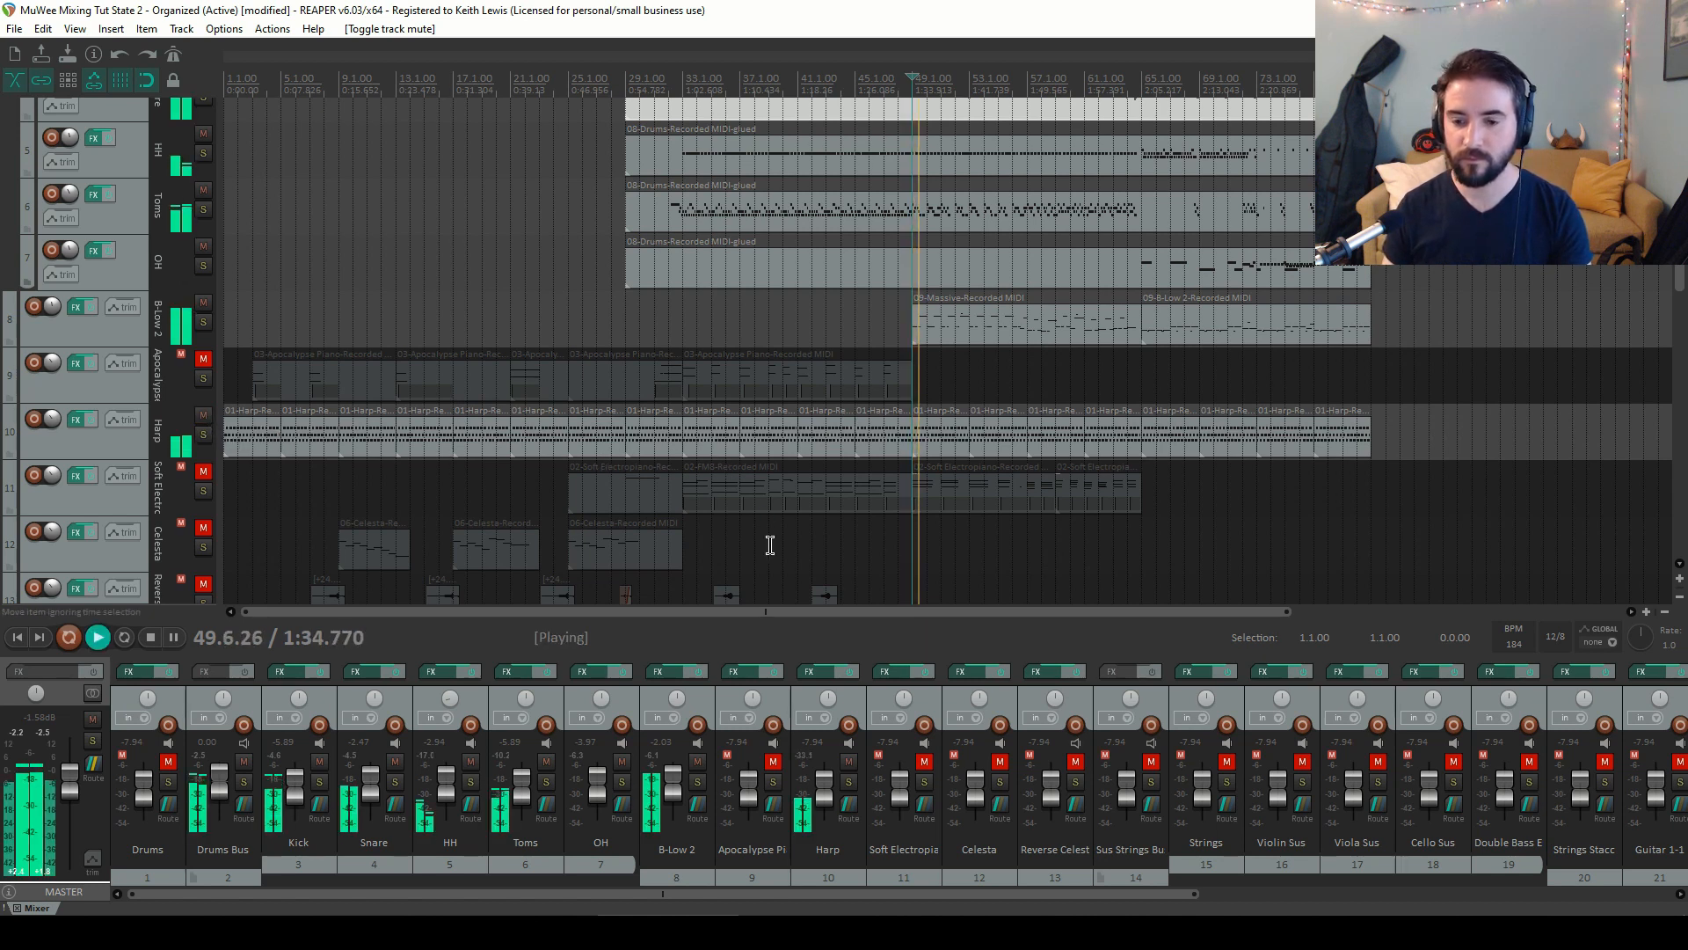
mouse_move(825, 783)
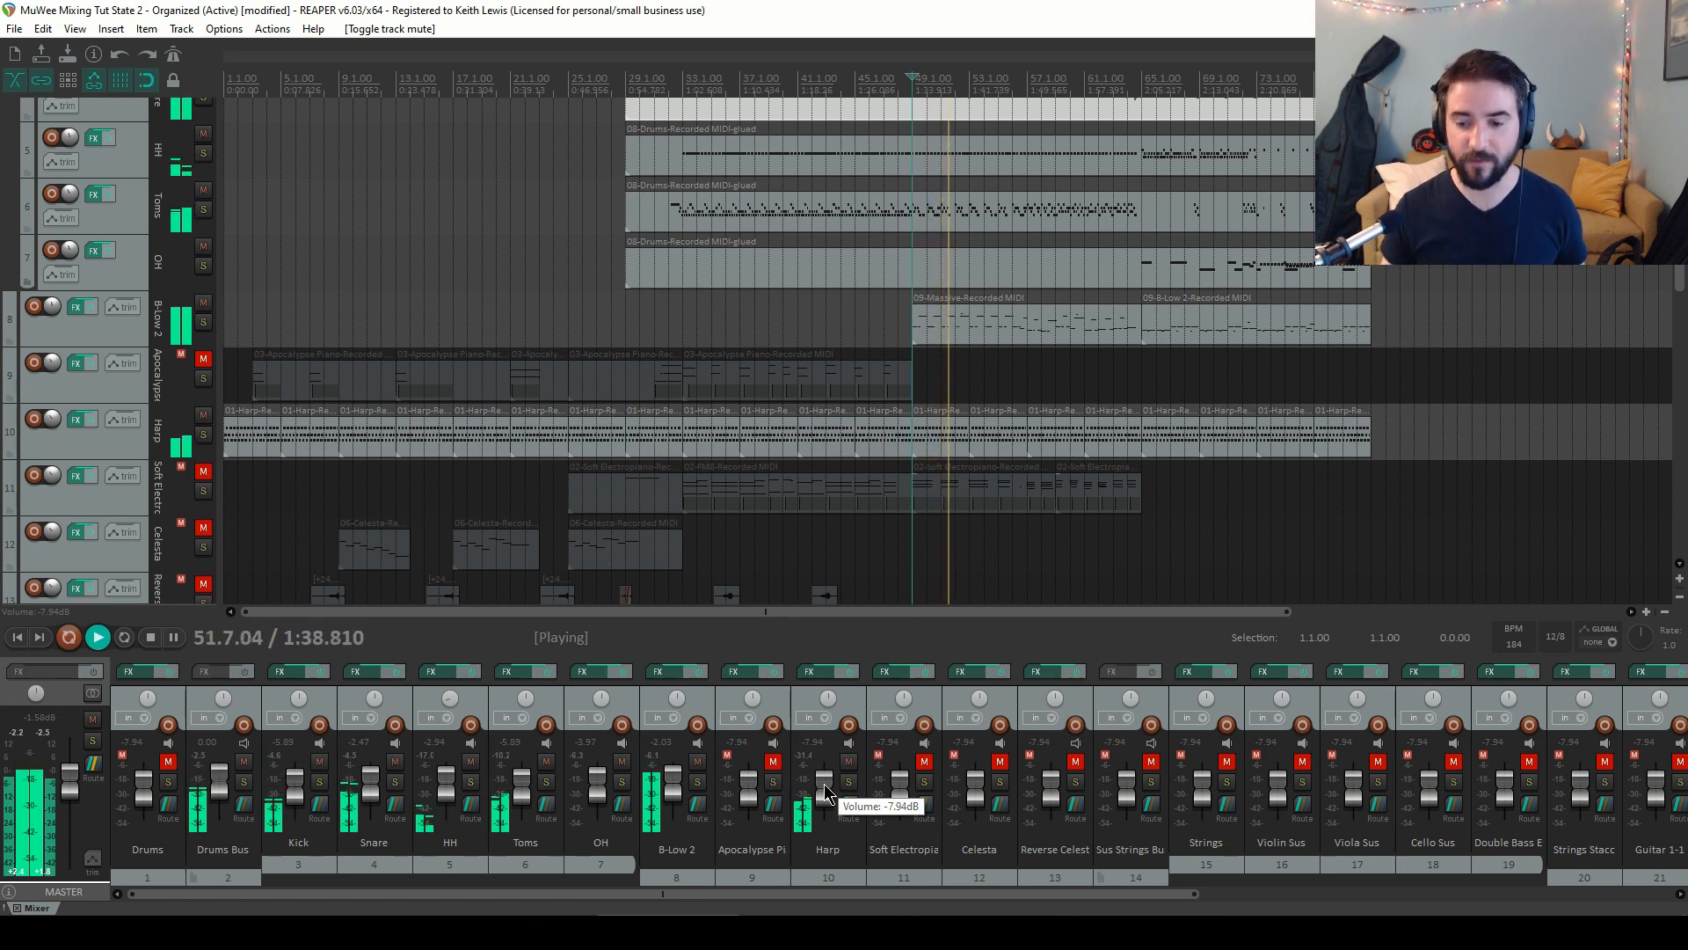
left_click_drag(825, 783, 826, 781)
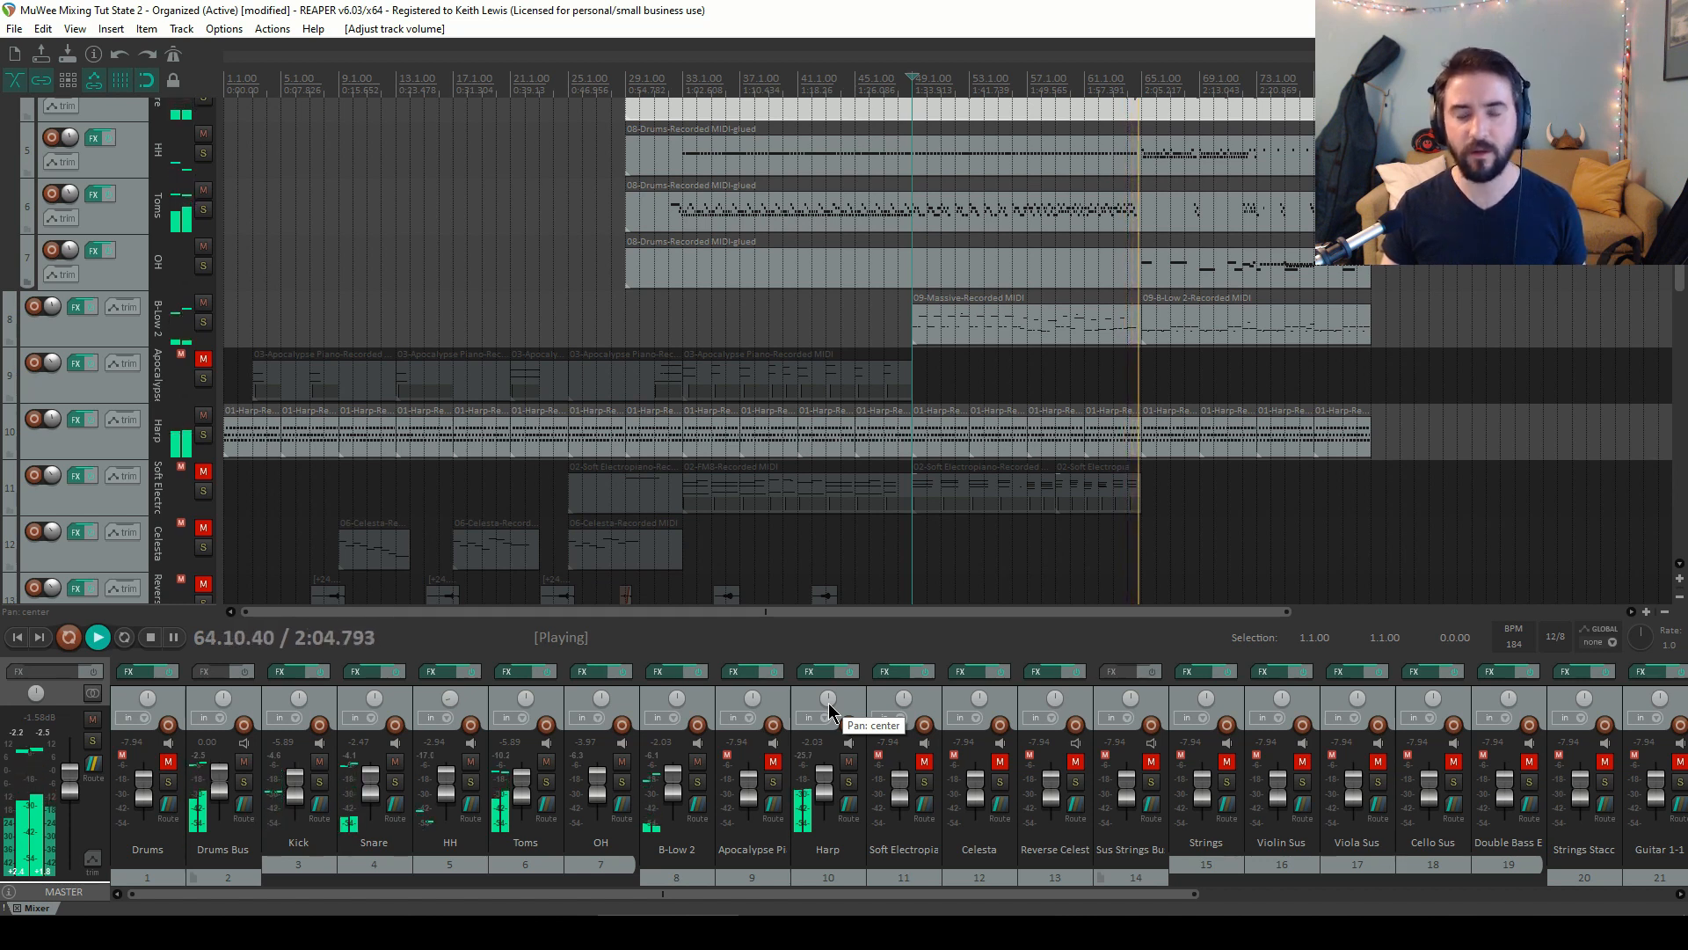
key("space")
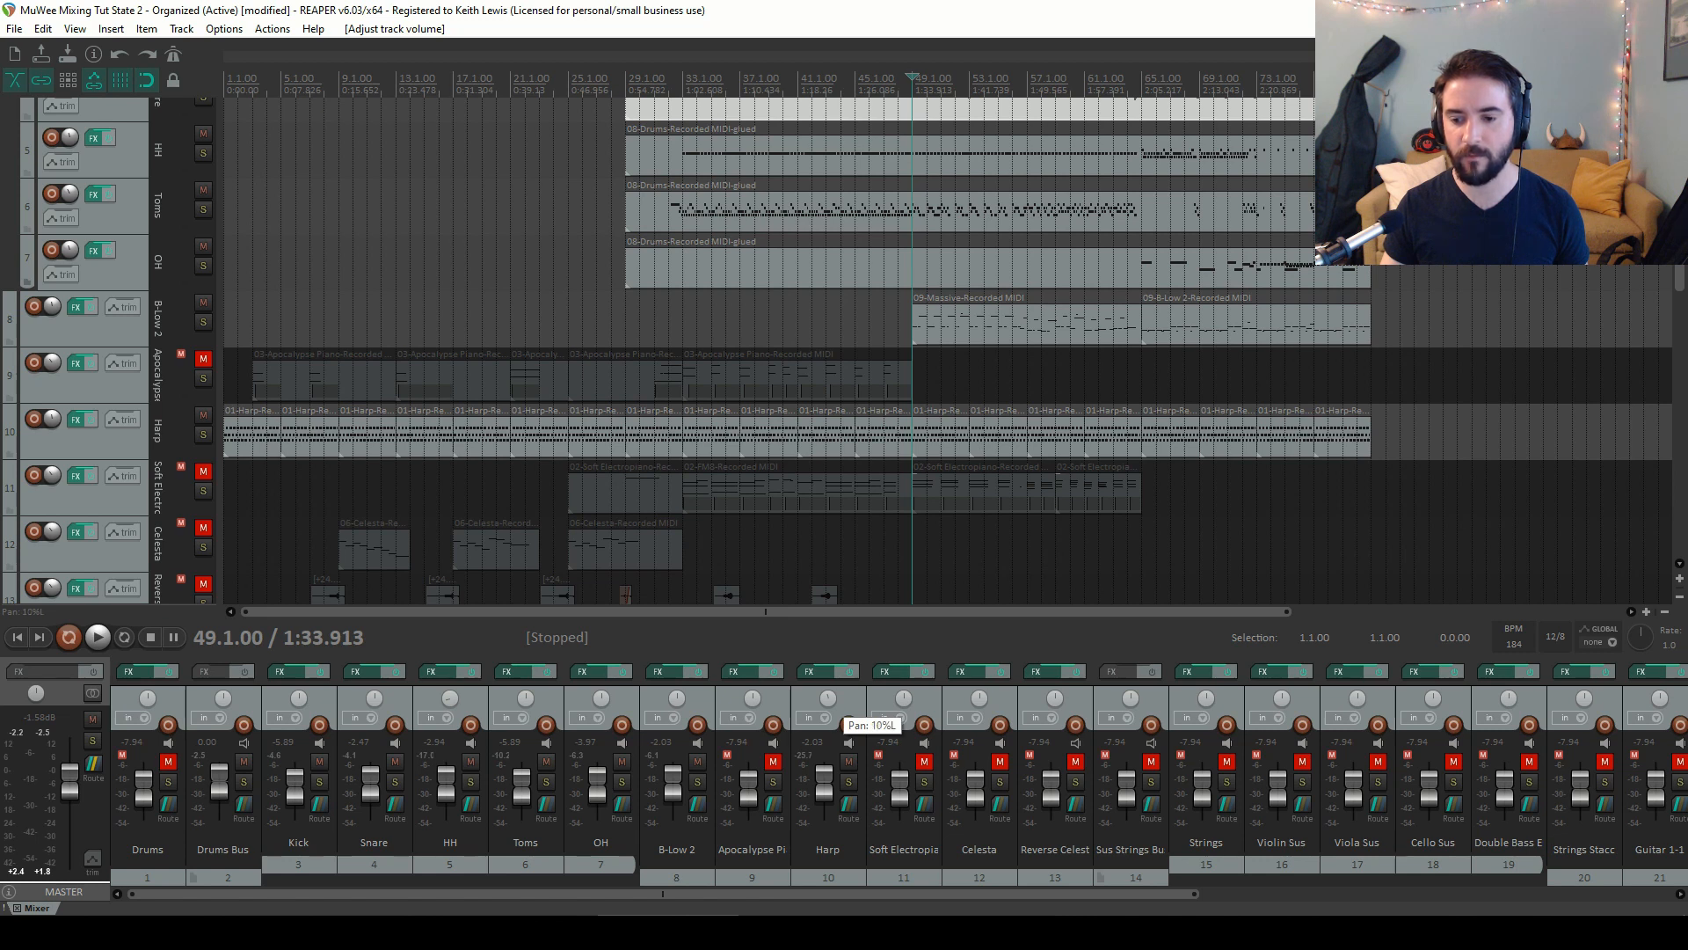
Unmute the Soft Electropiano track and lower its volume to about -11.2 dB, playing from bar 29
key("space")
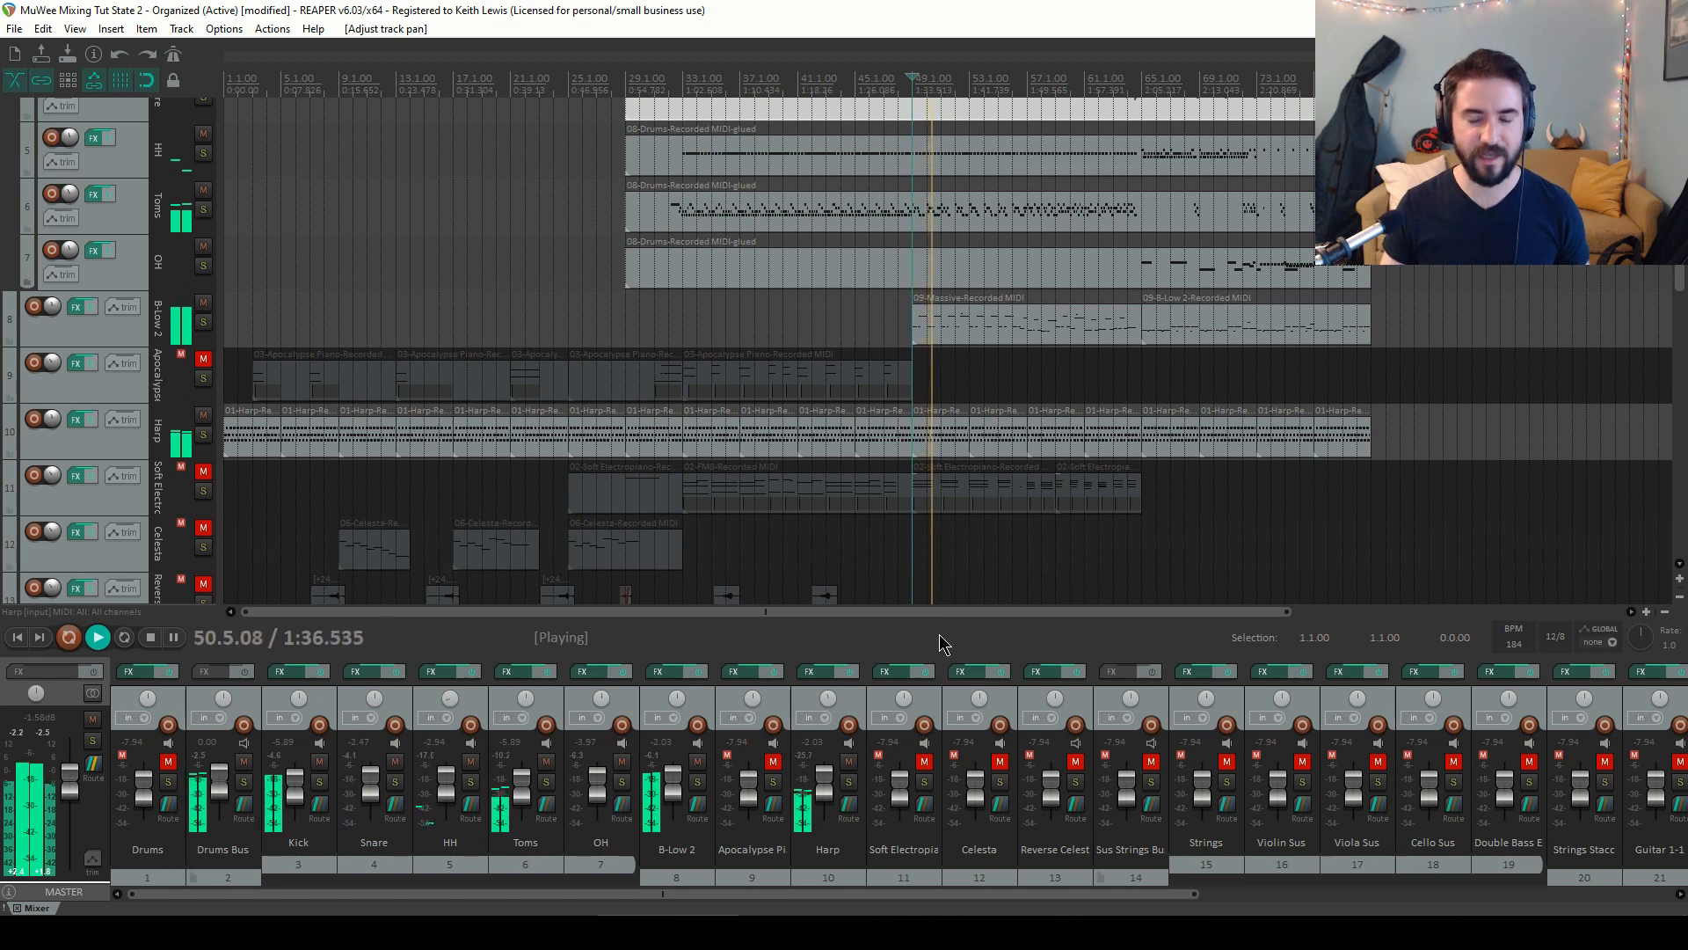
left_click(925, 762)
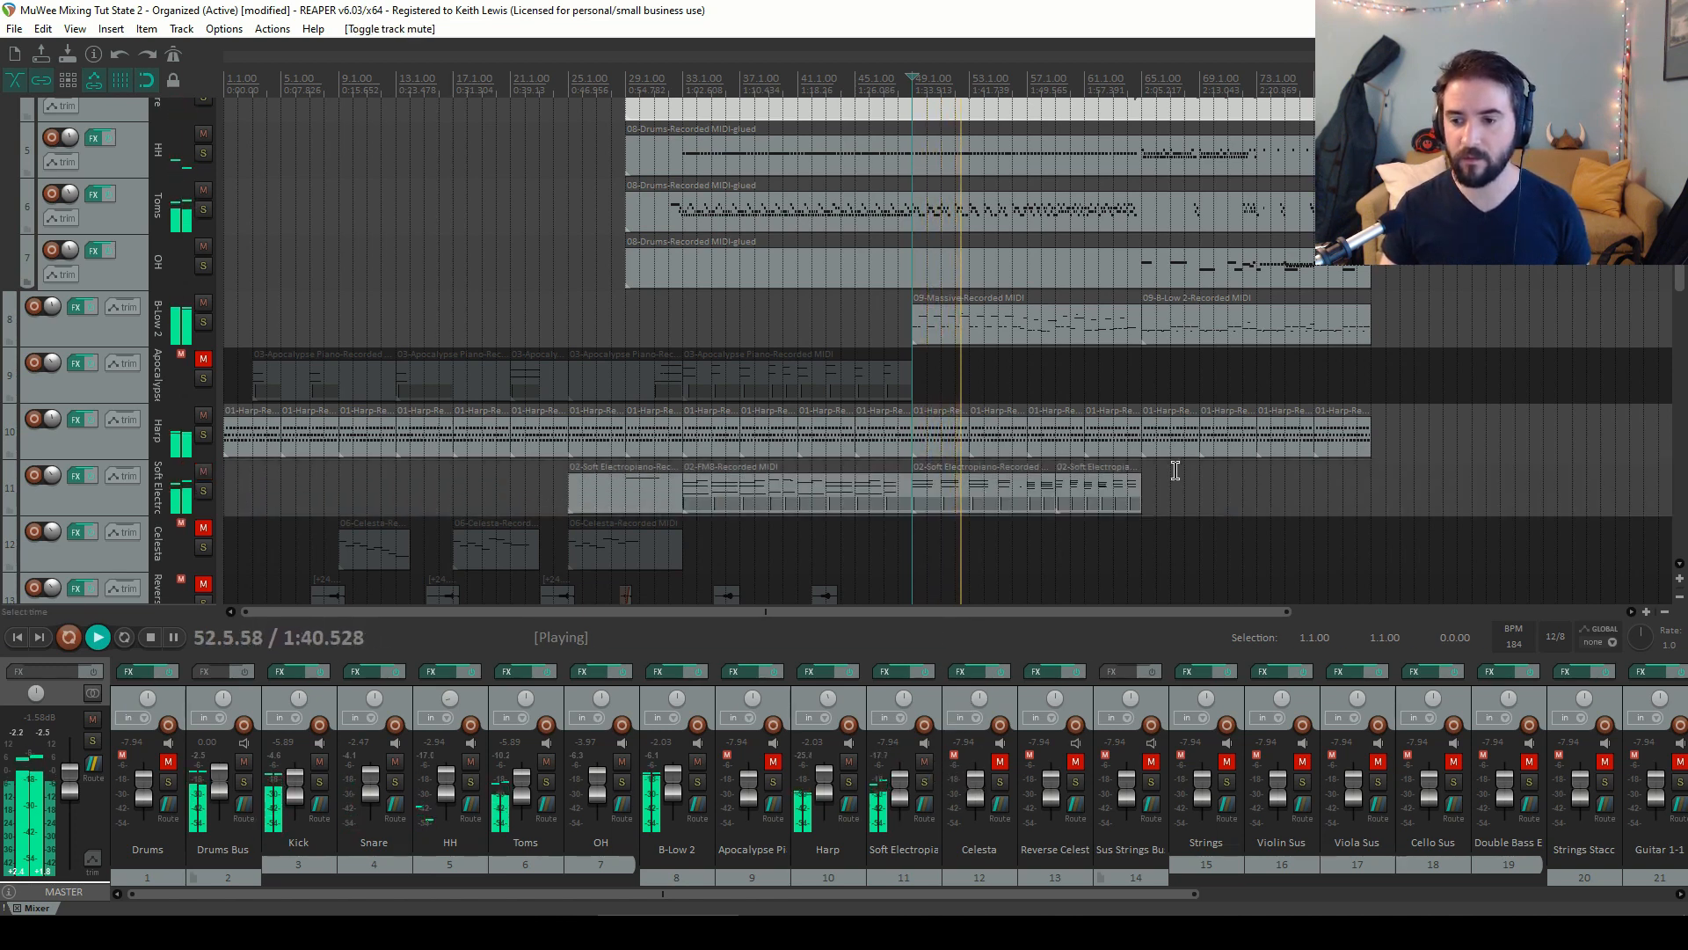
key("space")
left_click(628, 86)
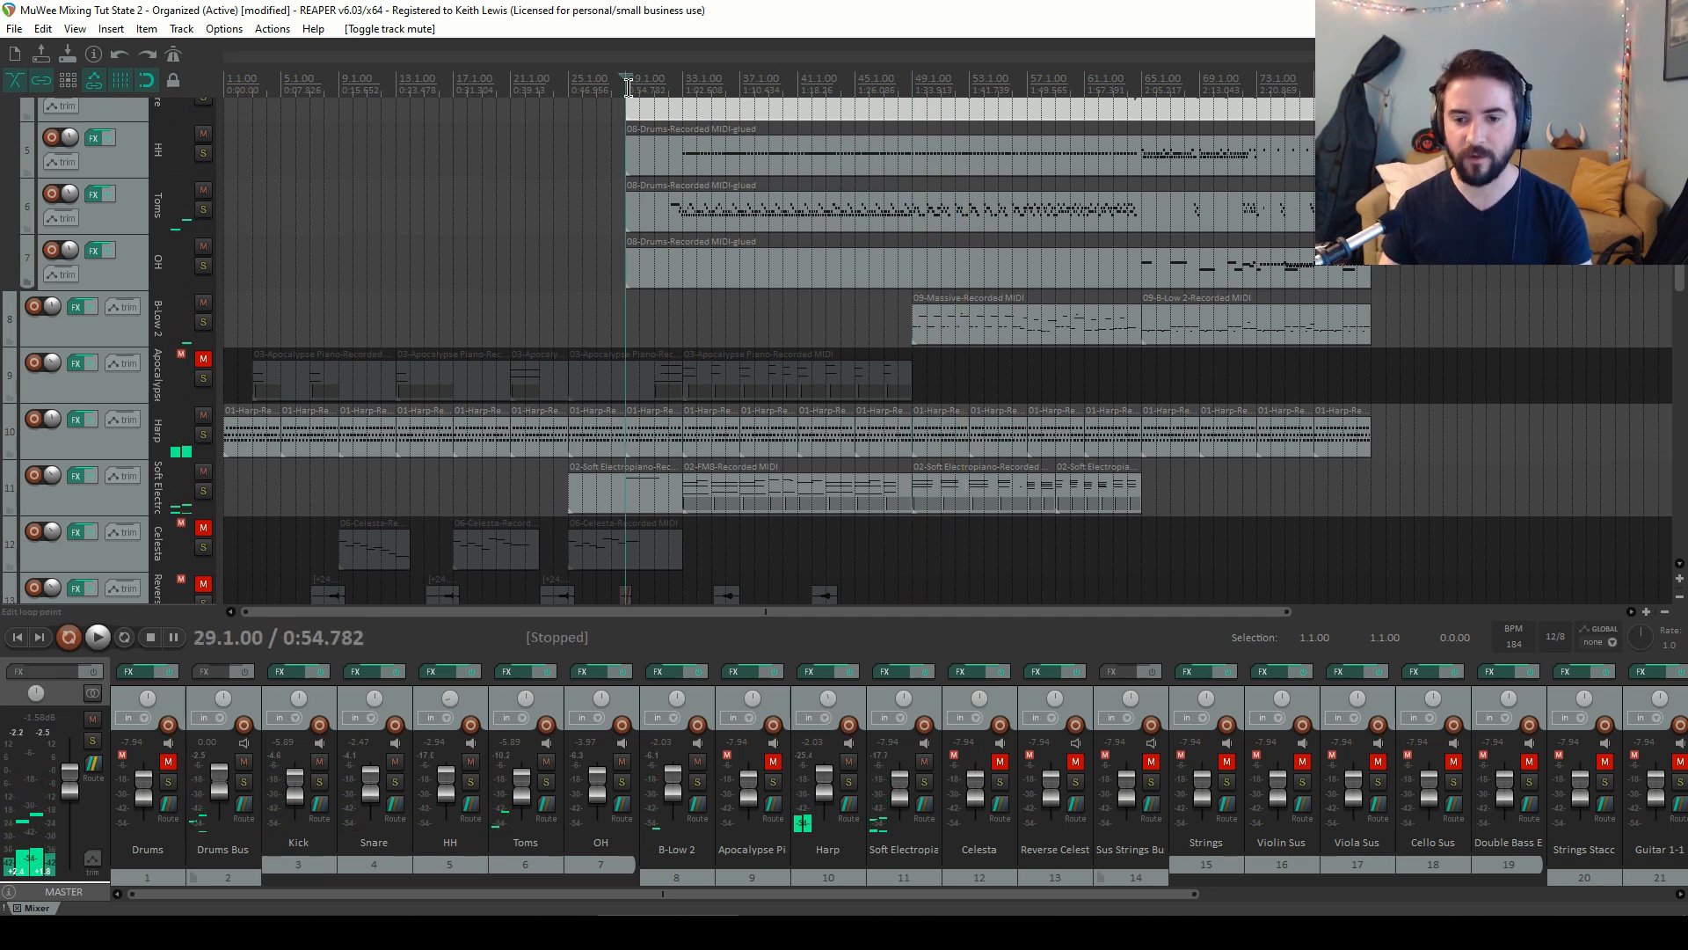
key("space")
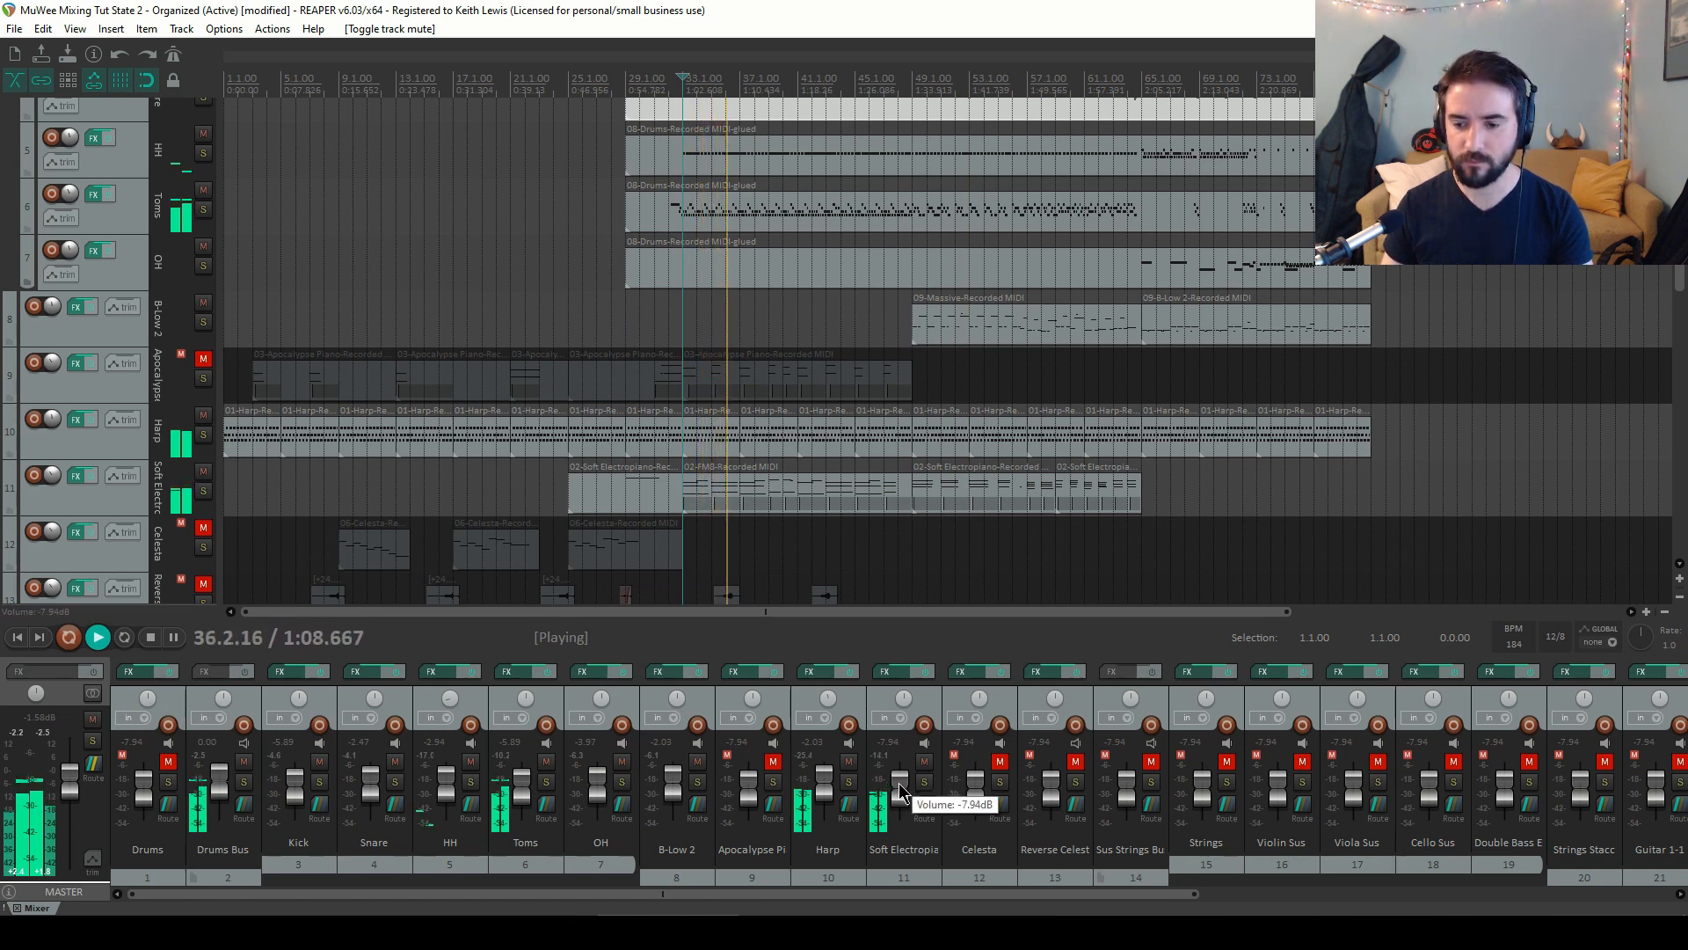
left_click_drag(898, 782, 901, 785)
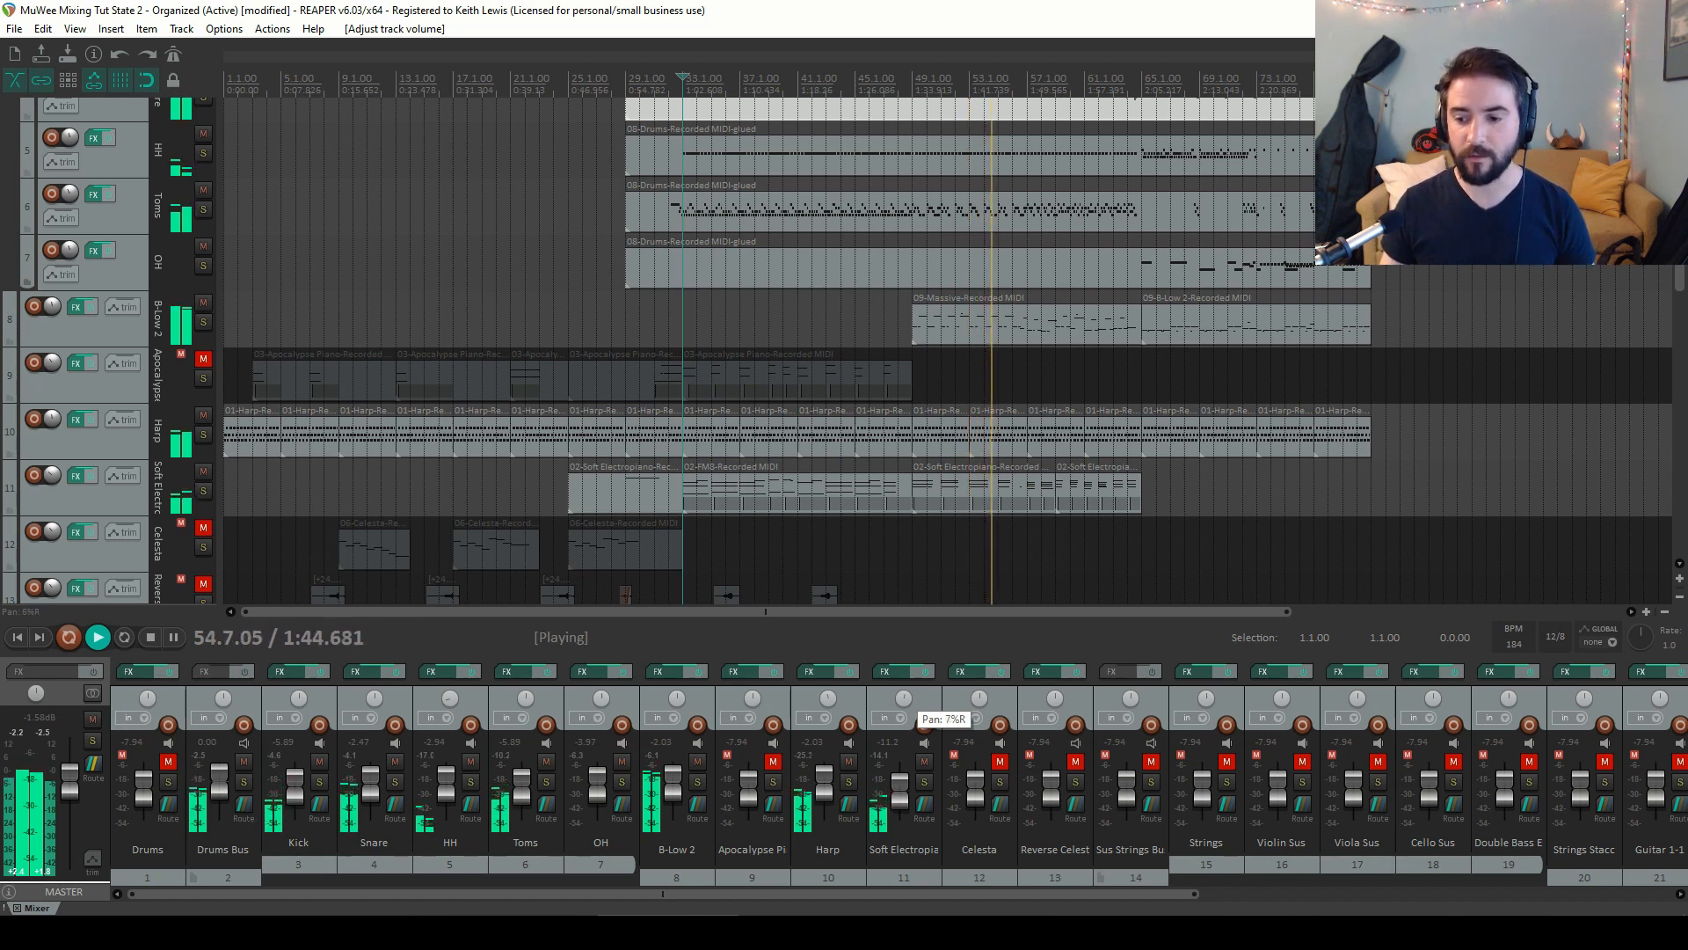
Adjust the Soft Electropiano track's pan knob and stop playback
left_click_drag(904, 698, 904, 697)
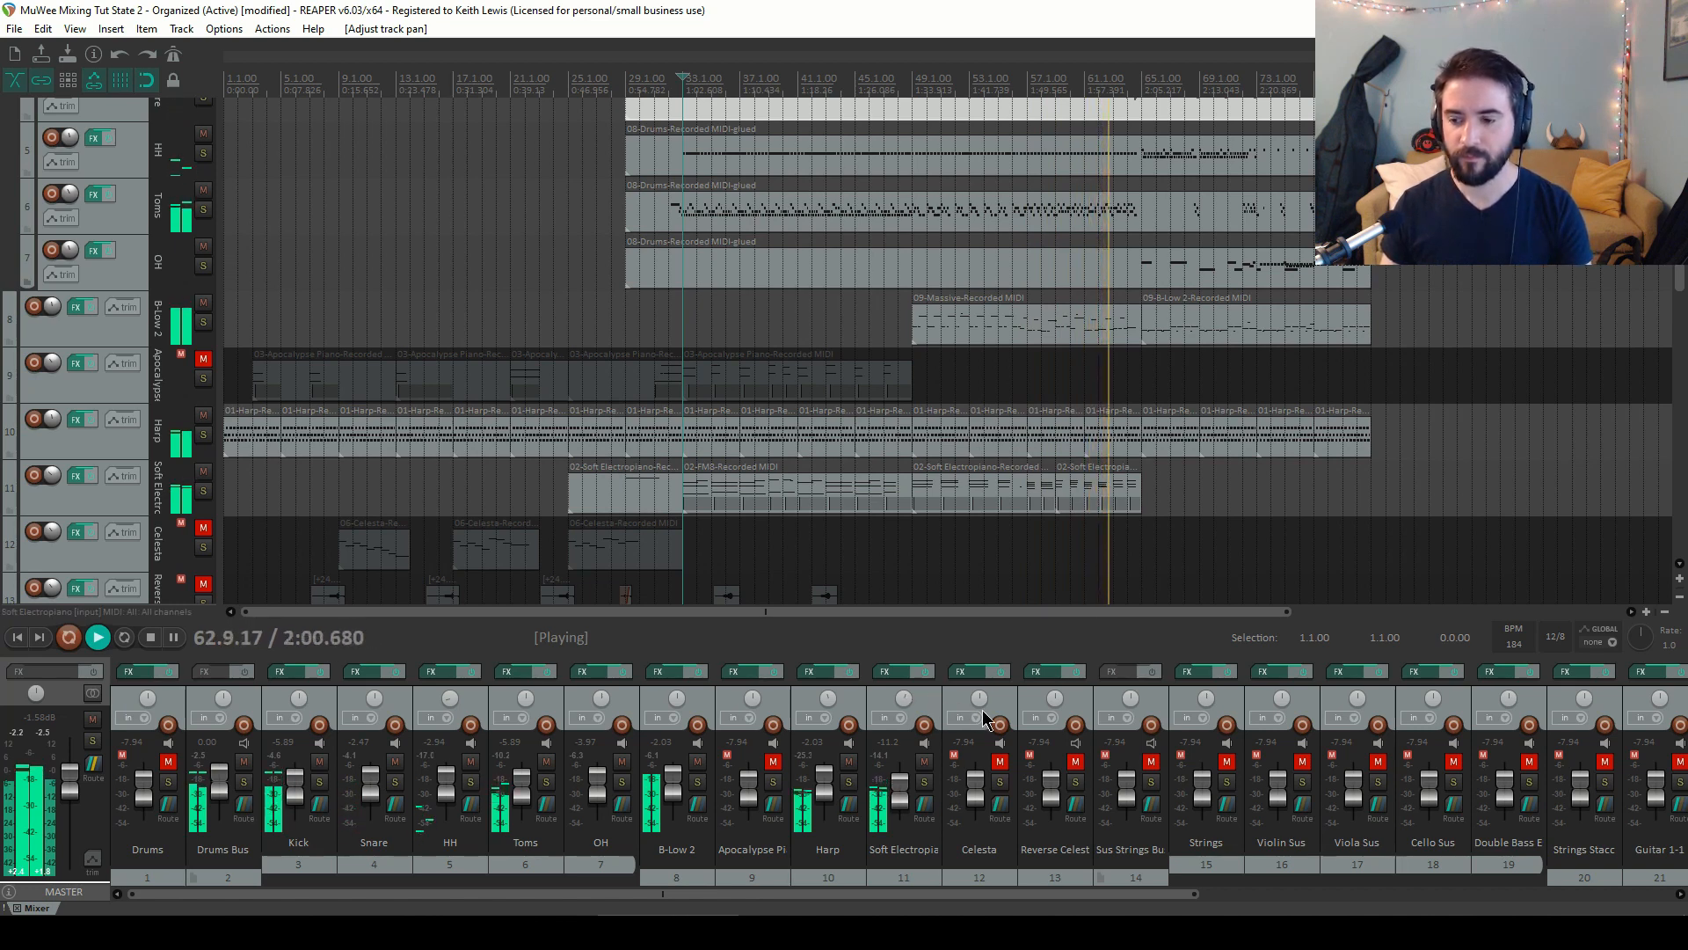
key("space")
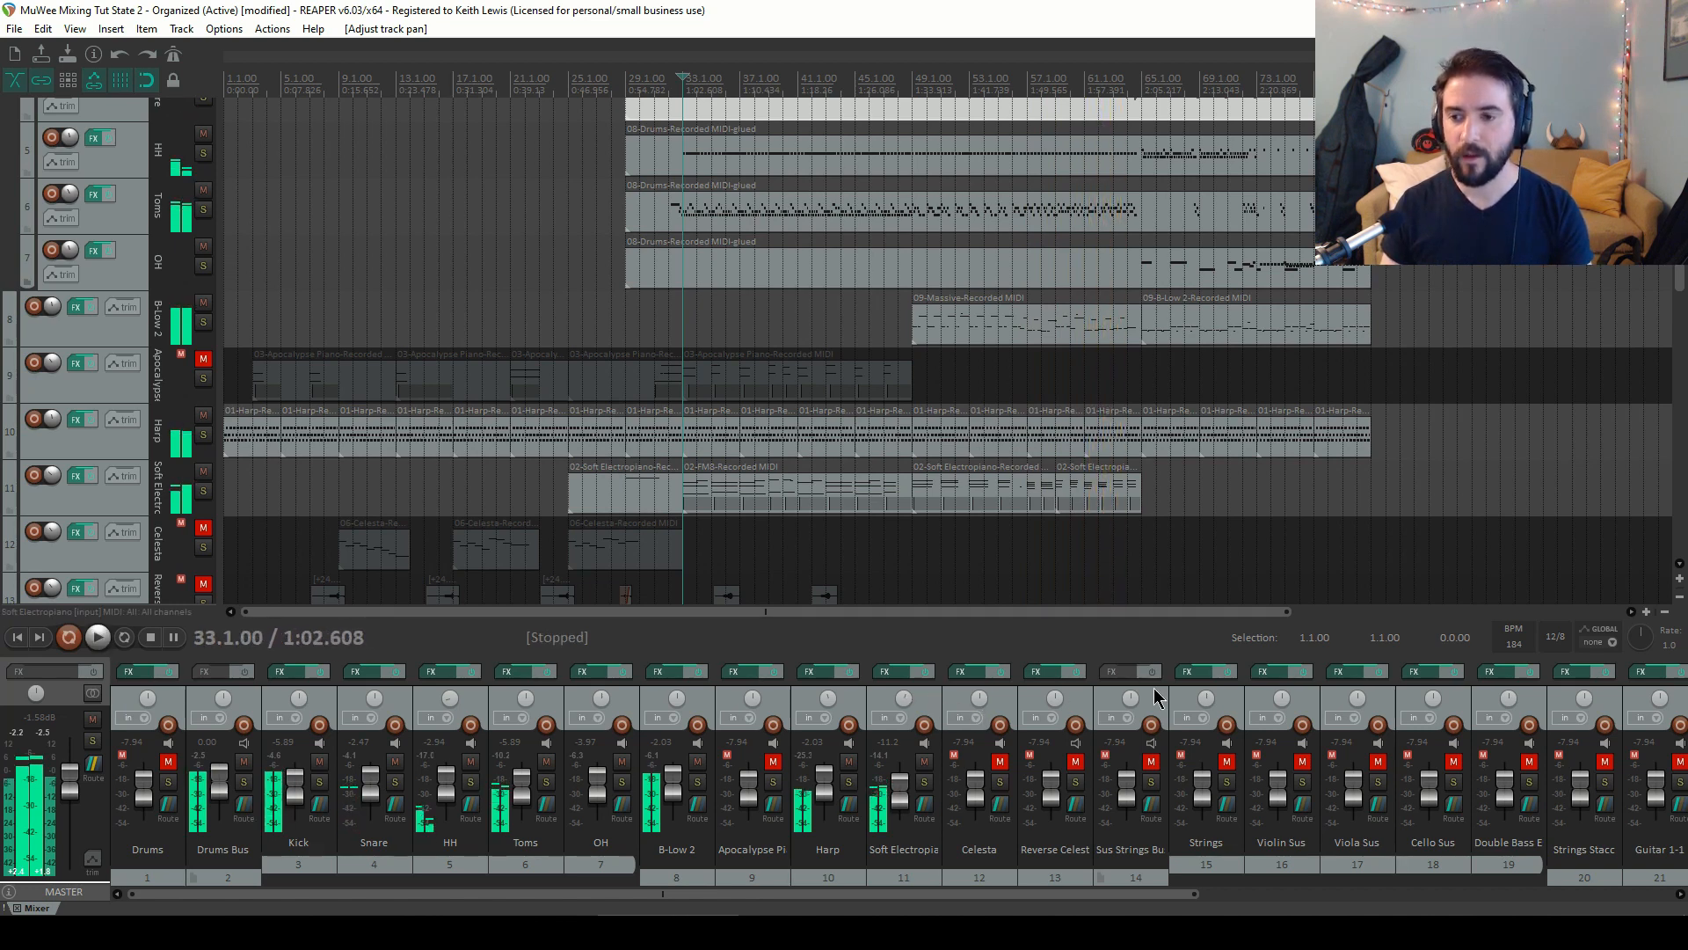
Scroll down through the track list to review the guitar tracks
left_click_drag(1678, 211, 1684, 413)
mouse_move(1683, 431)
left_mouse_down()
mouse_move(1681, 362)
mouse_move(1681, 398)
left_mouse_up()
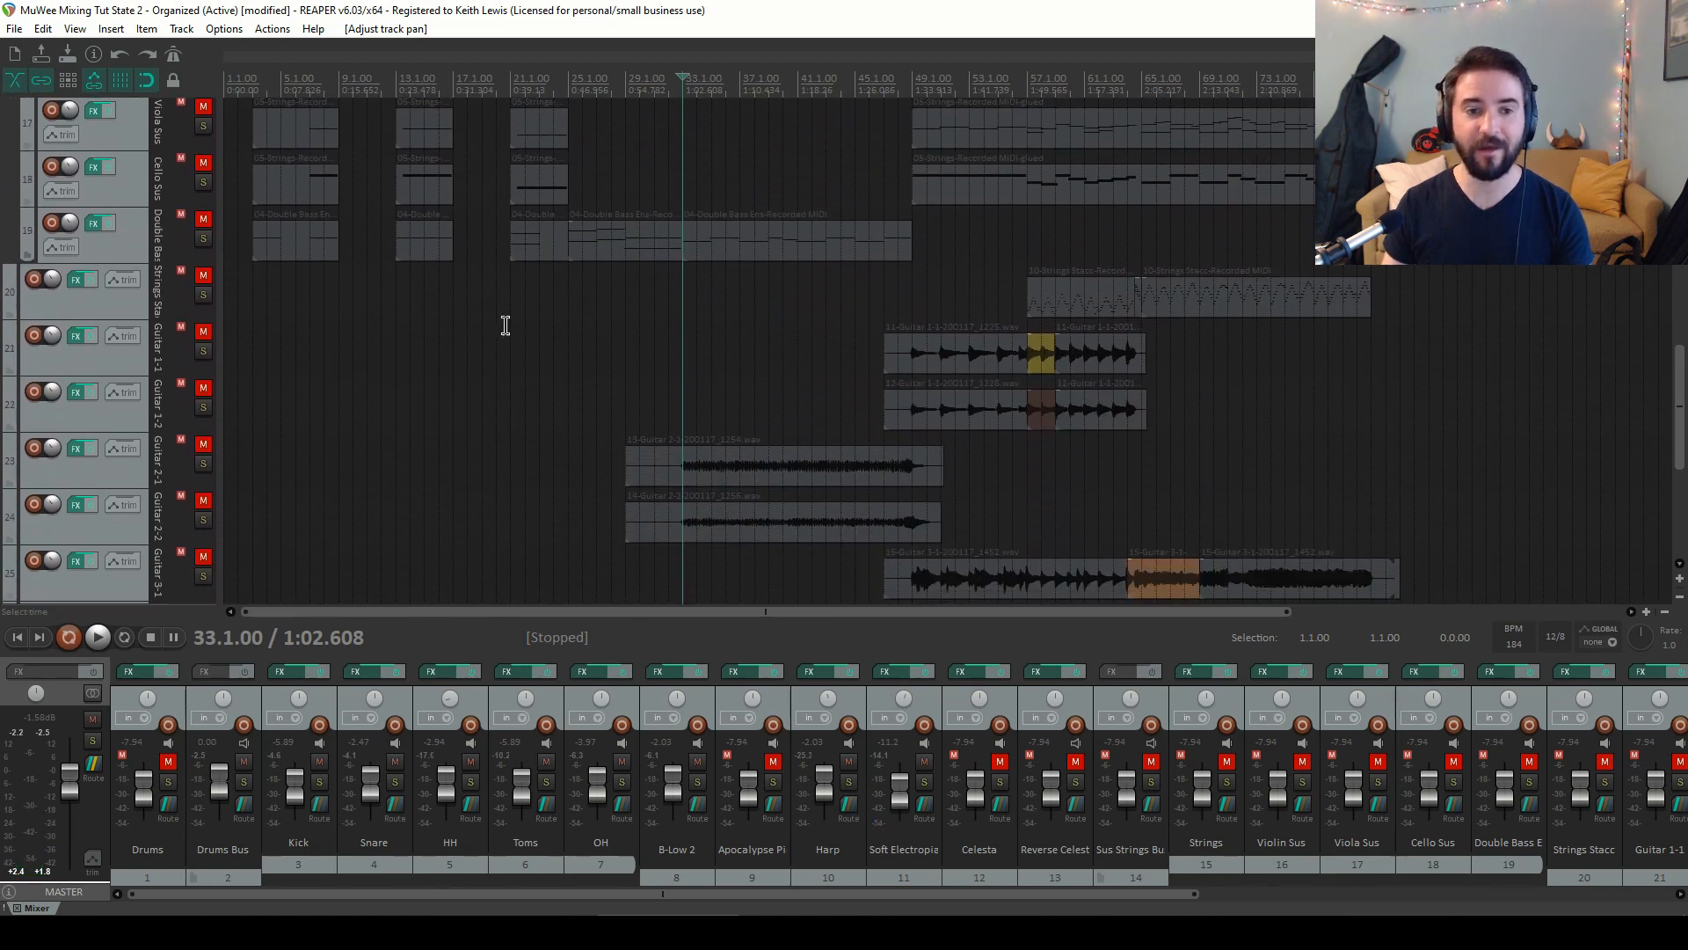
left_click(147, 374)
left_click_drag(1679, 354, 1681, 455)
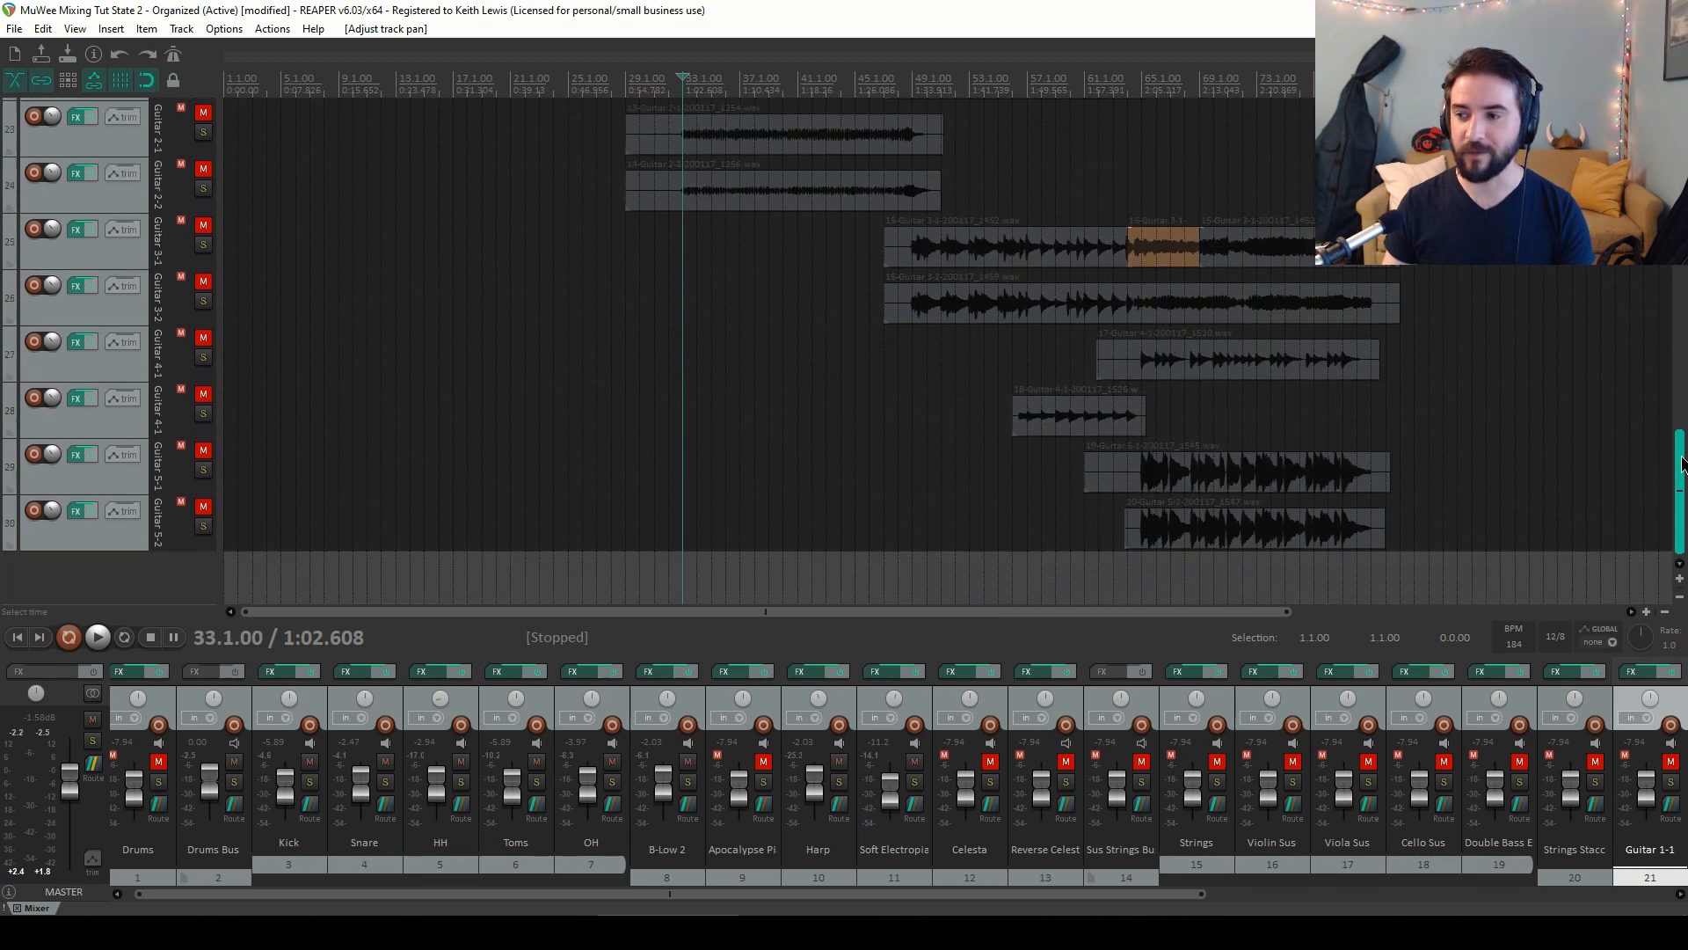
Move the block of guitar tracks, Guitar 1-1 through Guitar 5-2, up to sit directly after the Soft Electropiano track
left_click(75, 537, "shift")
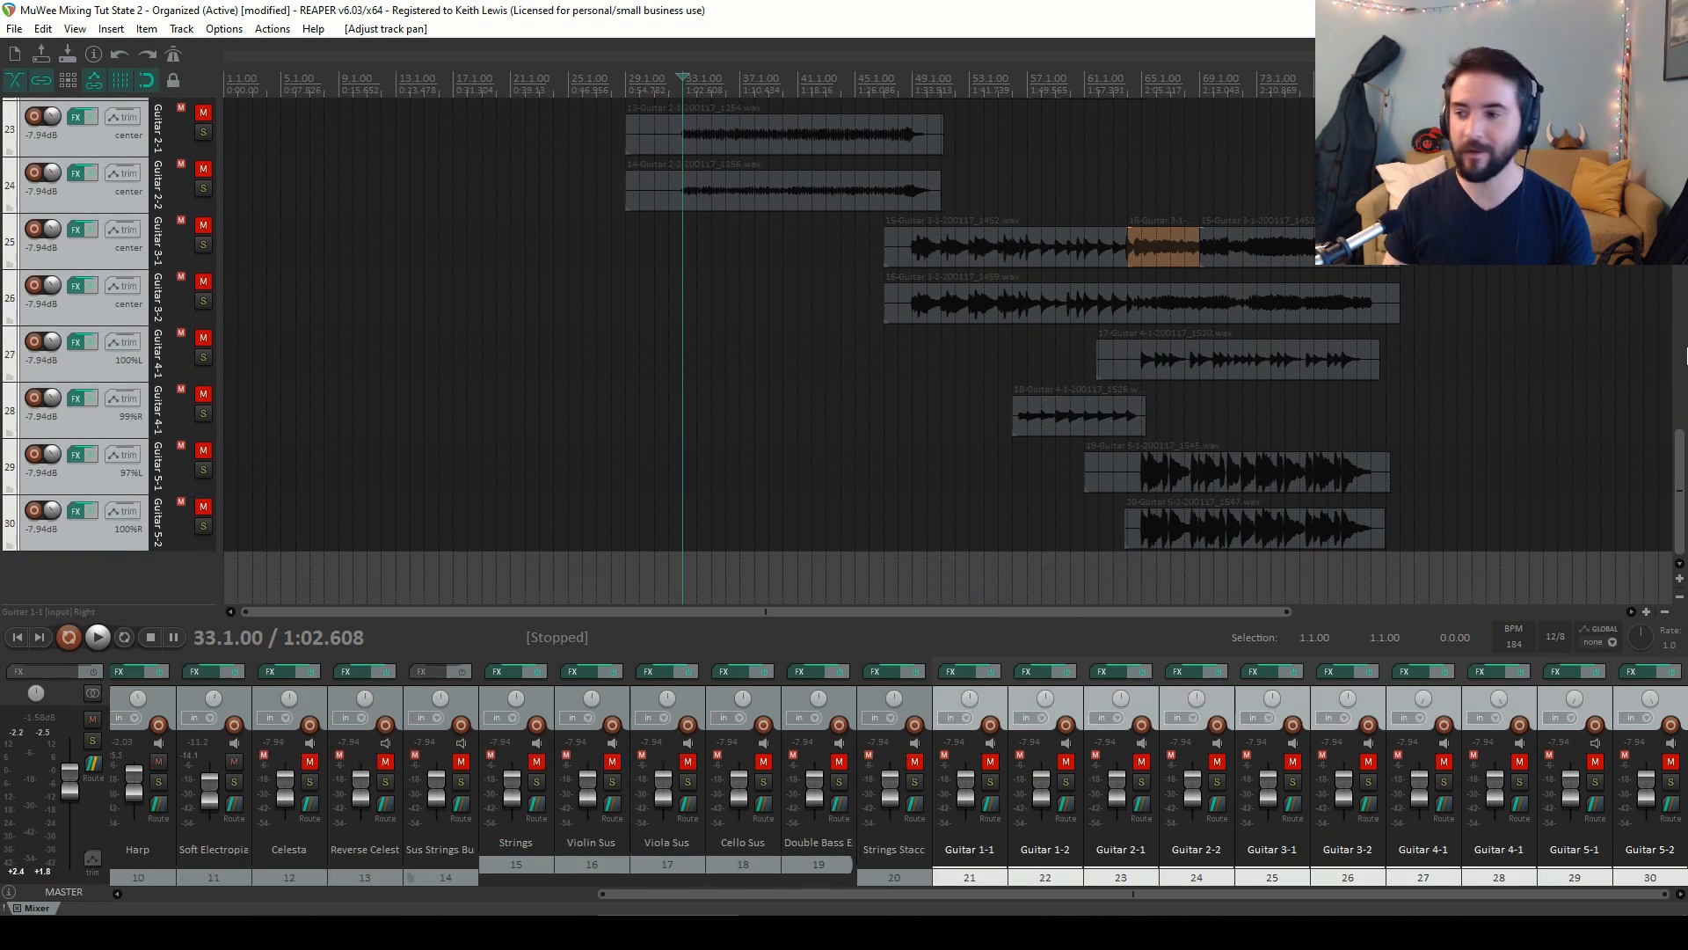
left_click_drag(1680, 449, 1678, 318)
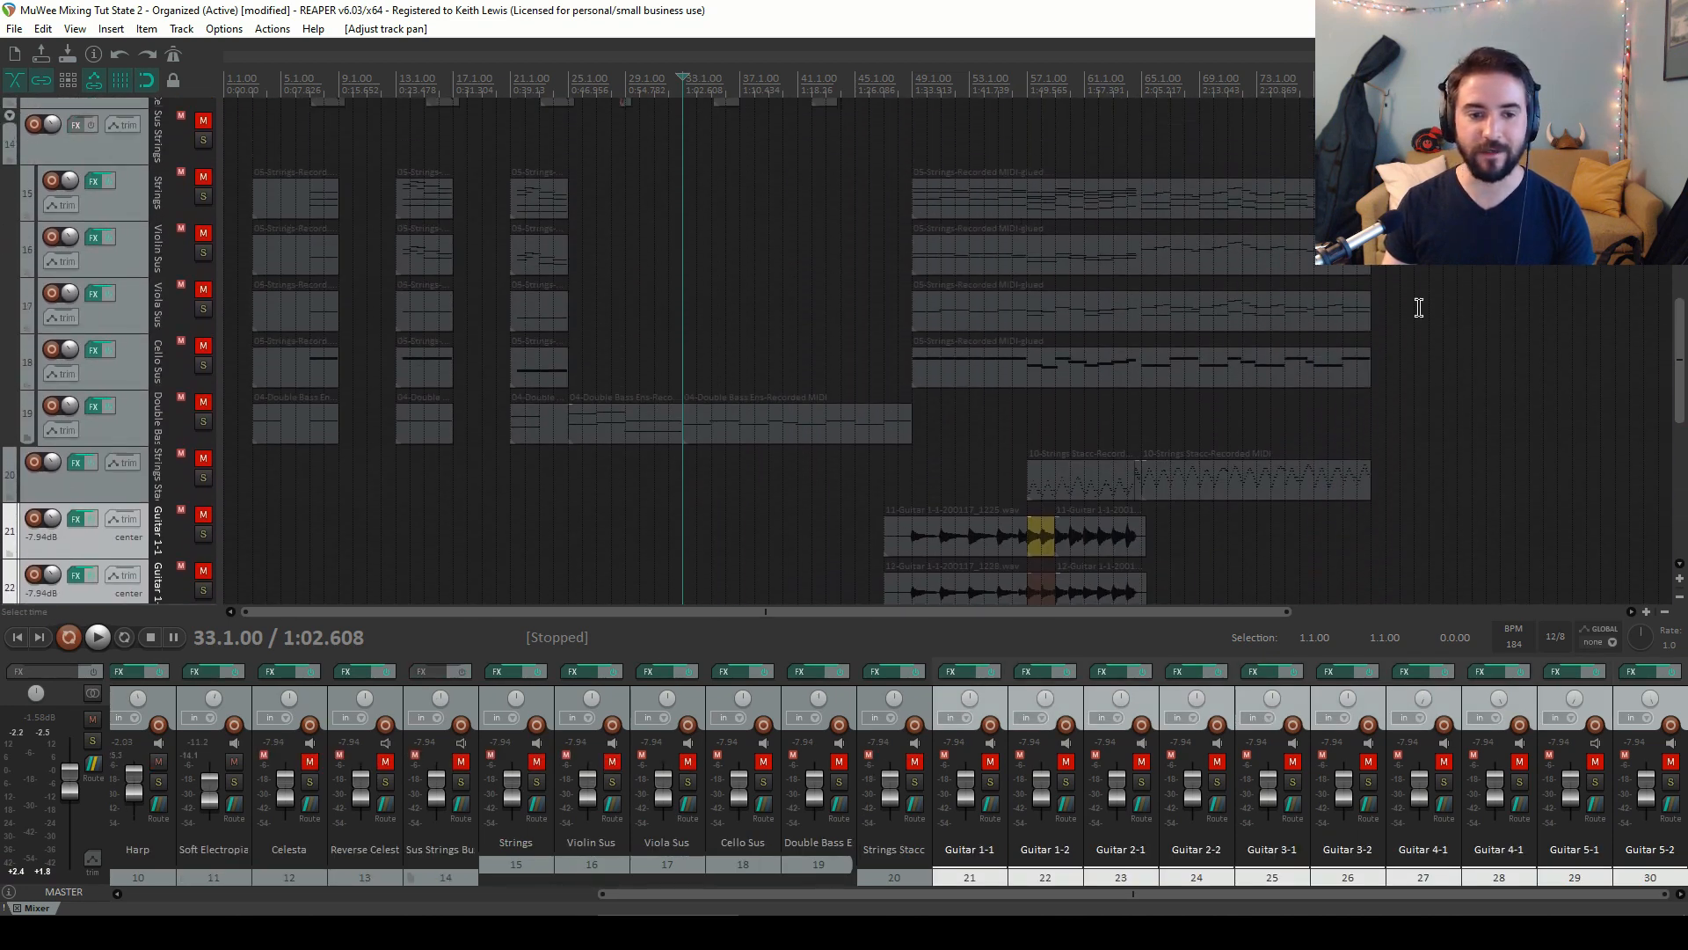
left_click_drag(112, 552, 82, 230)
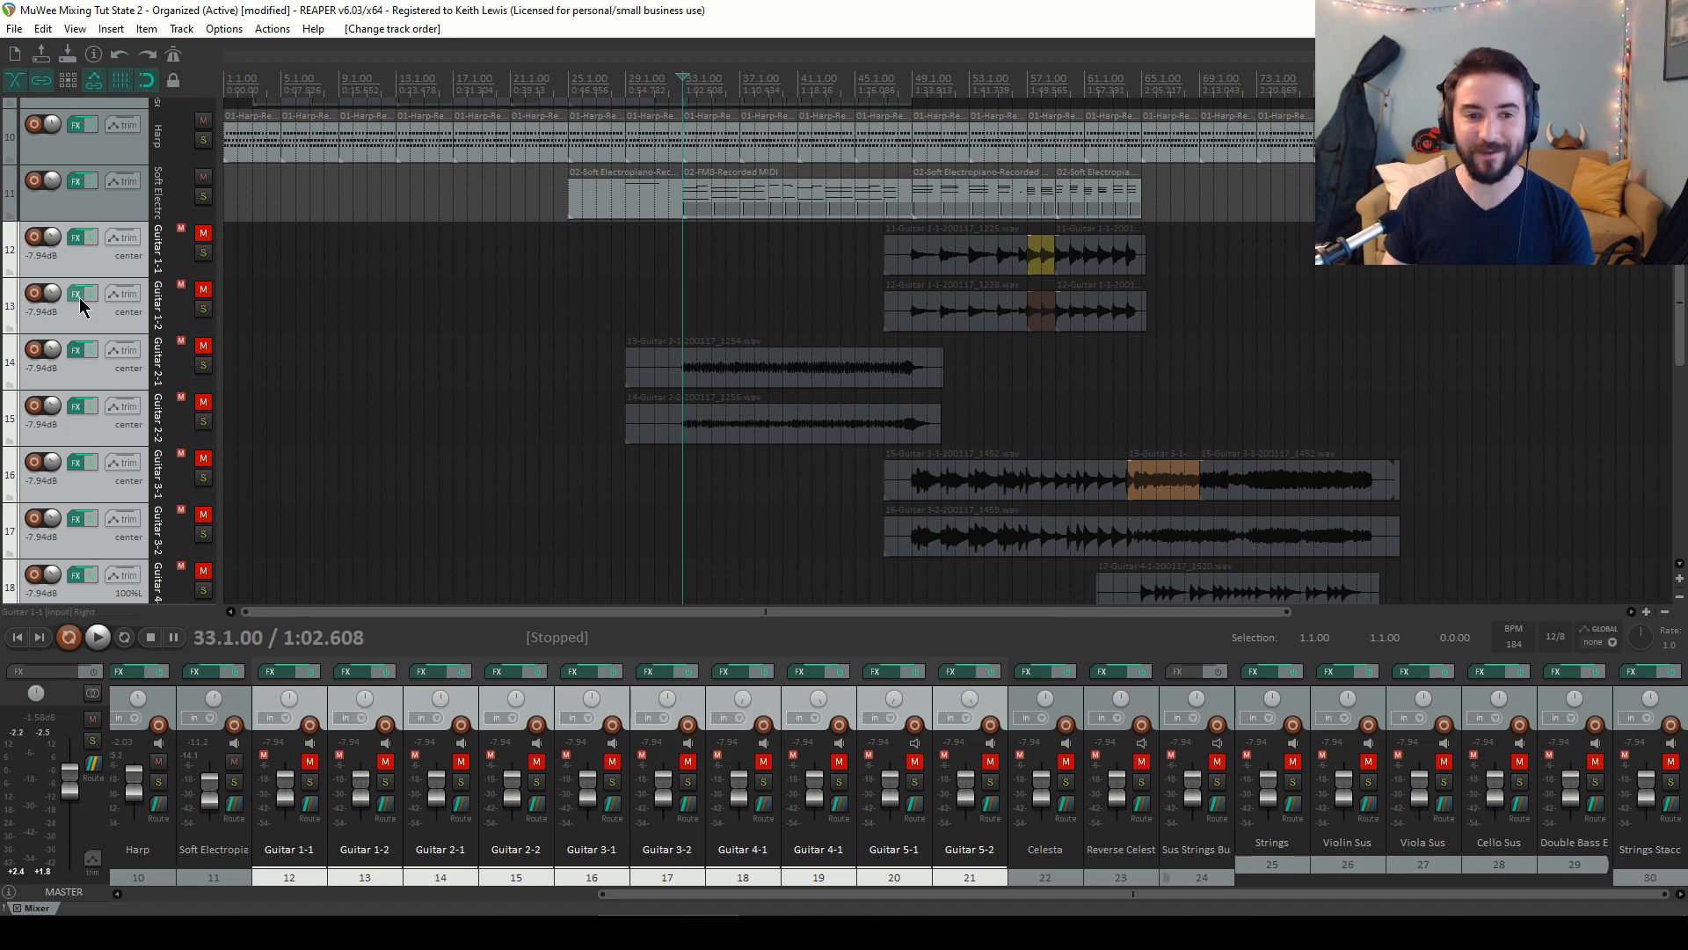
Unmute the Guitar 1-1 and Guitar 1-2 tracks
left_click(144, 268)
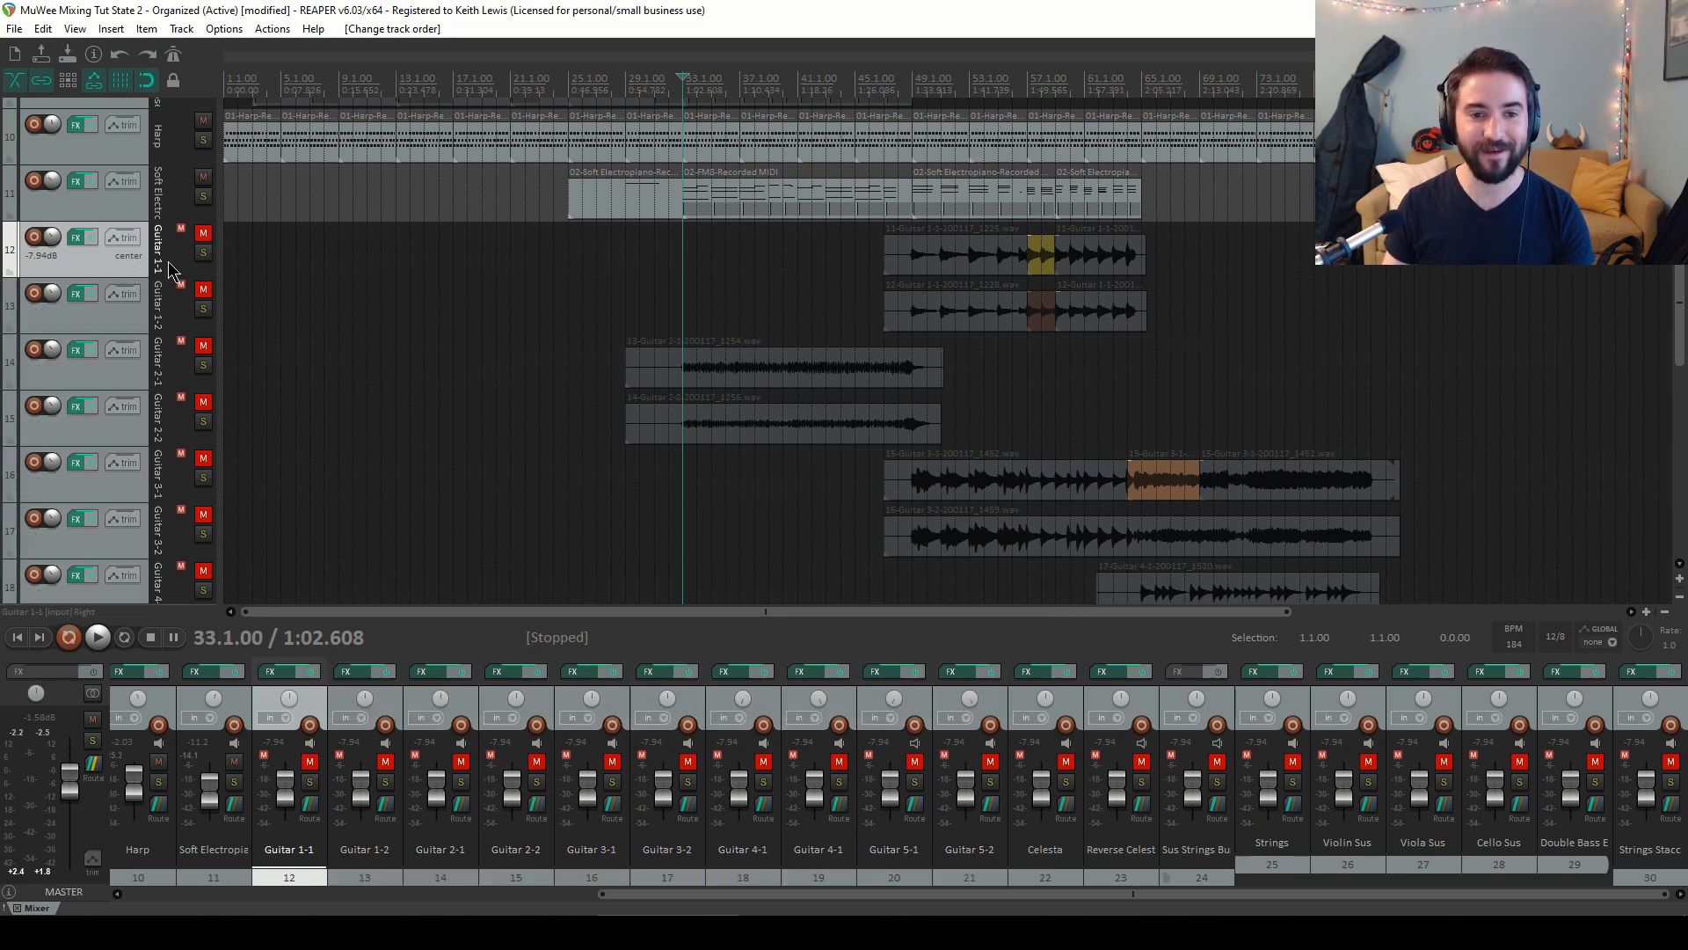
left_click(207, 235)
left_click(209, 235)
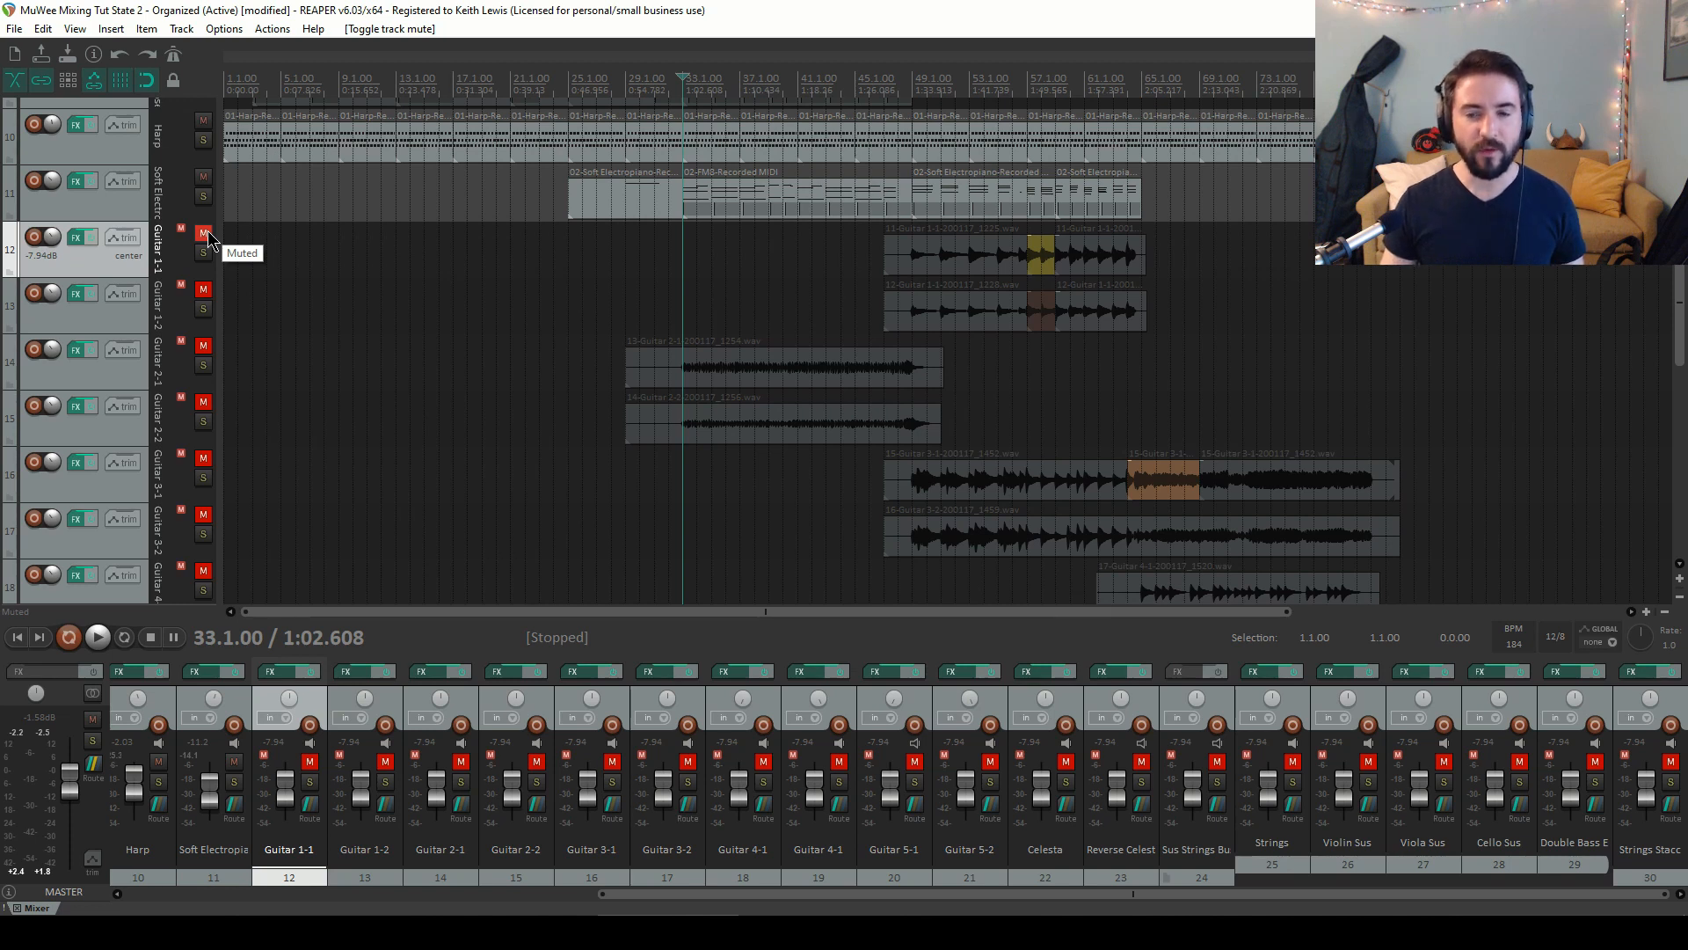
left_click(206, 235)
left_click(203, 290)
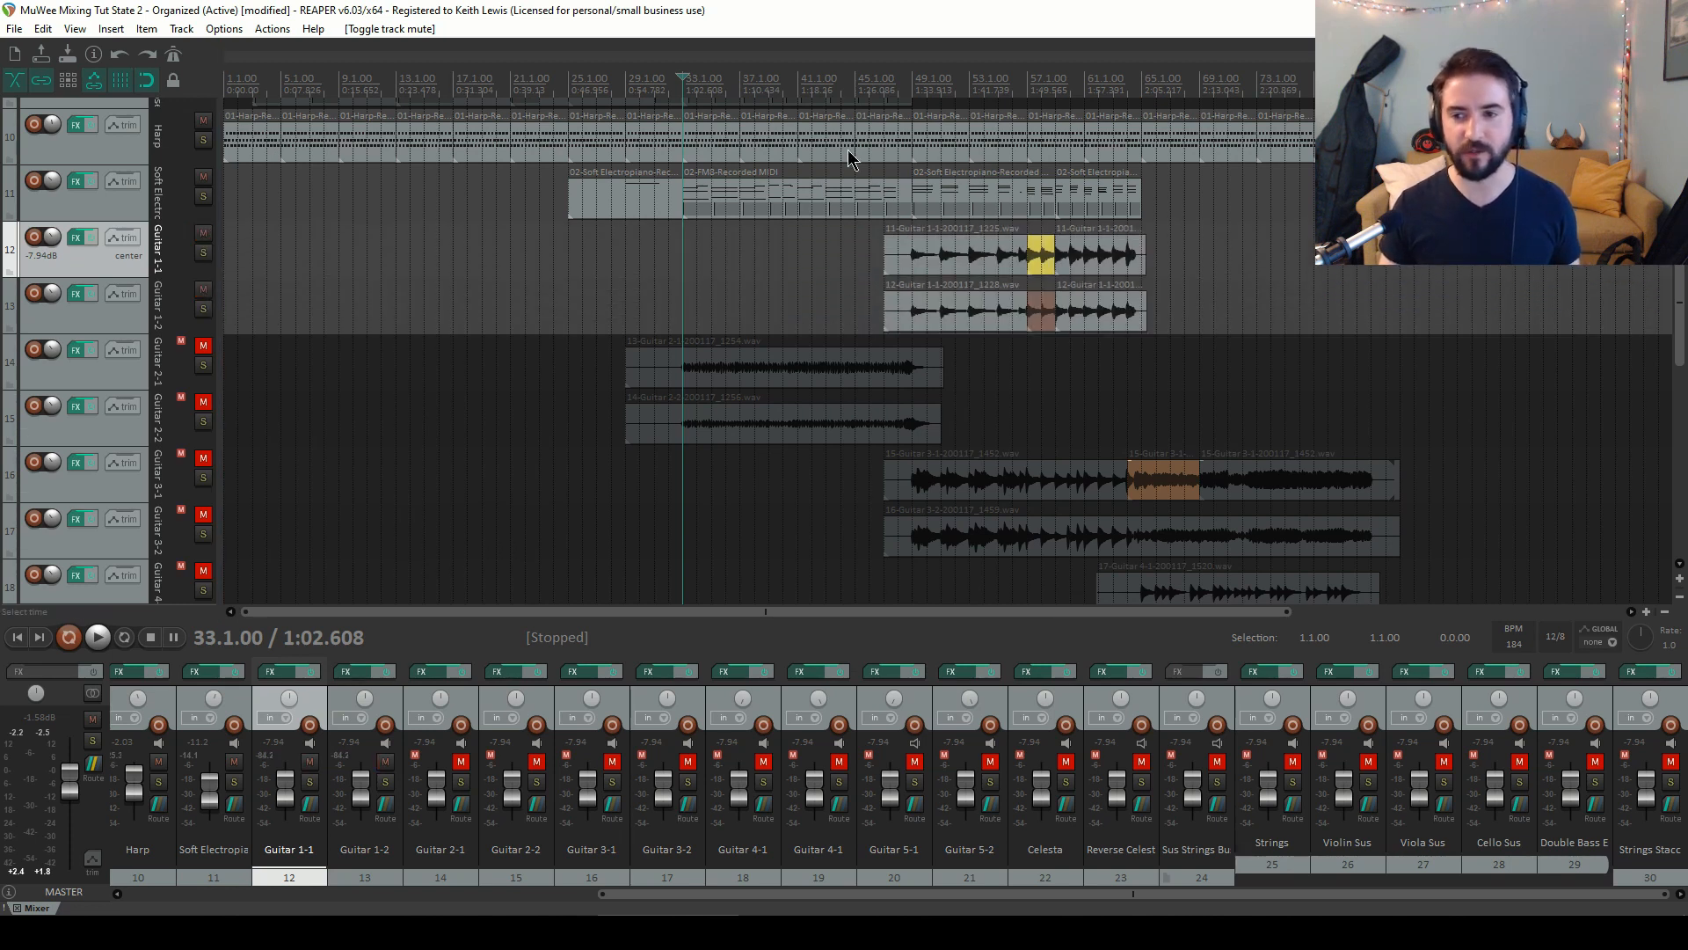
Play from bar 49 and lower Guitar 1-1 and Guitar 1-2 together to about -21.8 dB, then stop playback
left_click(910, 84)
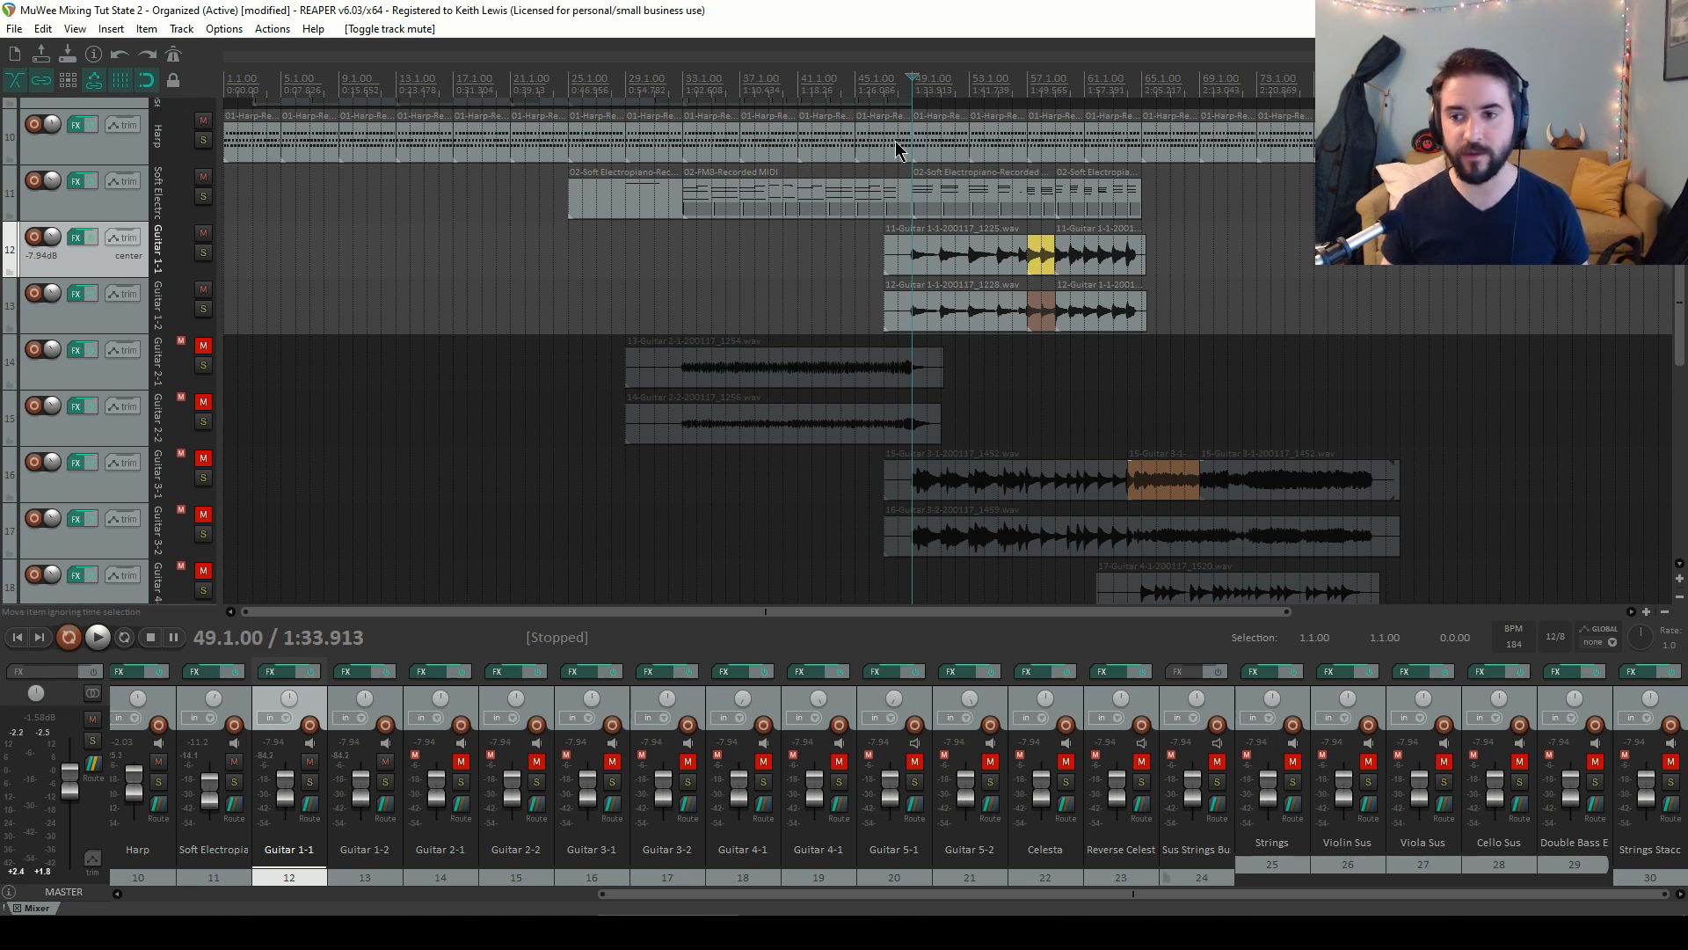
left_click(864, 80)
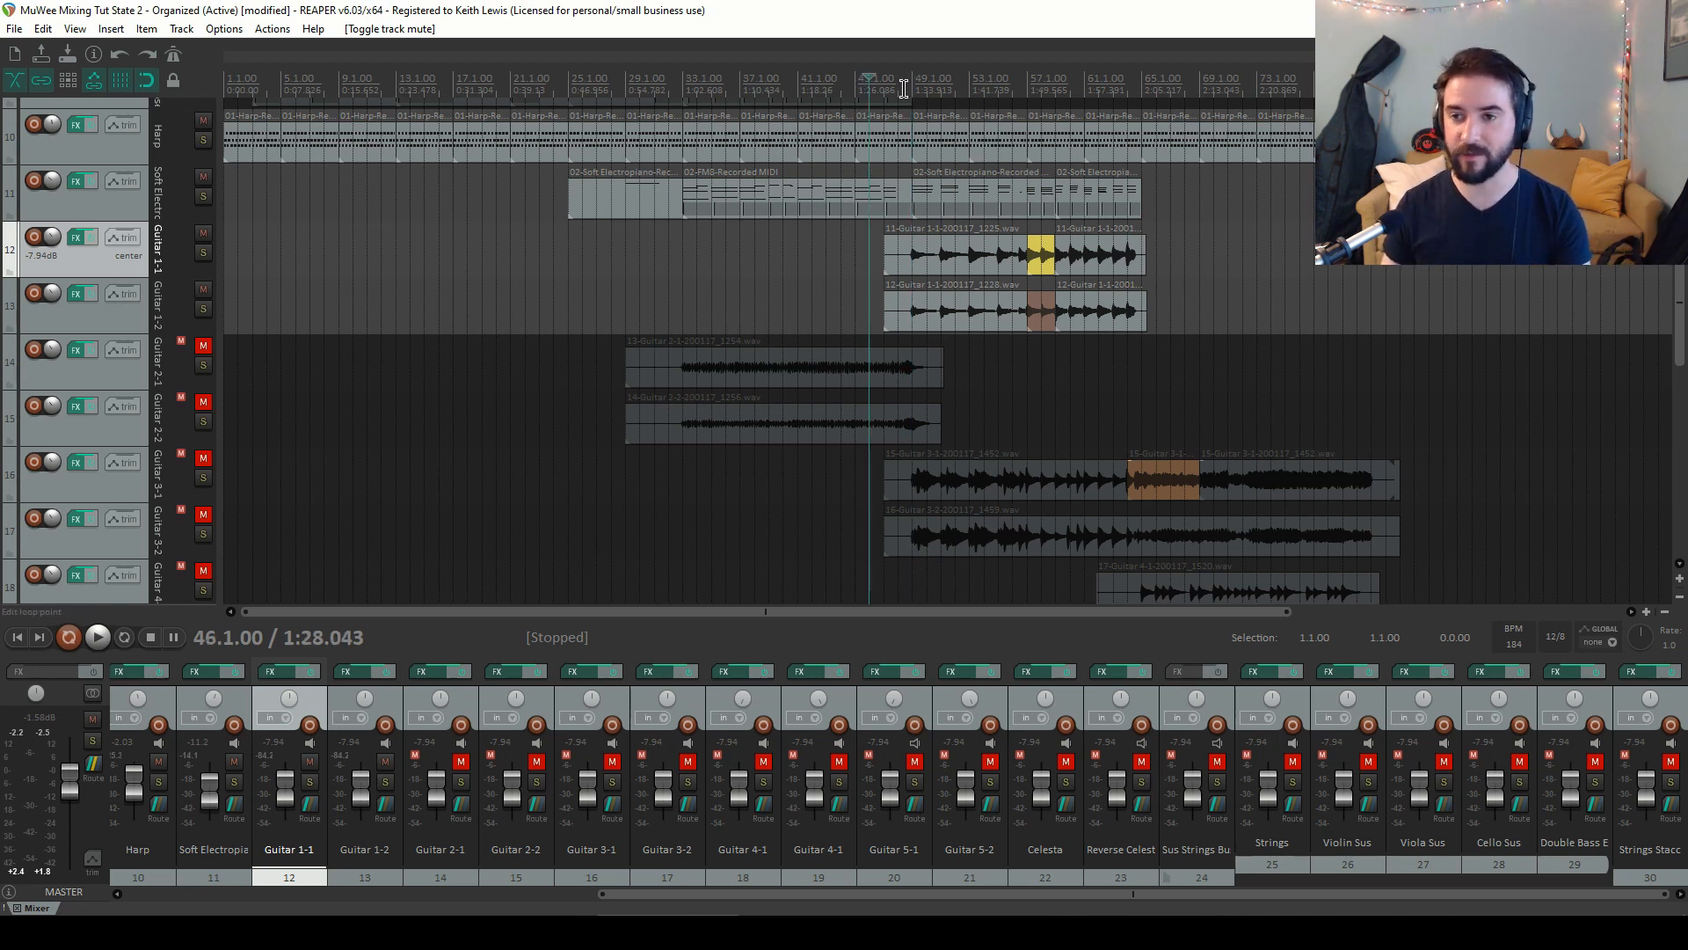
left_click(913, 89)
key("space")
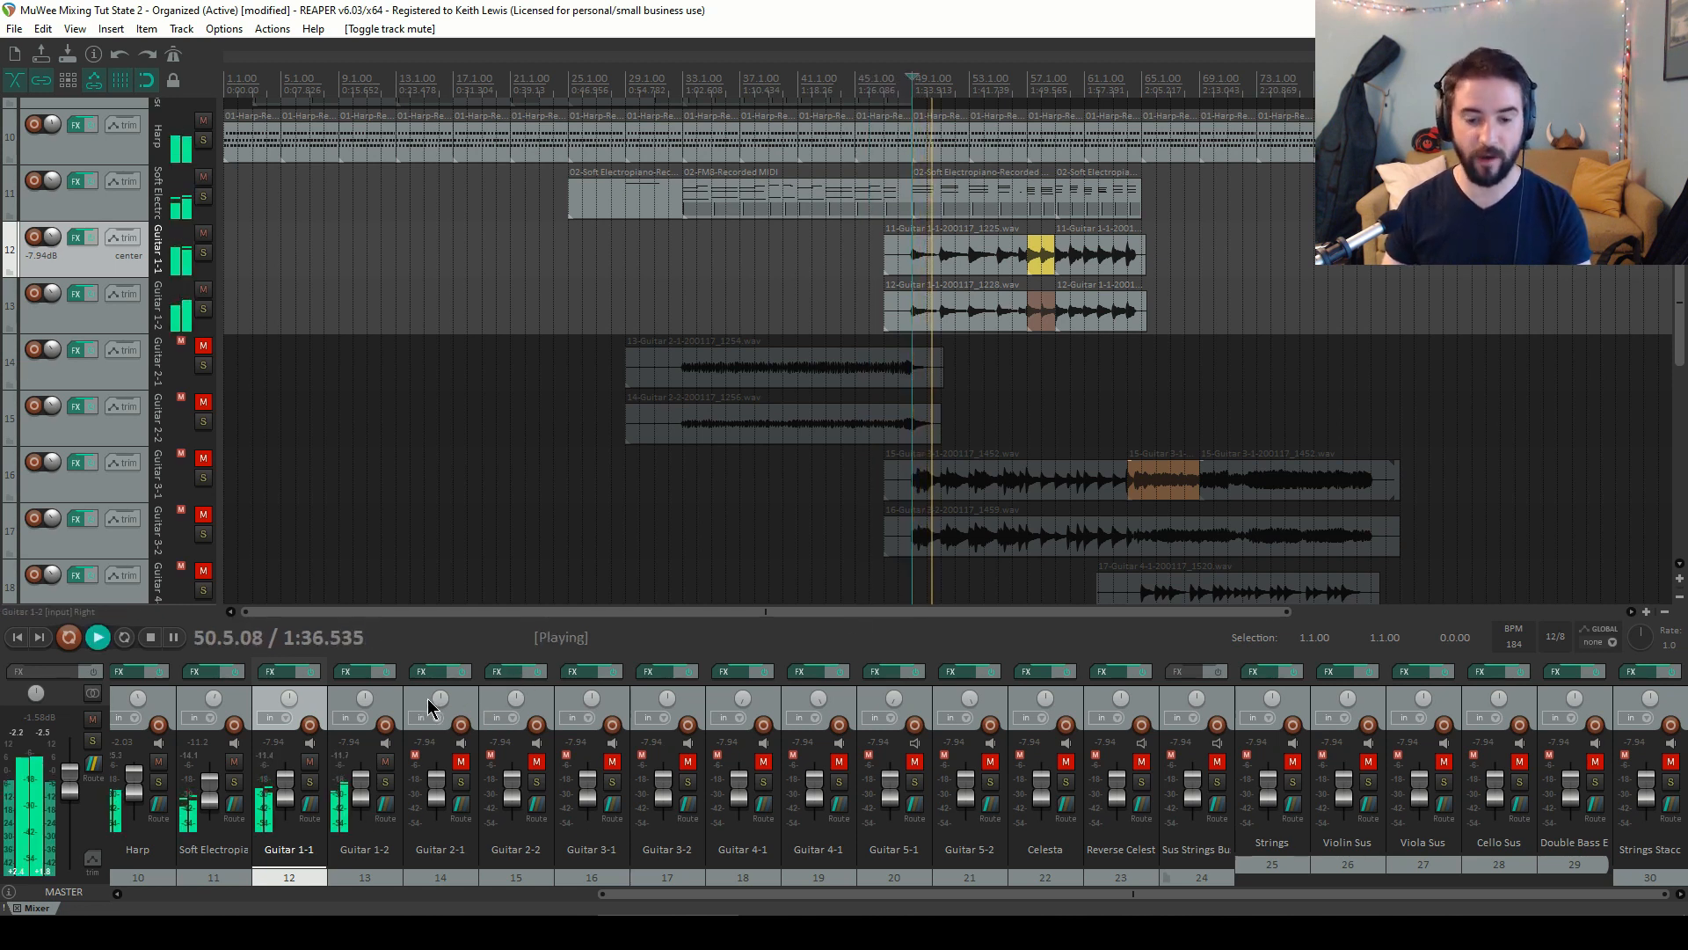
left_click(336, 705, "ctrl")
left_click_drag(360, 778, 360, 803)
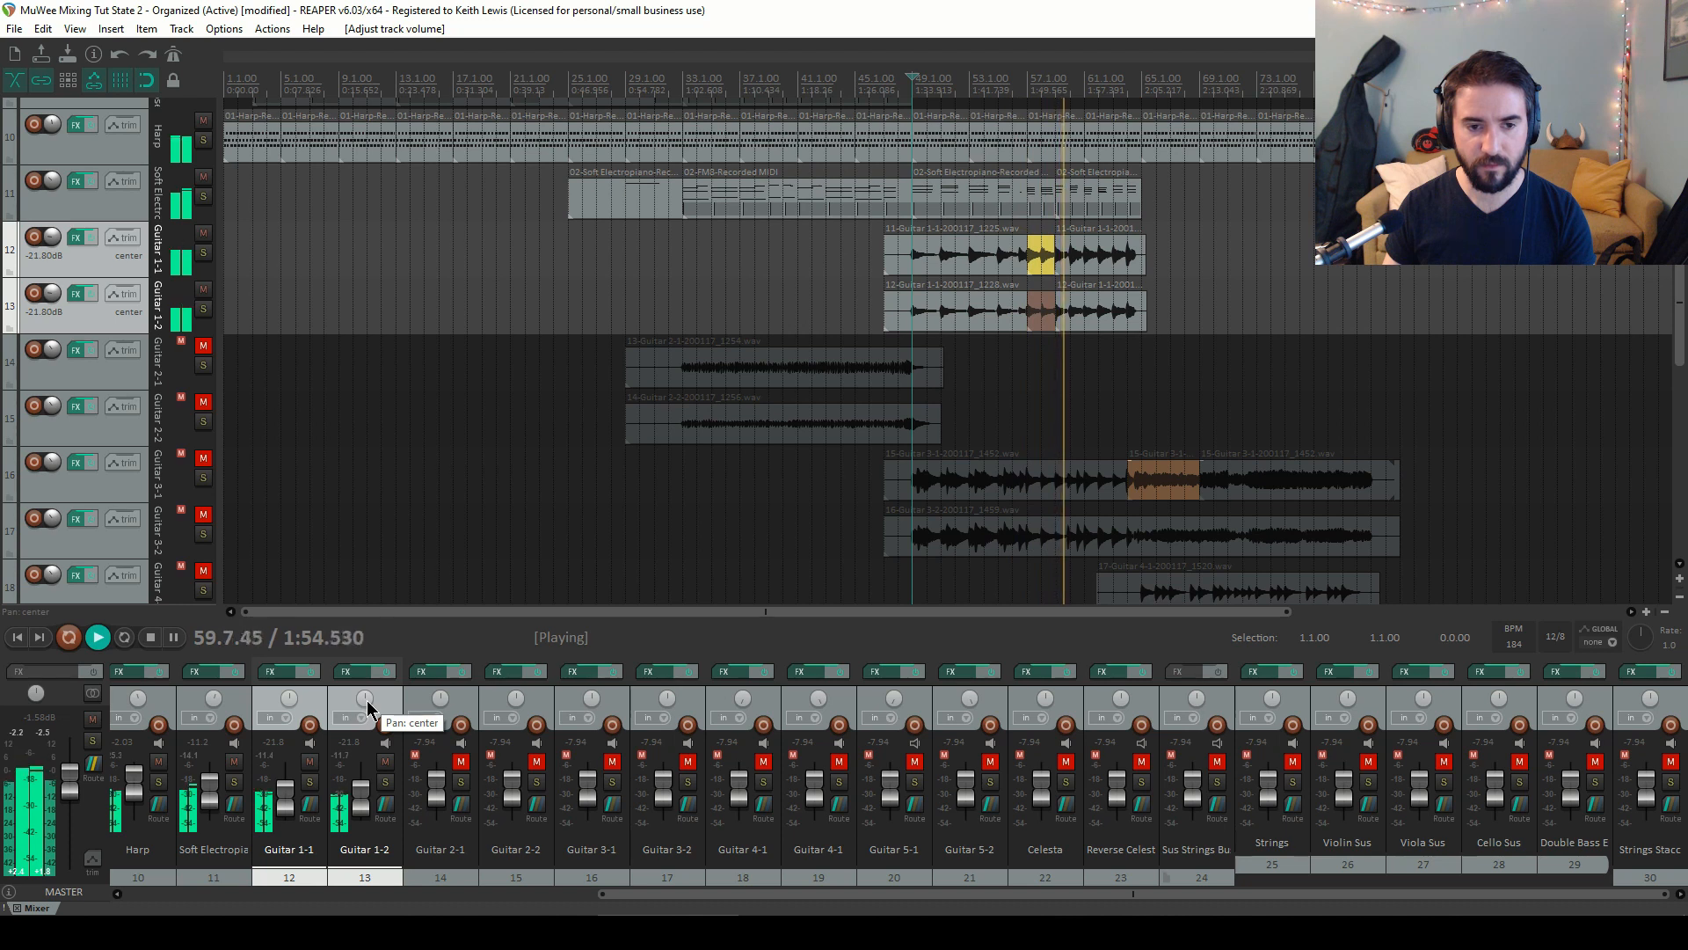
key("space")
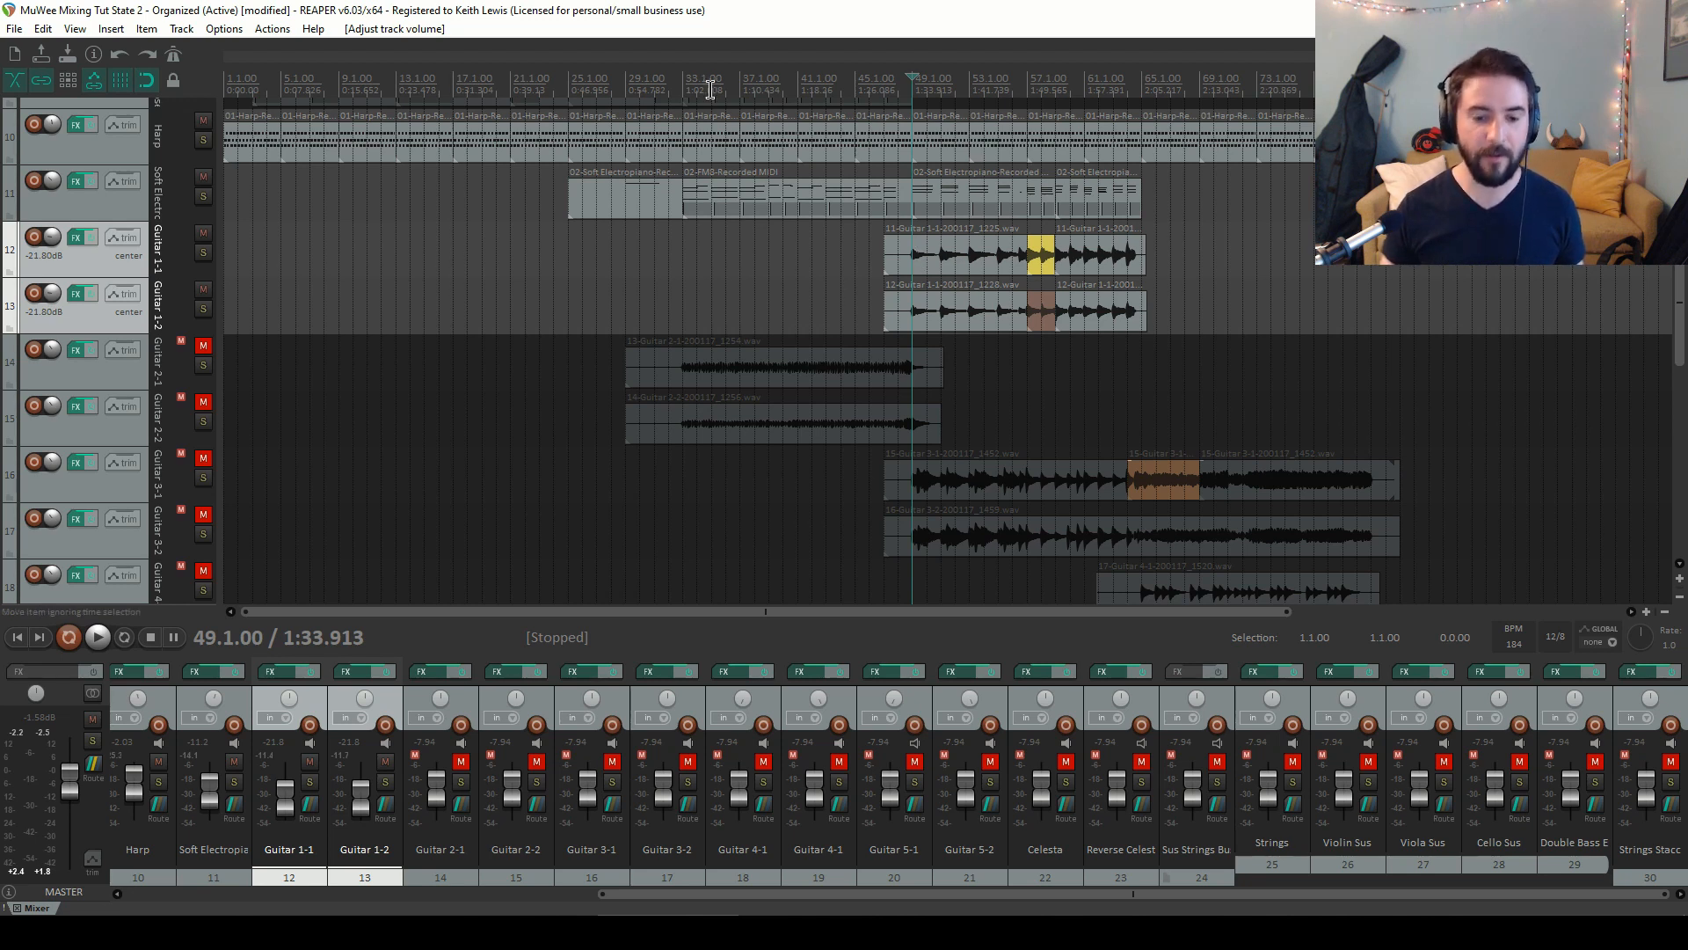
Set the Soft Electropiano track's pan to about 28% right
left_click_drag(833, 893, 734, 881)
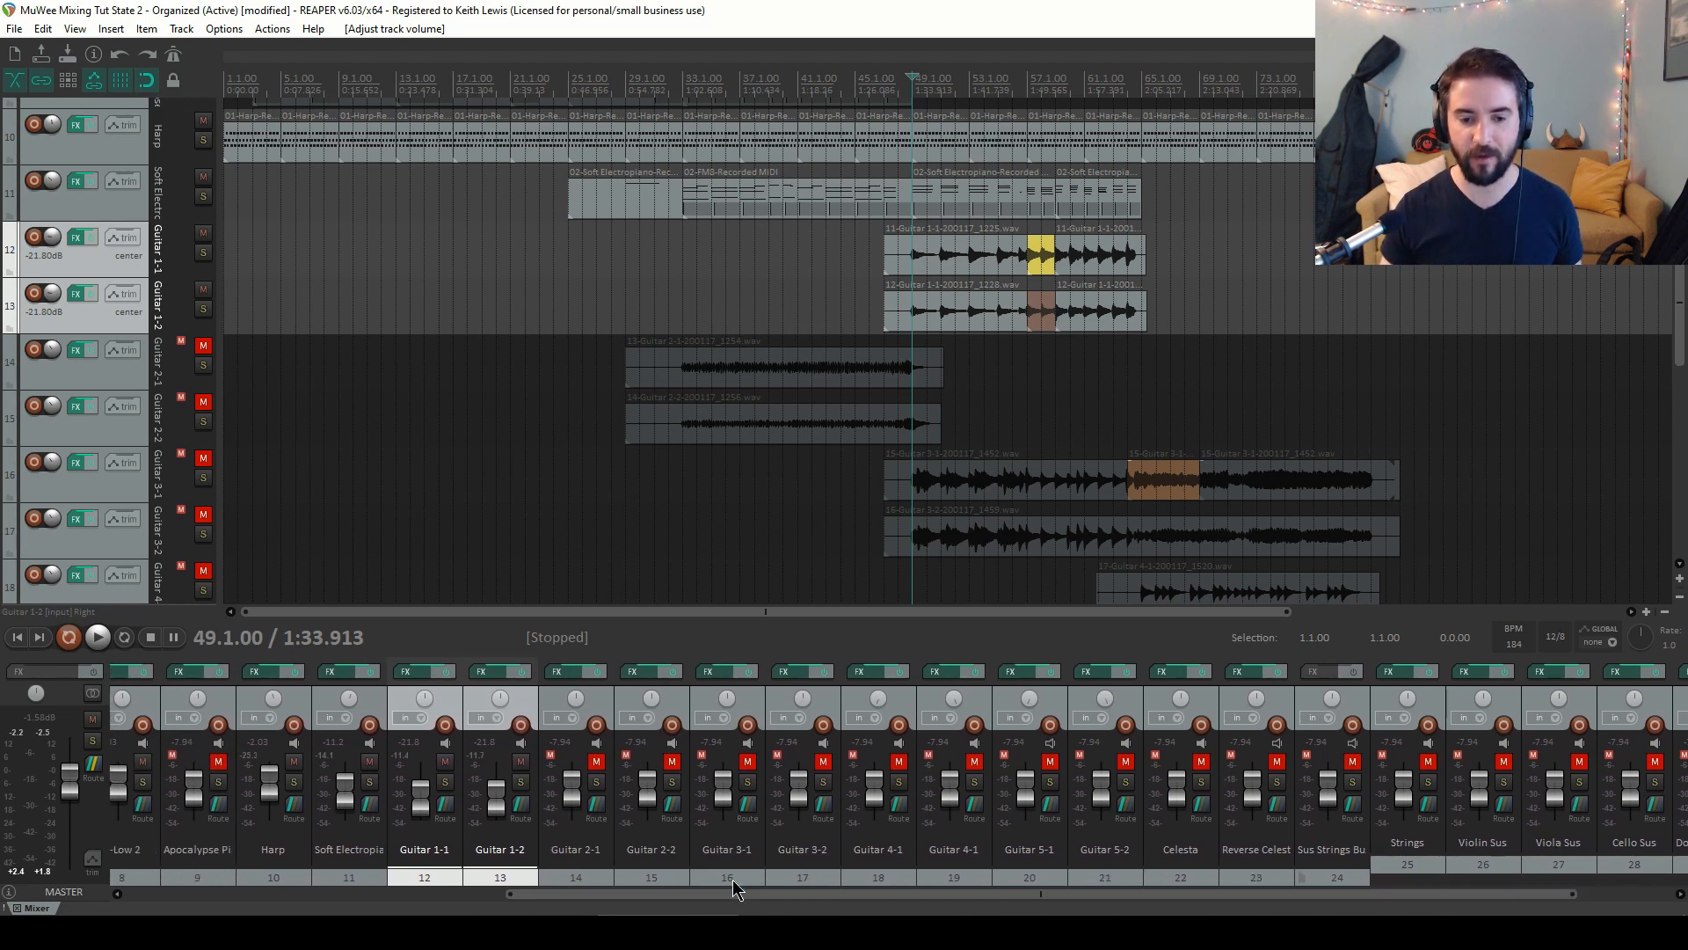
left_click(313, 705)
left_click(293, 693)
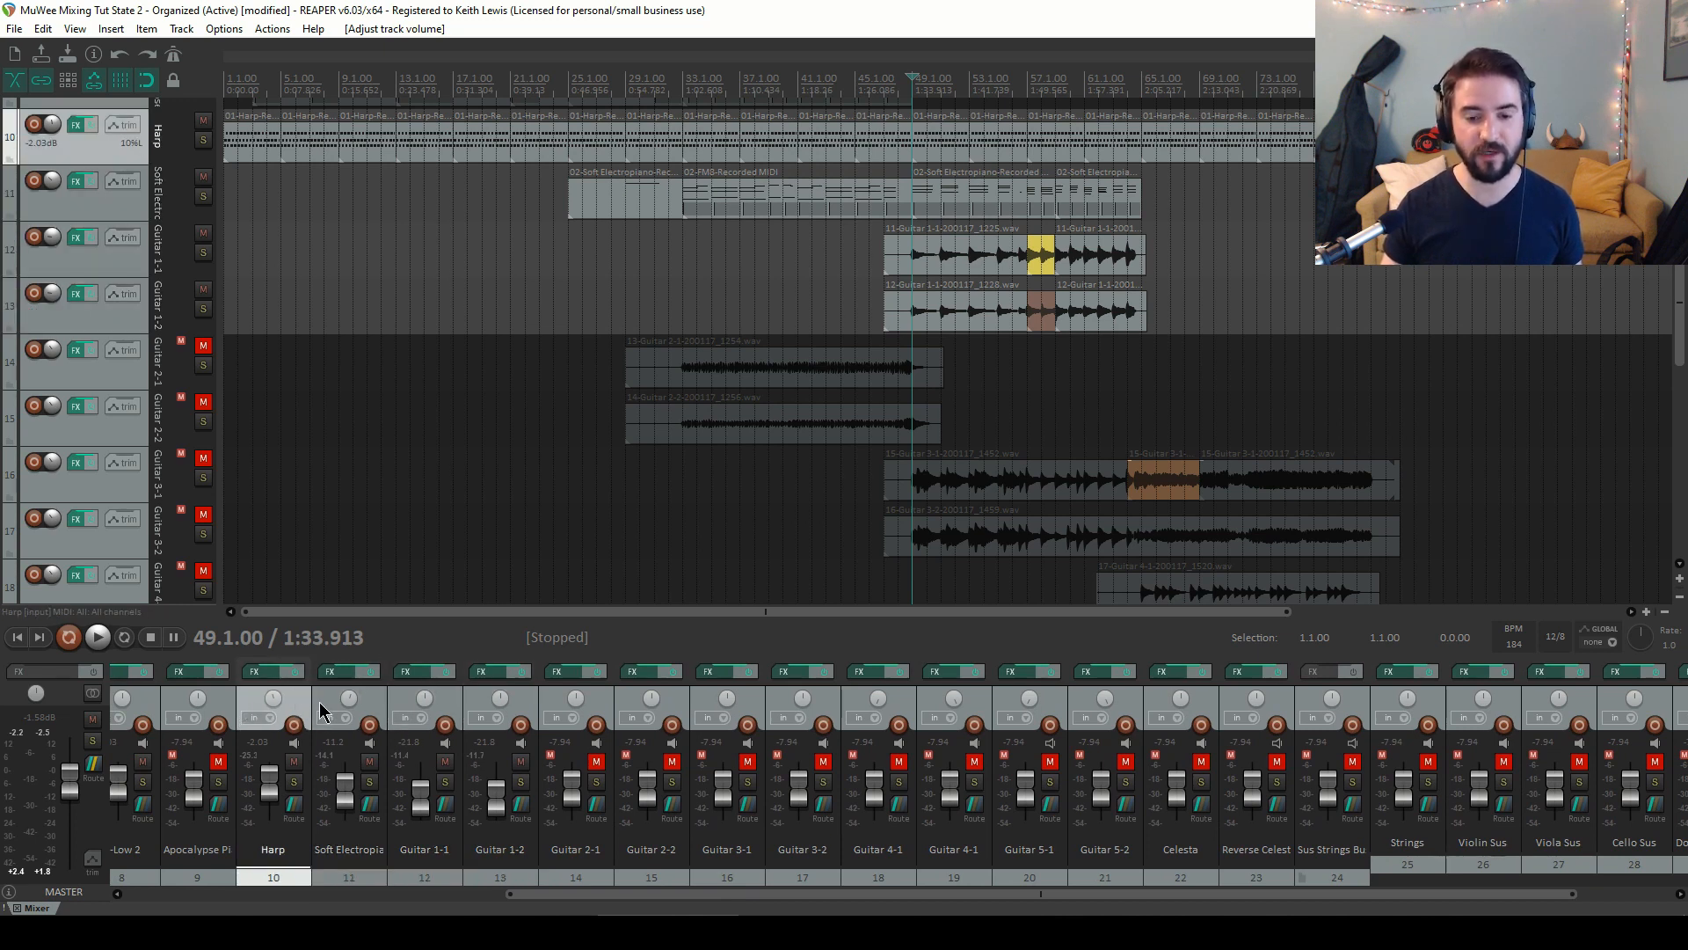
left_click(365, 704)
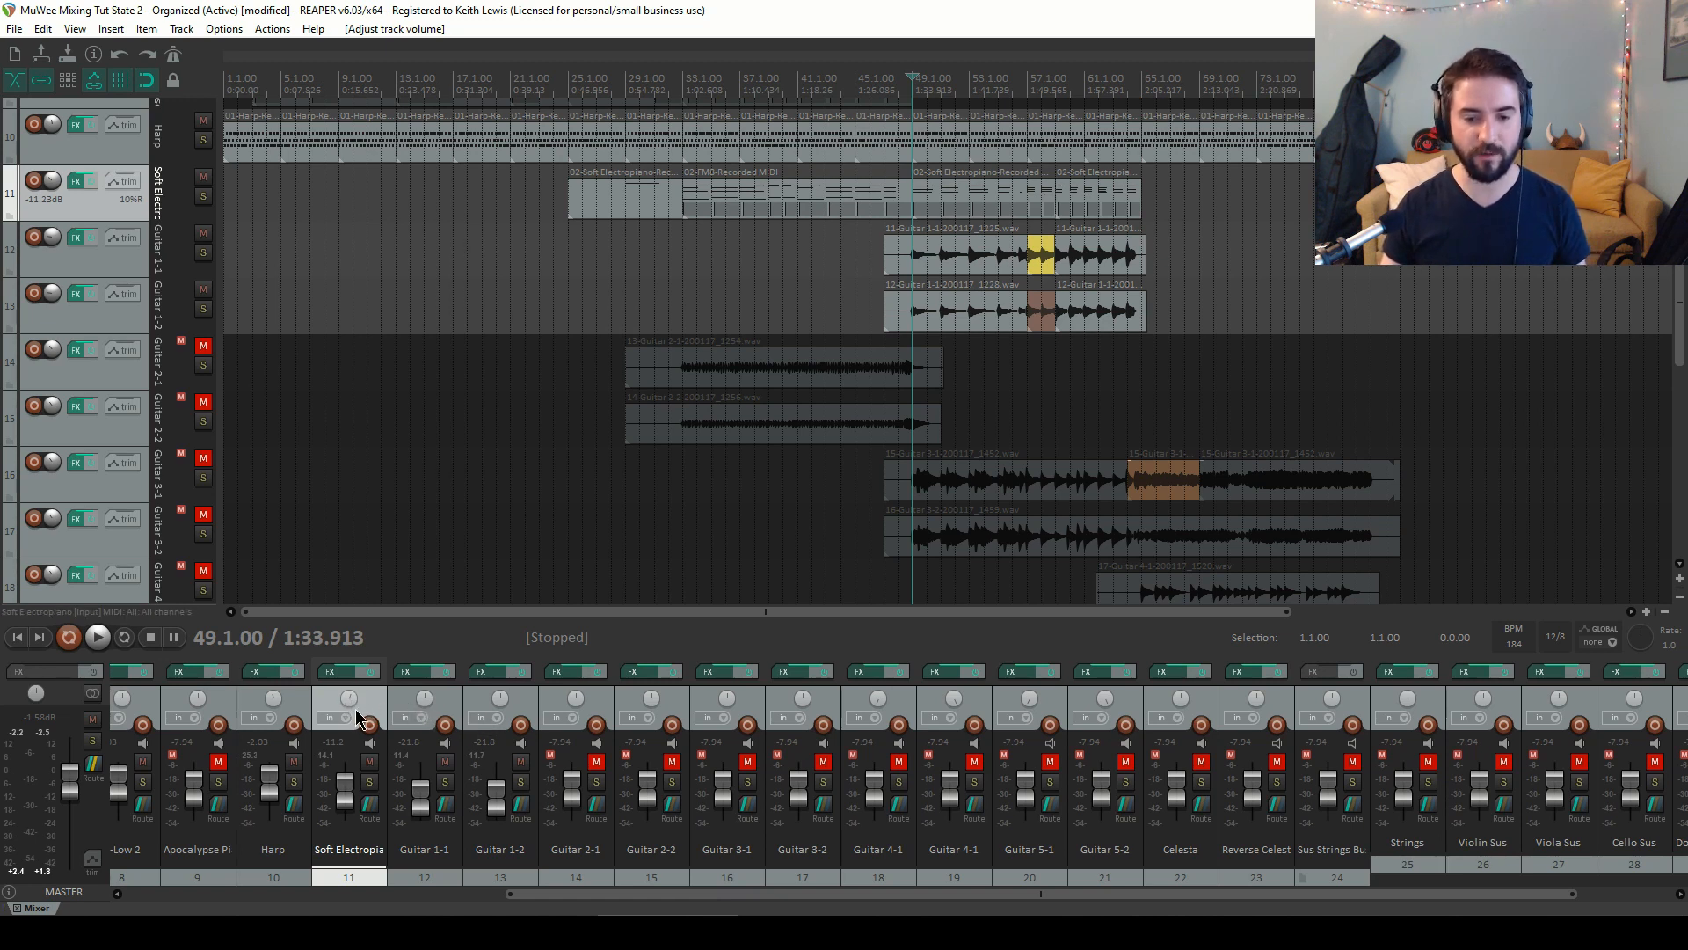
left_click_drag(349, 703, 350, 700)
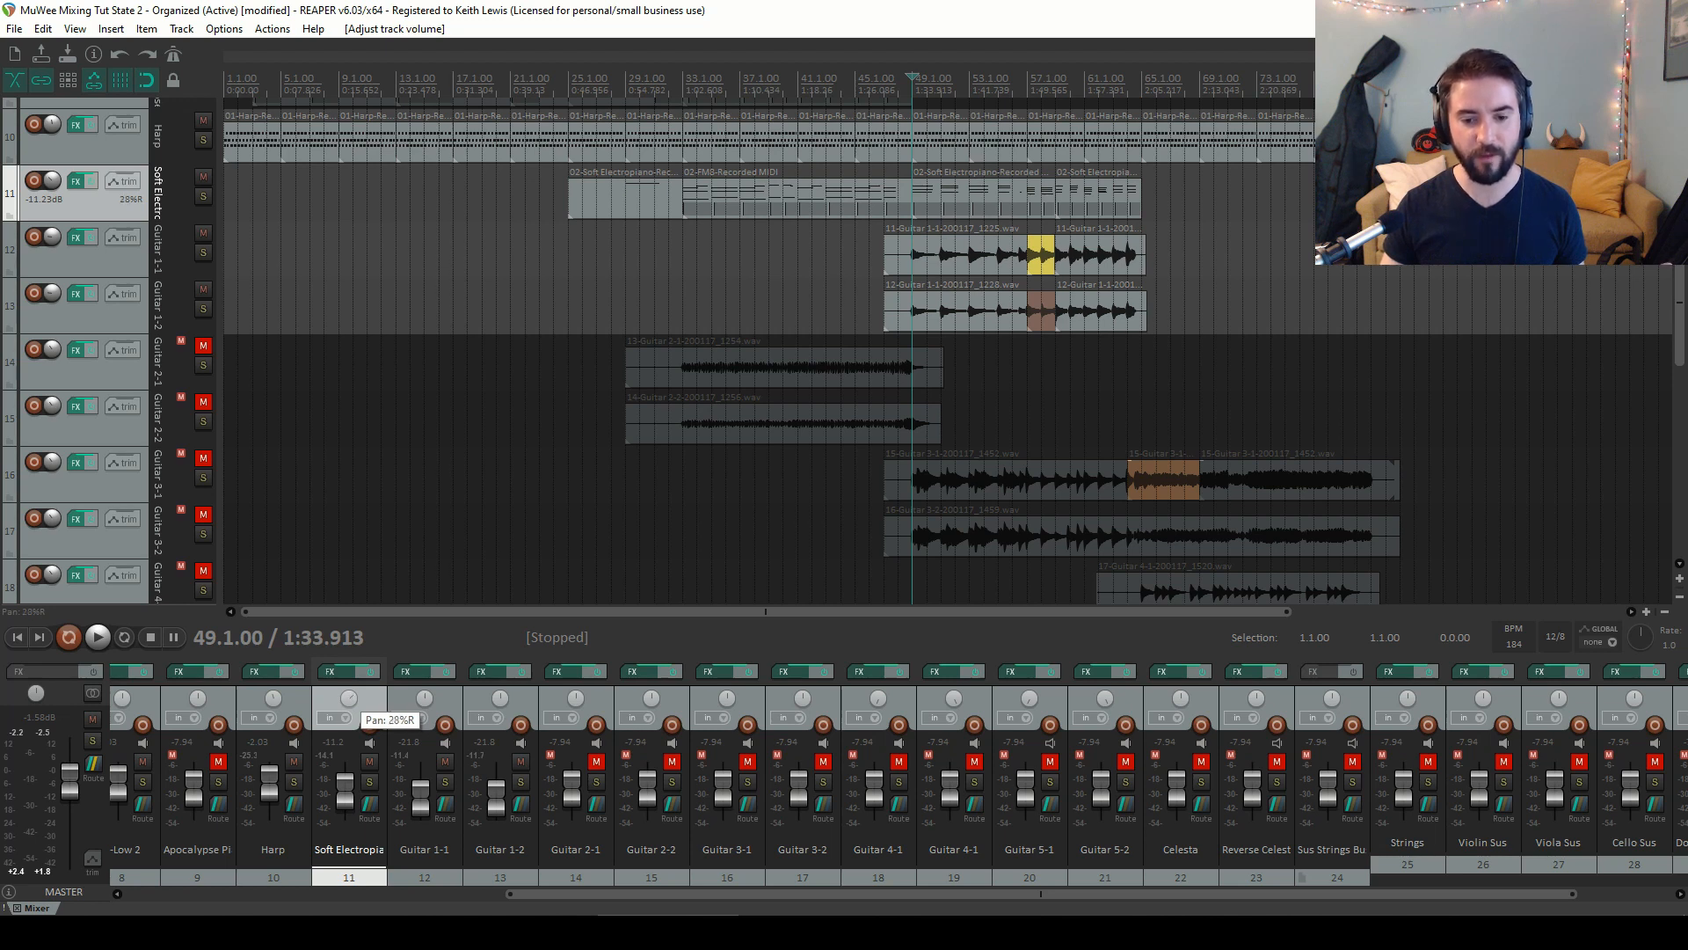
Select Guitar 1-1 and Guitar 1-2 and pan them together to about 30%
left_click(453, 703)
left_click(492, 705, "ctrl")
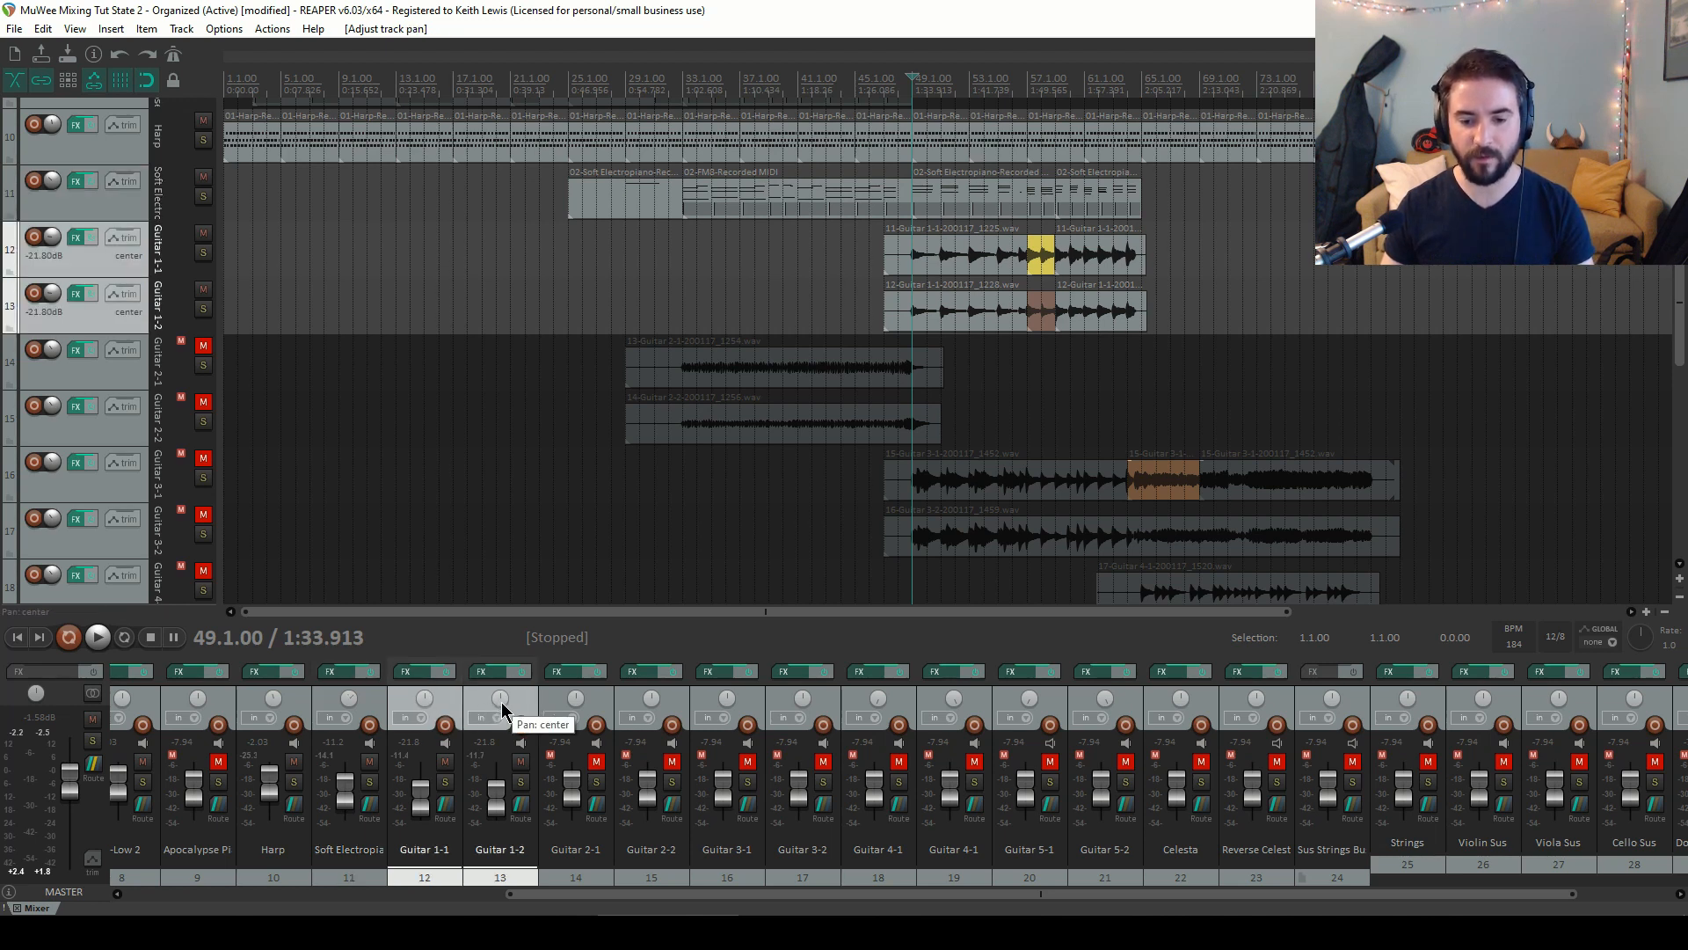
left_click_drag(502, 708, 502, 722)
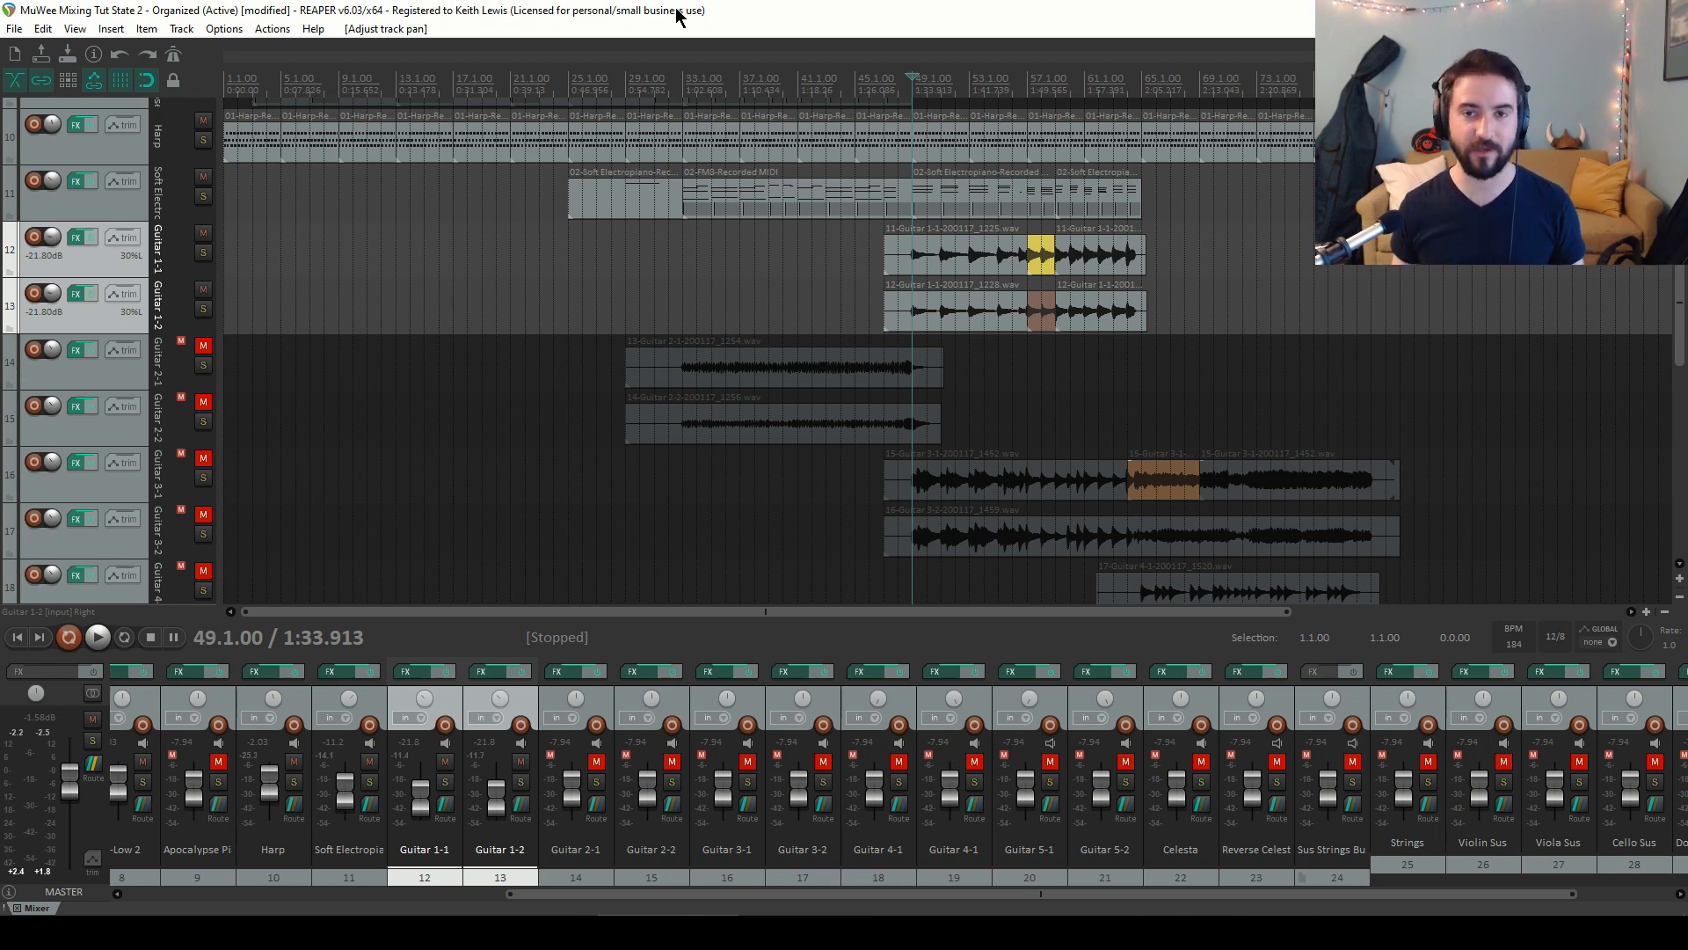
Play the song and raise the Soft Electropiano volume to about -8.0 dB, then stop playback
key("v")
key("space")
key("v")
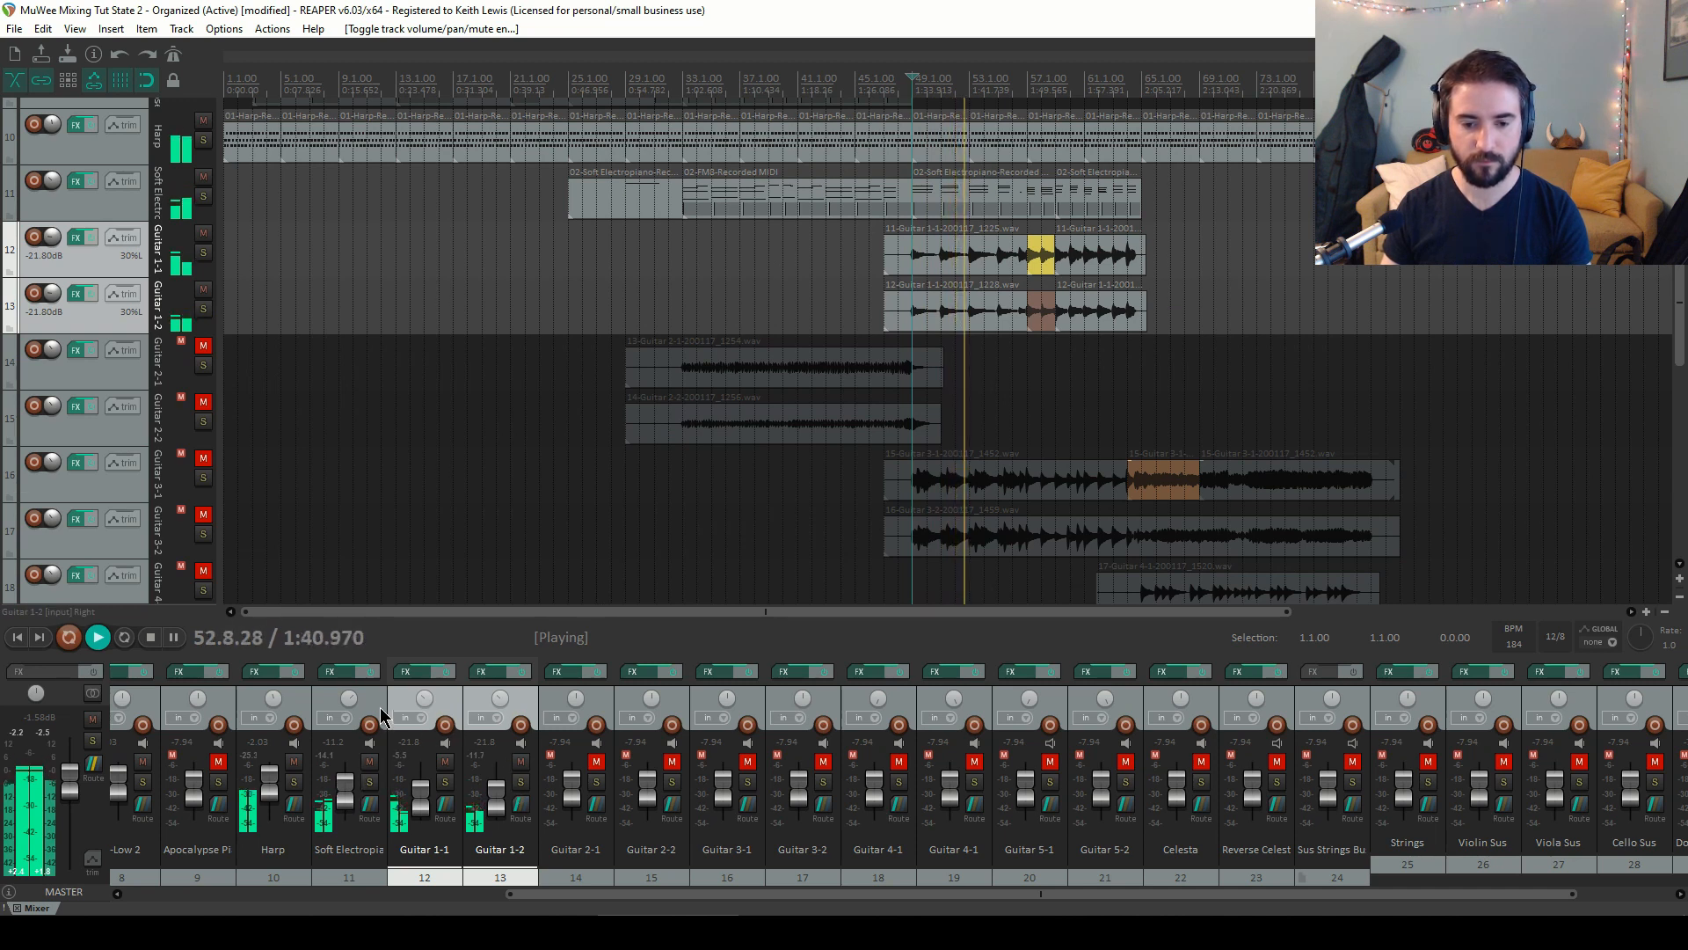
left_click_drag(345, 798, 349, 791)
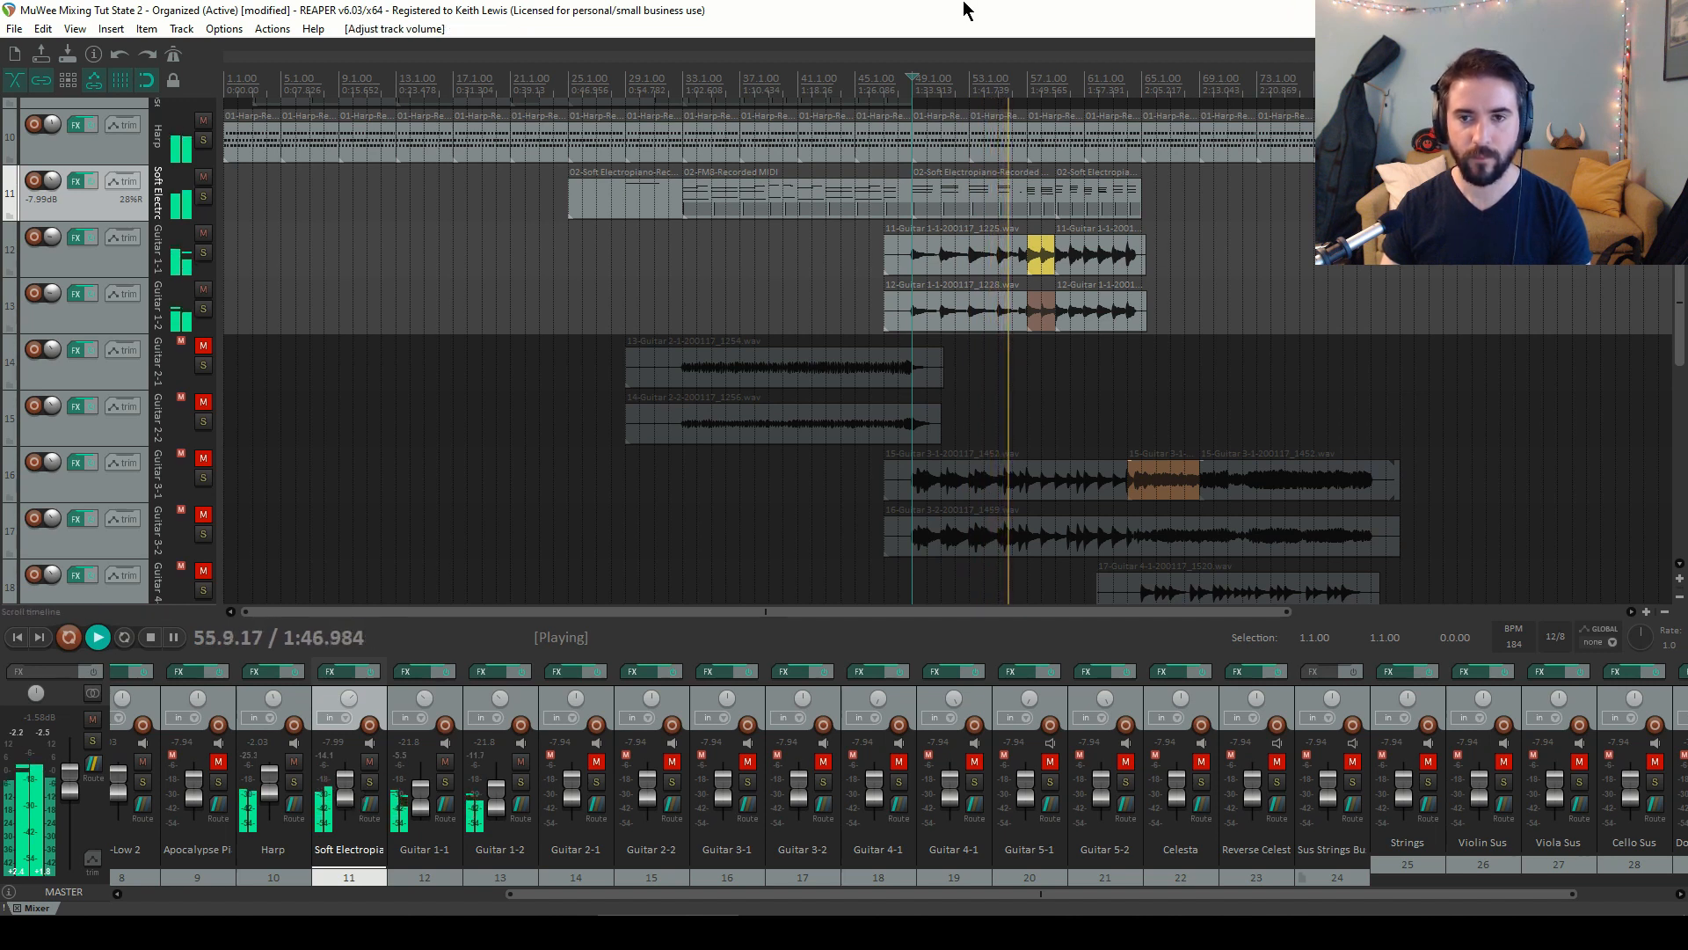
key("space")
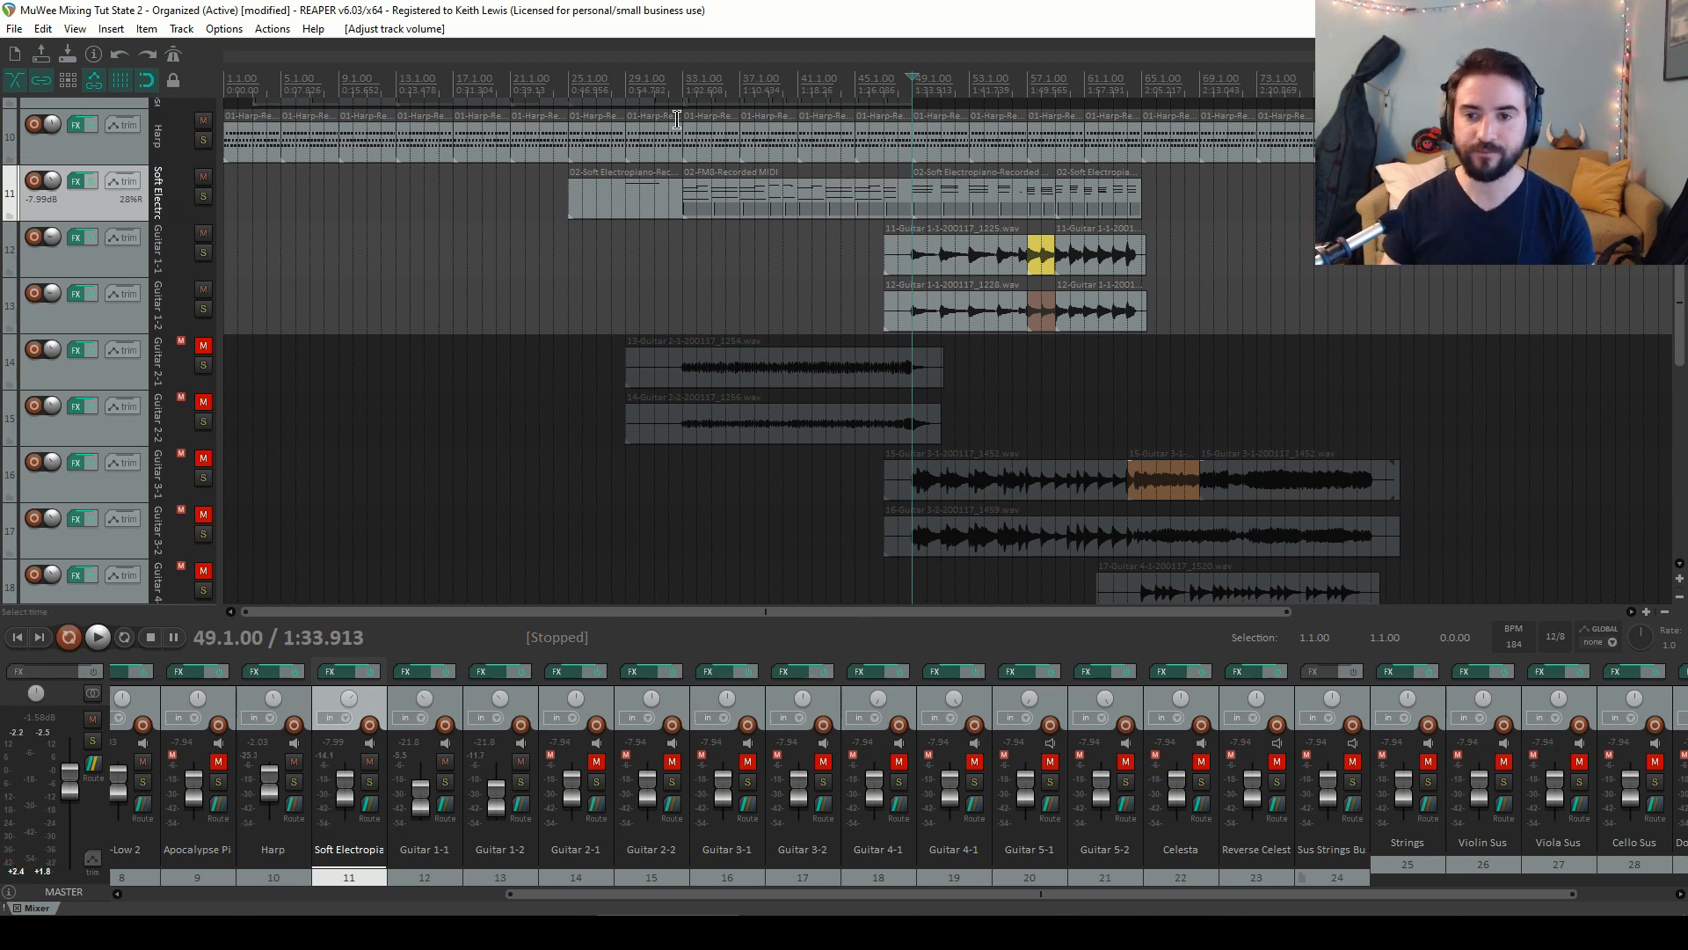
Place the play cursor at bar 33, unmute Guitar 2-1 and Guitar 2-2, and start playback
left_click(682, 81)
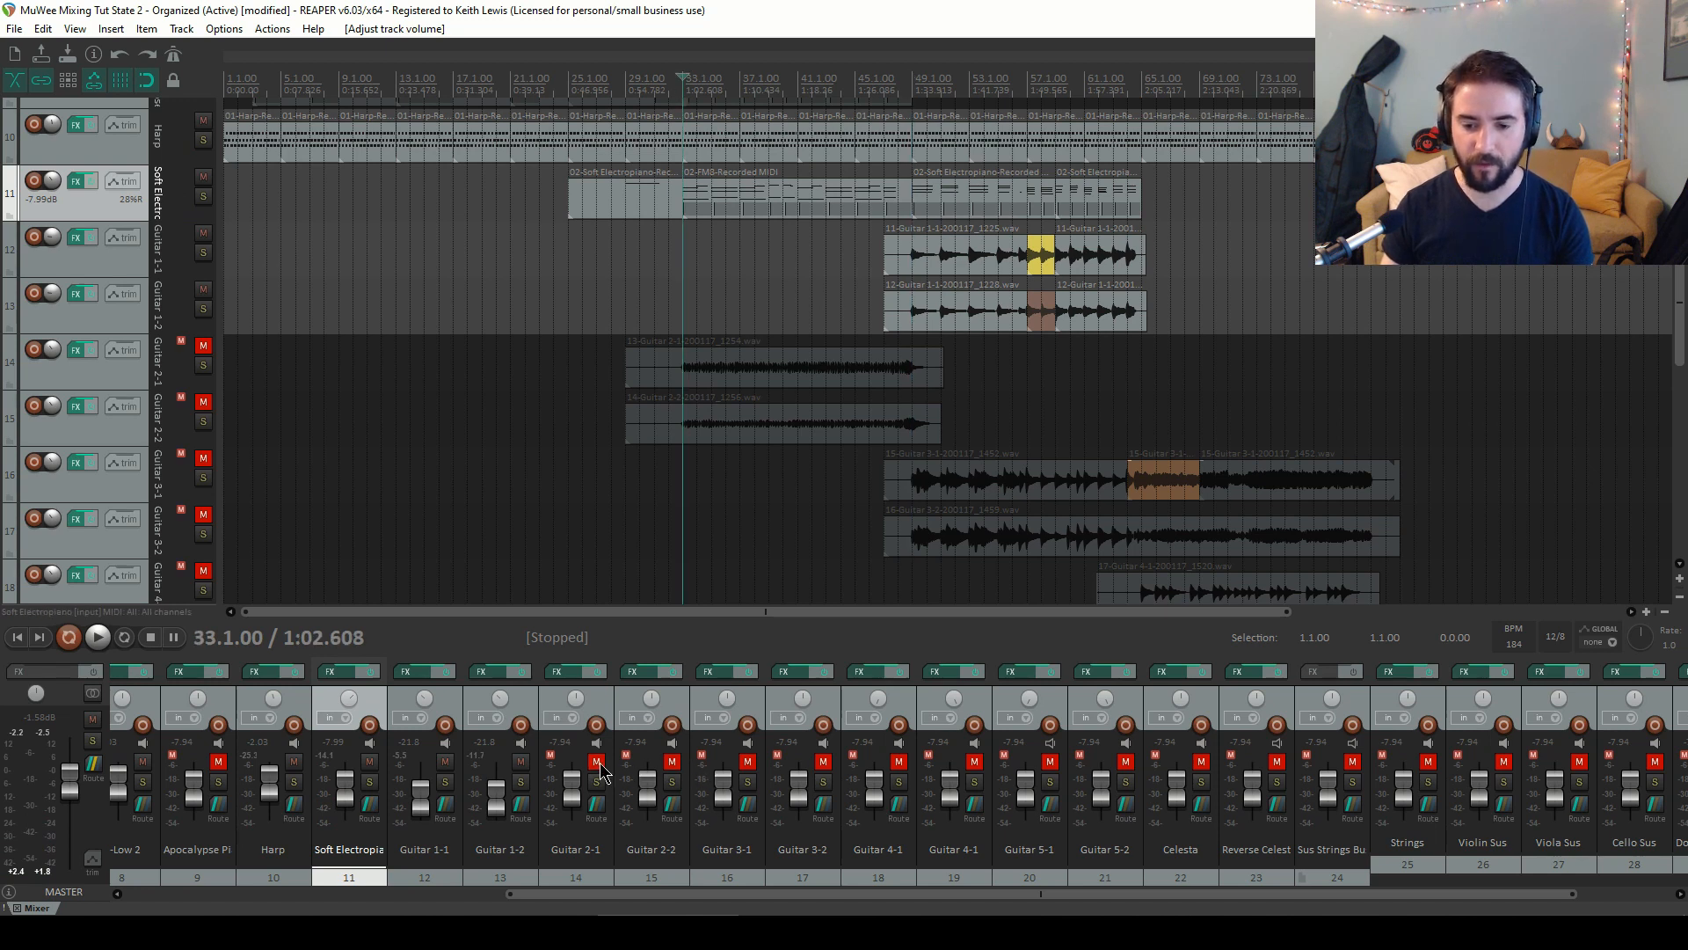
left_click(596, 761)
left_click(671, 761)
key("space")
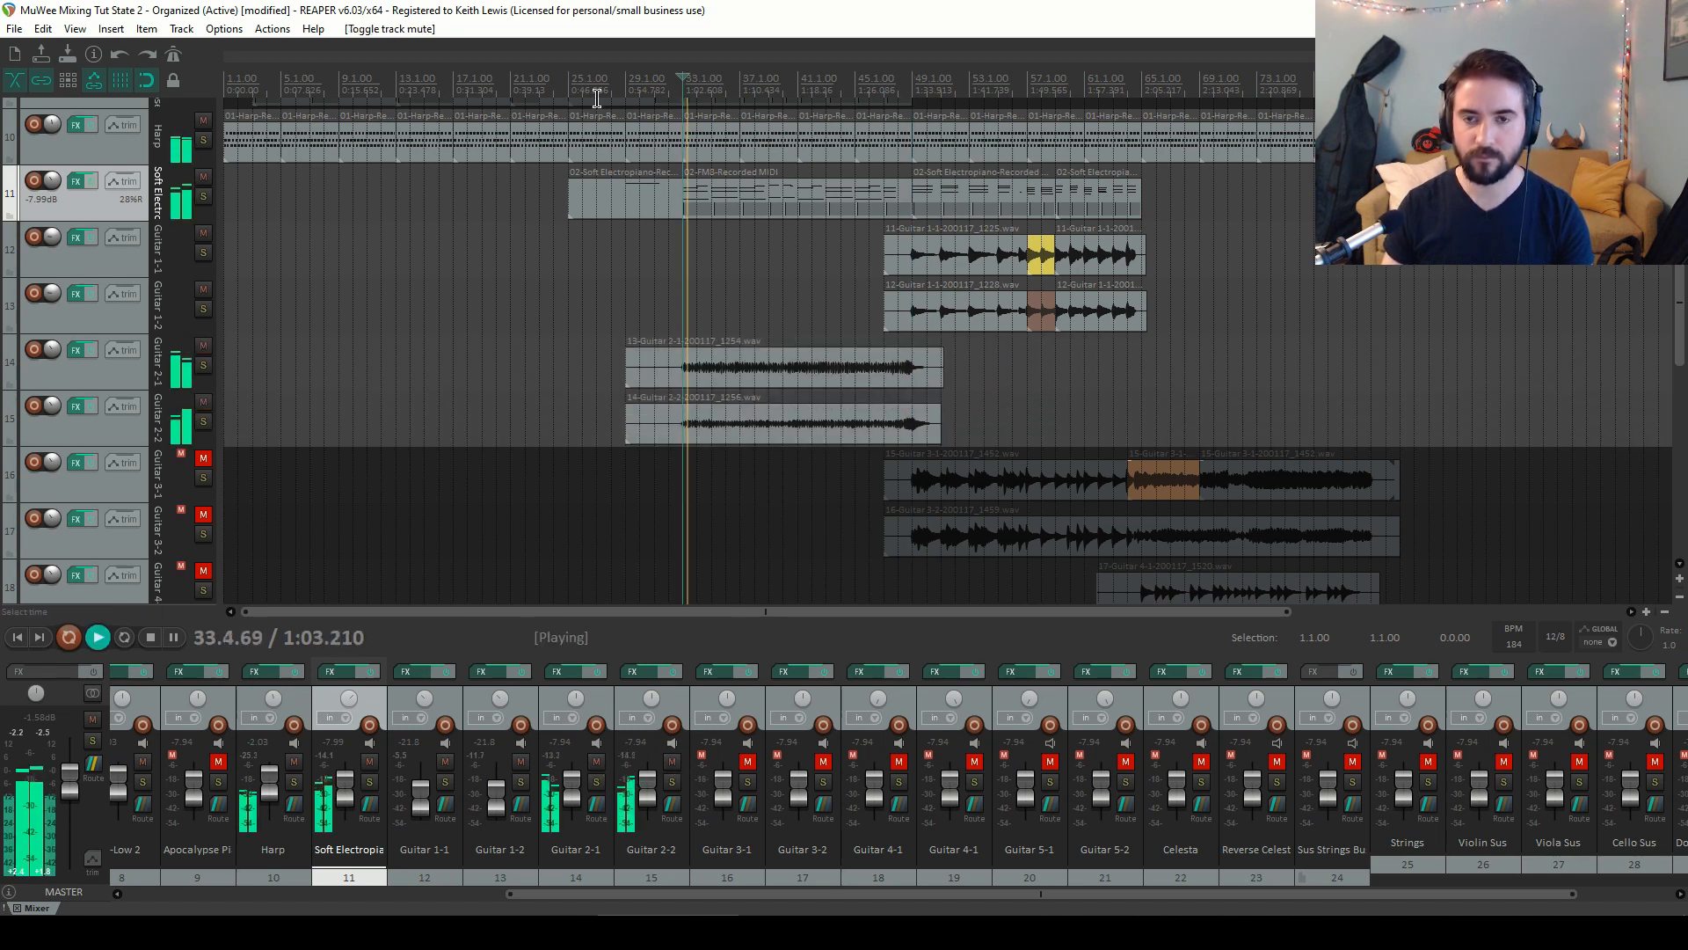
Lower Guitar 2-1 and Guitar 2-2 together to about -14.8 dB and stop playback
left_click(627, 702)
left_click(600, 698, "ctrl")
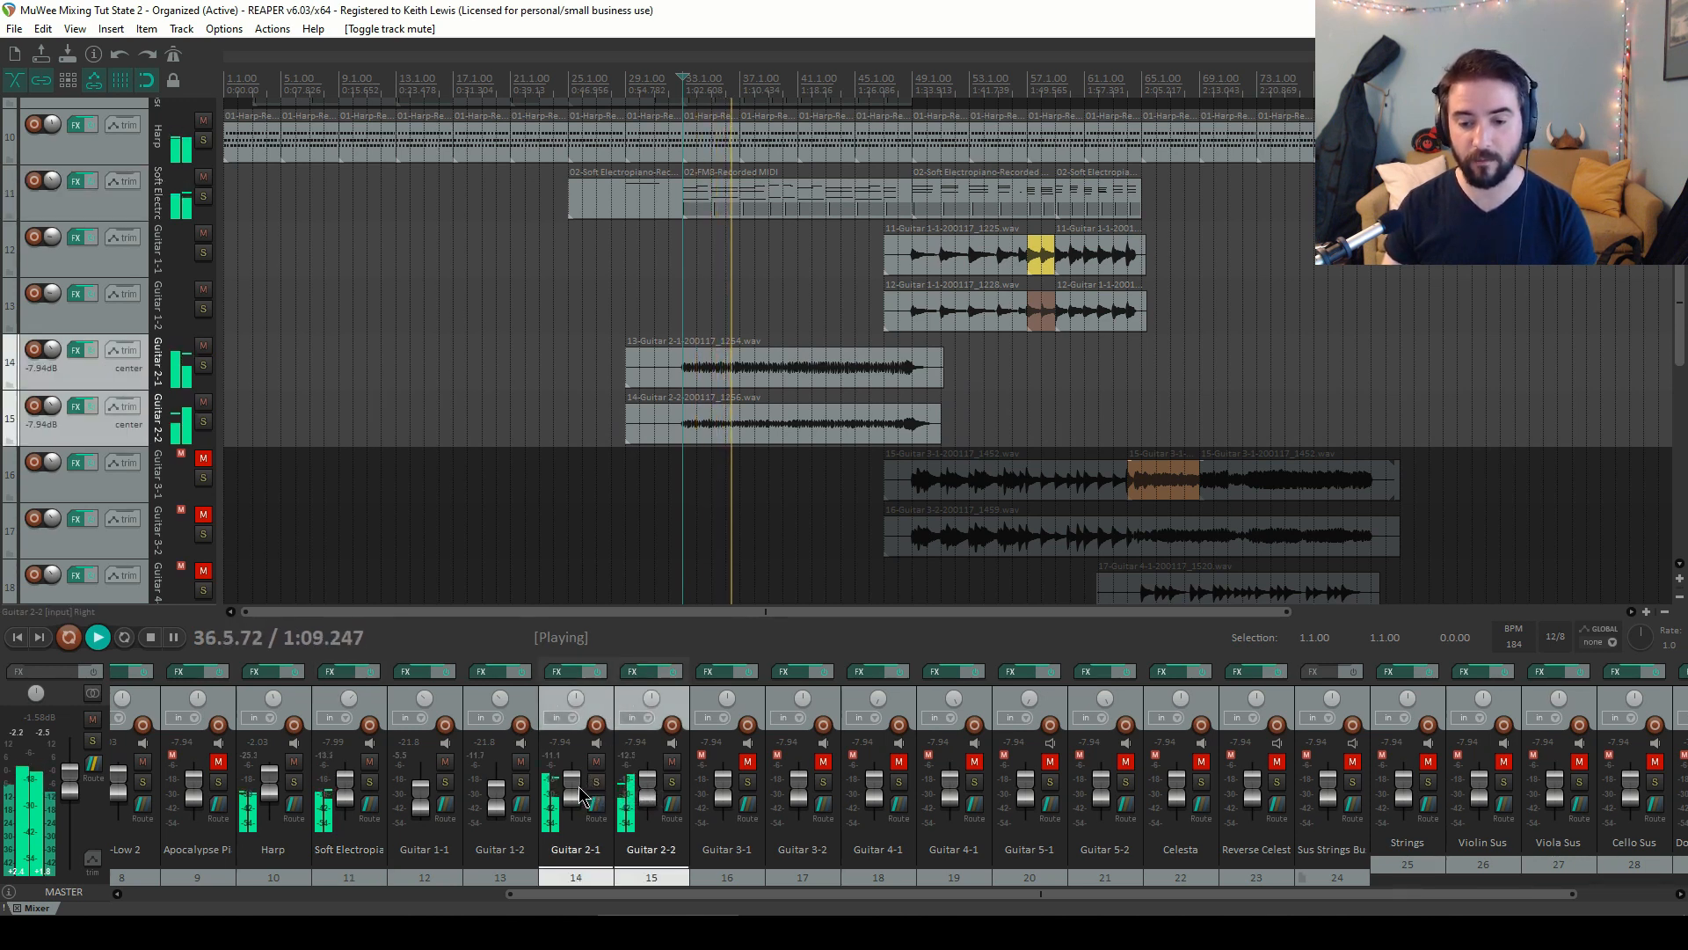
left_click_drag(579, 786, 582, 800)
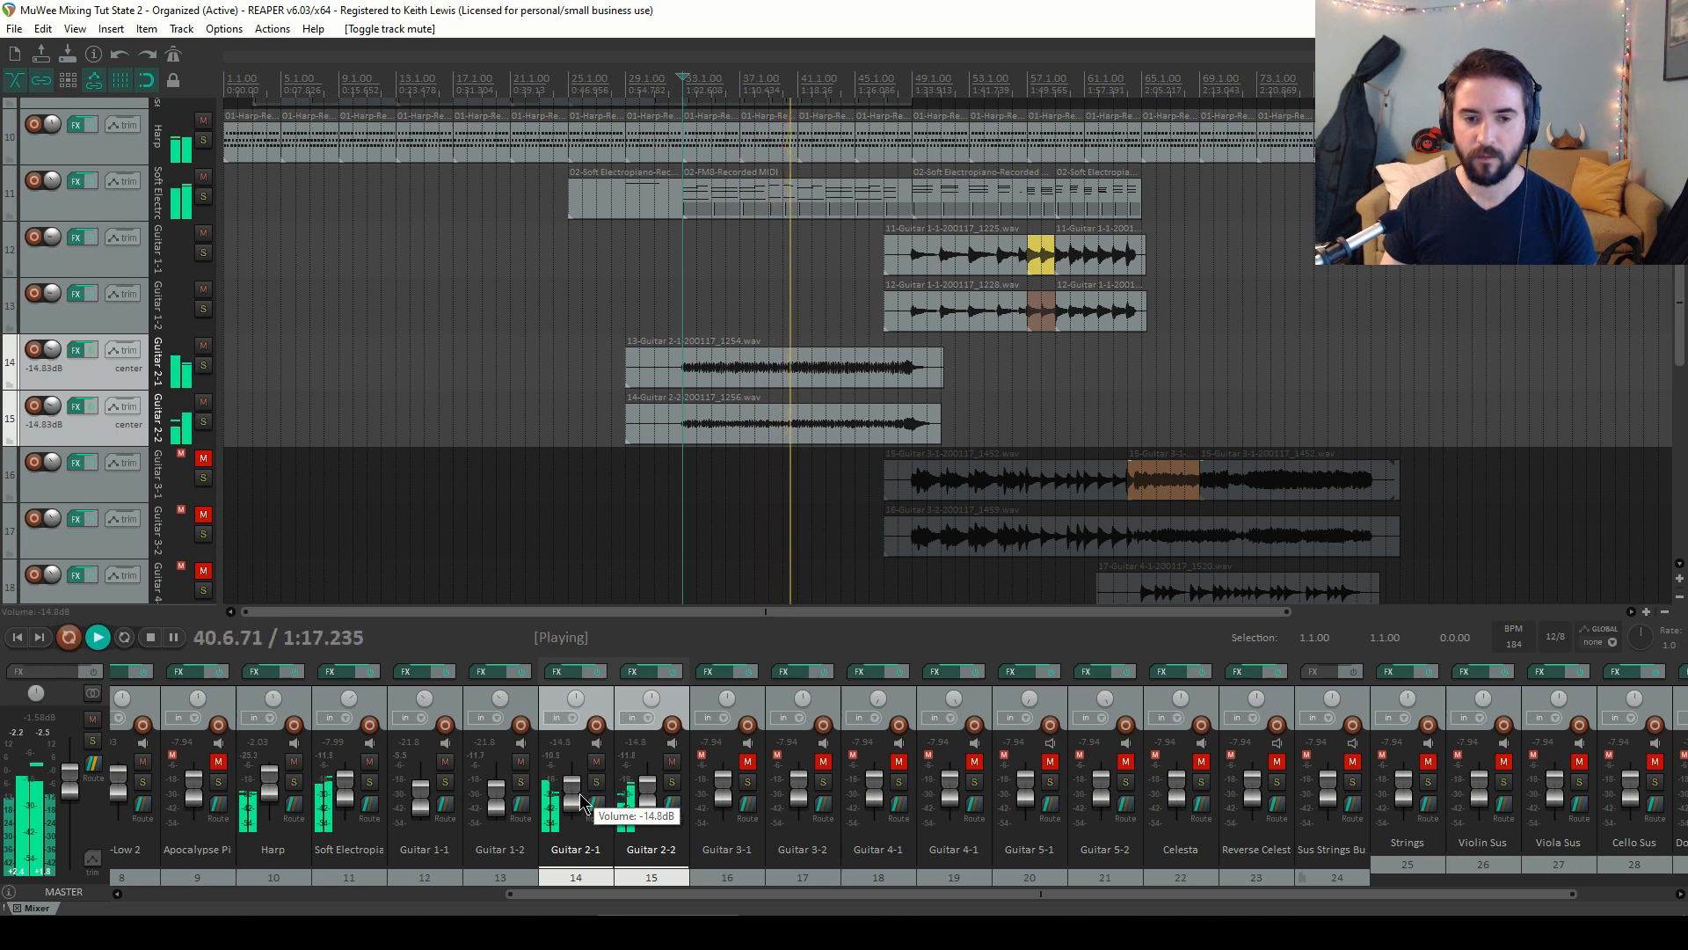
key("space")
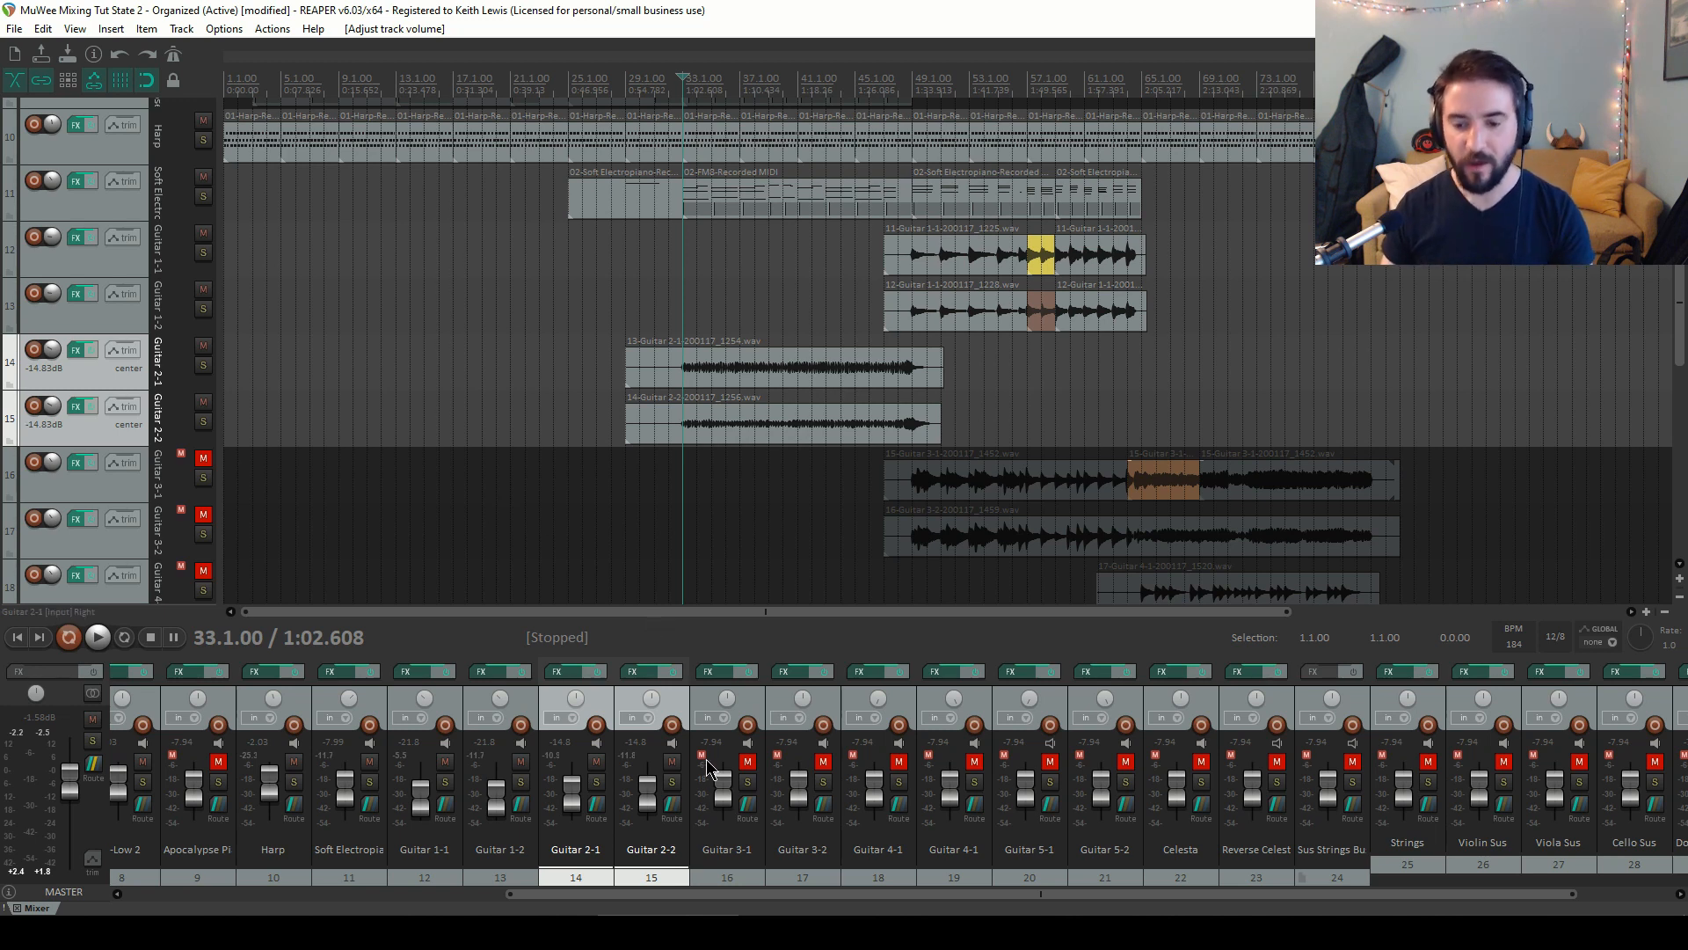
Pan Guitar 2-1 and Guitar 2-2 together to about 60% while listening, then stop playback
left_click_drag(655, 707, 655, 693)
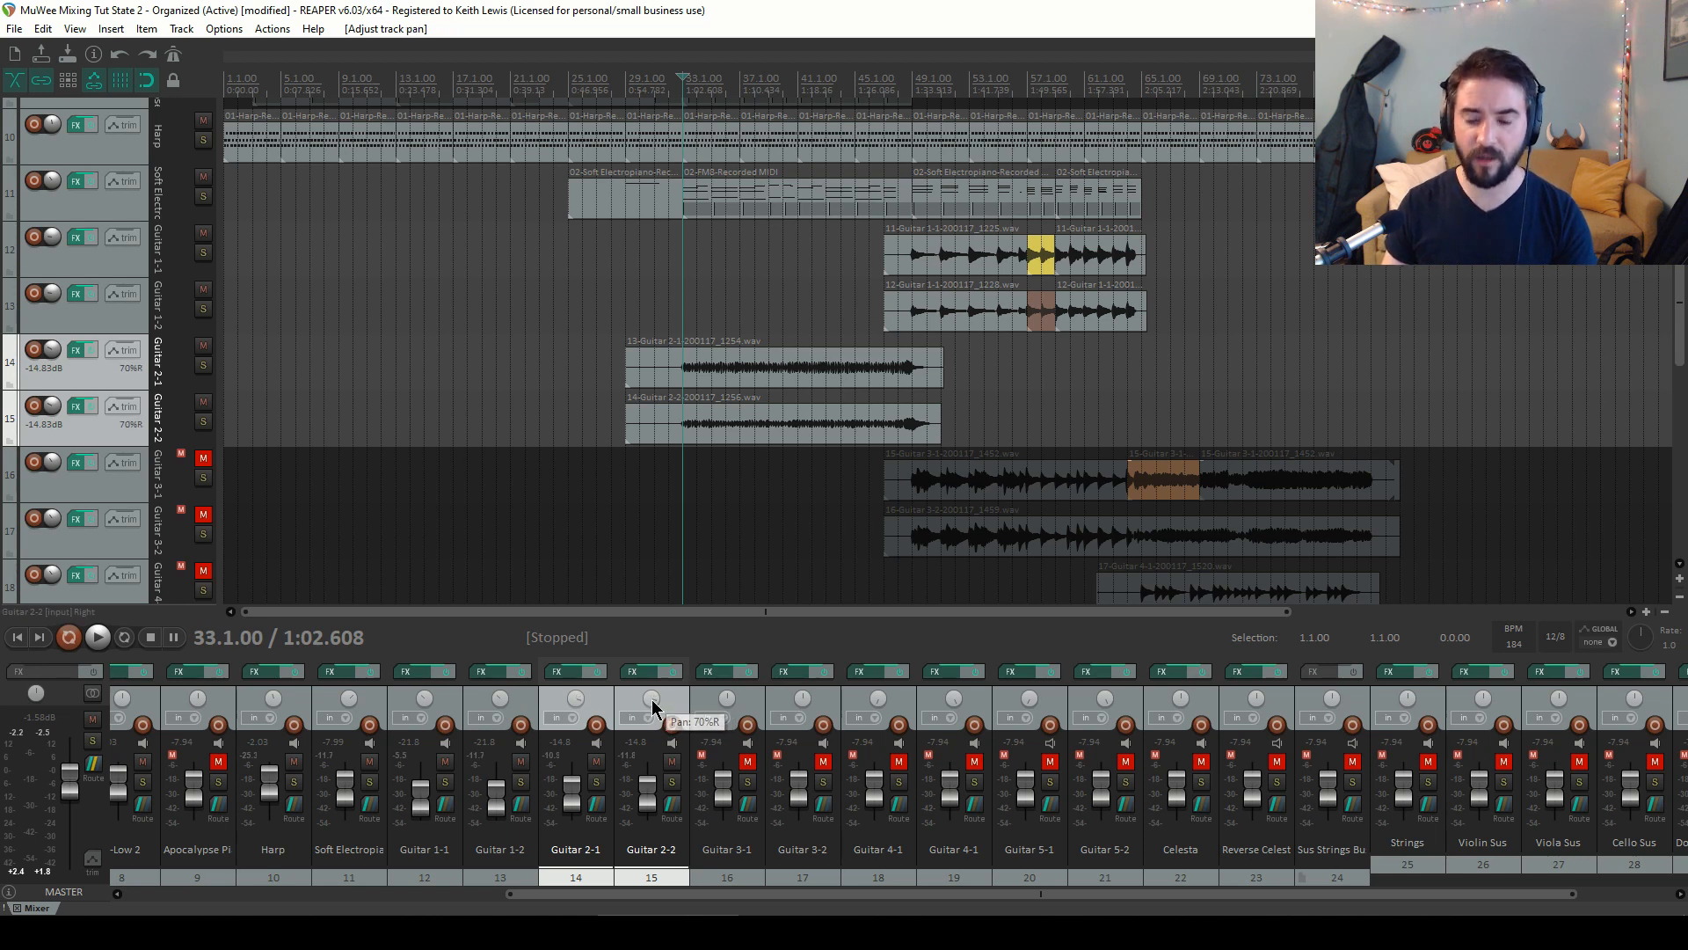
key("space")
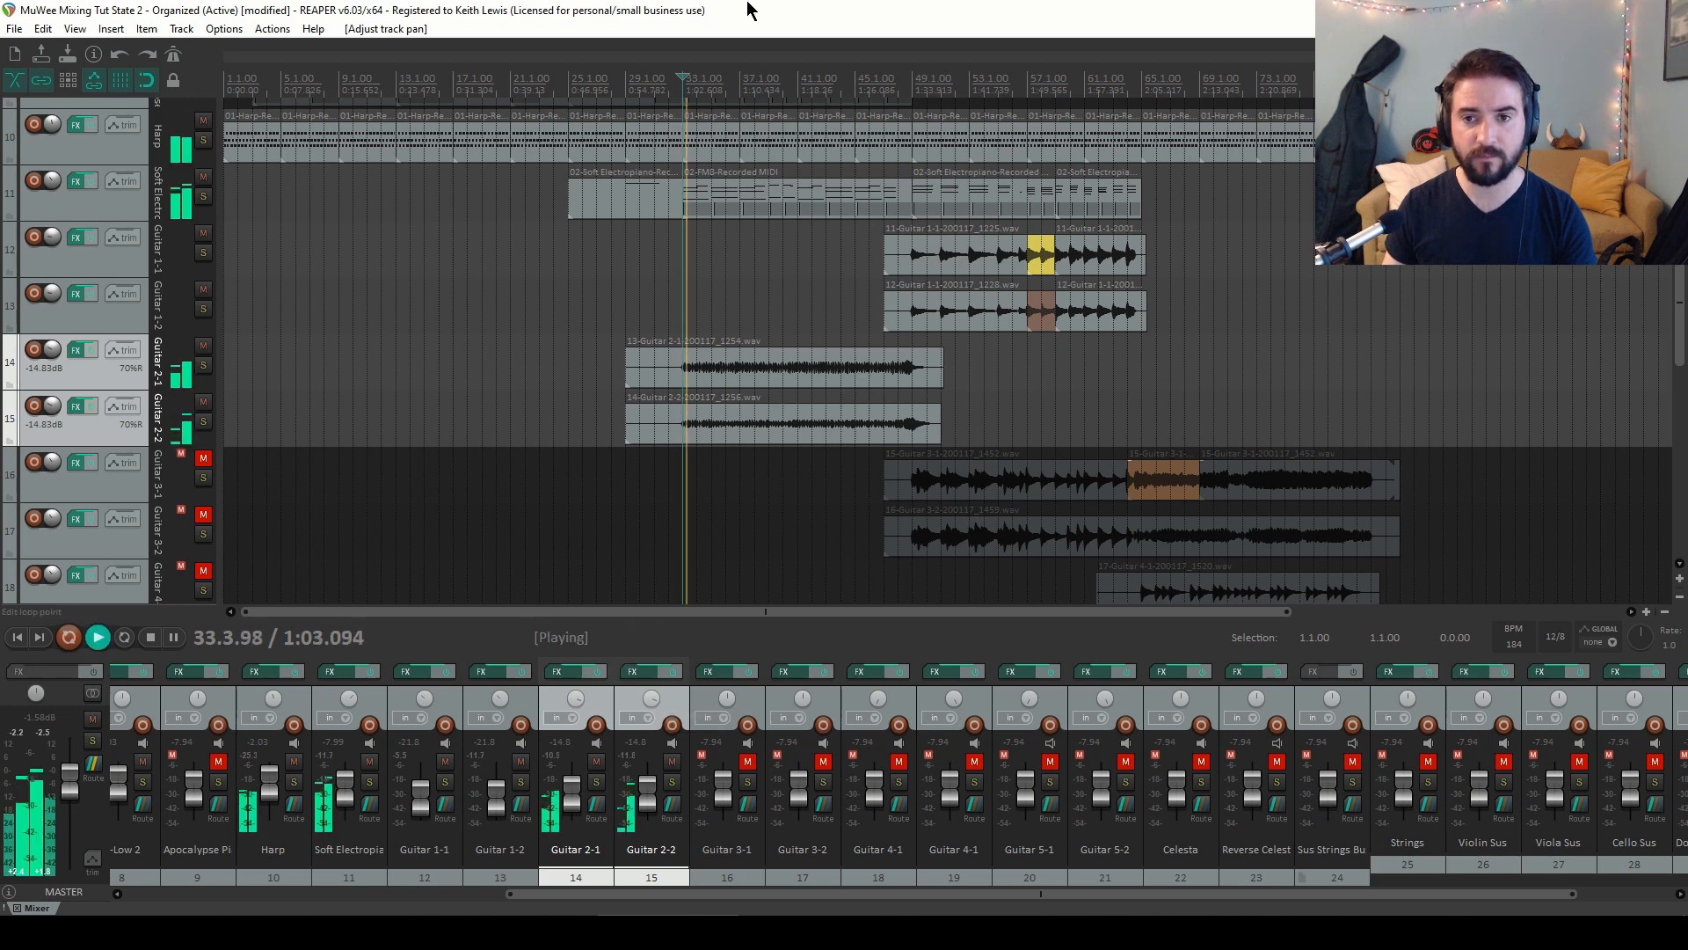
mouse_move(653, 706)
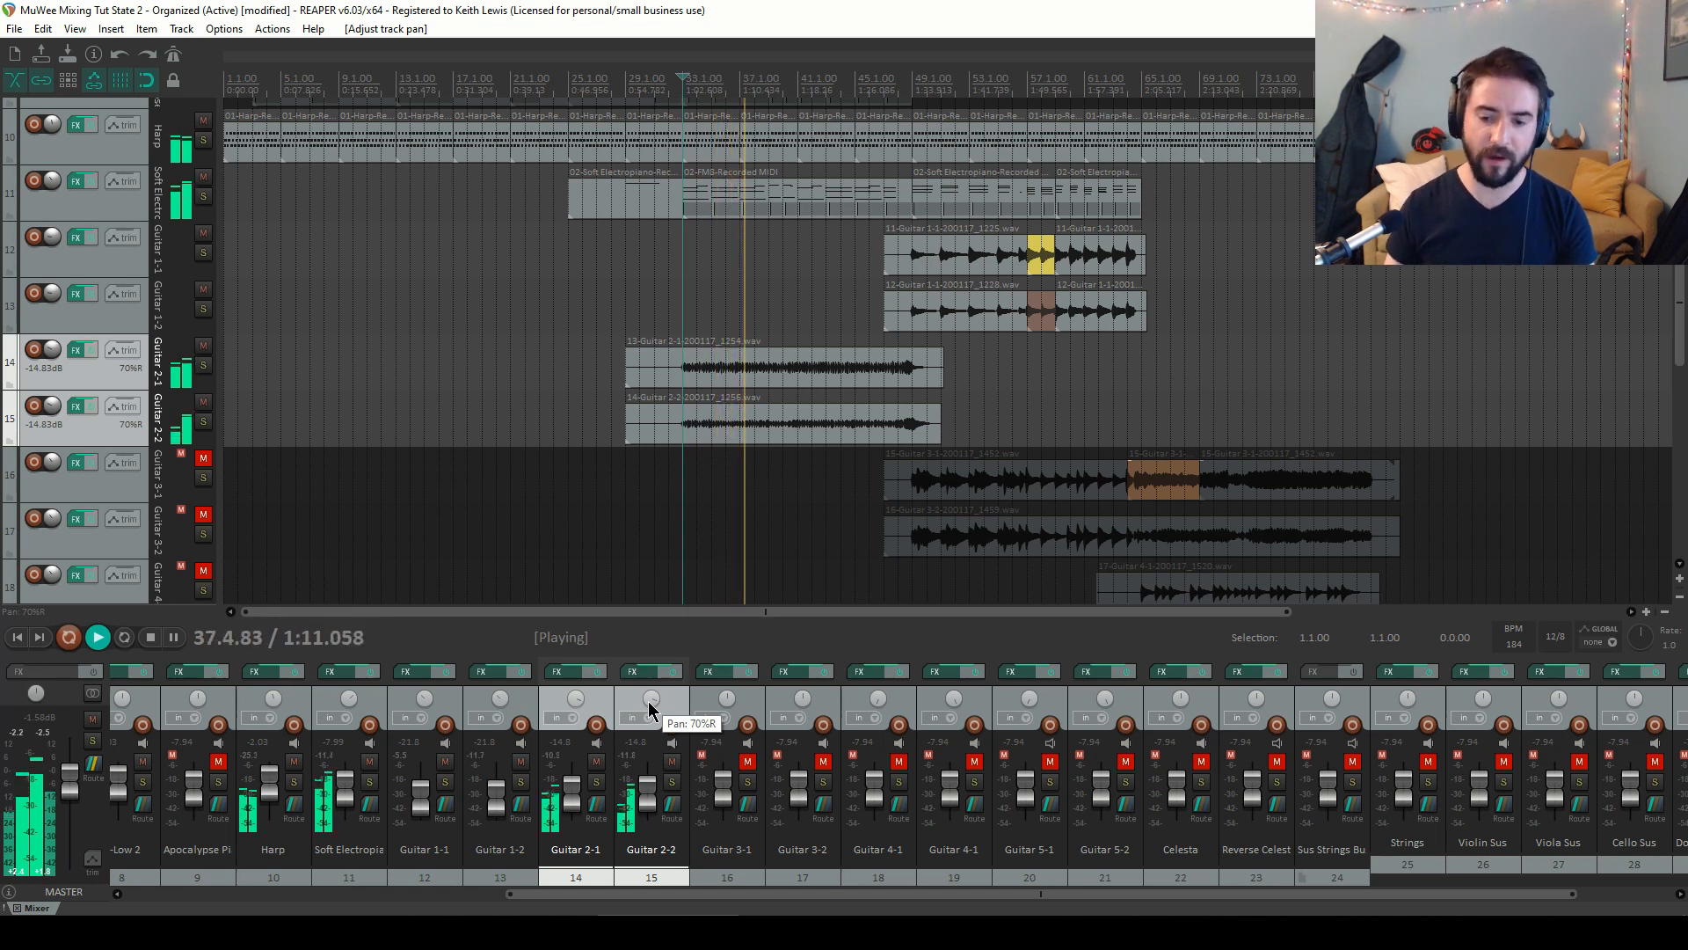
left_click_drag(648, 702, 649, 710)
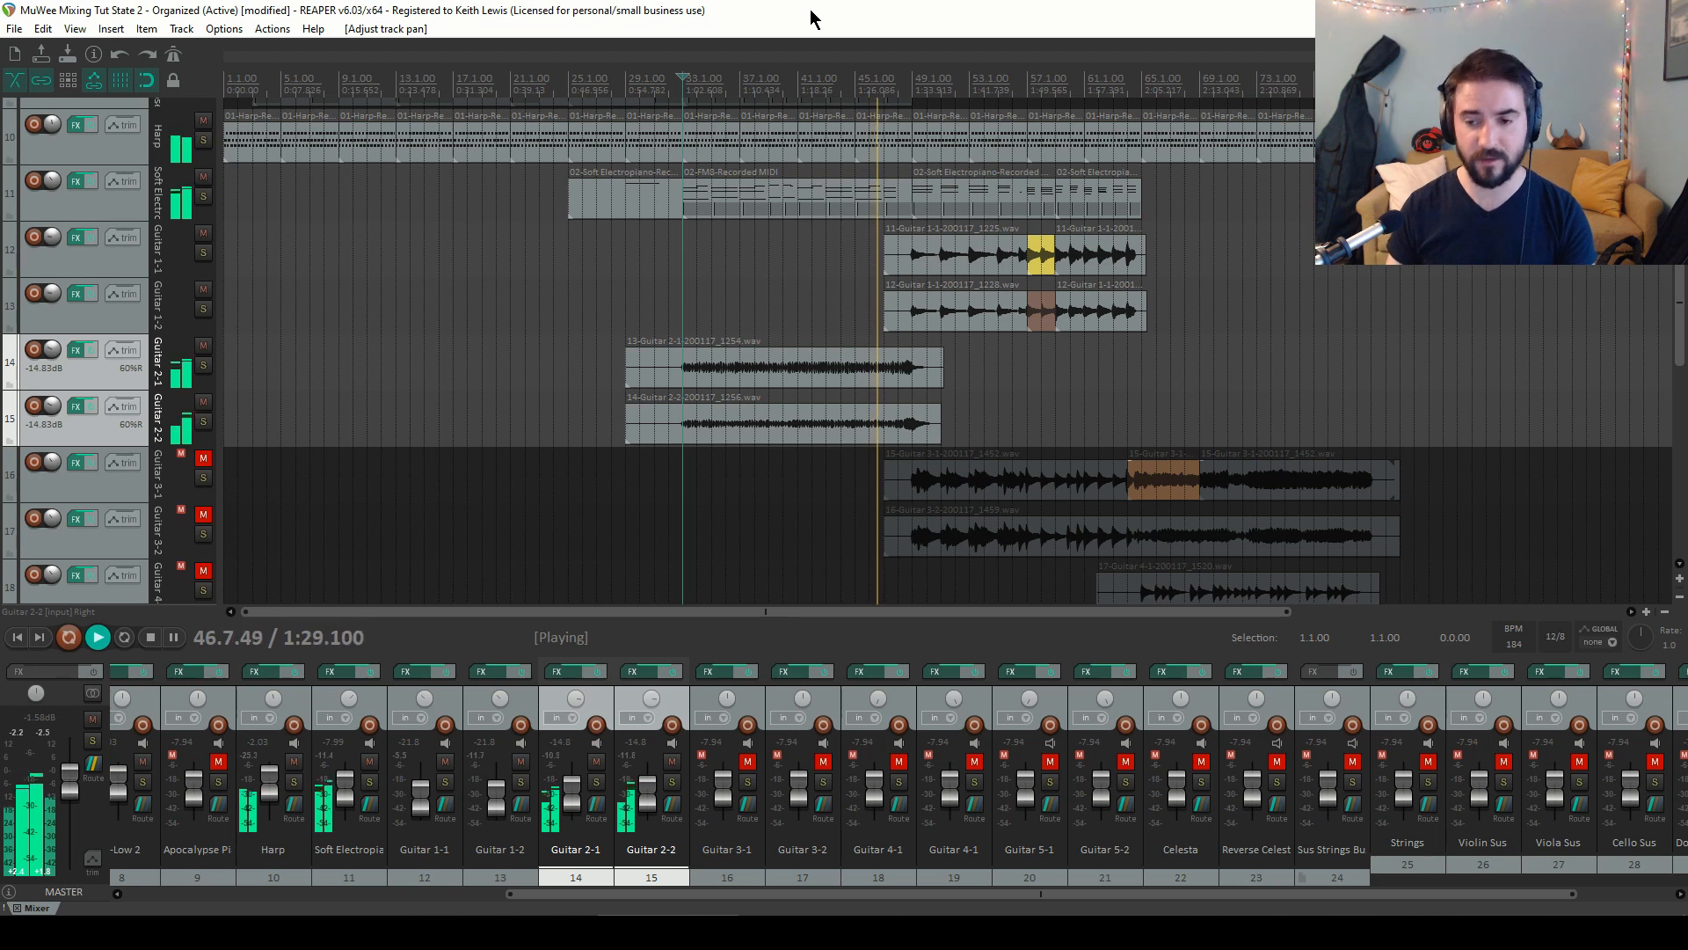
key("space")
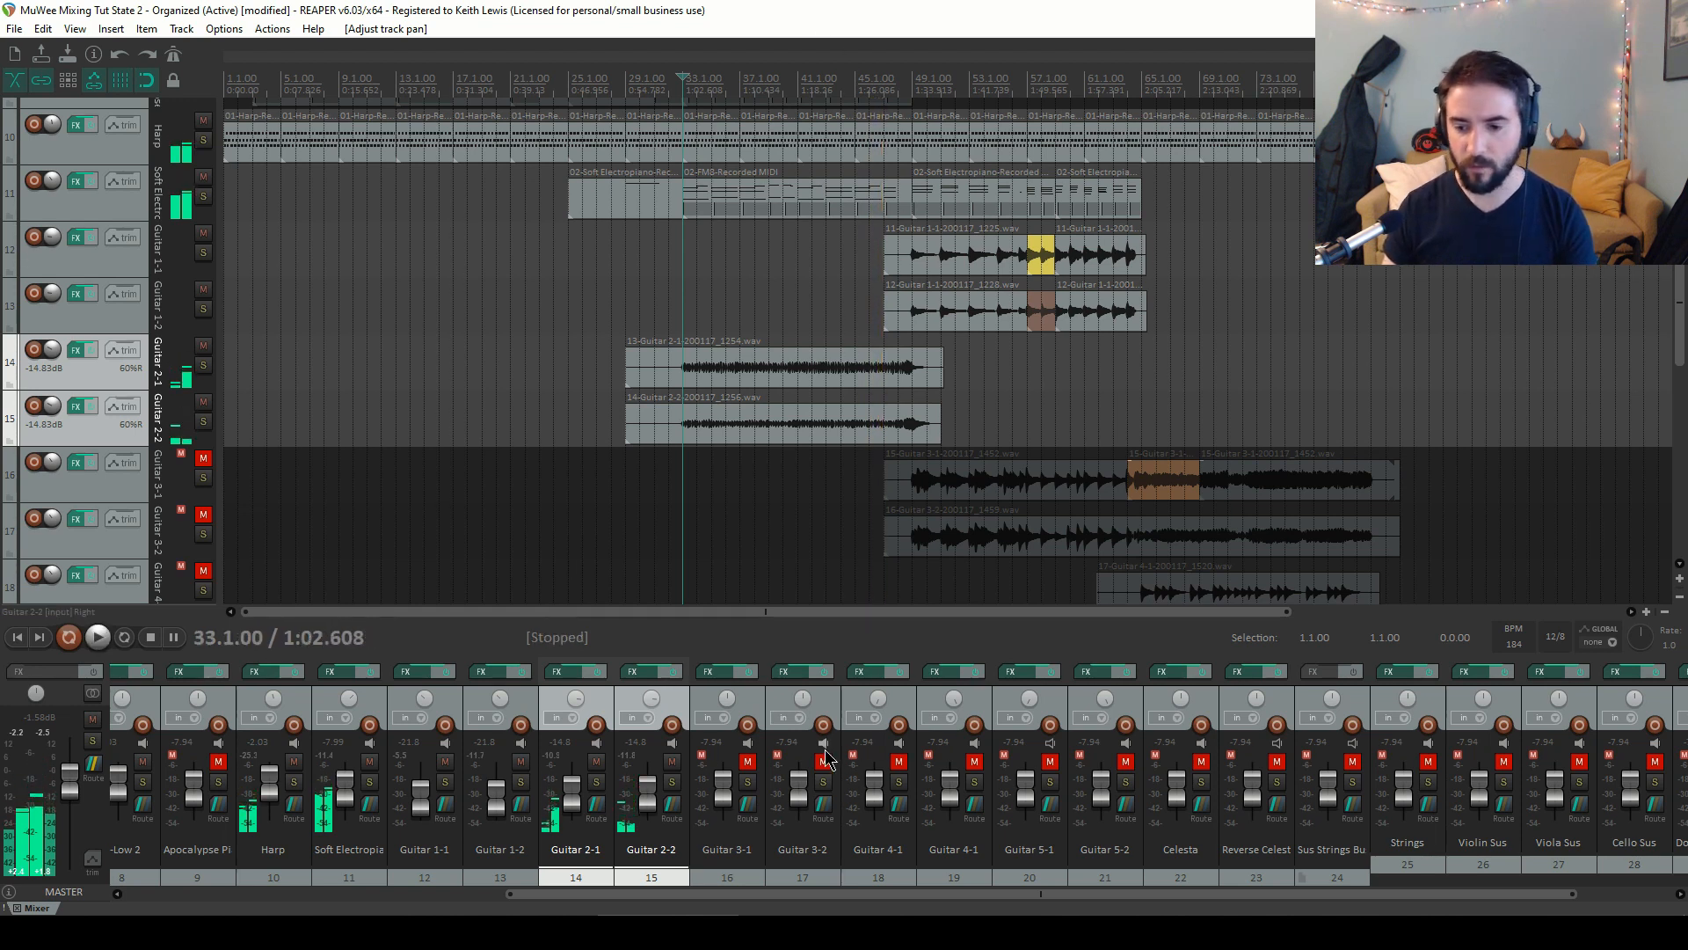
Unmute Guitar 3-1 and Guitar 3-2 and start playback
left_click(749, 761)
left_click(823, 762)
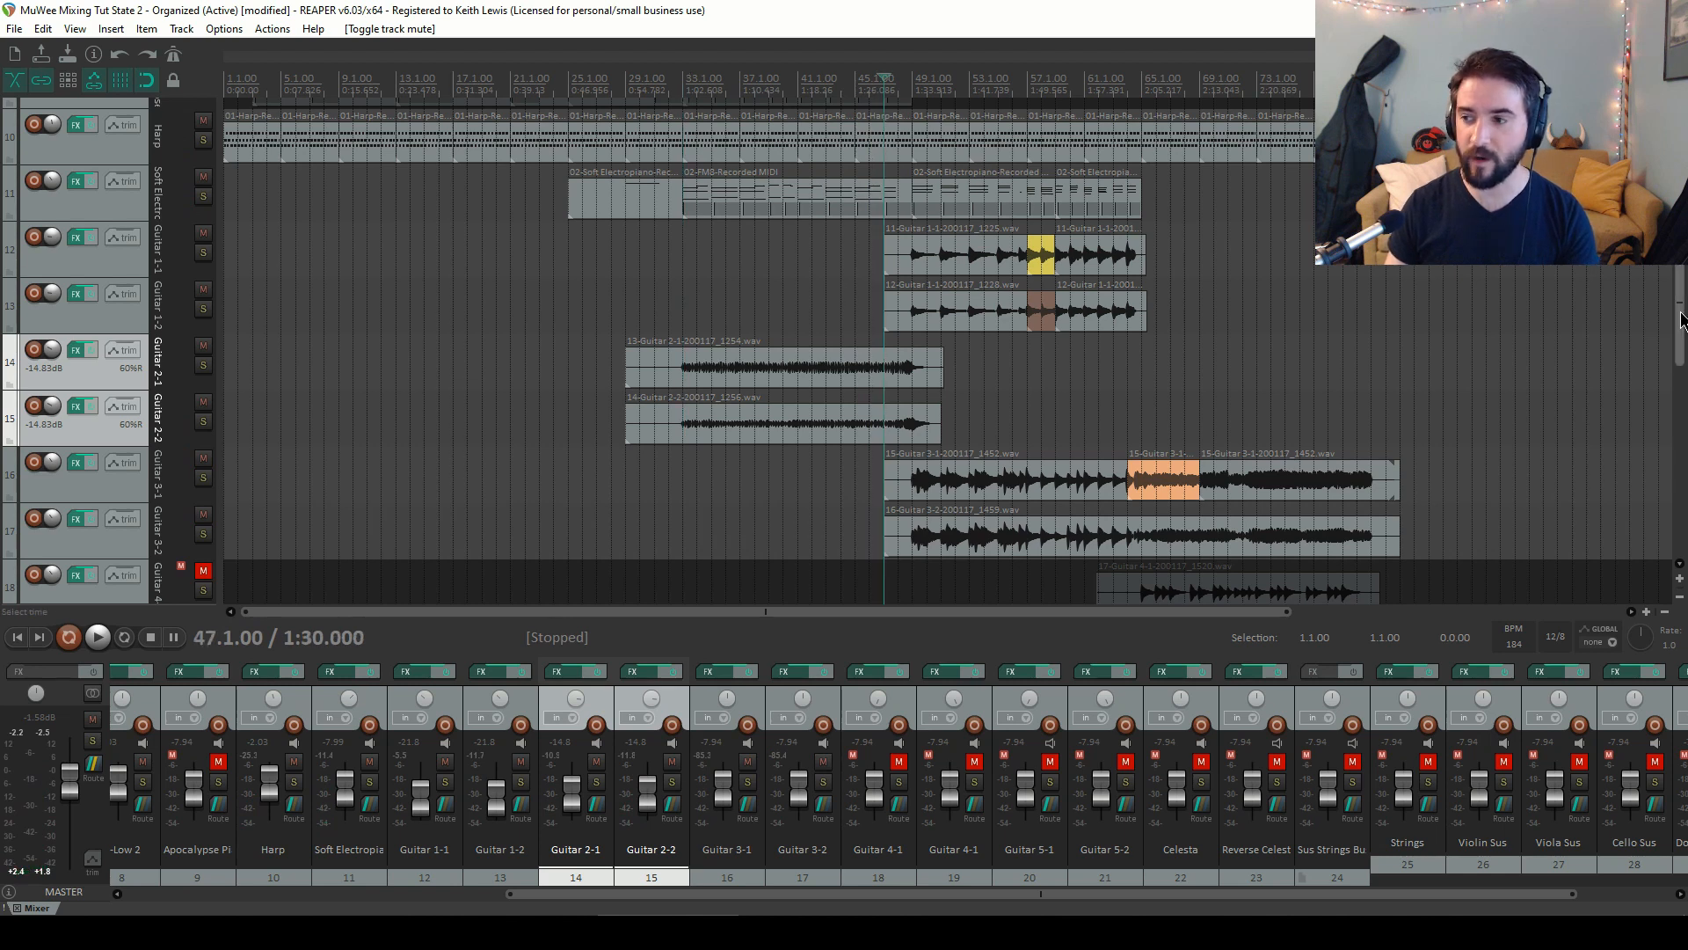
left_click_drag(1679, 302, 1679, 324)
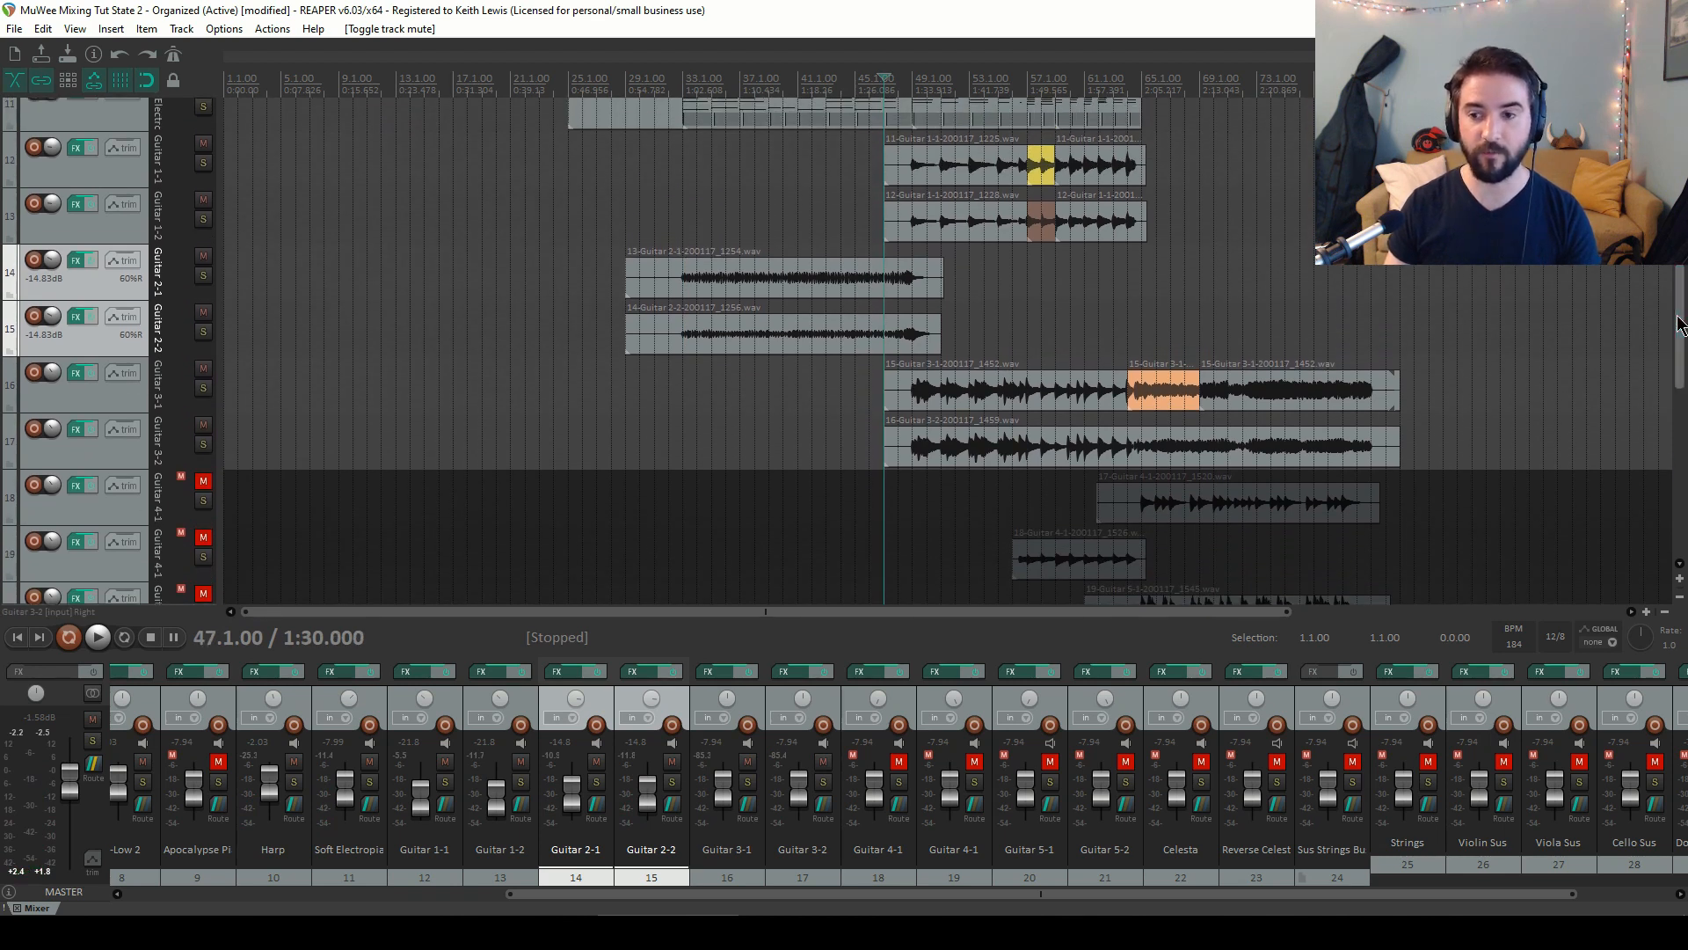
key("space")
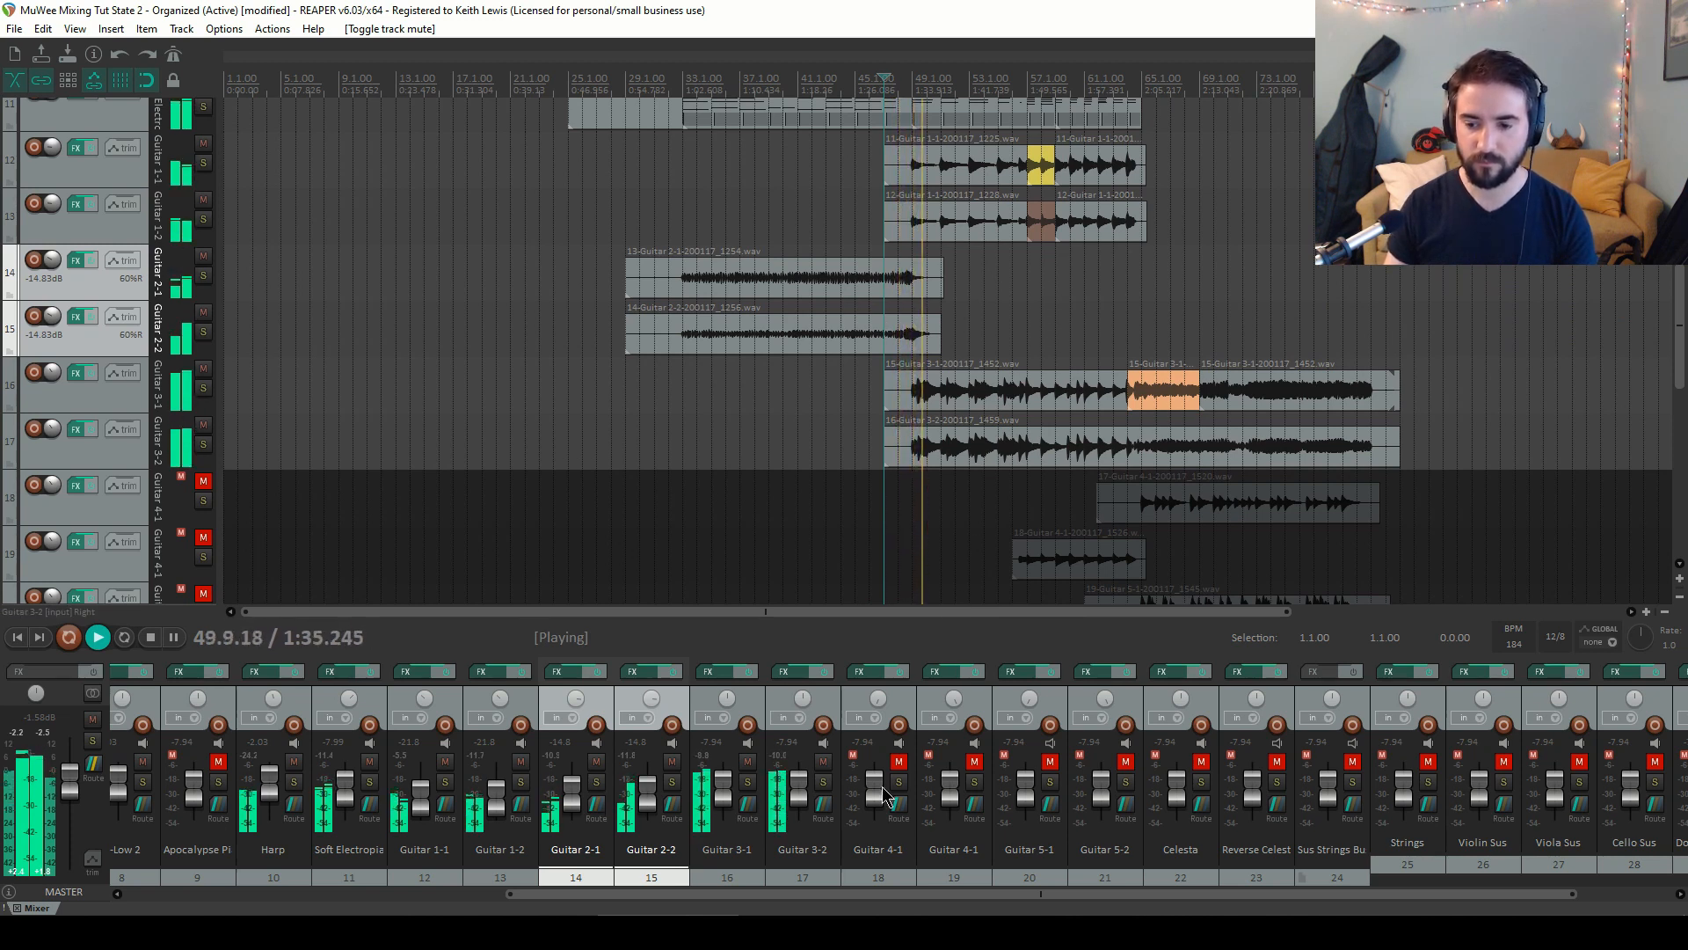
Select Guitar 3-1 and Guitar 3-2 and lower them together to about -11.2 dB
left_click(778, 703)
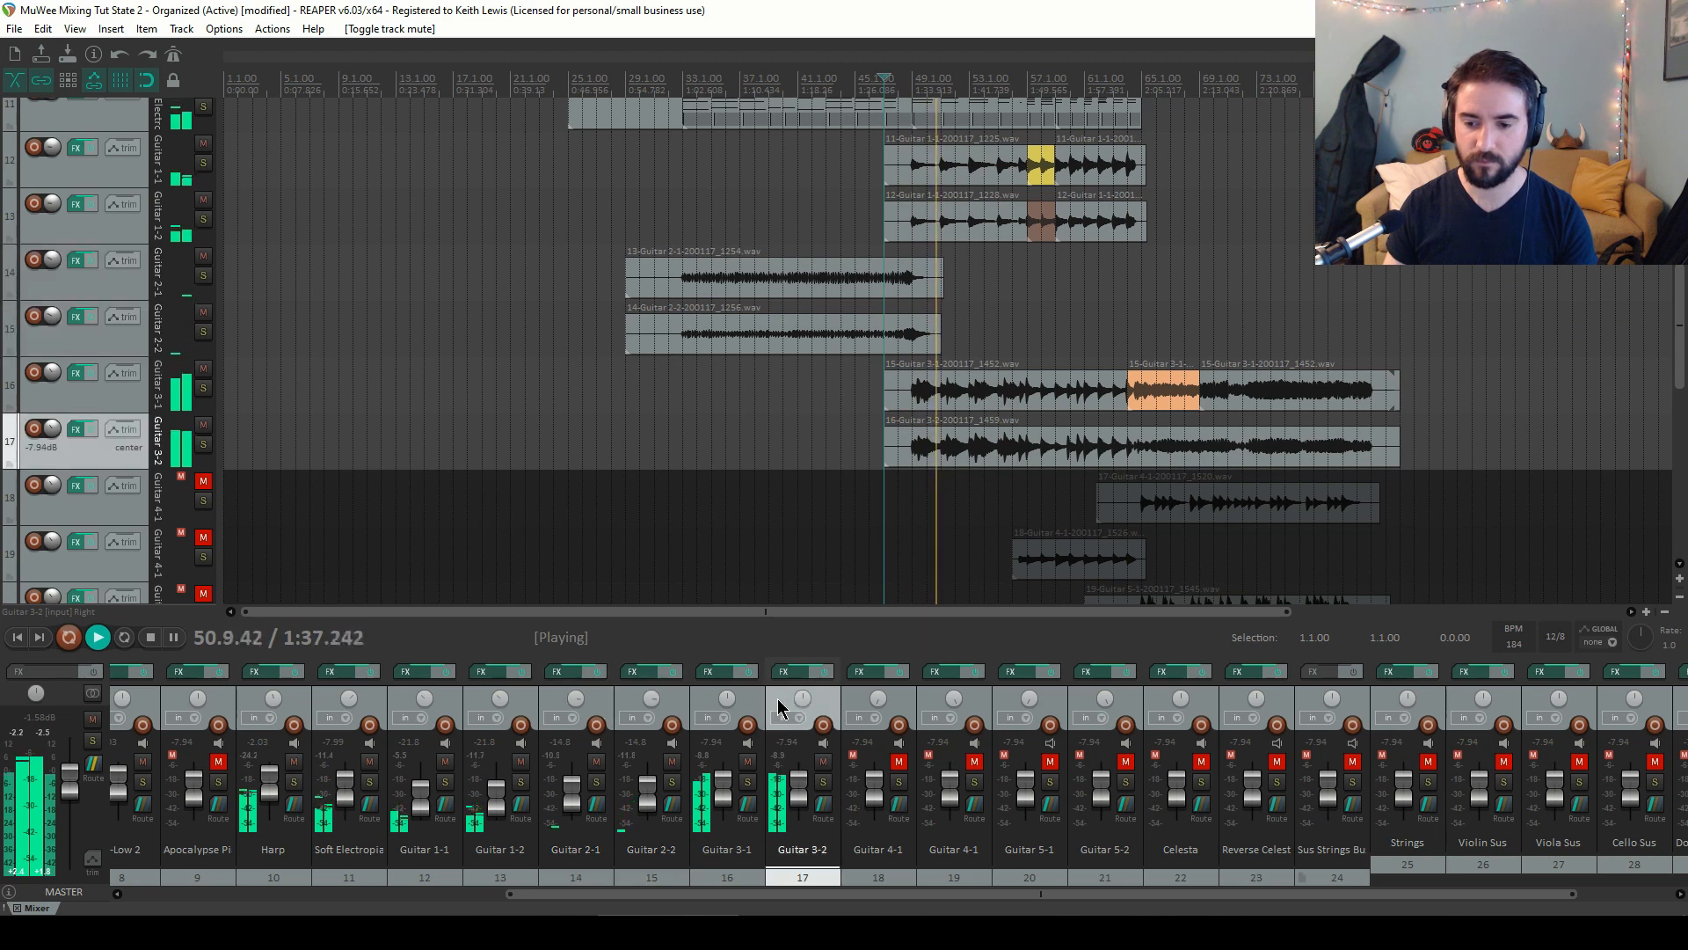
left_click(726, 703, "ctrl")
left_click_drag(722, 777, 725, 782)
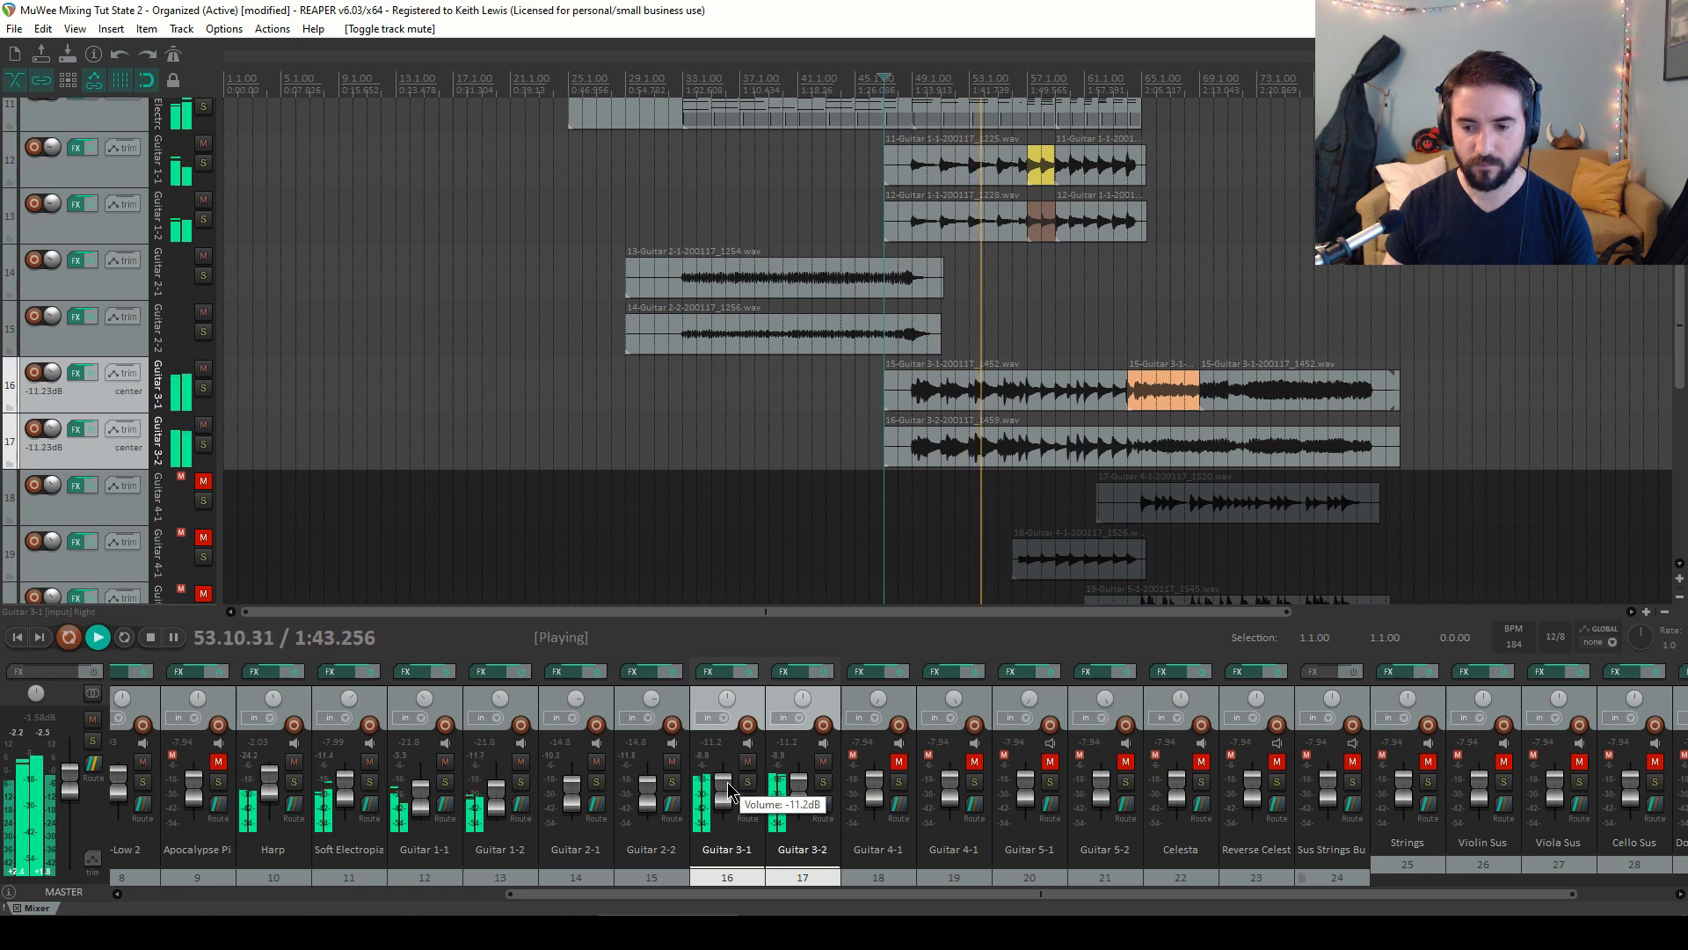
Lower Guitar 3-1 and Guitar 3-2 together to about -13.6 dB, auditioning by starting and stopping playback
left_click_drag(728, 783, 730, 788)
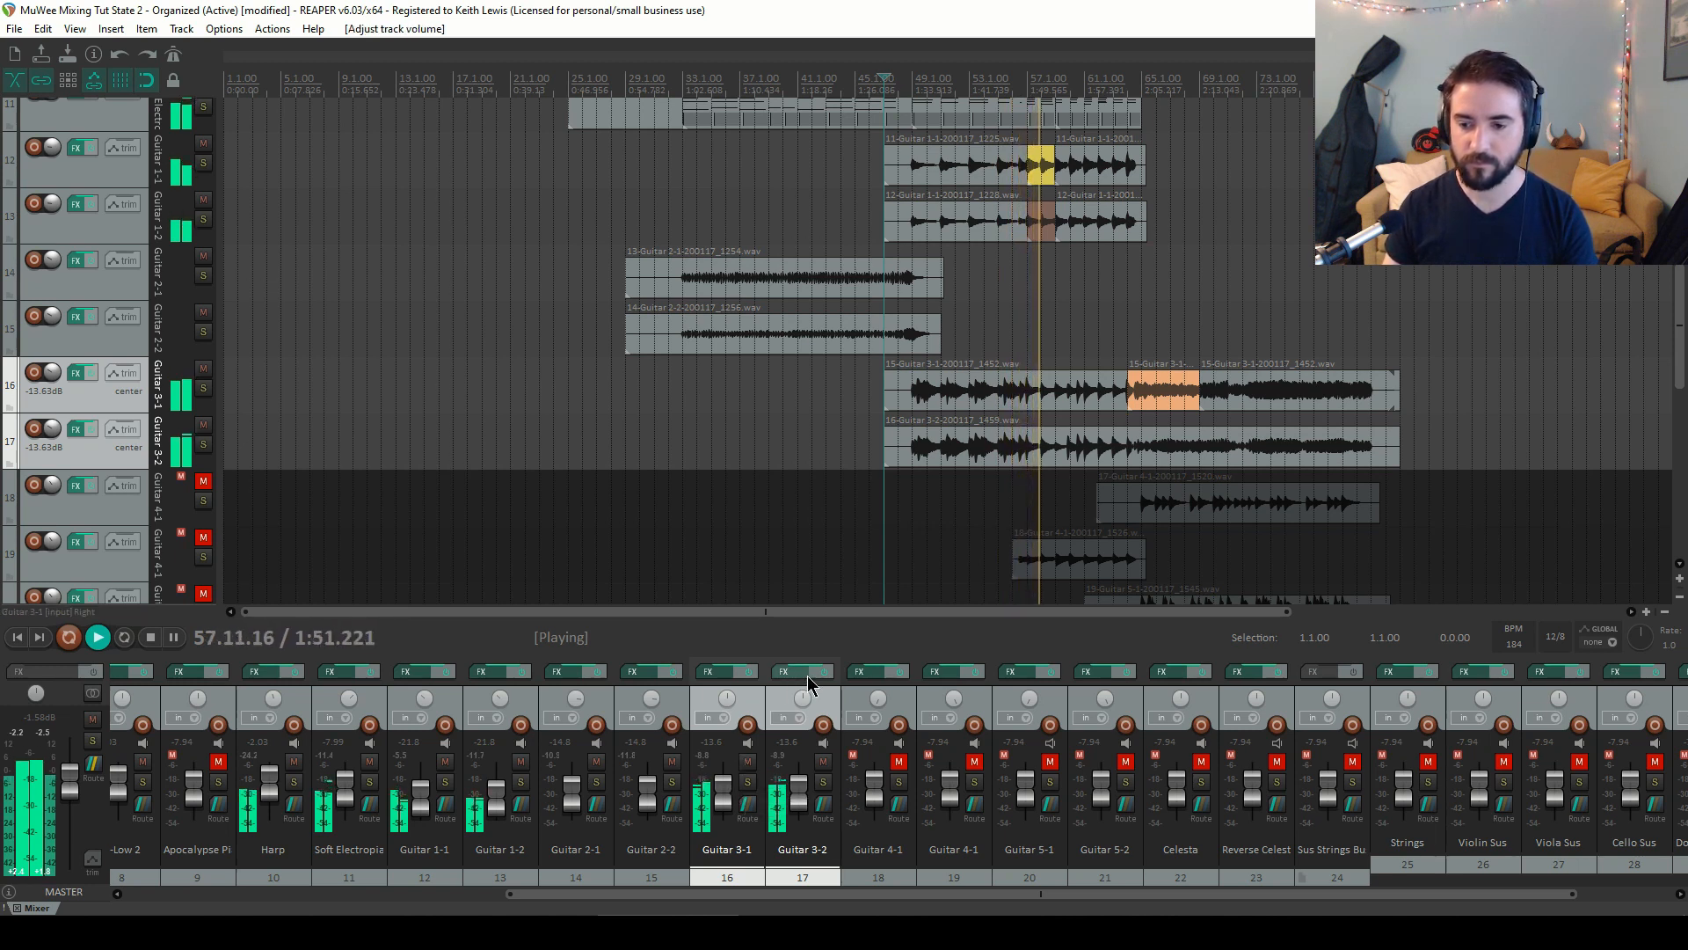
mouse_move(800, 795)
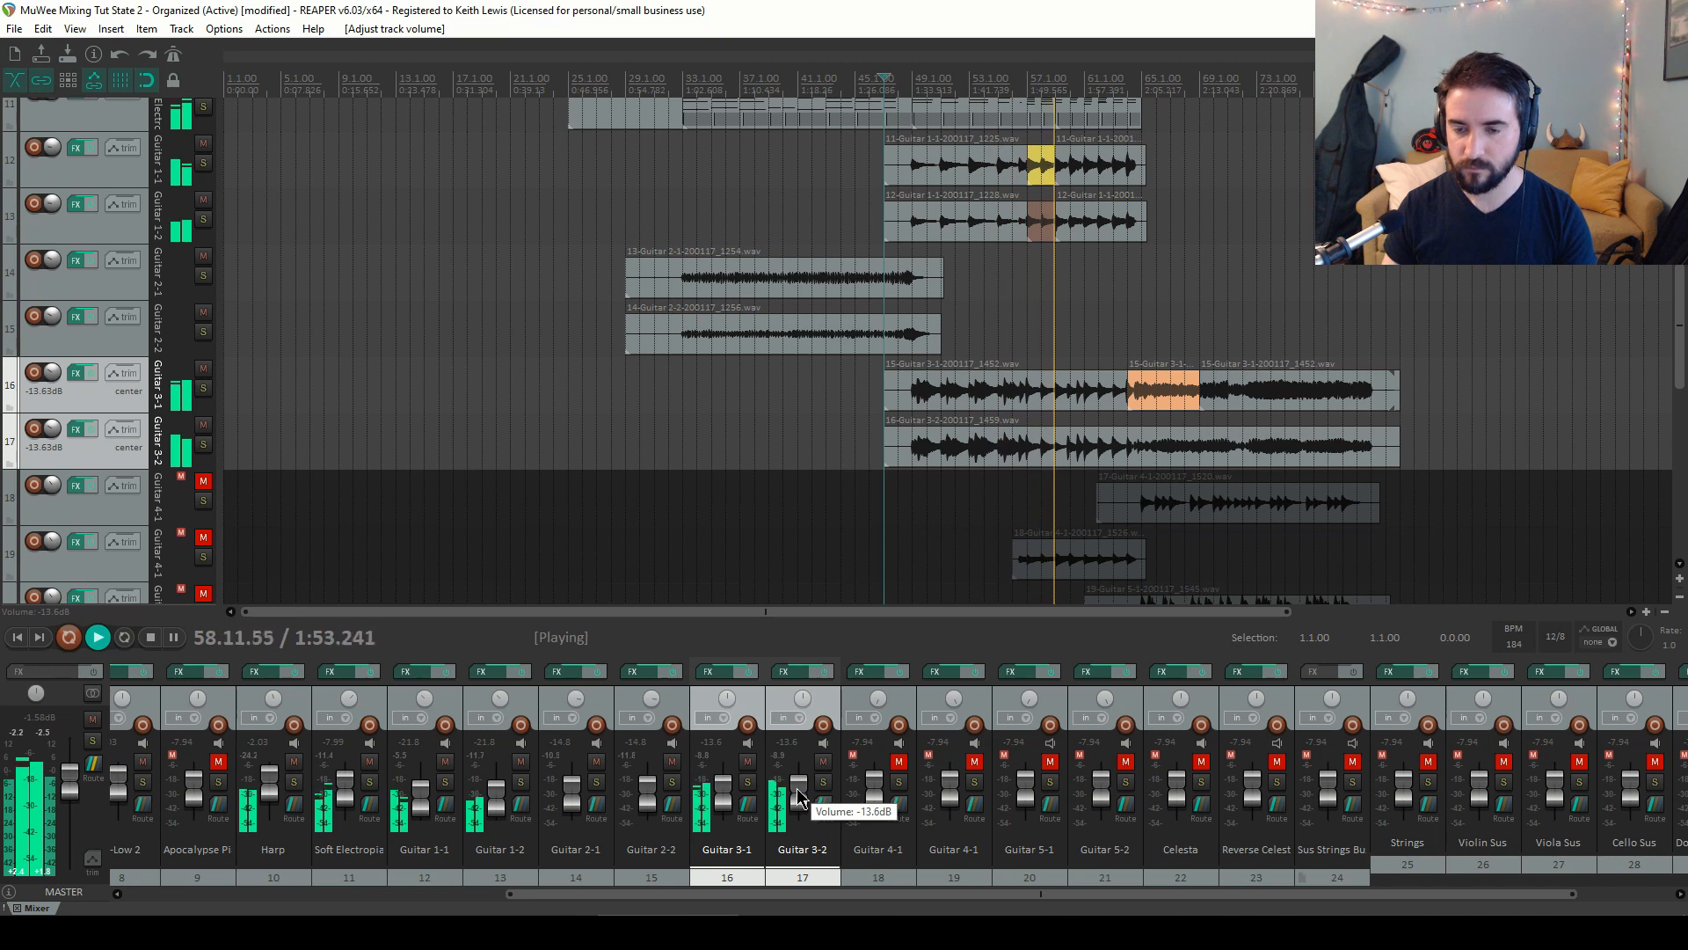
key("space")
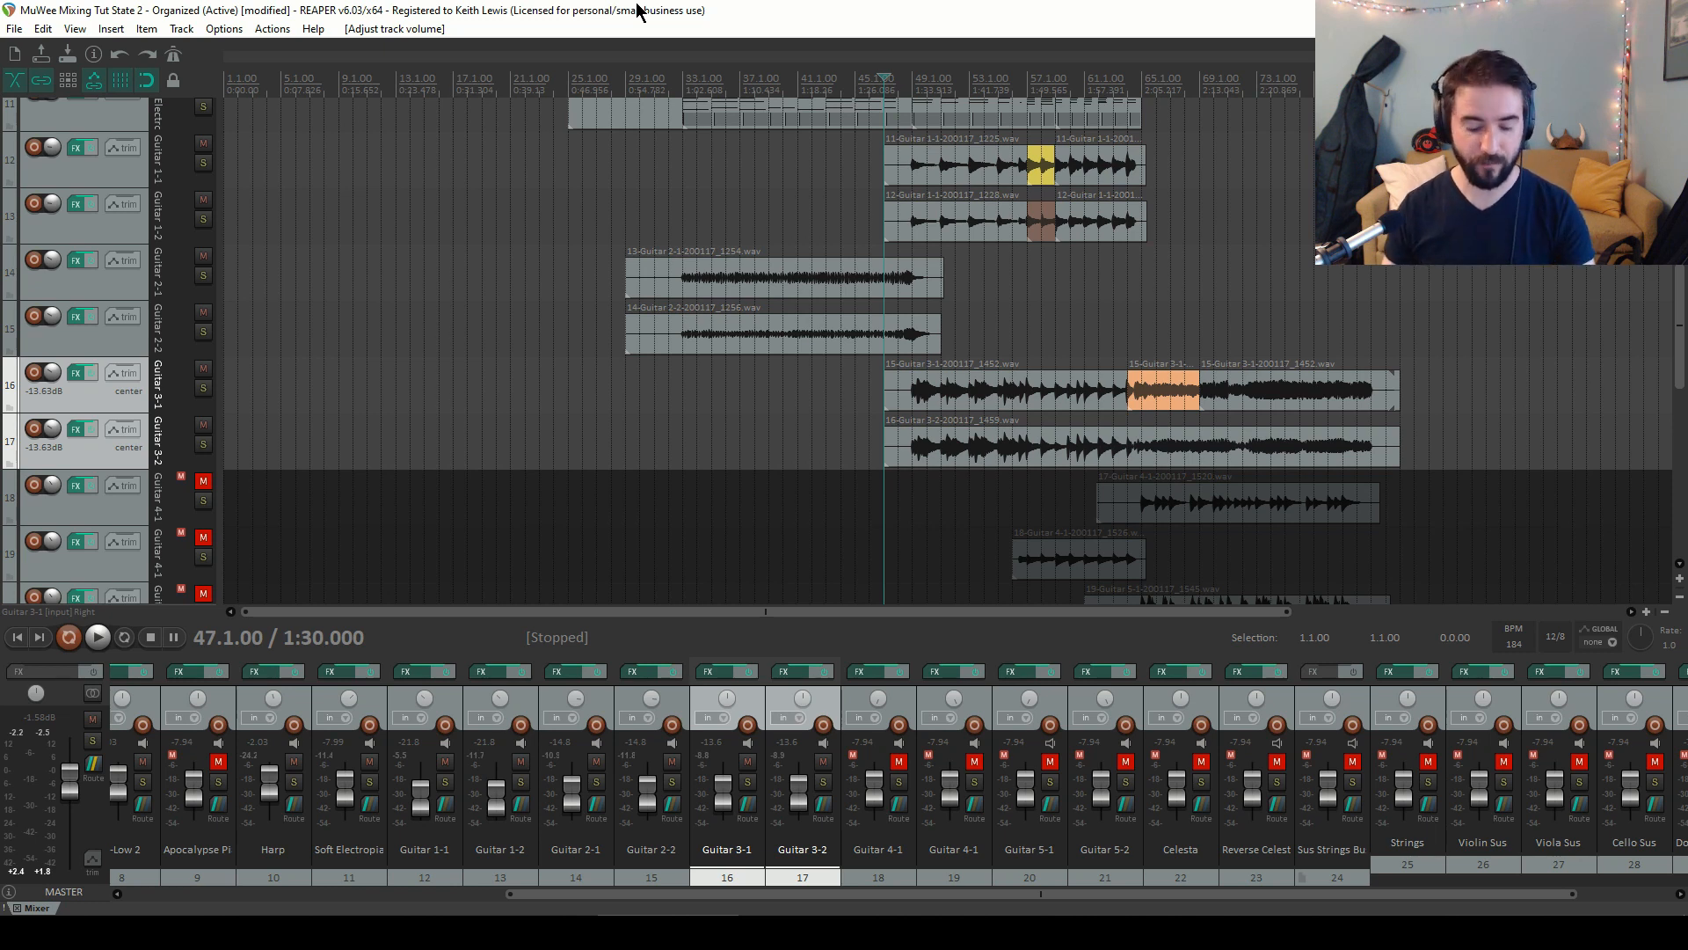
key("space")
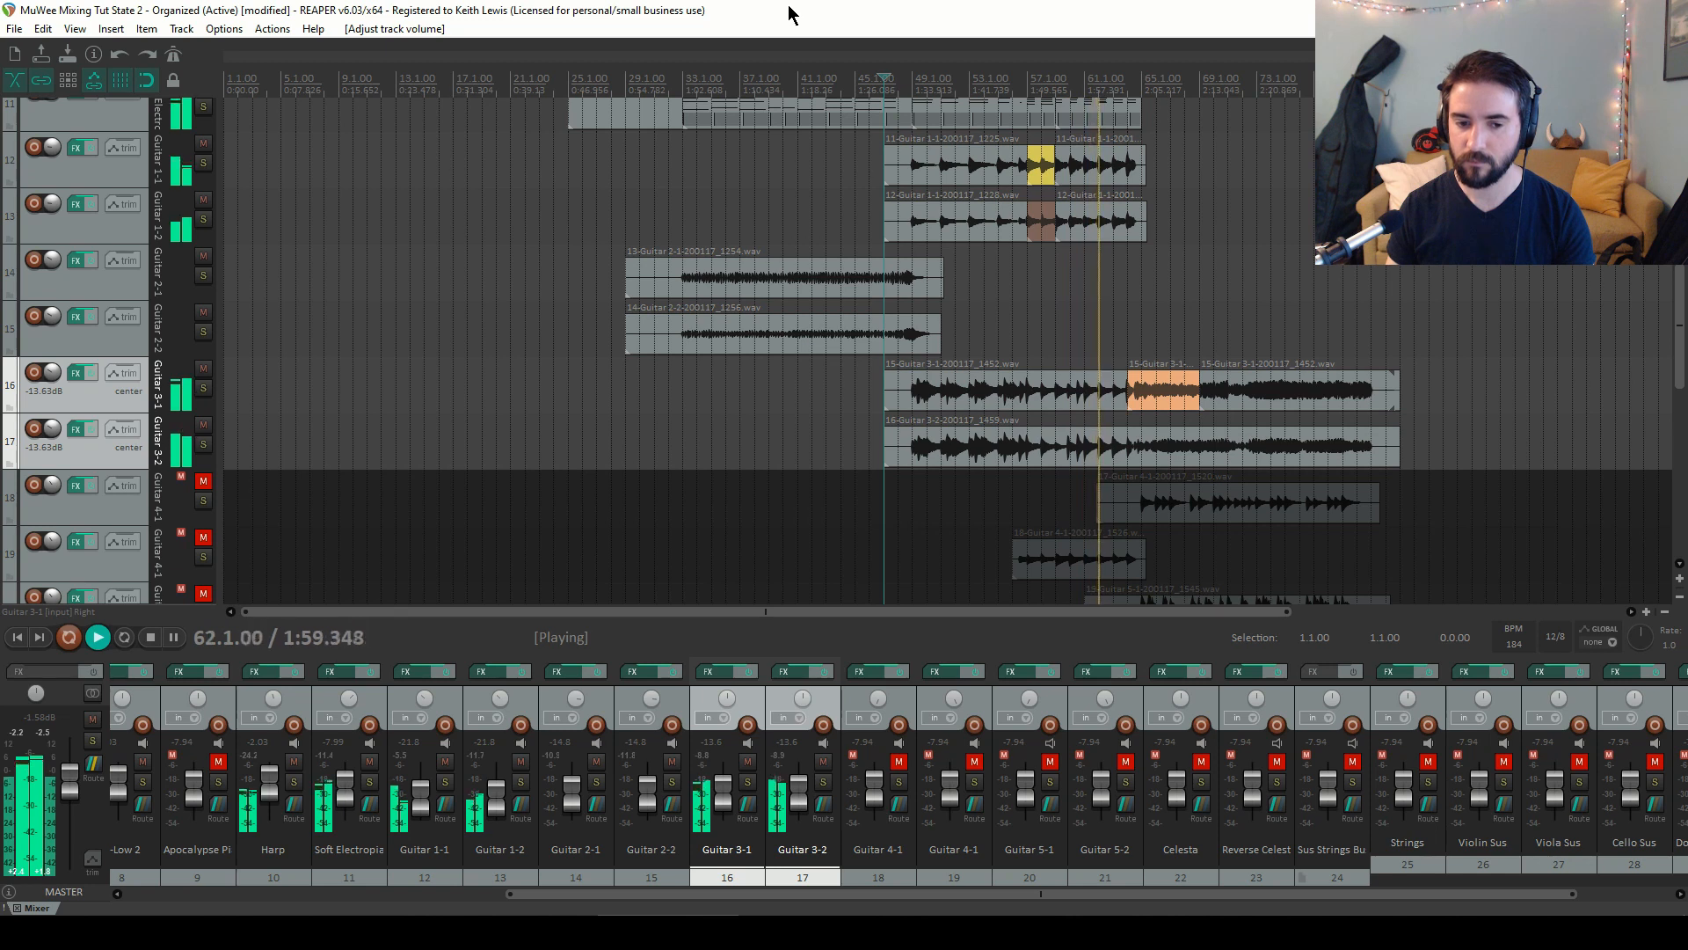
key("space")
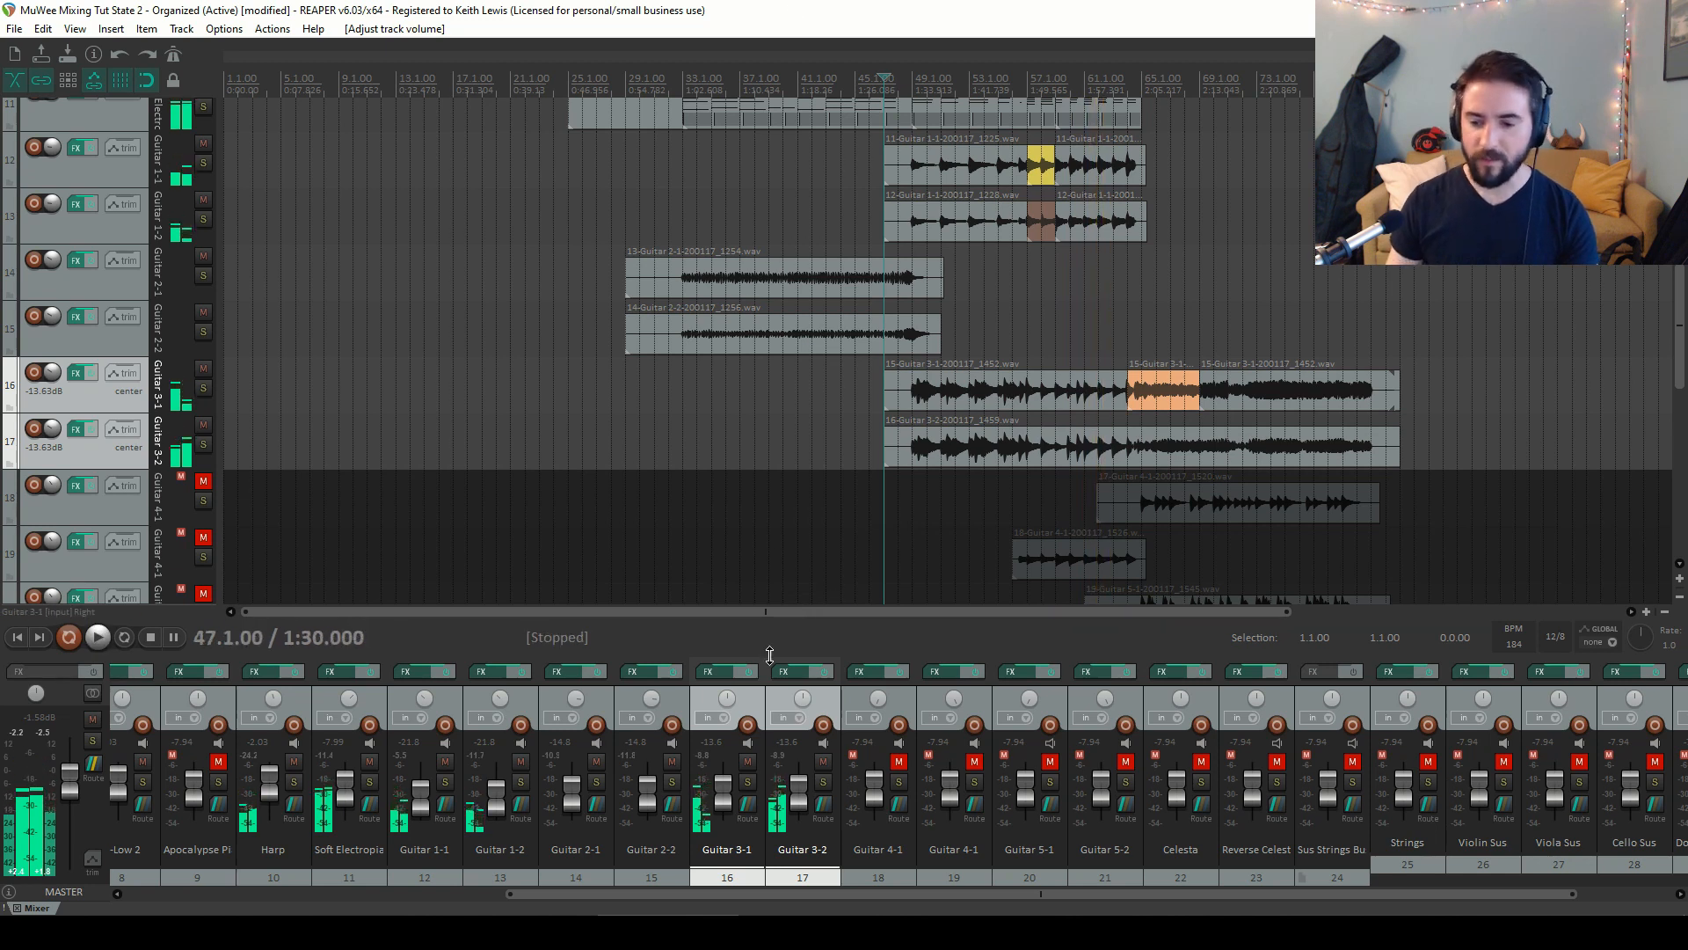
Select Soft Electropiano through Guitar 3-2 and lower them all together by about 3.4 dB
left_click(772, 701)
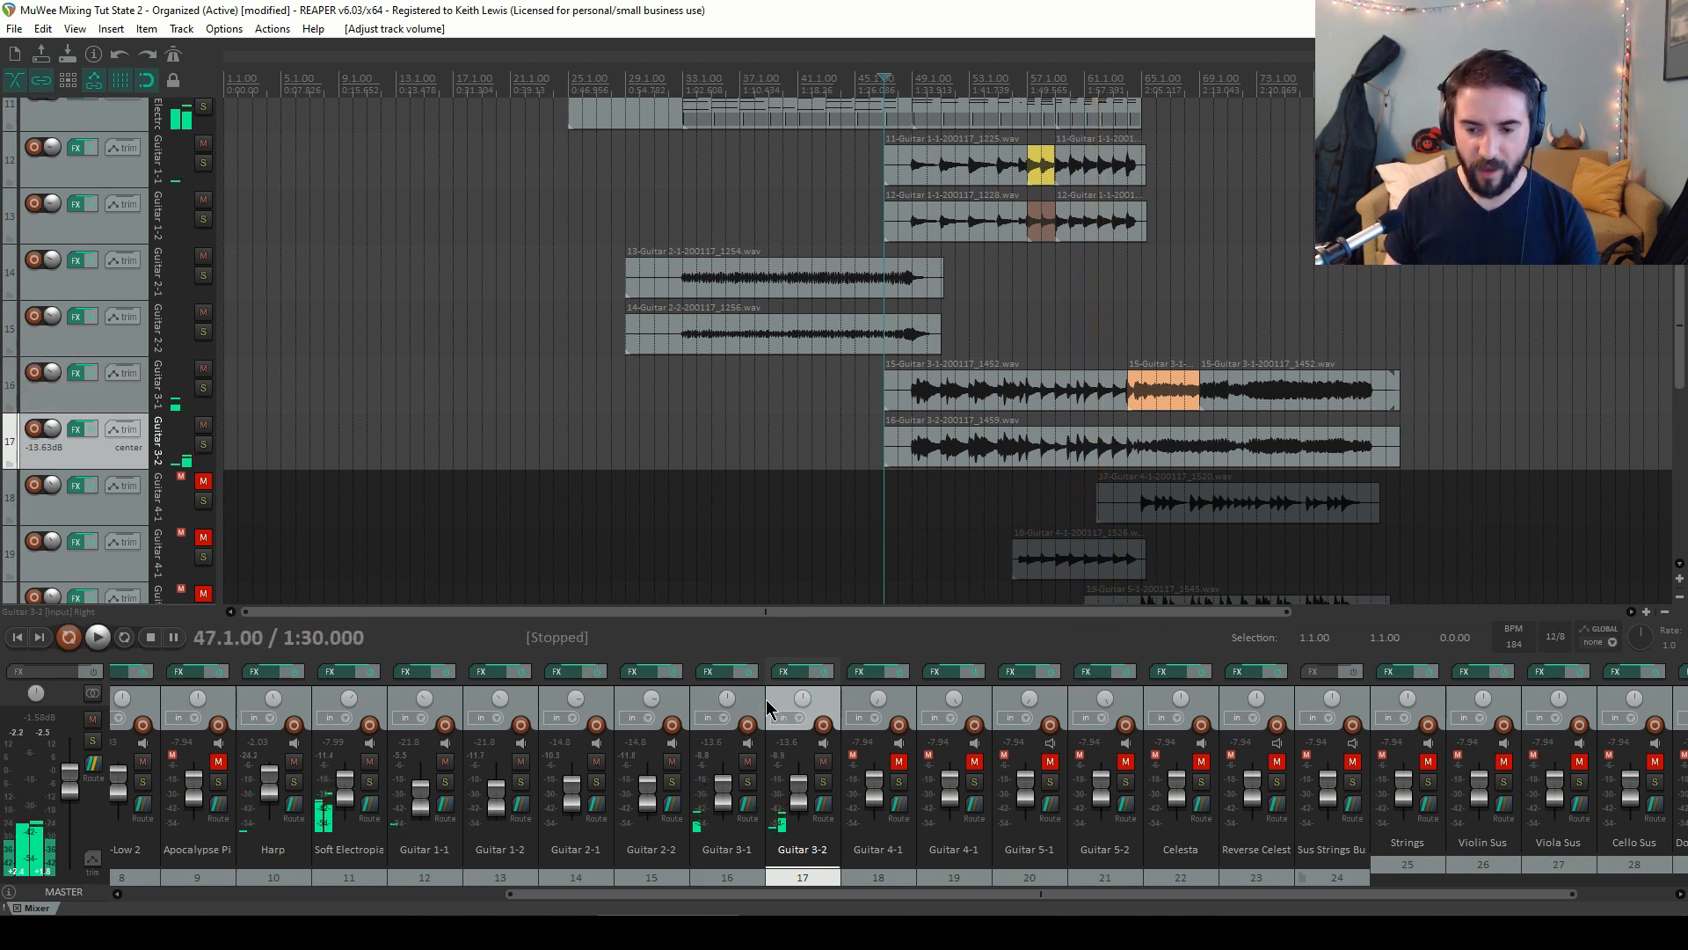
left_click(370, 708, "shift")
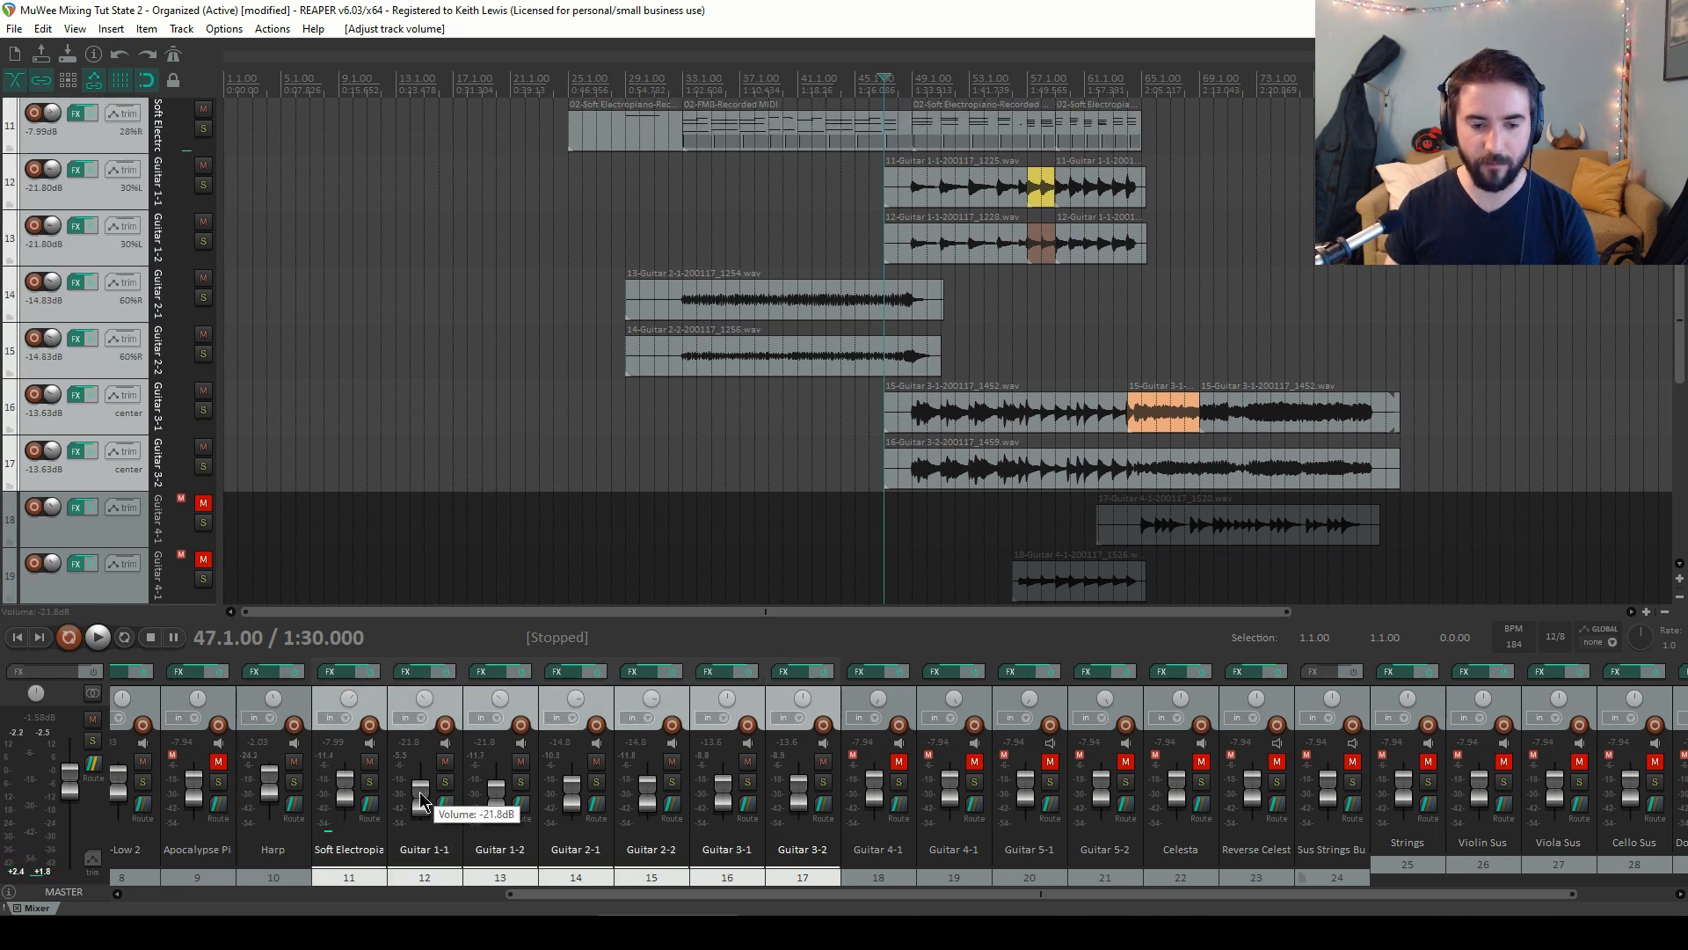
scroll(421, 799, "down", 3)
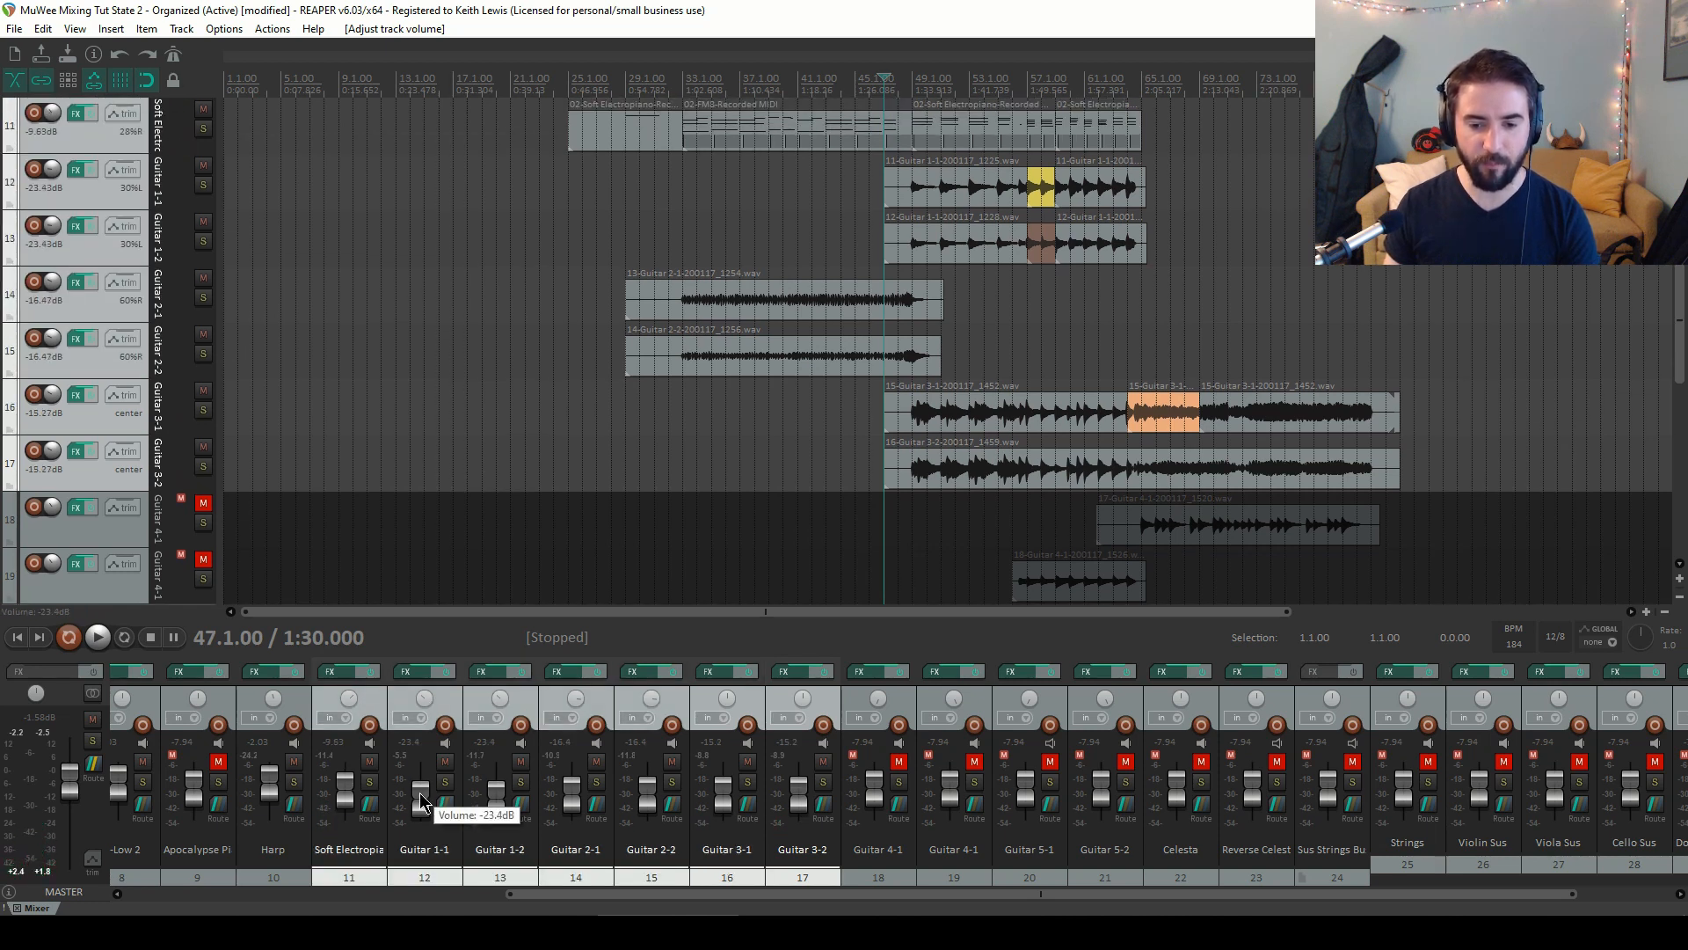
scroll(419, 793, "down", 3)
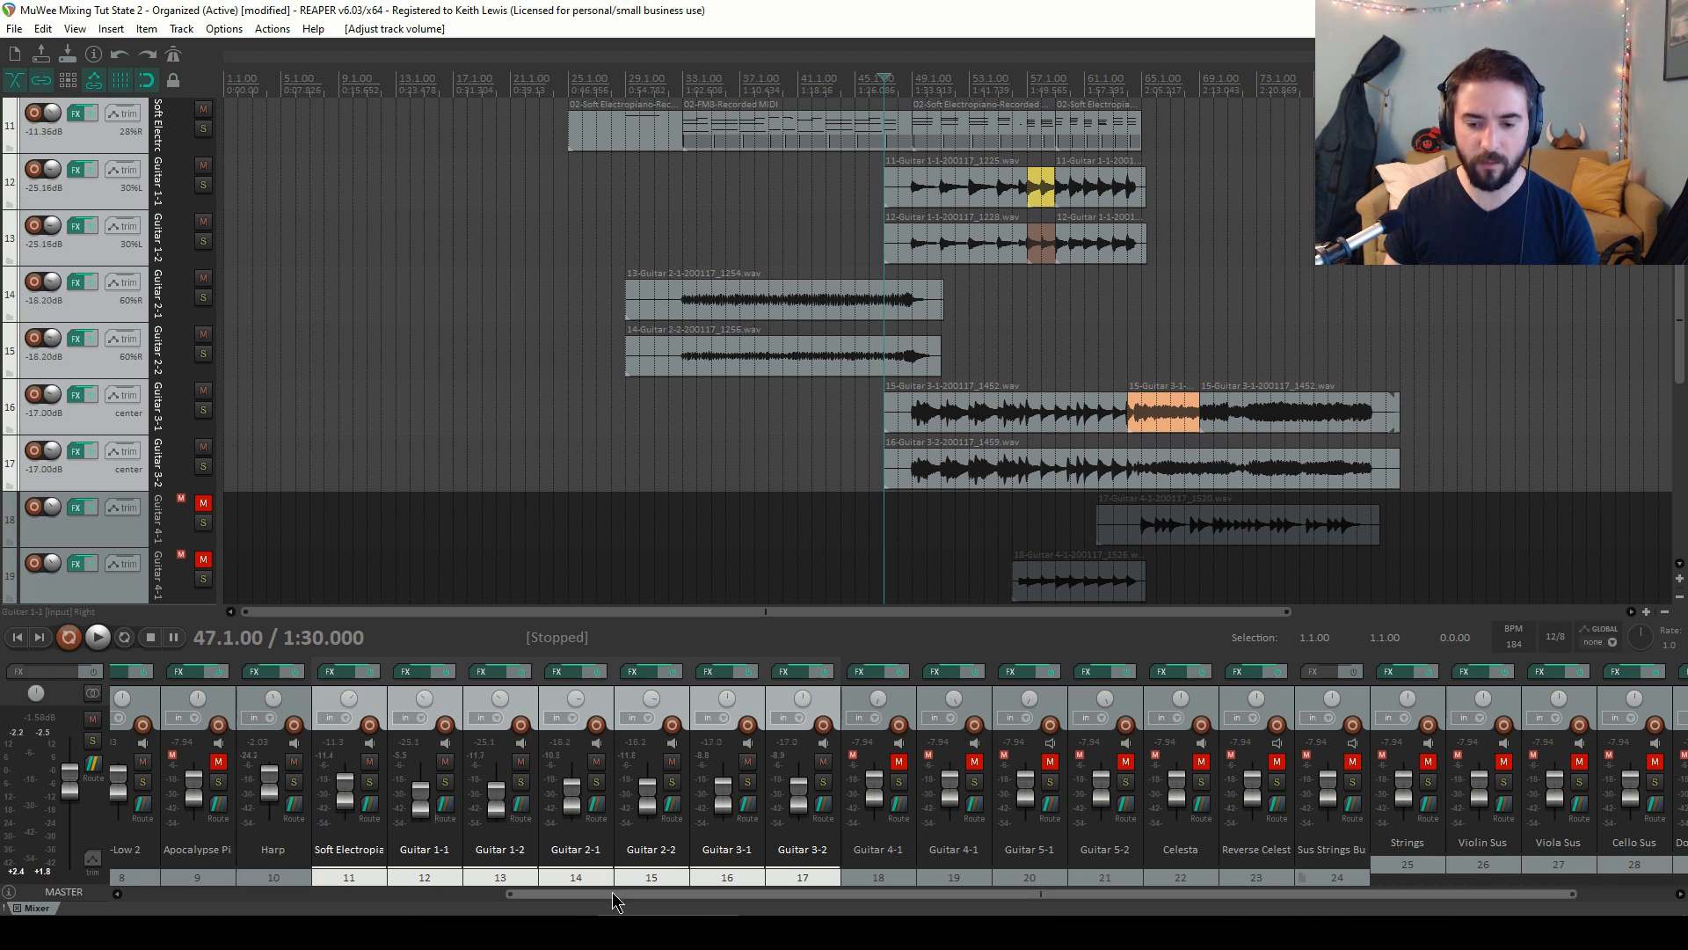
Select Drums Bus and B-Low 2 and lower both together by about 6 dB
left_click_drag(617, 893, 184, 877)
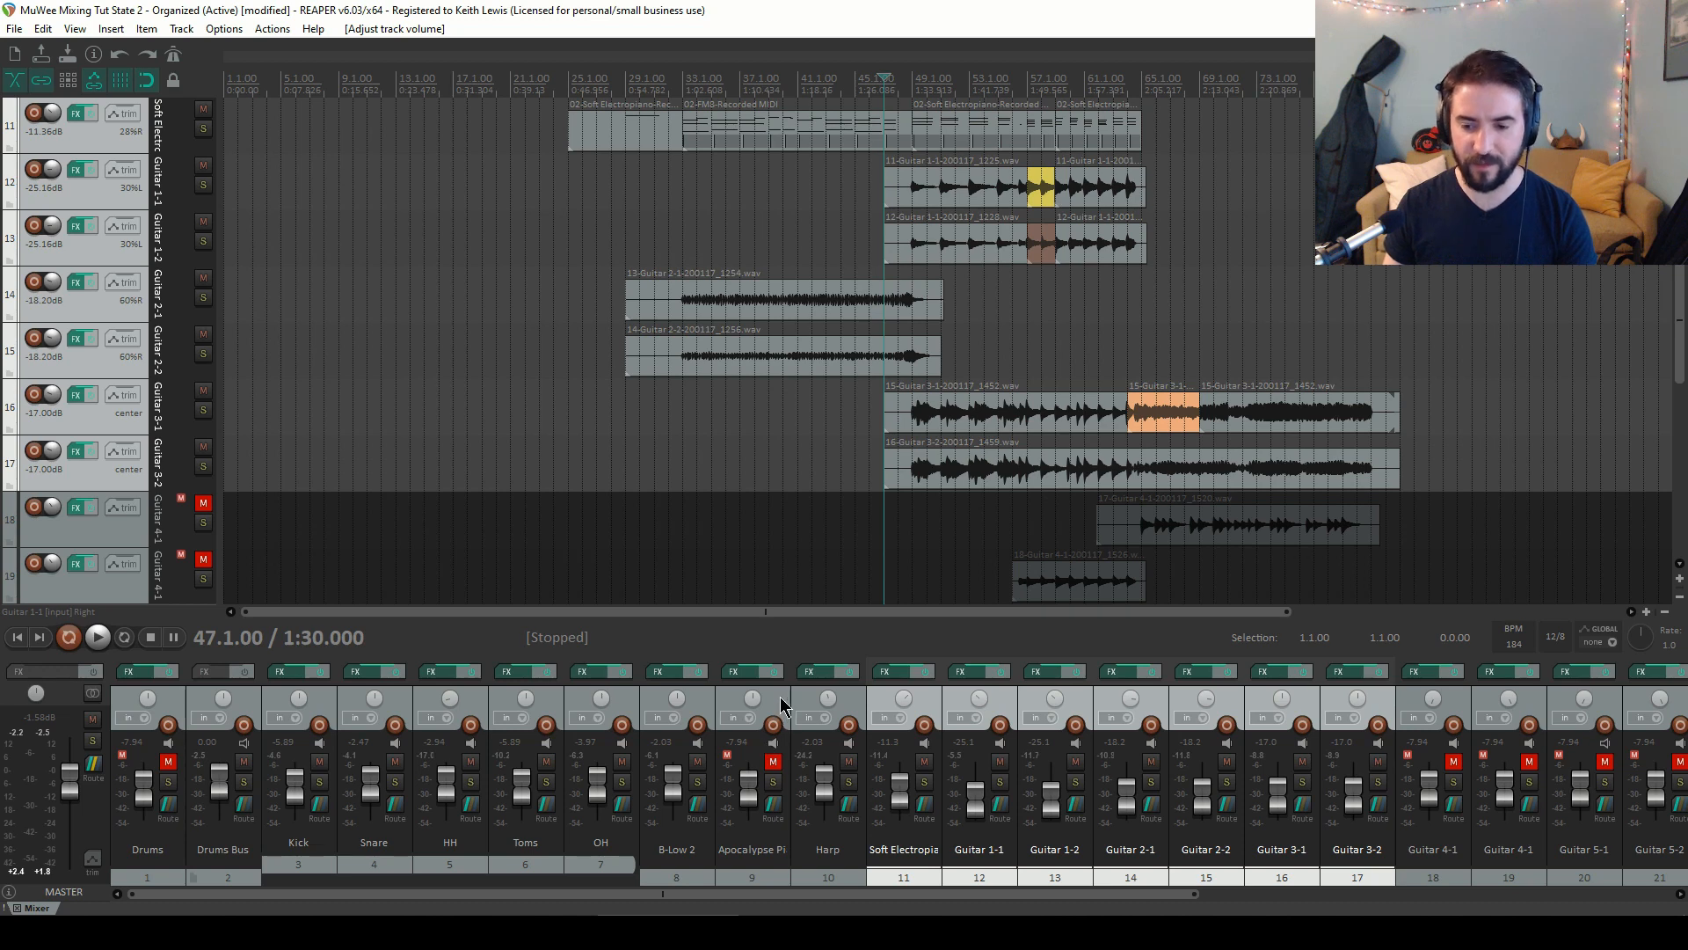
left_click(702, 711)
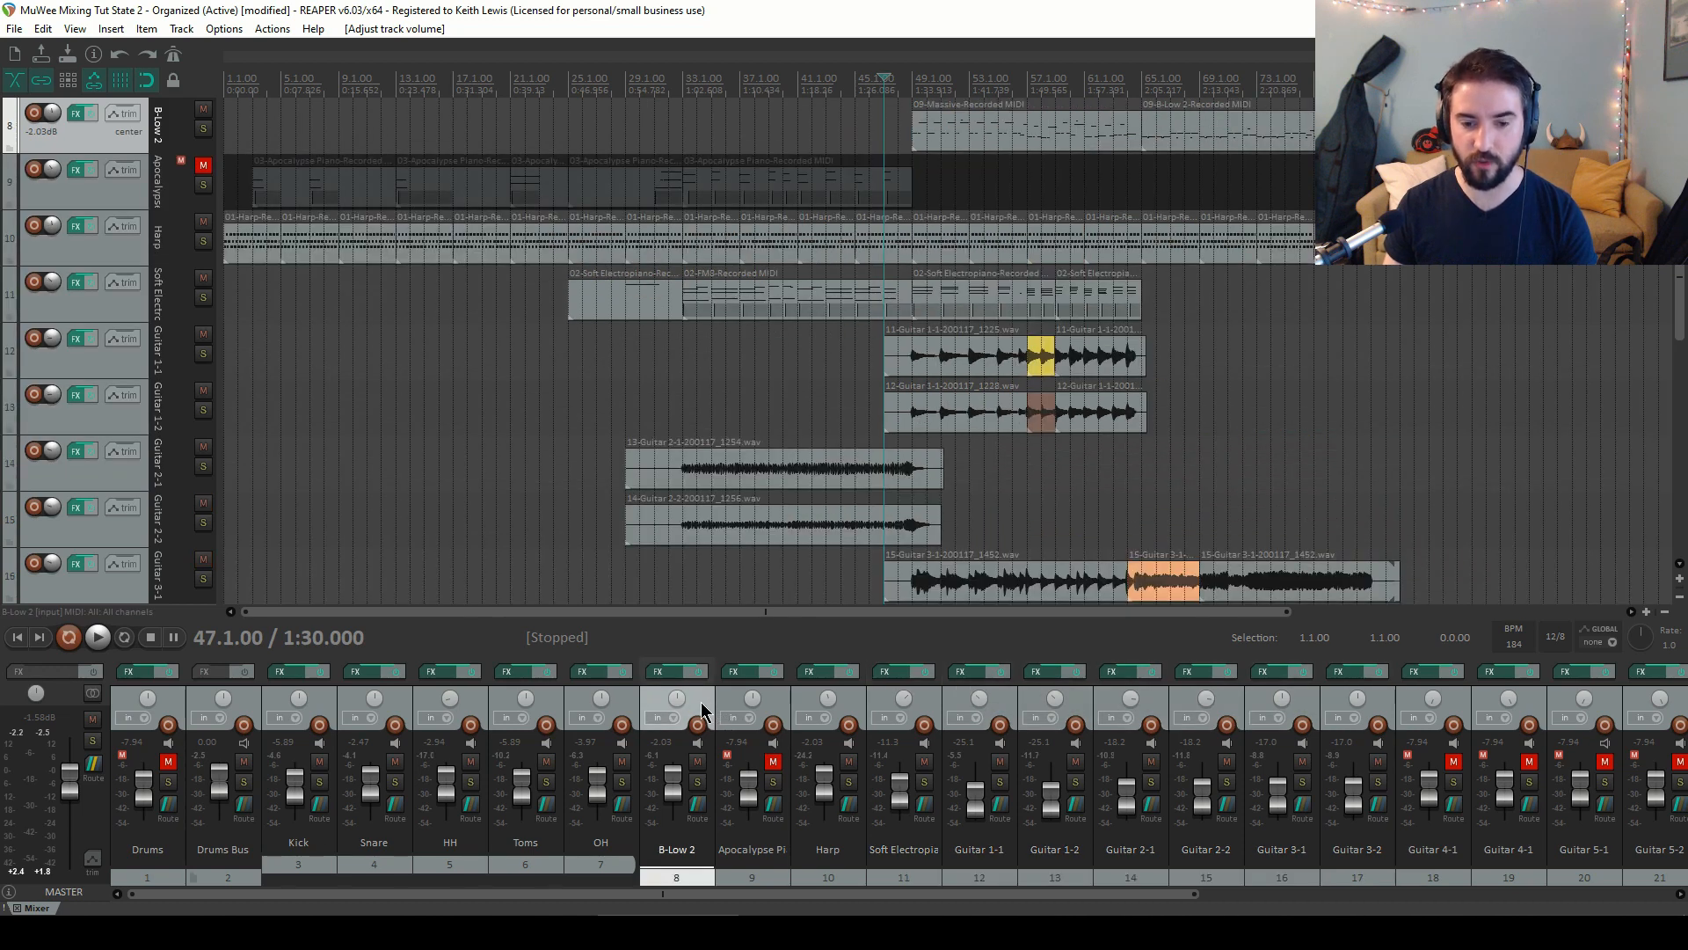
left_click(276, 712, "shift")
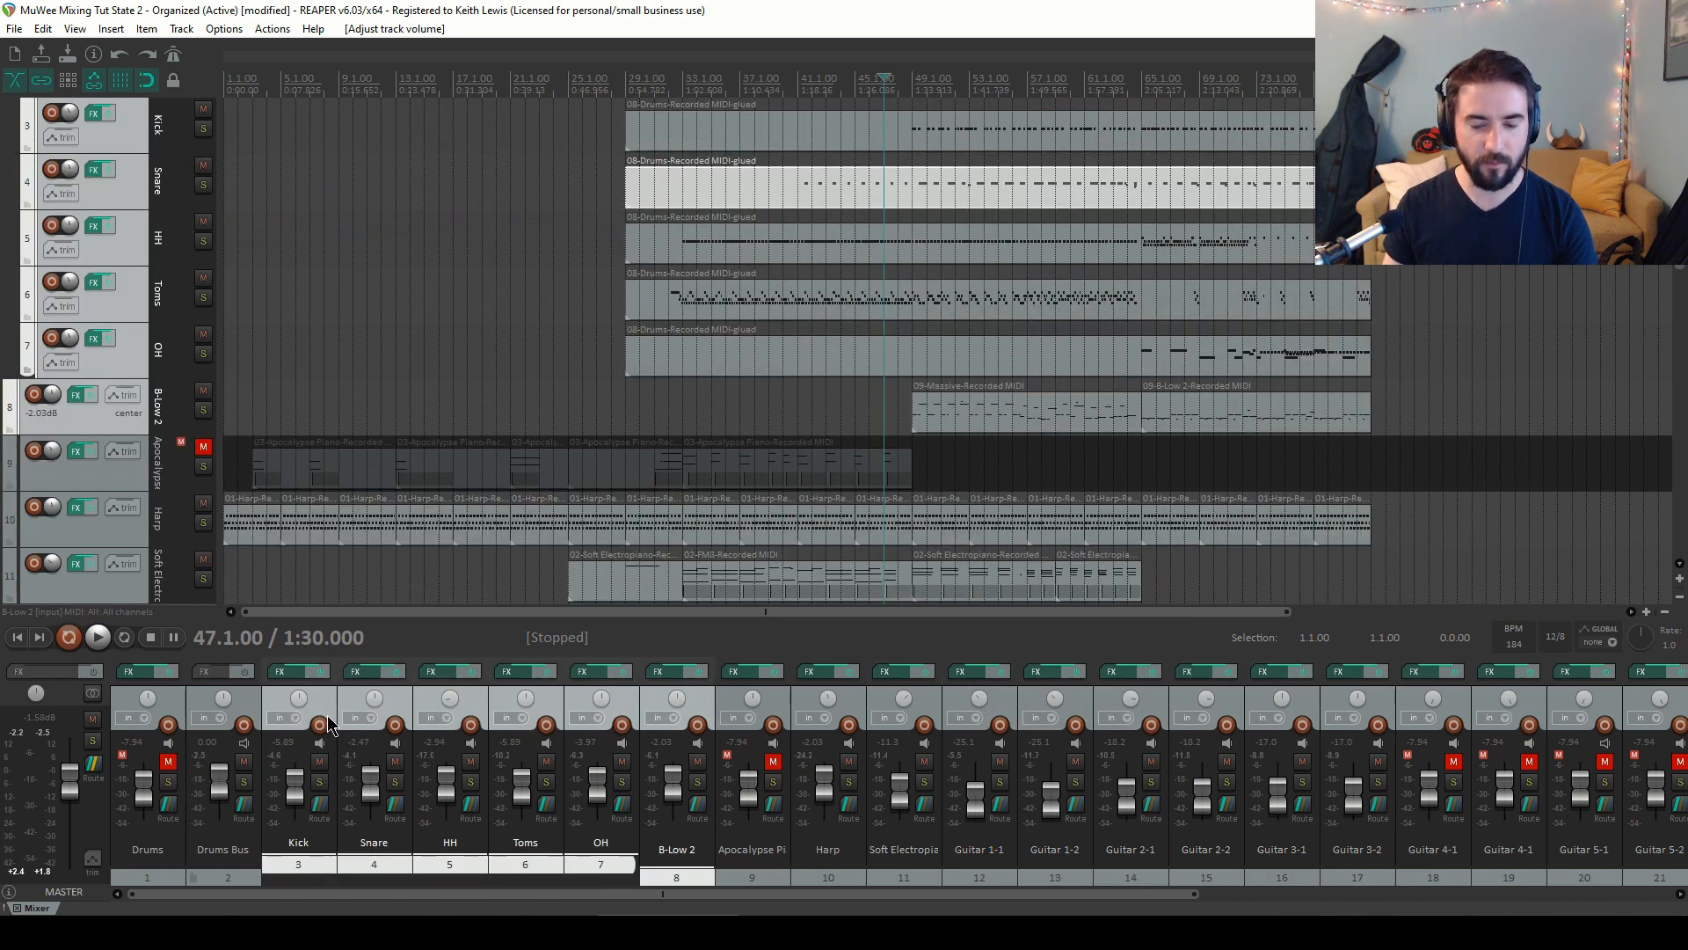
left_click(621, 710, "ctrl")
left_click(521, 717, "ctrl")
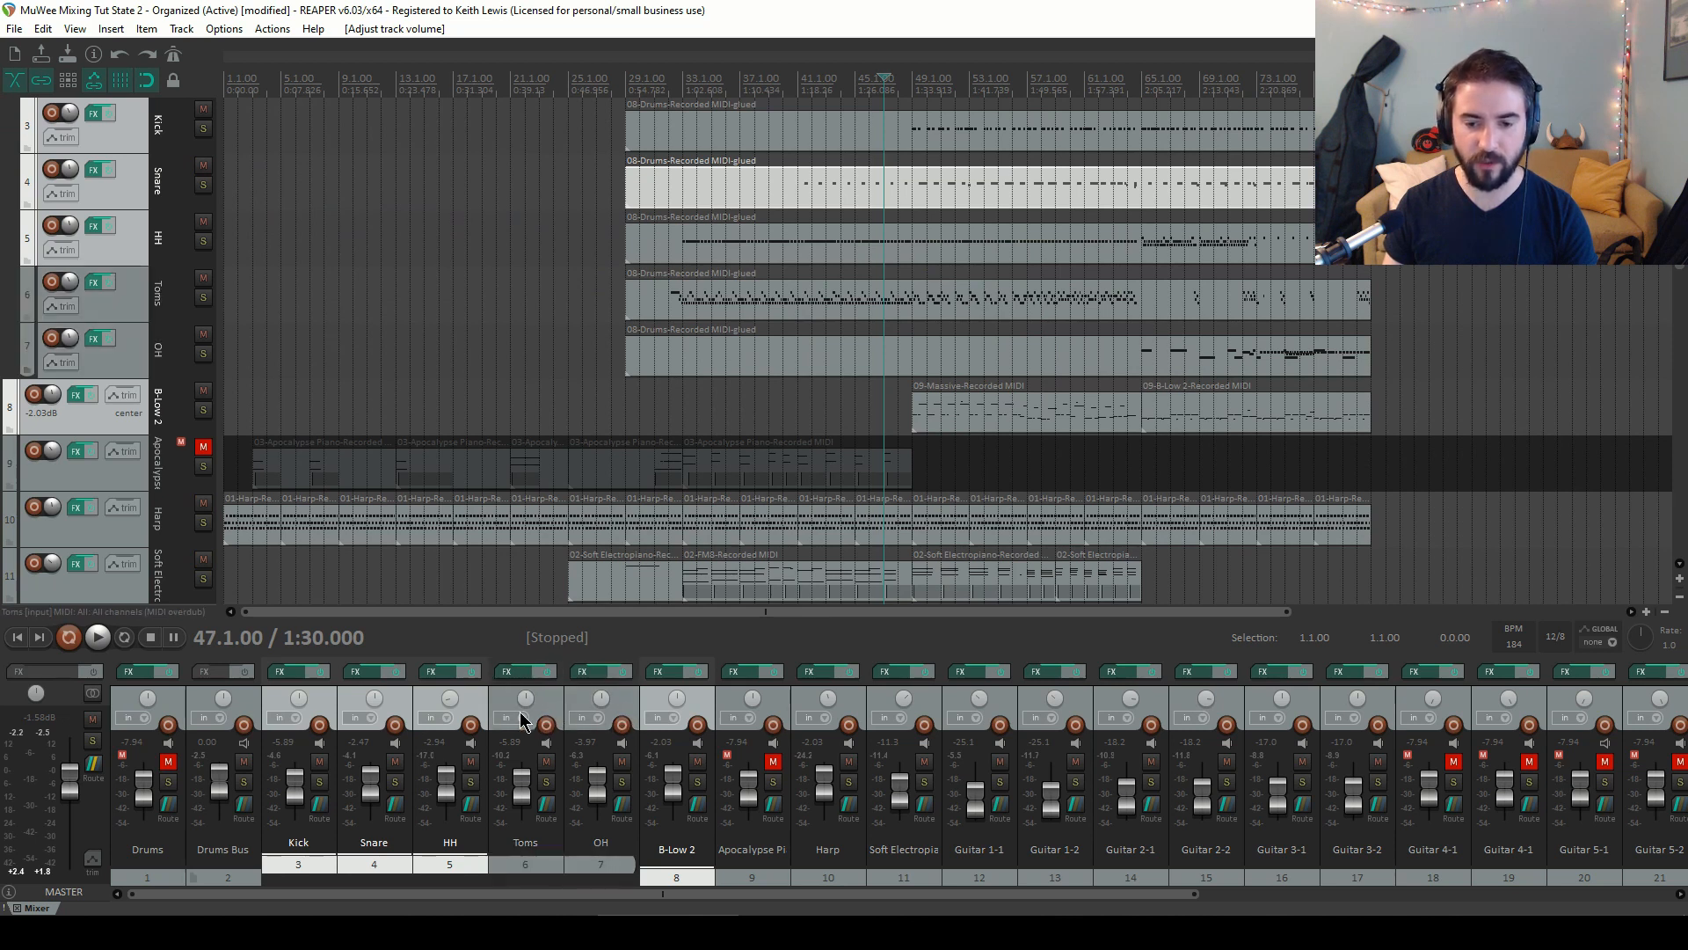
left_click(466, 717, "ctrl")
left_click(401, 703, "ctrl")
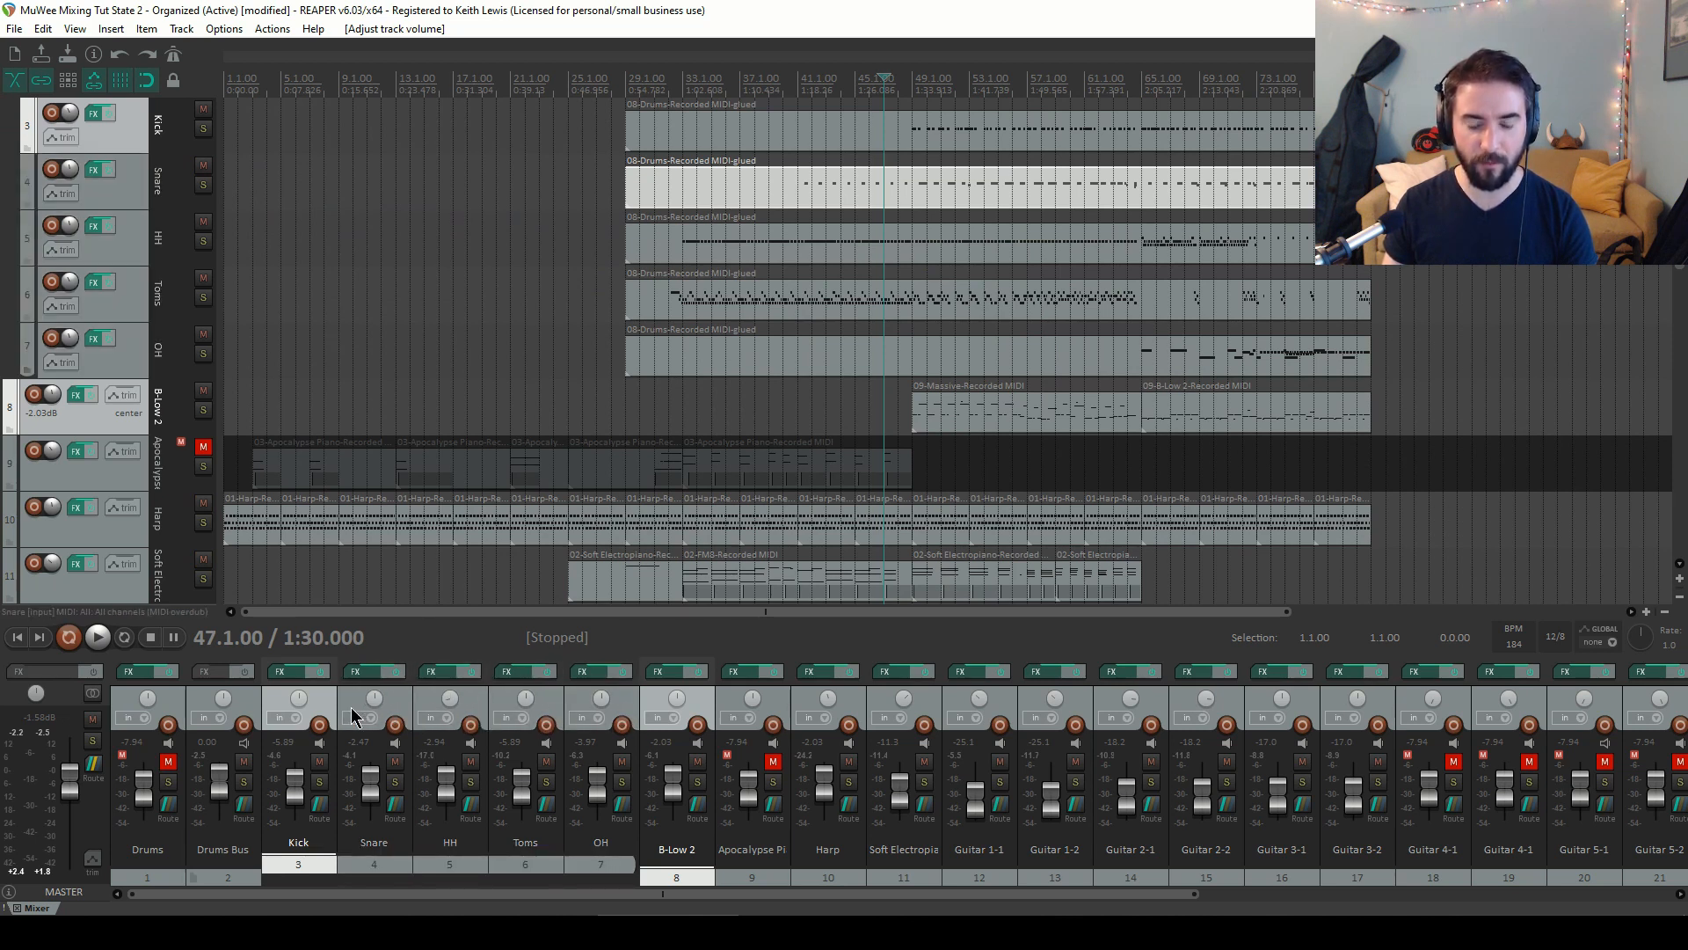
left_click(325, 704, "ctrl")
left_click(249, 713, "ctrl")
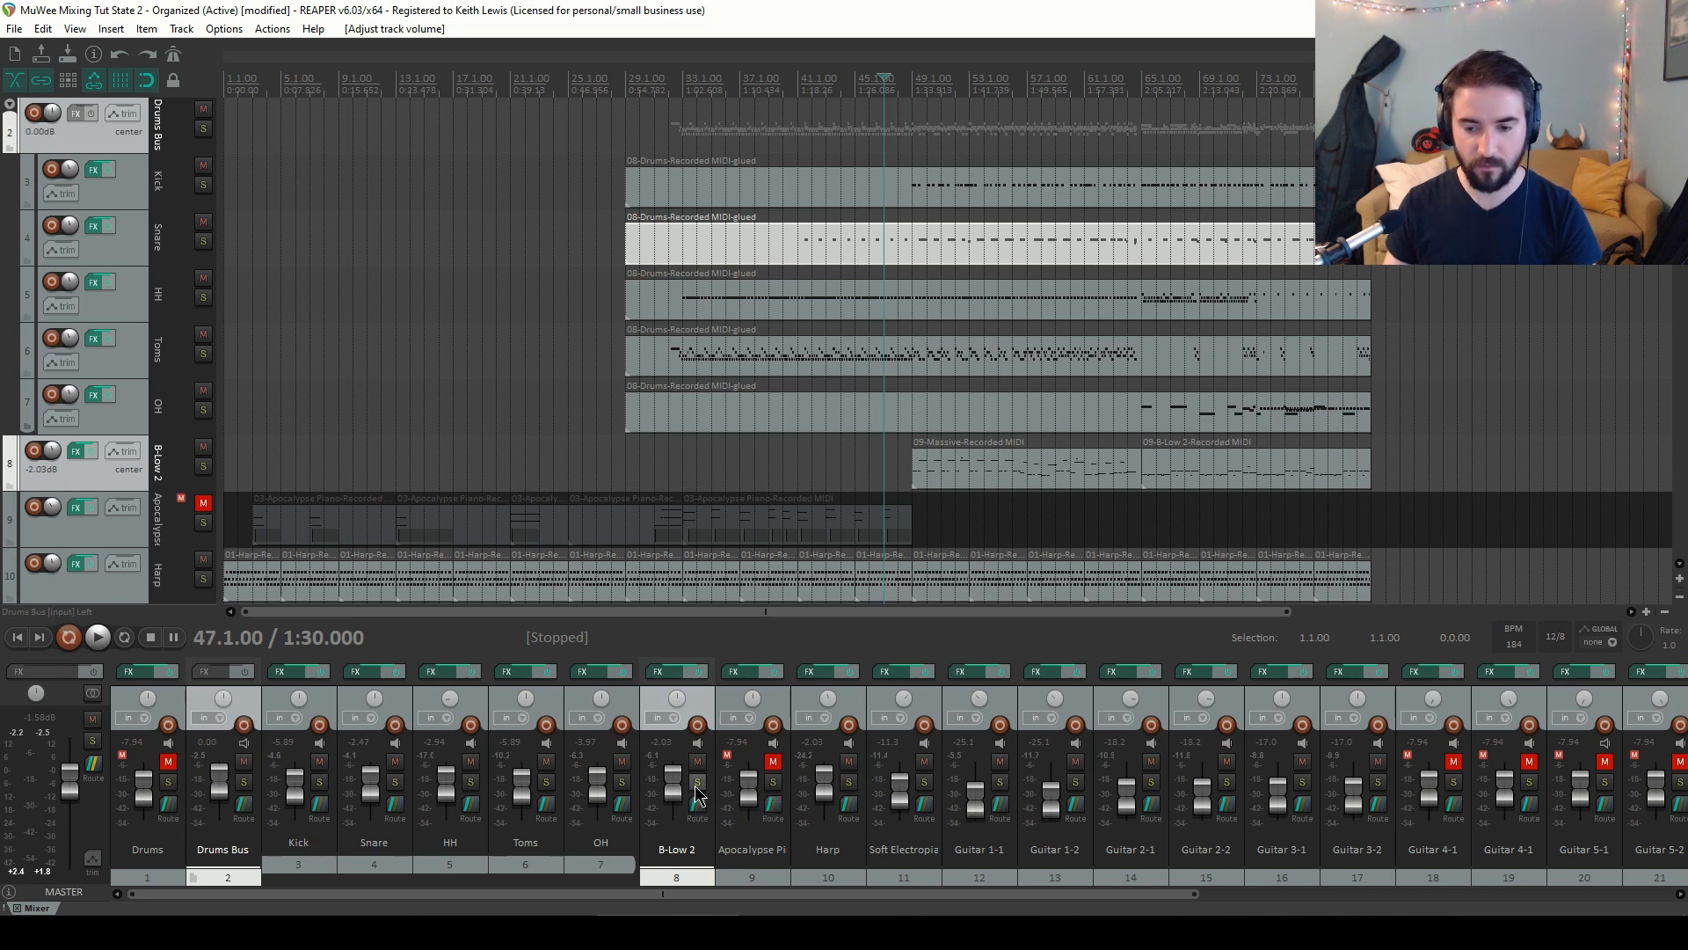
left_click_drag(675, 793, 677, 798)
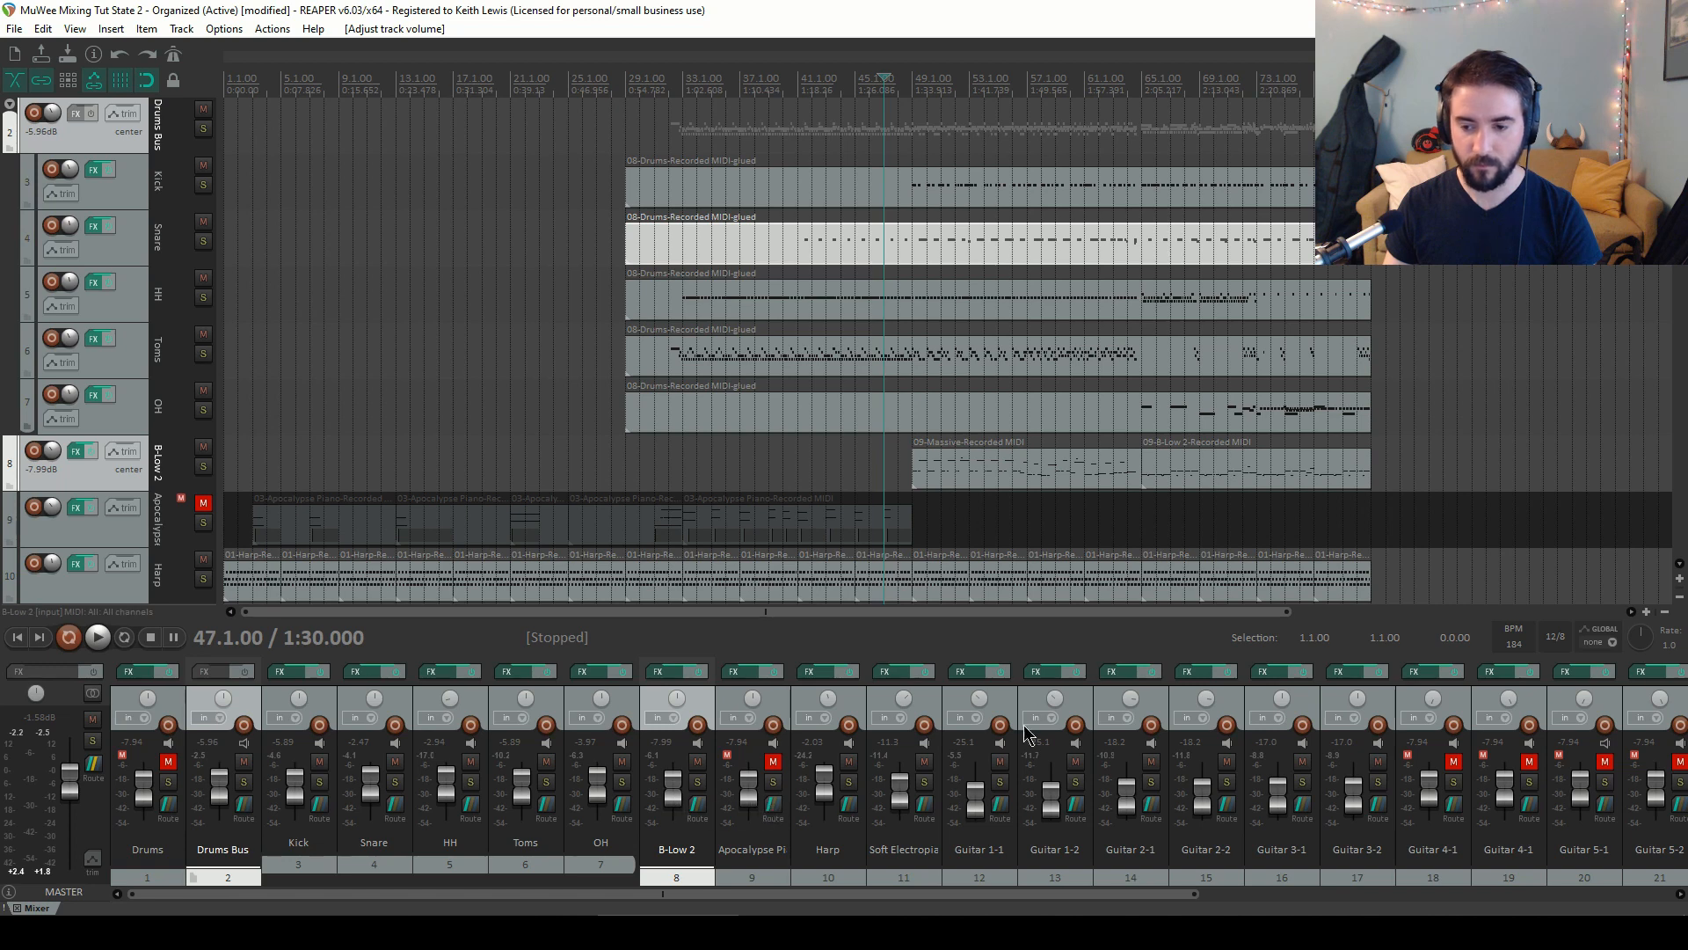
Select Soft Electropiano through Guitar 3-2, lower them together by about 3 dB more, and start playback
left_click(912, 721)
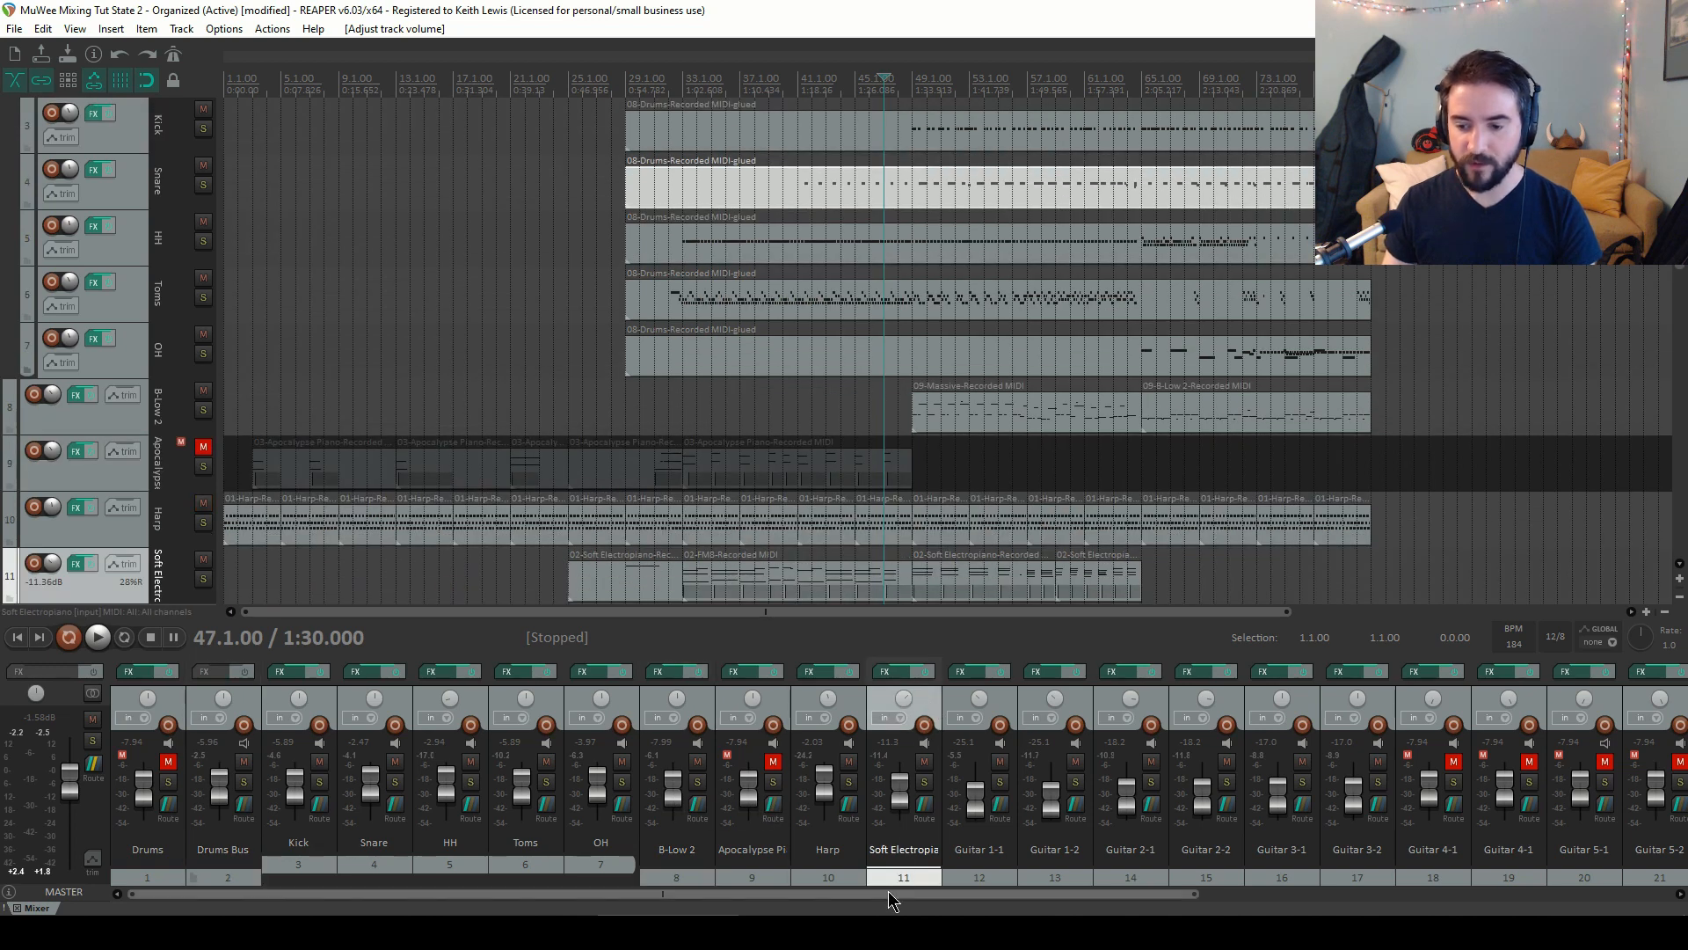
left_click_drag(877, 896, 1074, 896)
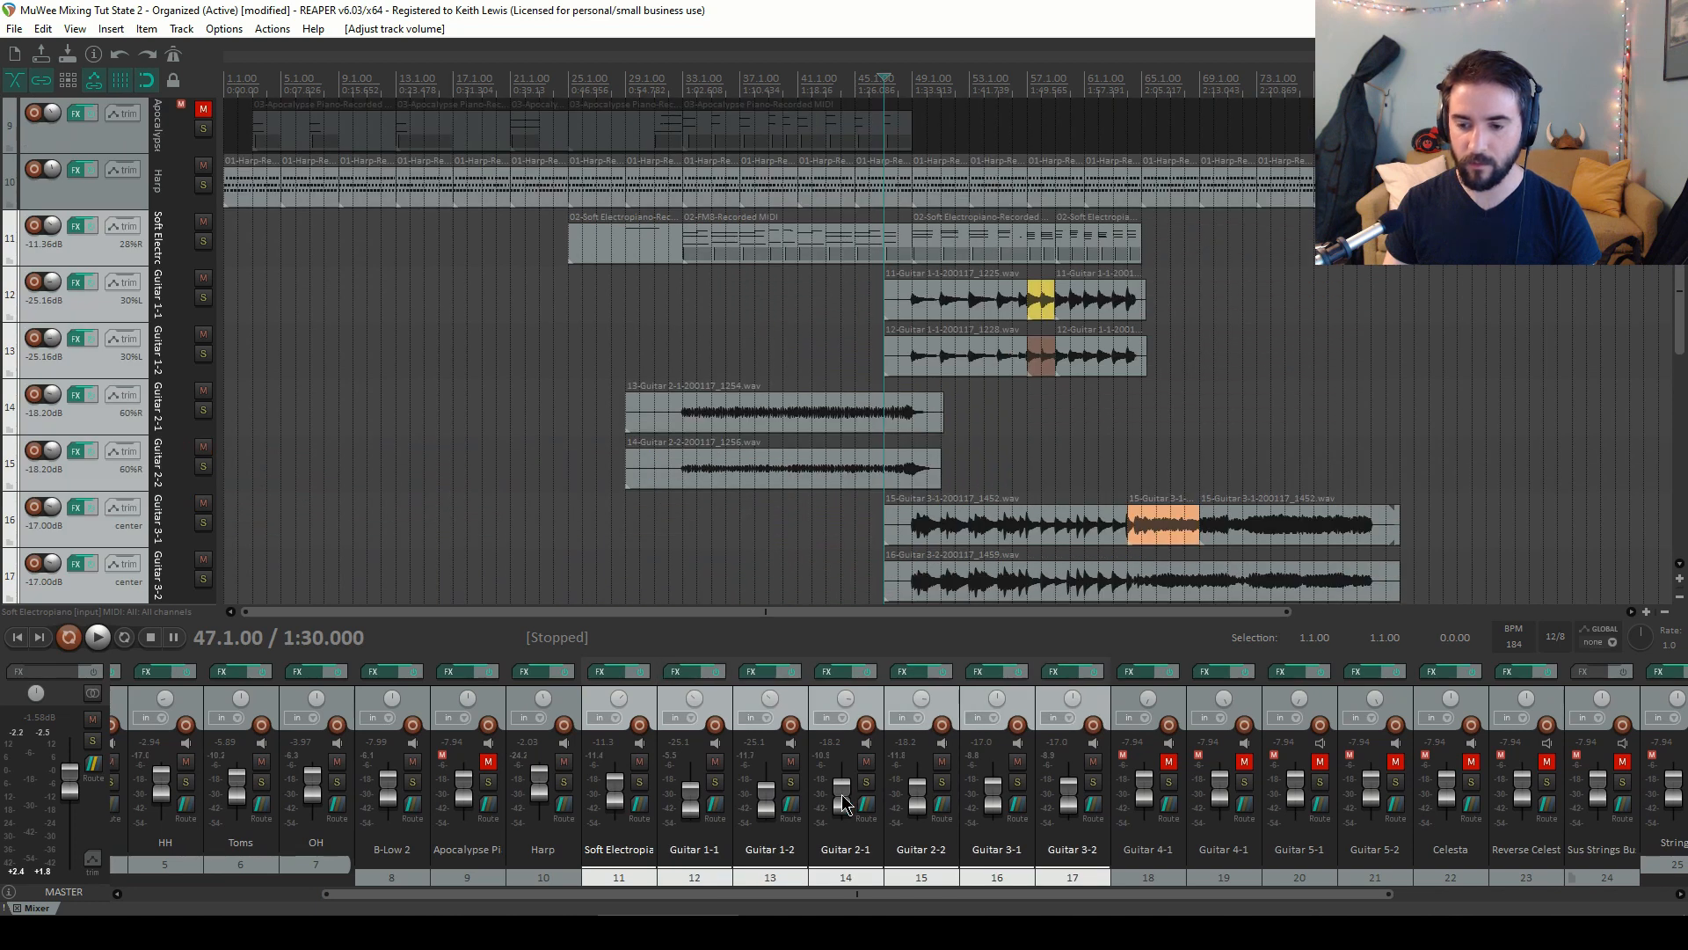
left_click_drag(843, 802, 882, 807)
key("space")
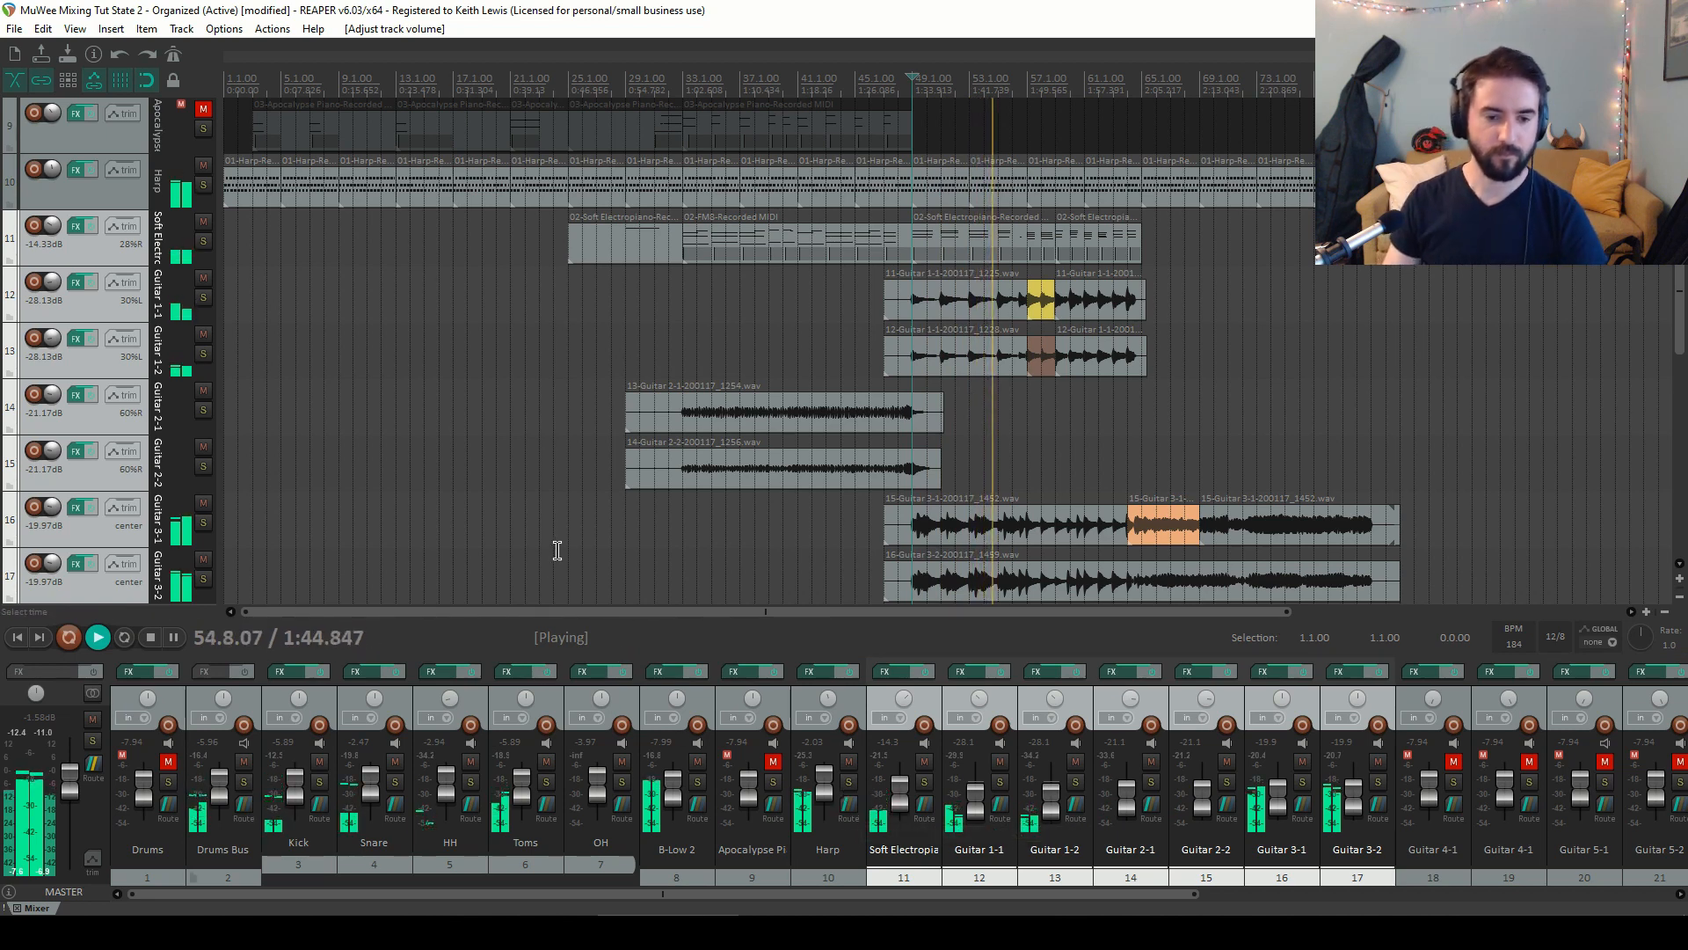
Save the project and stop playback
scroll(557, 550, "down", 4)
scroll(558, 551, "up", 4)
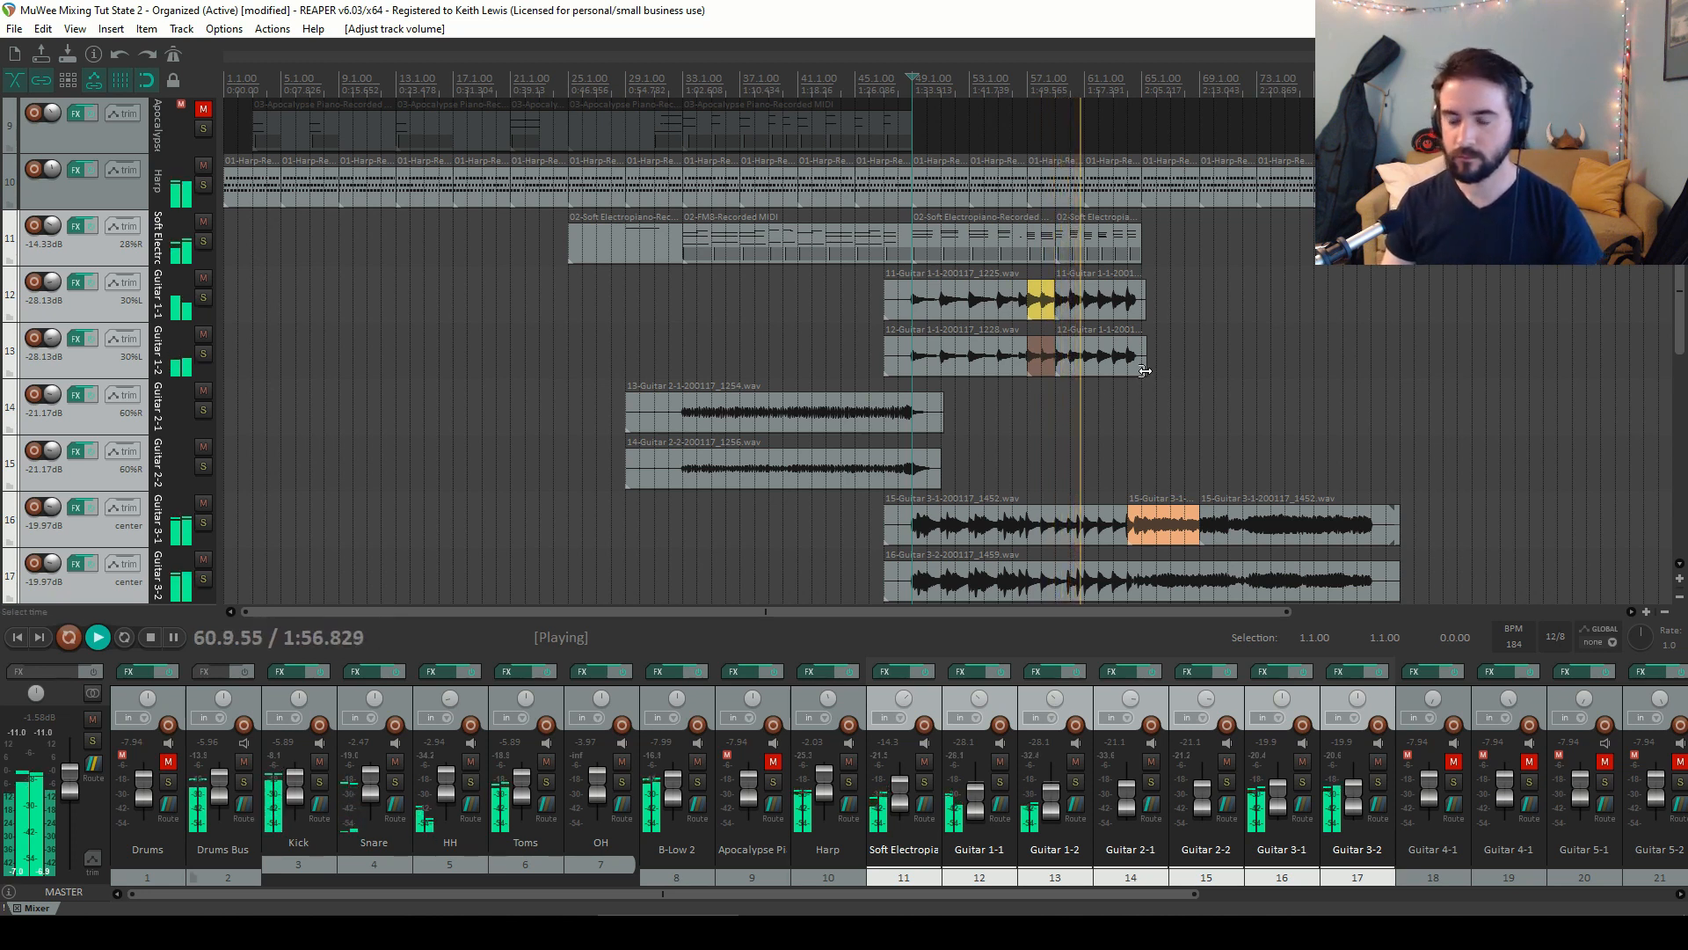
scroll(1681, 295, "down", 3)
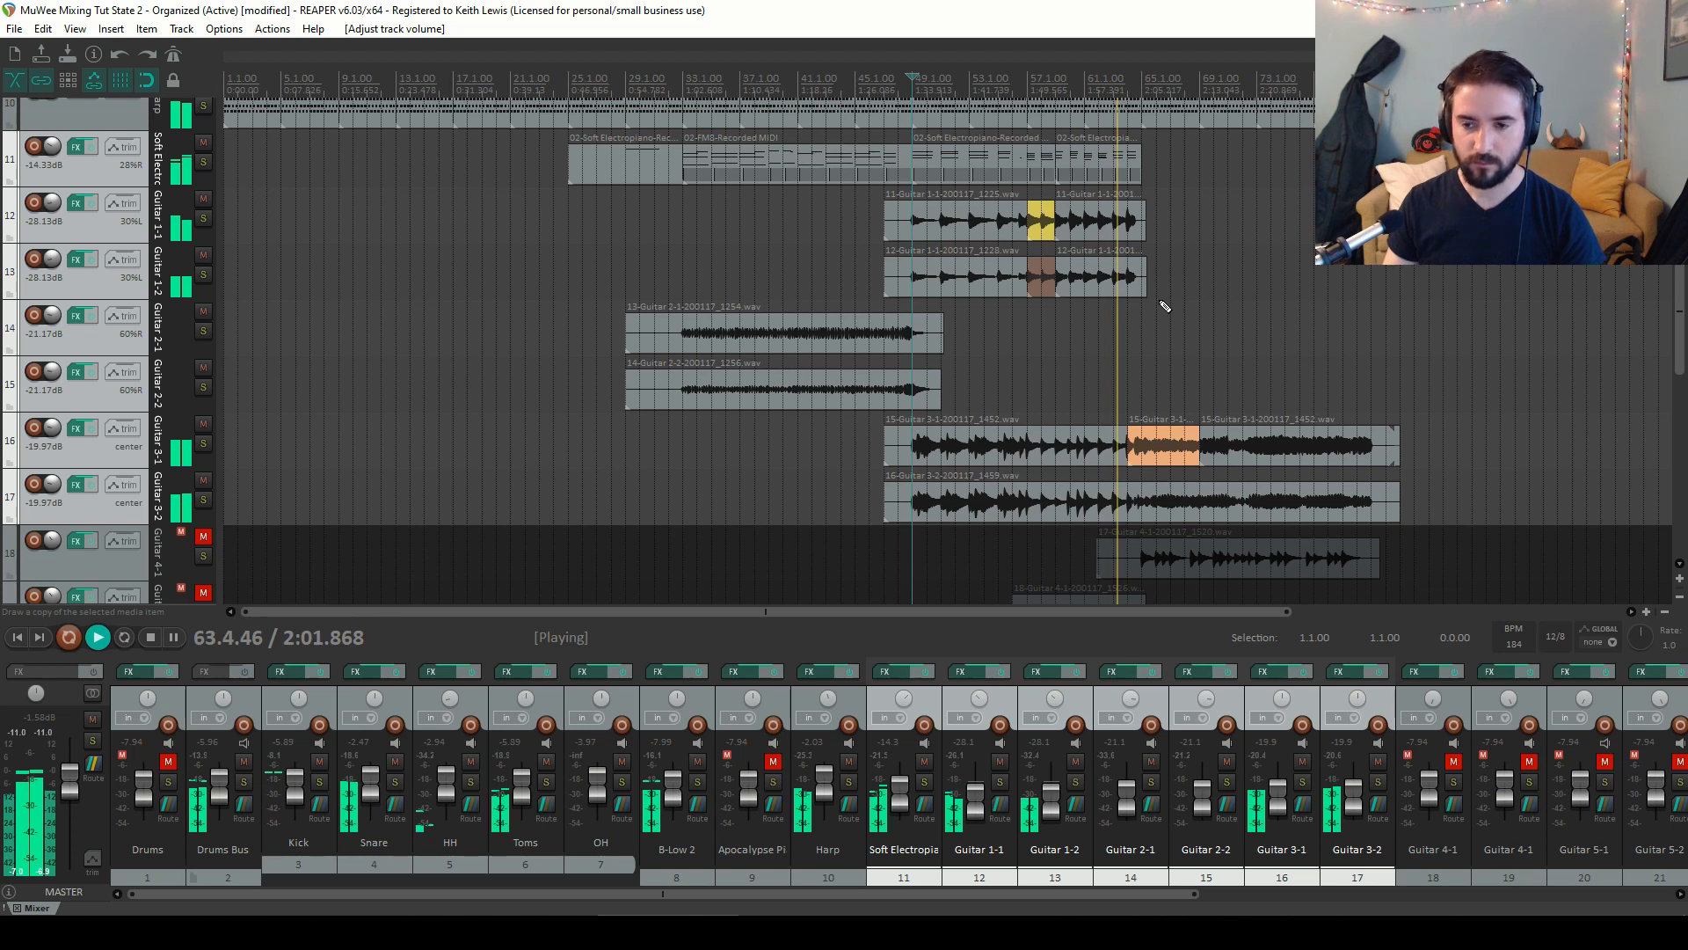
key("ctrl+s")
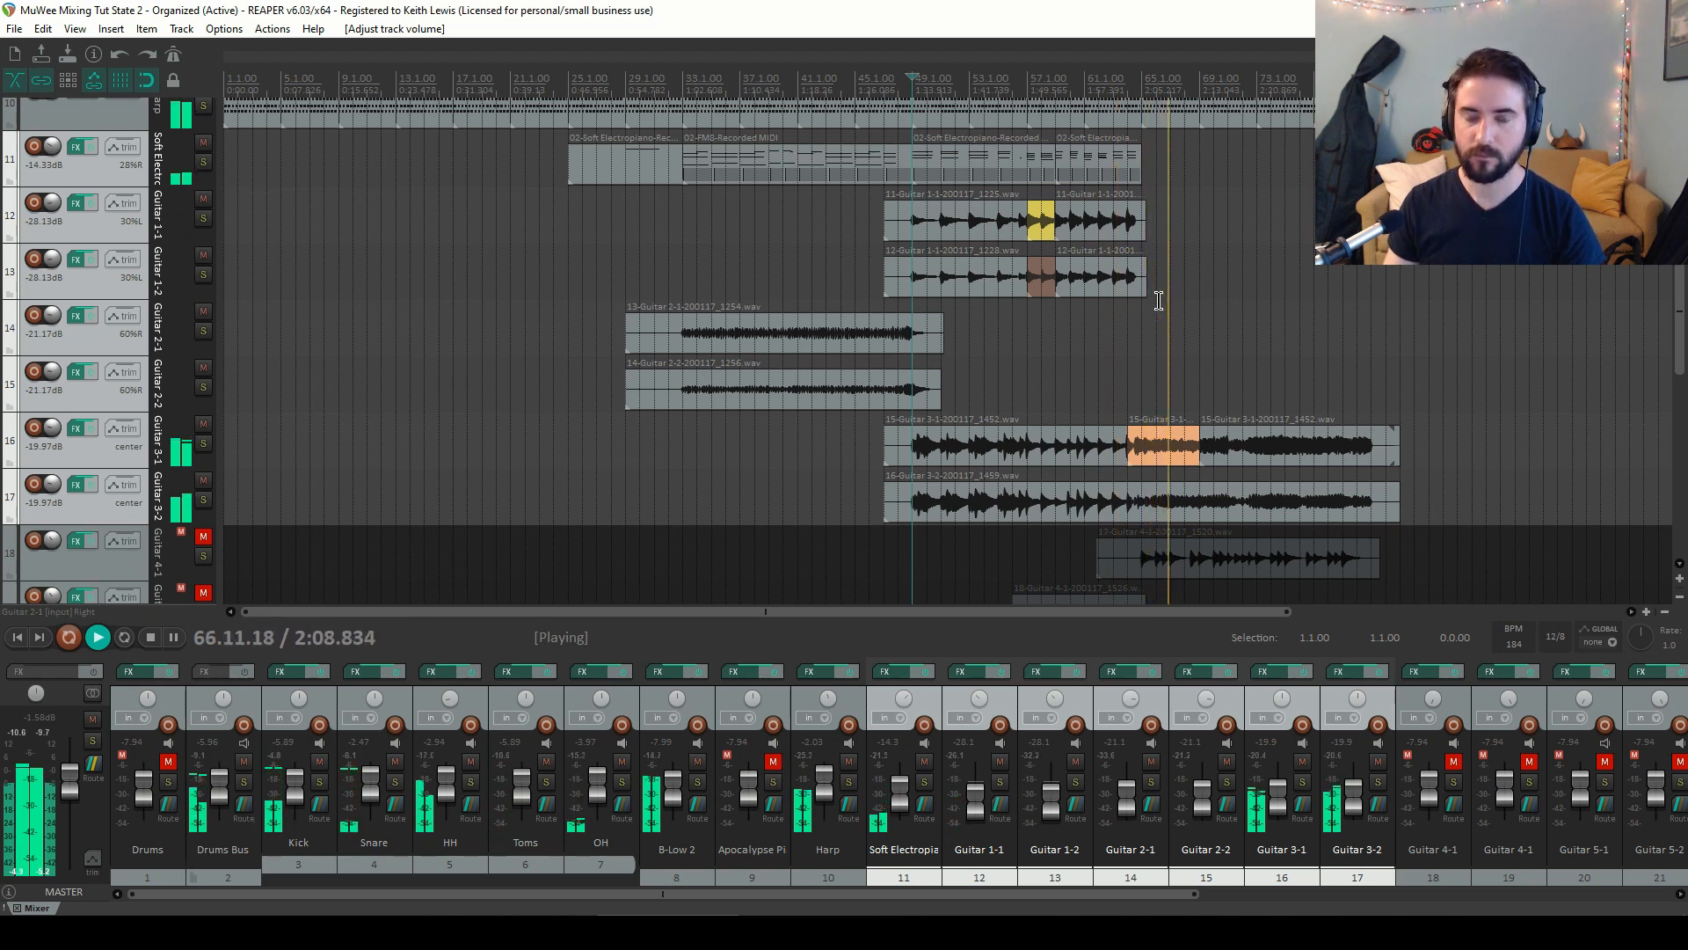
key("space")
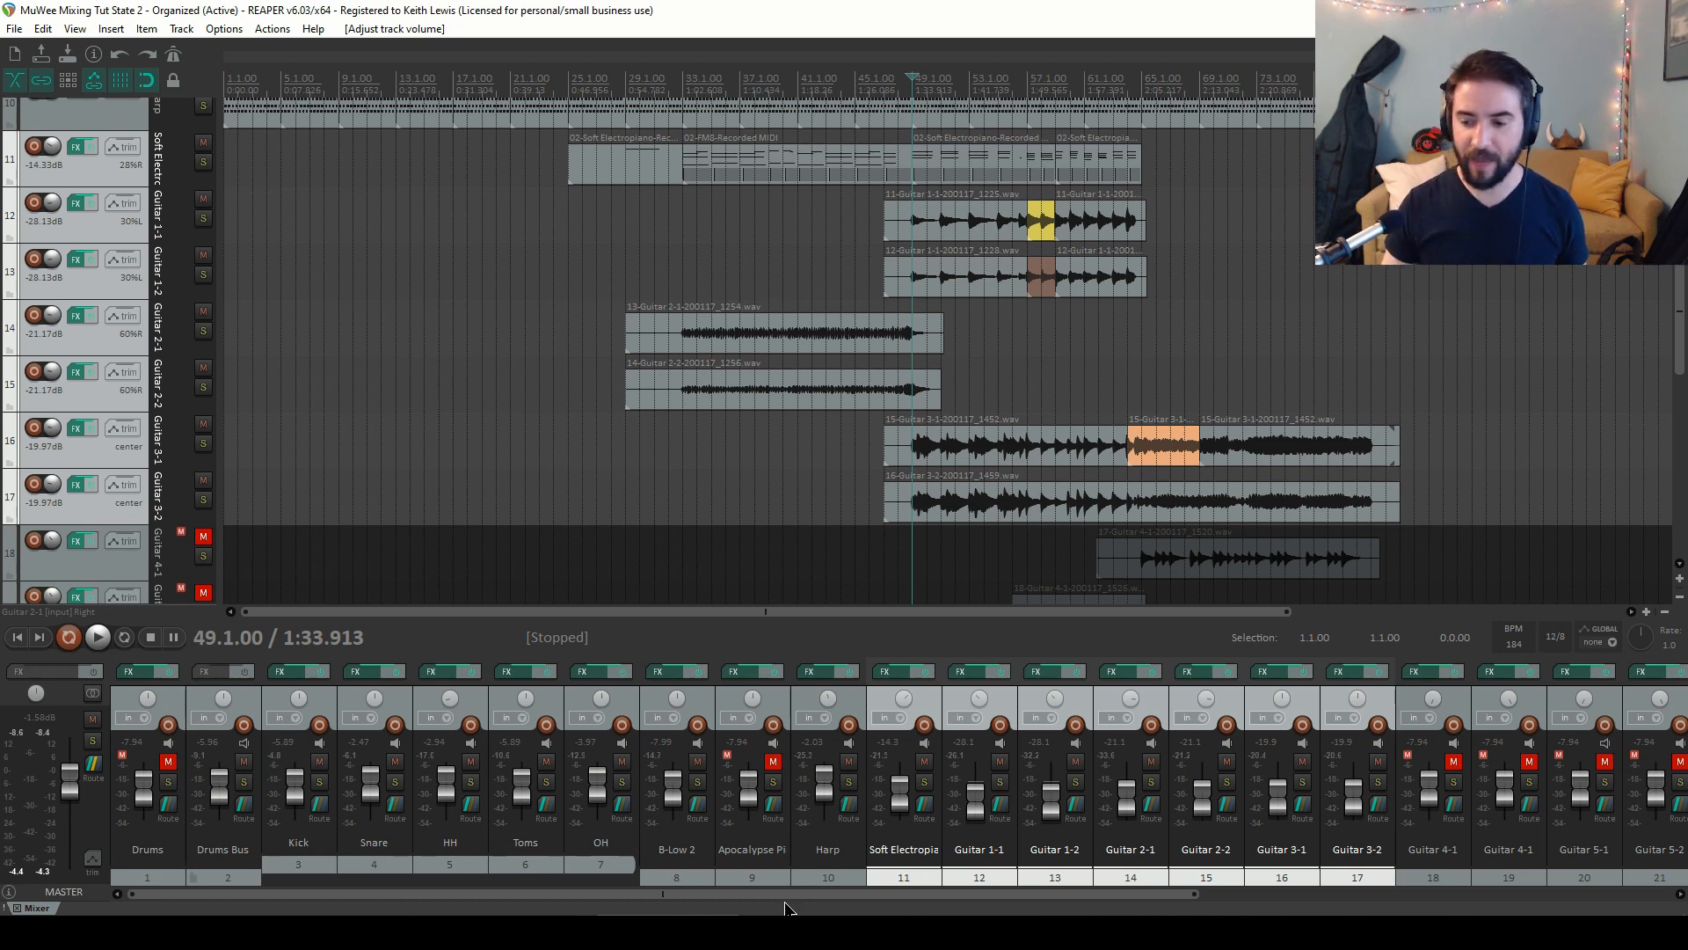
Unmute Guitar 4-1 and move the play cursor to bar 65
left_click_drag(790, 894, 1185, 901)
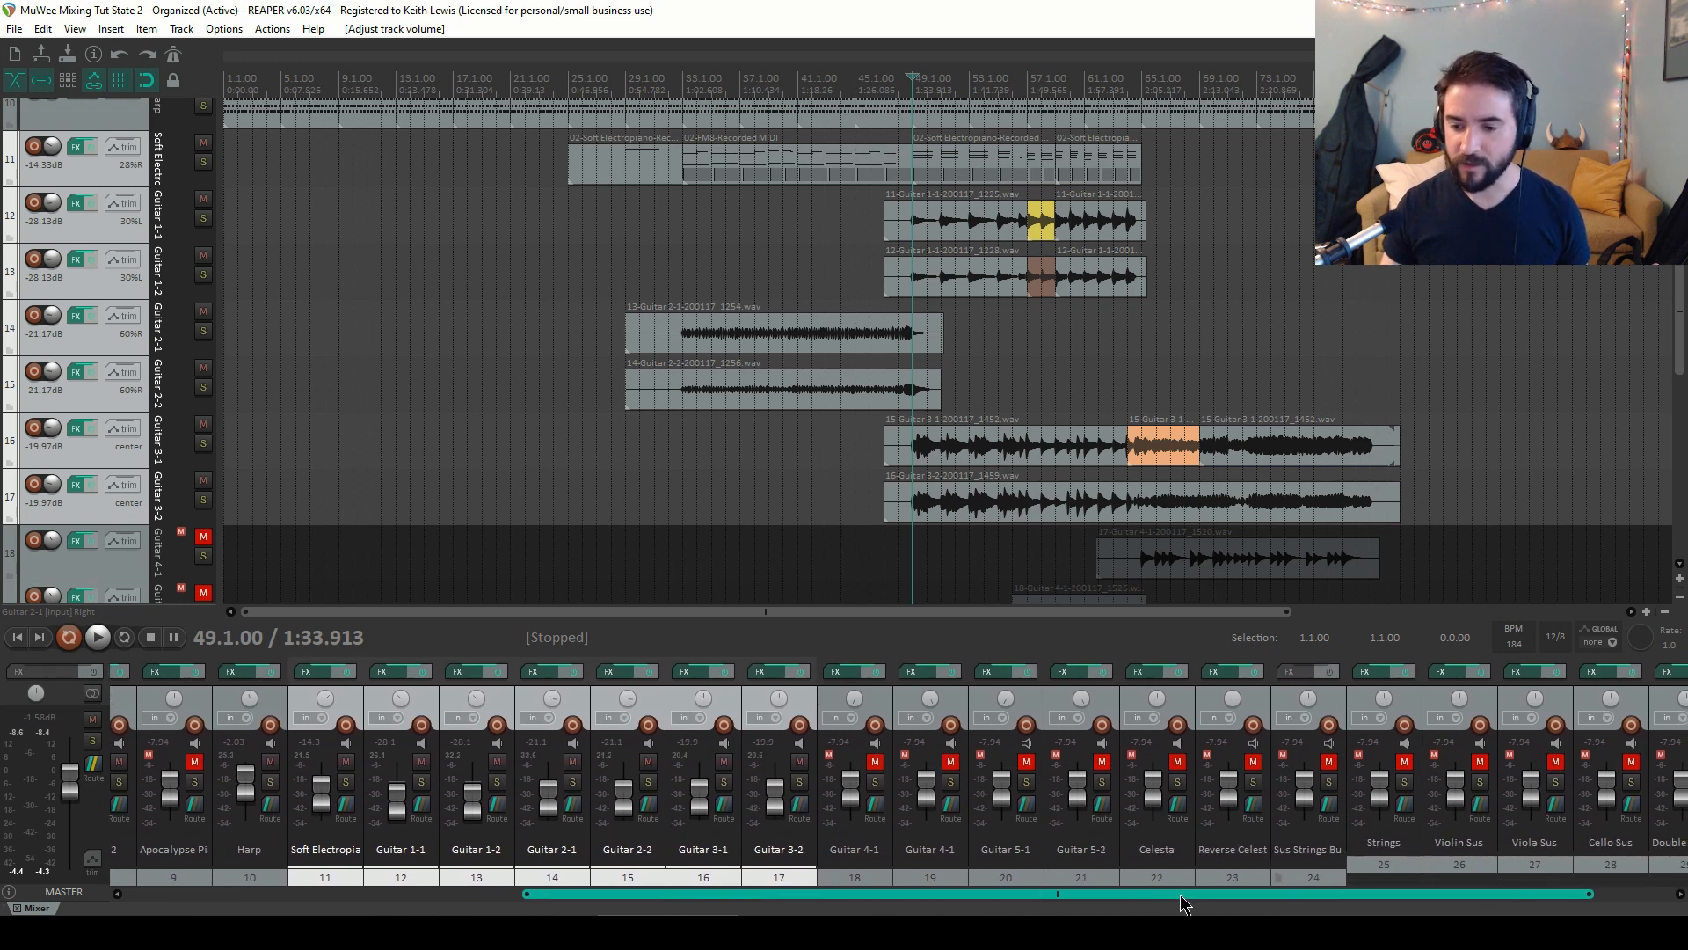
left_click(875, 761)
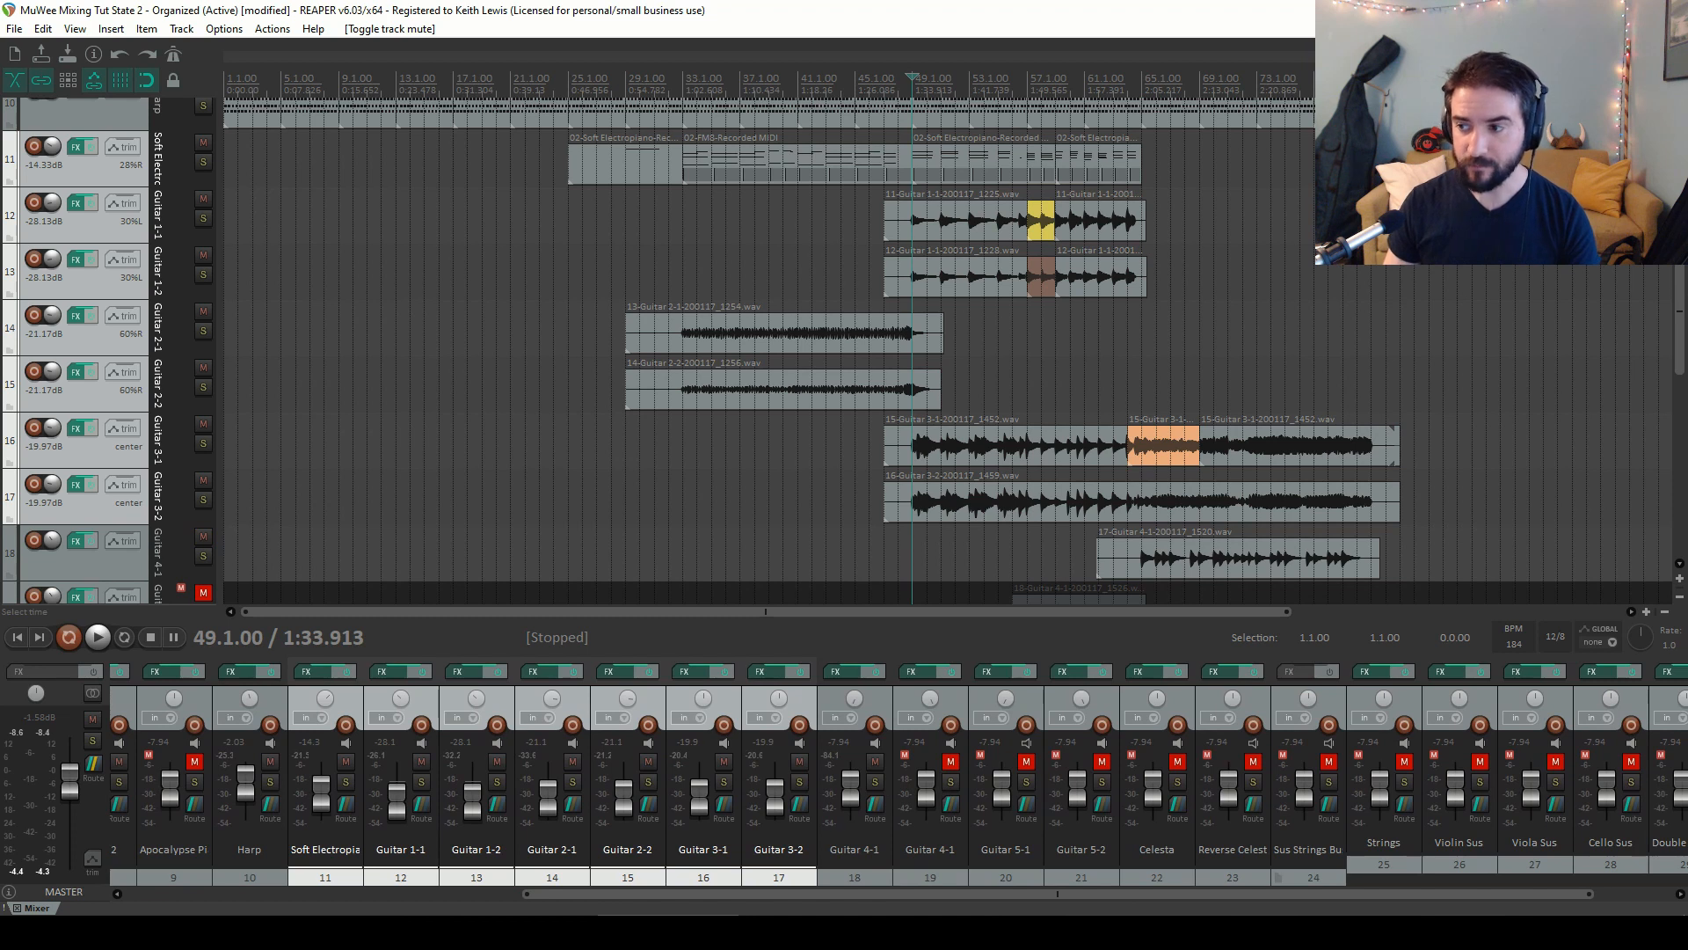
scroll(1680, 273, "down", 4)
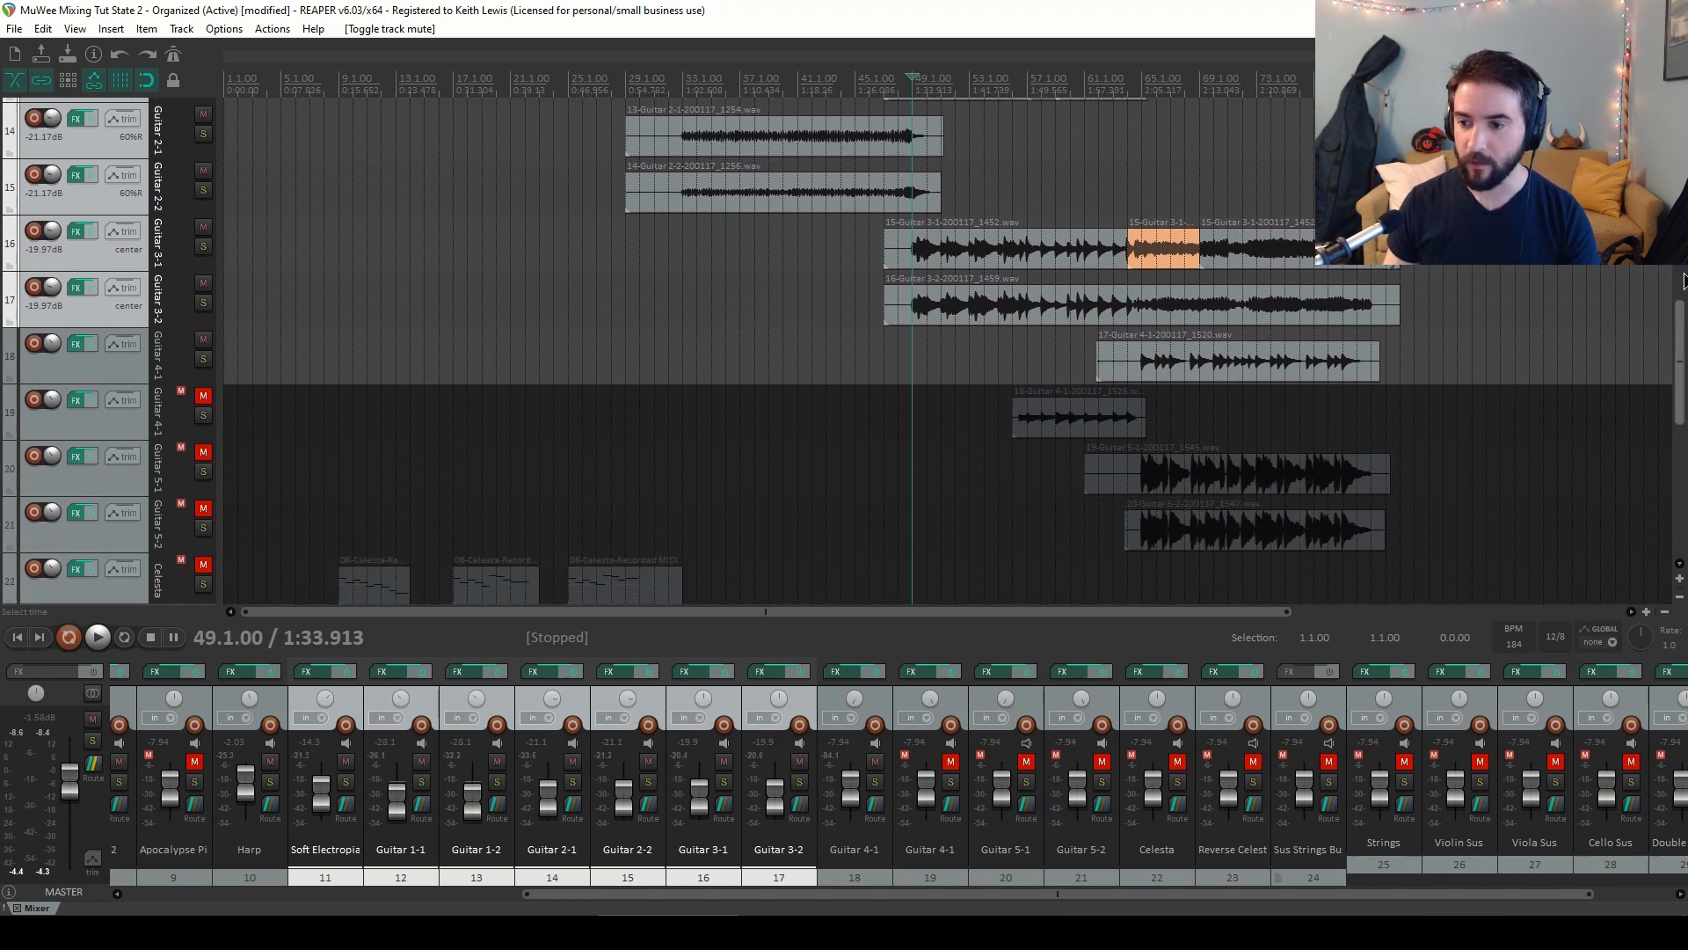
left_click(1141, 84)
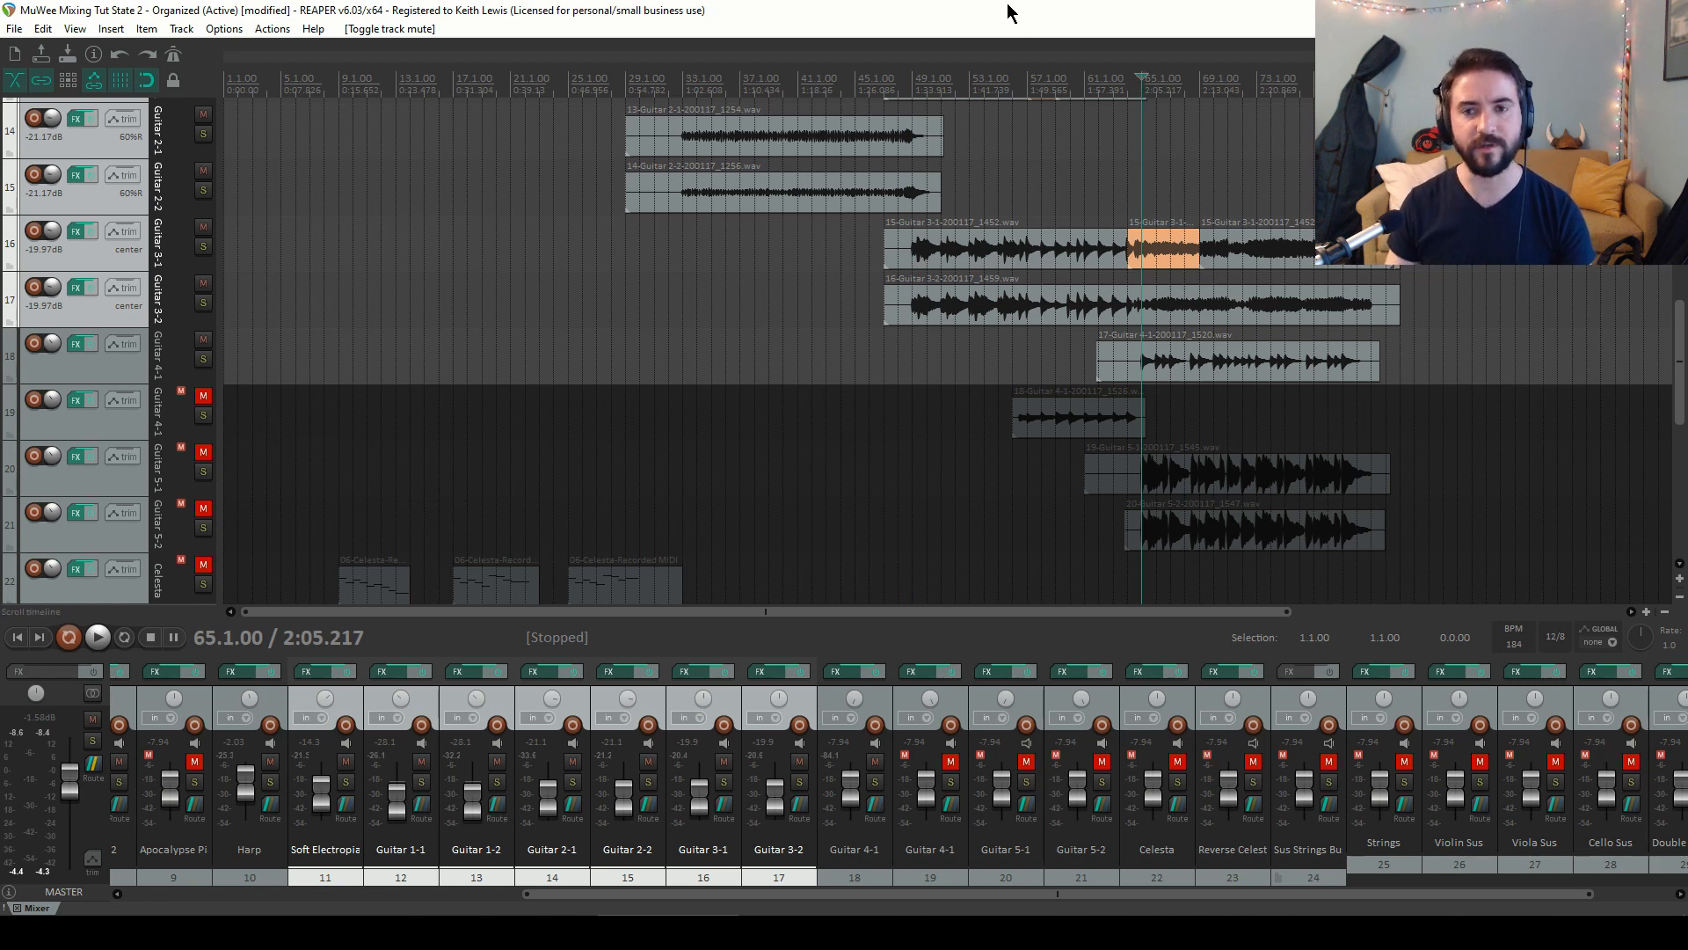
Audition Guitar 4-1 soloed, then unsolo it and restart playback
left_click(203, 360)
key("space")
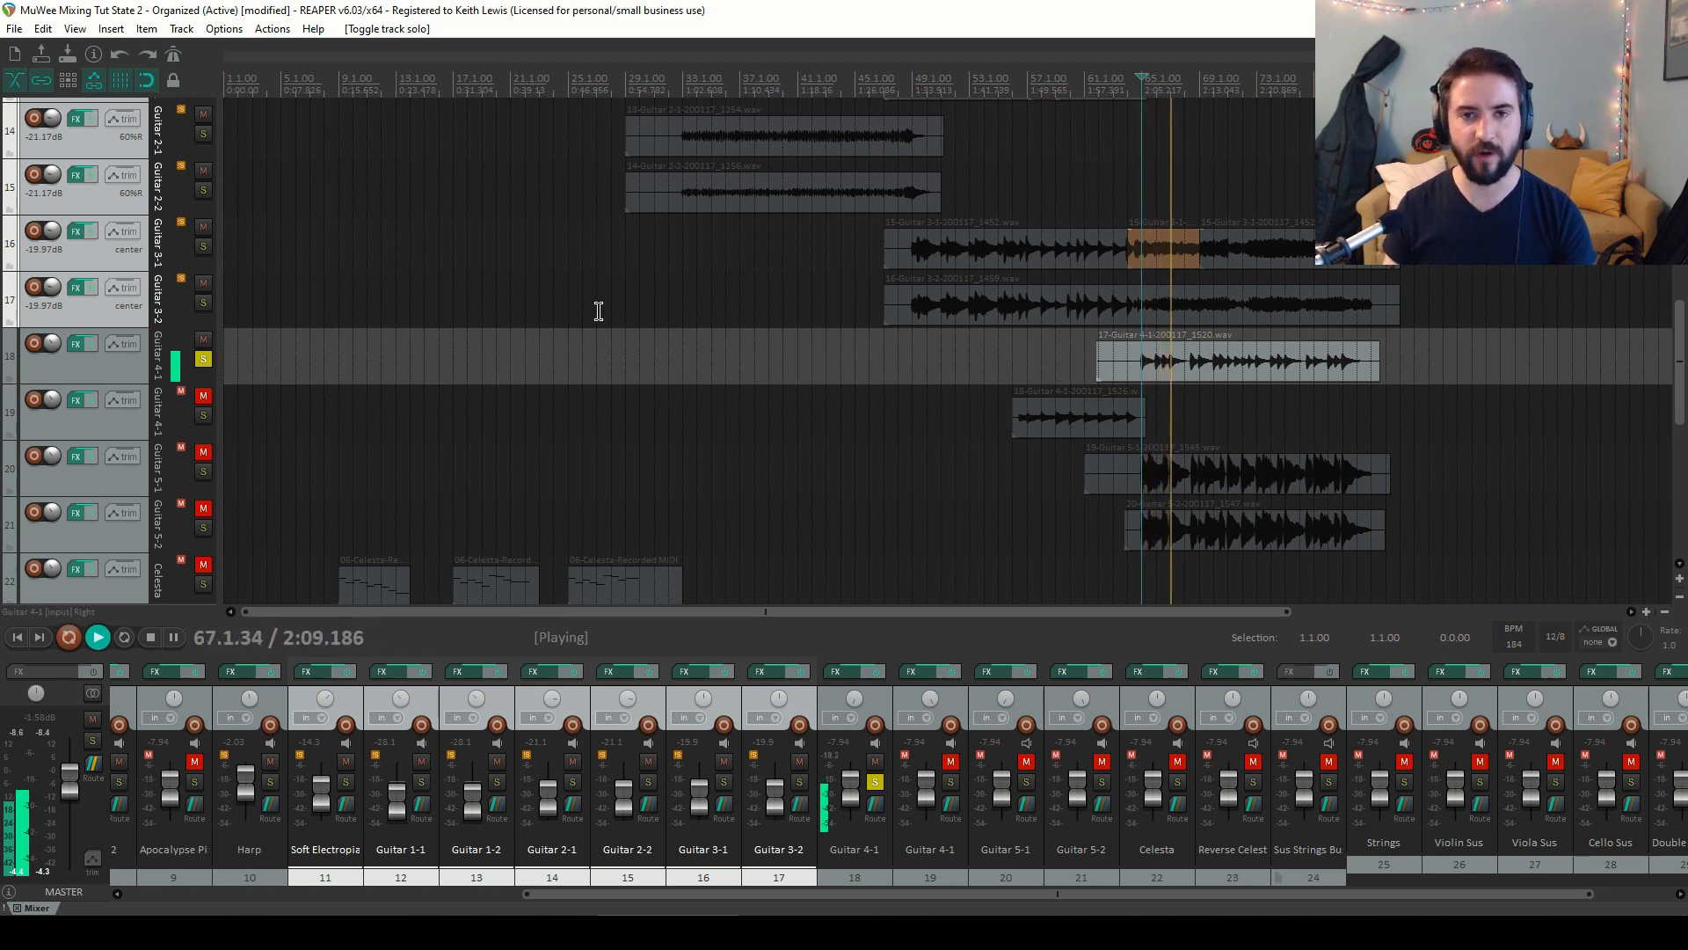
key("space")
left_click(203, 361)
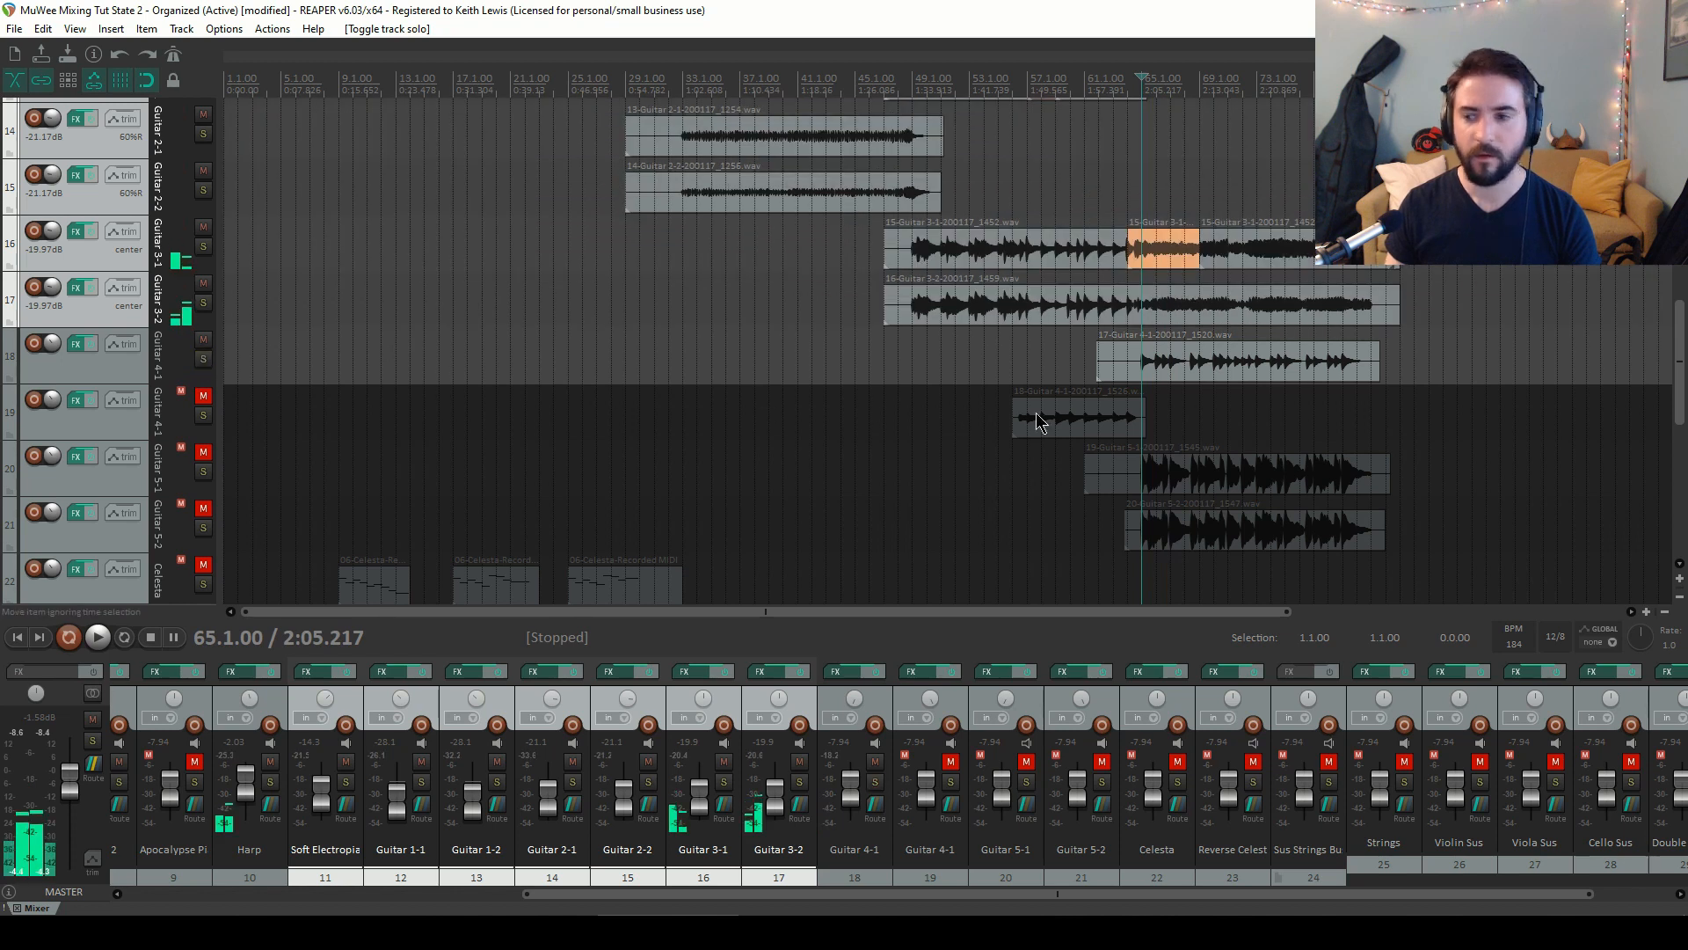
key("space")
Set Guitar 4-1's volume to about -18.8 dB and pan it about 99% left
mouse_move(849, 798)
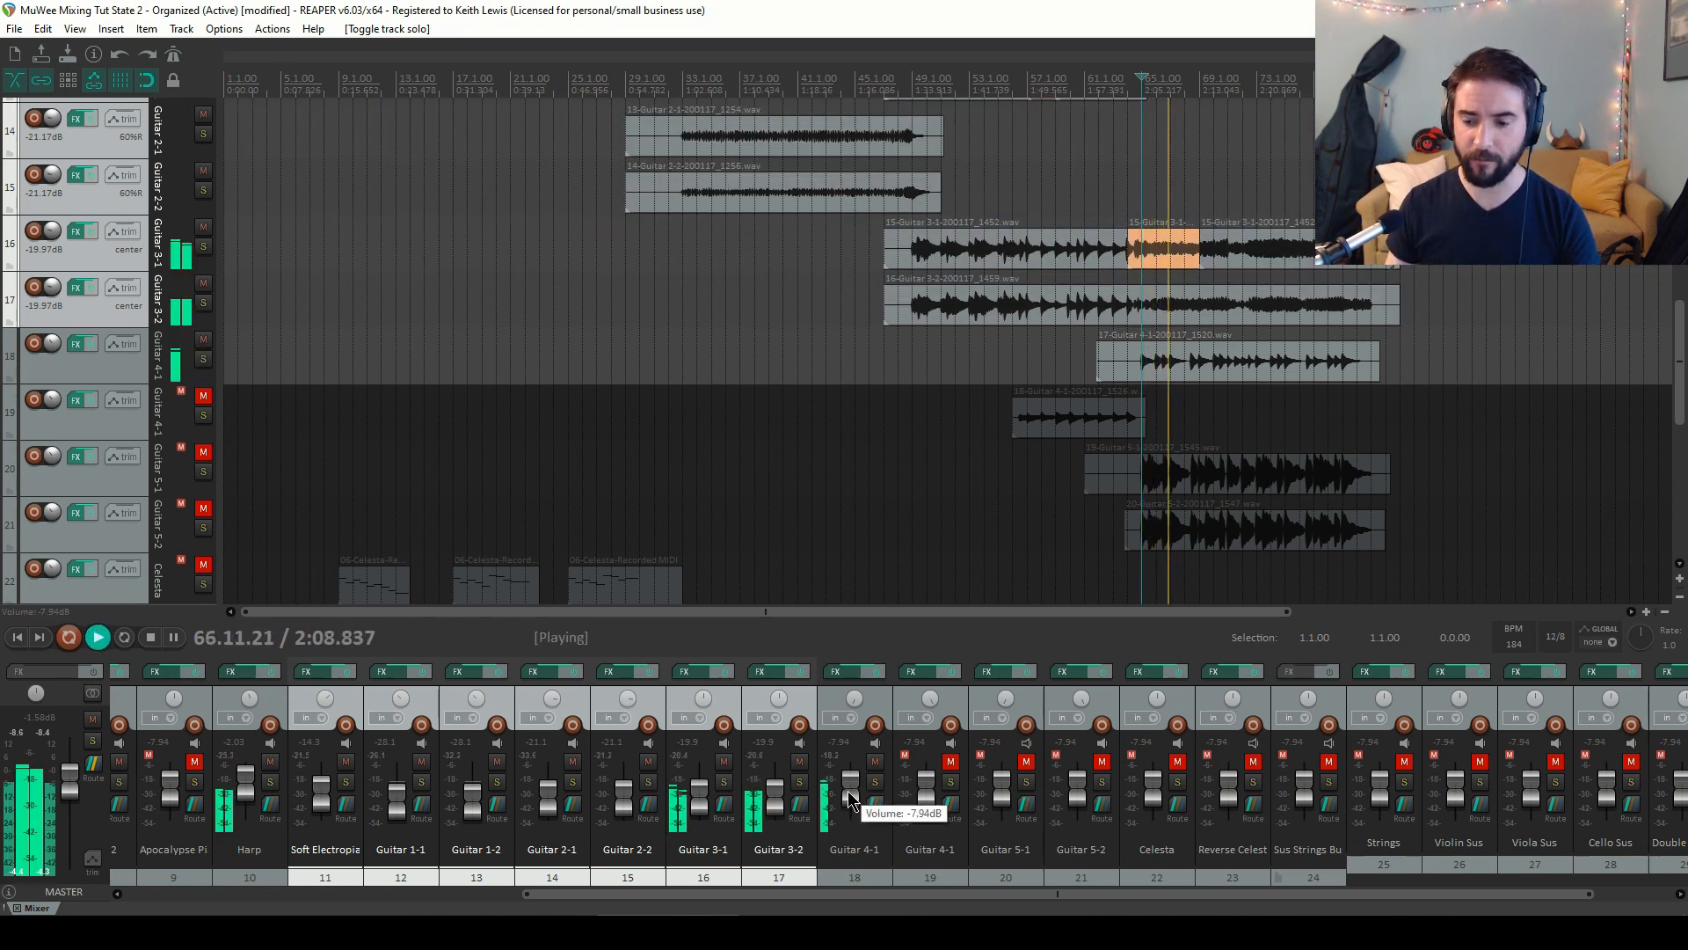
left_click_drag(849, 797, 857, 805)
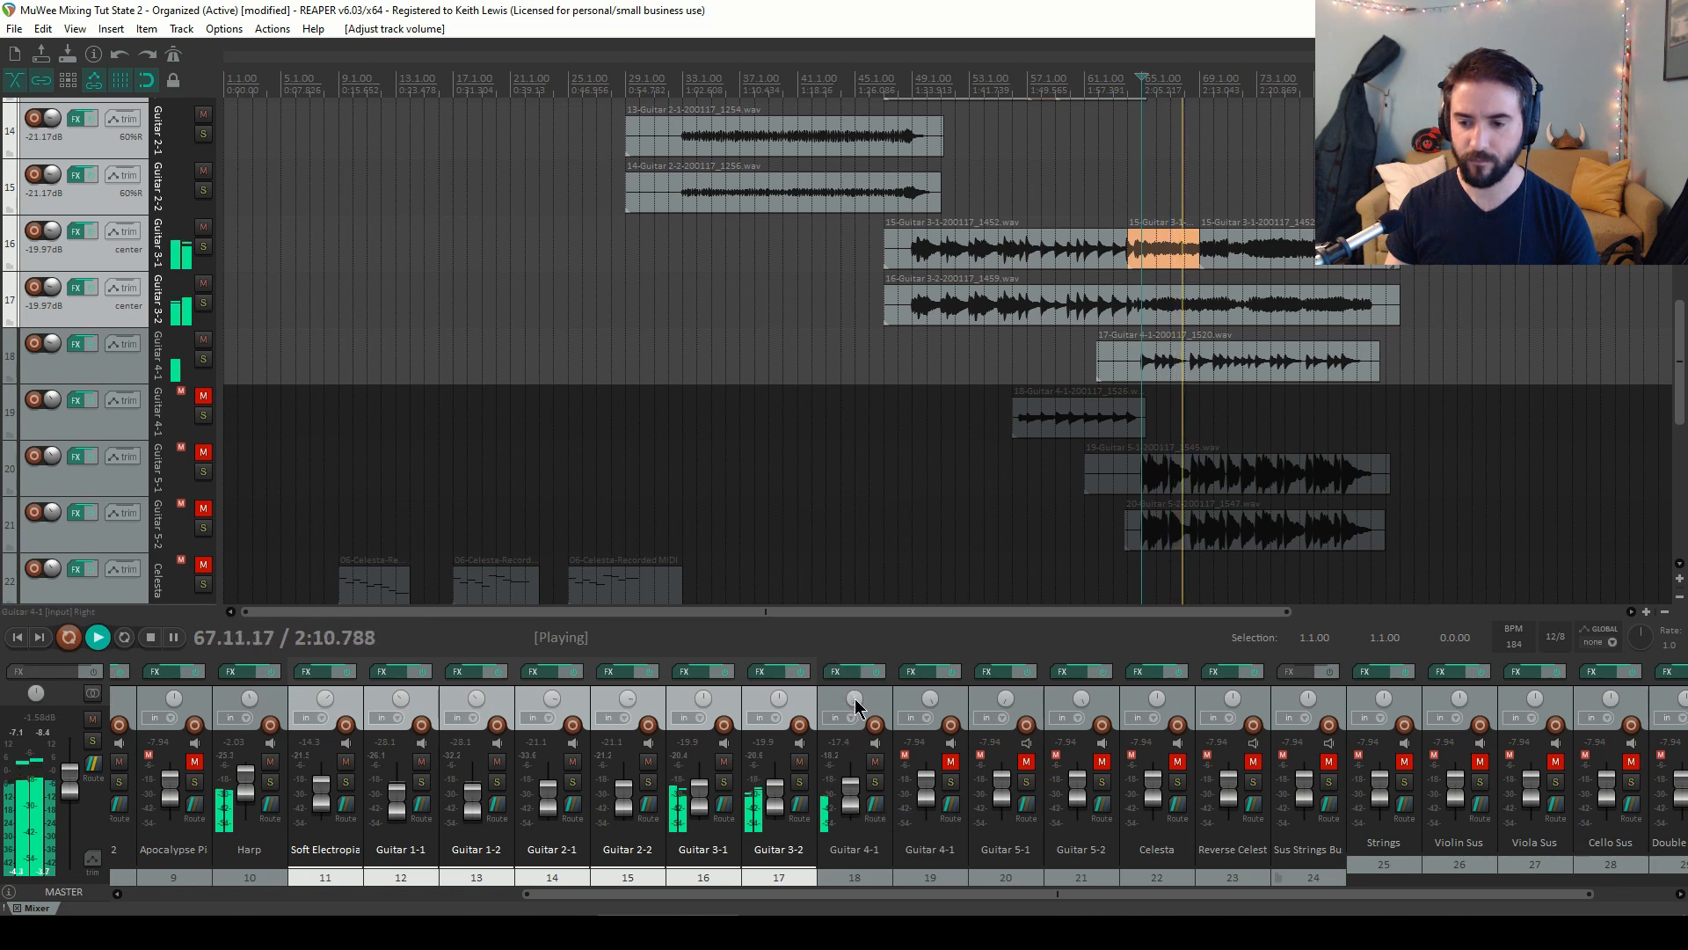
mouse_move(857, 706)
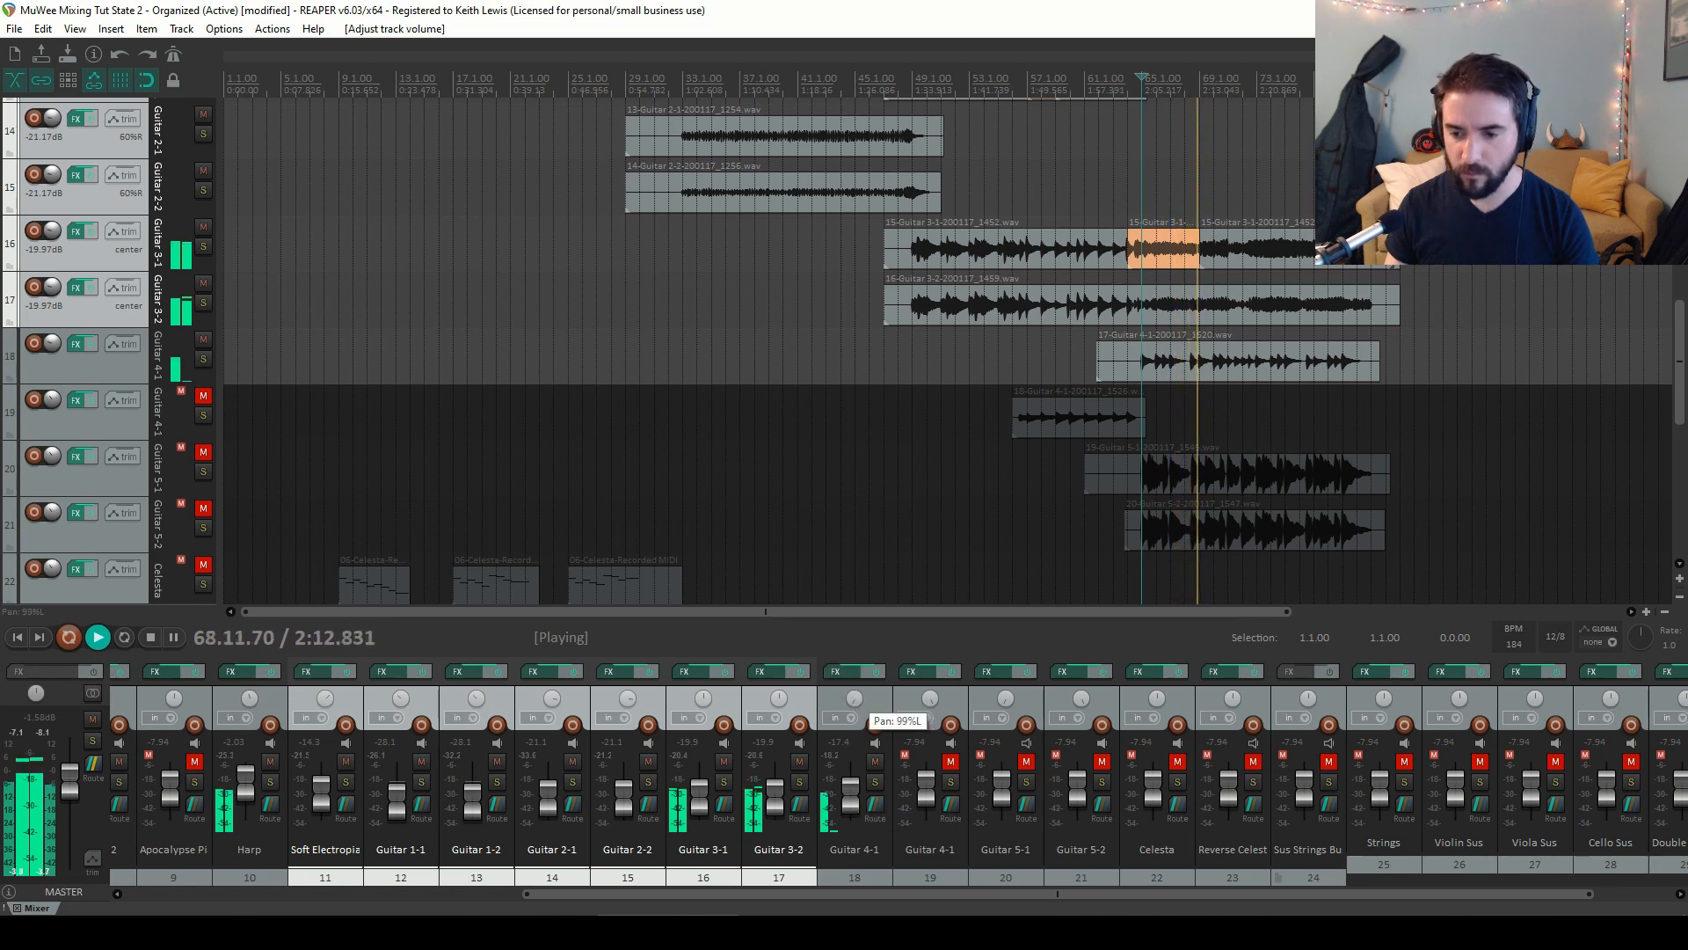
left_click_drag(856, 705, 857, 706)
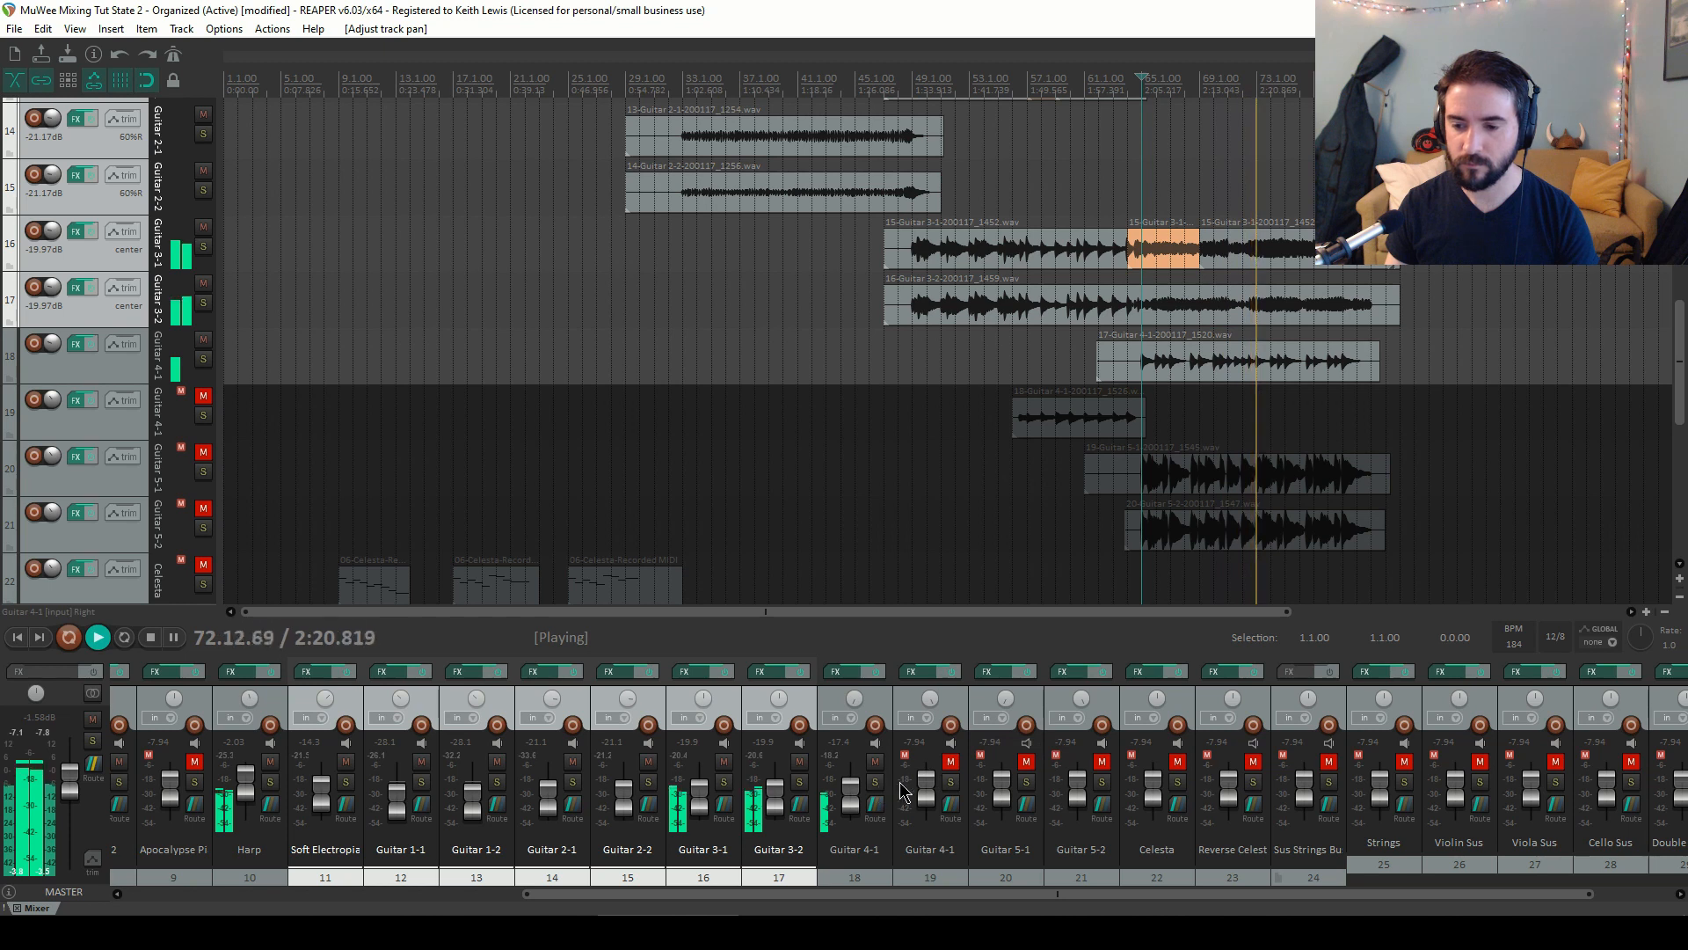
scroll(849, 799, "down", 5)
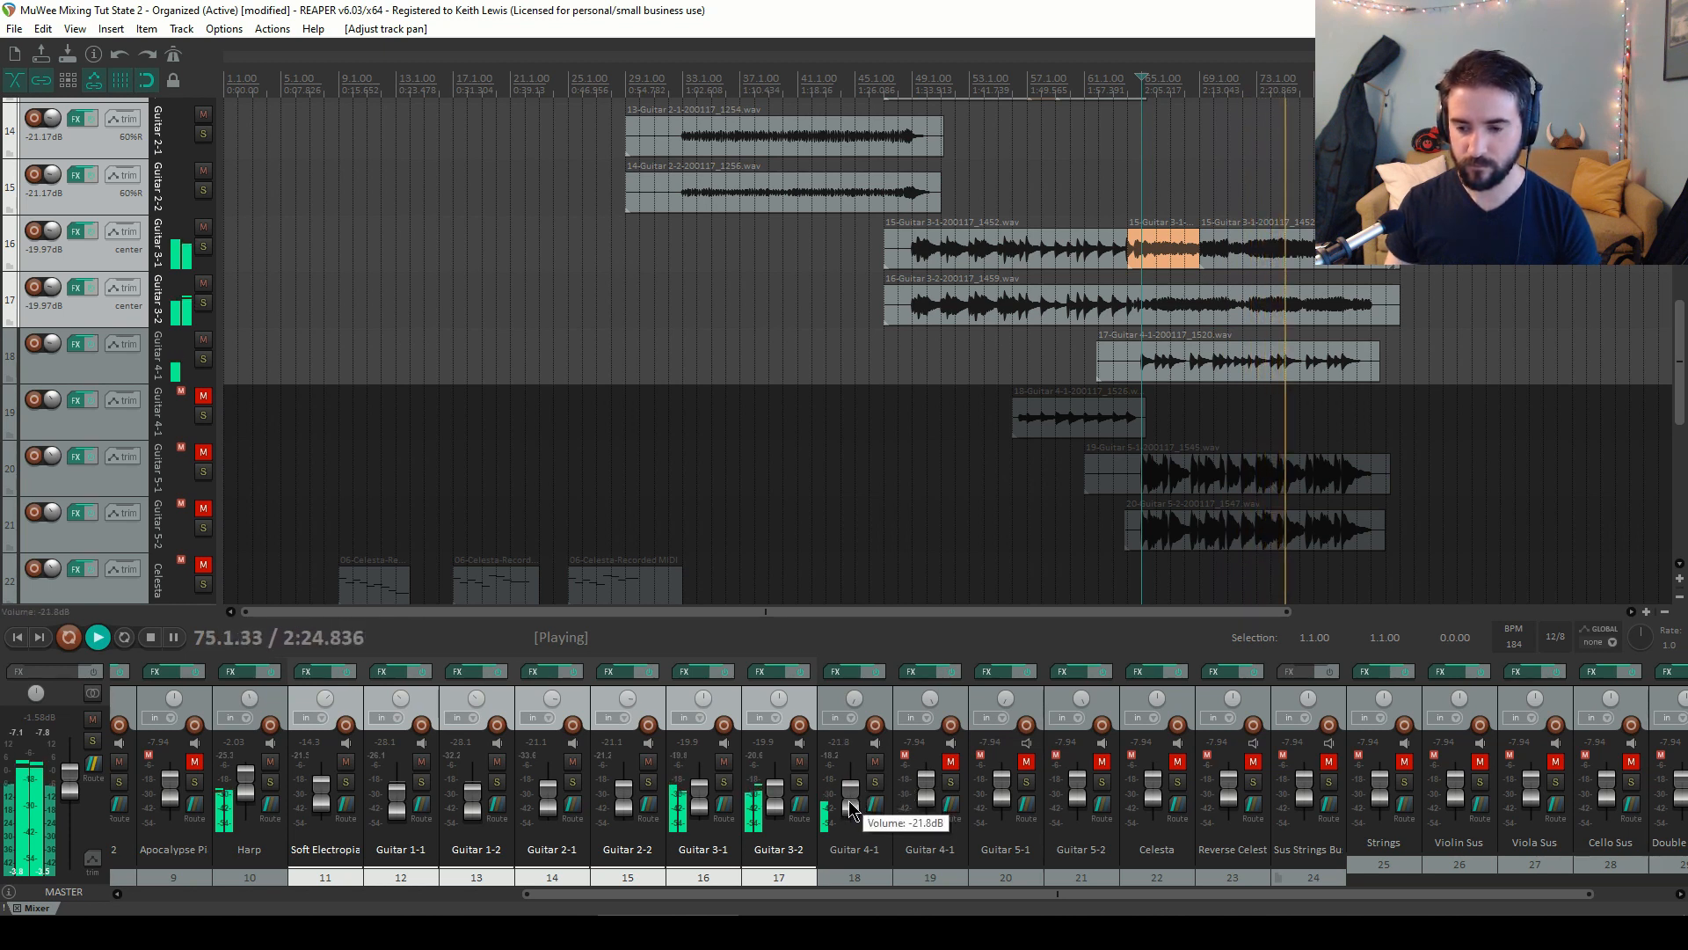
scroll(848, 800, "up", 3)
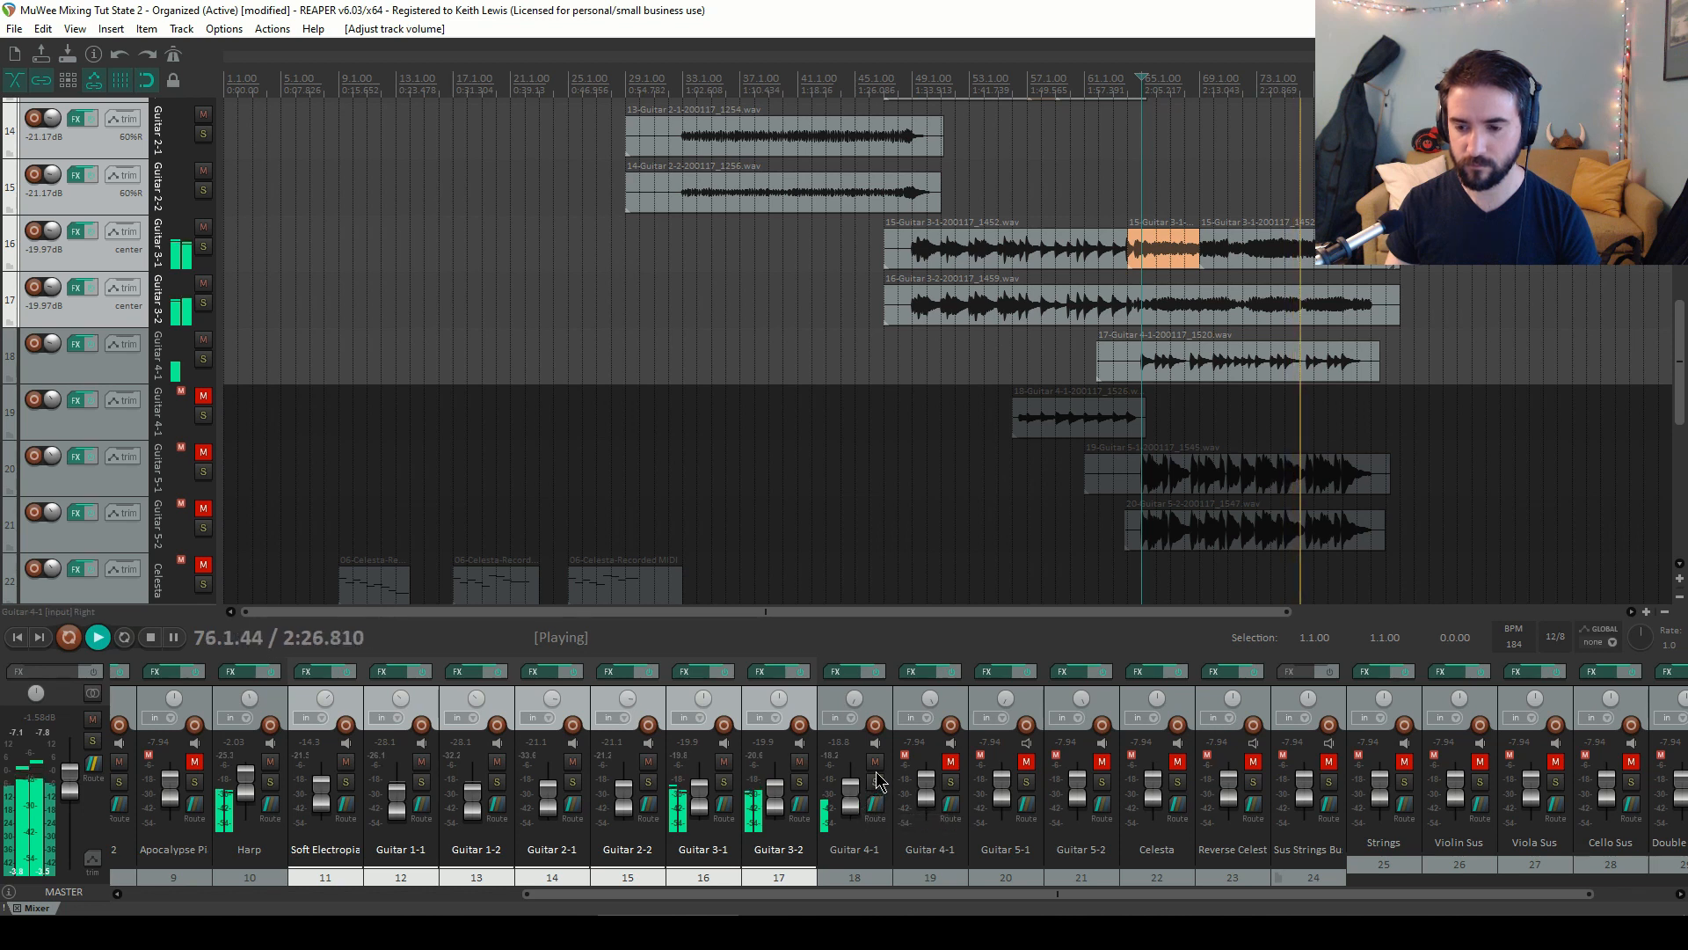
Stop playback, unmute the second Guitar 4-1 track (track 19), and move the play cursor to bar 56
key("space")
left_click(951, 761)
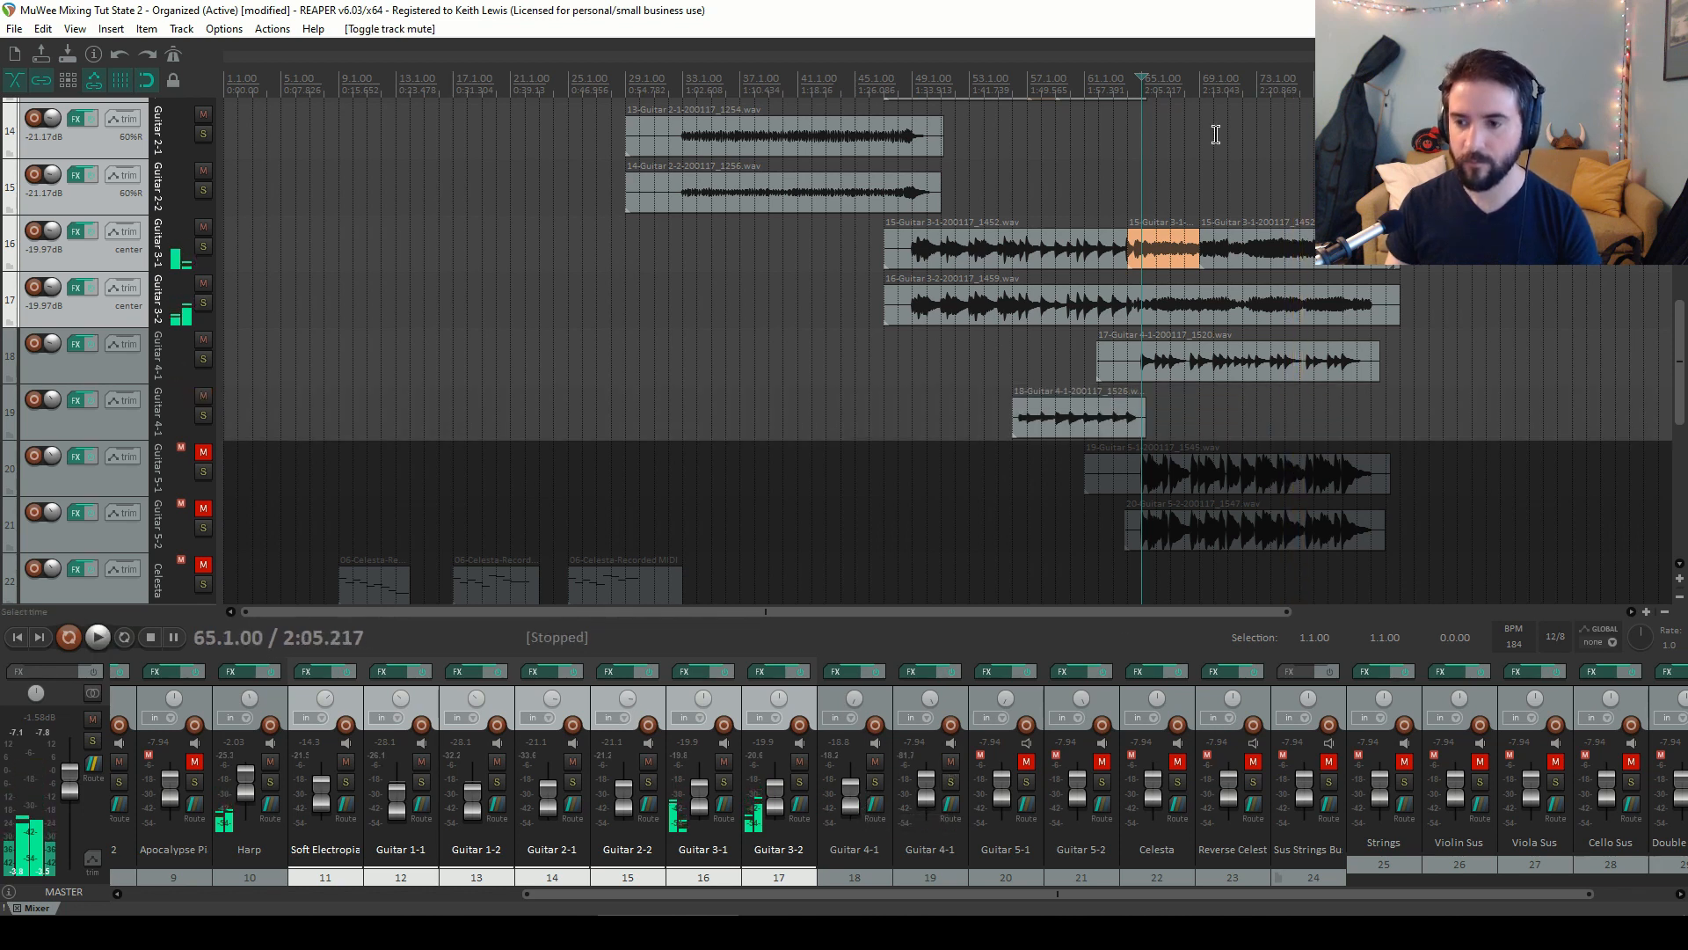
left_click(1007, 85)
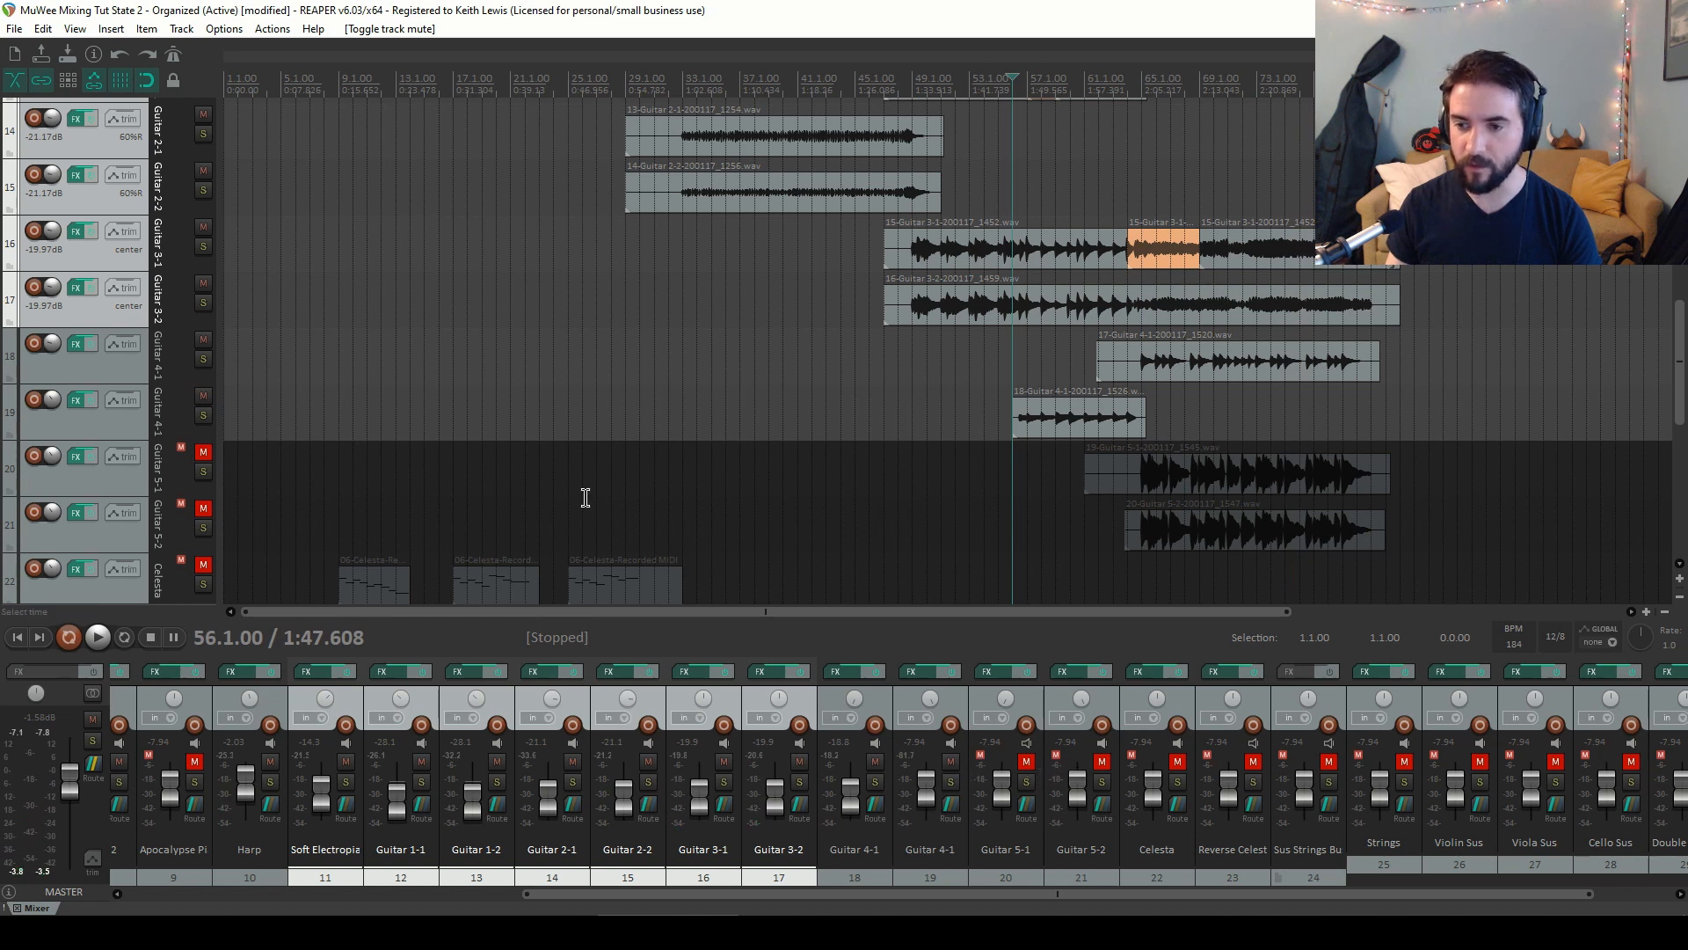
Audition the second Guitar 4-1 track soloed, then unsolo it and restart playback from bar 56
left_click(203, 415)
key("space")
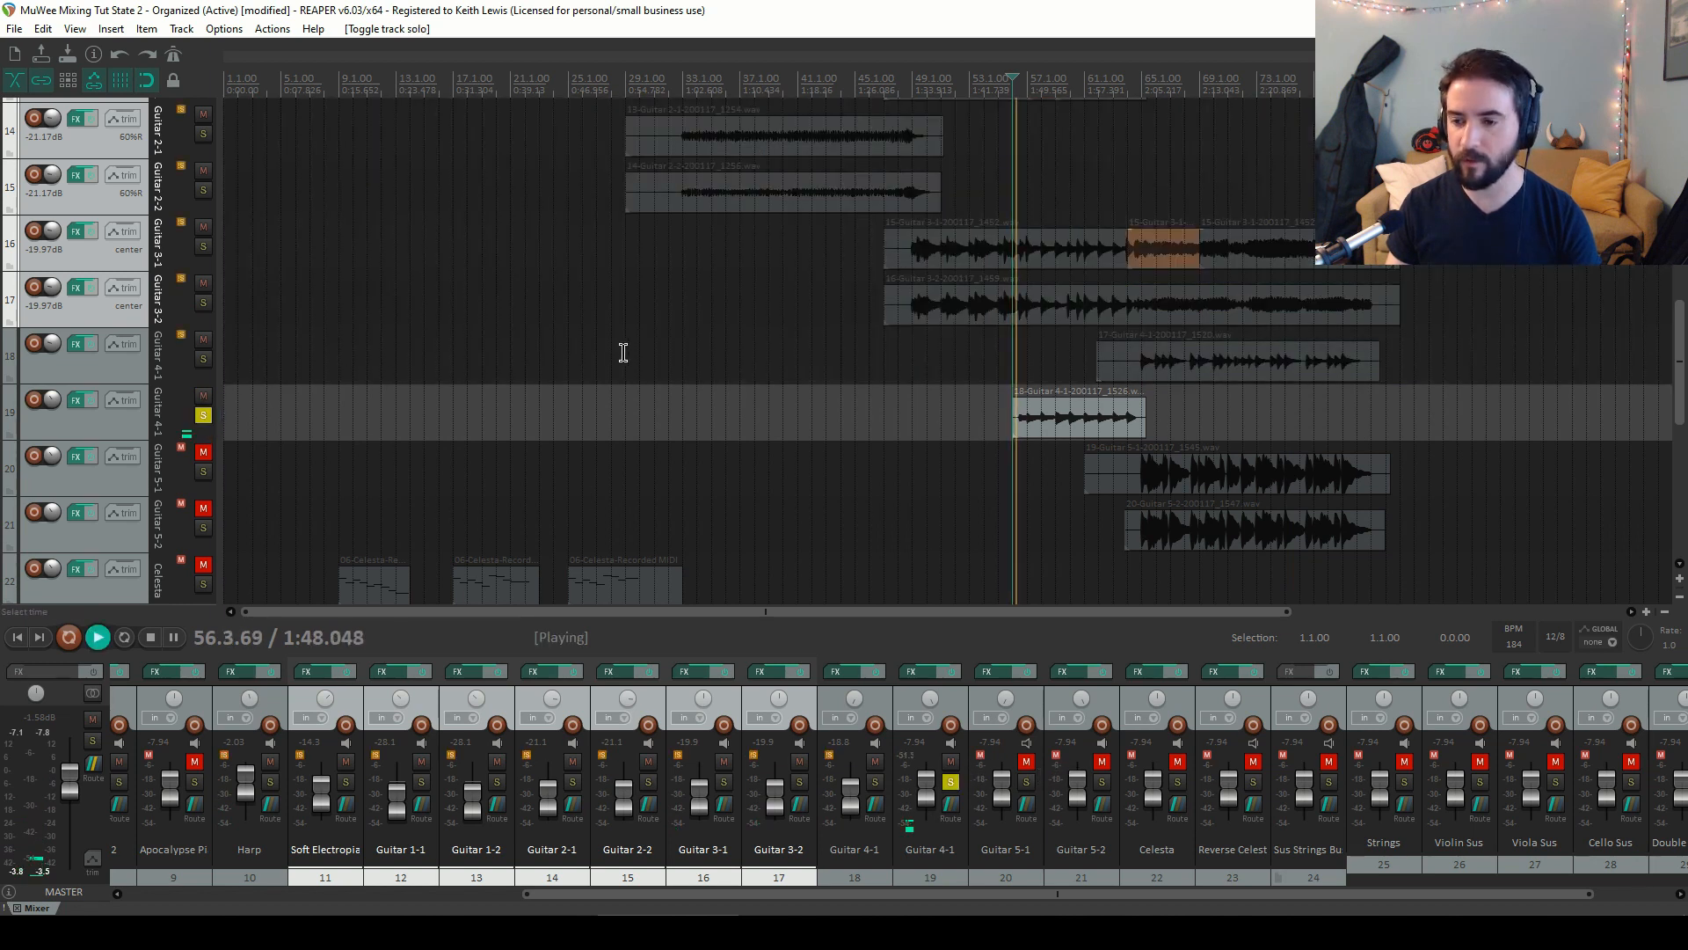
key("space")
left_click(203, 415)
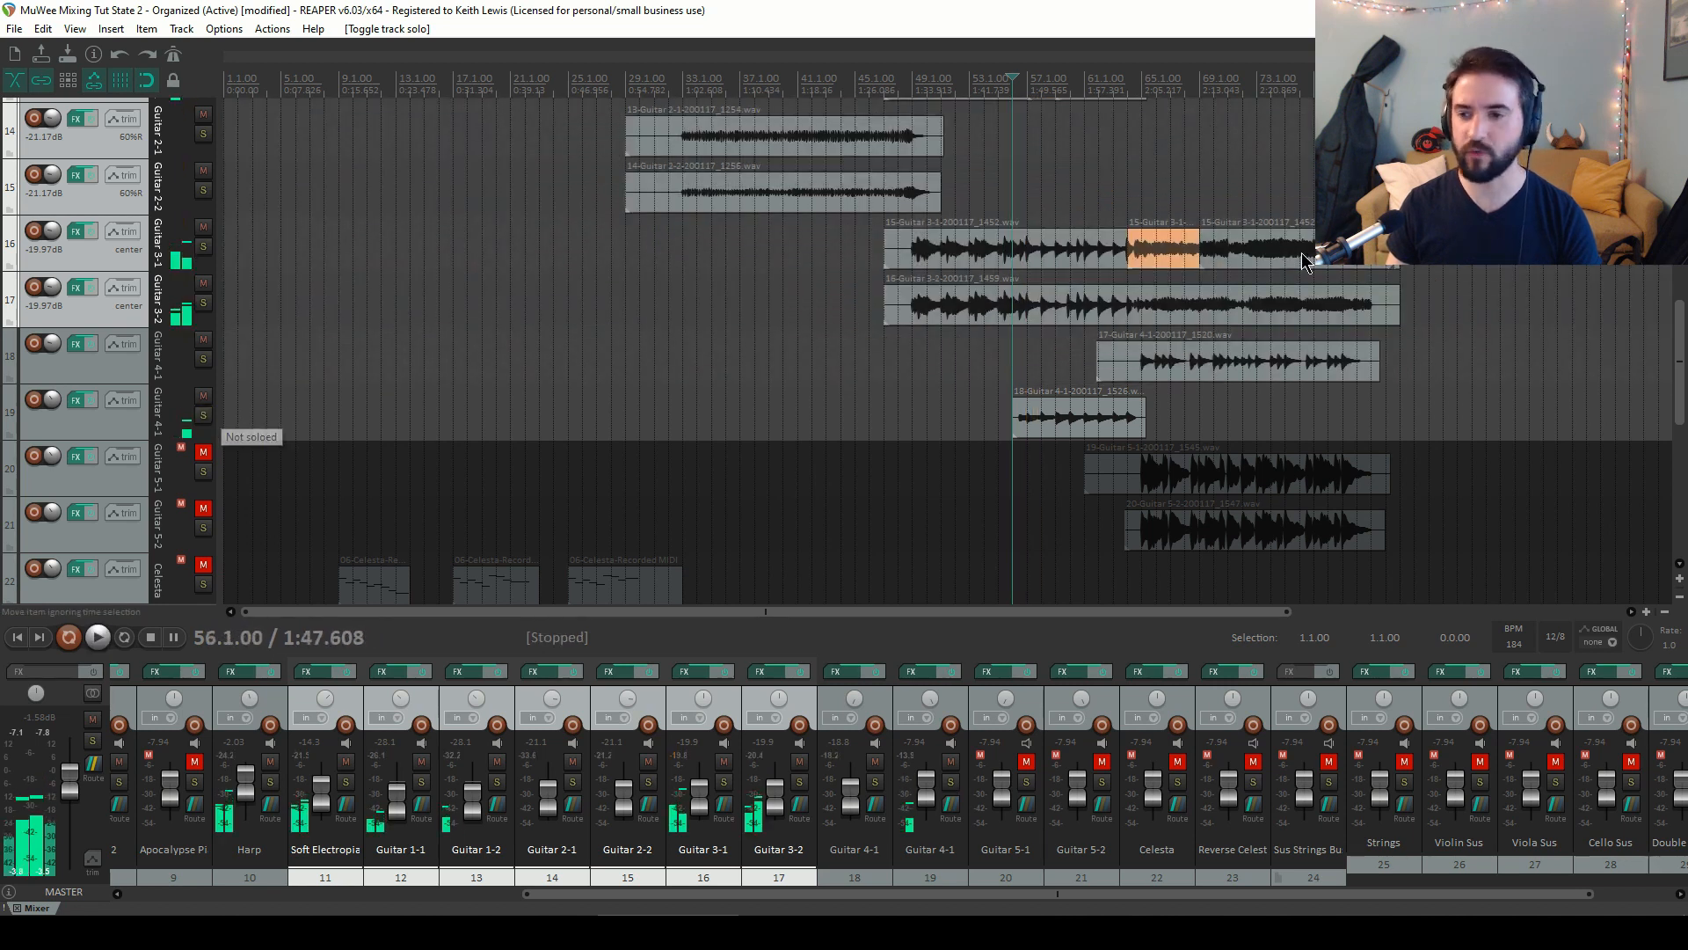
key("space")
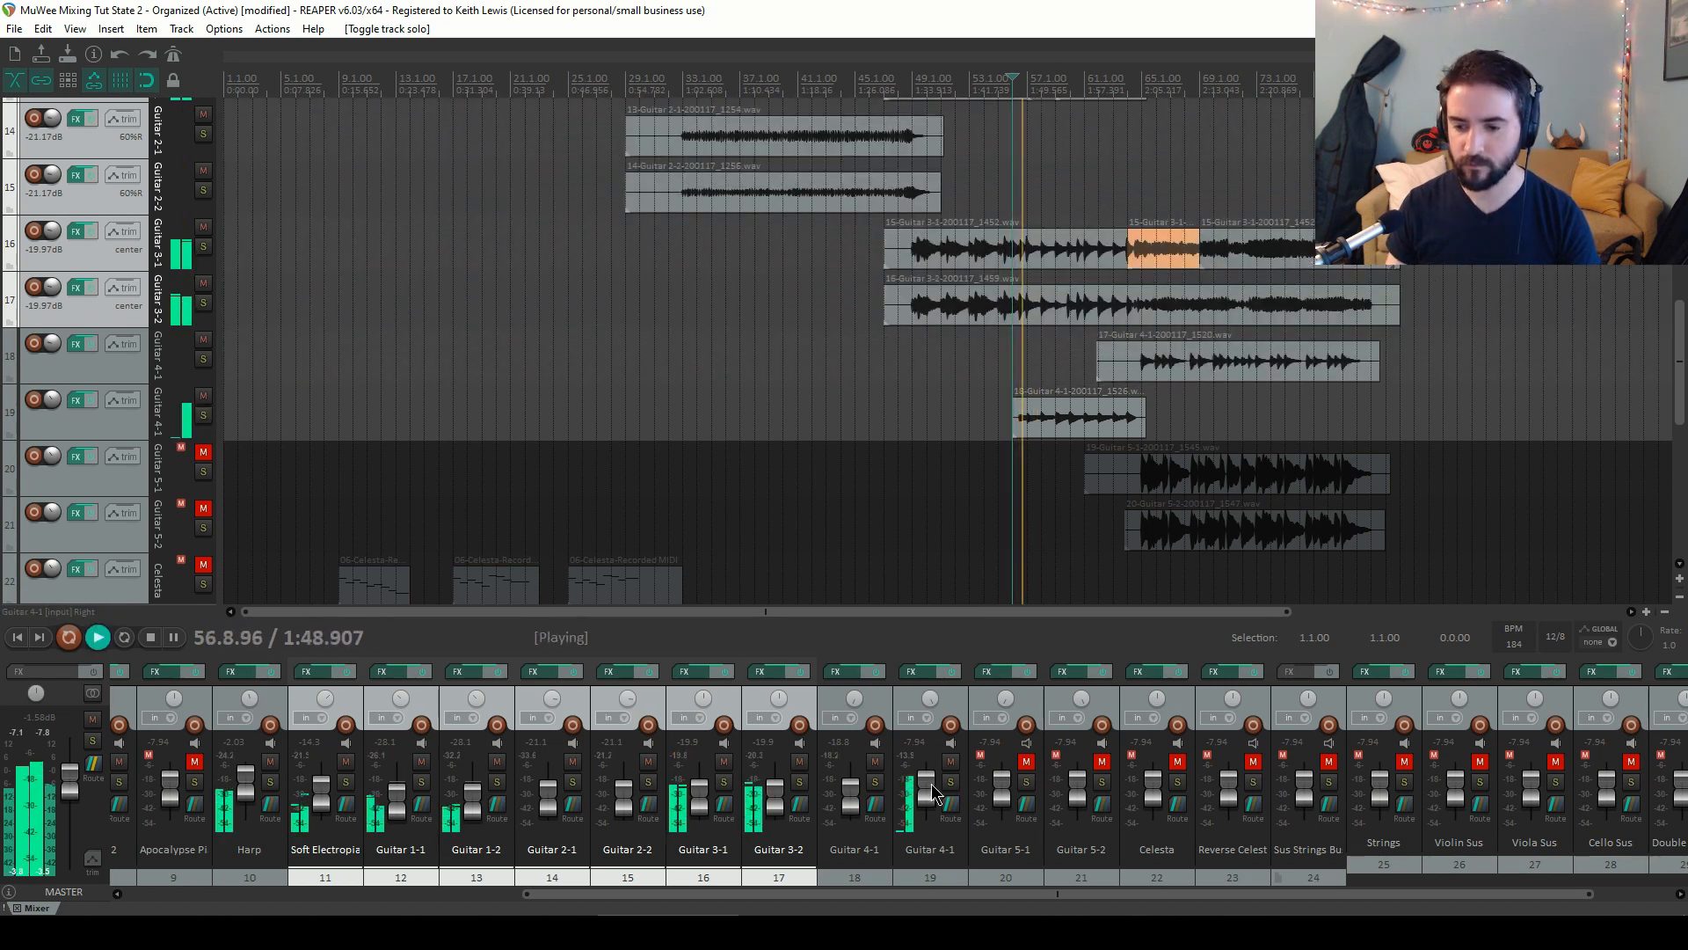
Lower the second Guitar 4-1 track's volume to about -22.3 dB and stop playback
left_click_drag(928, 781, 934, 804)
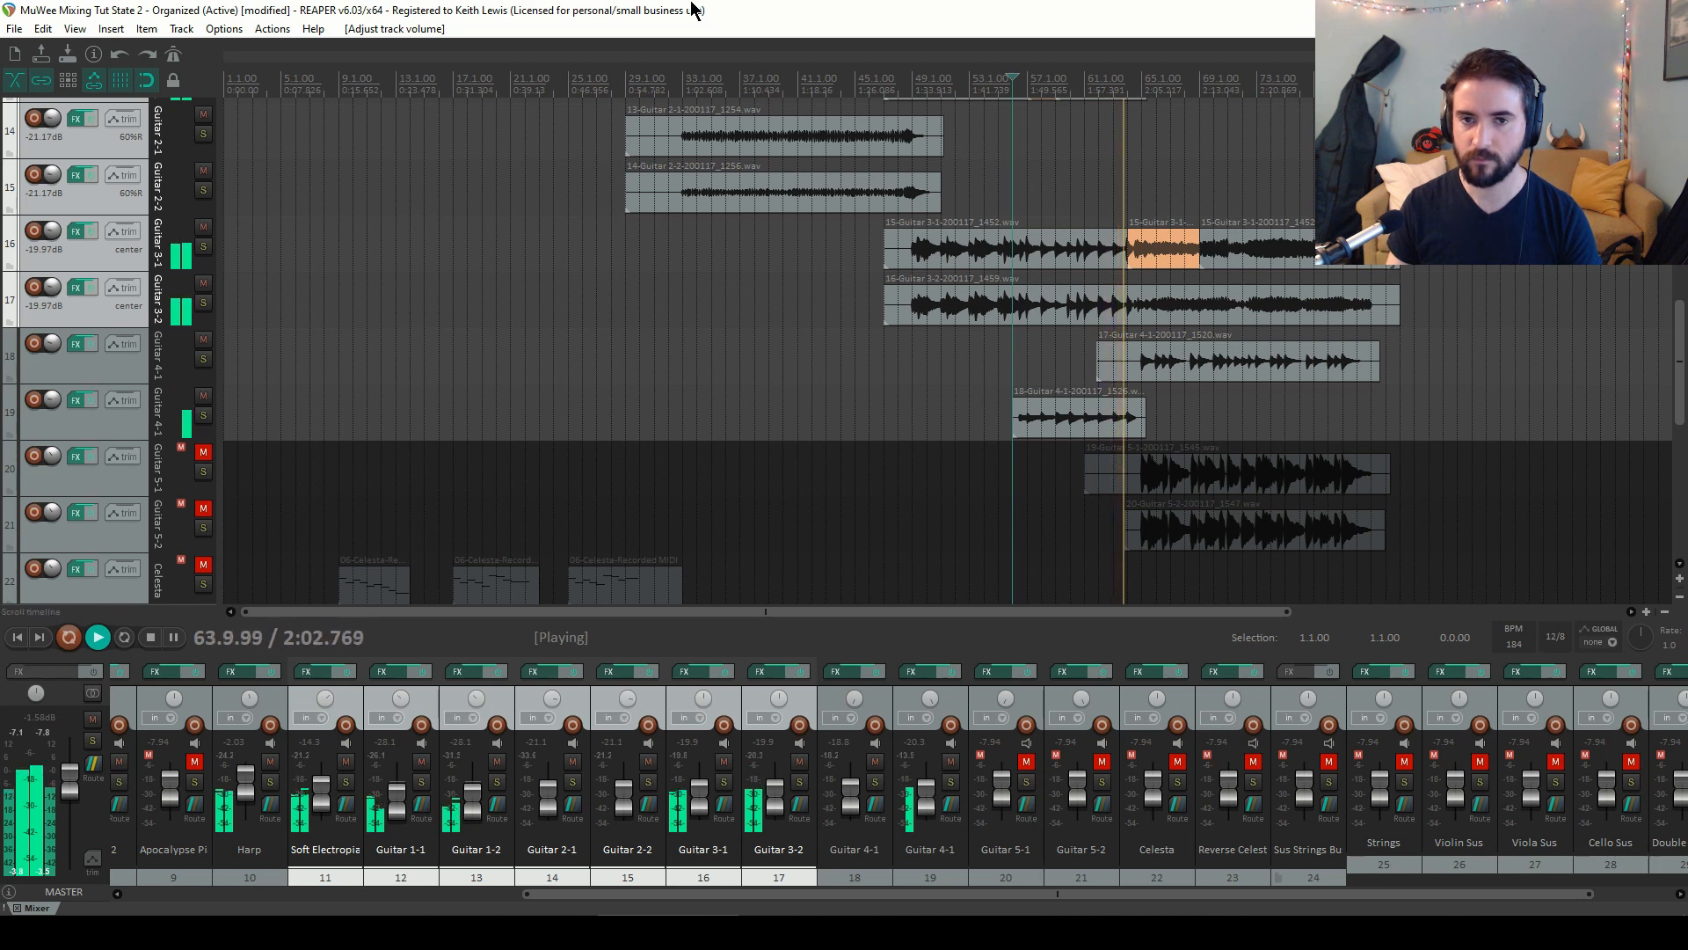
key("space")
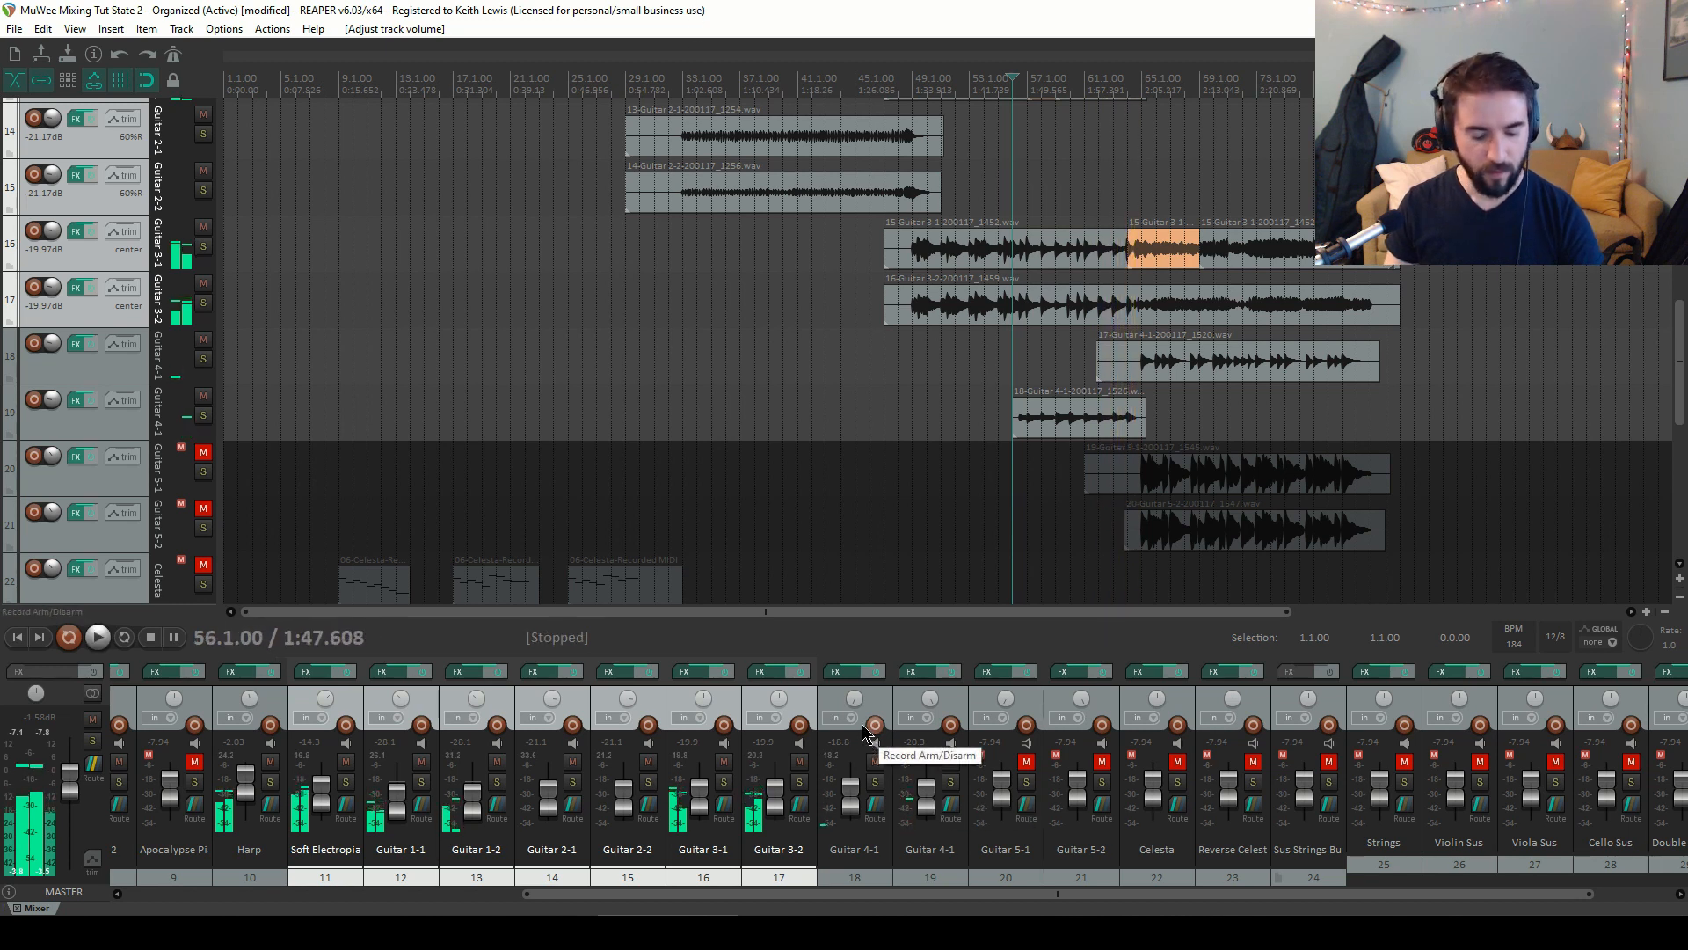
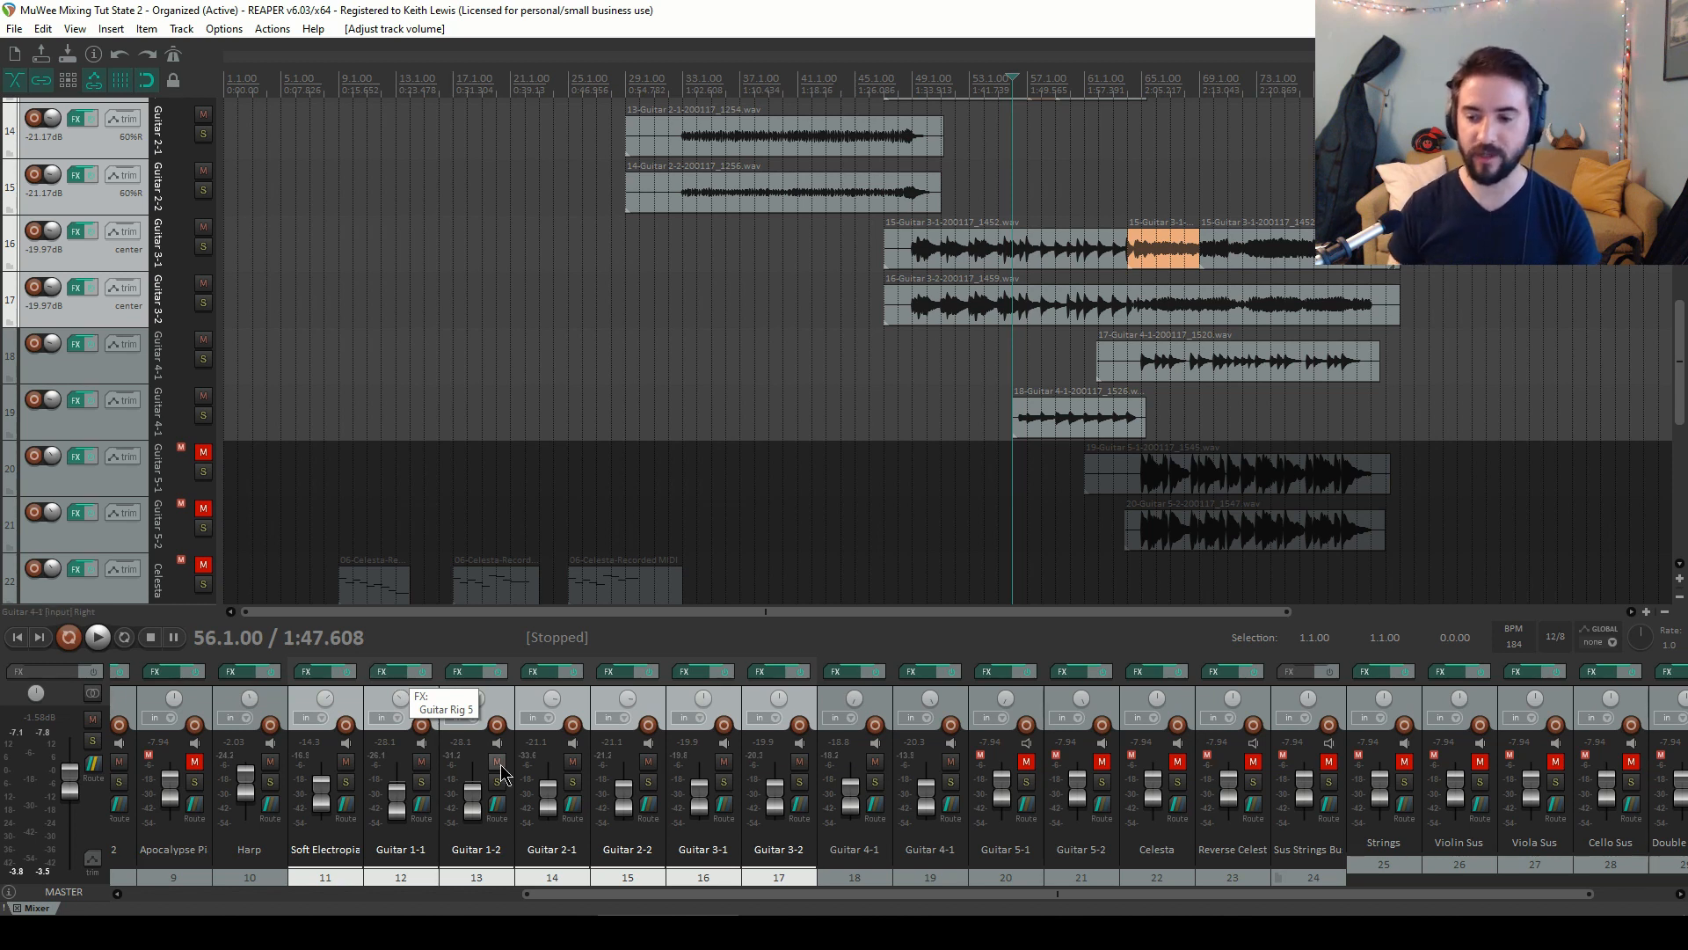
Unmute the Guitar 5-1 and Guitar 5-2 tracks and move the play cursor to bar 63
left_click_drag(992, 898, 1055, 898)
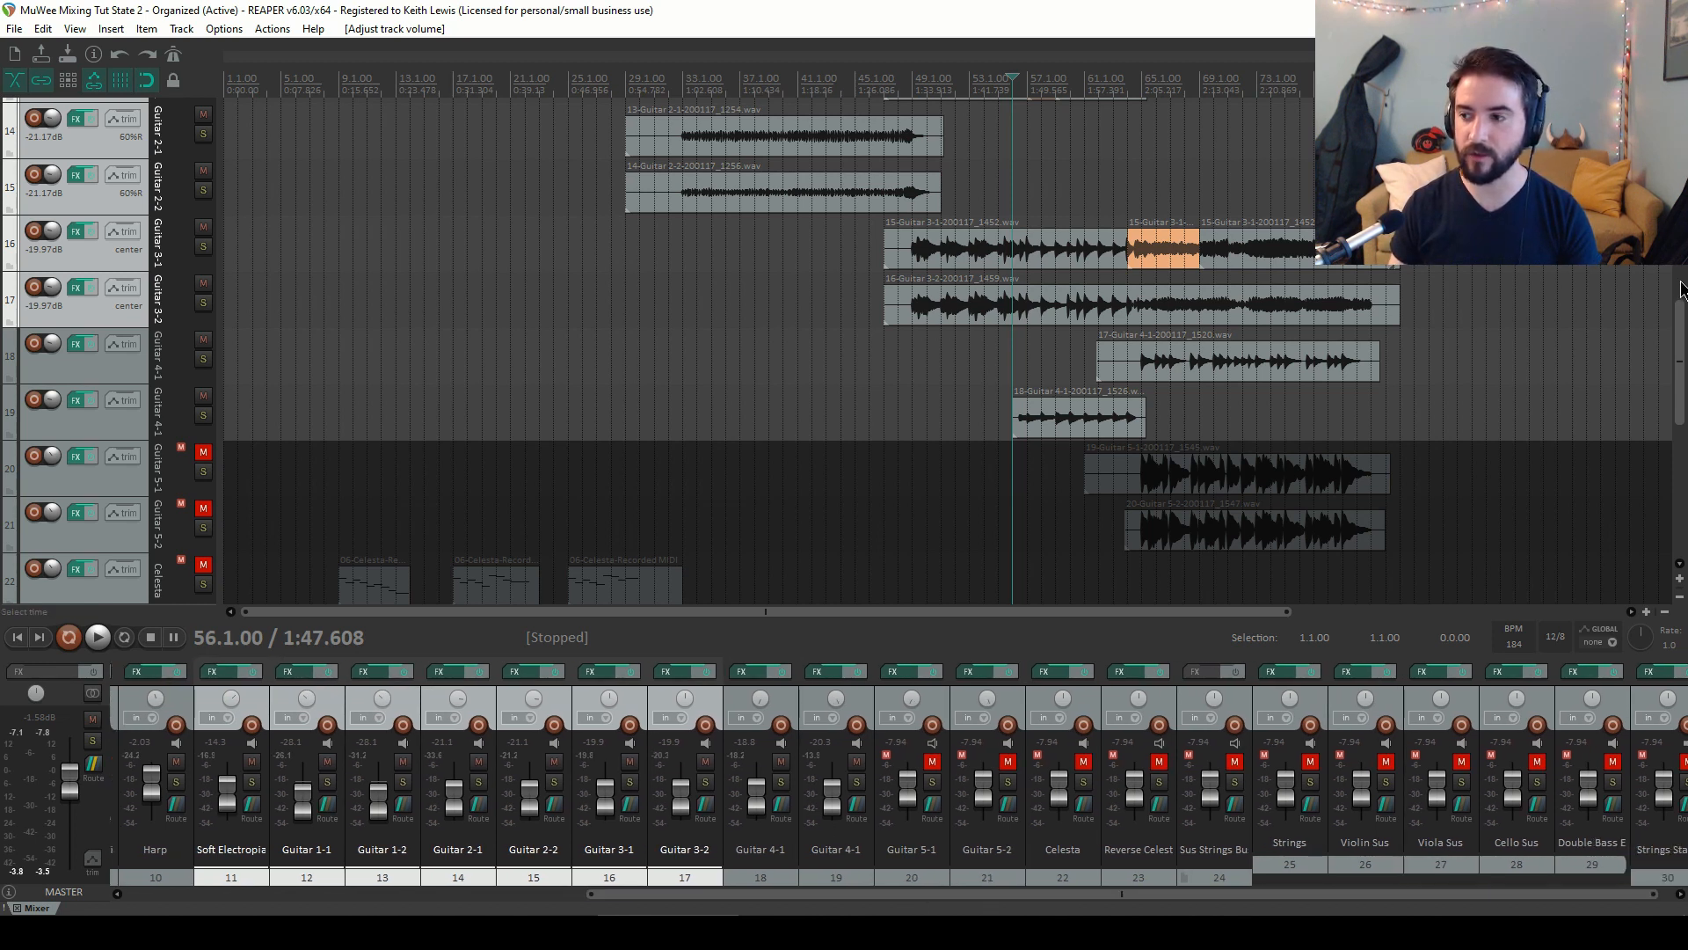
left_click_drag(1681, 305, 1671, 331)
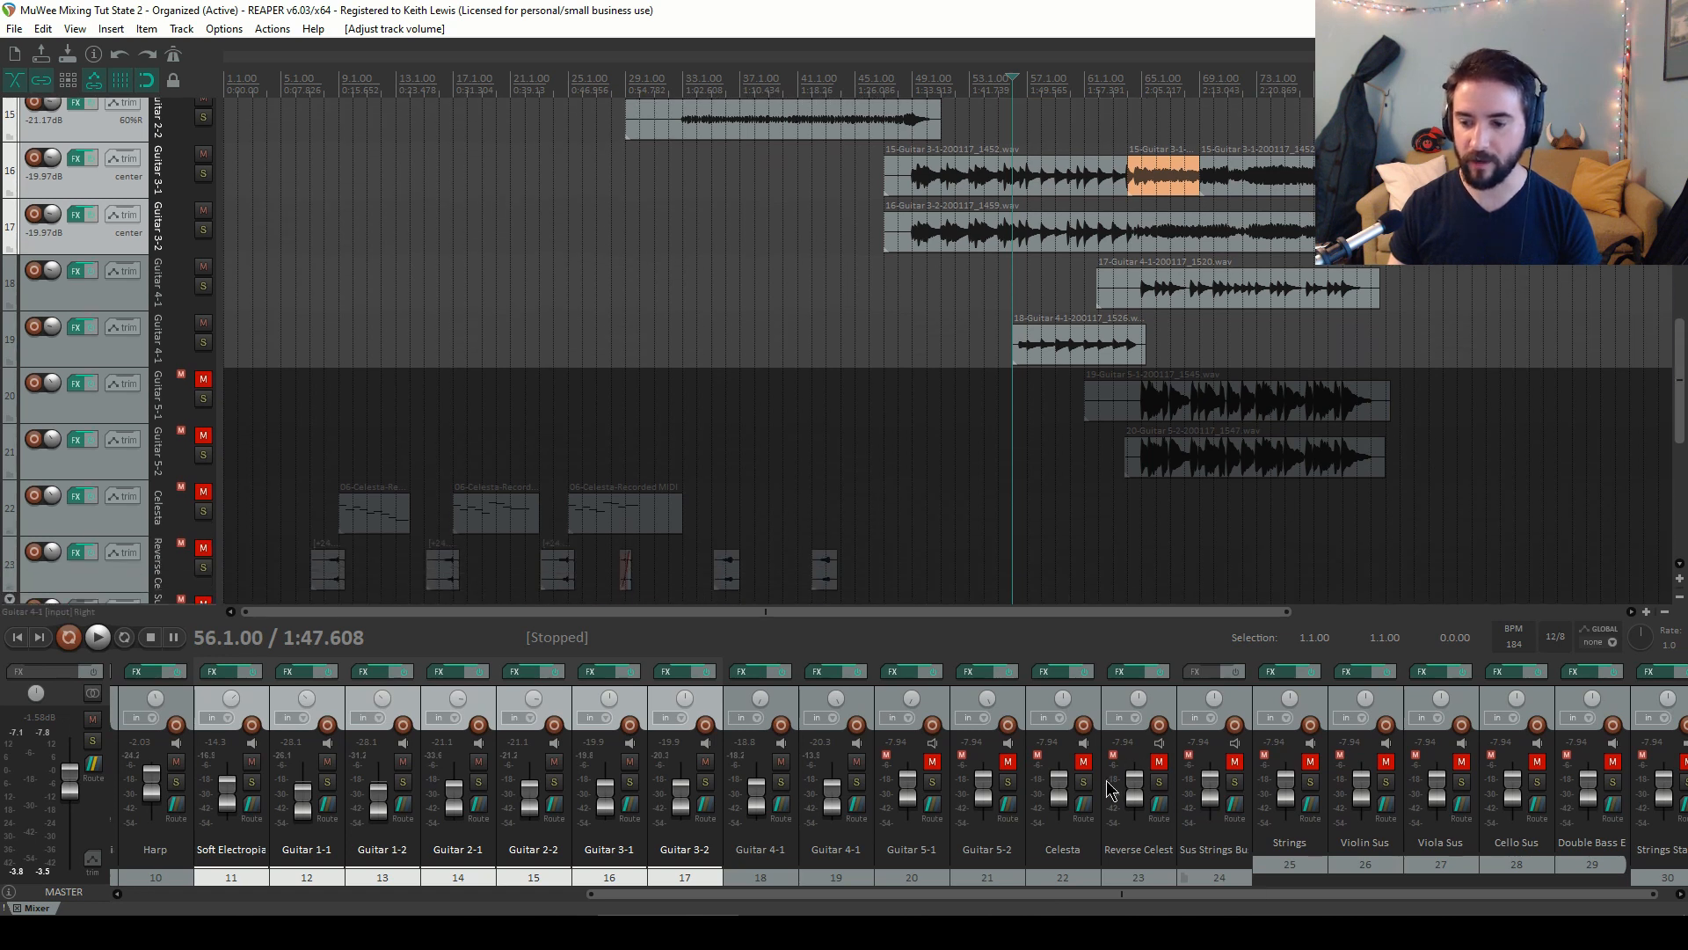
left_click(932, 761)
left_click(1007, 761)
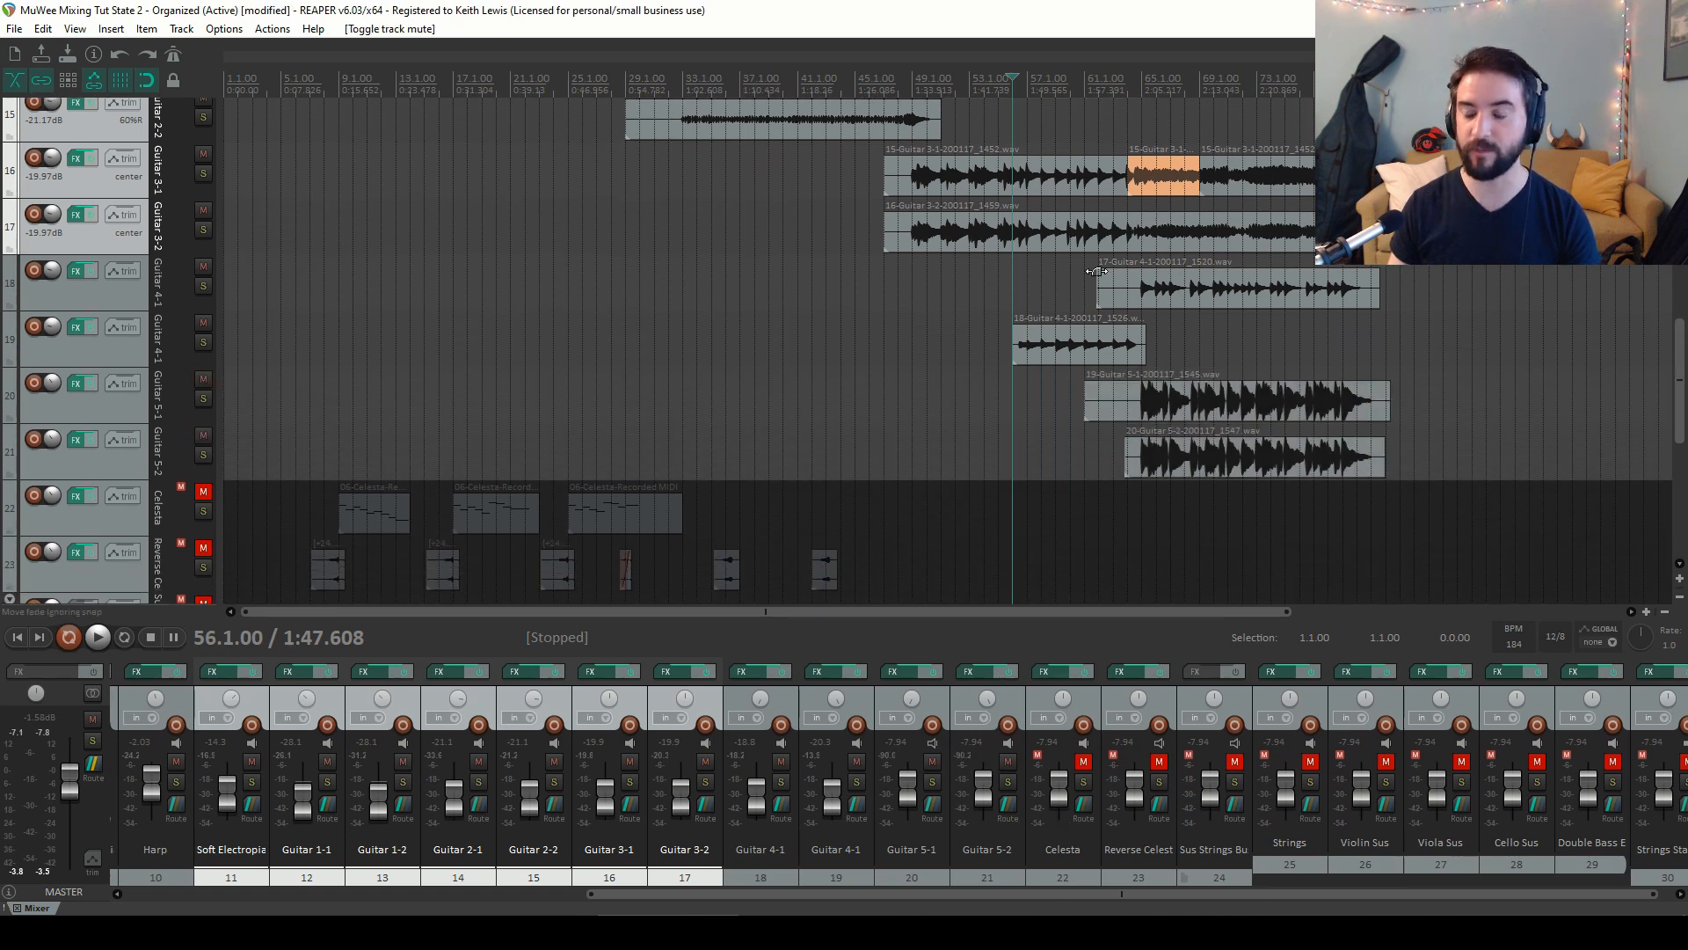
left_click(1114, 76)
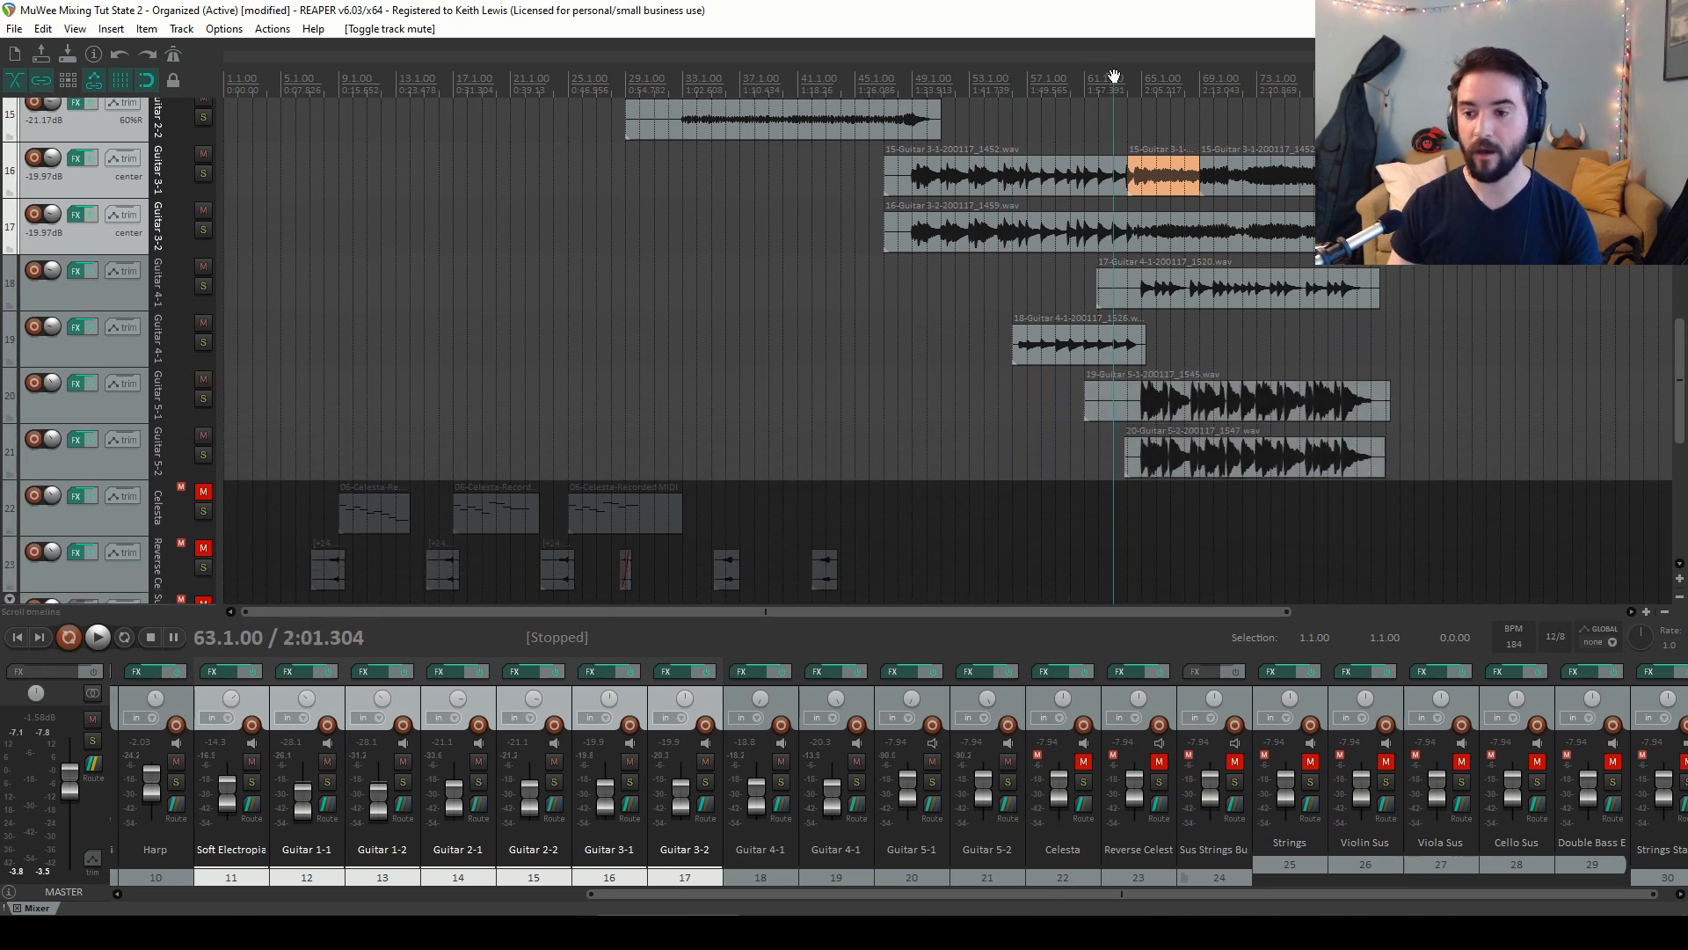
Select both Guitar 5 tracks together, lower their volume to about -13.6 dB, and start playback
left_click(989, 712)
left_click(938, 703, "ctrl")
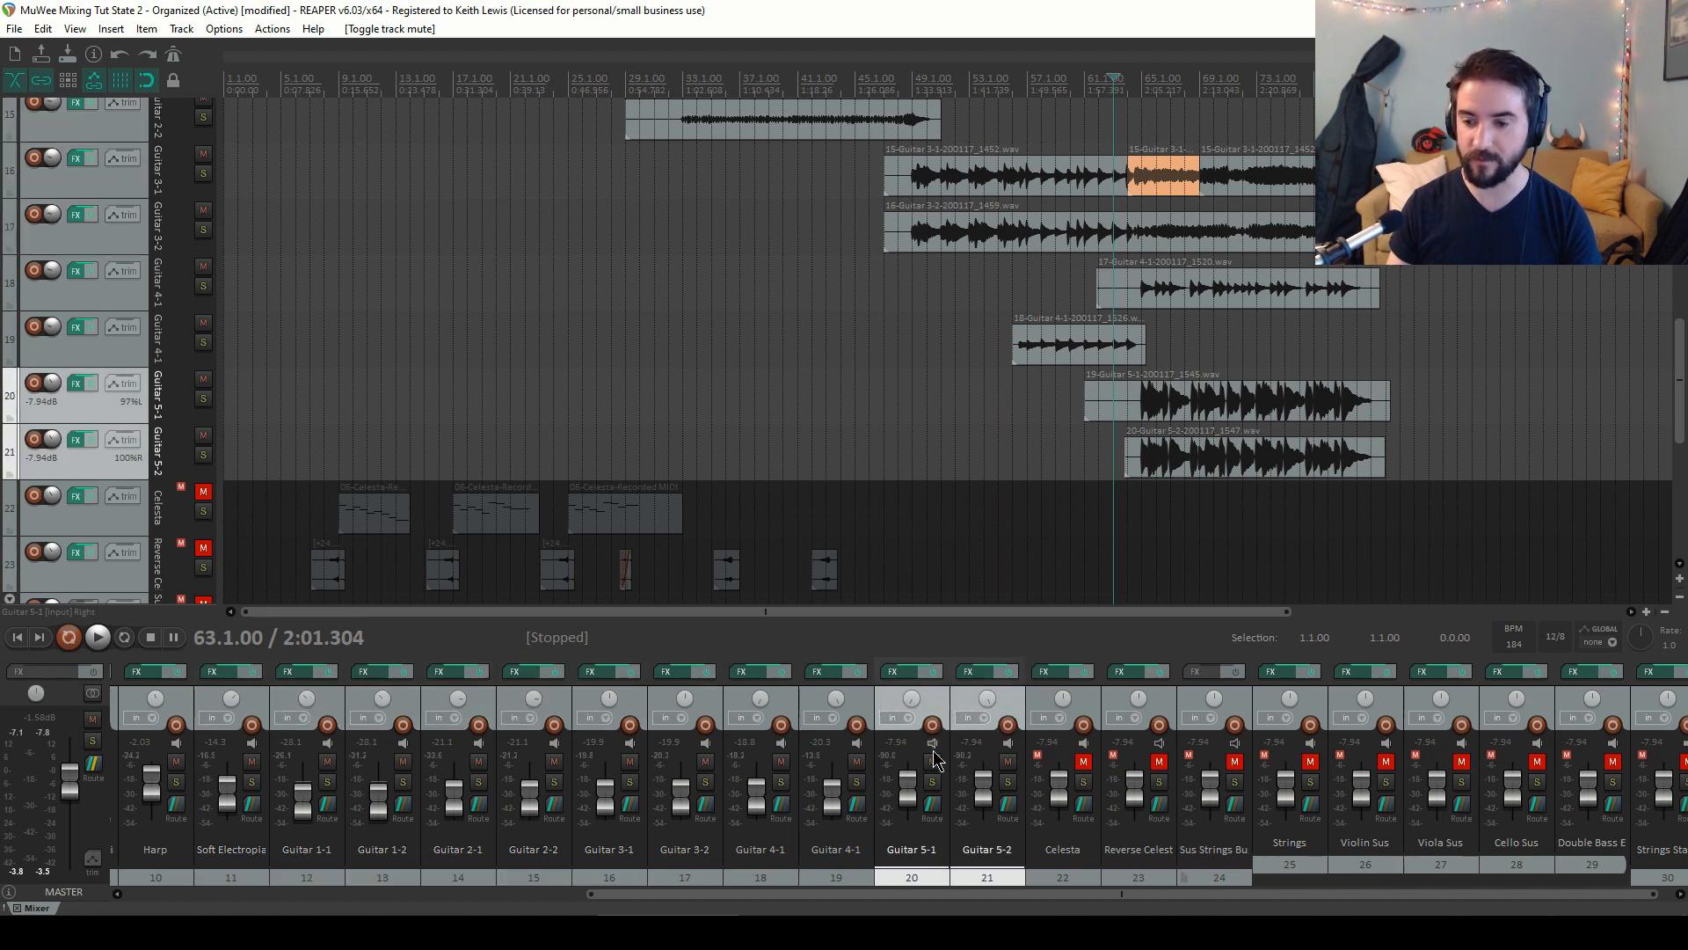
left_click_drag(910, 796, 911, 803)
key("space")
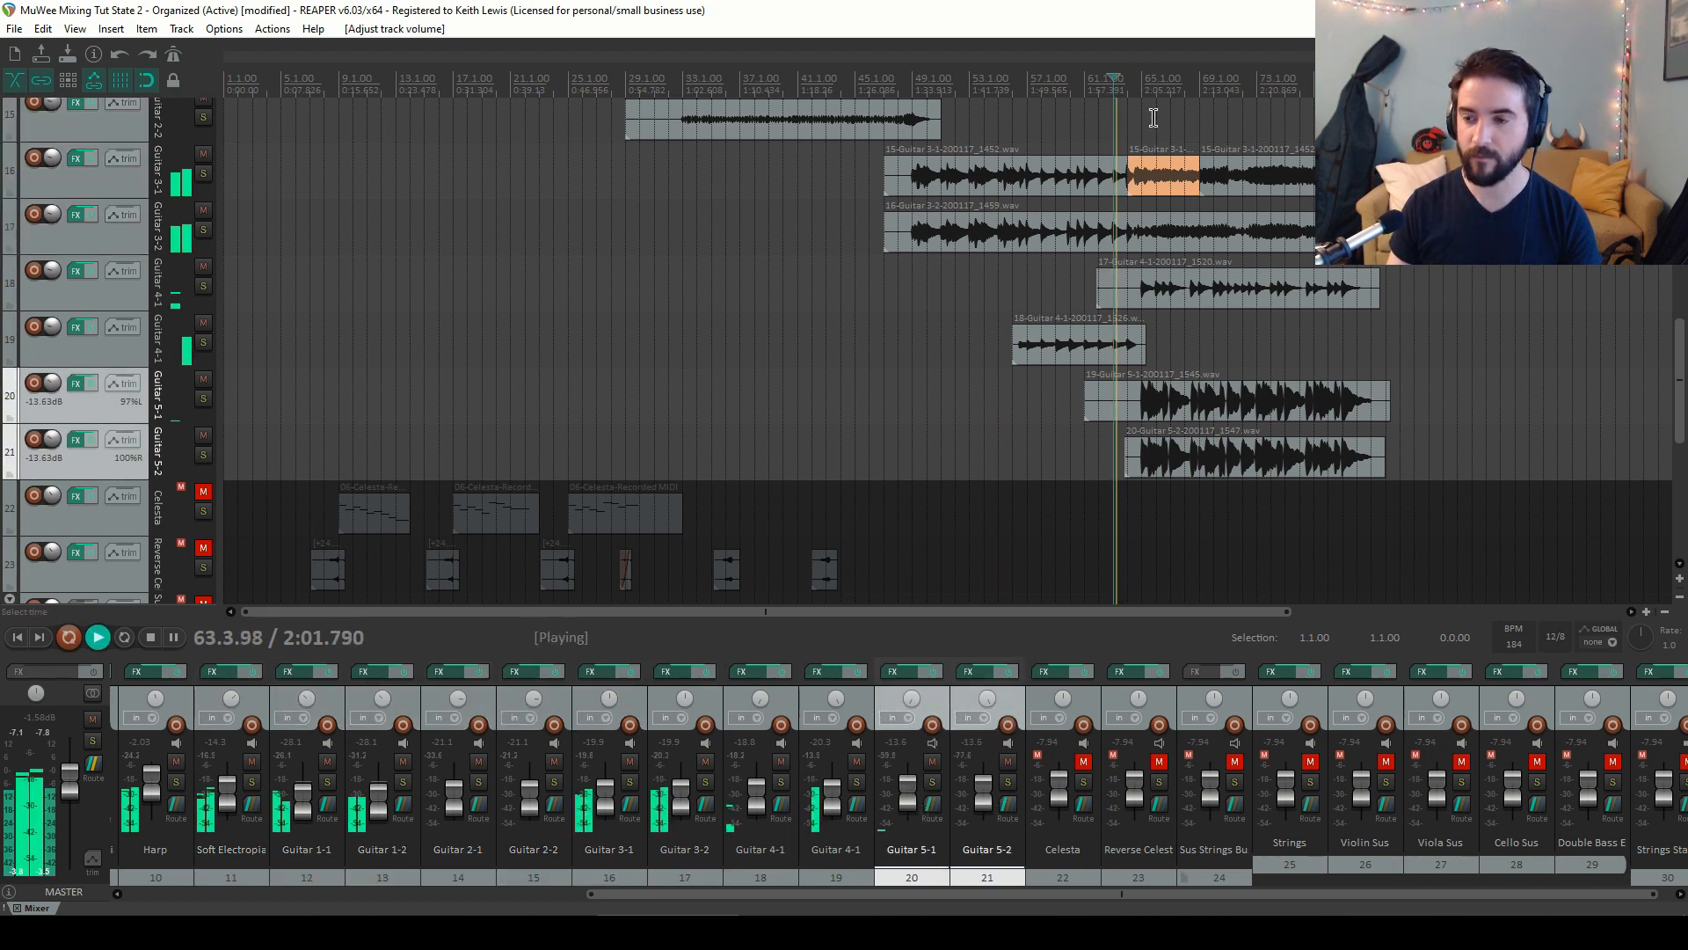
mouse_move(983, 795)
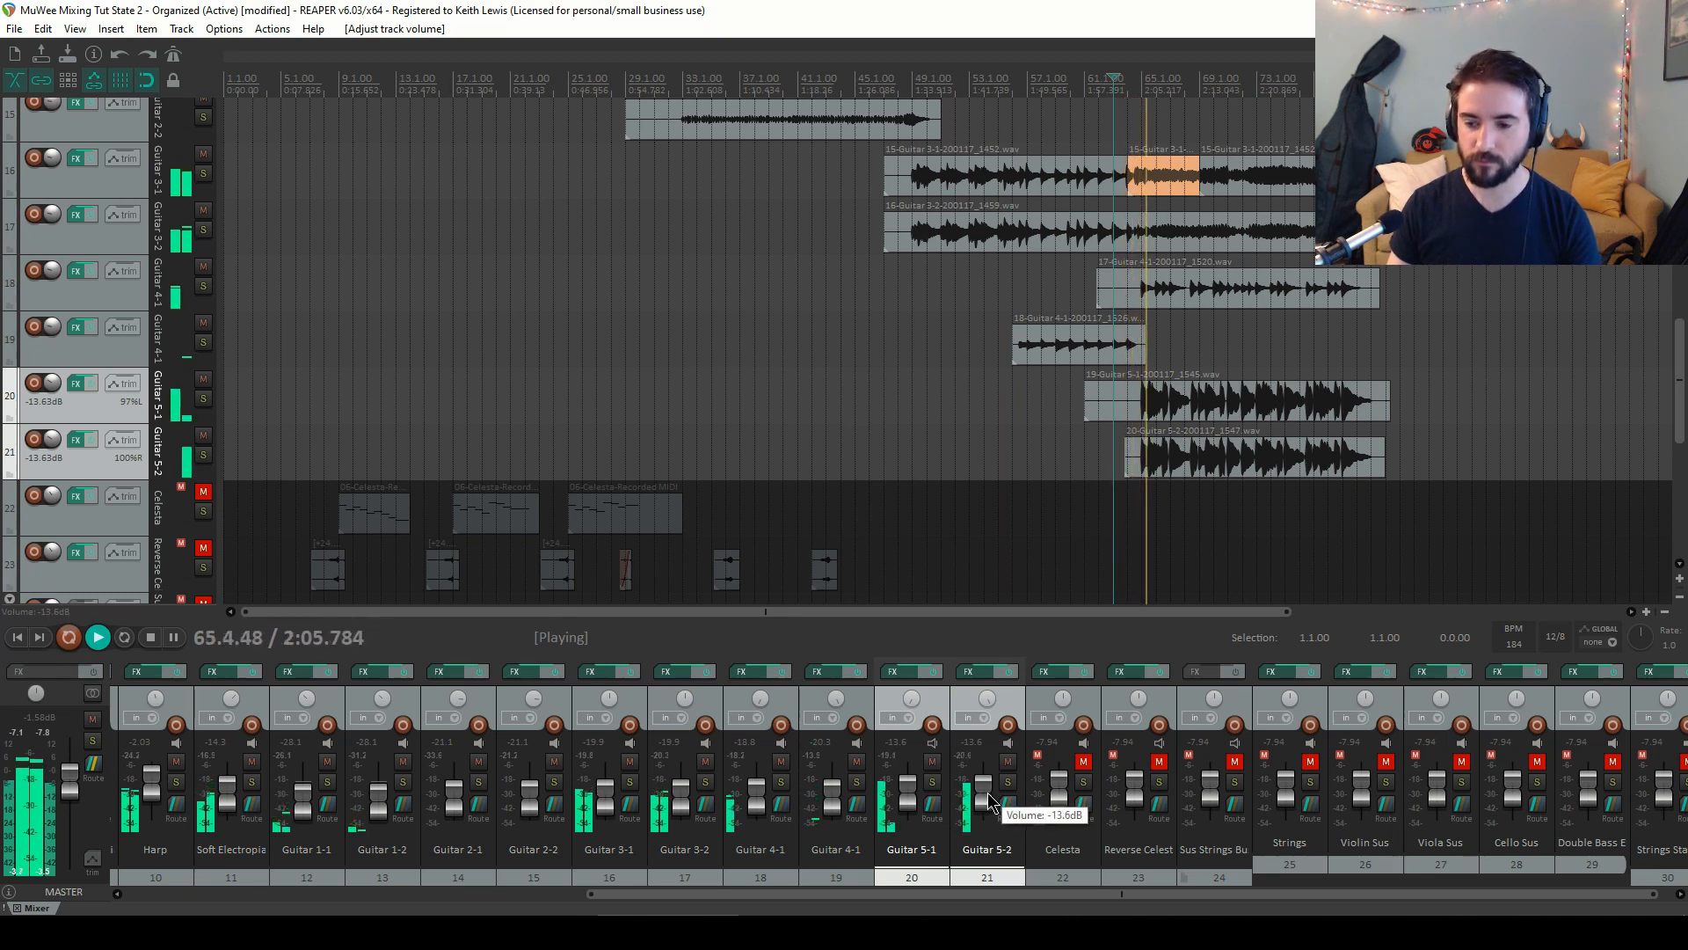
Set both Guitar 5 tracks' volume to about -17.5 dB, stop playback and return to the project start
left_click_drag(989, 796, 992, 799)
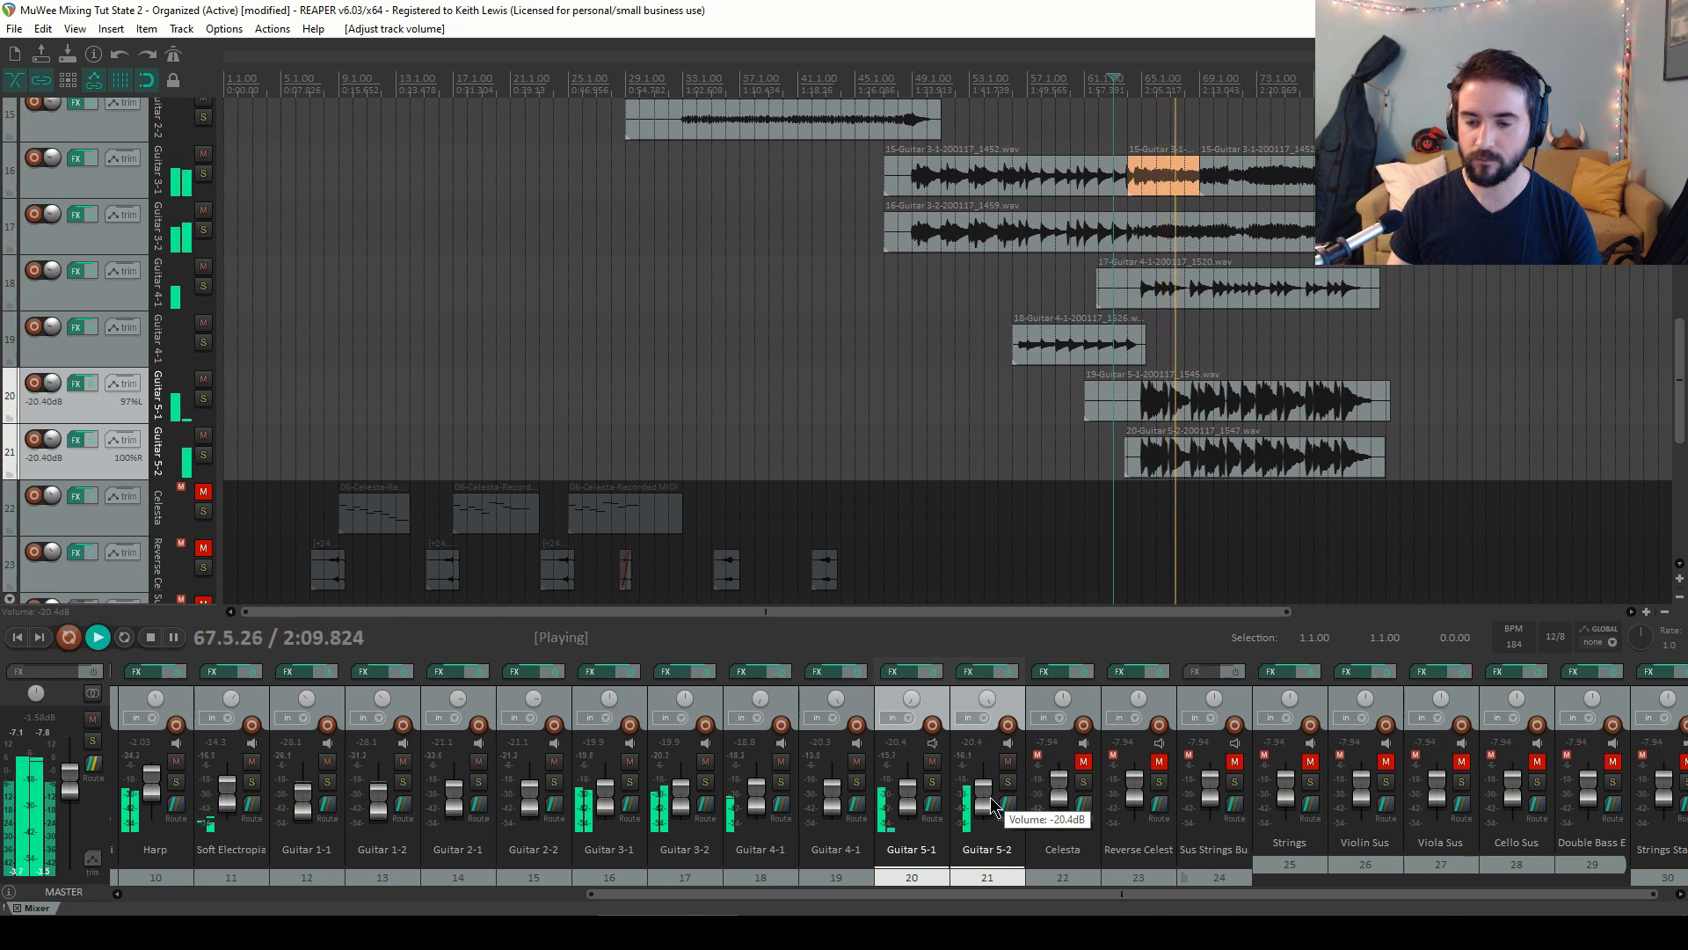
left_click_drag(991, 803, 988, 799)
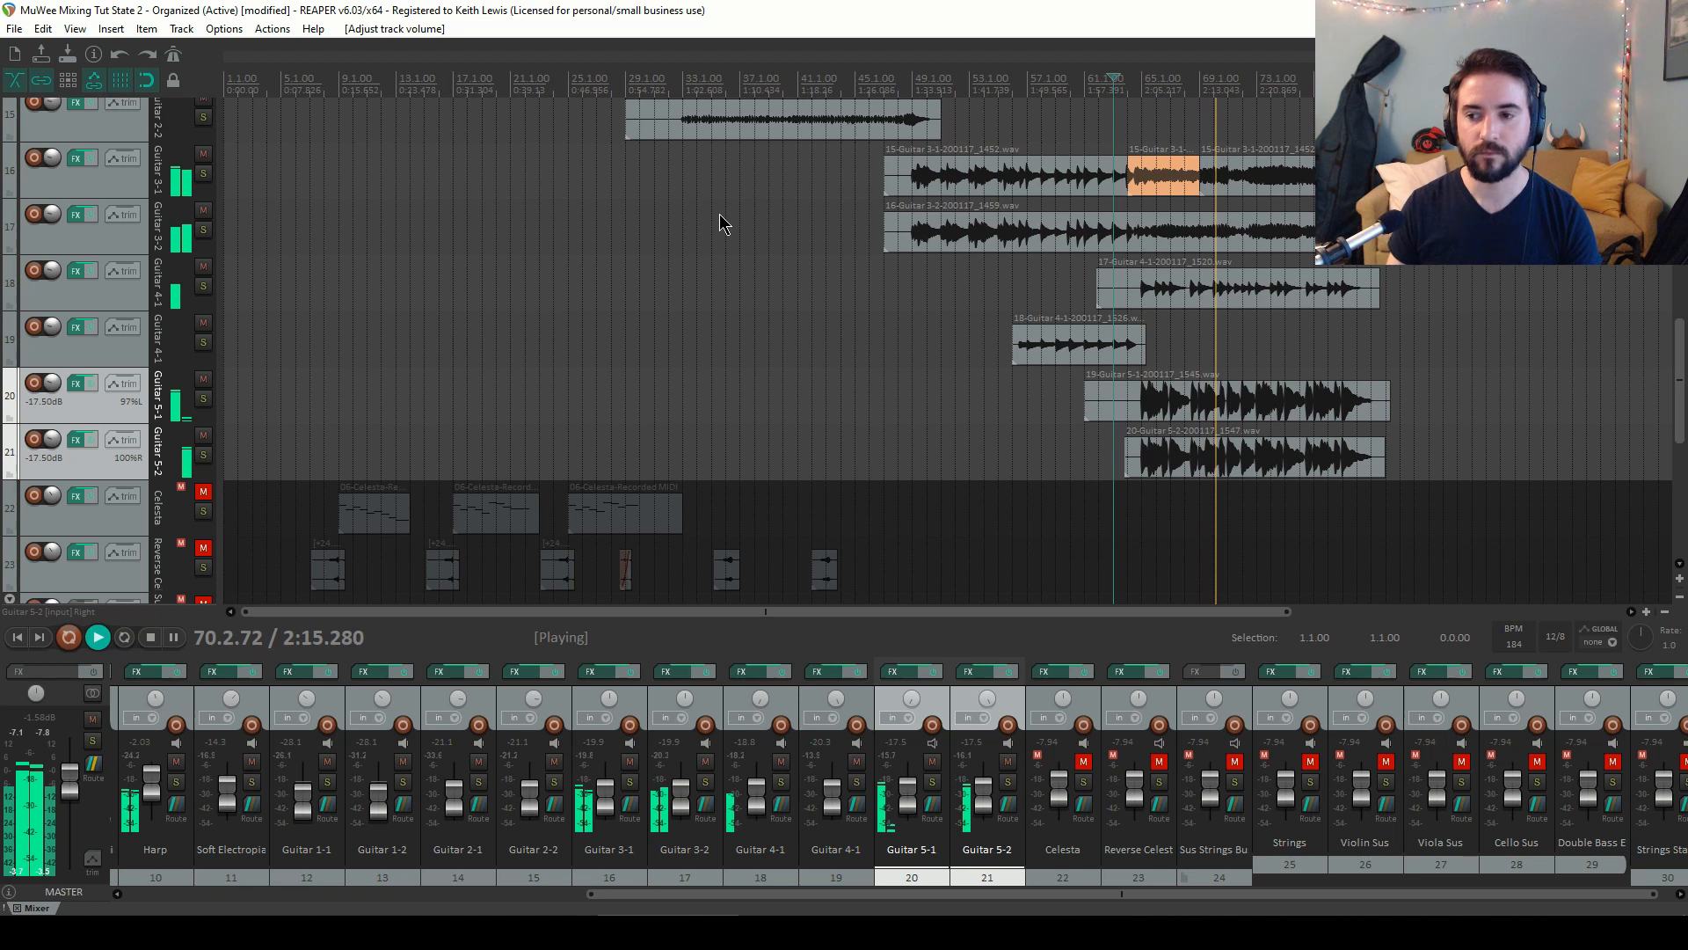
key("space")
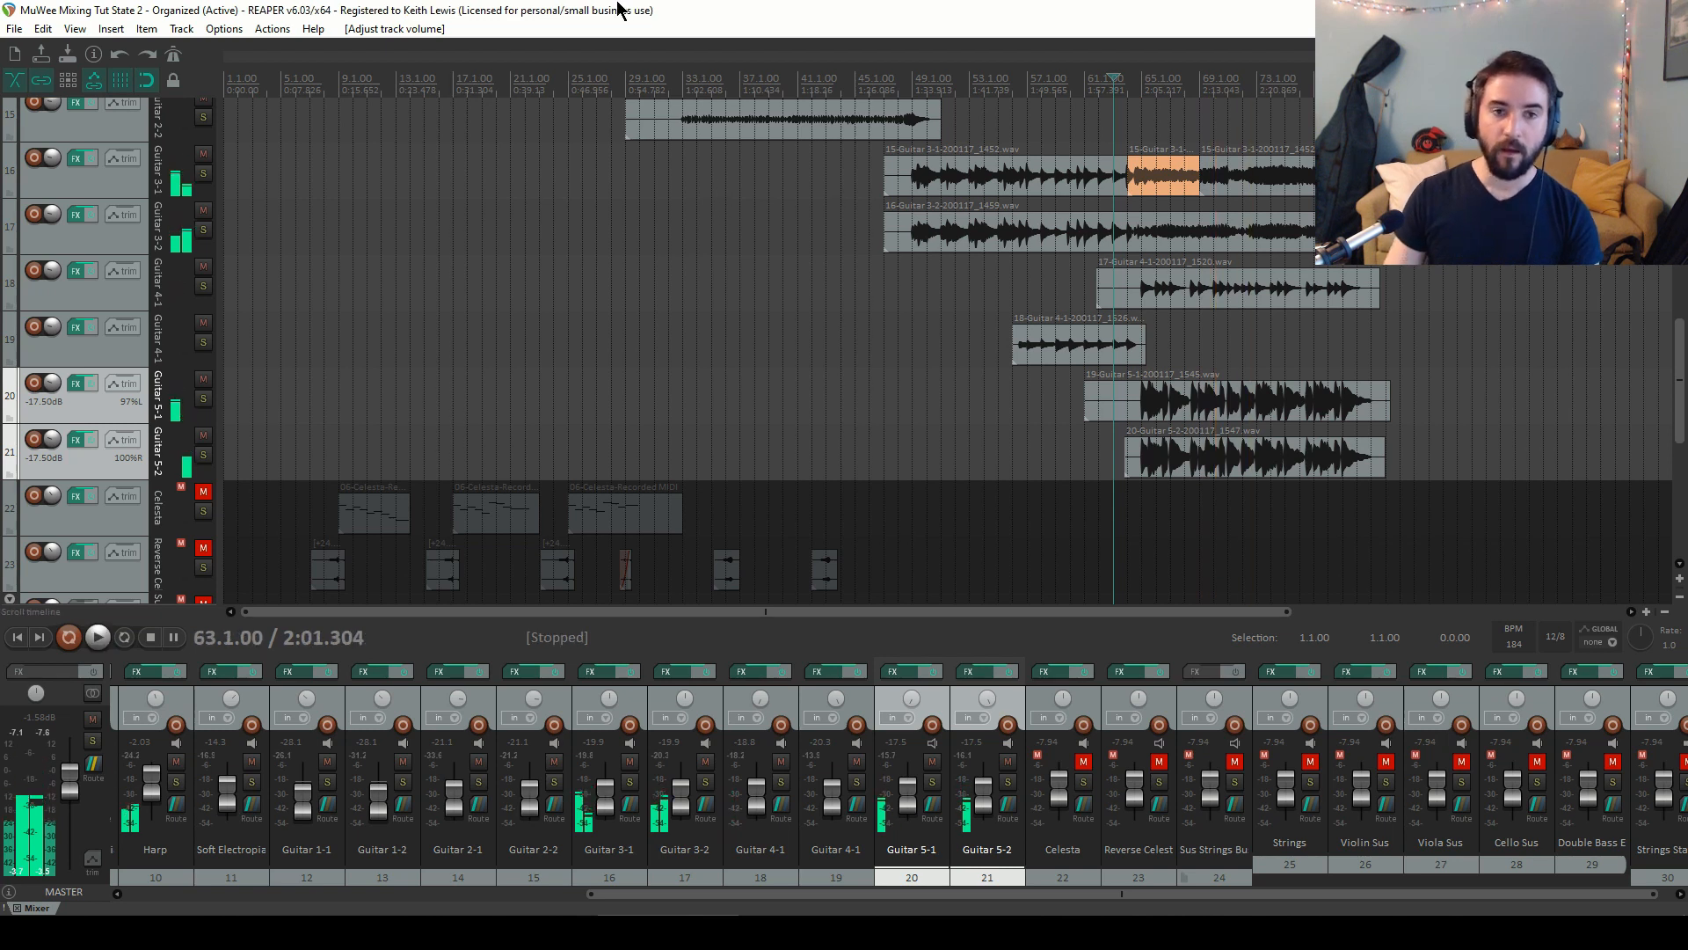
key("Home")
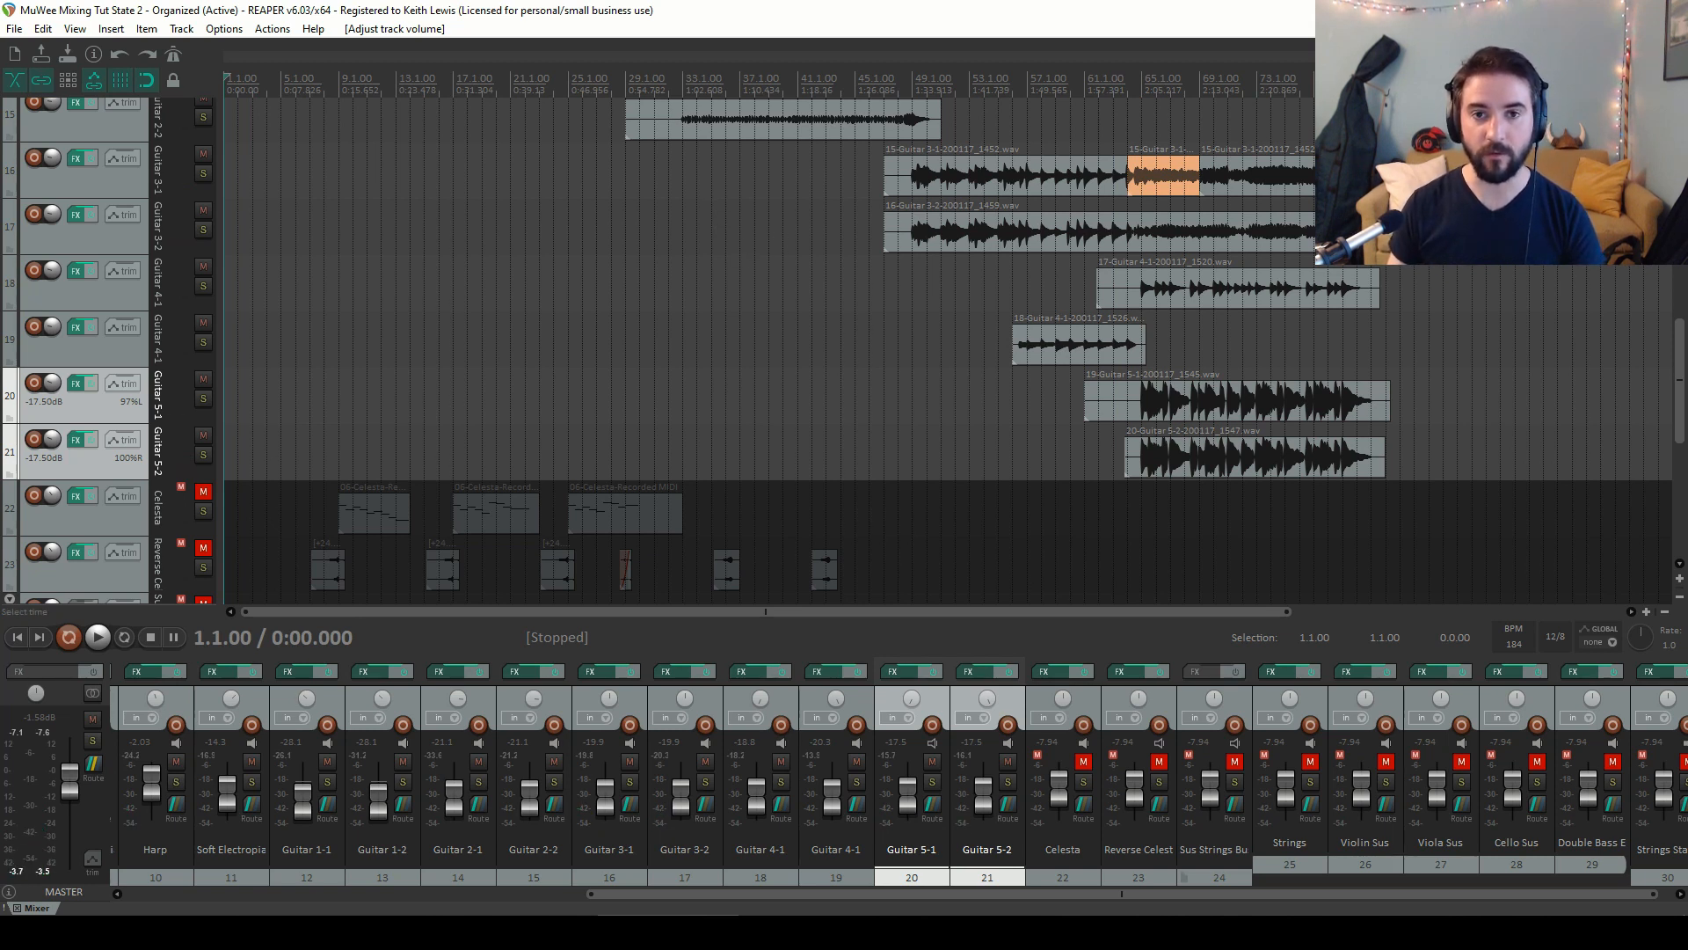
Unmute the Celesta track and move the play cursor to bar 9
left_click_drag(1682, 342, 1676, 393)
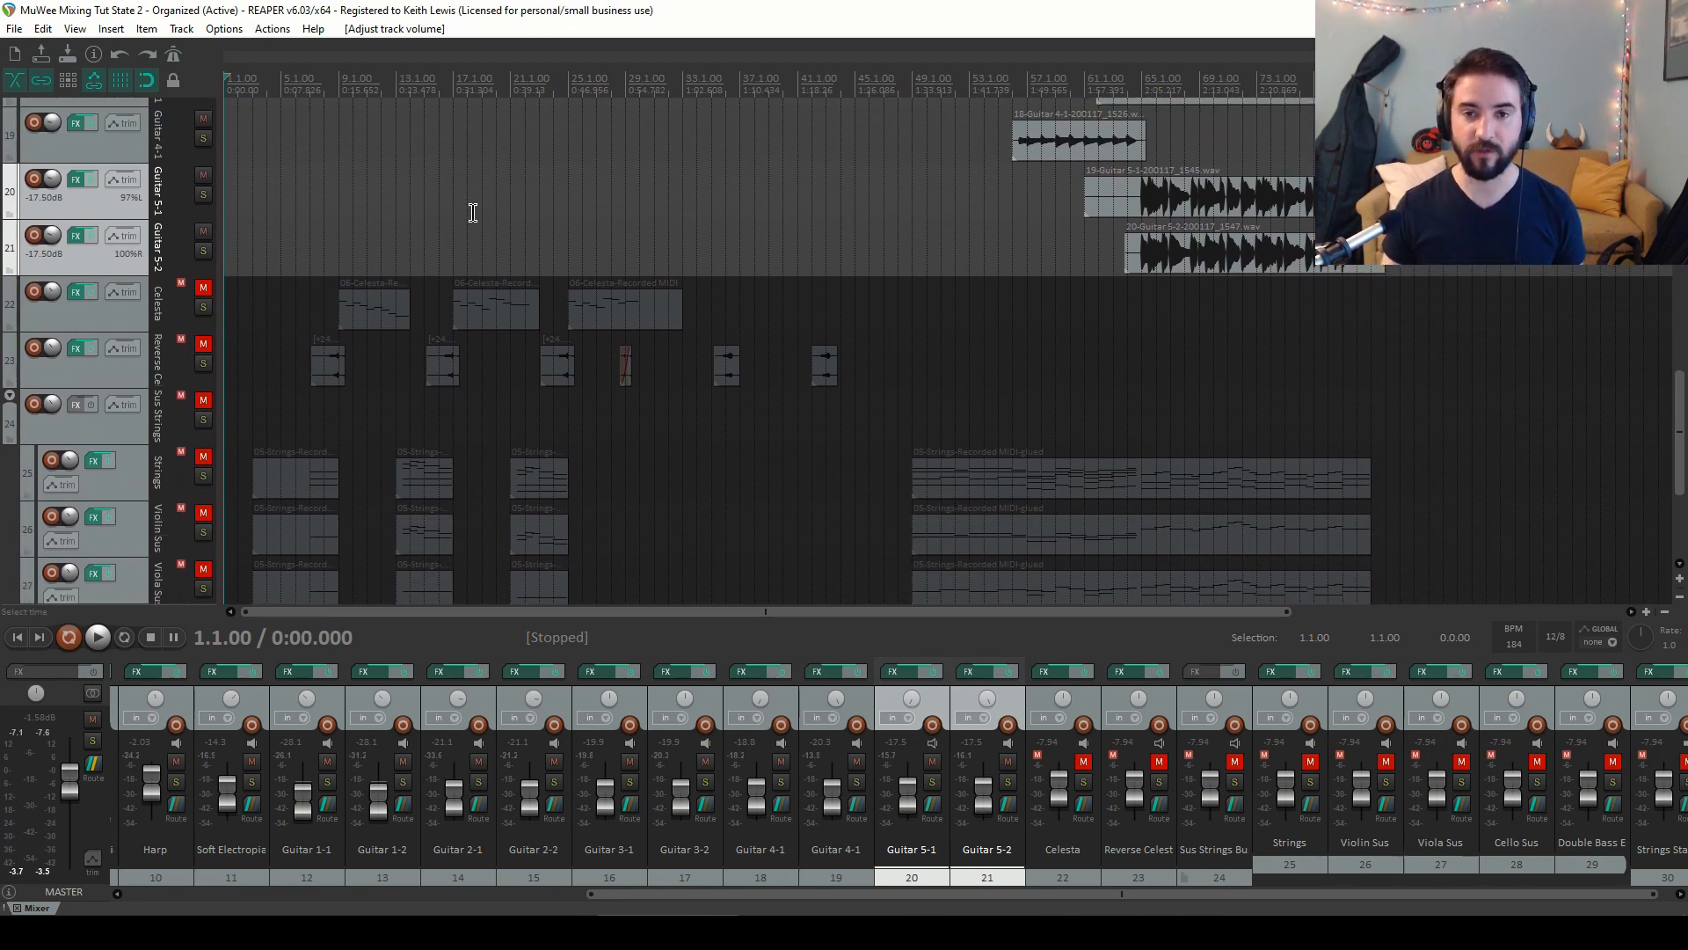
left_click(204, 289)
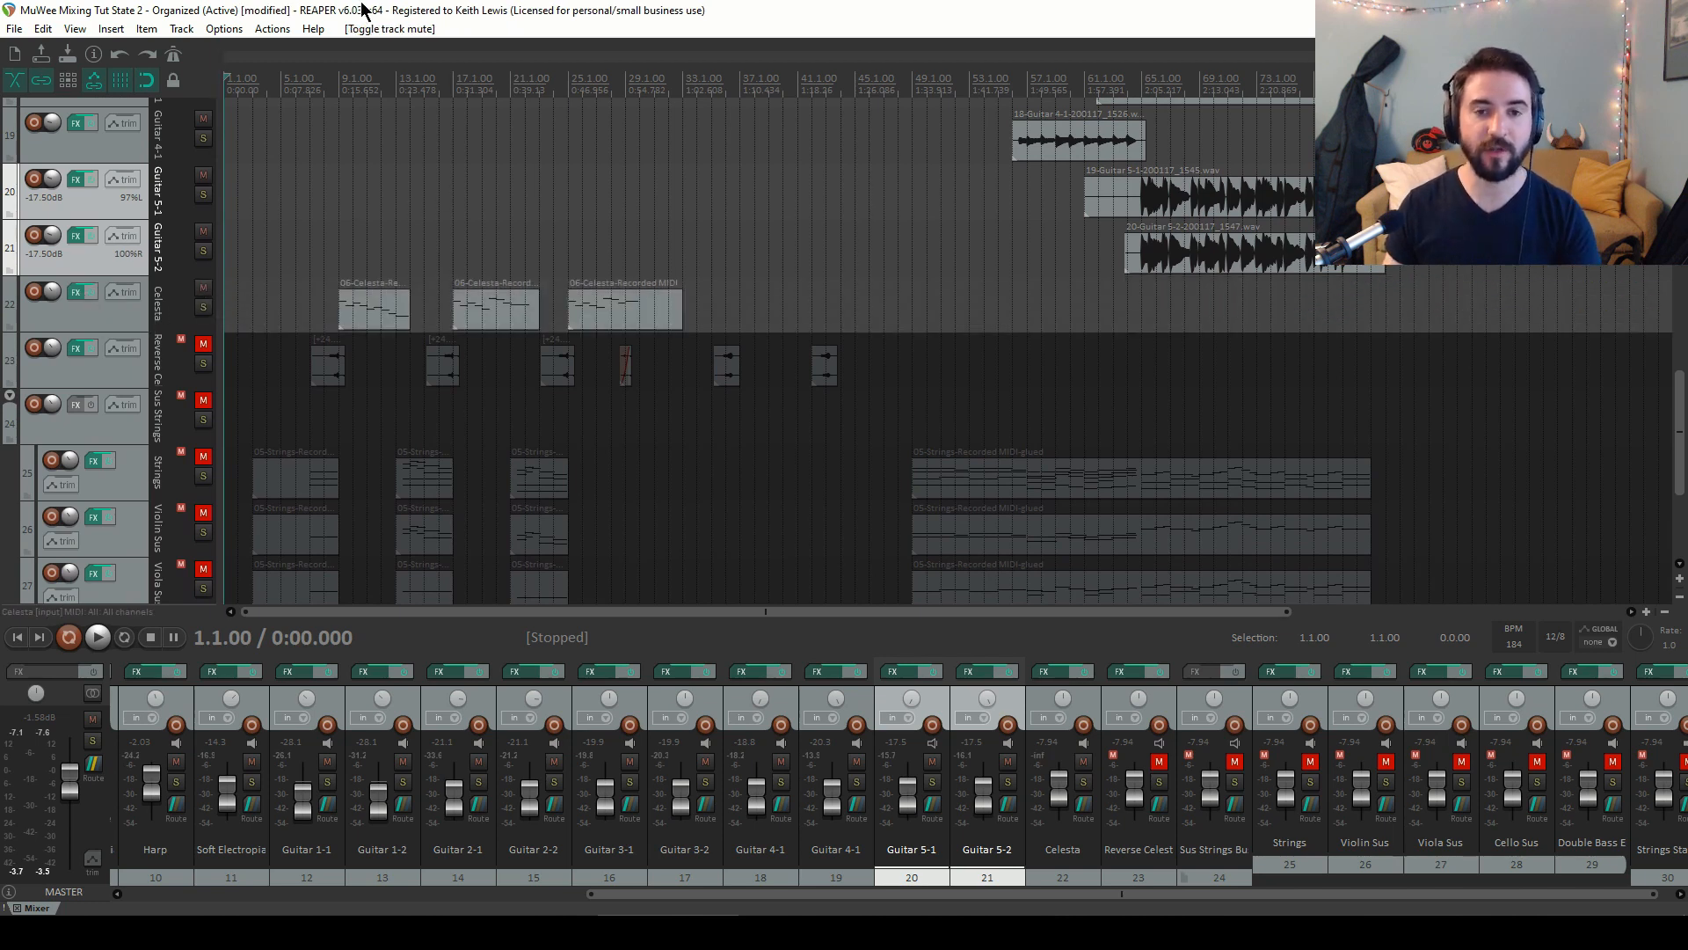
left_click(341, 78)
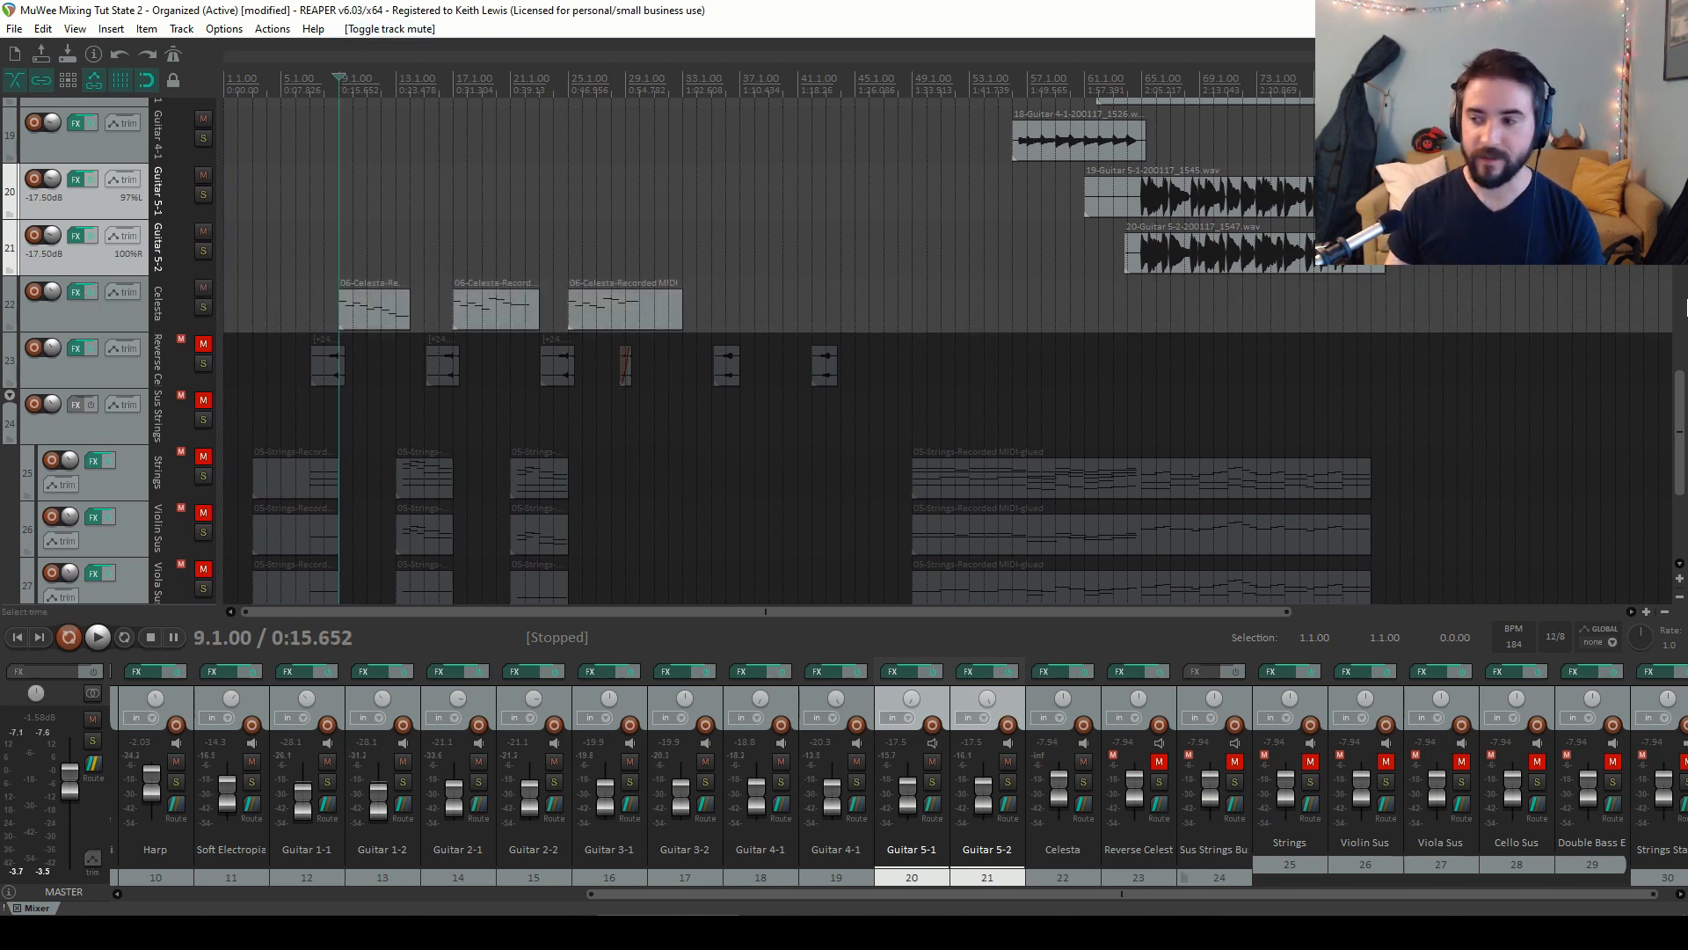
Raise the Celesta track's volume to about -3.9 dB and audition it briefly from bar 9
left_click_drag(1679, 425, 1685, 478)
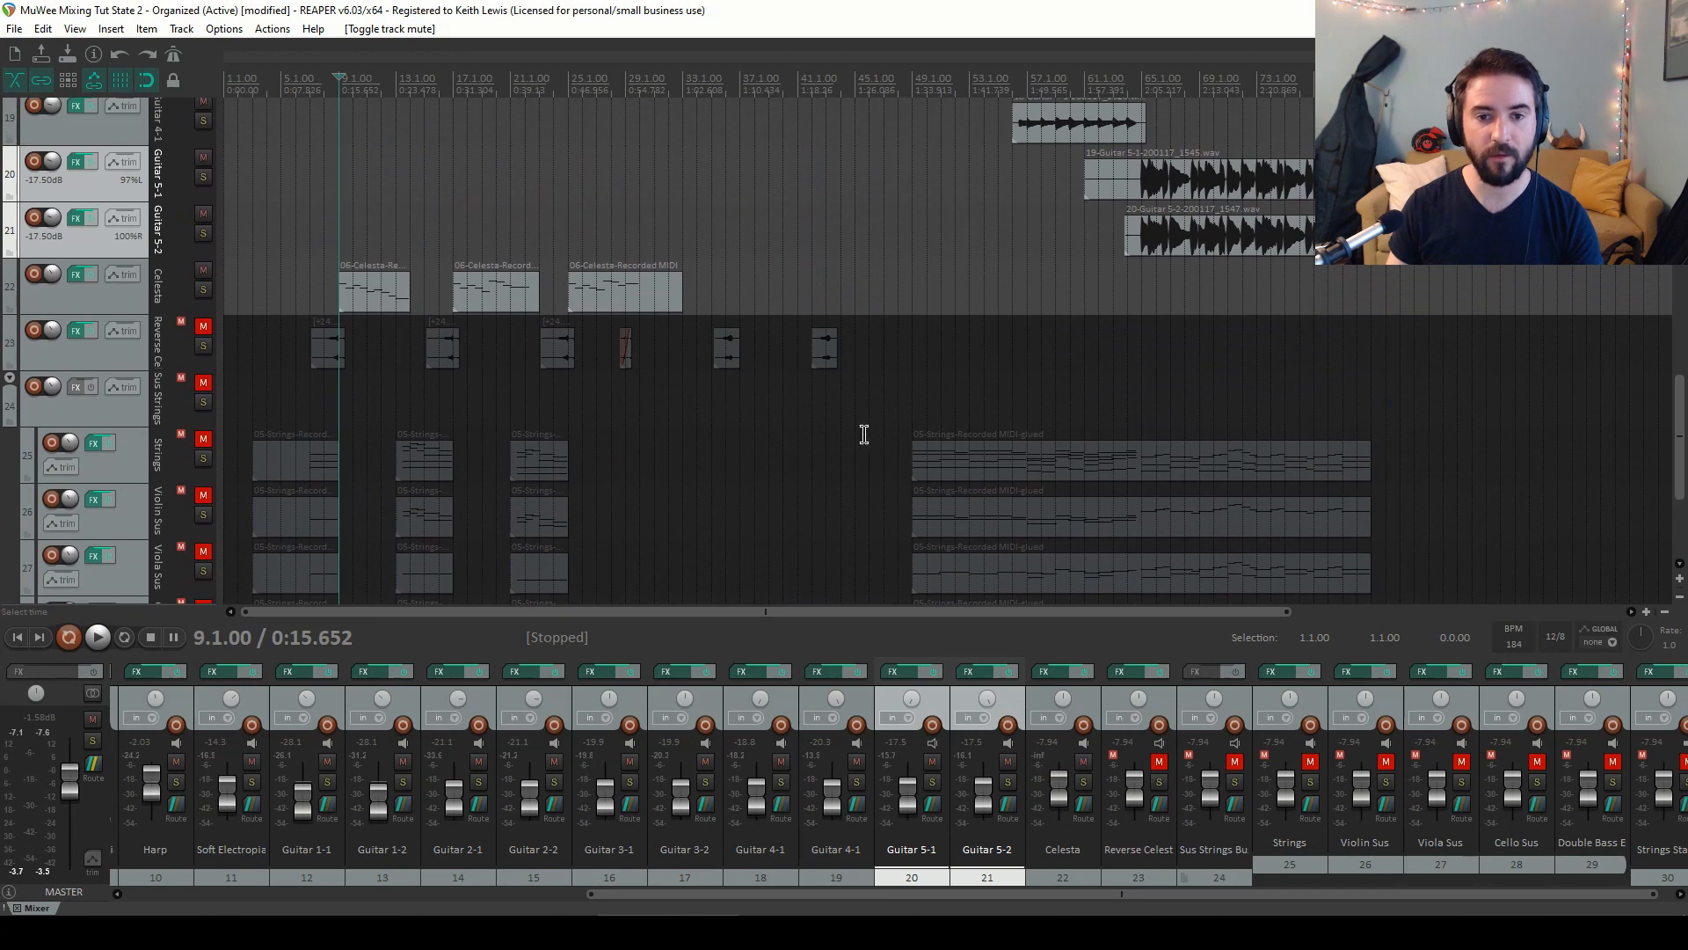
key("space")
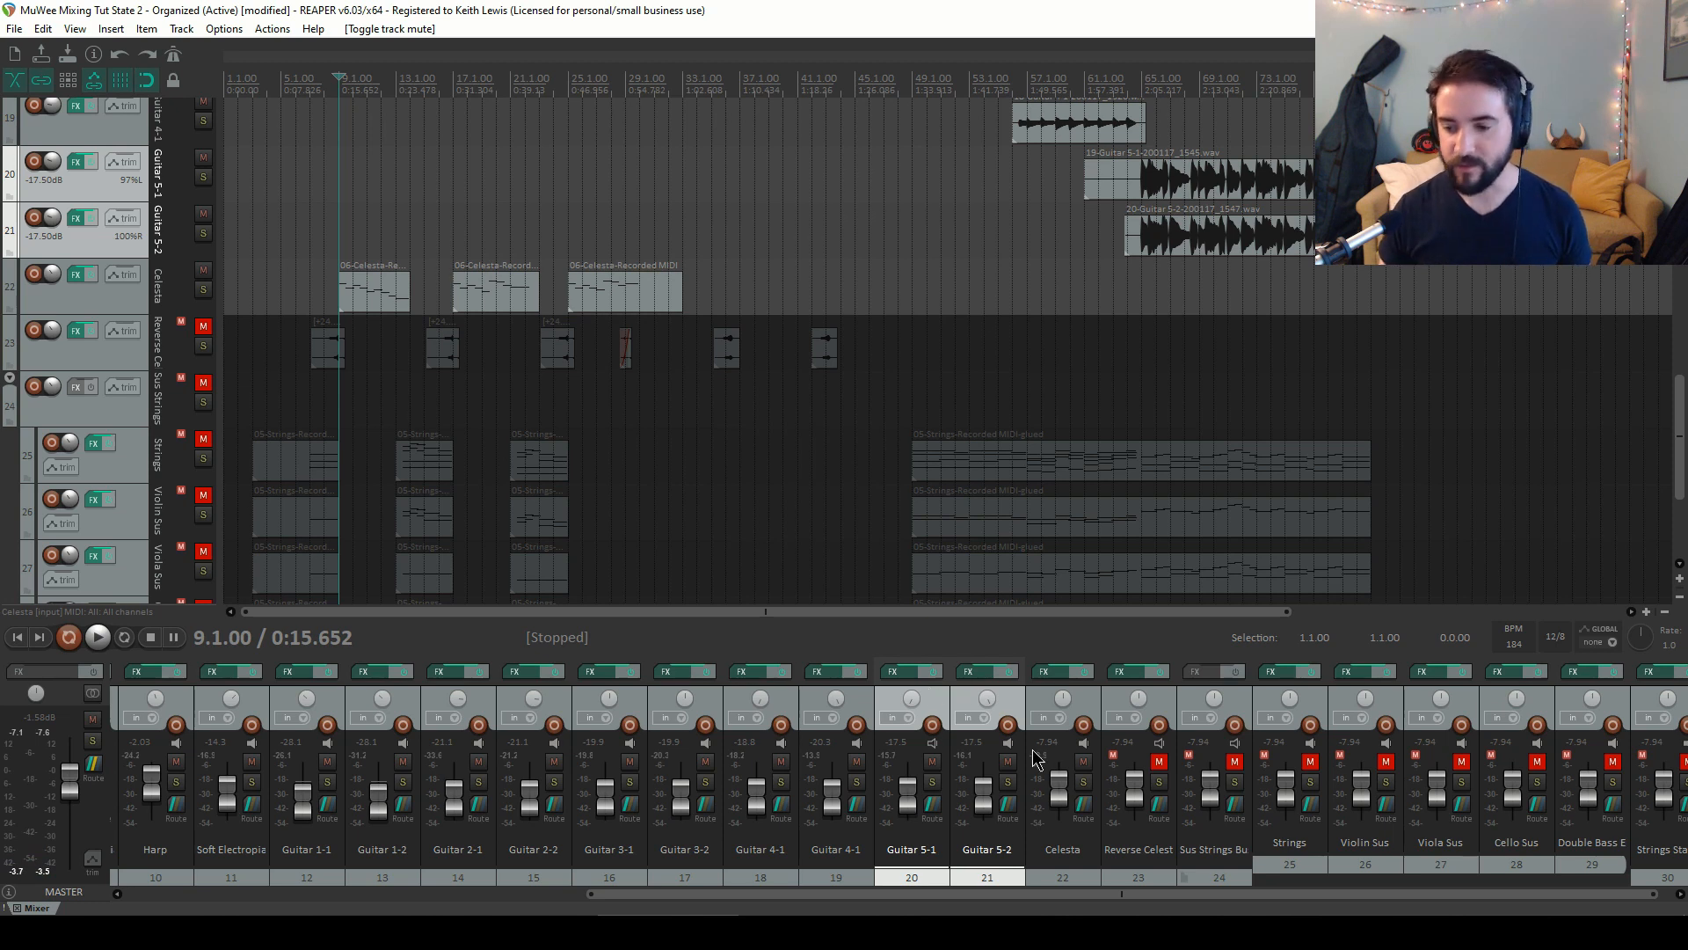
left_click_drag(1065, 806, 1065, 802)
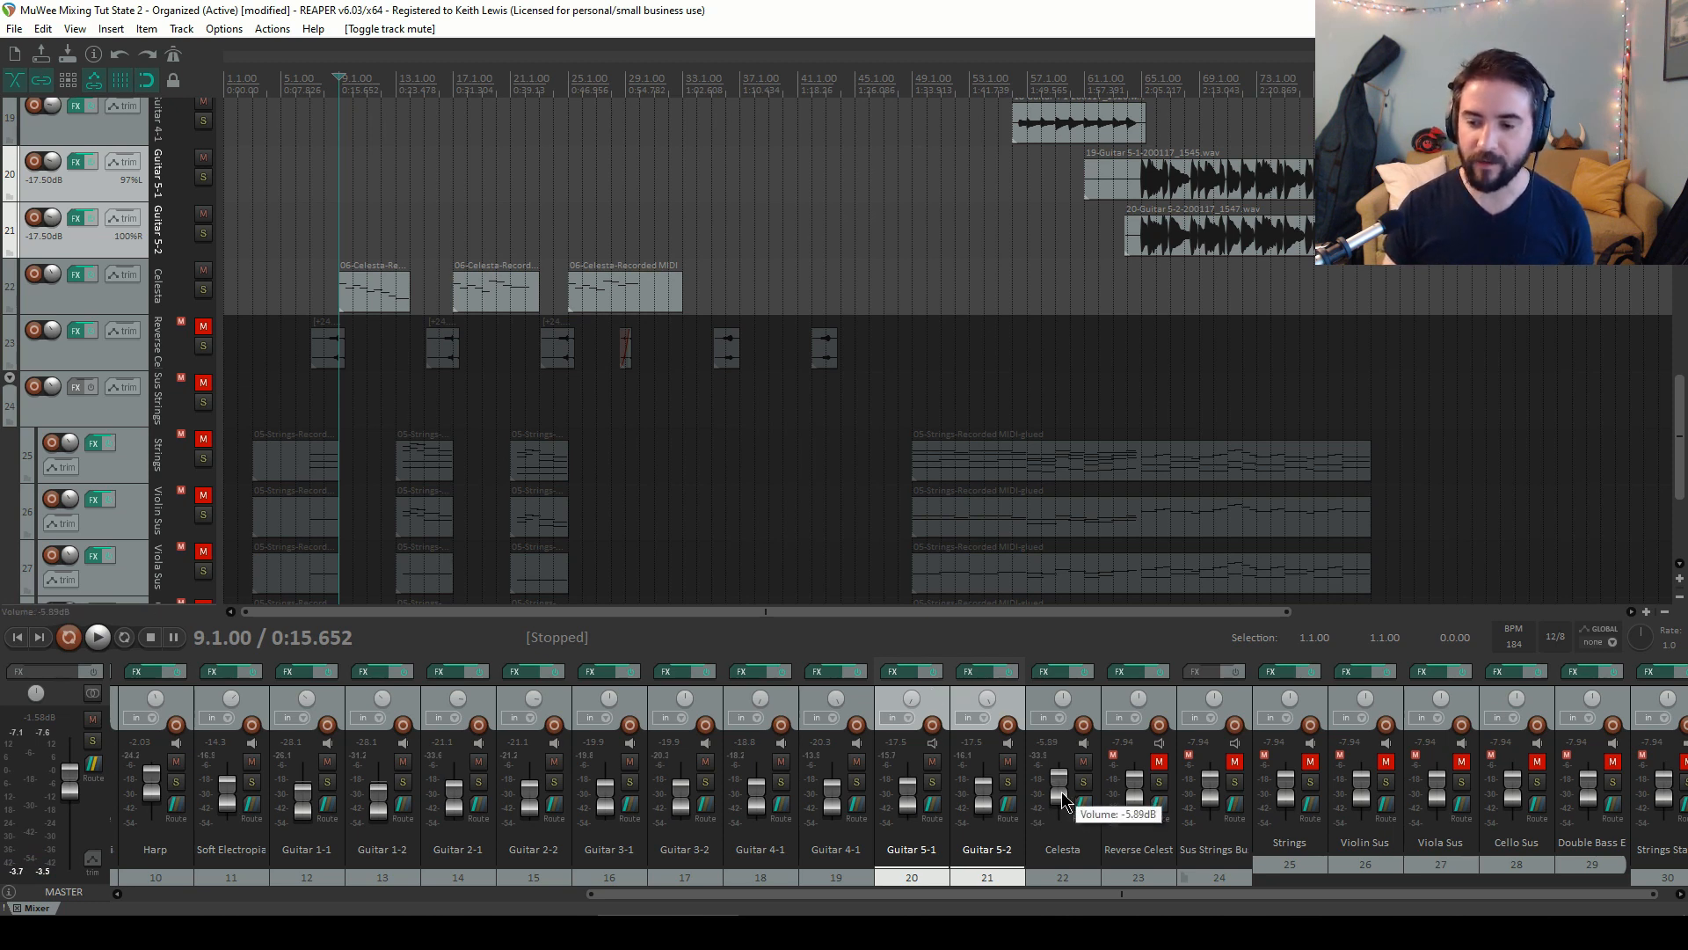
scroll(1062, 796, "up", 2)
scroll(1062, 796, "up", 1)
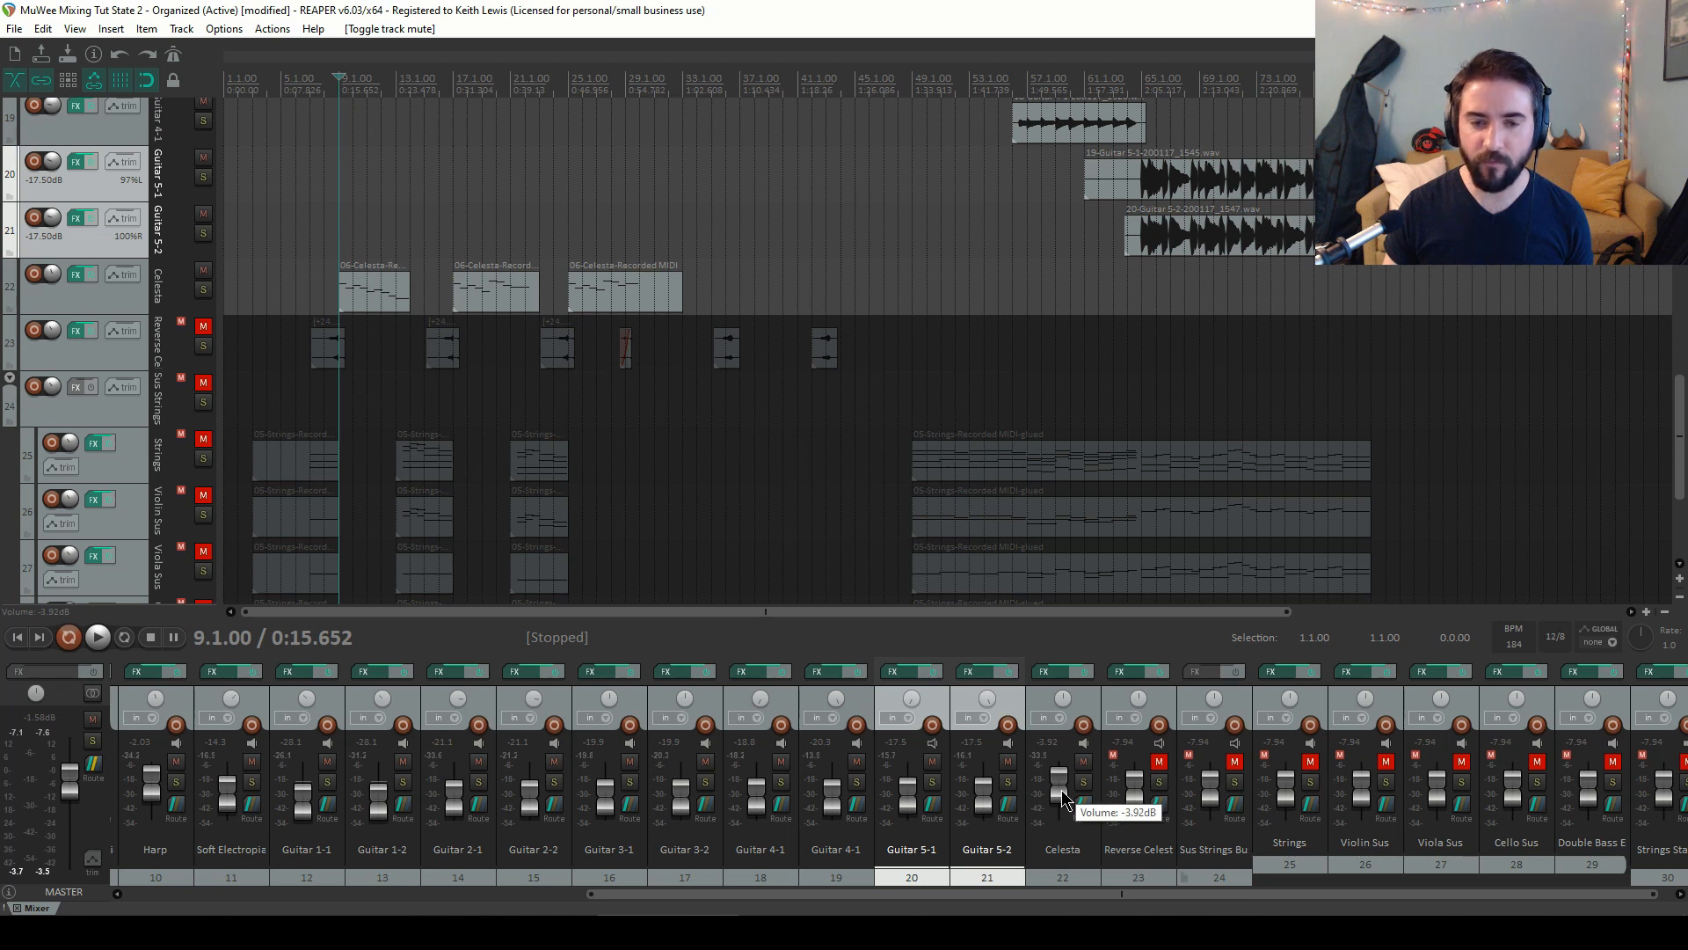
key("space")
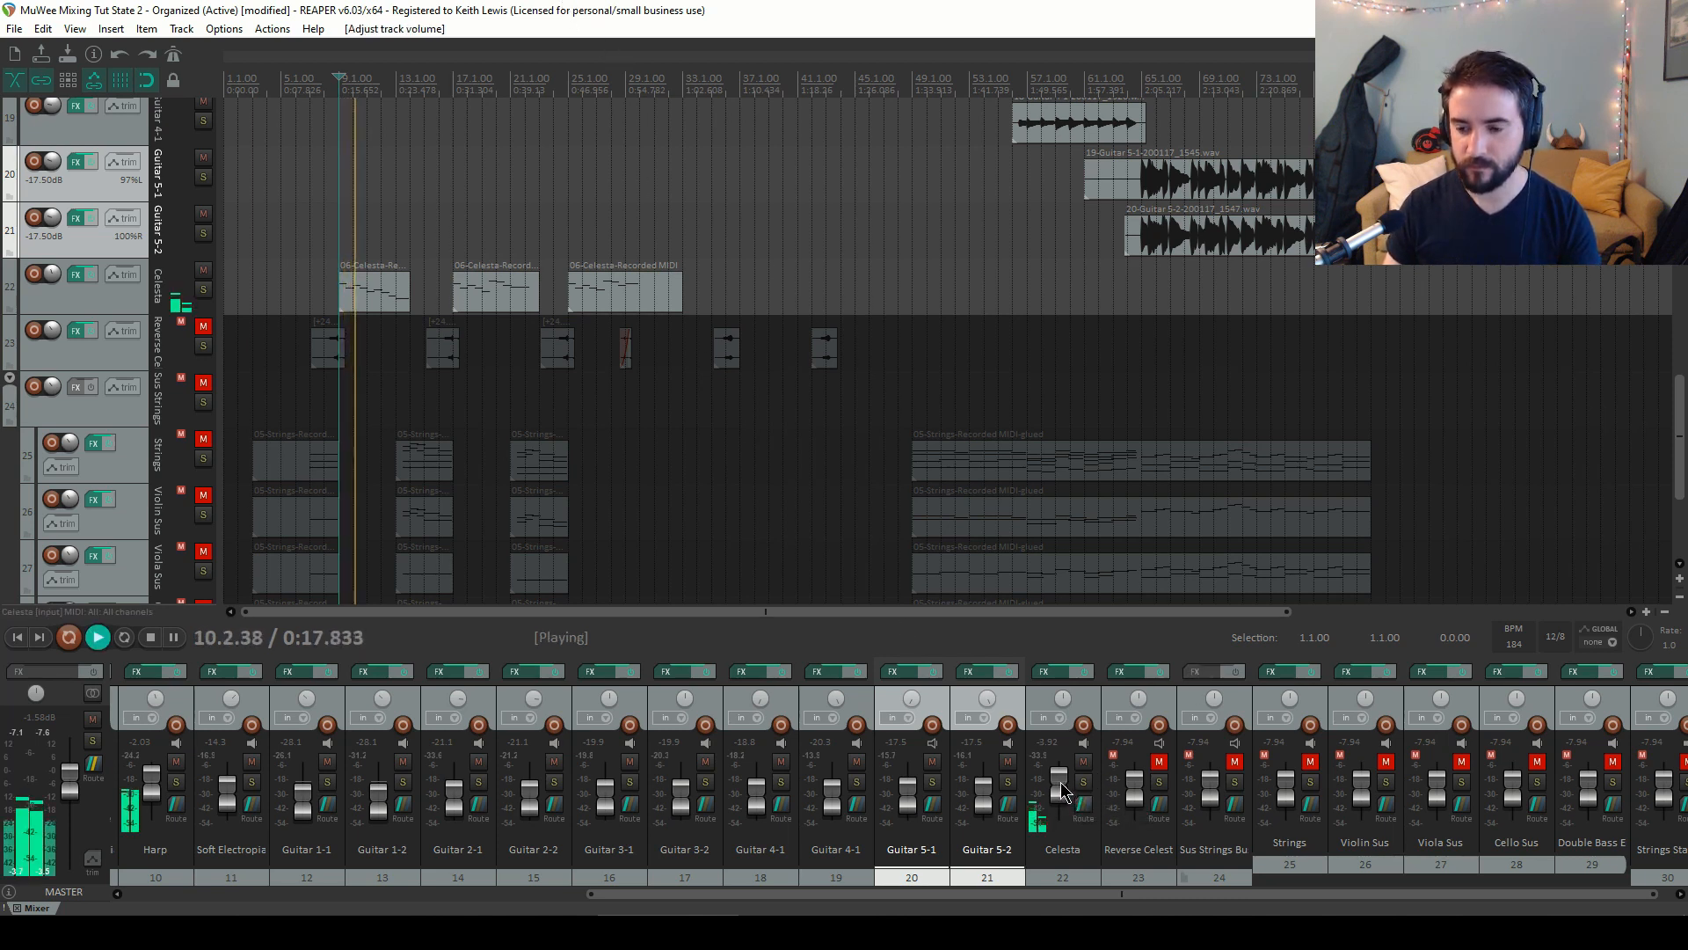
mouse_move(1060, 789)
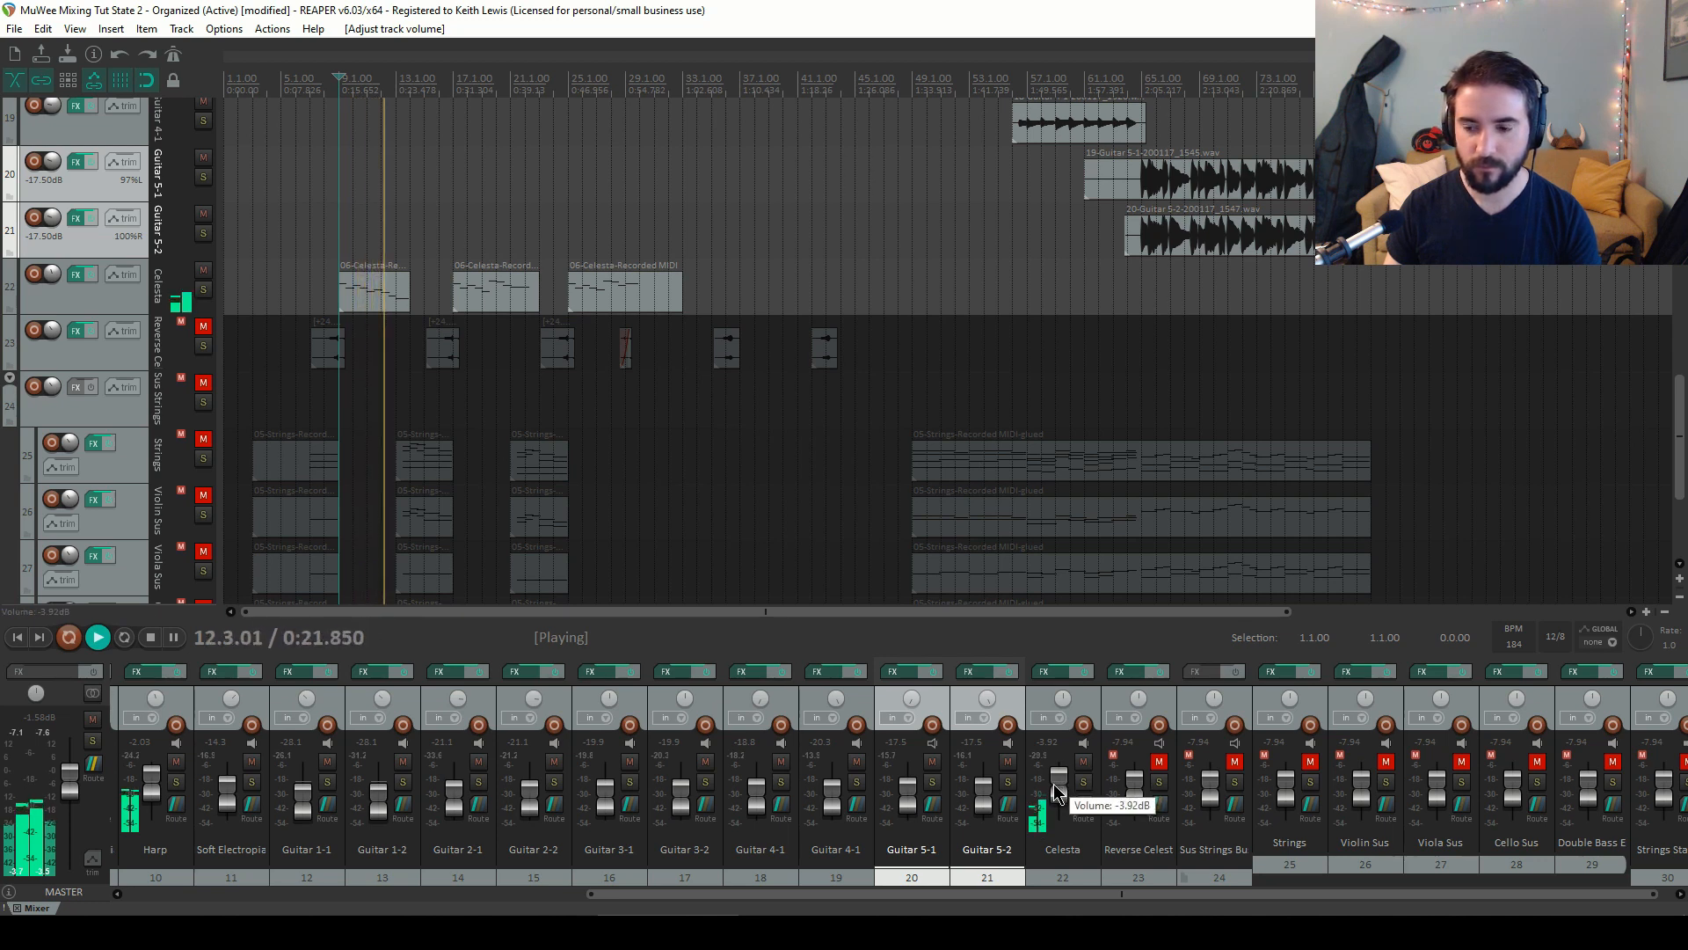
key("space")
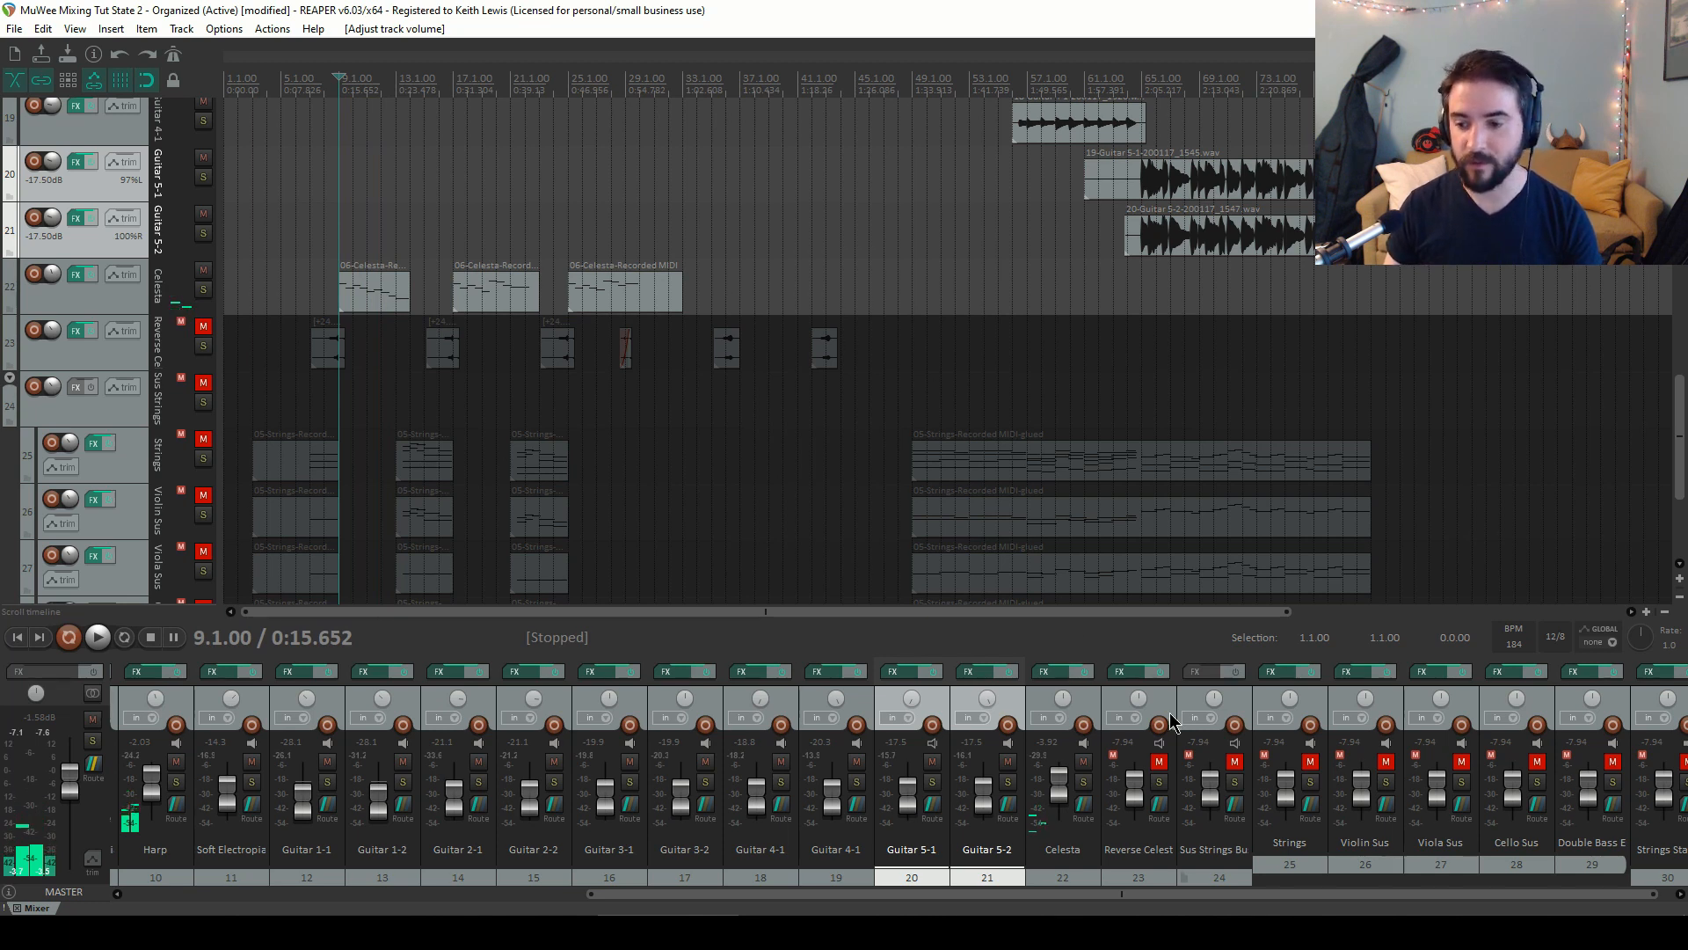
Unmute the Reverse Celesta track, move the play cursor to bar 8, and lower its volume to about -18 dB
left_click(1159, 762)
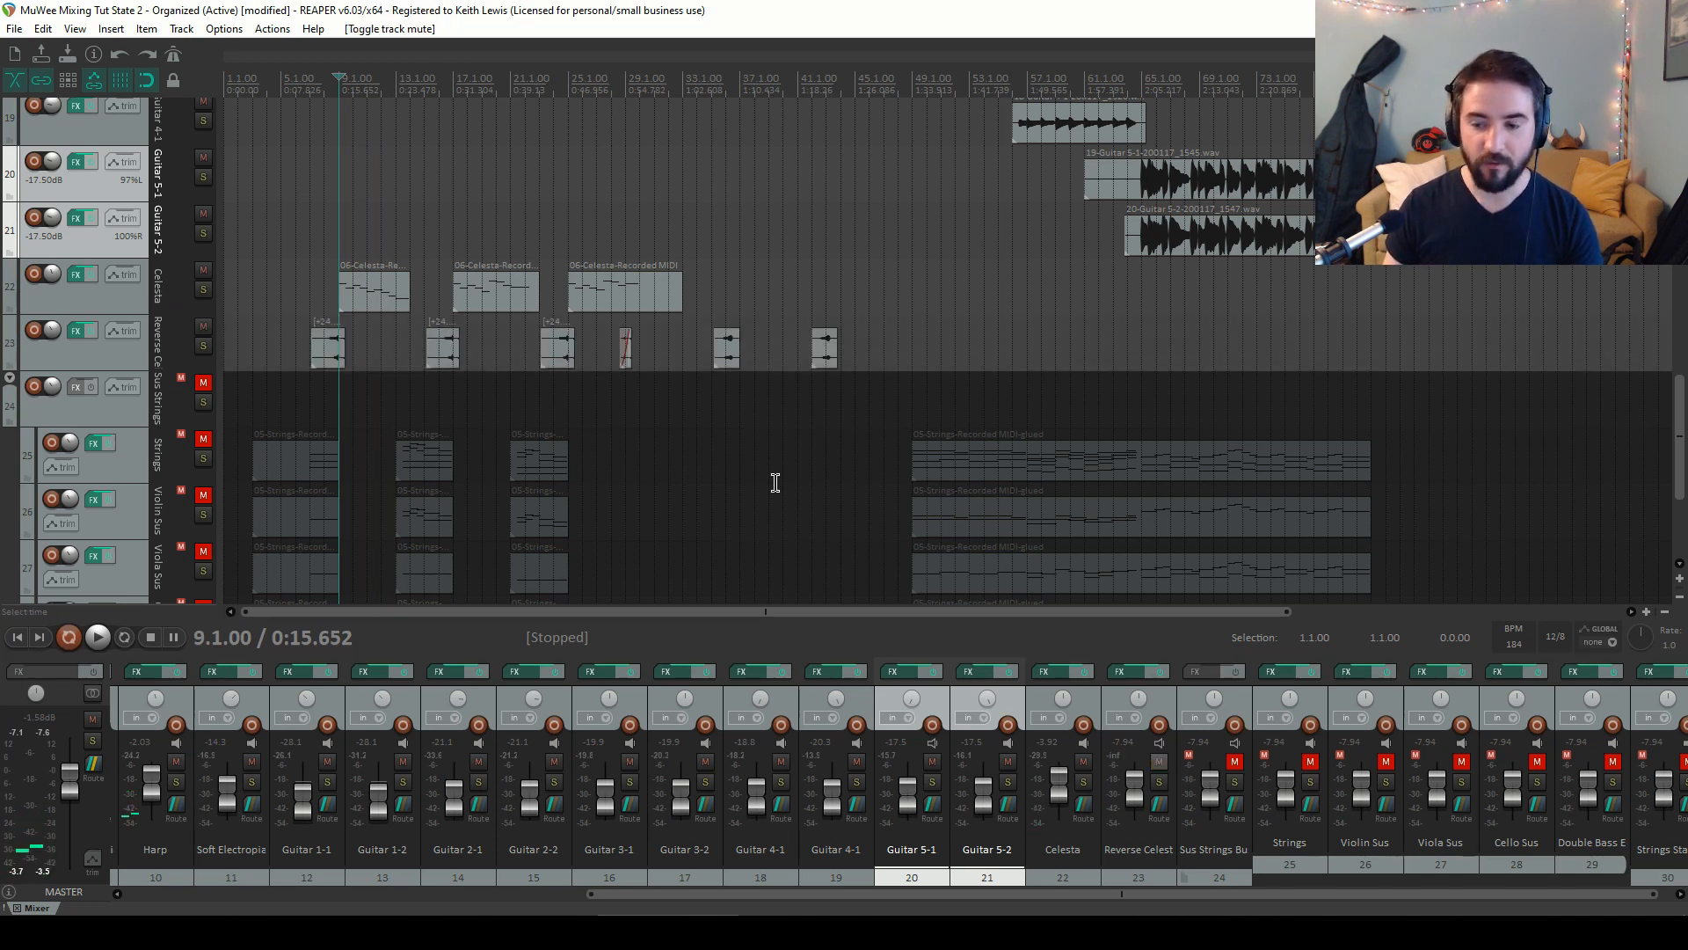
left_click(325, 86)
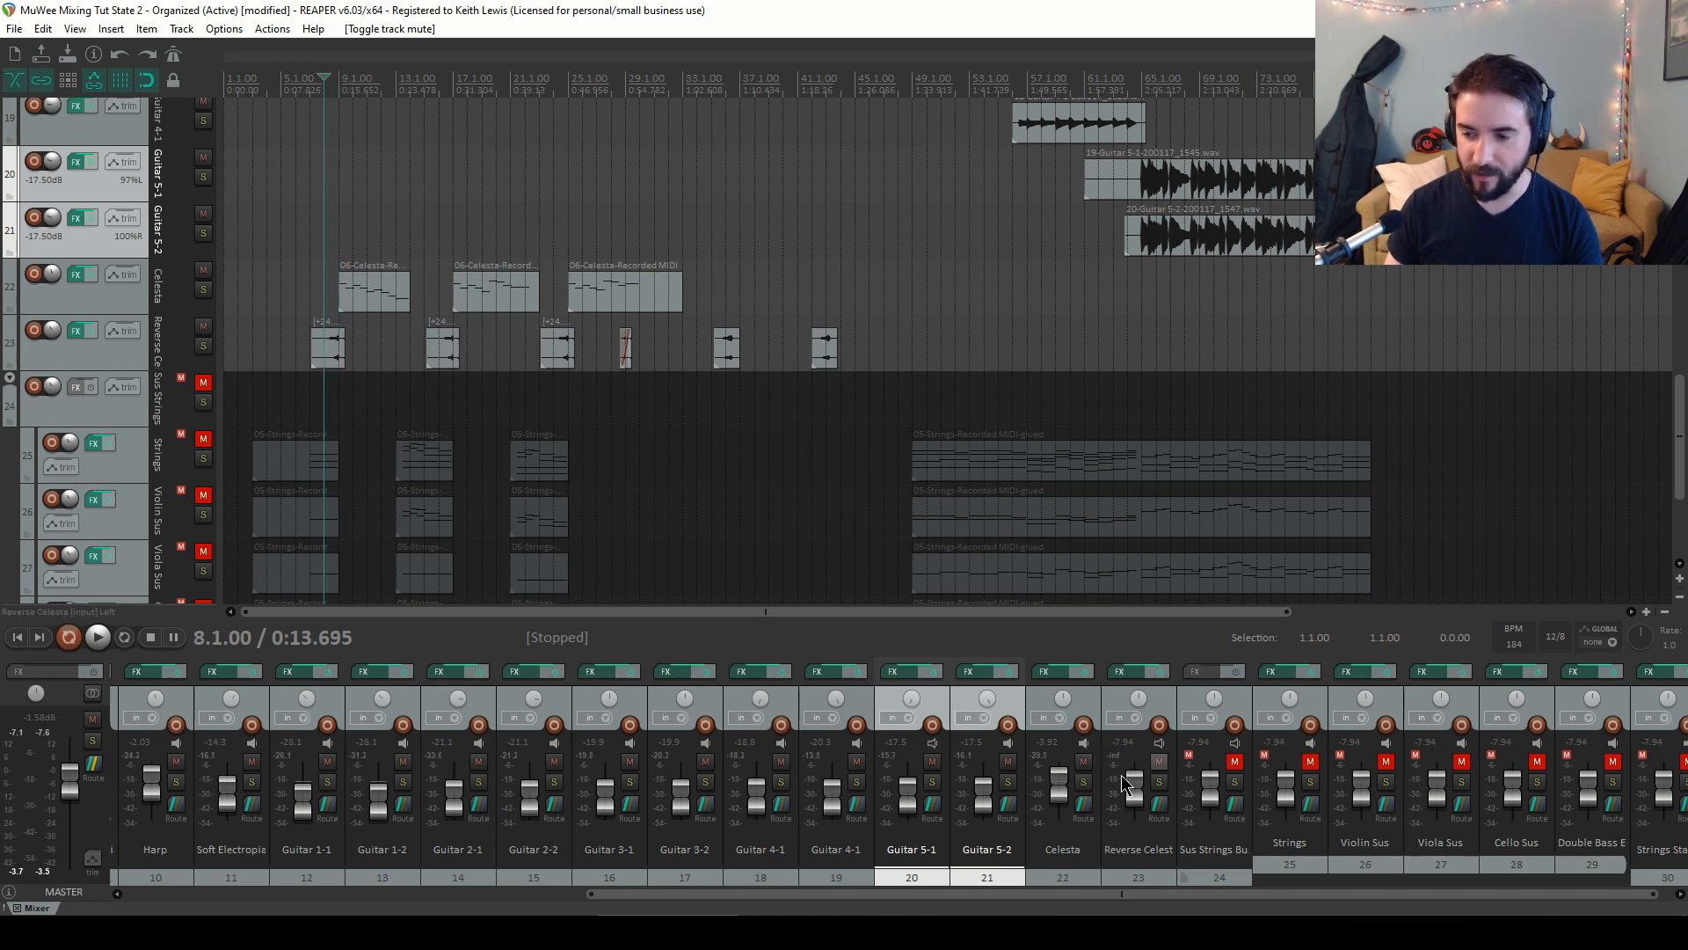
scroll(1132, 784, "down", 4)
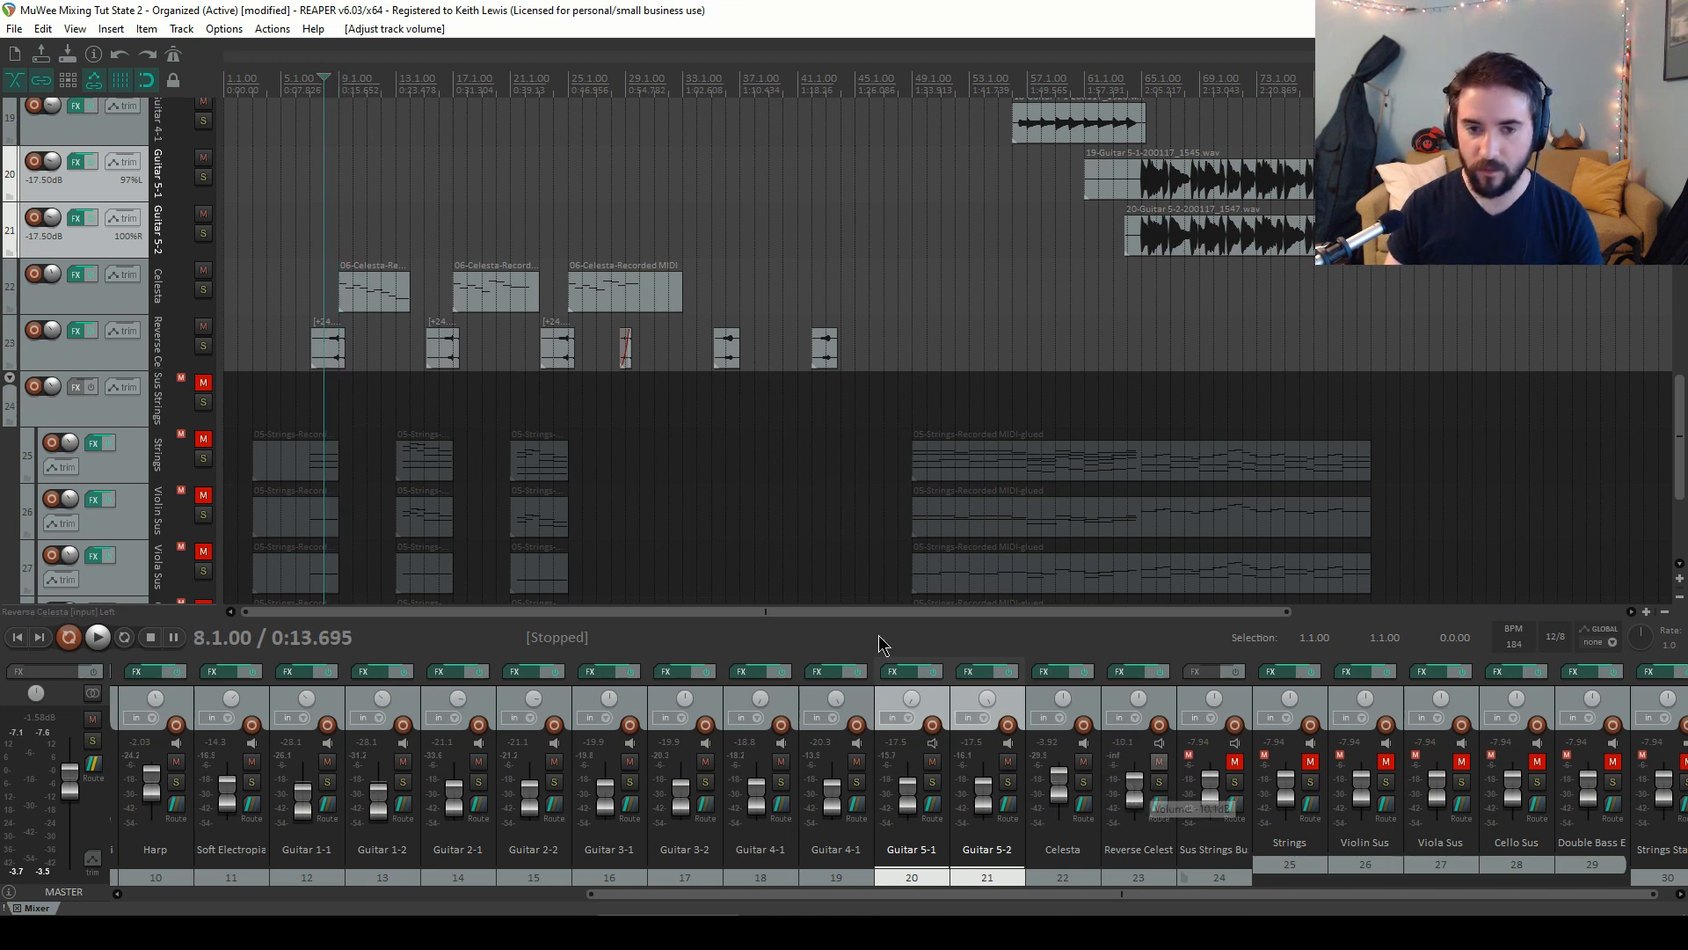
key("space")
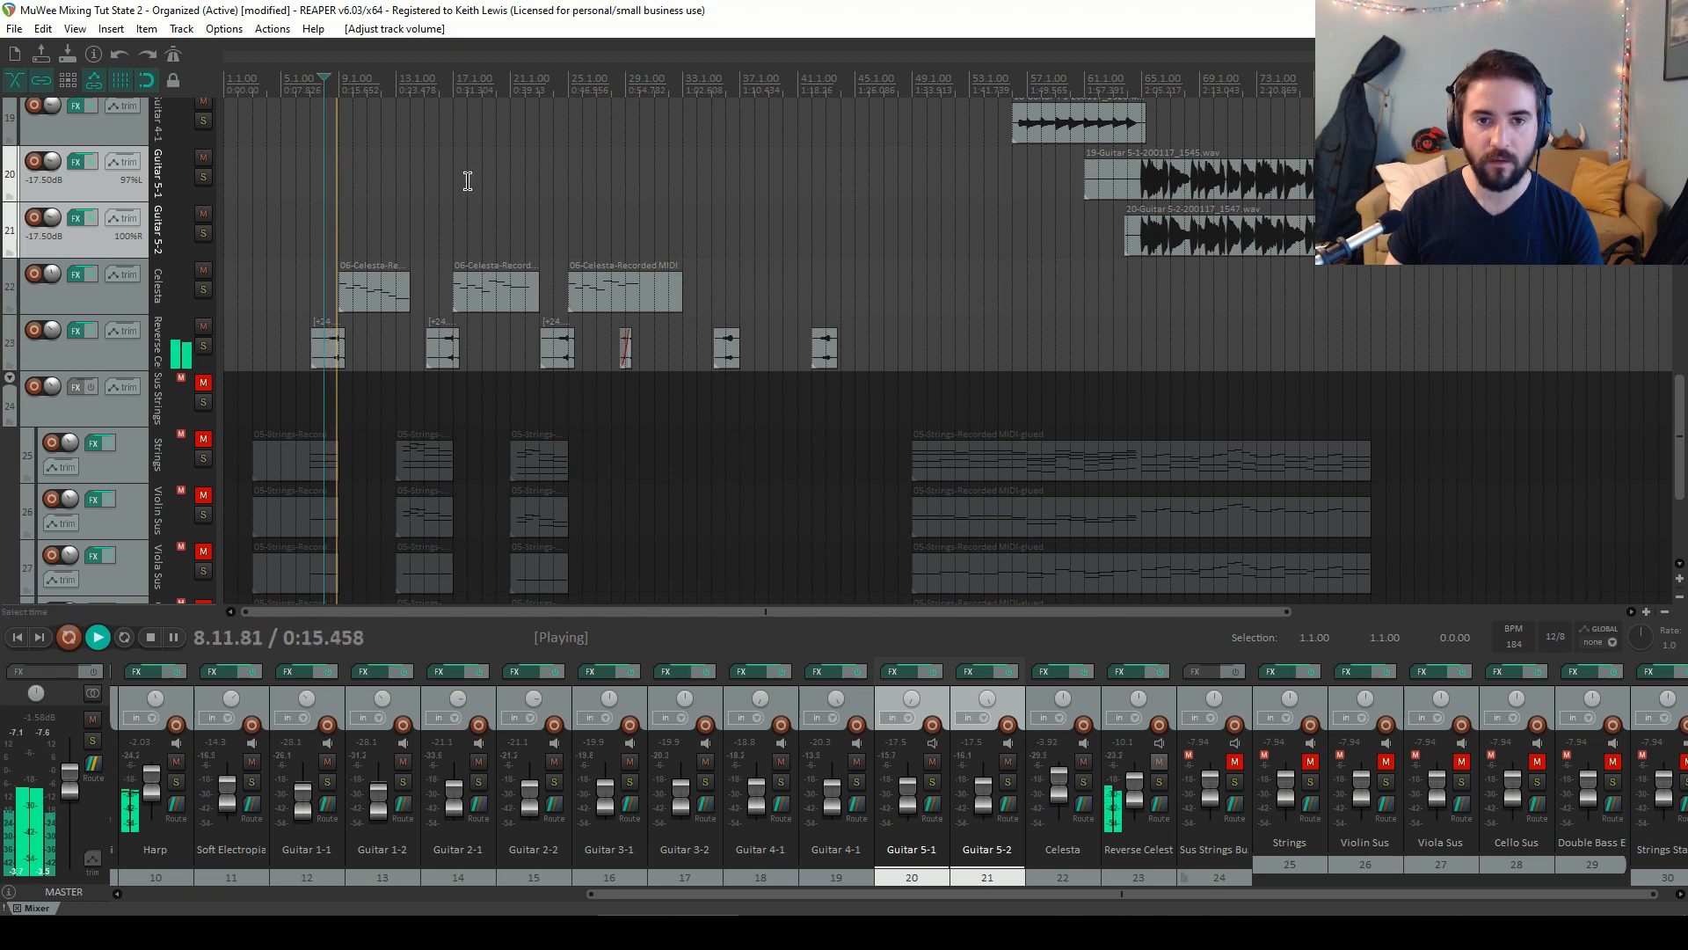
key("space")
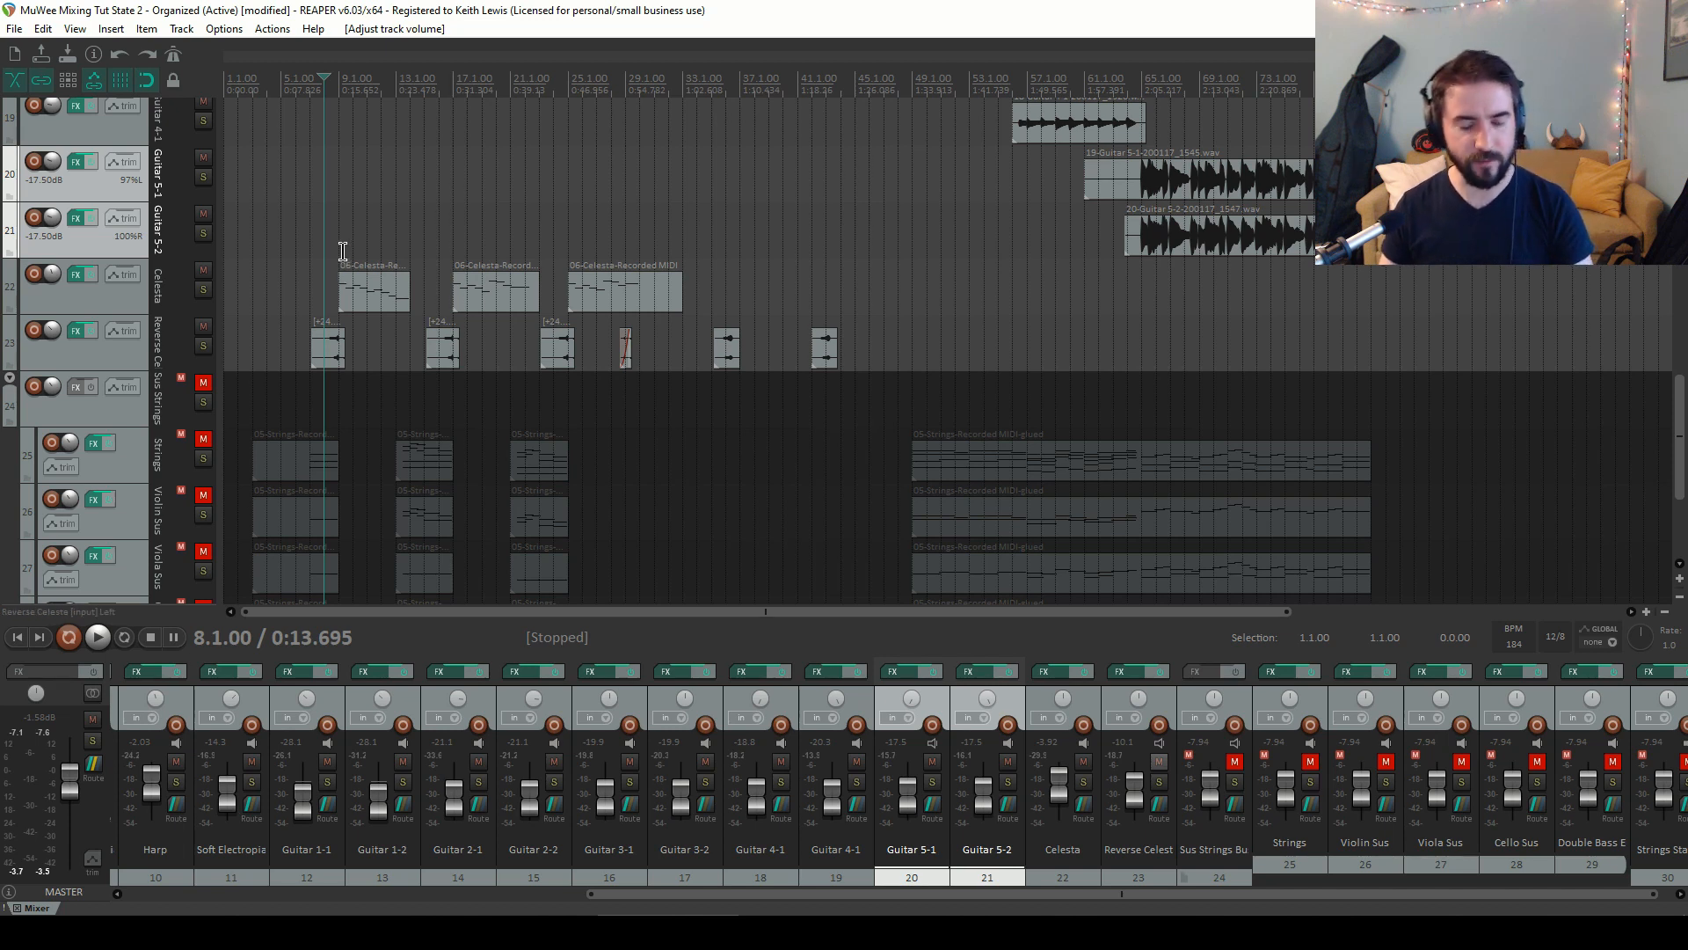
Audition the Celesta parts from bar 8, jumping playback to bars 17, 25 and 29, then stop
key("space")
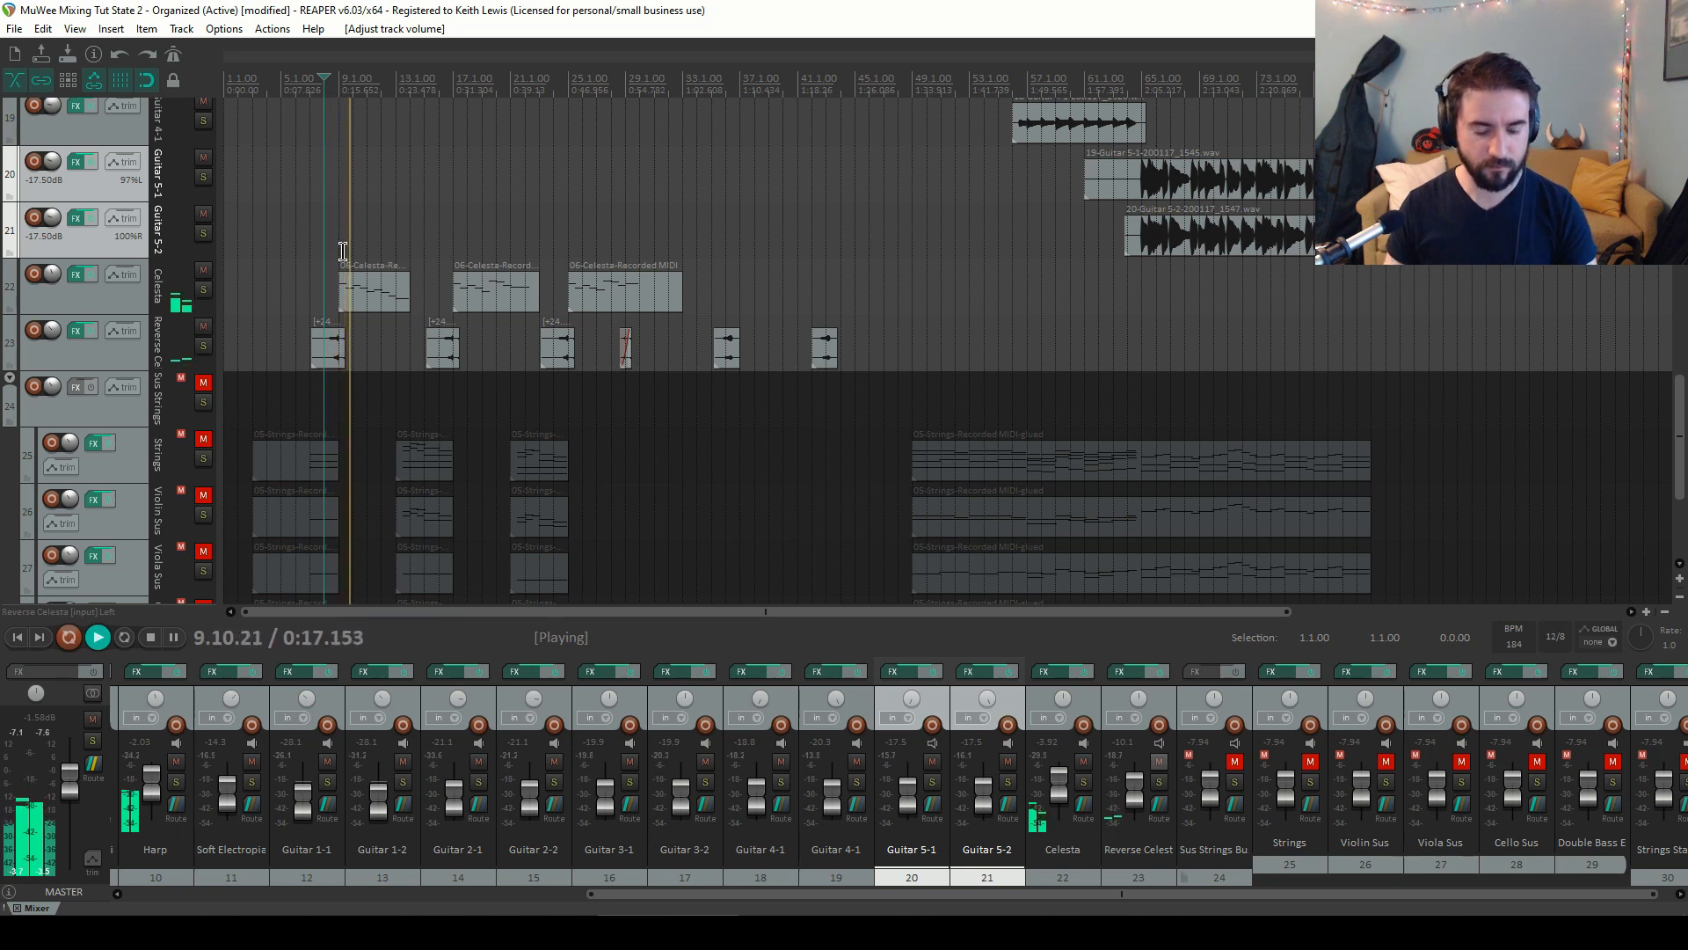
key("space")
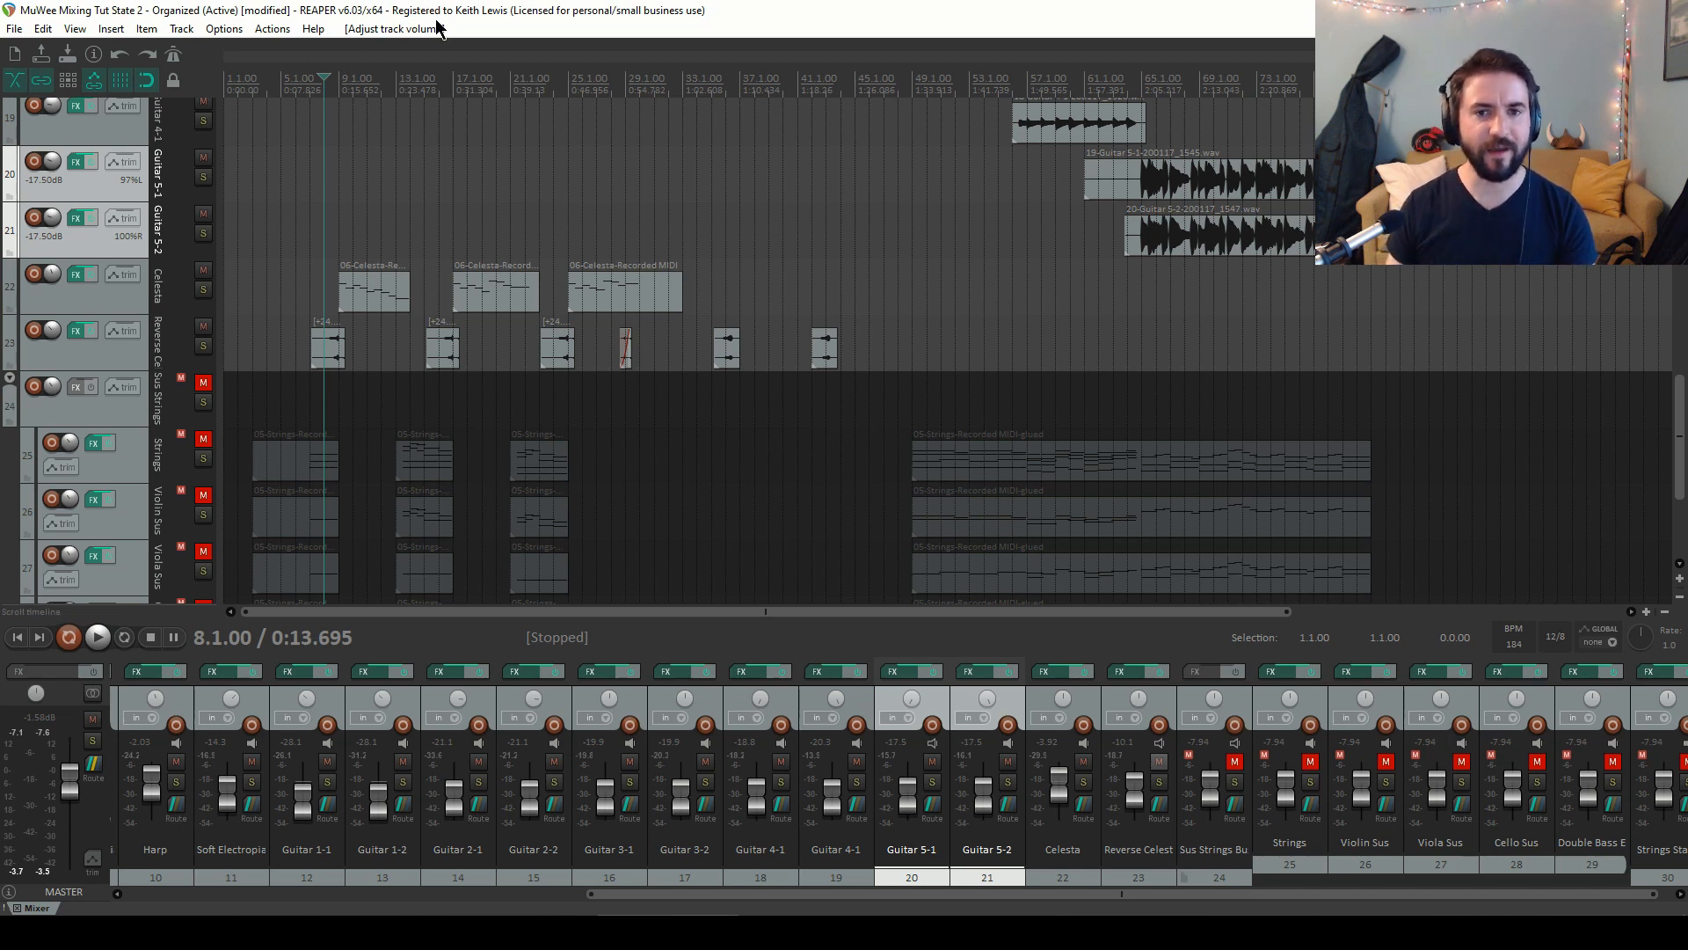
key("space")
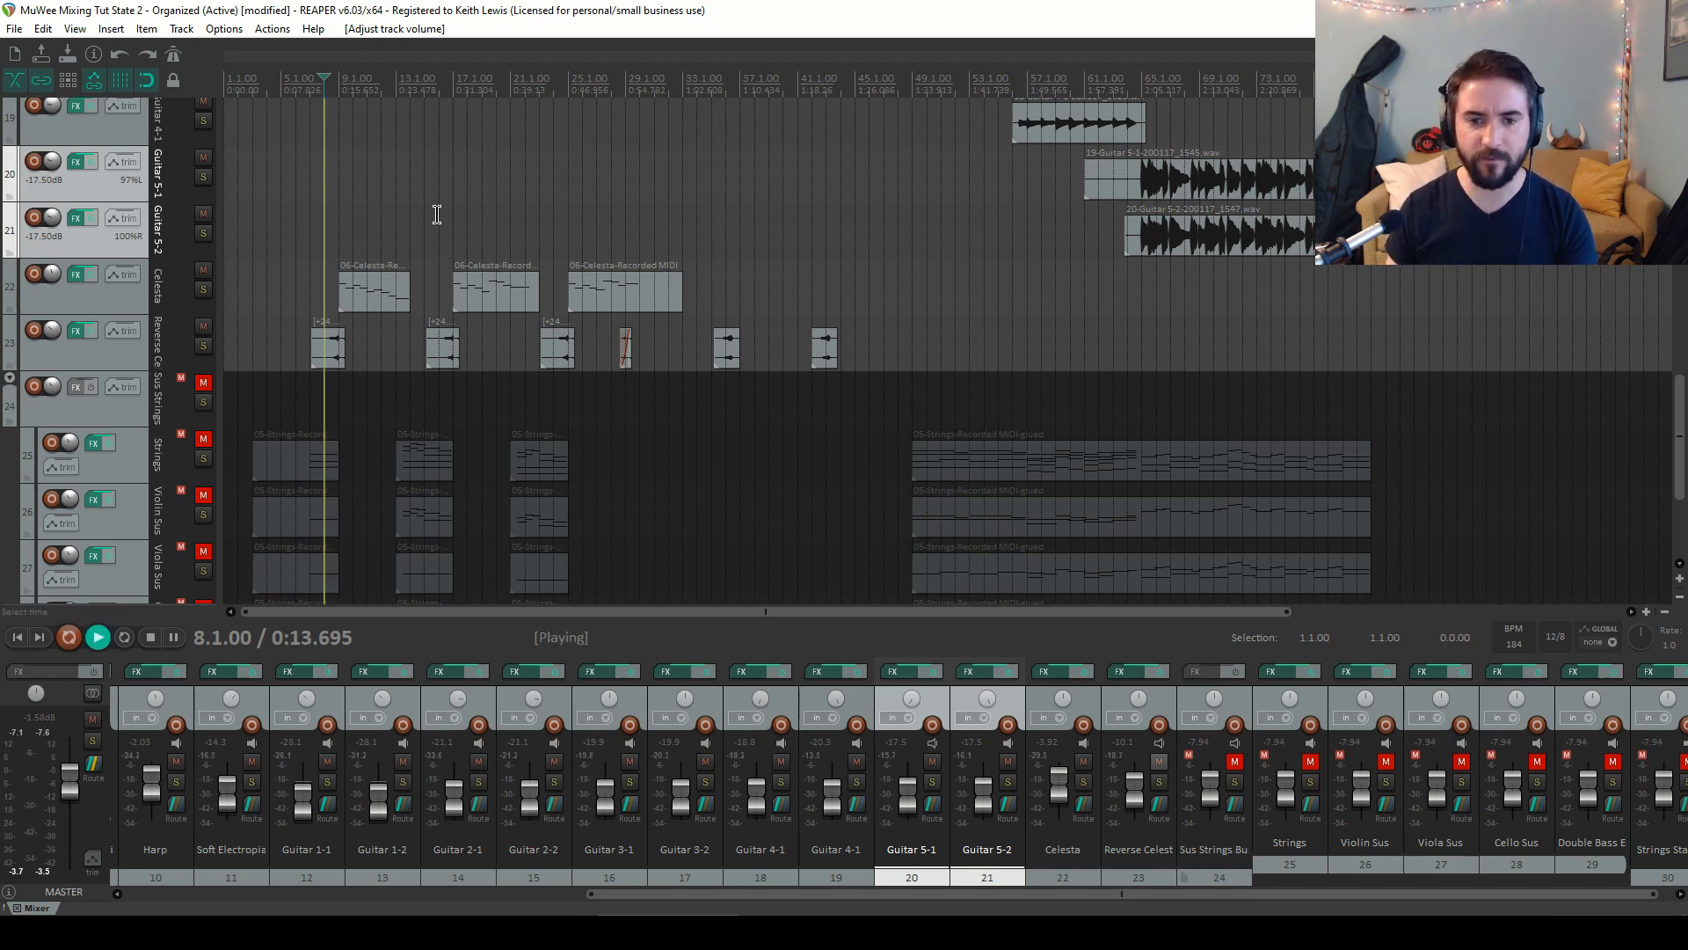
left_click(440, 83)
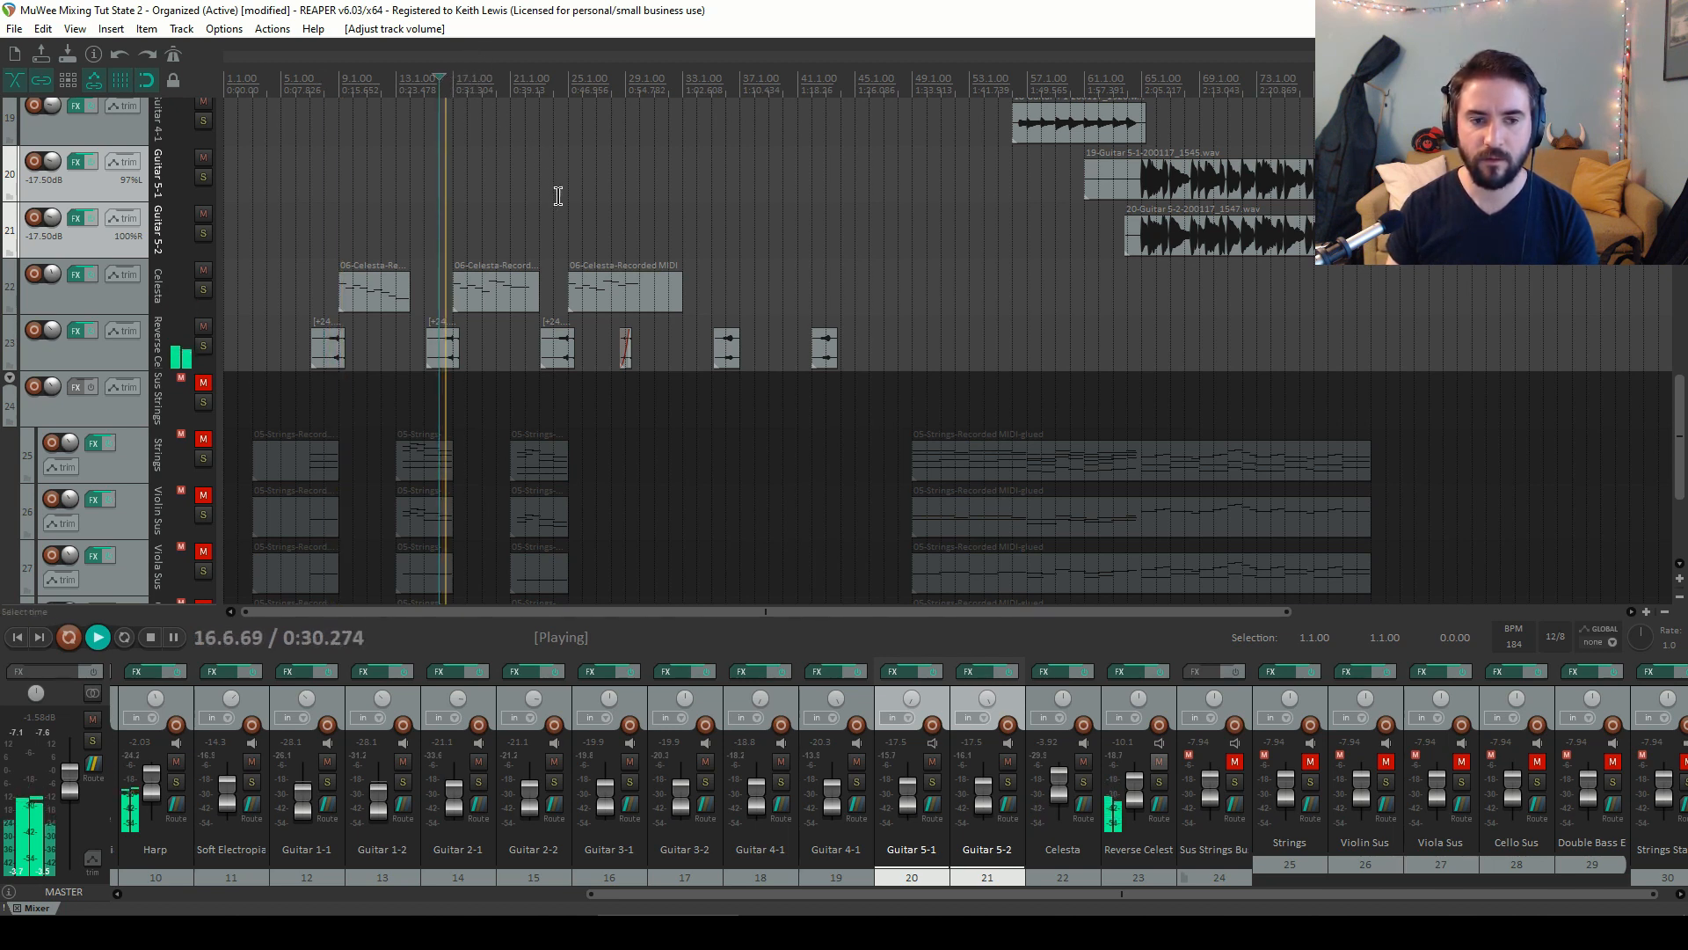
left_click(554, 81)
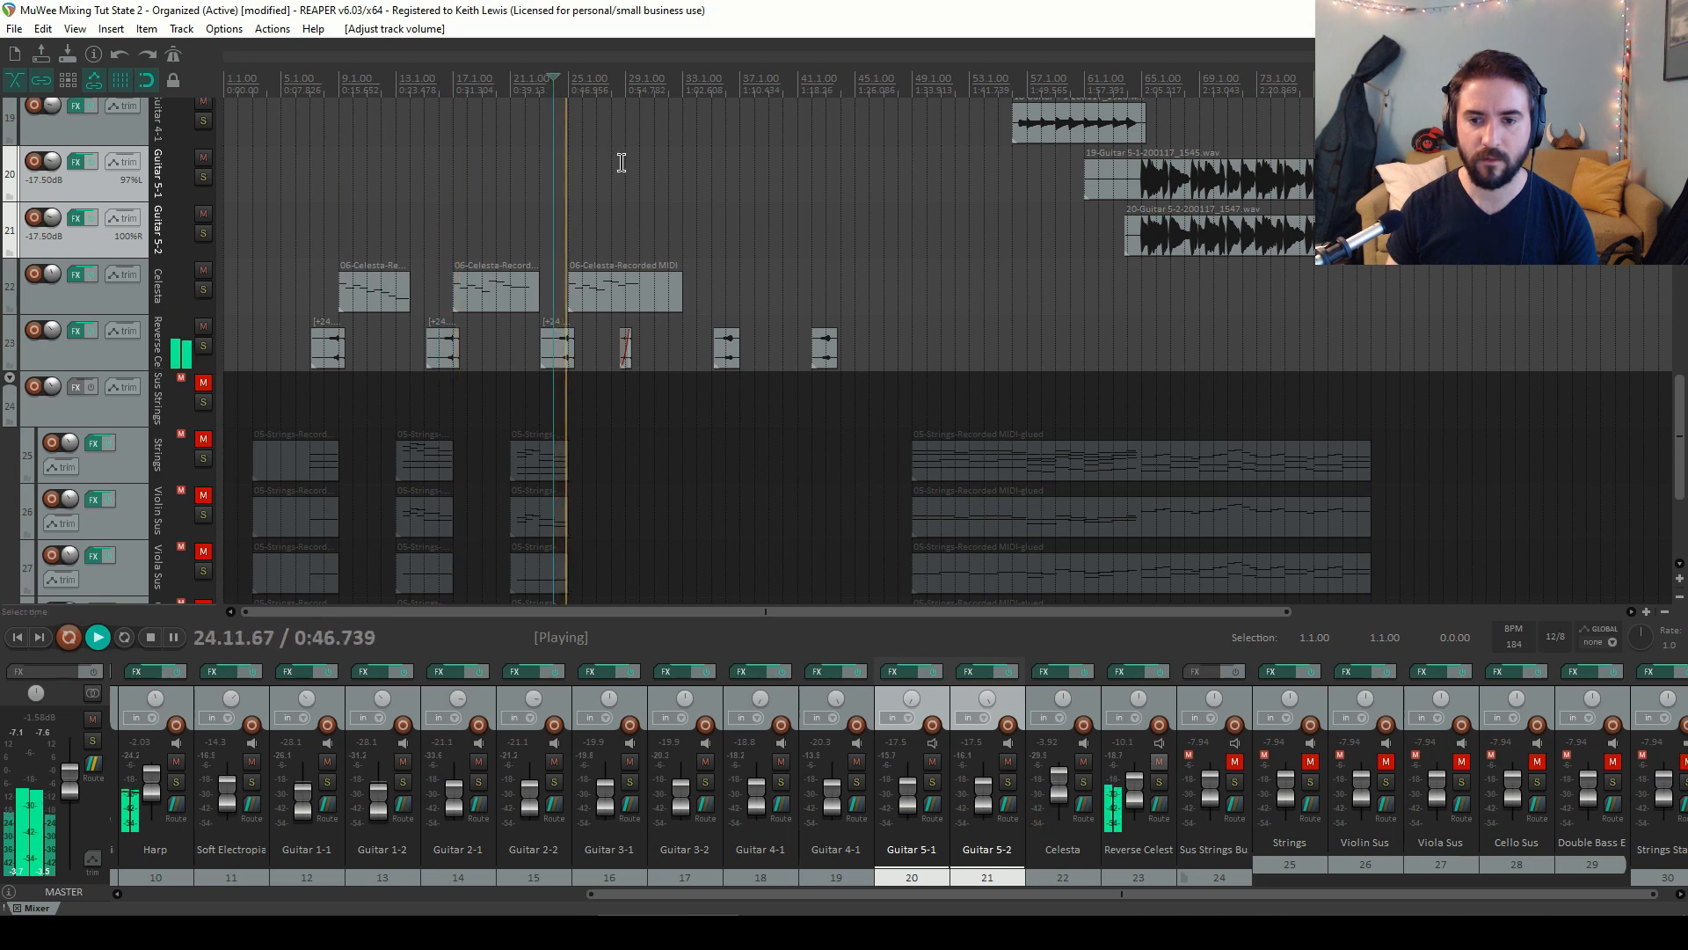
left_click(613, 81)
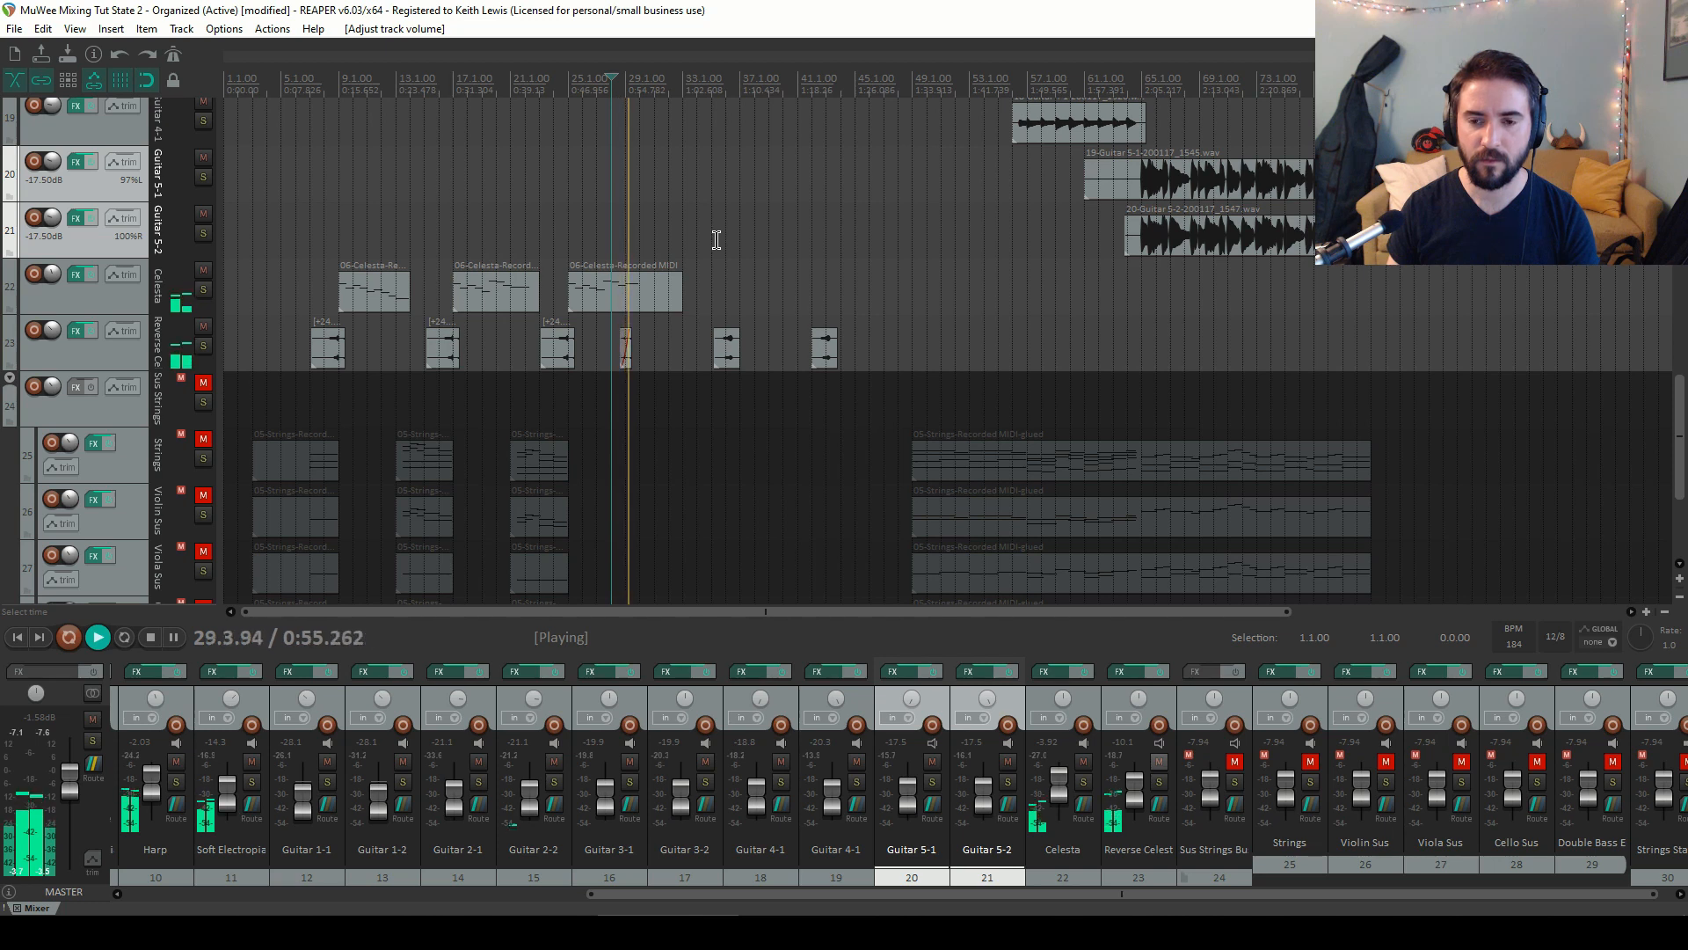
key("space")
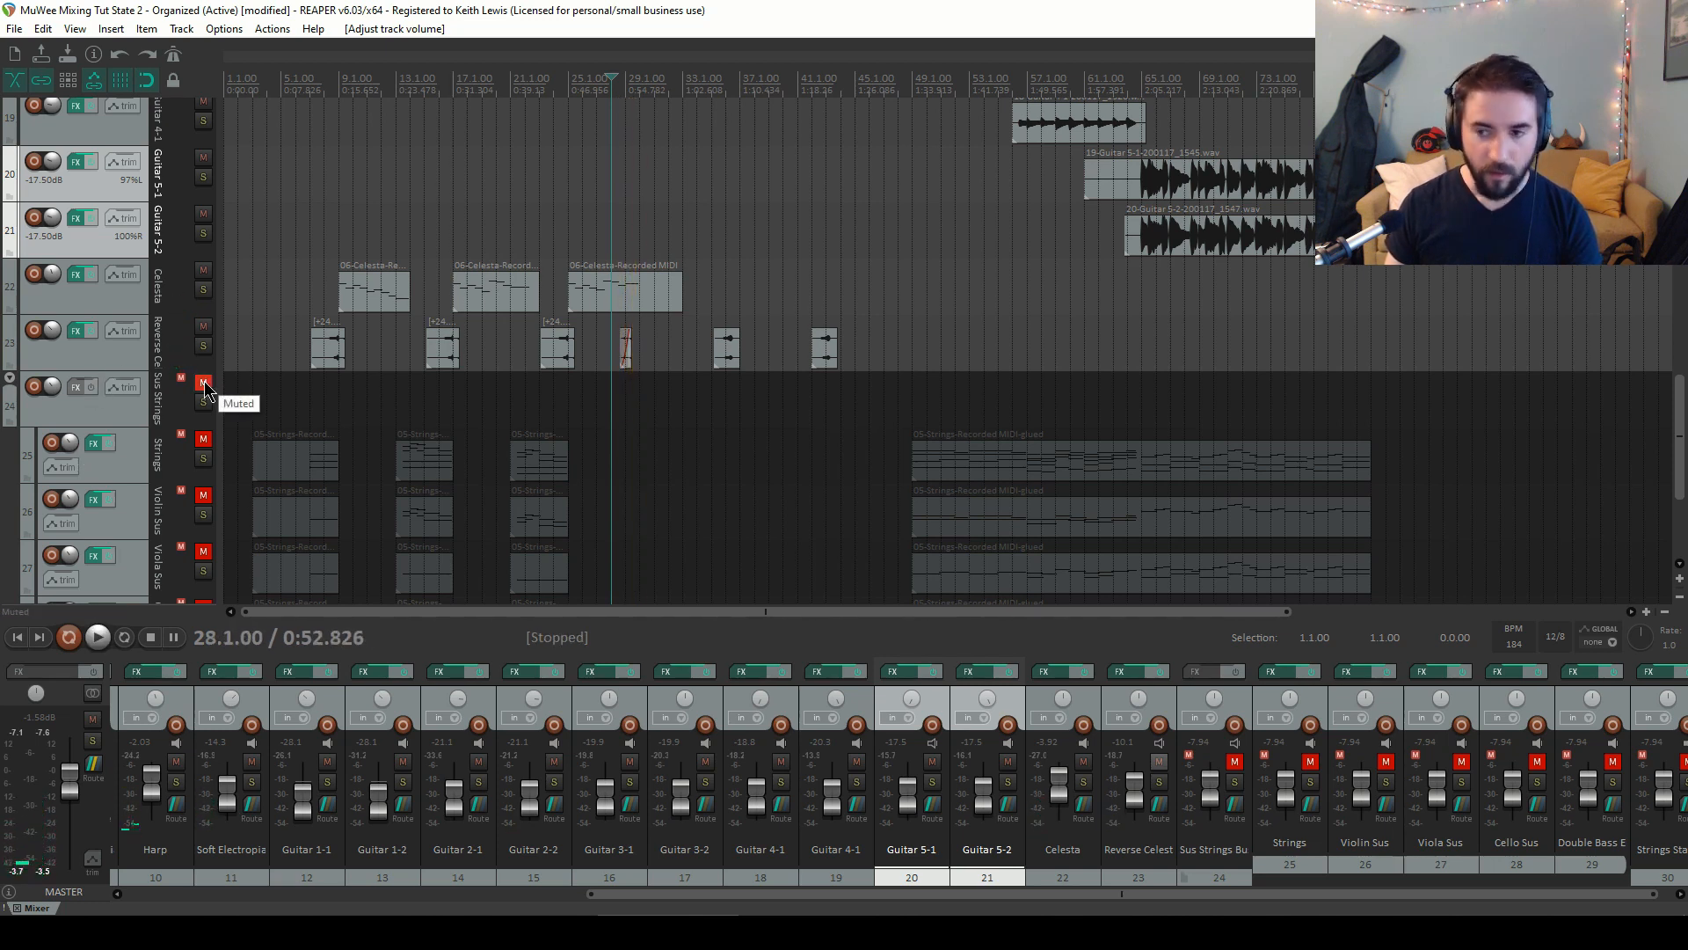
Unmute the Sus Strings Bus, Strings, Violin Sus and Viola Sus tracks
left_click_drag(1683, 409, 1682, 436)
left_click(203, 289)
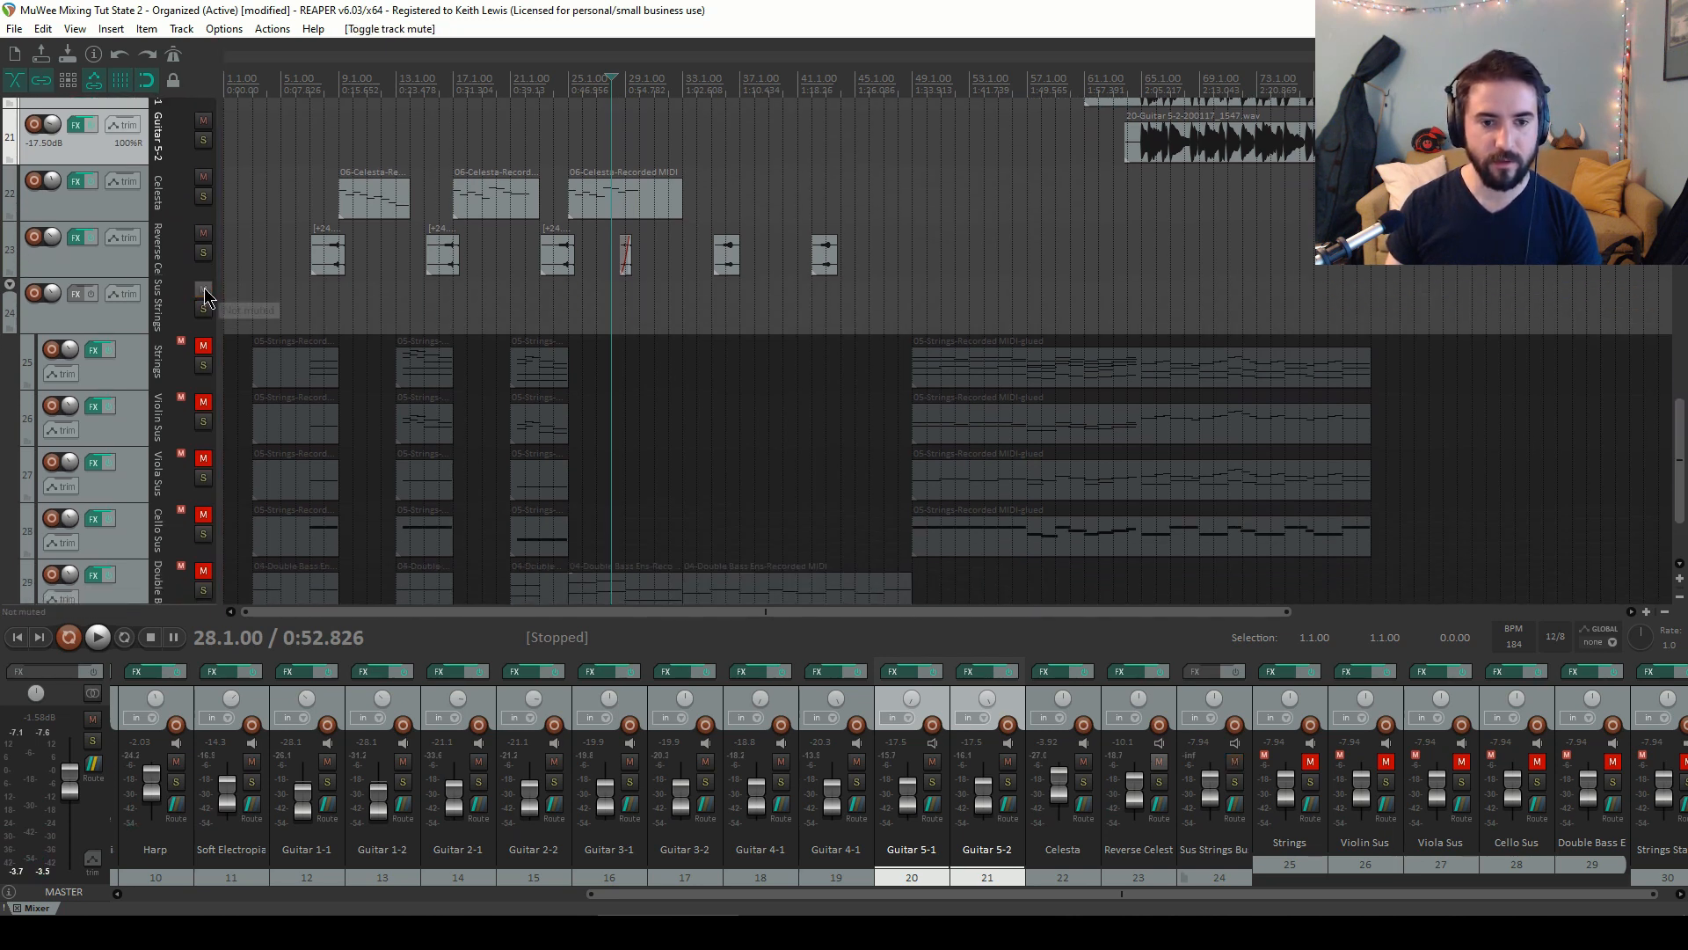
left_click_drag(1681, 409, 1681, 441)
left_click(203, 229)
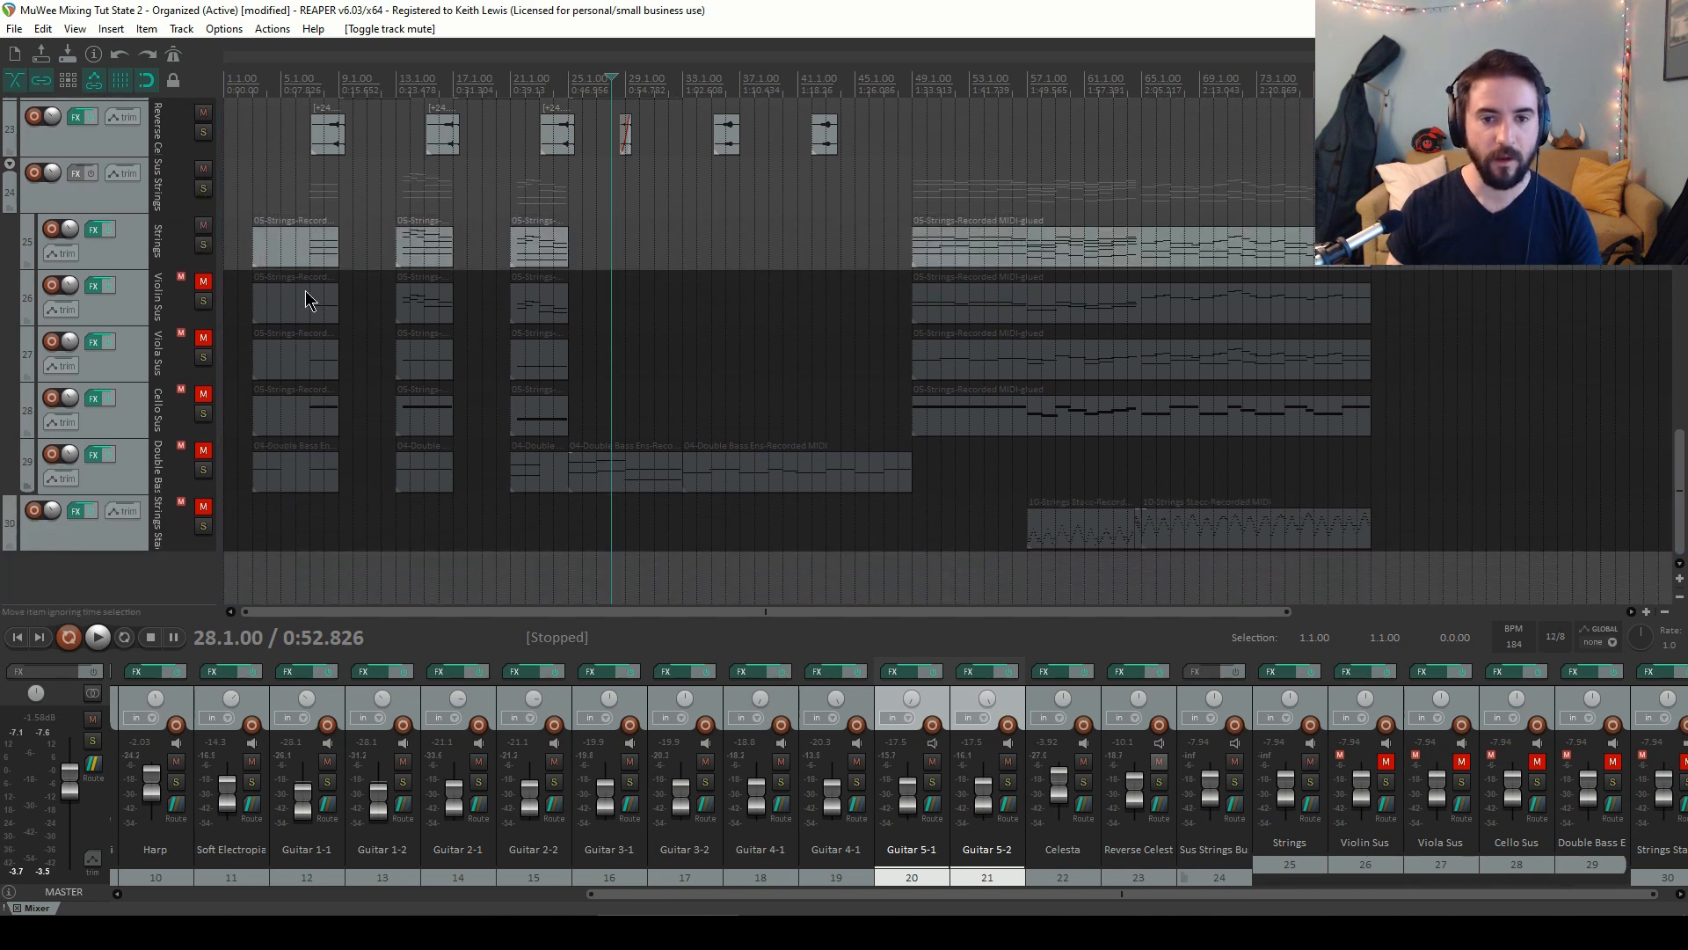
left_click(203, 283)
left_click(203, 339)
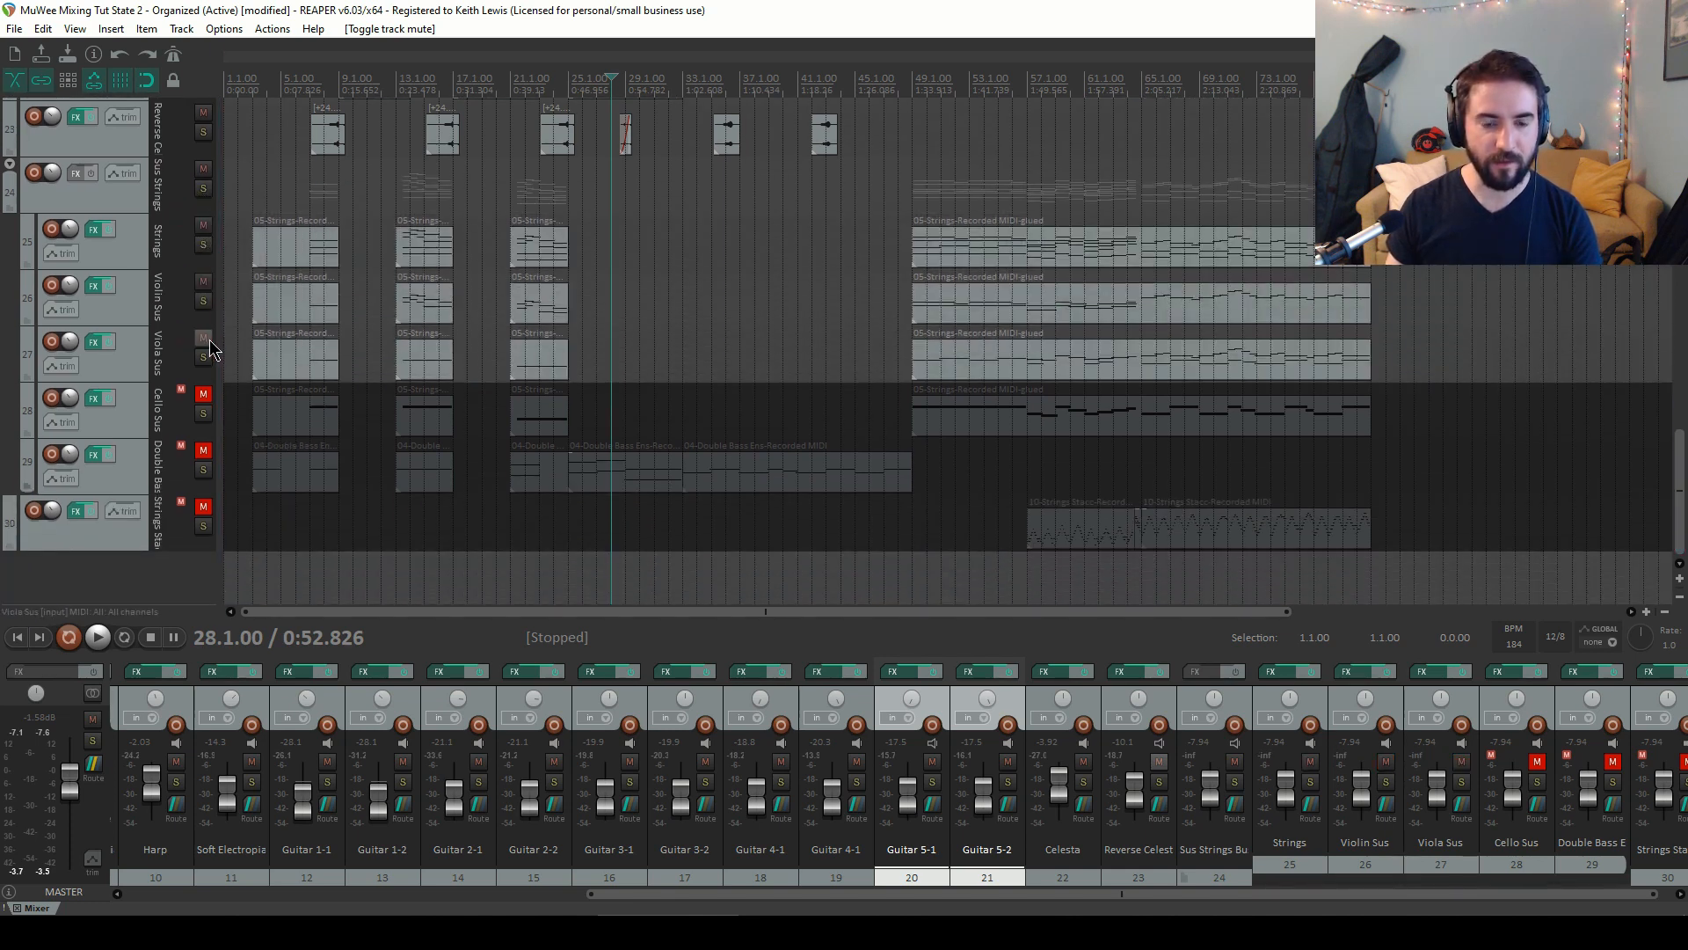
Unmute the Cello Sus and Double Bass Ens tracks
left_click(203, 395)
left_click(203, 452)
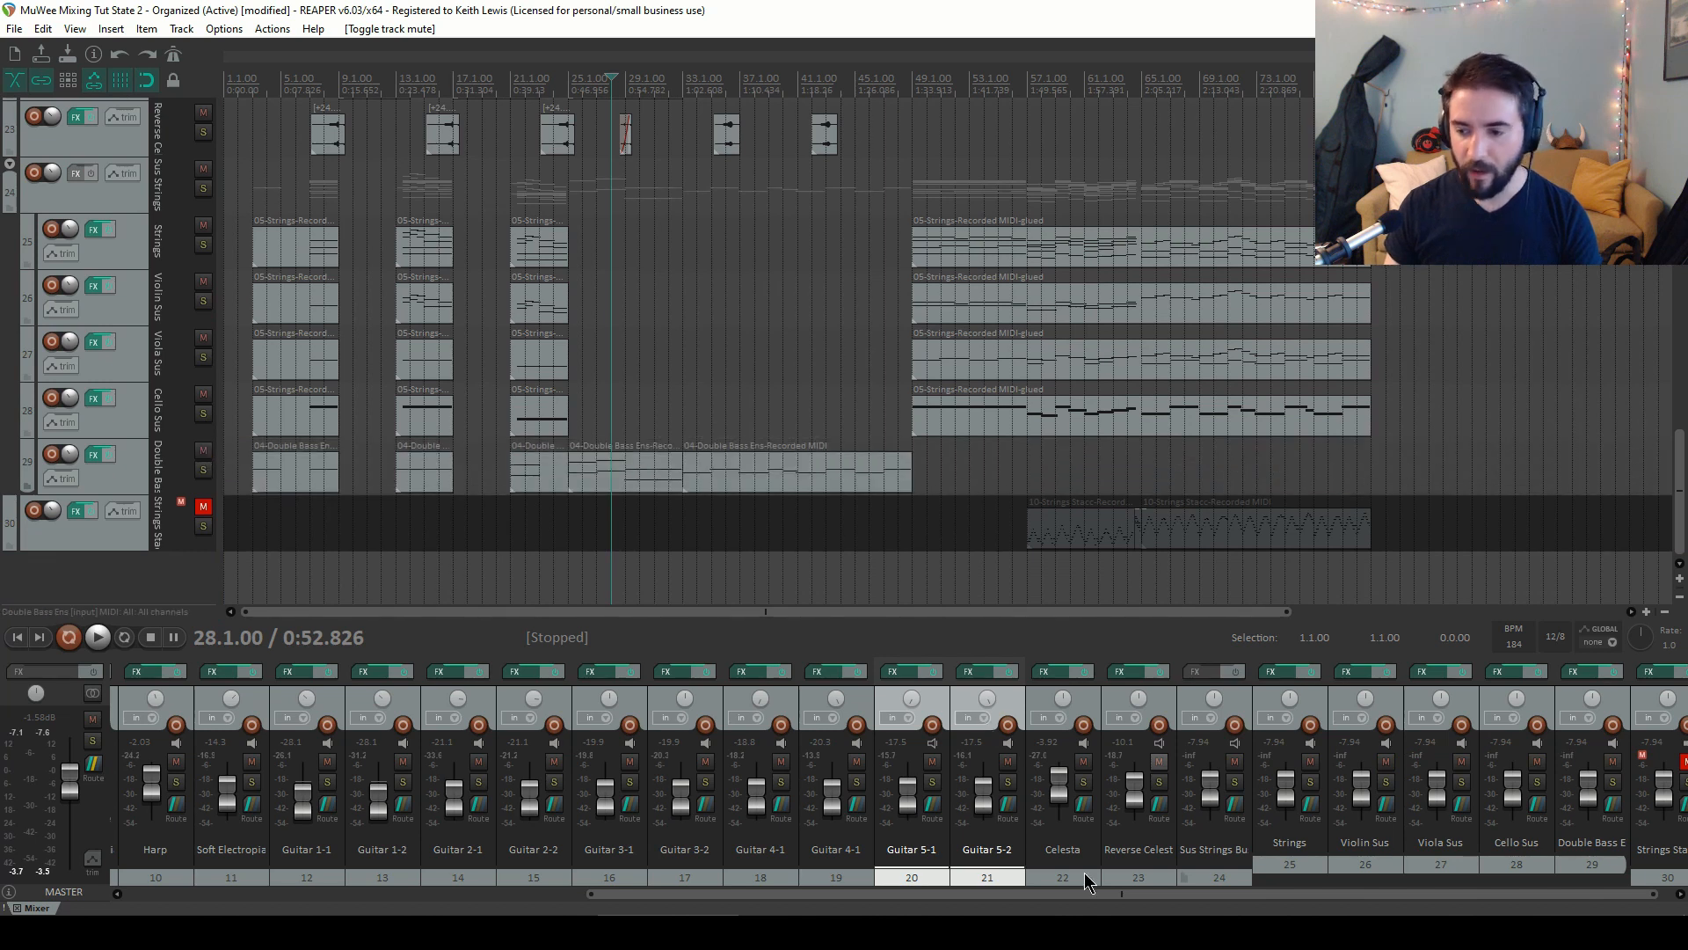
left_click_drag(813, 903, 828, 903)
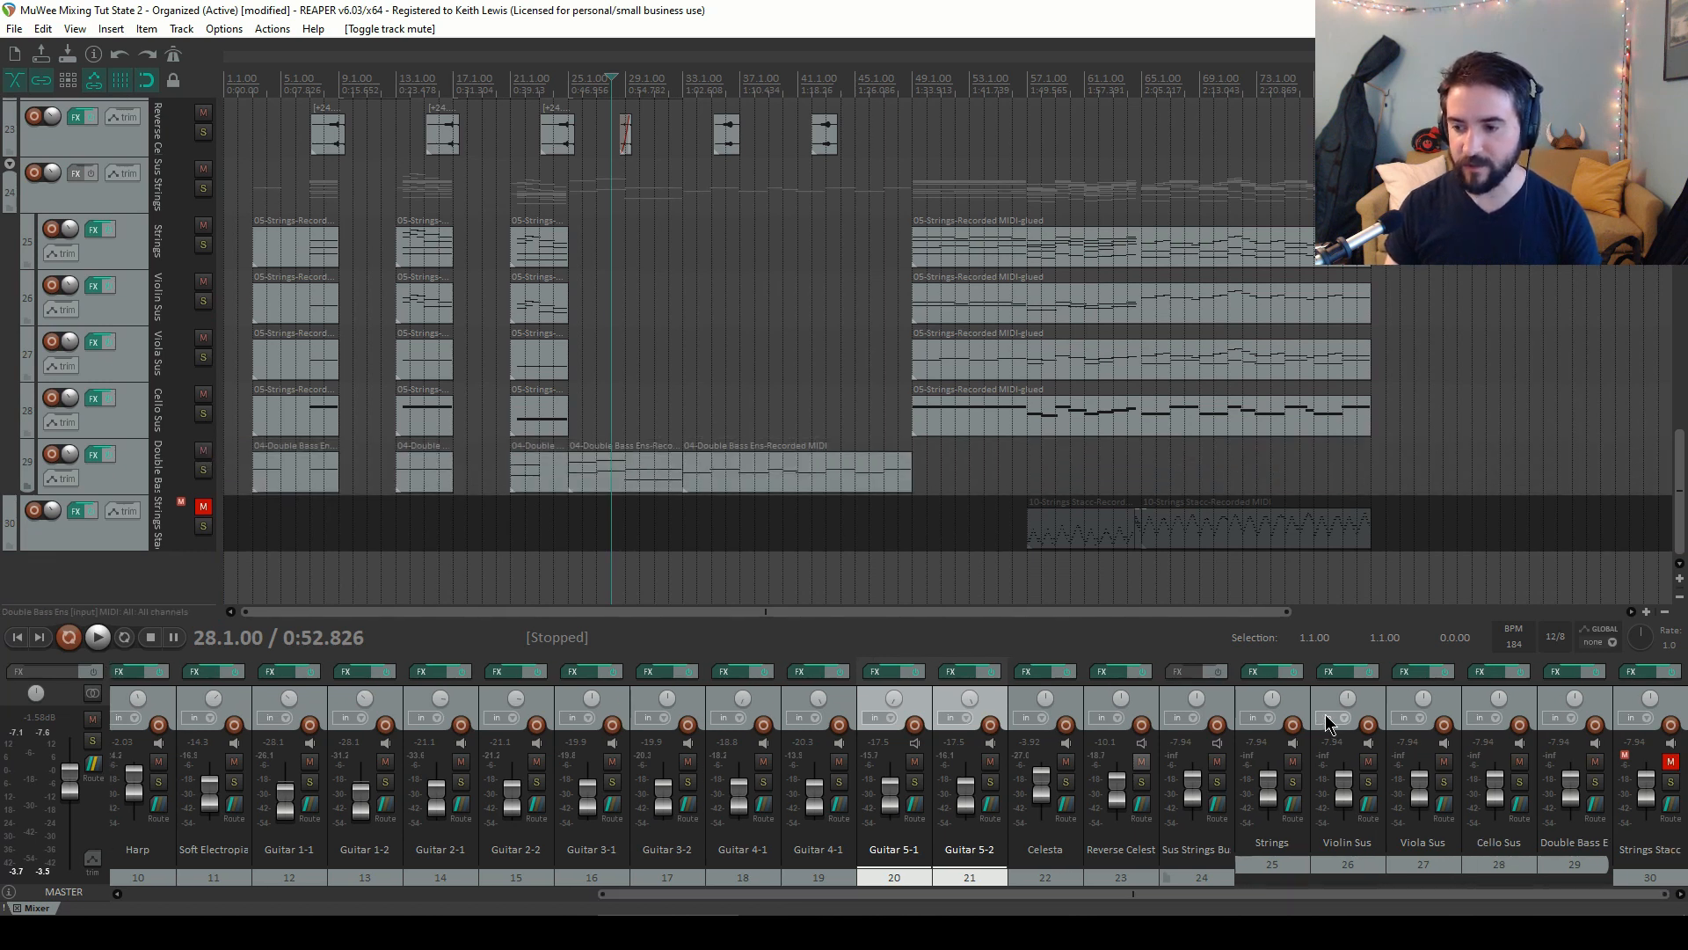
Pan the strings: Violin Sus about 72% left, Viola Sus about 30% left, Cello Sus about 29% right, Double Bass Ens about 66% right
left_click(1273, 700)
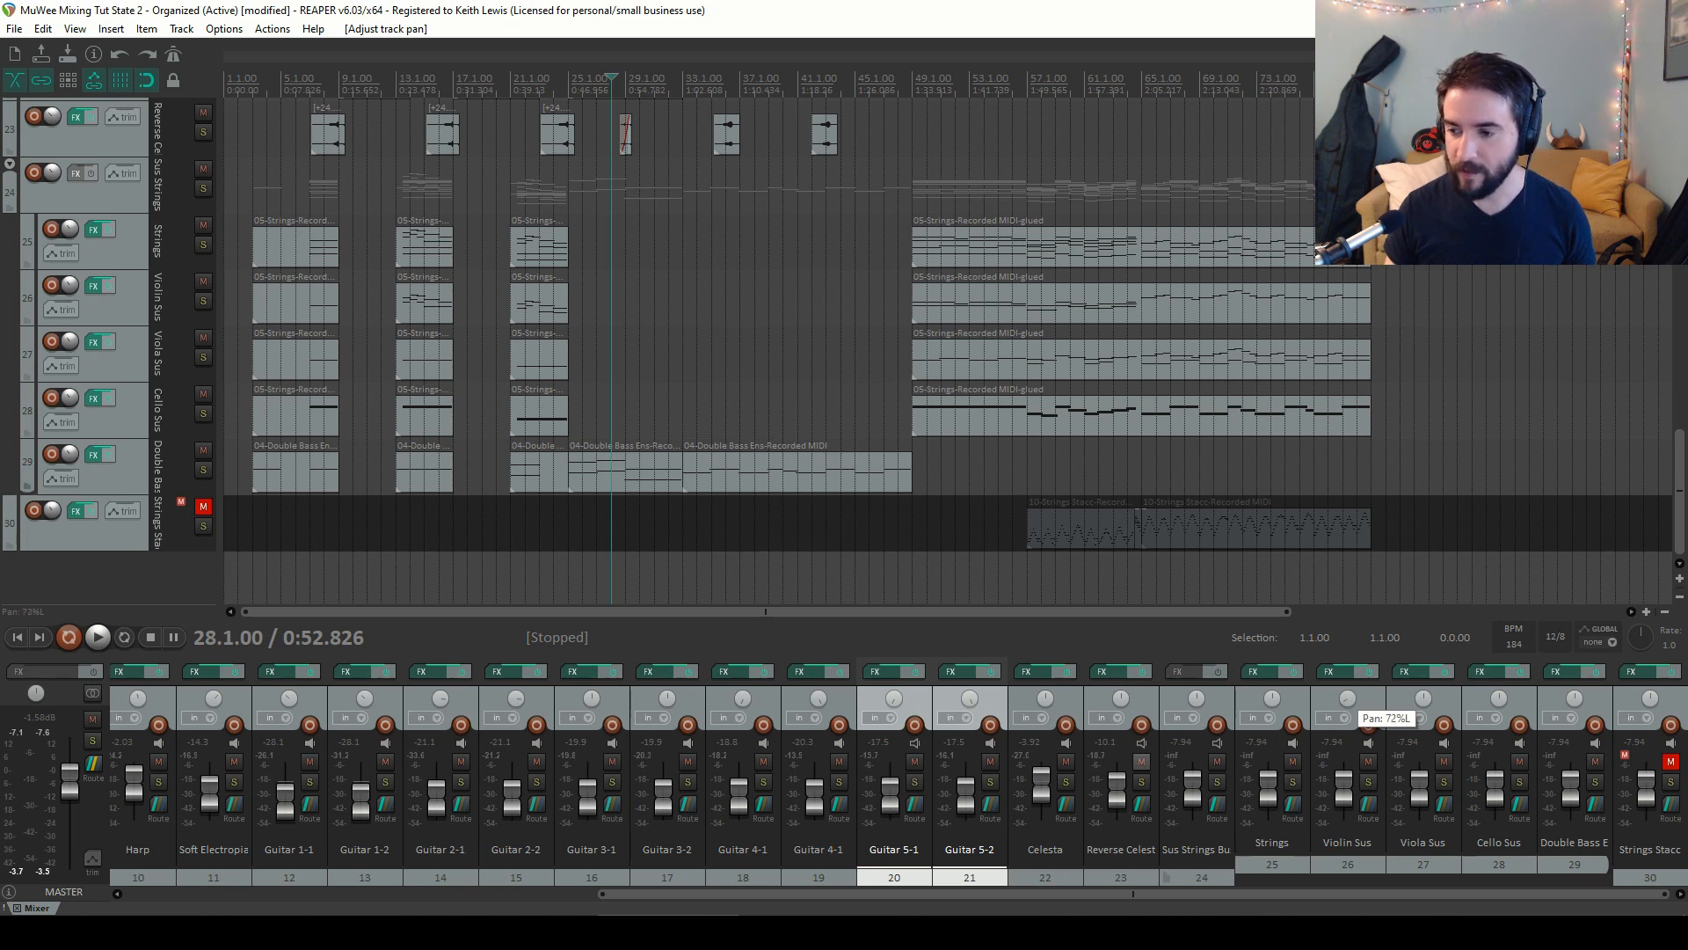
left_click_drag(1347, 698, 1359, 704)
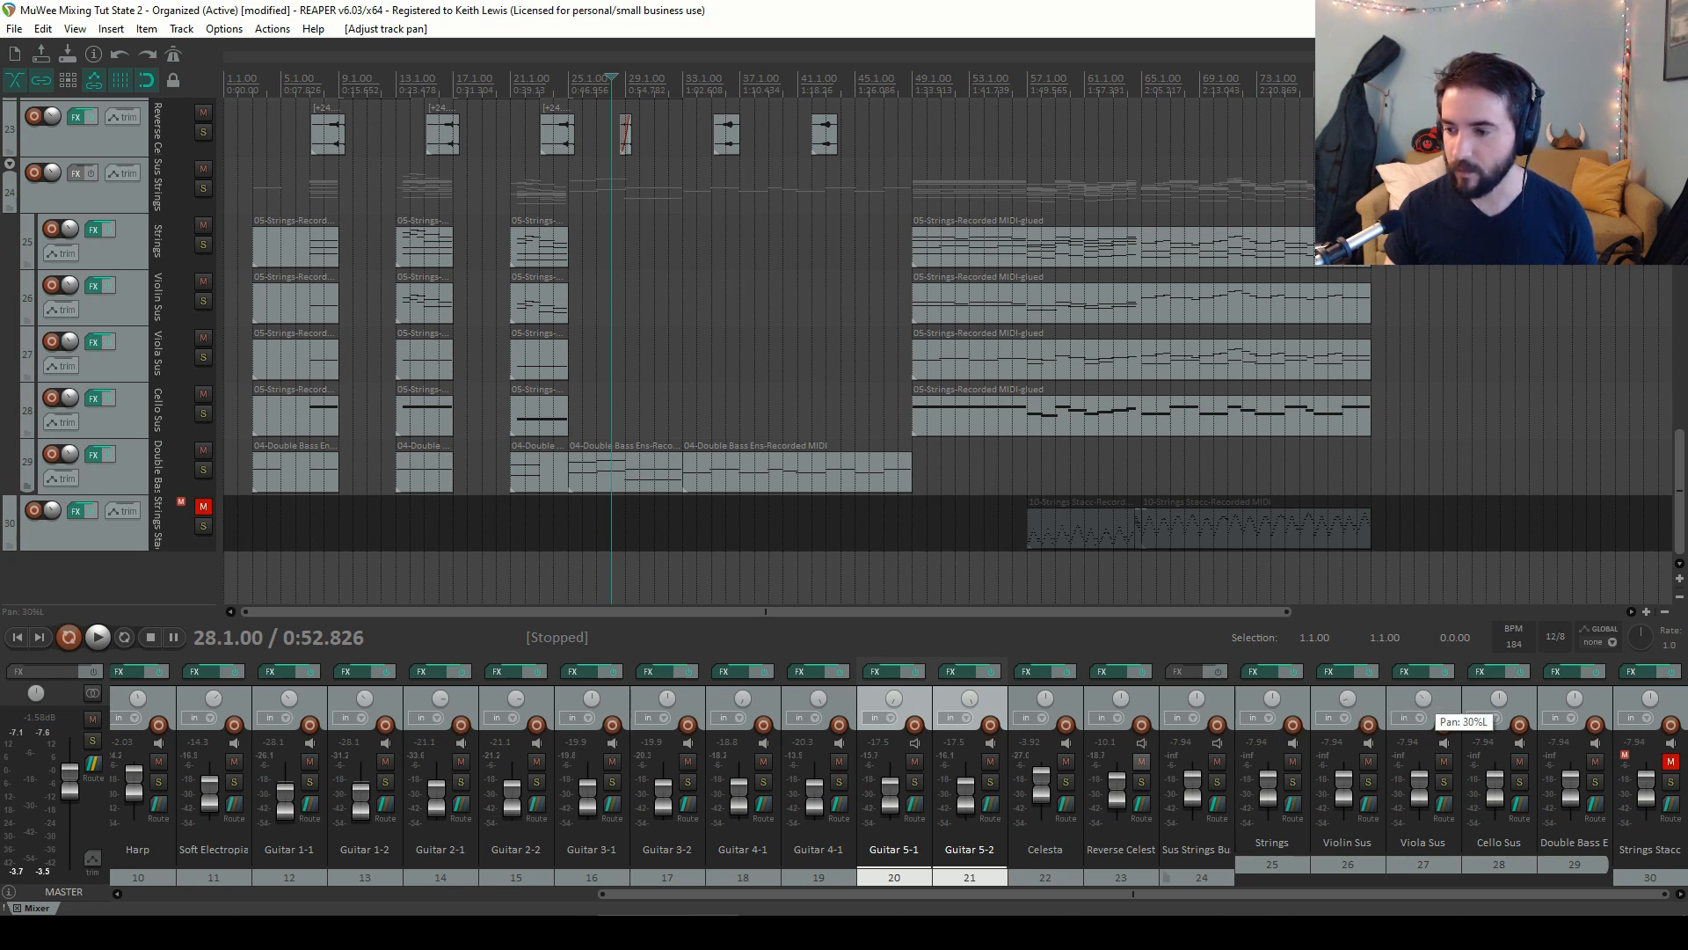
left_click_drag(1420, 699, 1421, 701)
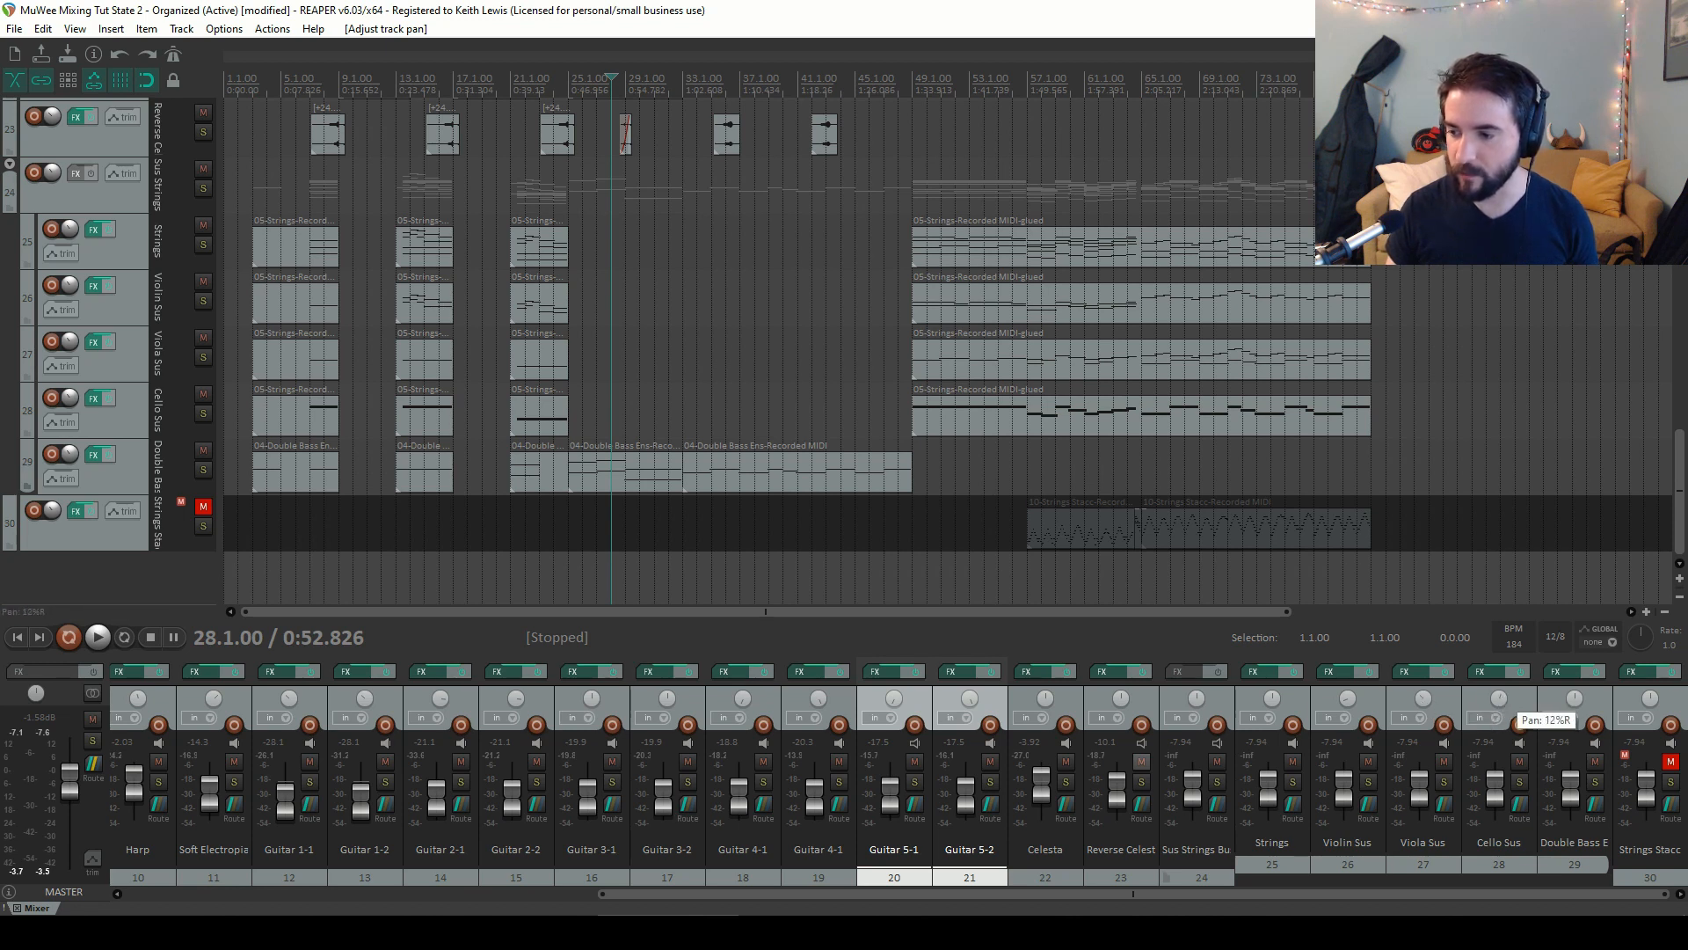
left_click_drag(1499, 700, 1499, 697)
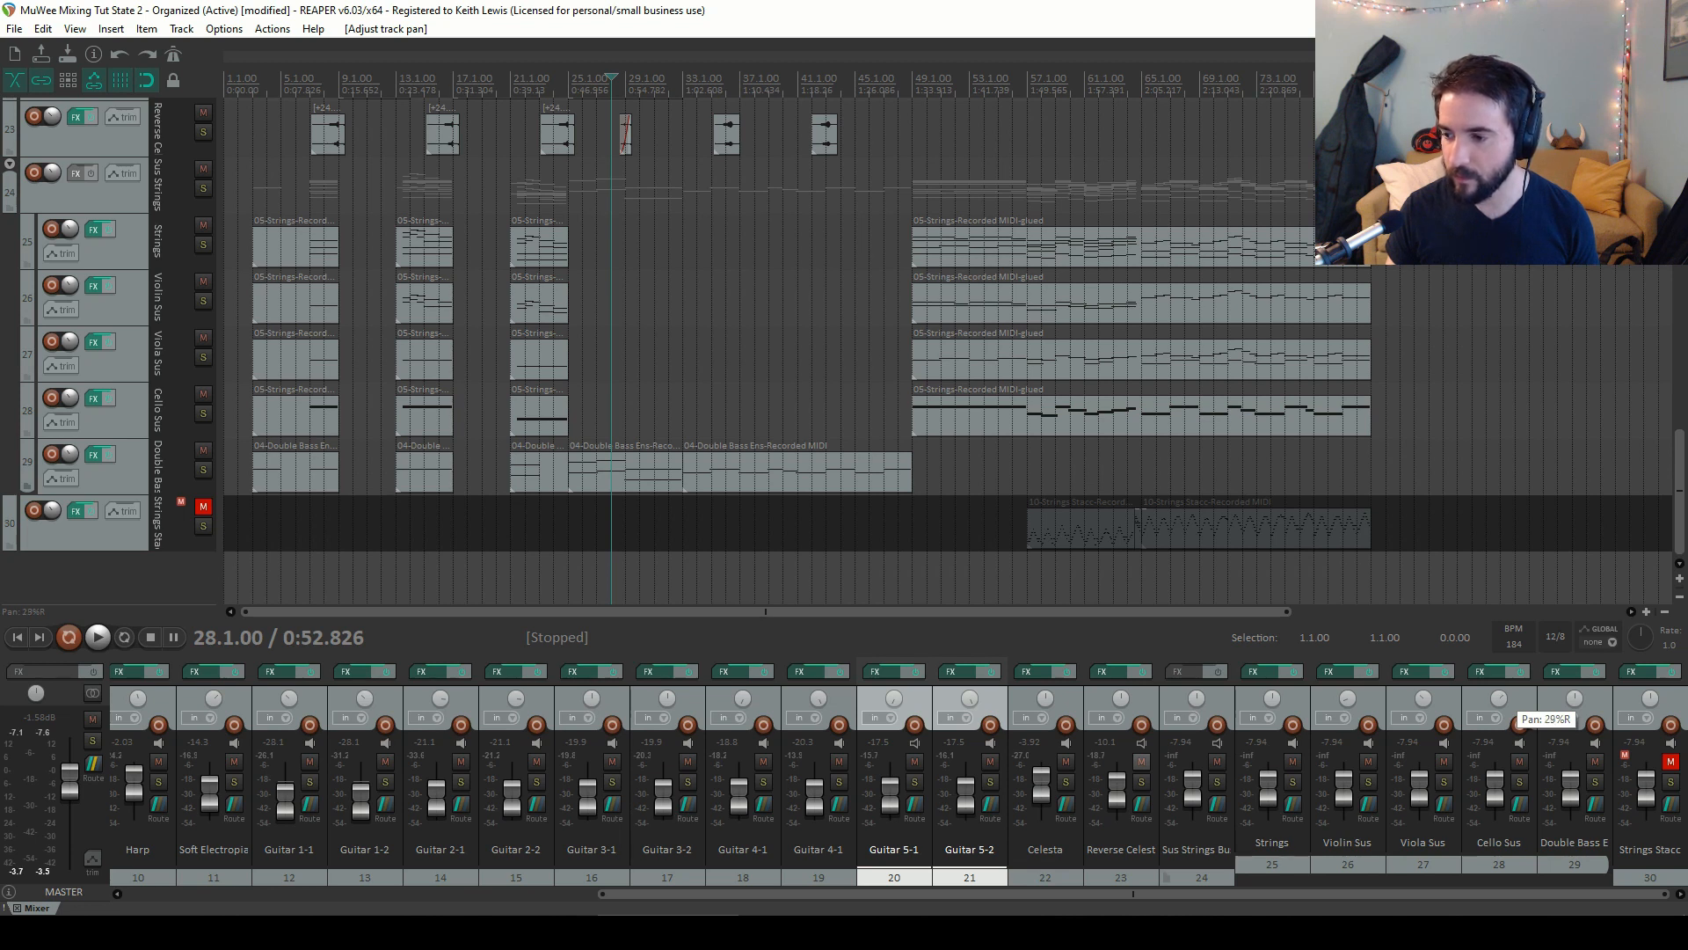
left_click_drag(1506, 700, 1575, 688)
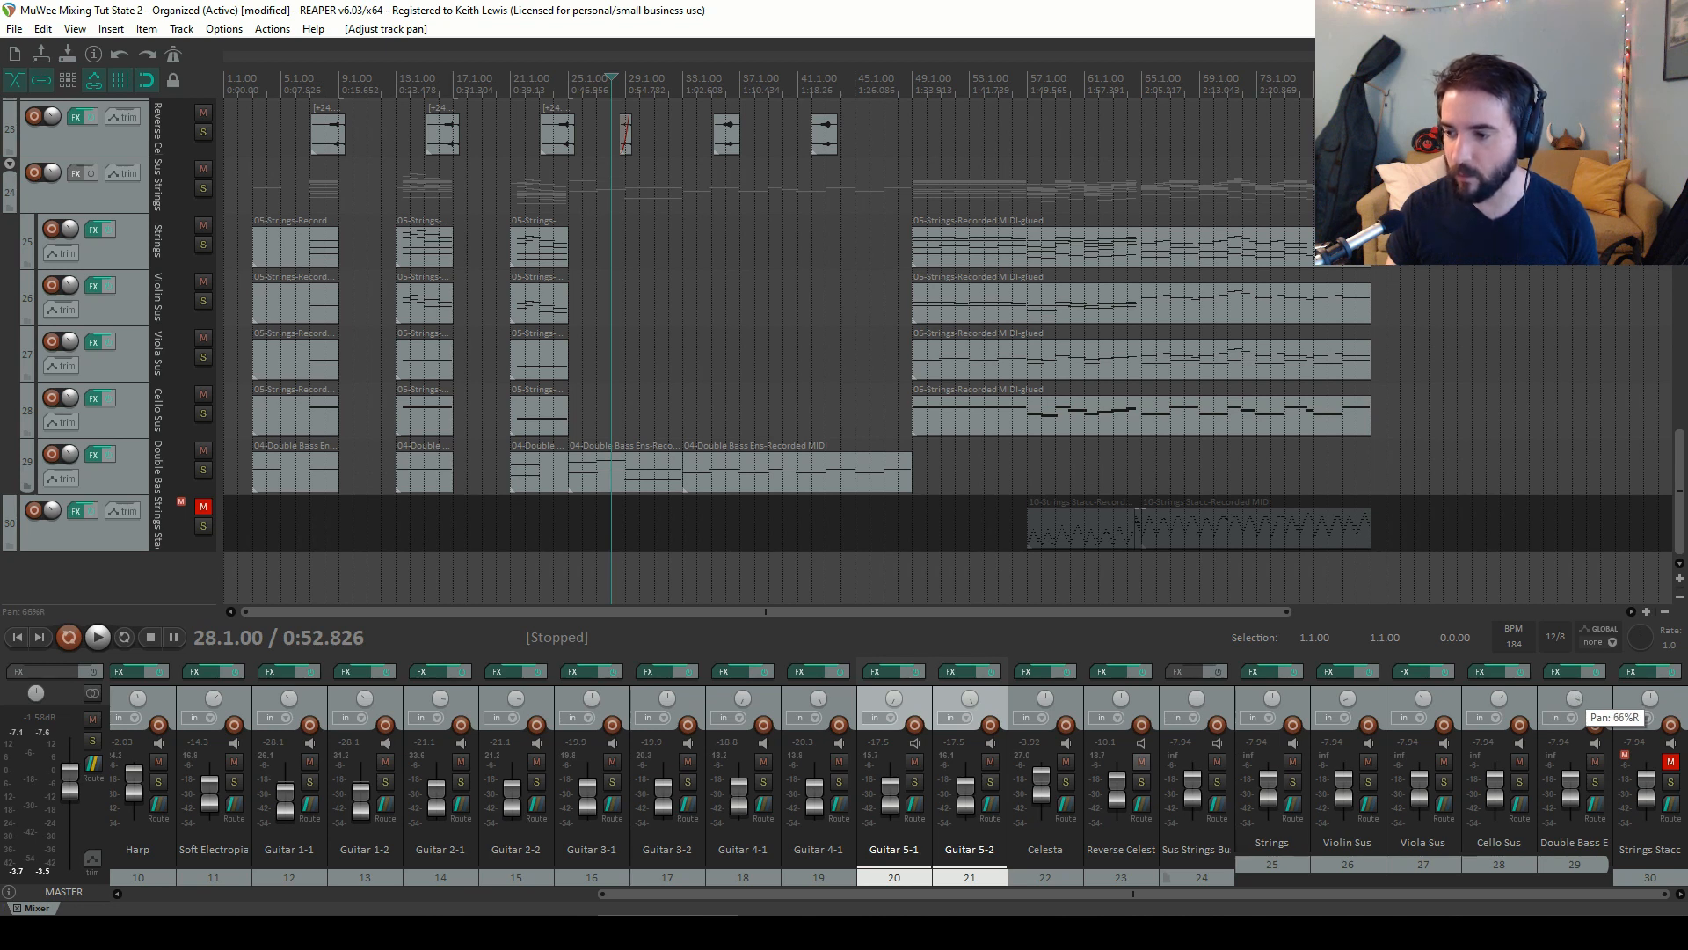
left_click_drag(1575, 699, 1575, 701)
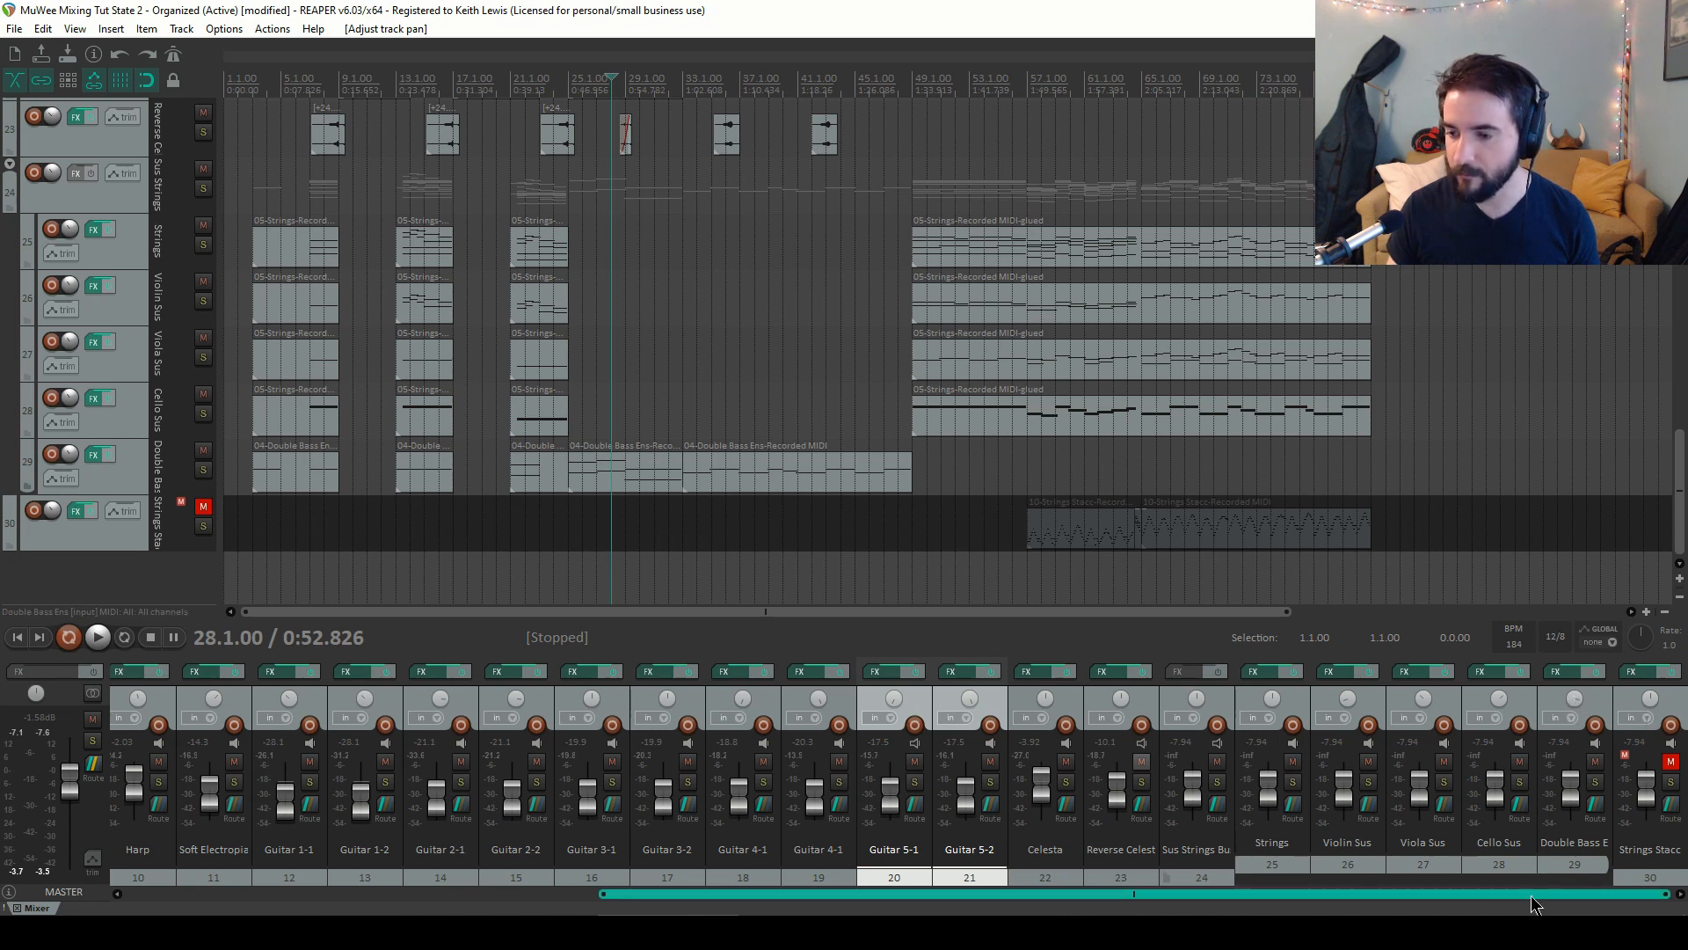
Audition the string section from bar 5
left_click(287, 87)
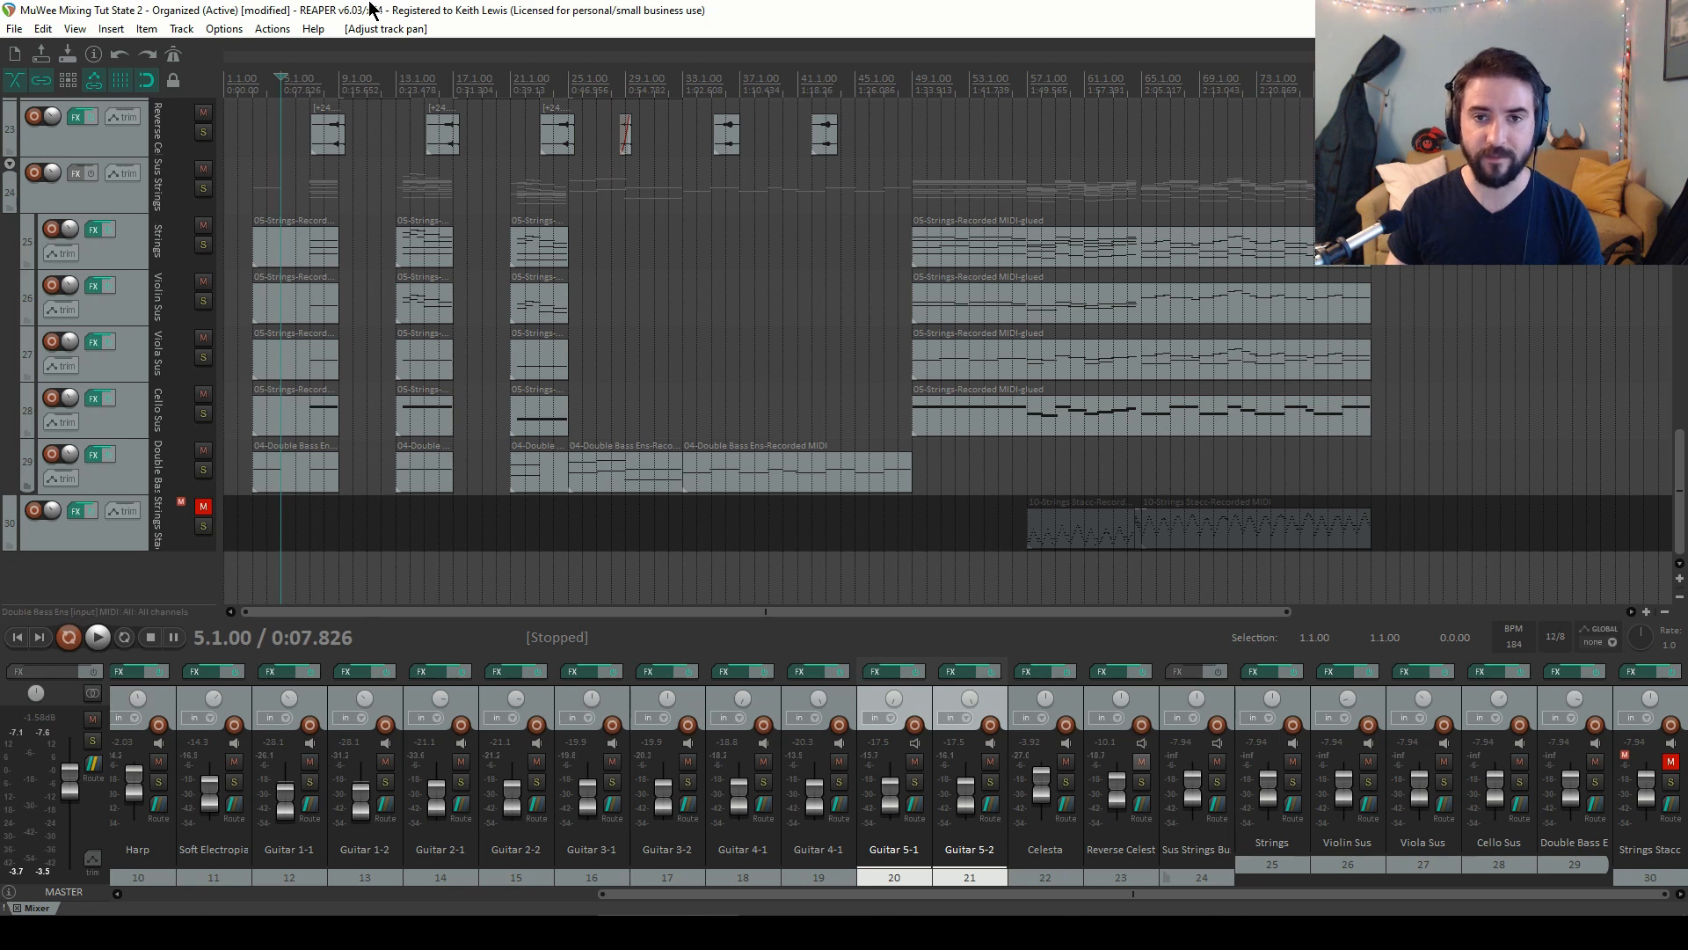
key("space")
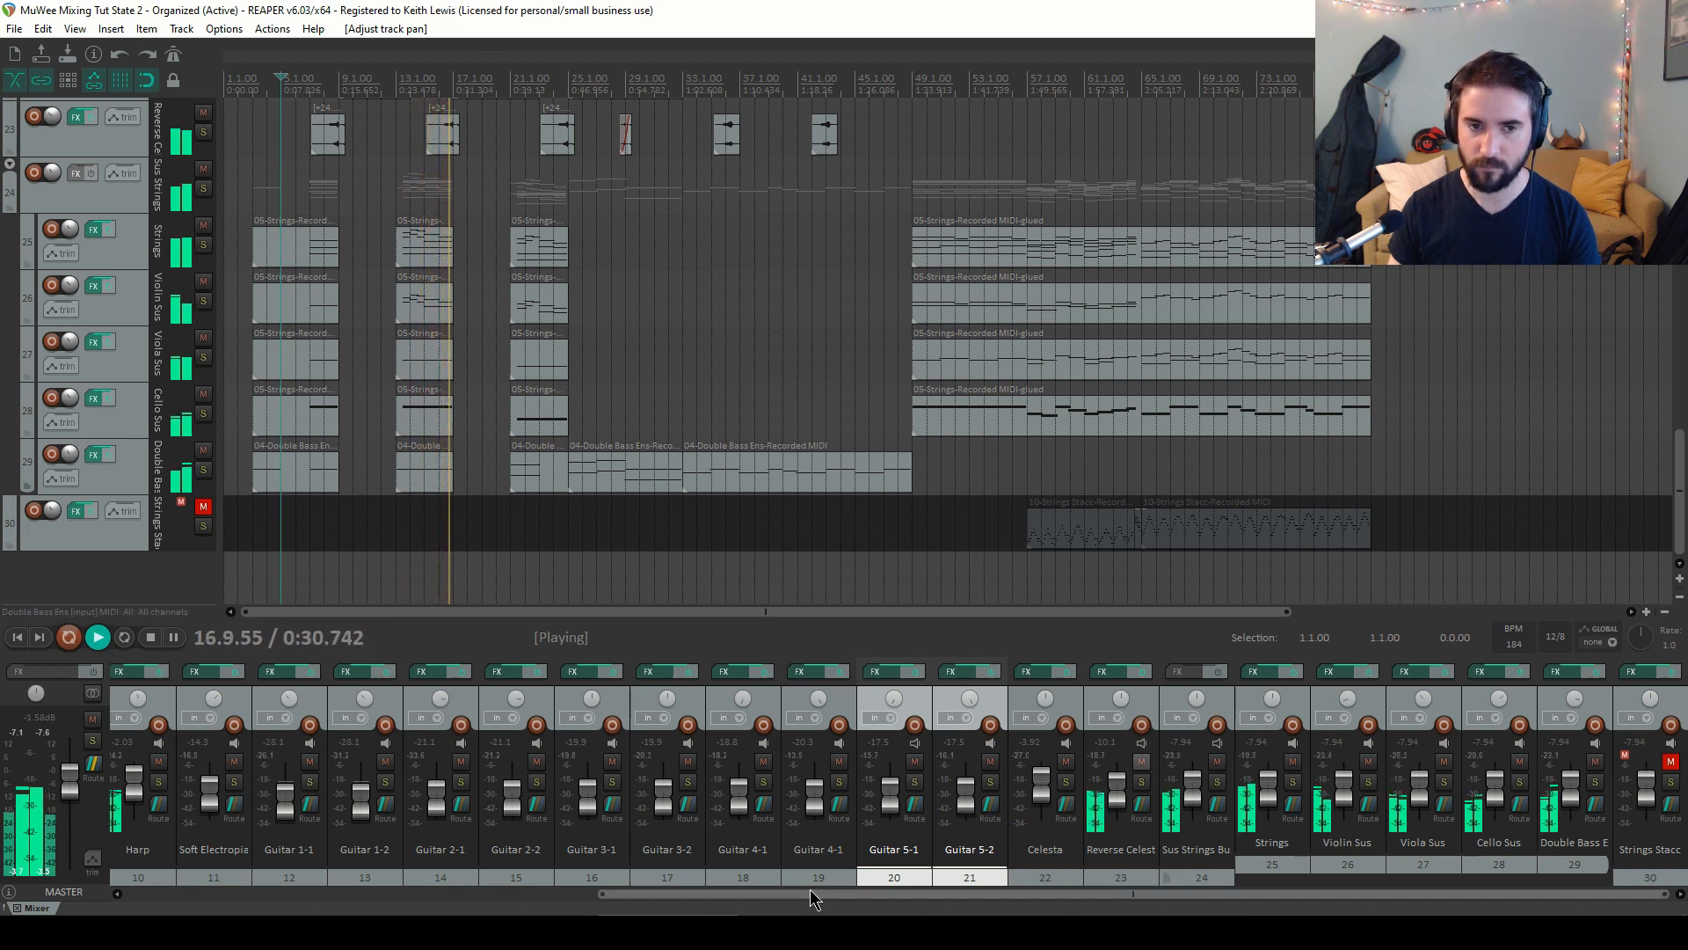
key("space")
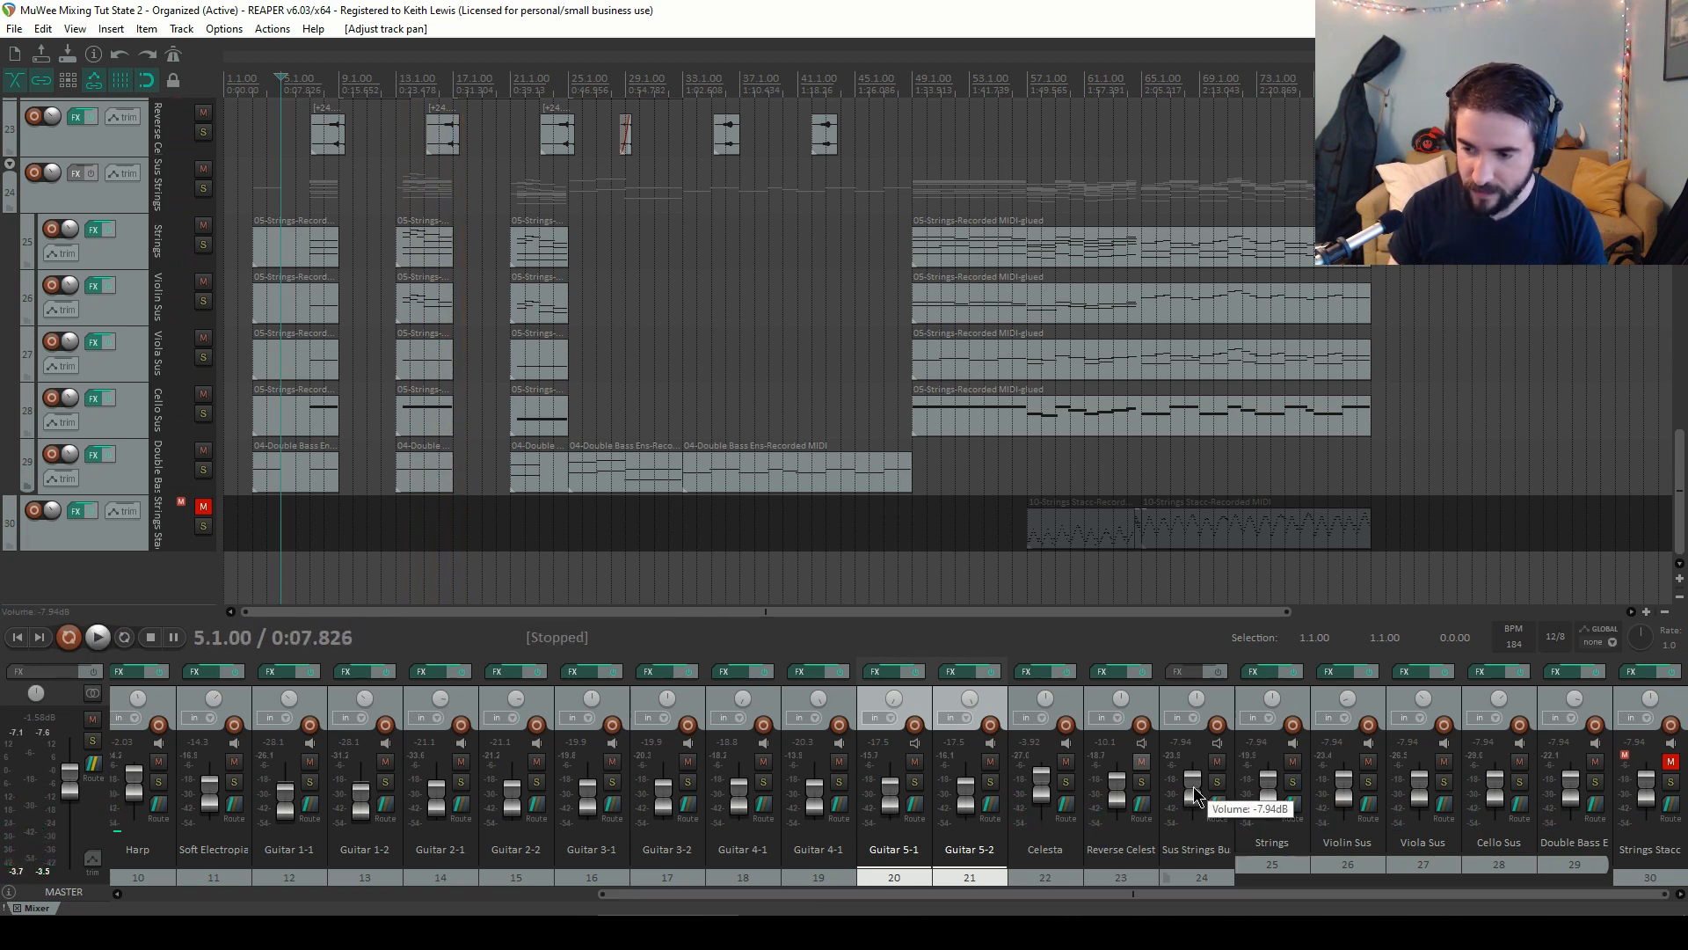
Reset the Sus Strings Bus volume to 0 dB and audition it from bar 5
double_click(1194, 786)
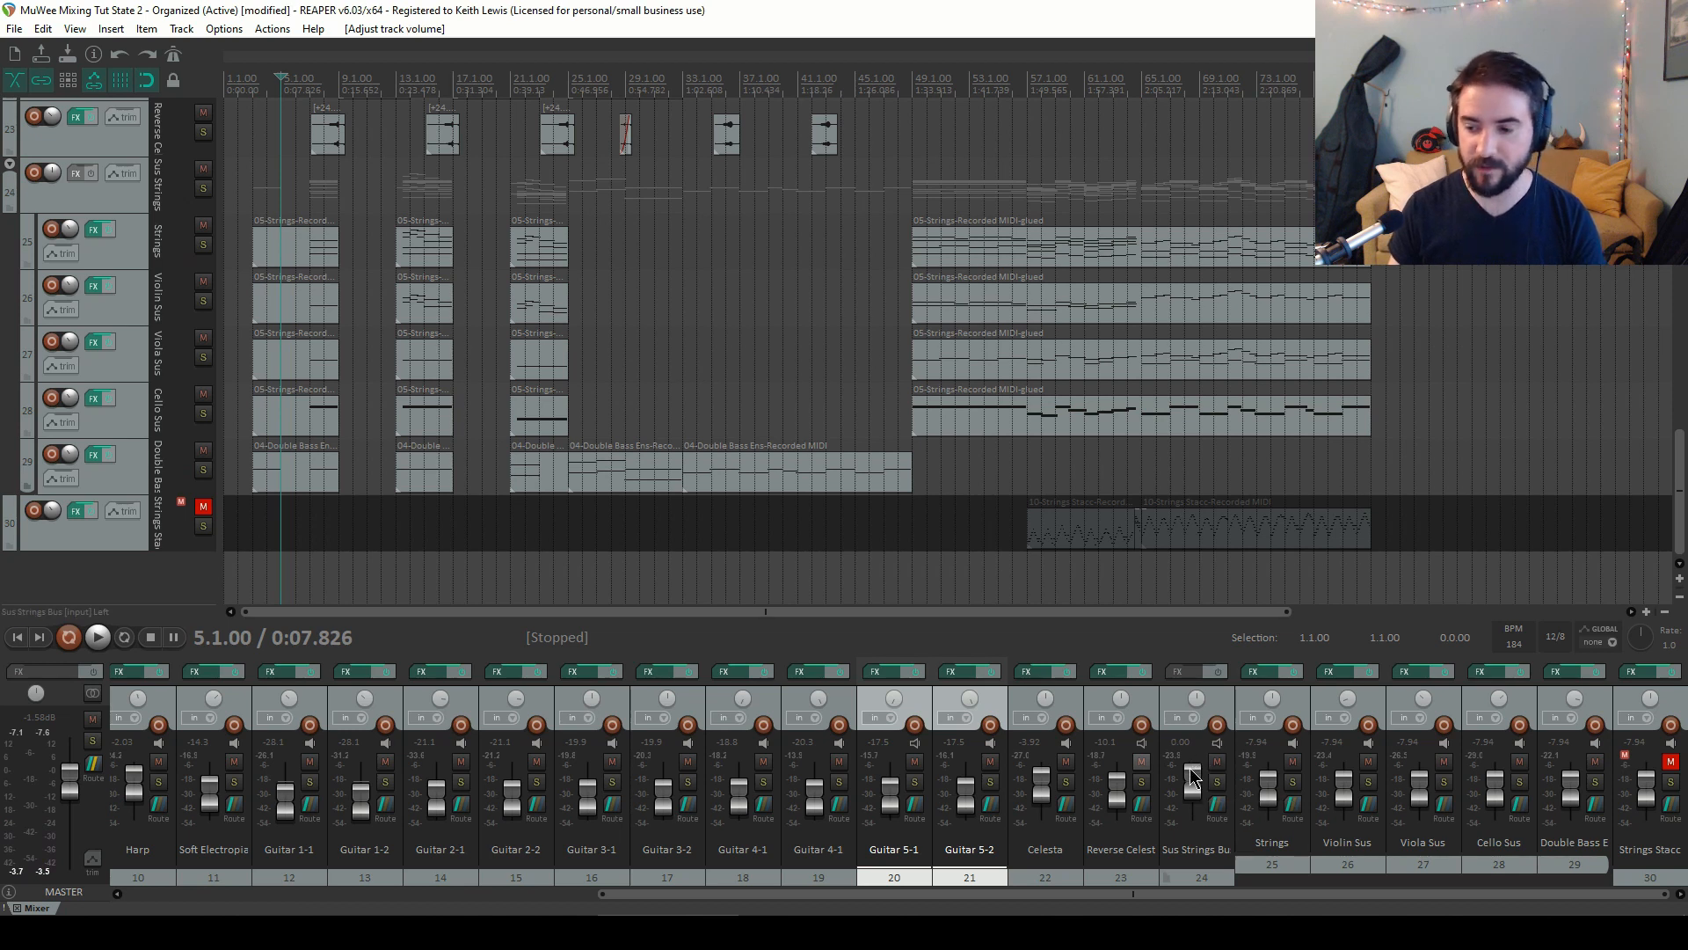
key("space")
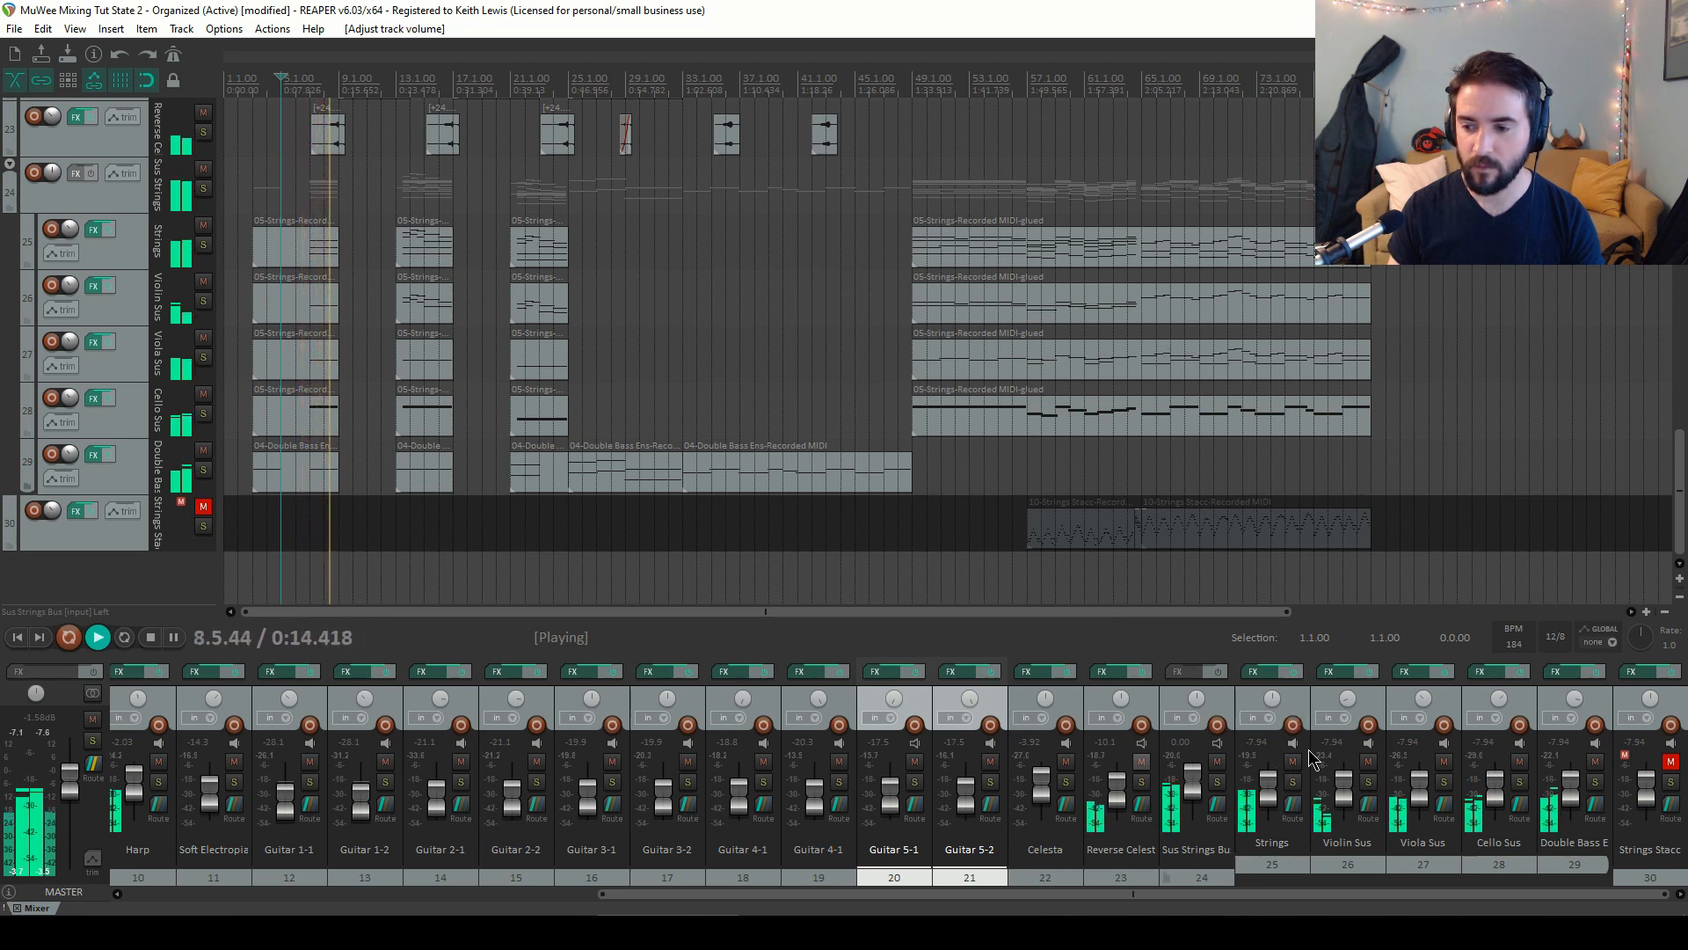
key("space")
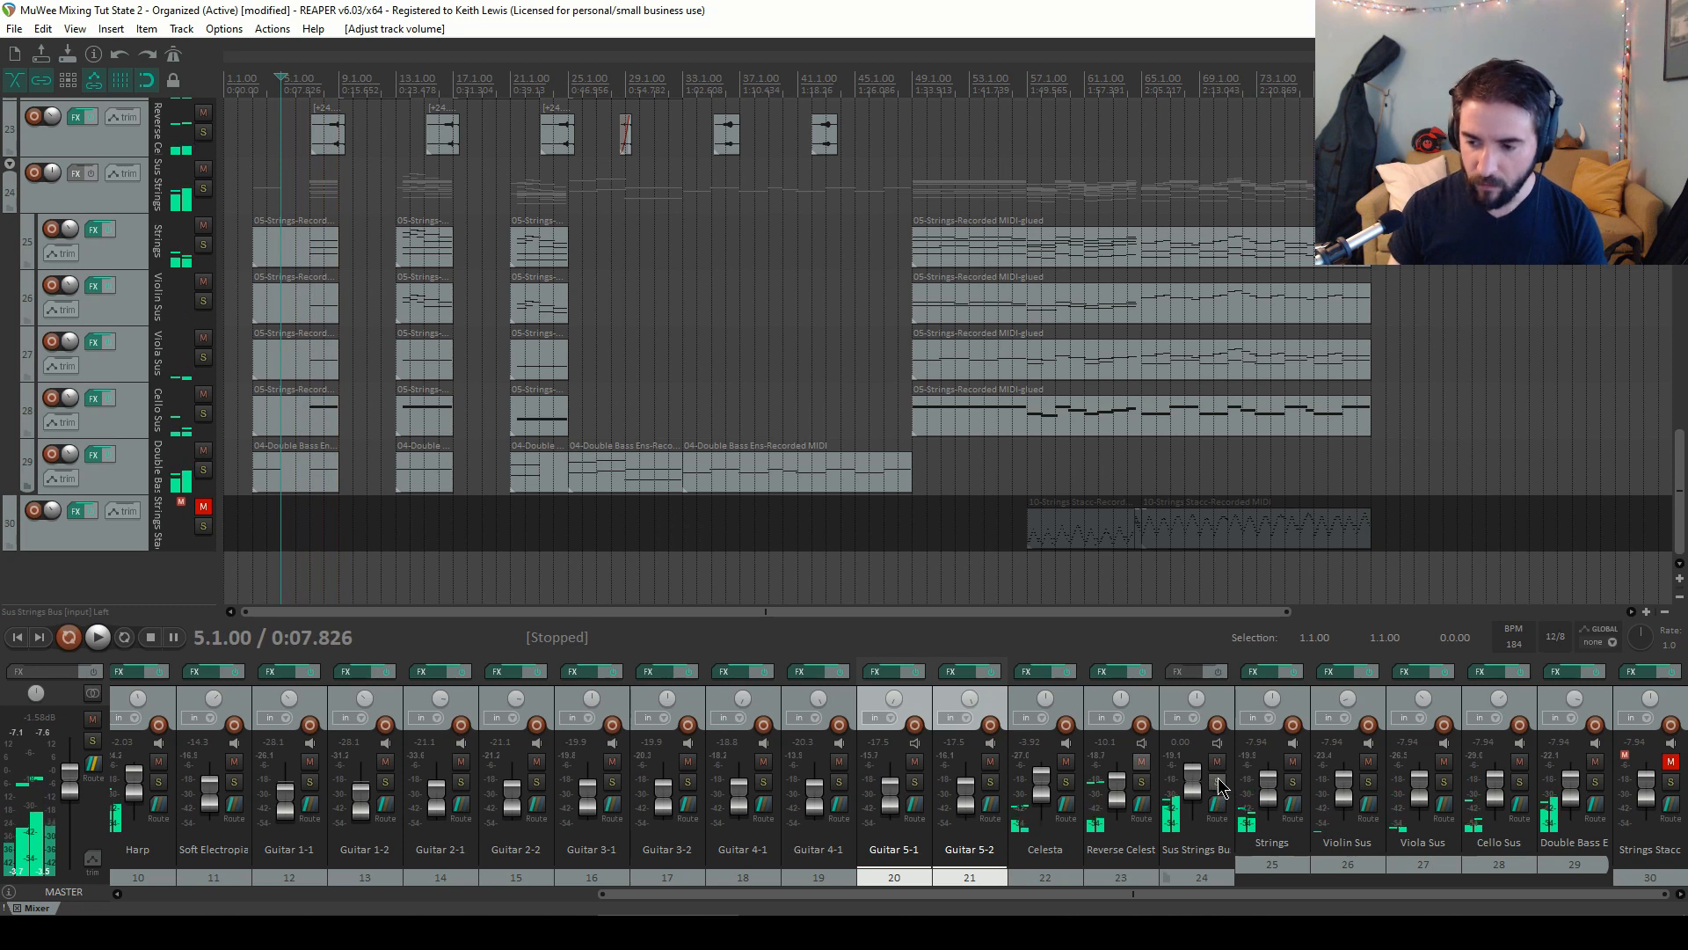
Solo the Sus Strings Bus and lower the Cello Sus volume to about -11.4 dB
left_click(1218, 781)
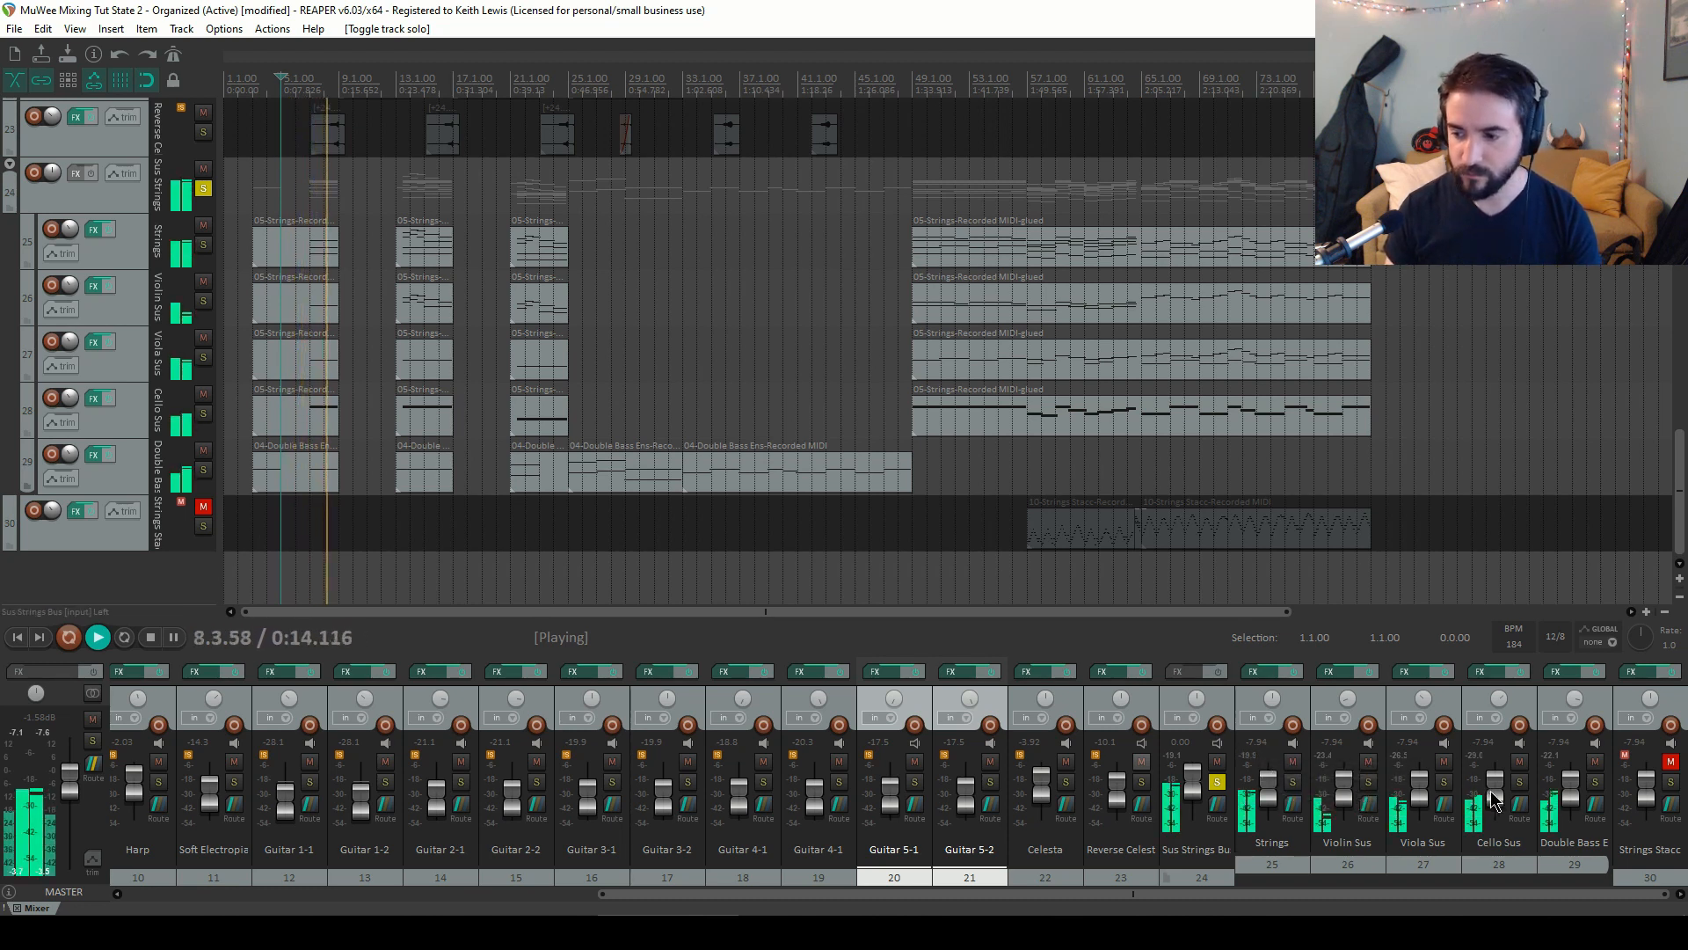
left_click_drag(1497, 788, 1504, 806)
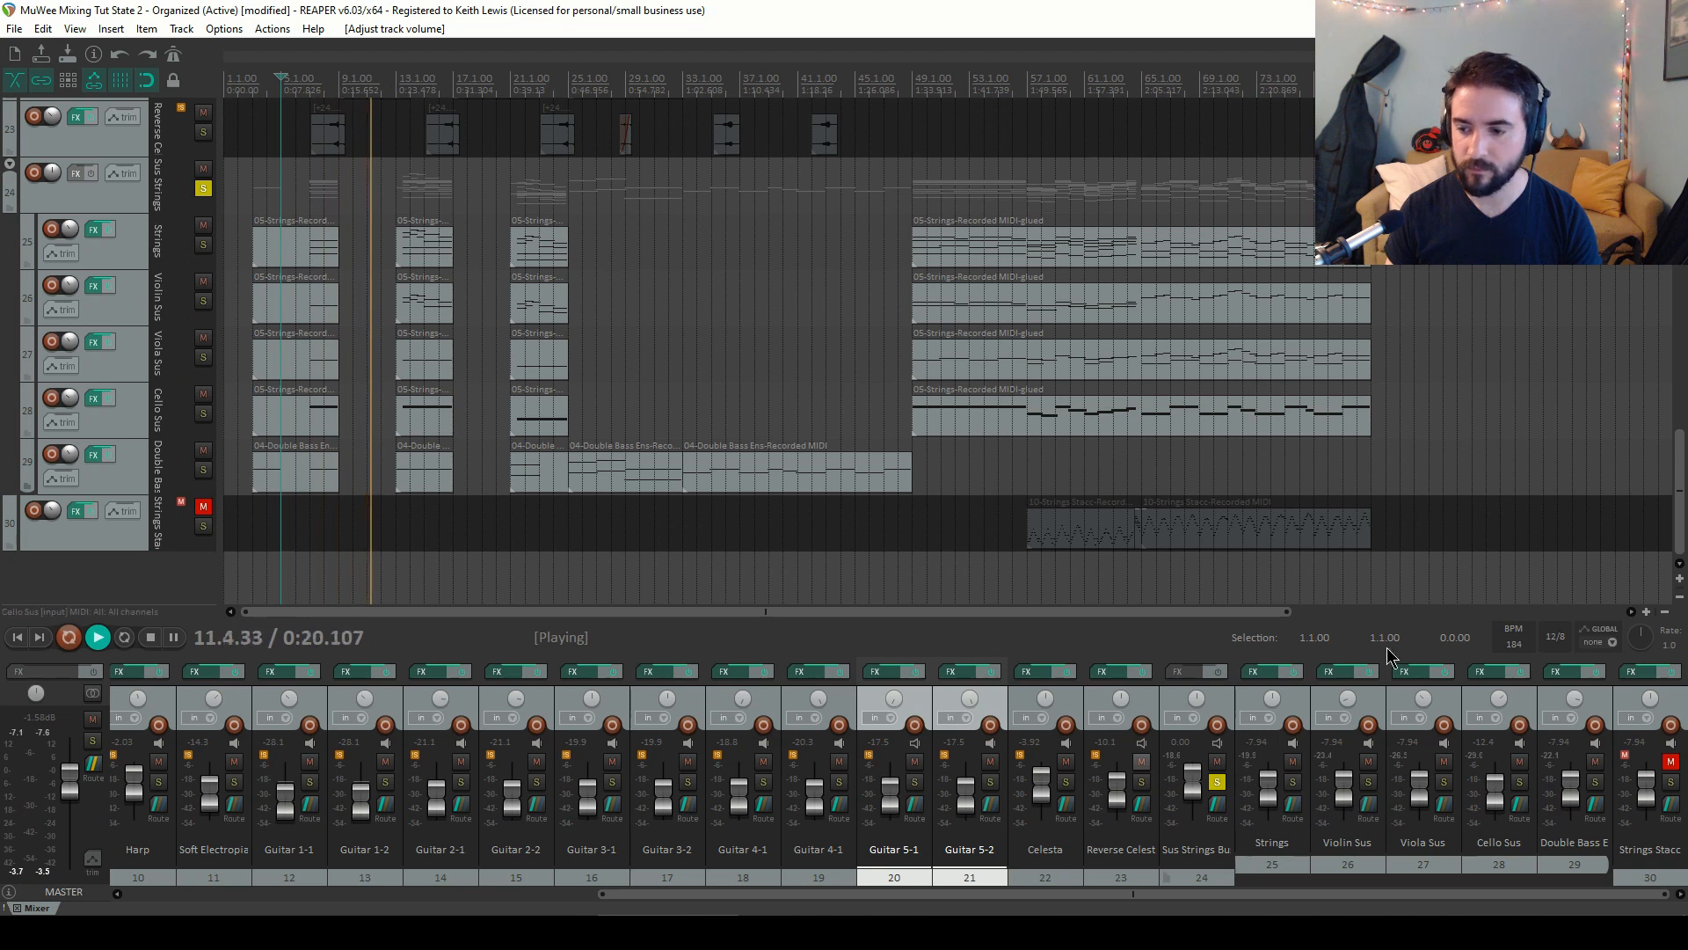
Raise the Double Bass Ens volume to about -2 dB and Violin Sus to about -2.9 dB
mouse_move(1414, 785)
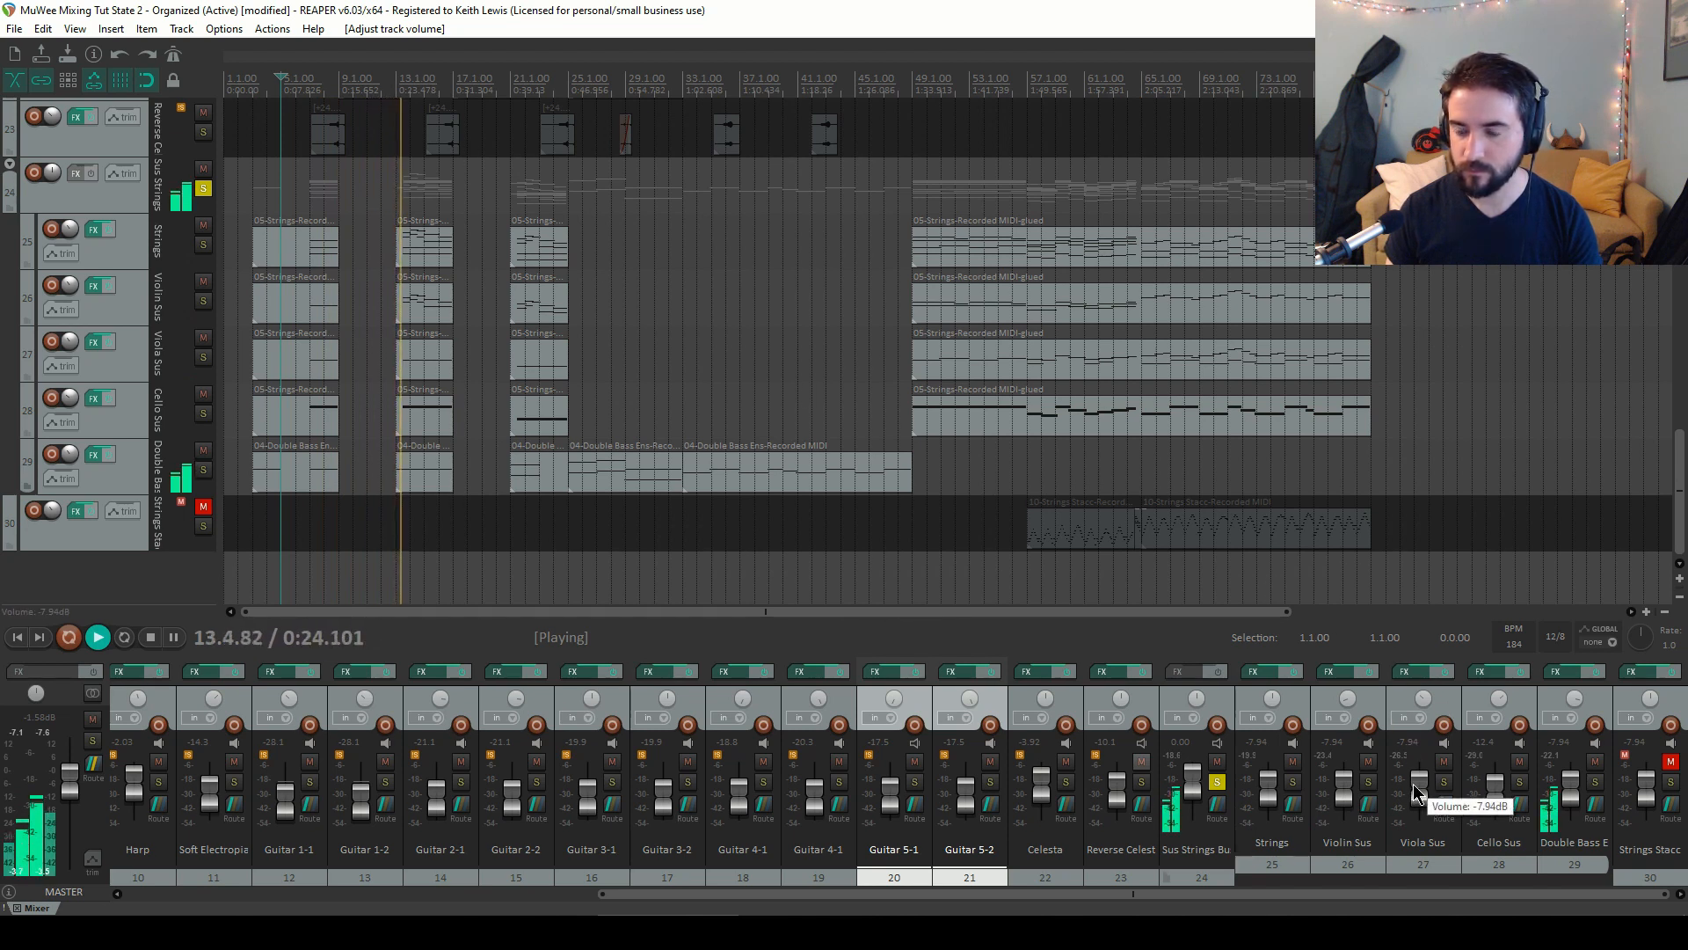
scroll(1569, 784, "up", 5)
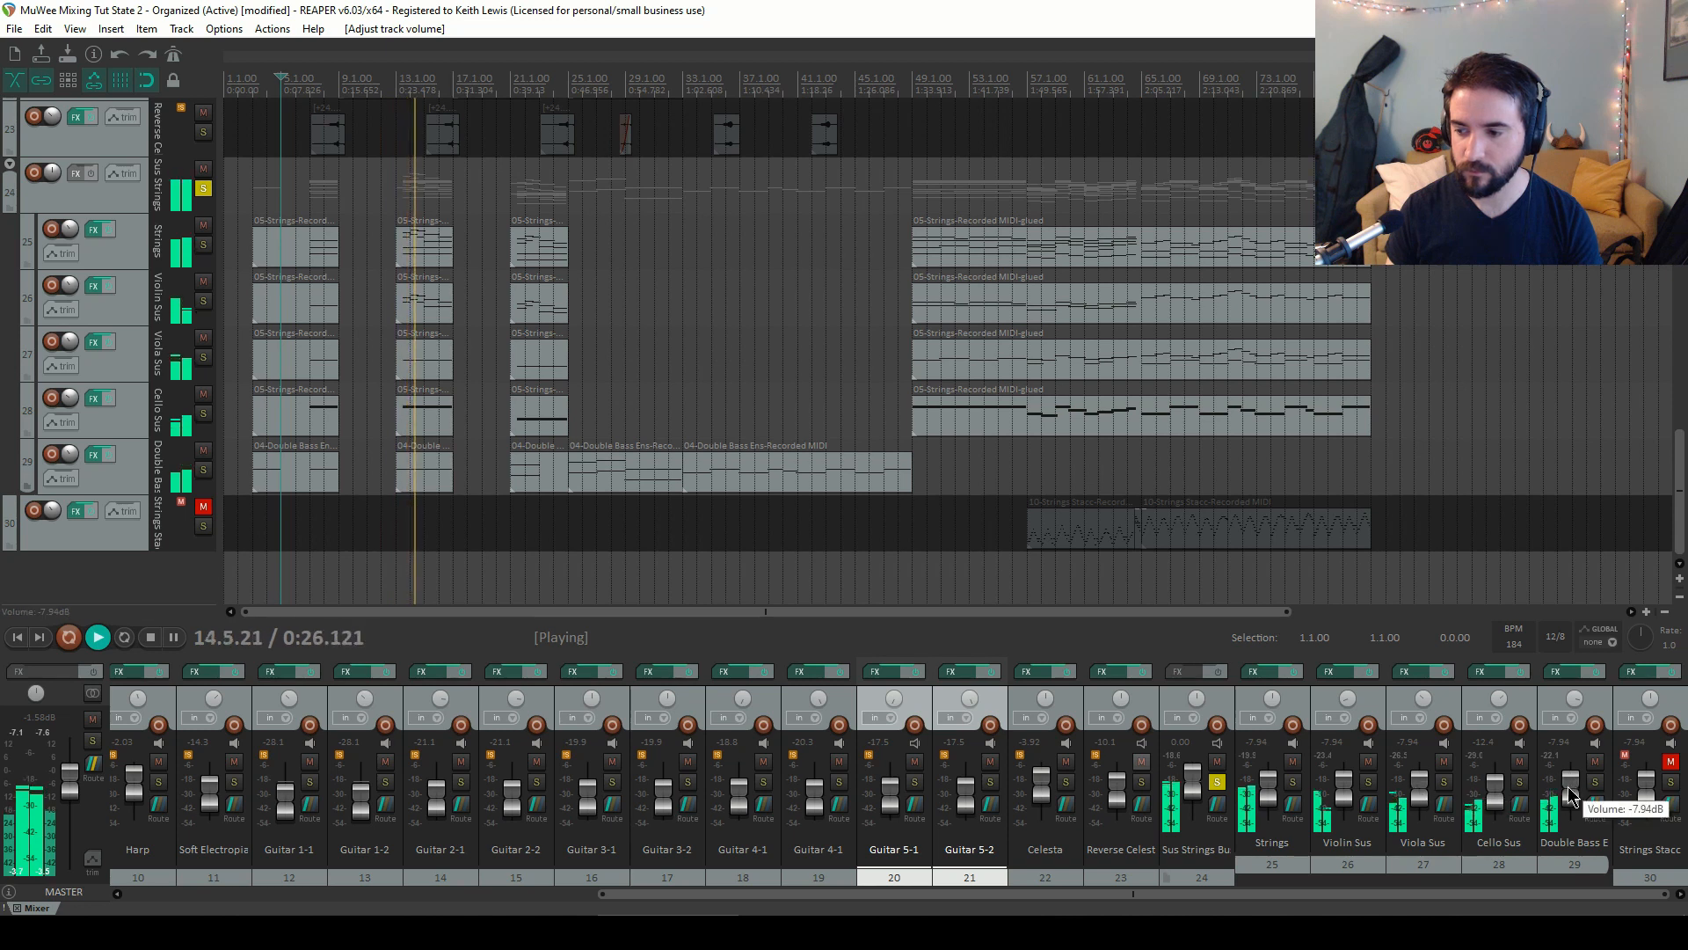
scroll(1569, 781, "up", 5)
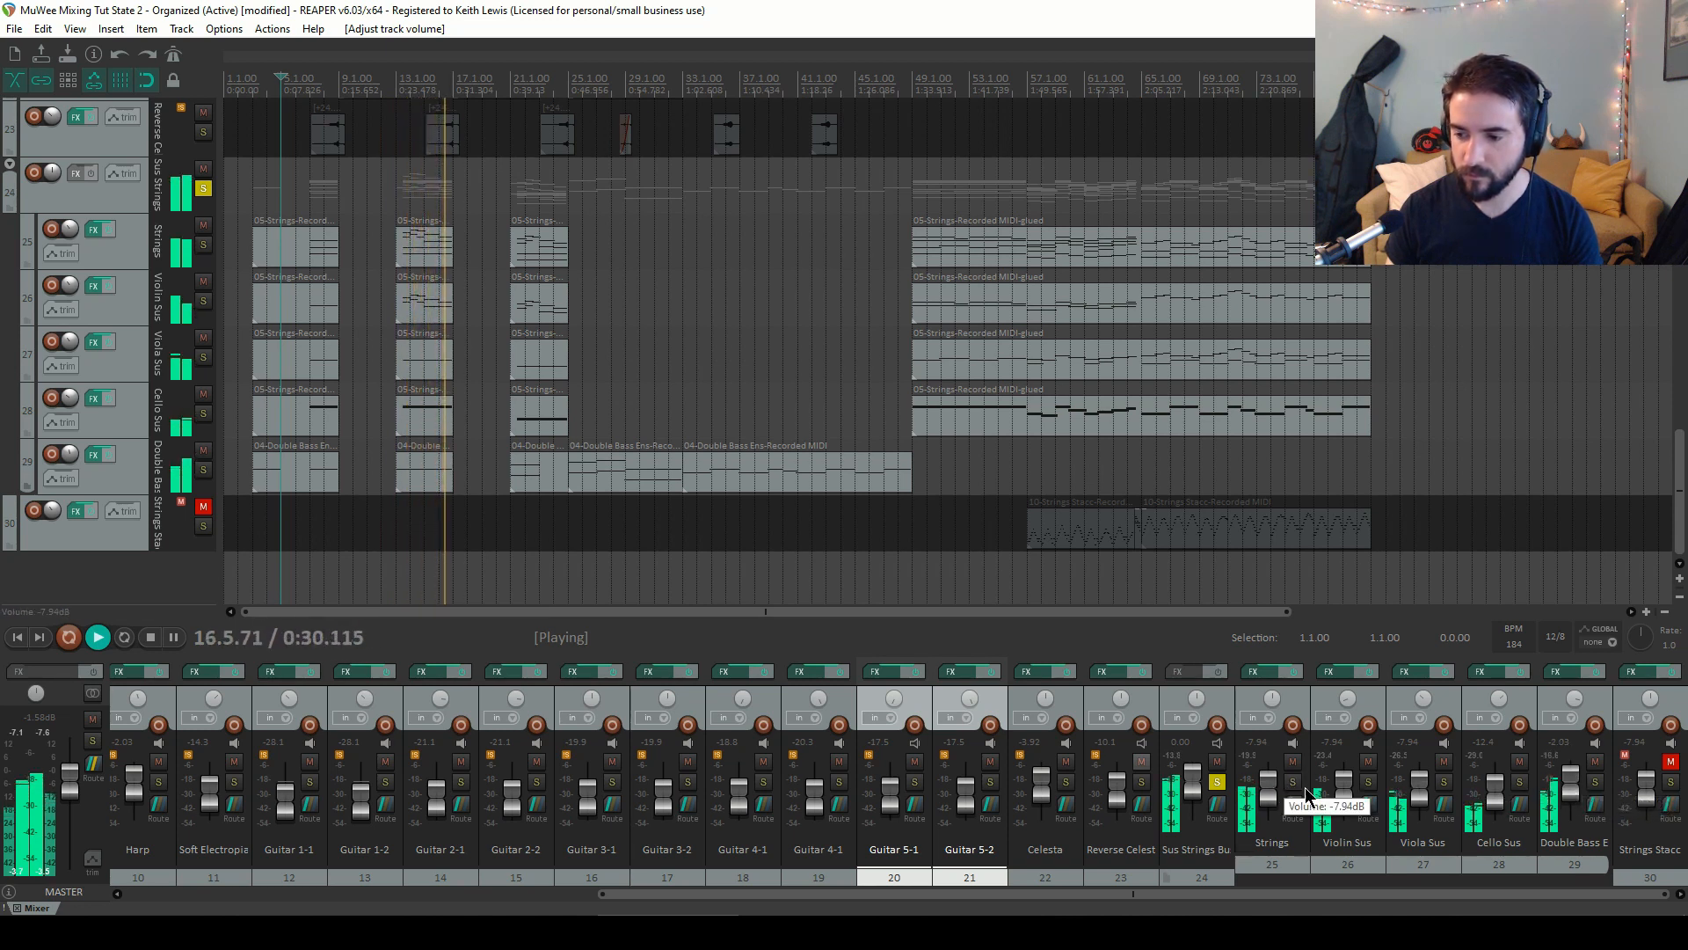
scroll(1345, 793, "up", 8)
Restart playback, jump to bar 13, and raise the Viola Sus volume to about -4.9 dB
key("space")
key("space")
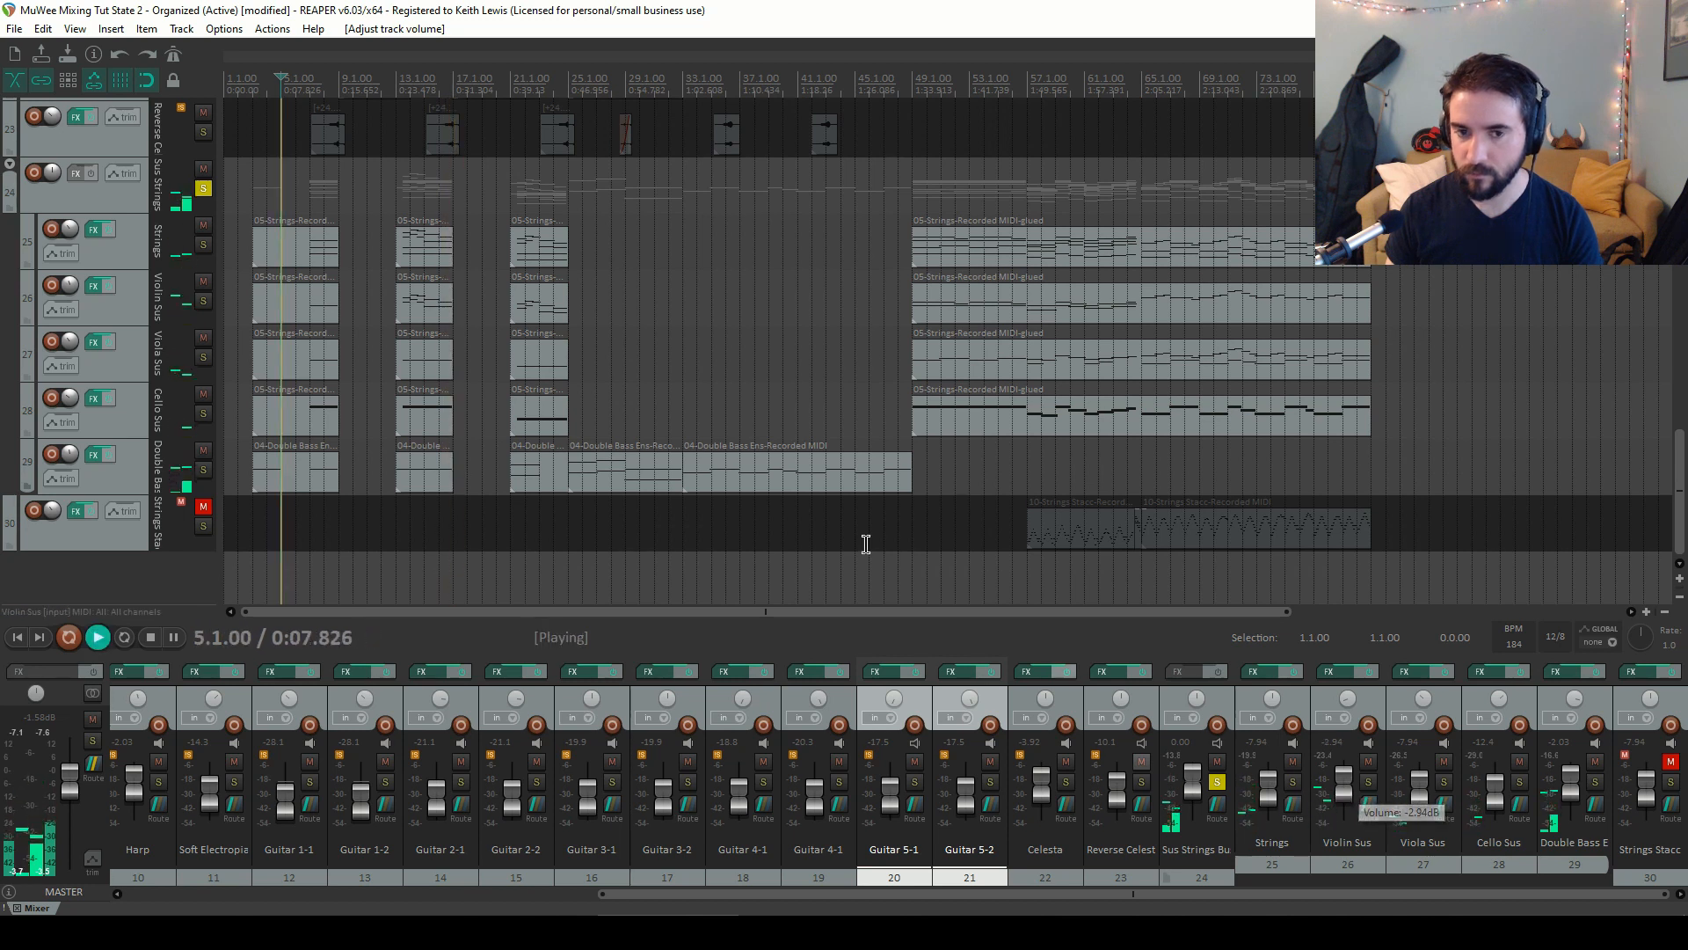
left_click(398, 93)
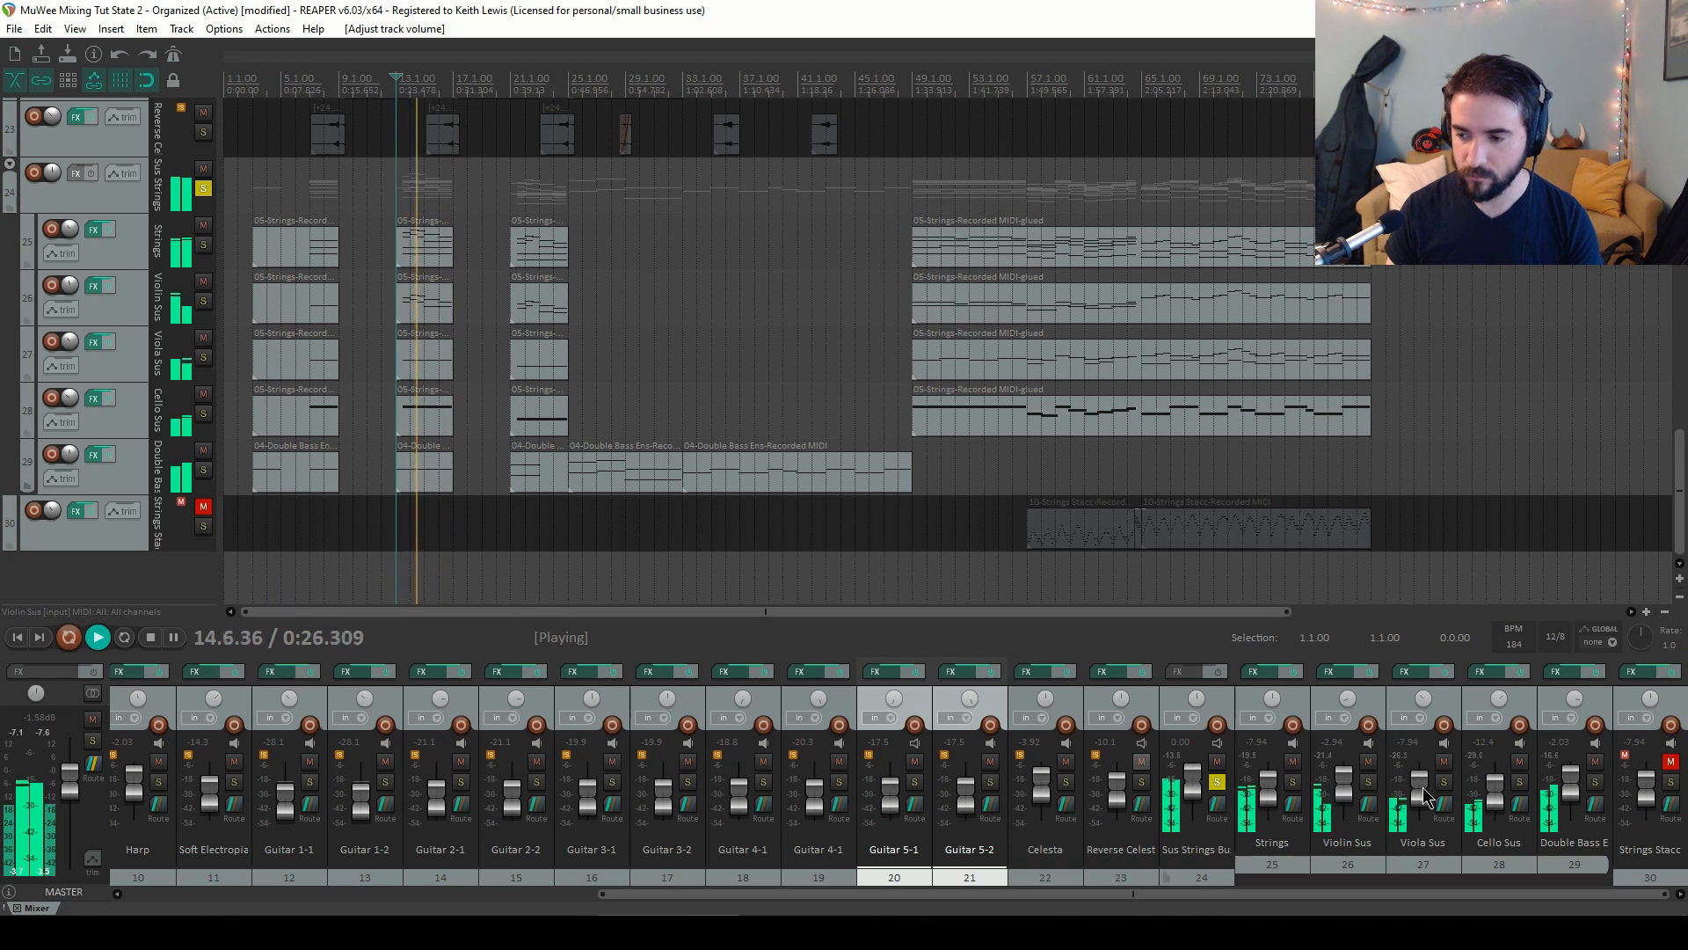
left_click_drag(1424, 795, 1422, 787)
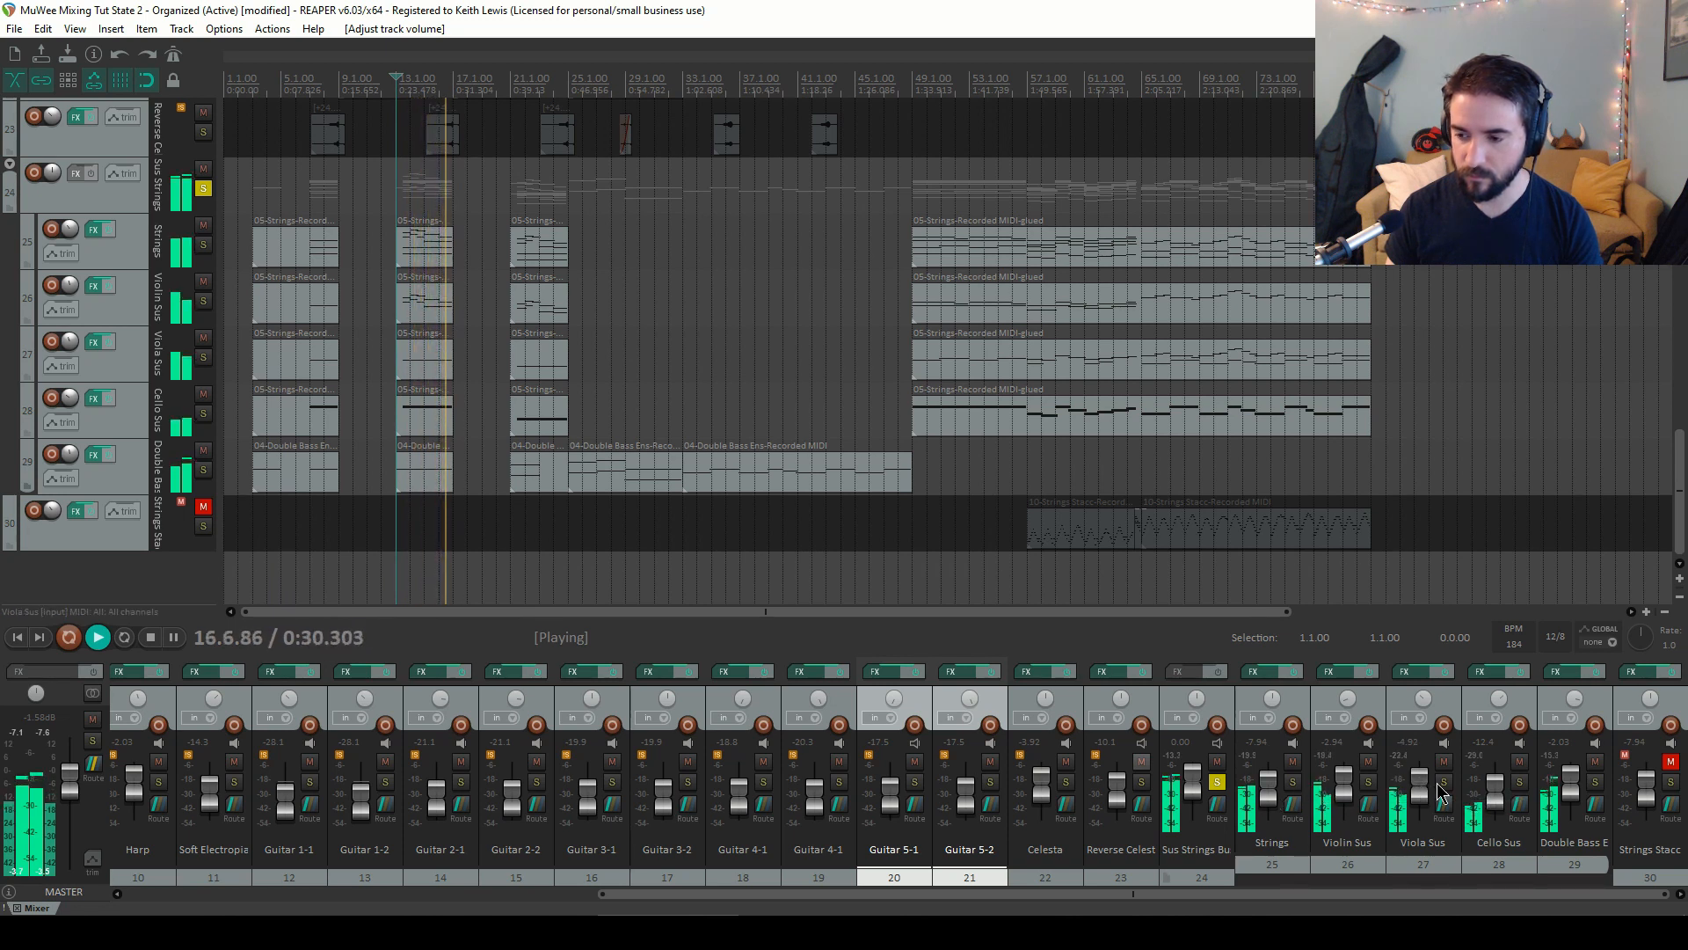
key("space")
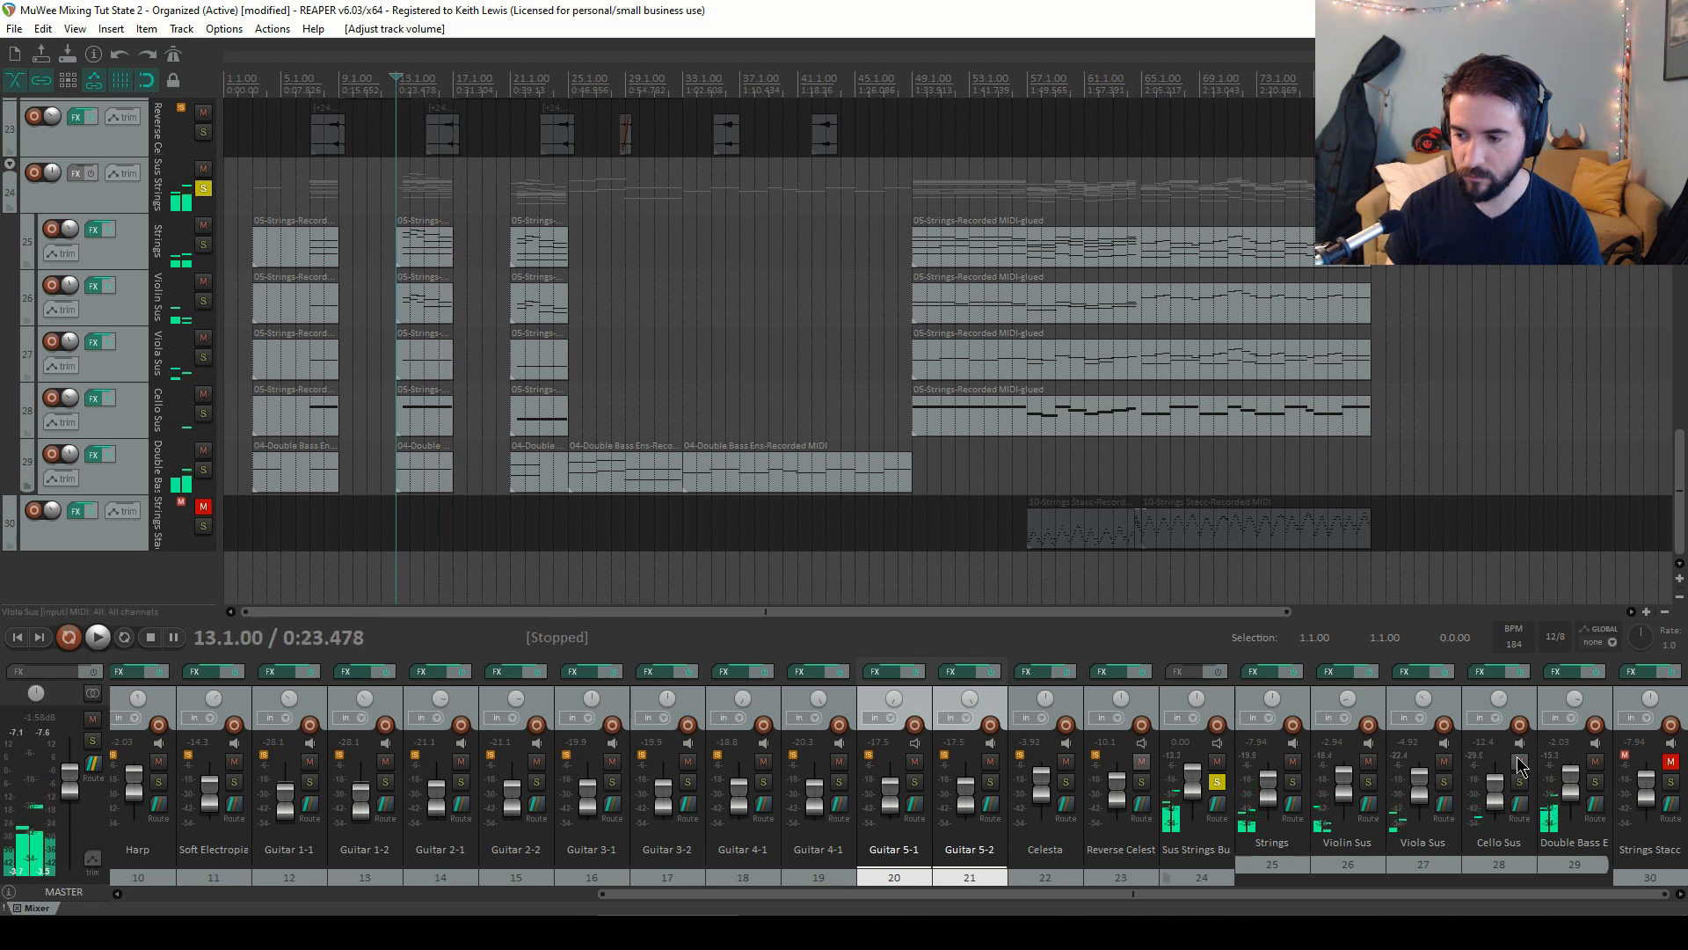
Audition Cello Sus and Viola Sus soloed together, then unsolo both
left_click(1518, 781)
left_click(1443, 783)
key("space")
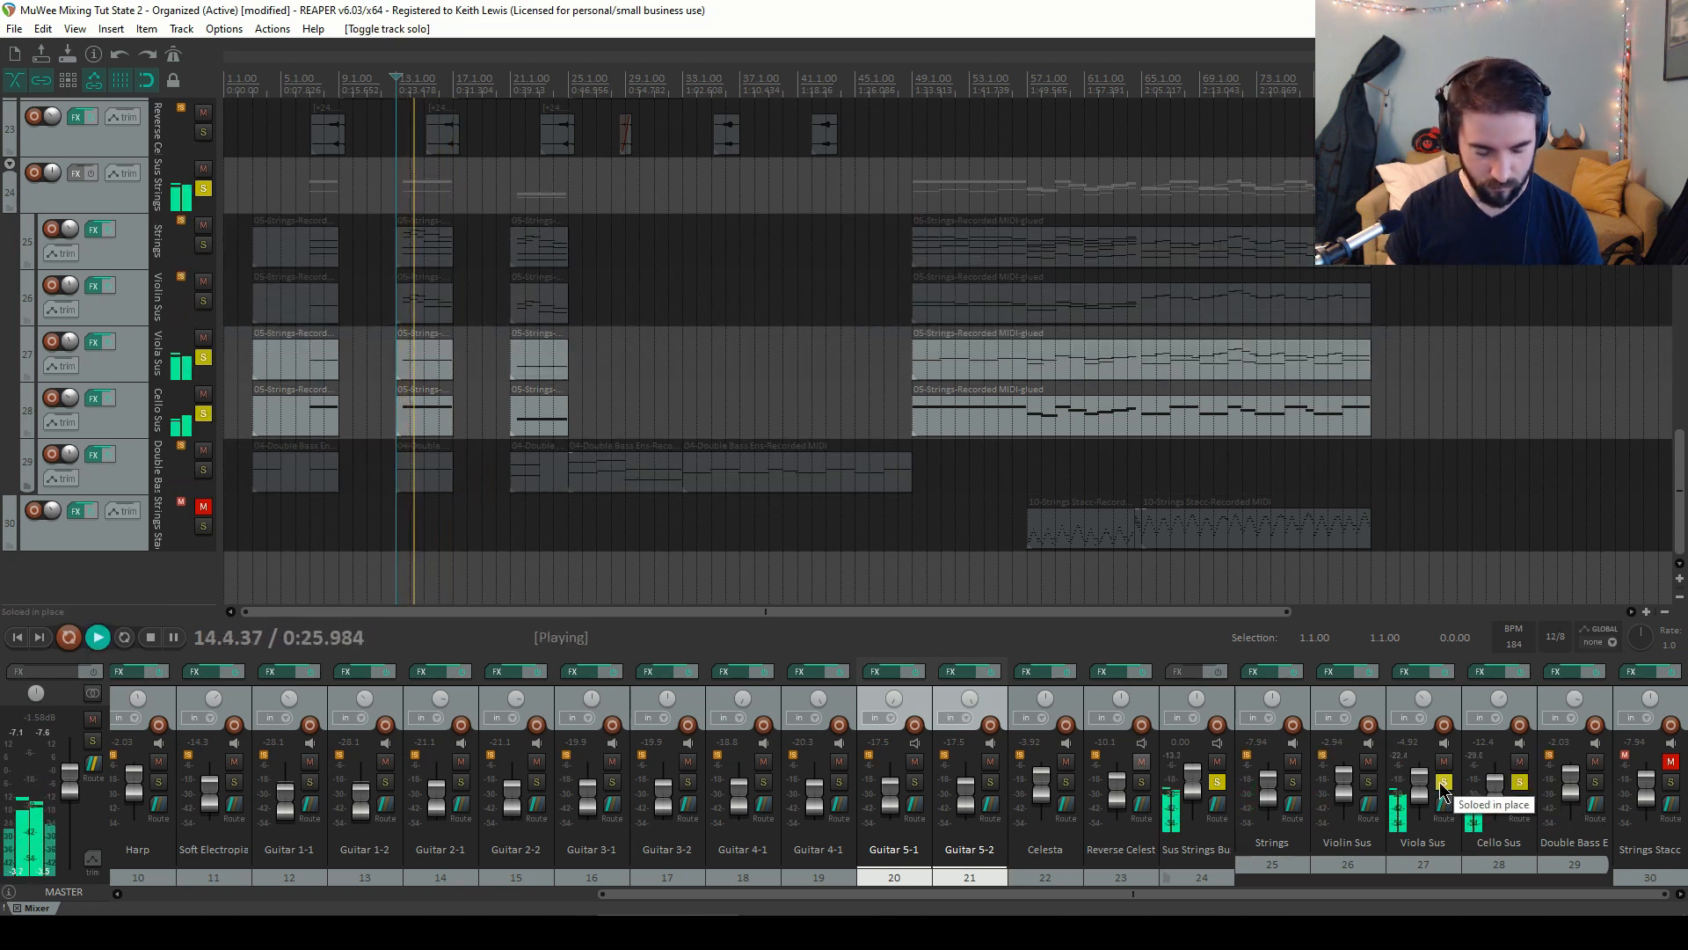
left_click(1442, 783)
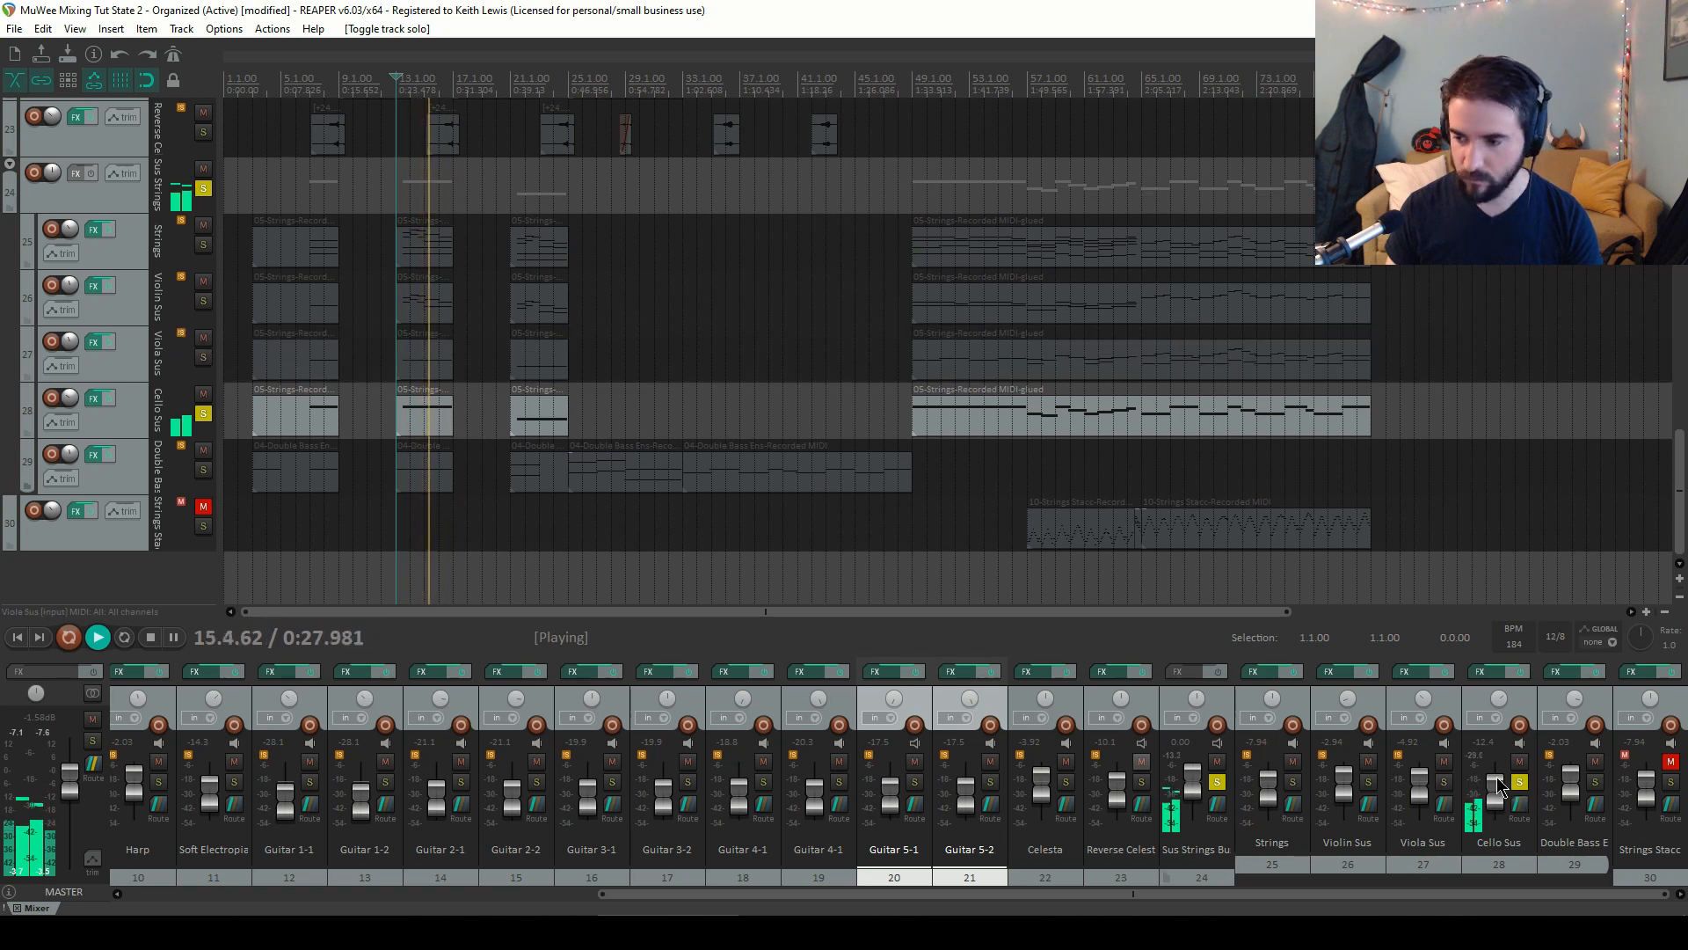
left_click(1518, 782)
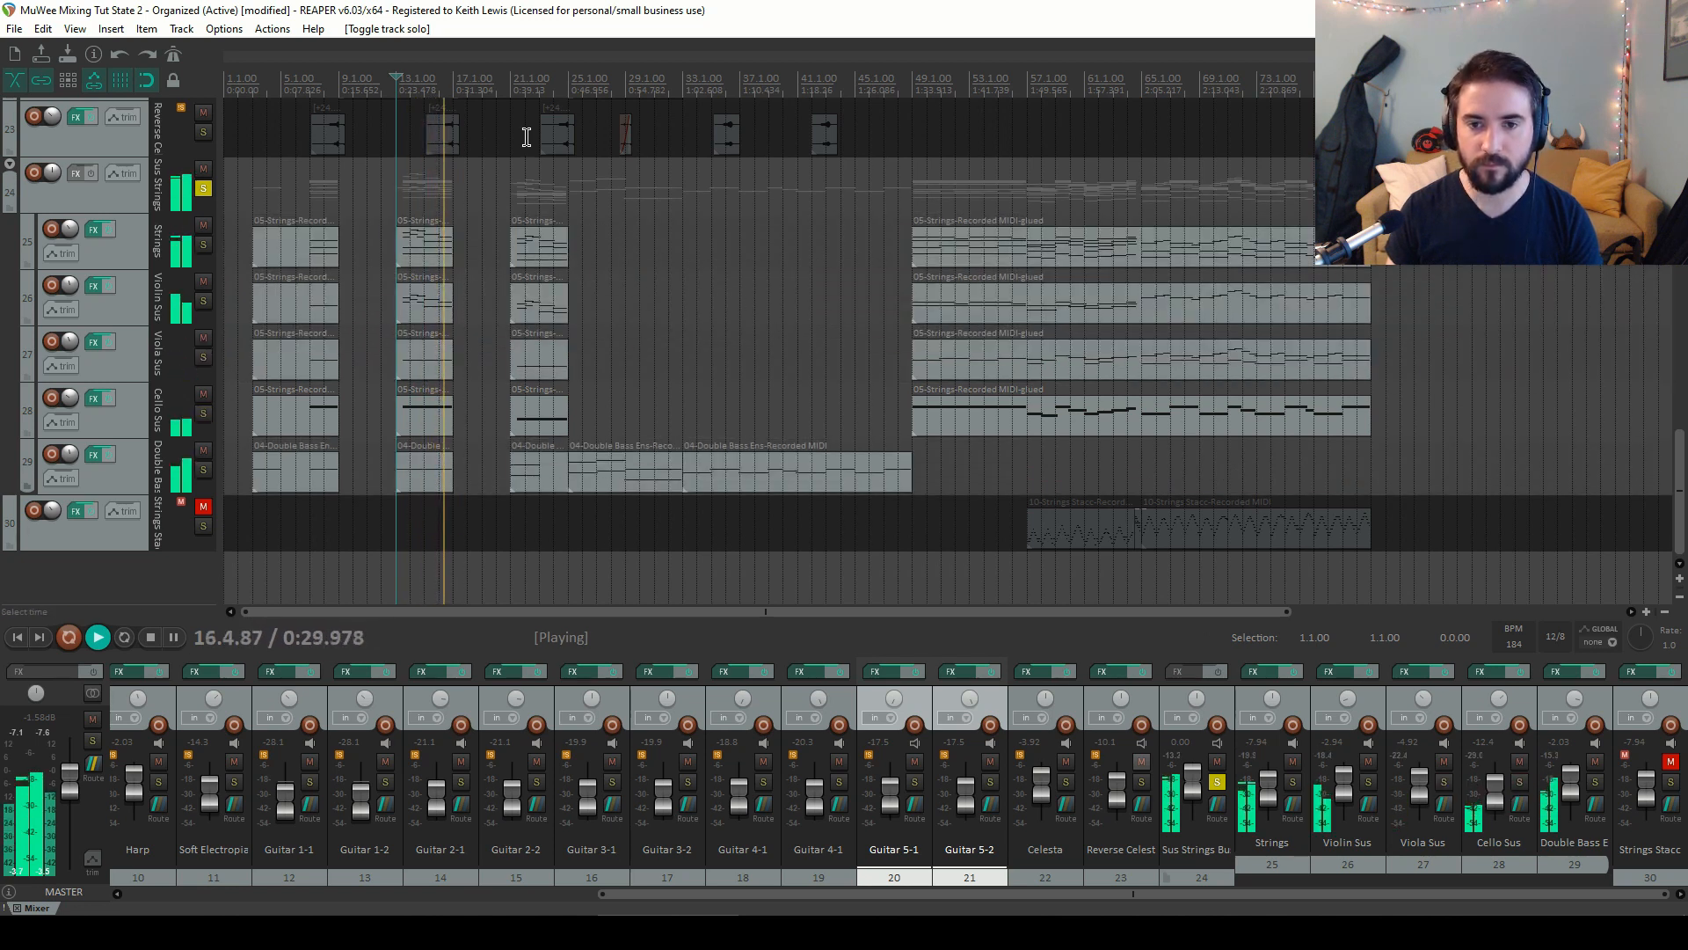
Audition the strings from bar 49
key("space")
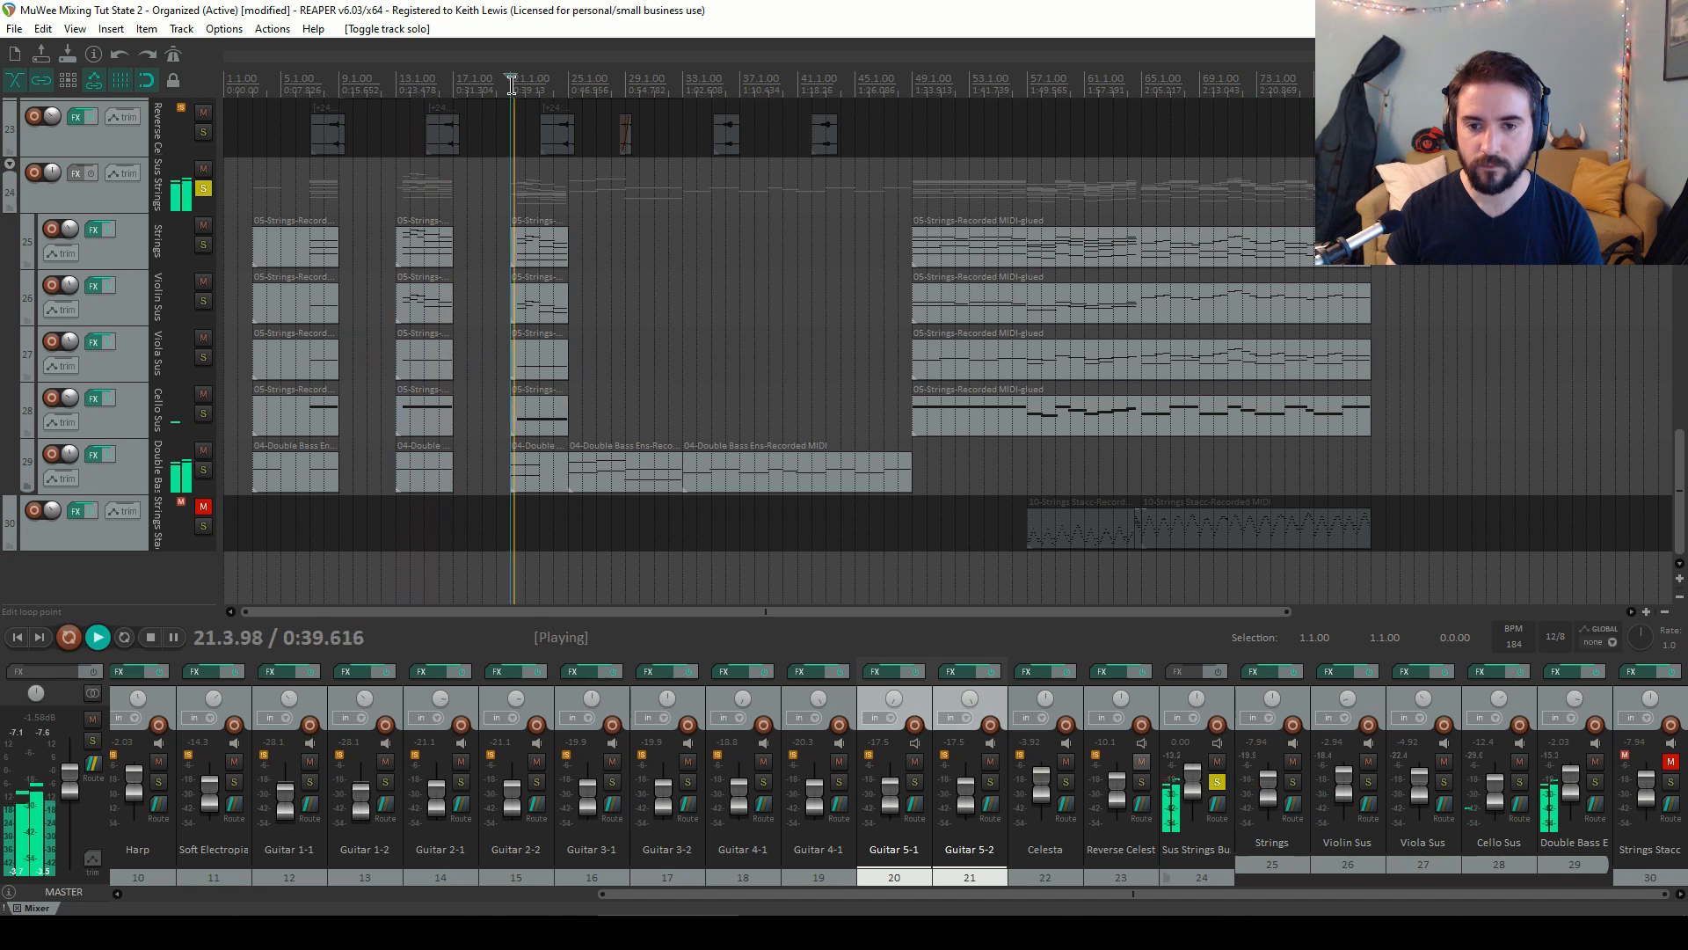
key("space")
left_click(912, 79)
key("space")
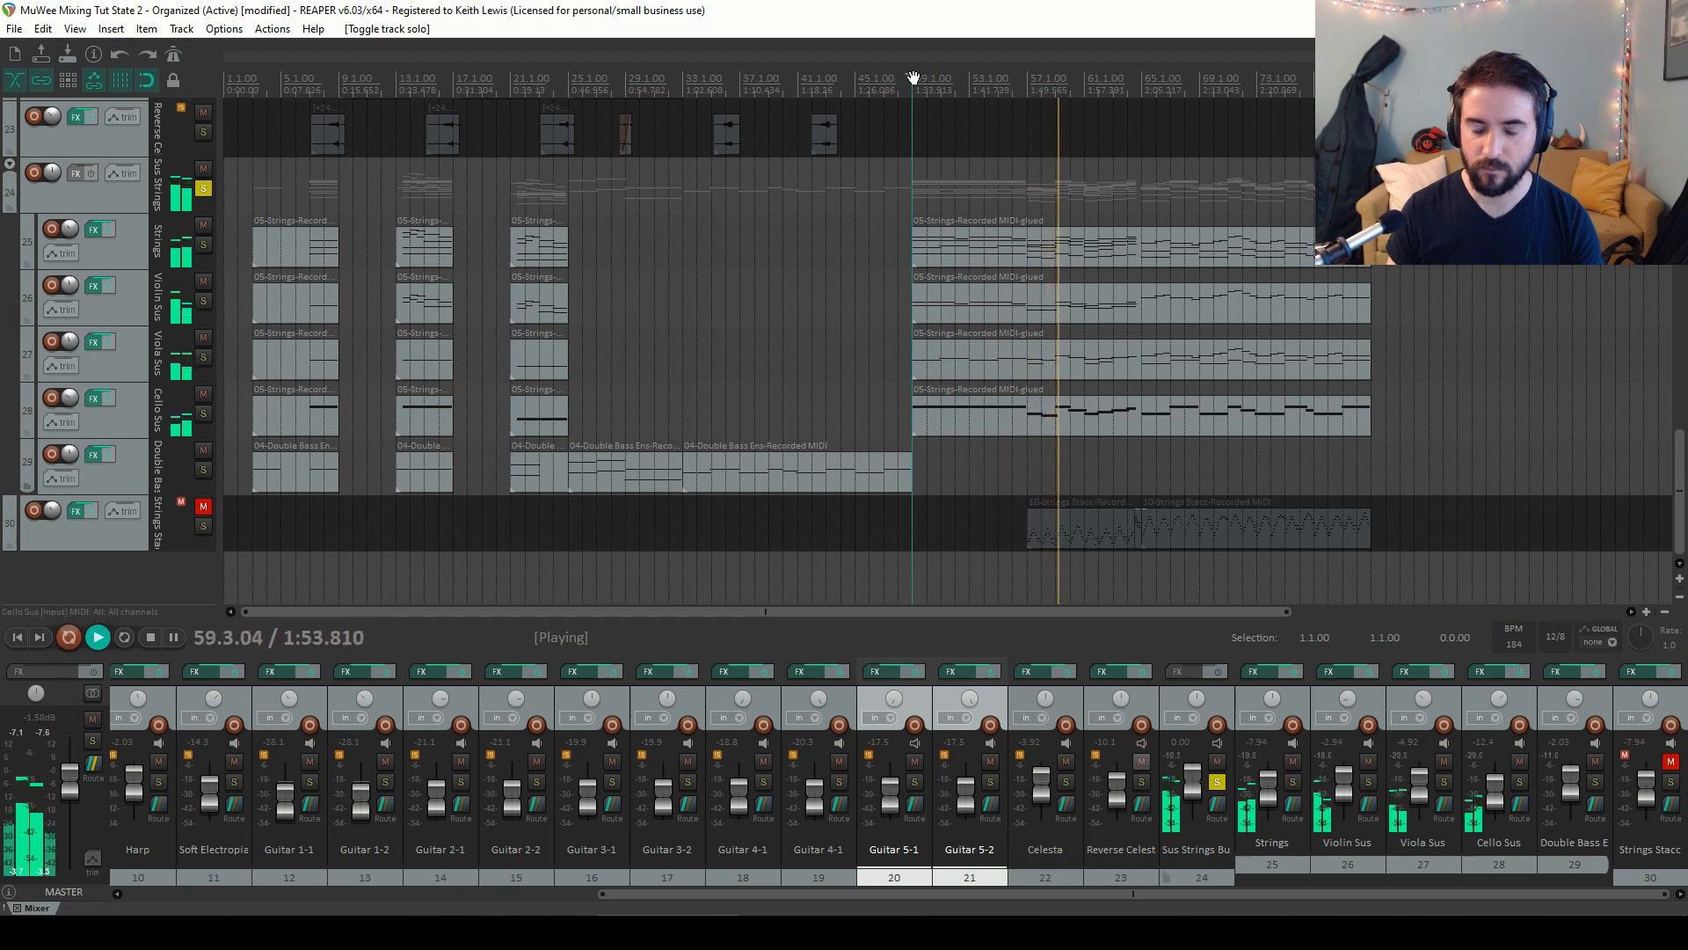
key("space")
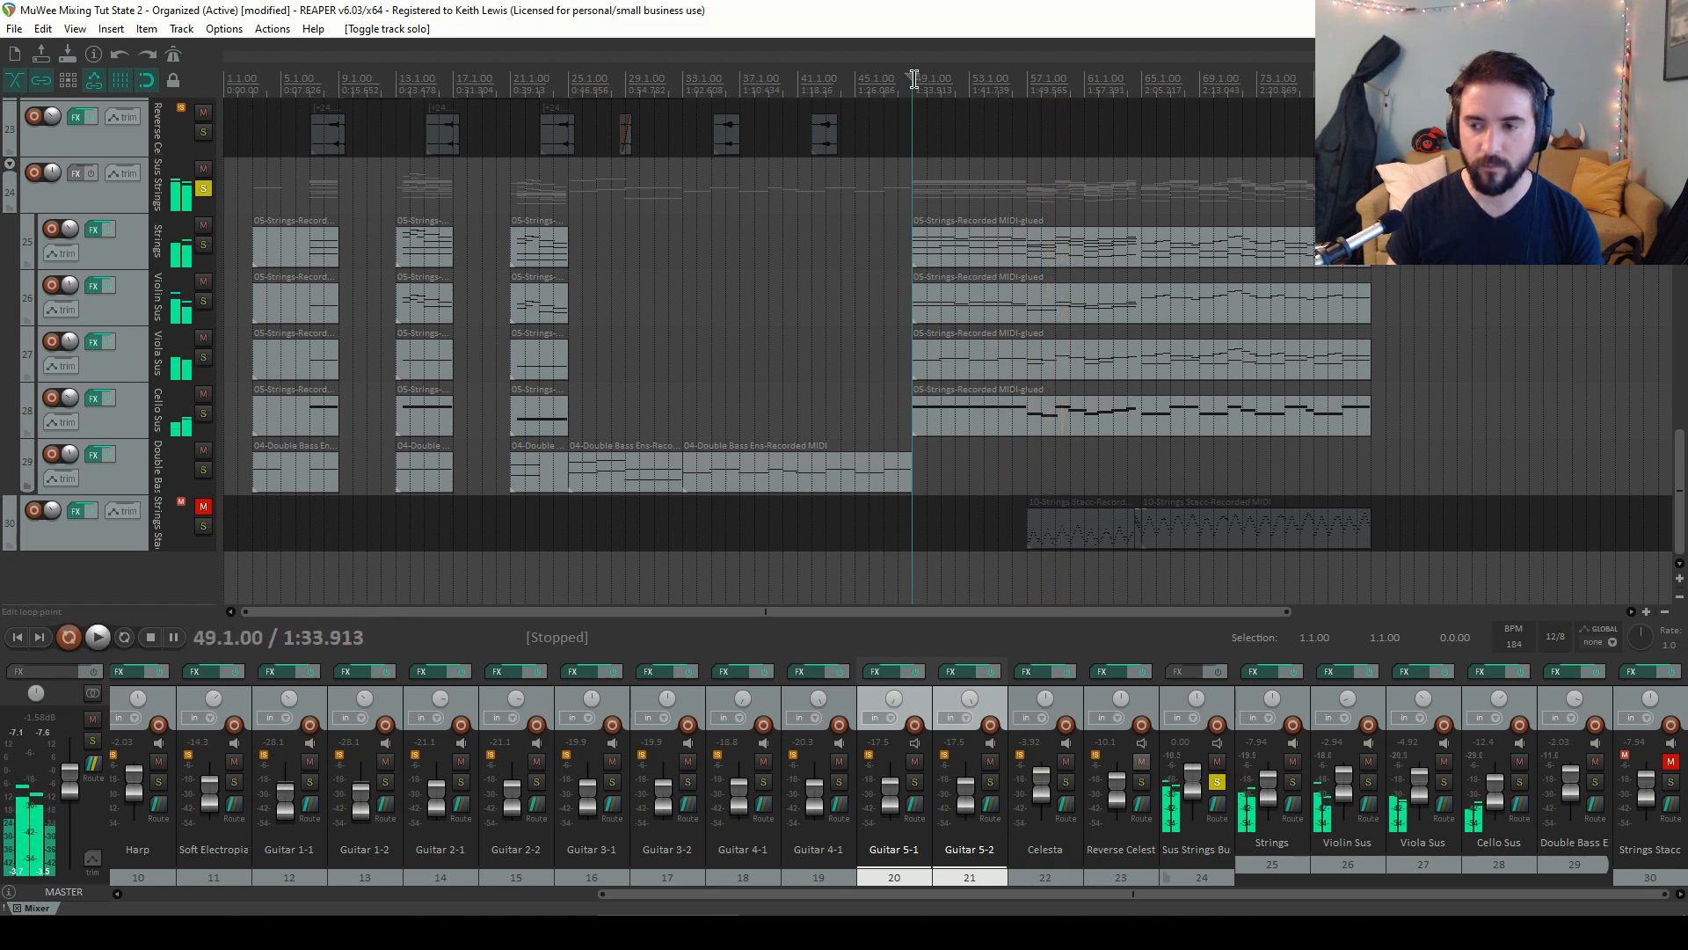
Audition the strings from bar 67 and from bar 13, then select the Violin Sus track
left_click(1163, 91)
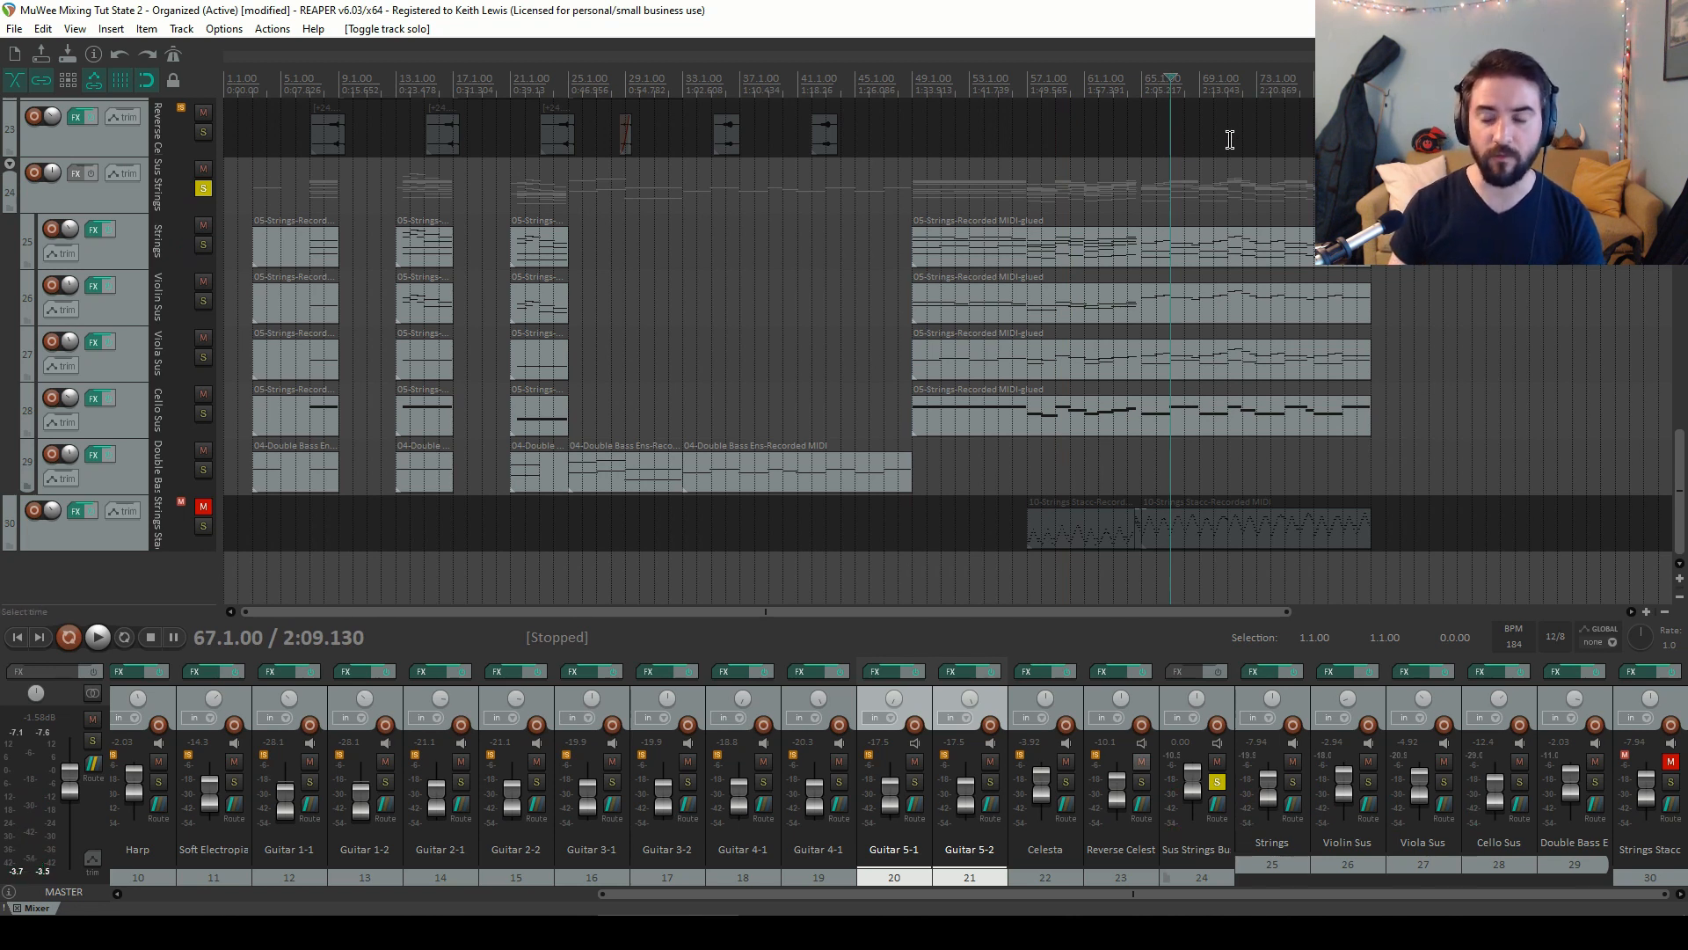
key("space")
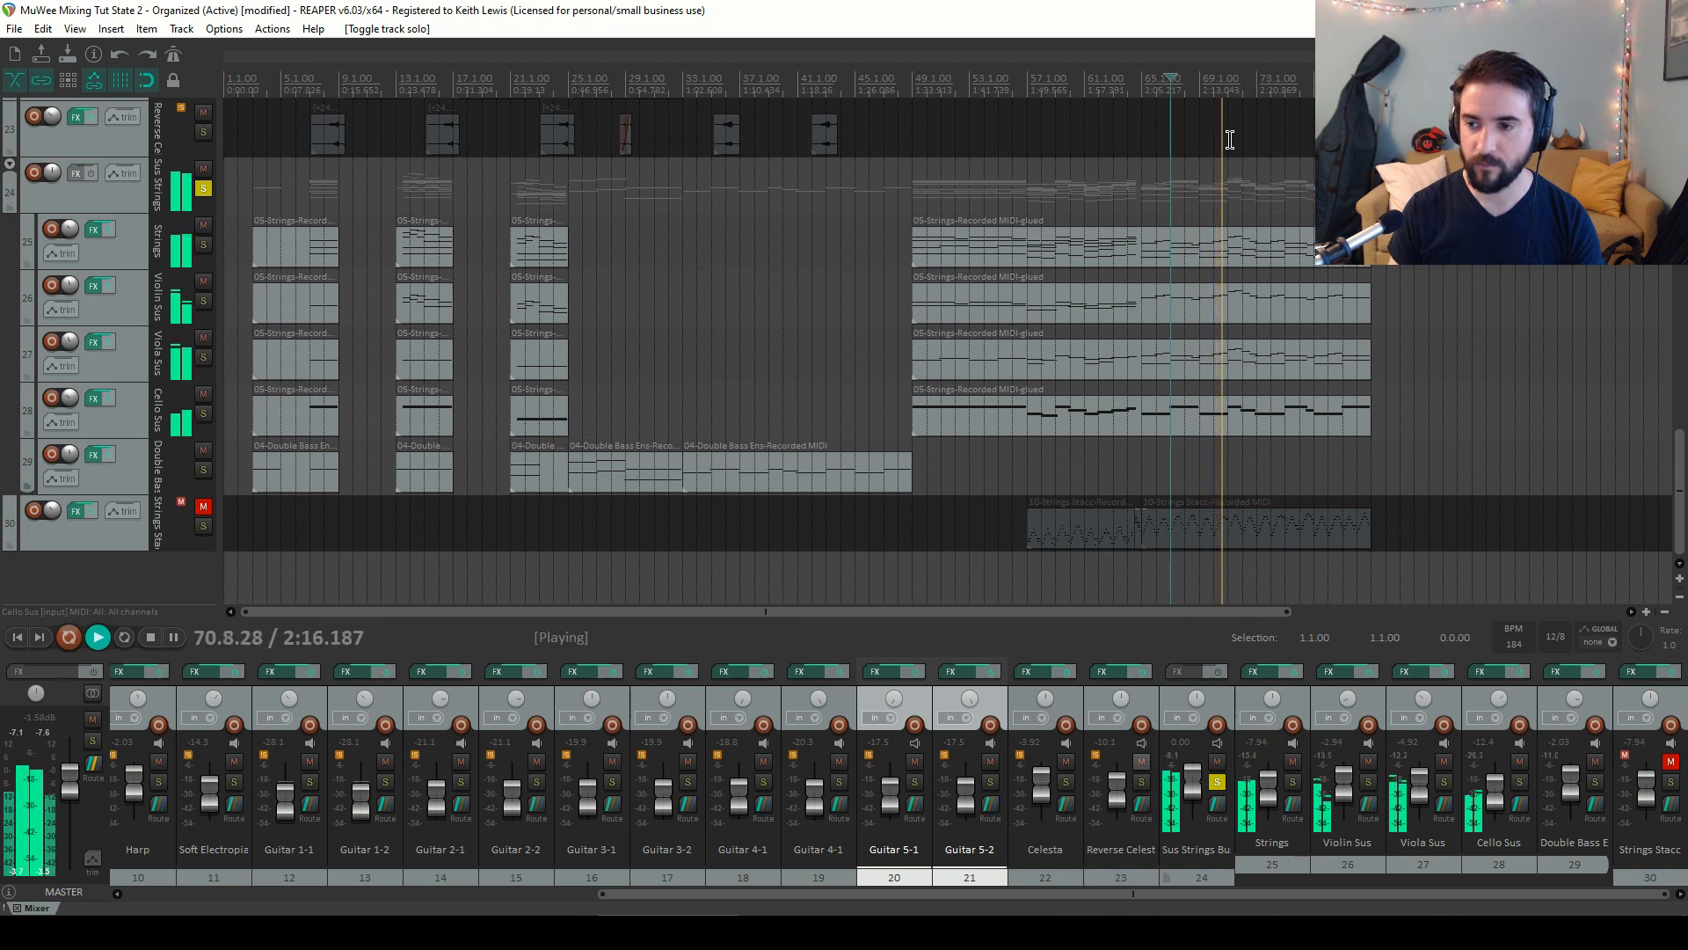
key("space")
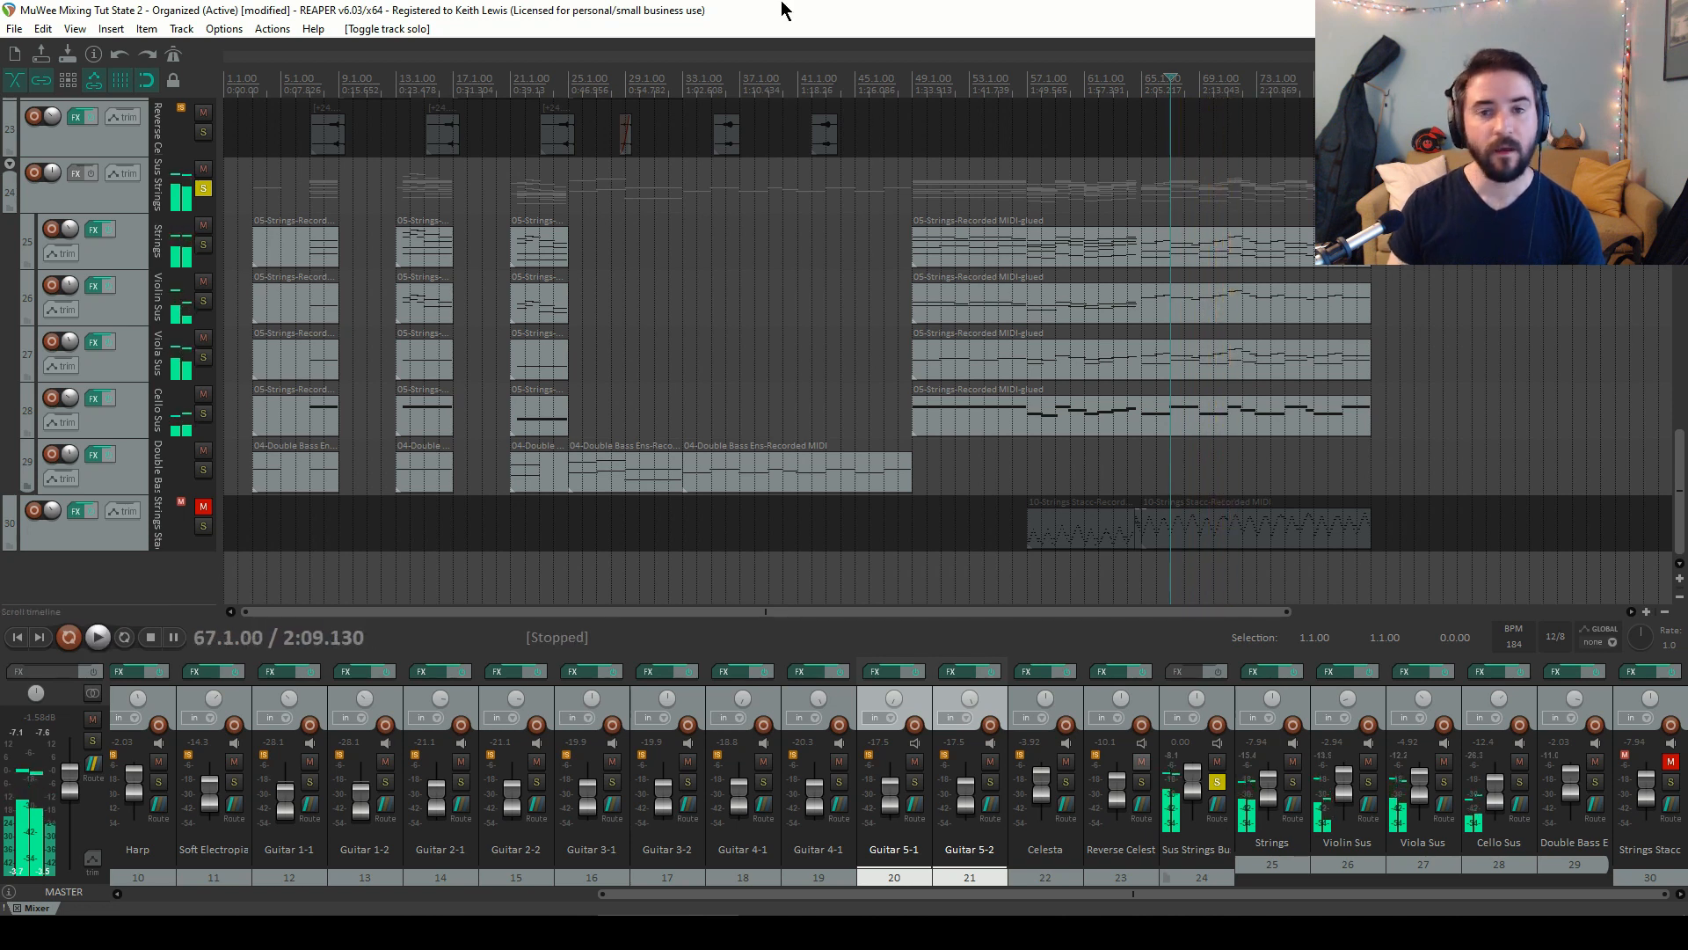
left_click(415, 81)
key("space")
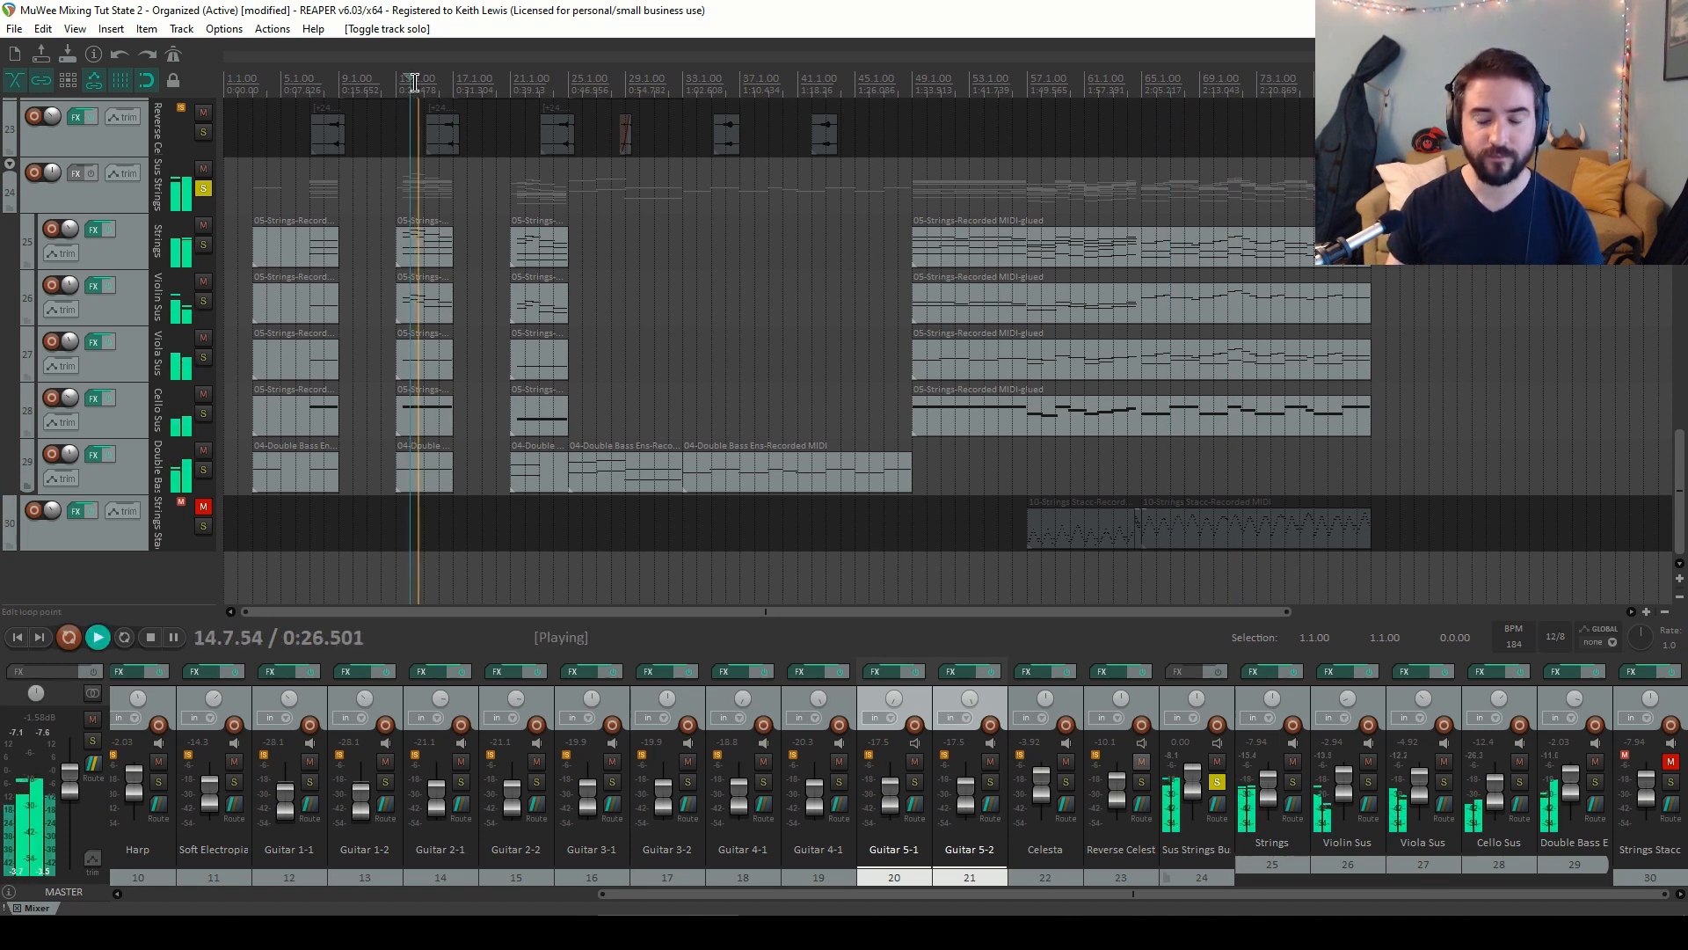
key("space")
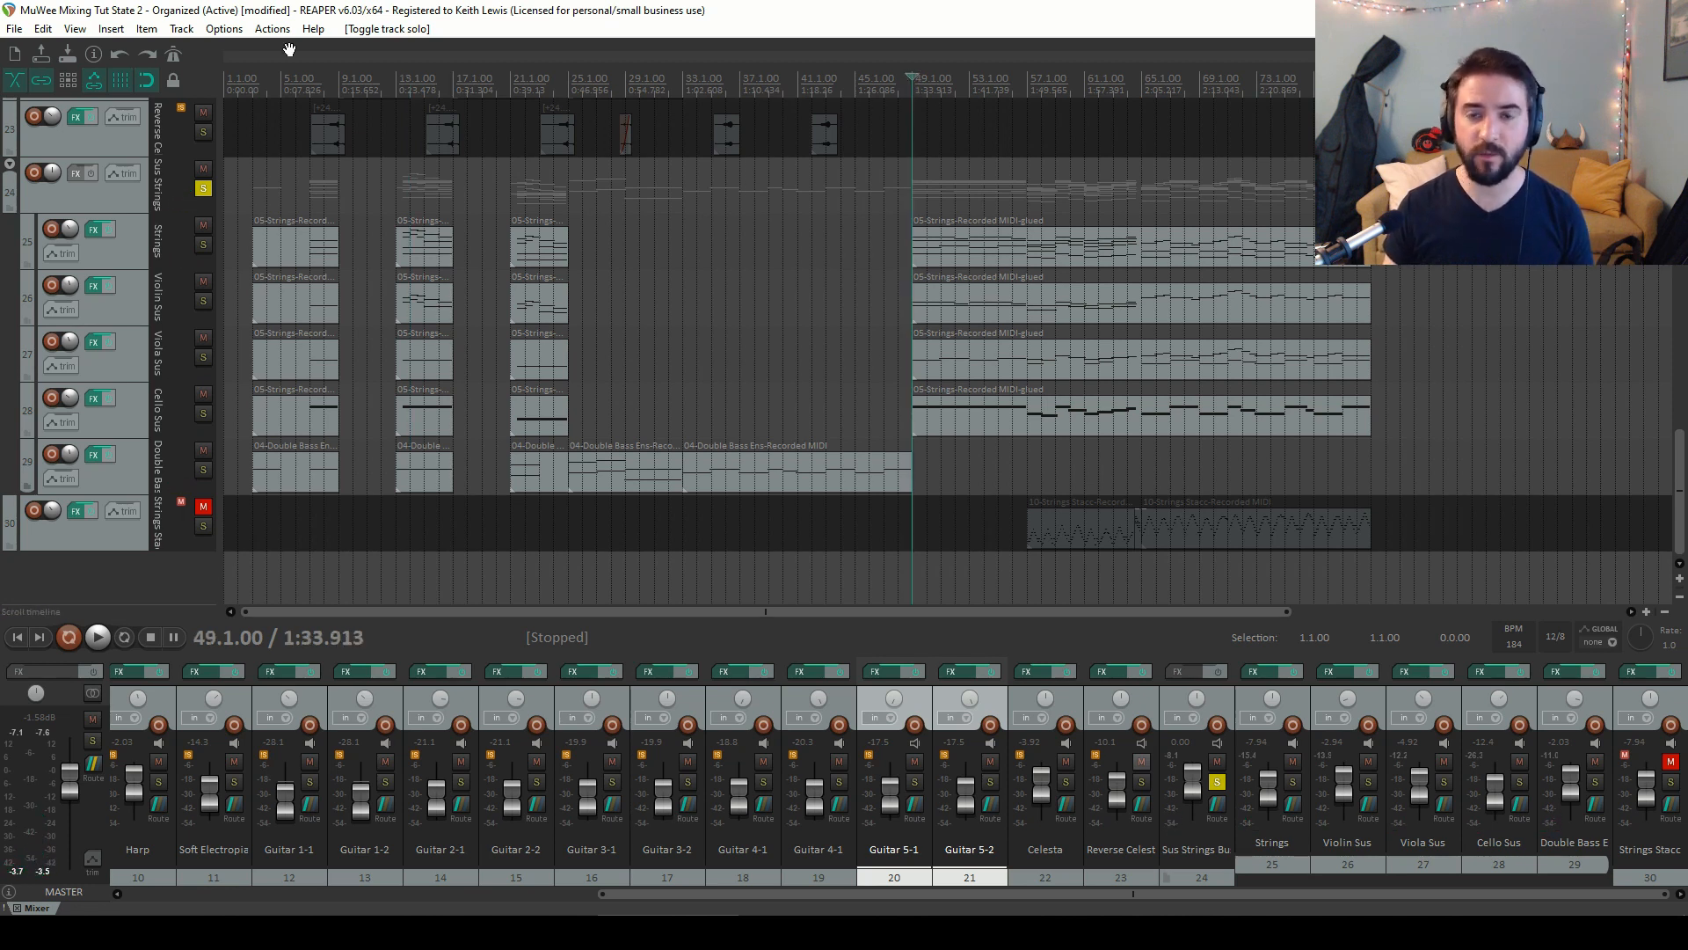
left_click(136, 308)
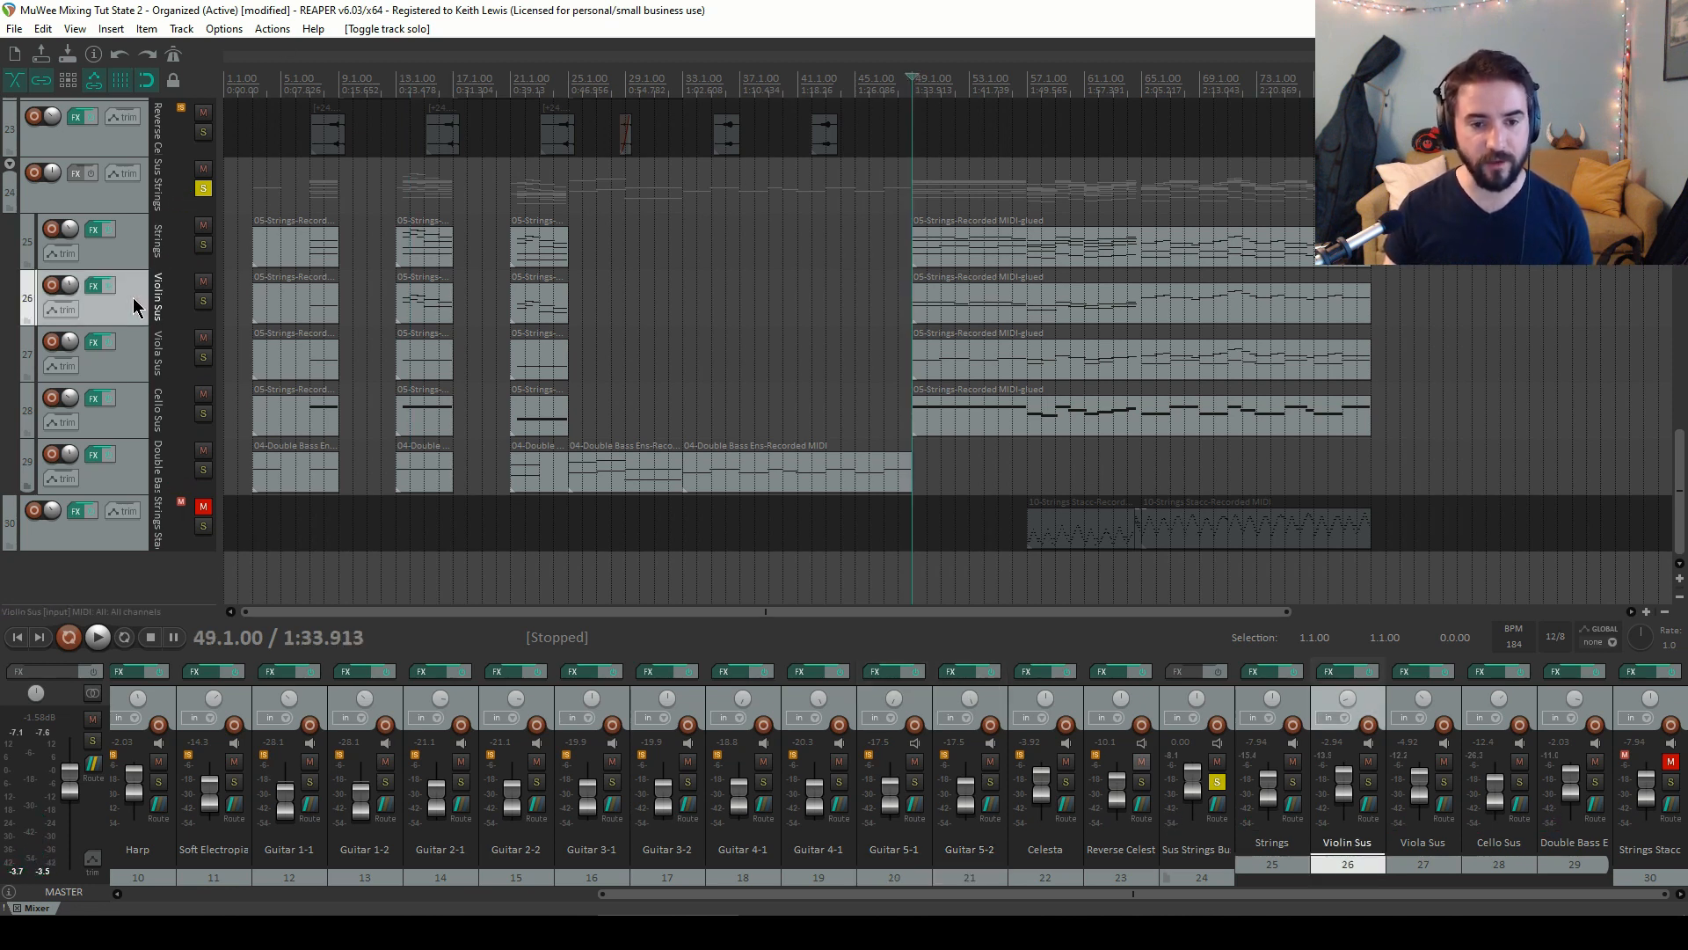
Show the Violin Sus volume envelope, add a point at bar 49, and raise the envelope after it to about +0.20 dB
key("v")
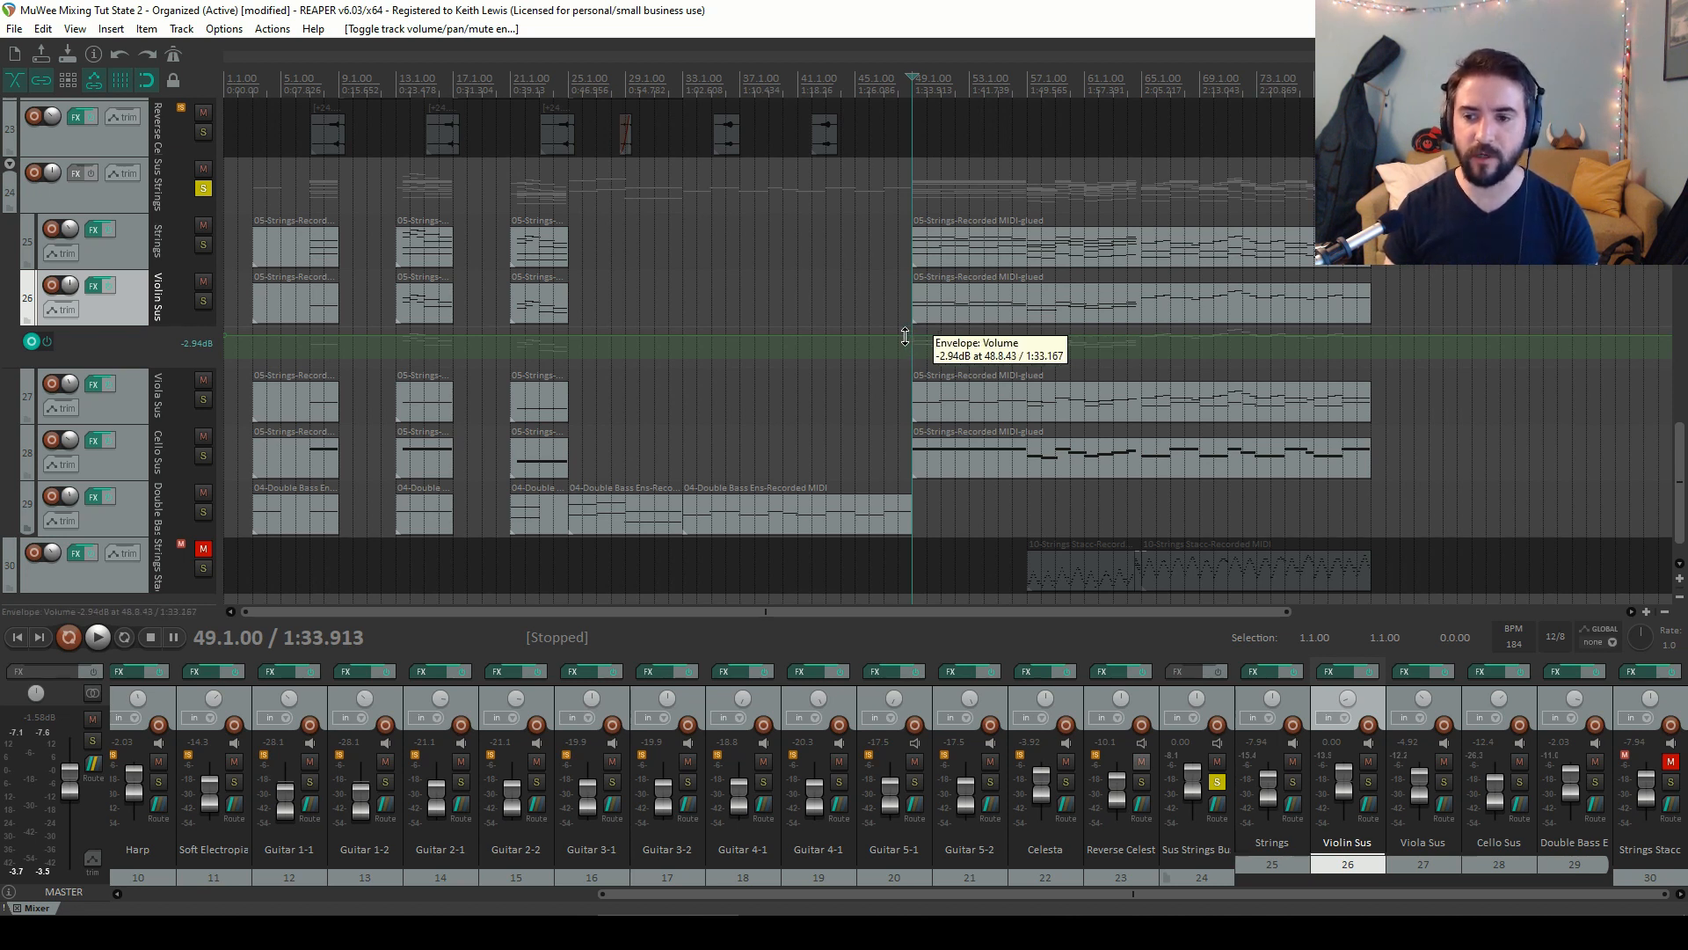
left_click(899, 334)
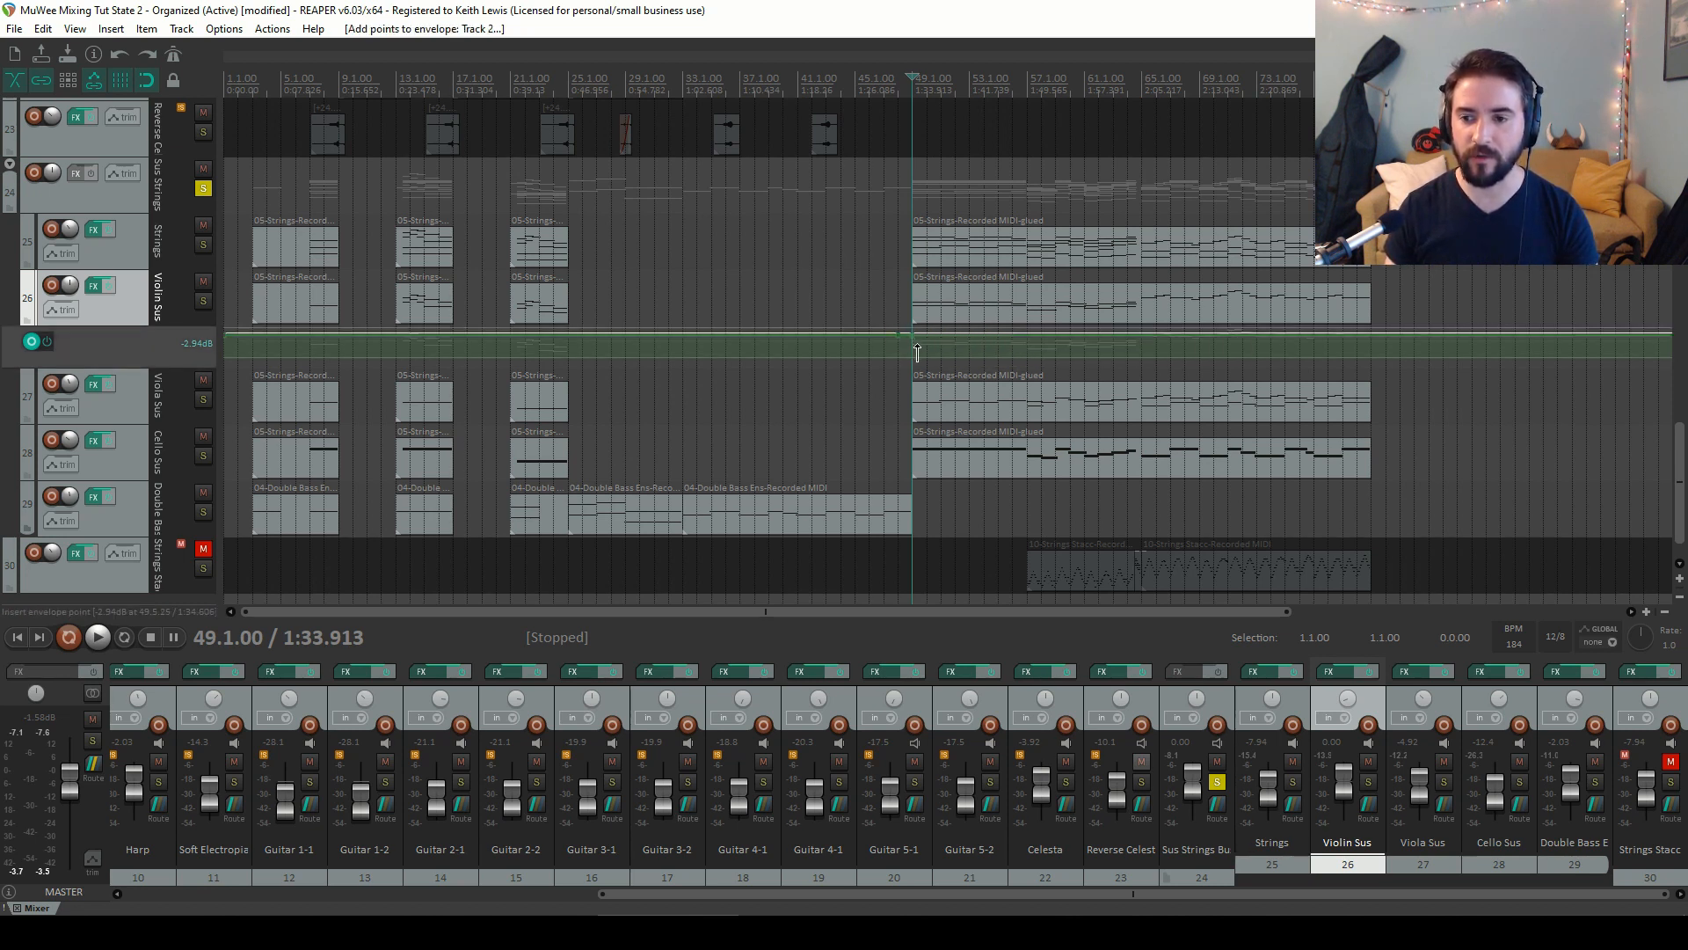
scroll(962, 305, "up", 3)
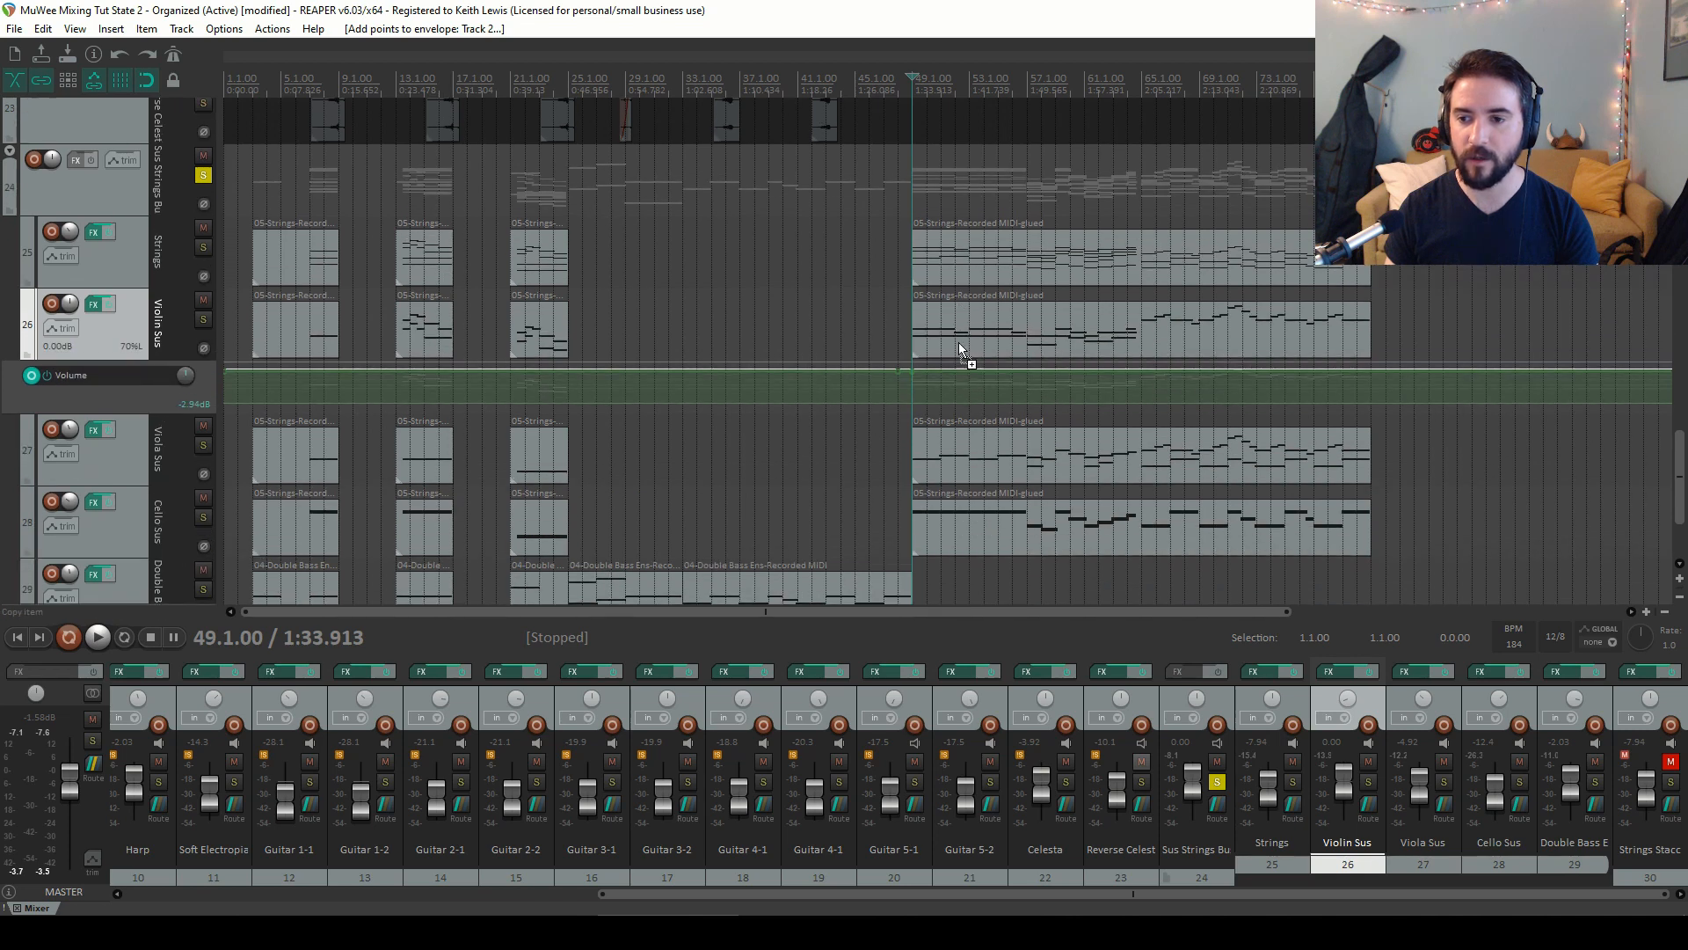
left_click_drag(918, 379, 910, 364)
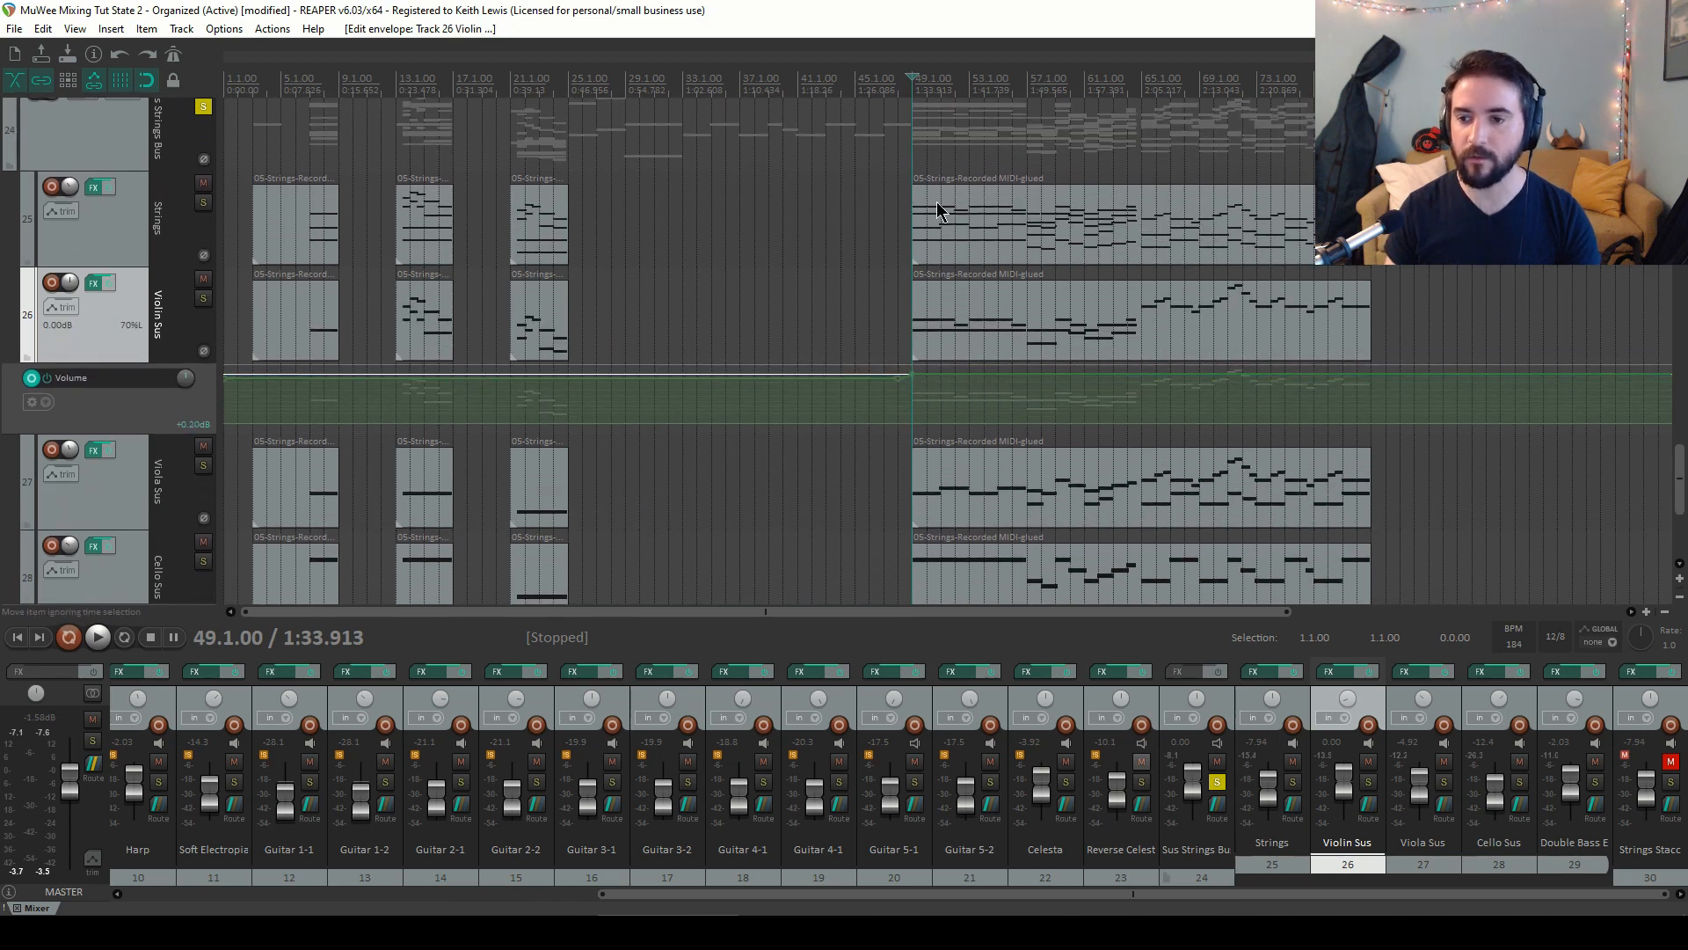
Audition the strings from bar 49 and around bar 66
key("space")
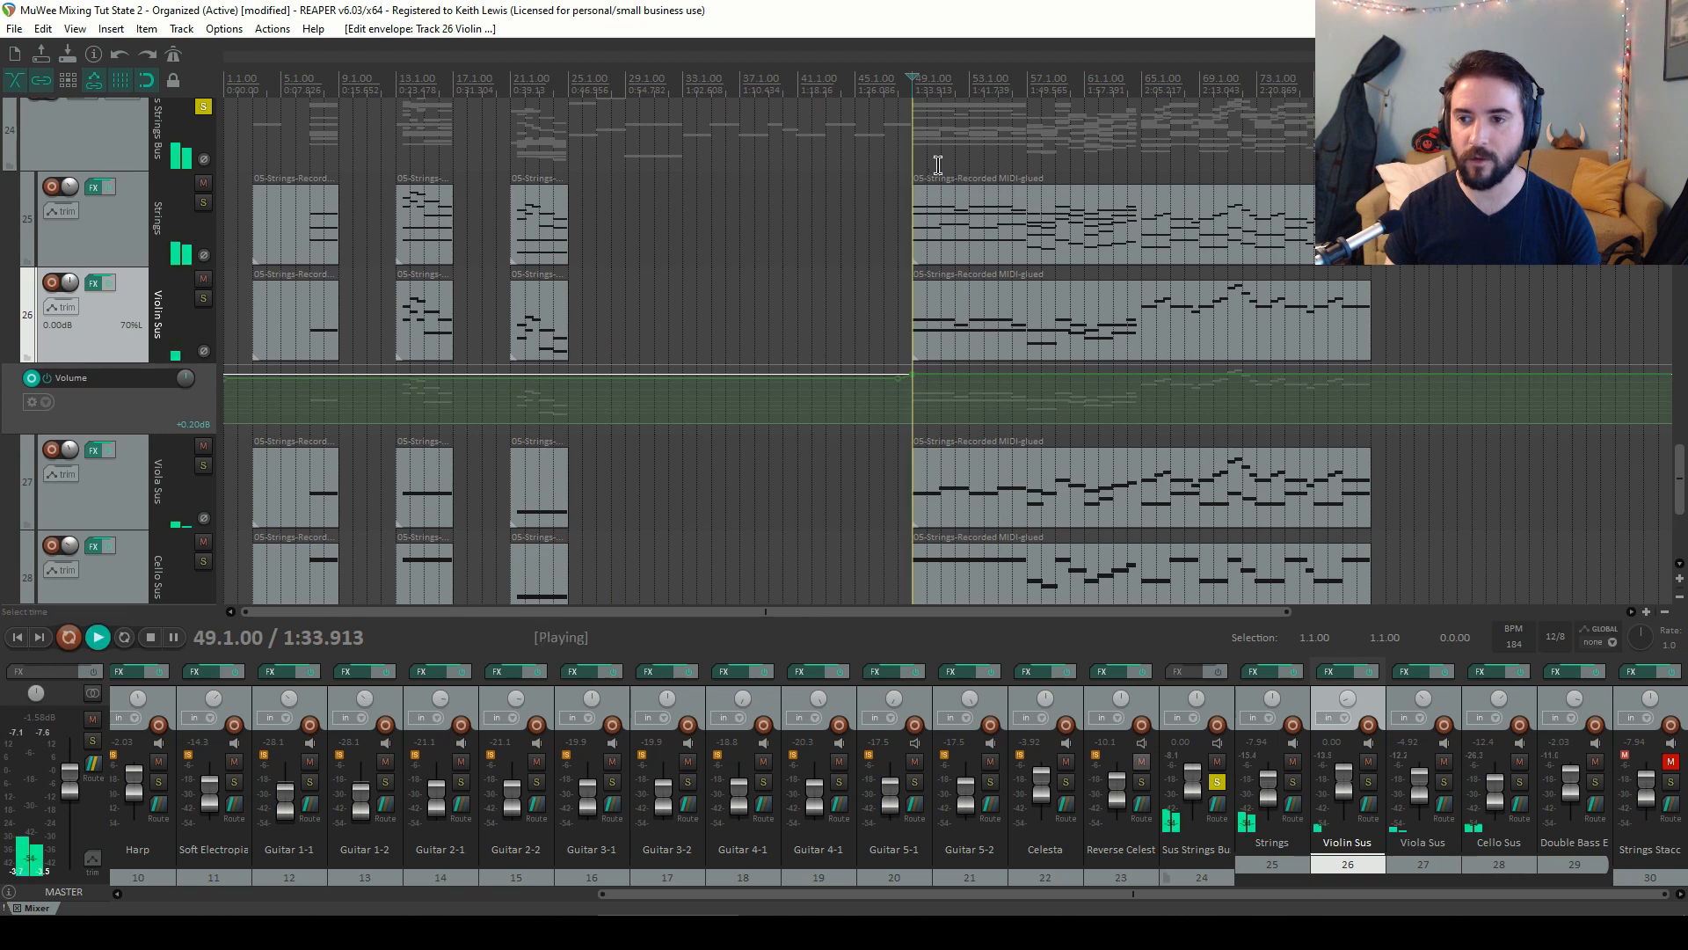
left_click(1148, 89)
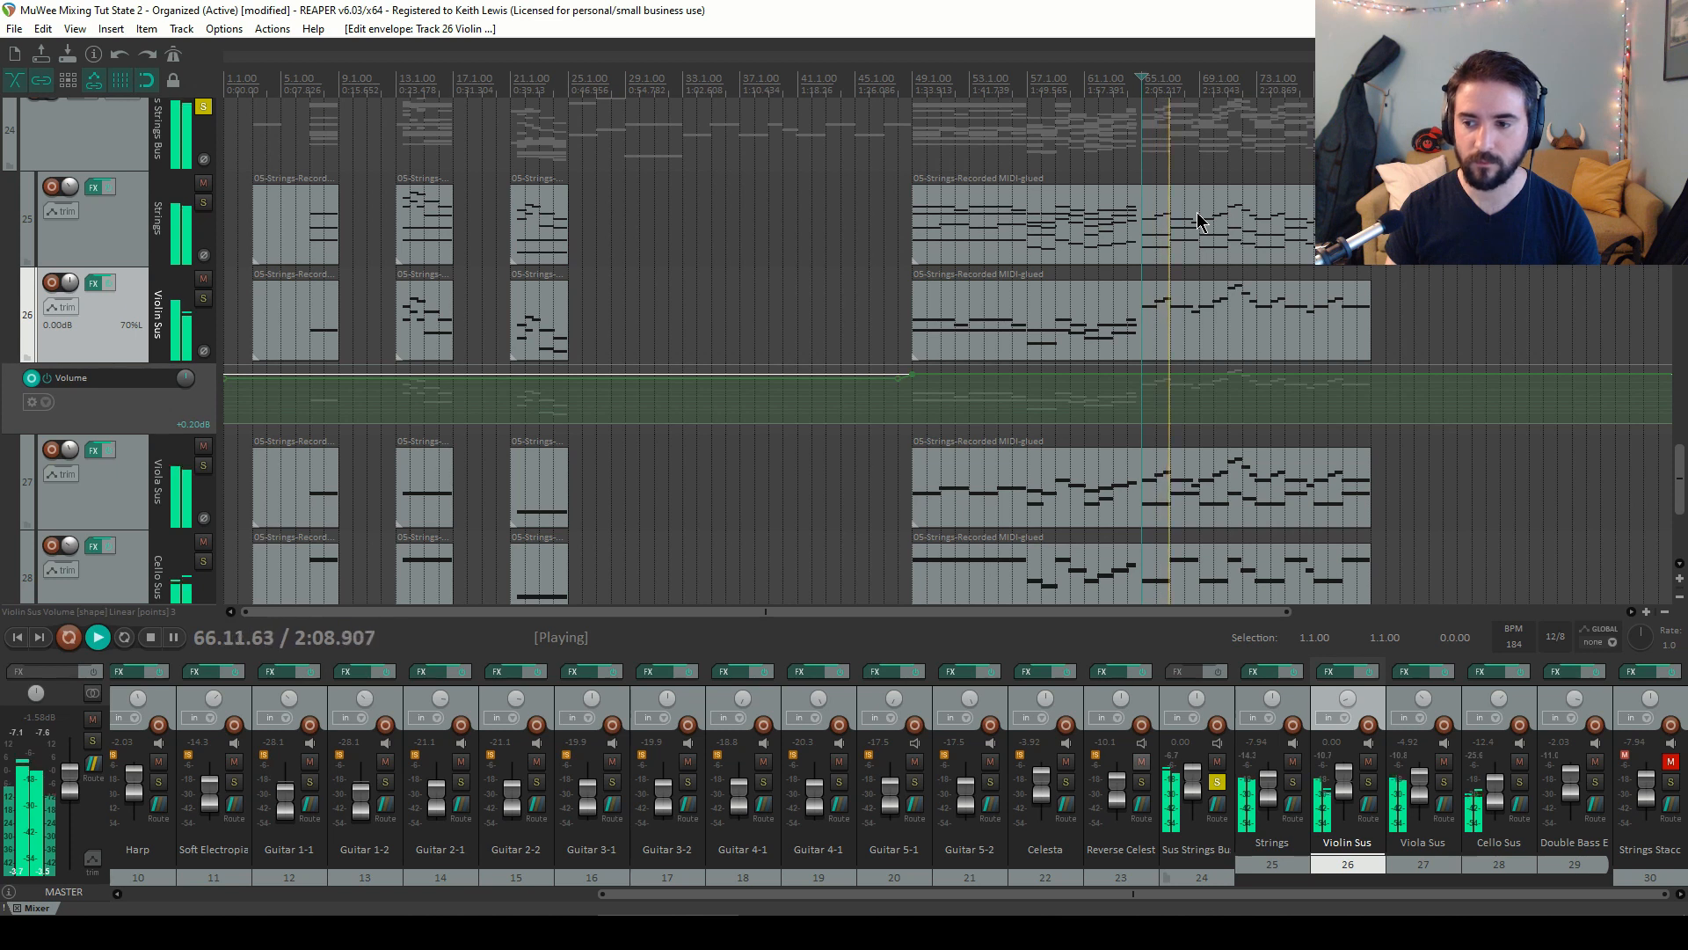
key("space")
Select the Viola Sus track, show its volume envelope, add a point near bar 65, and audition it
left_click(117, 500)
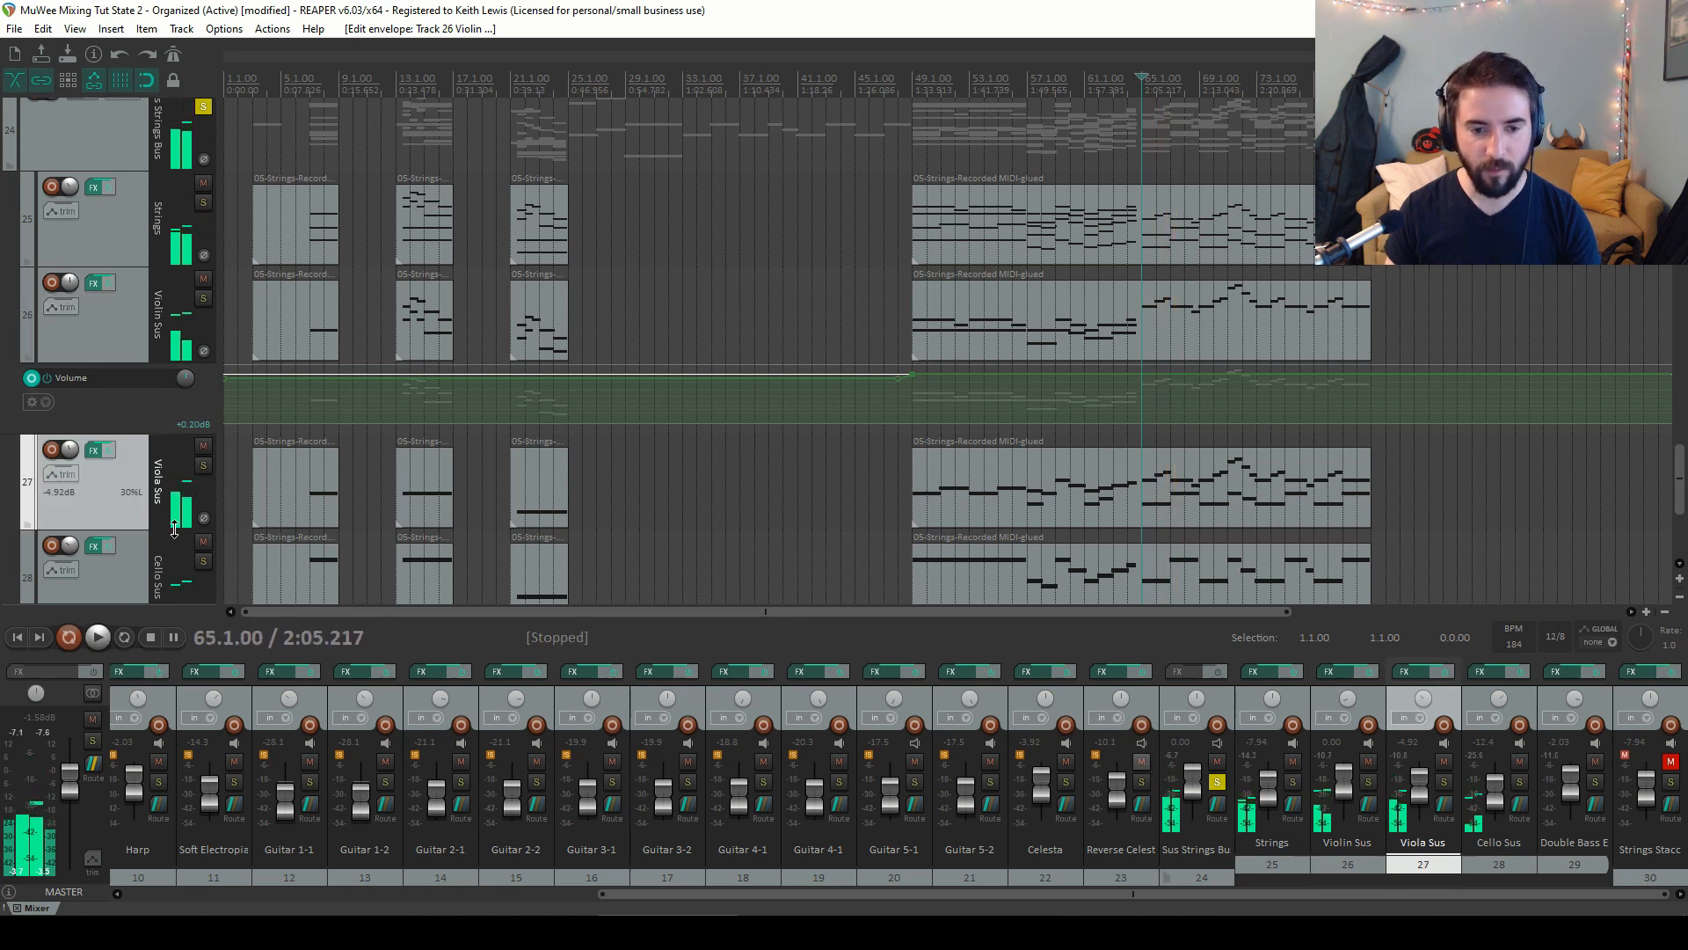
key("v")
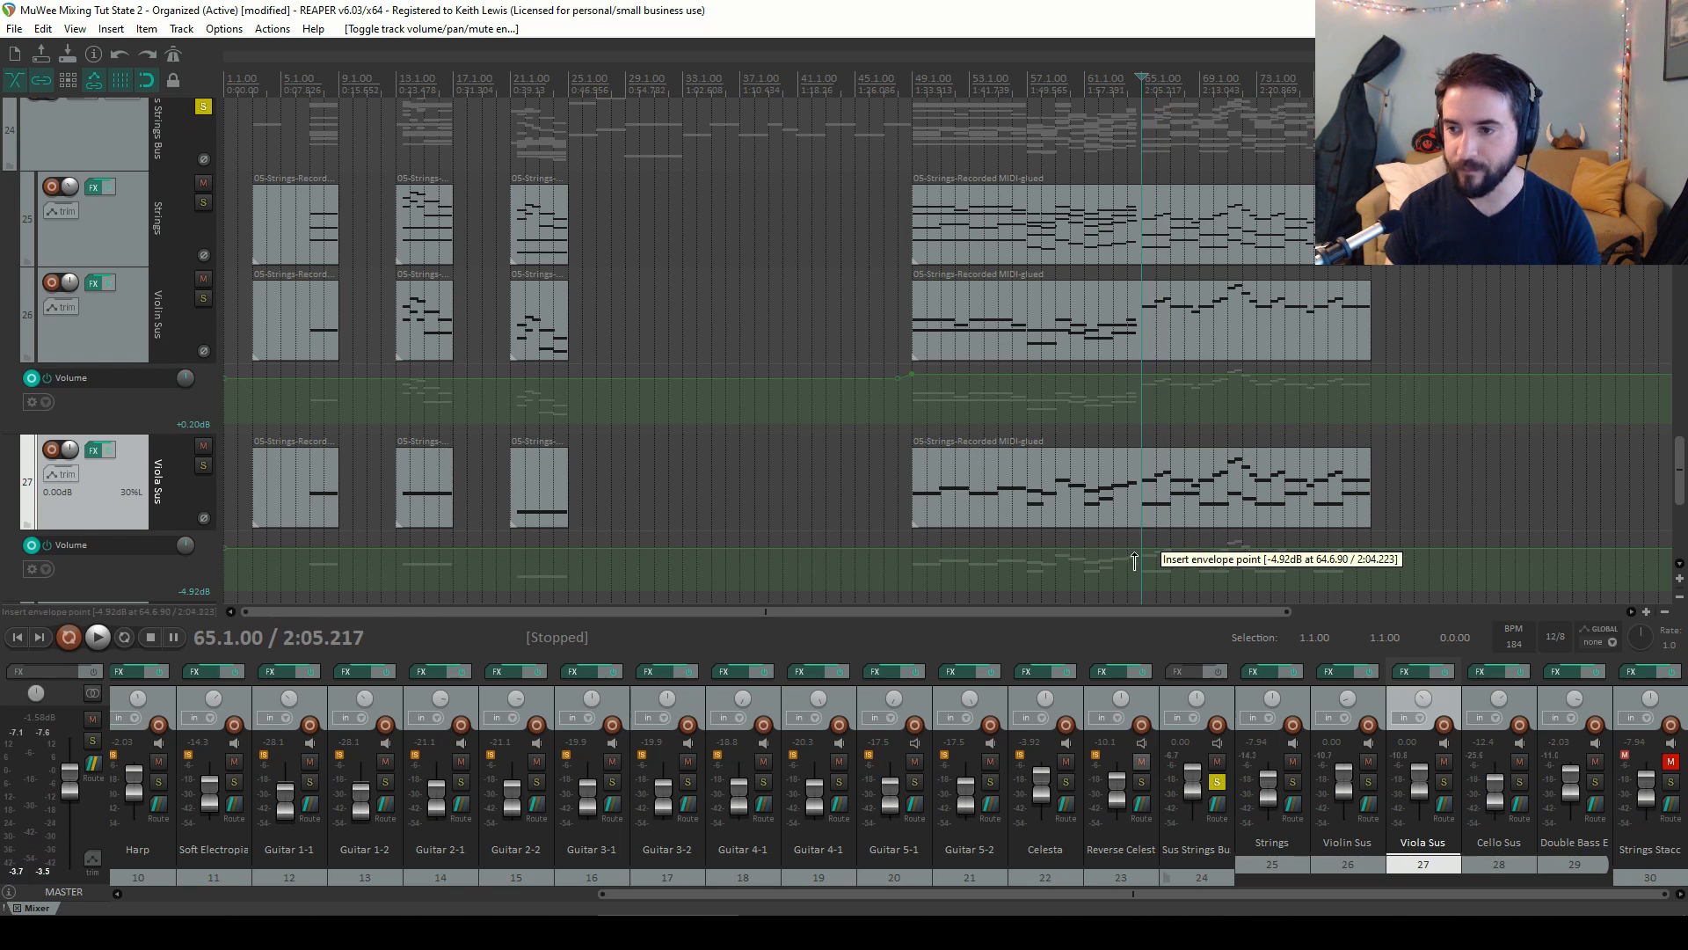
left_click_drag(1148, 561, 1144, 561)
key("space")
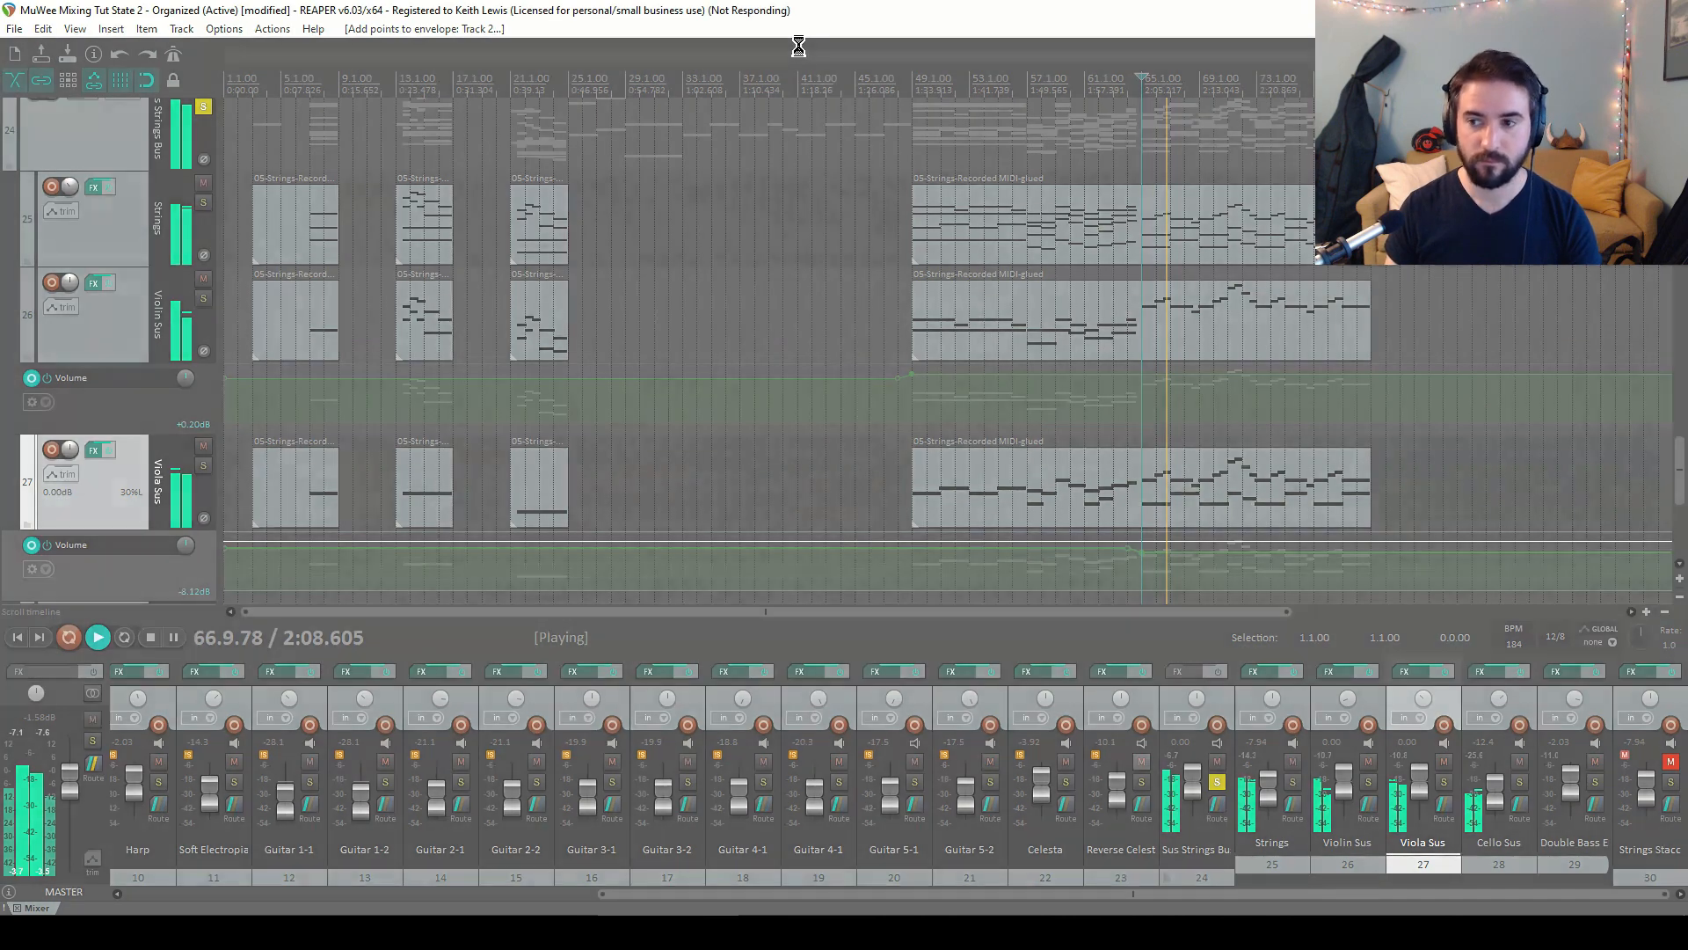
key("space")
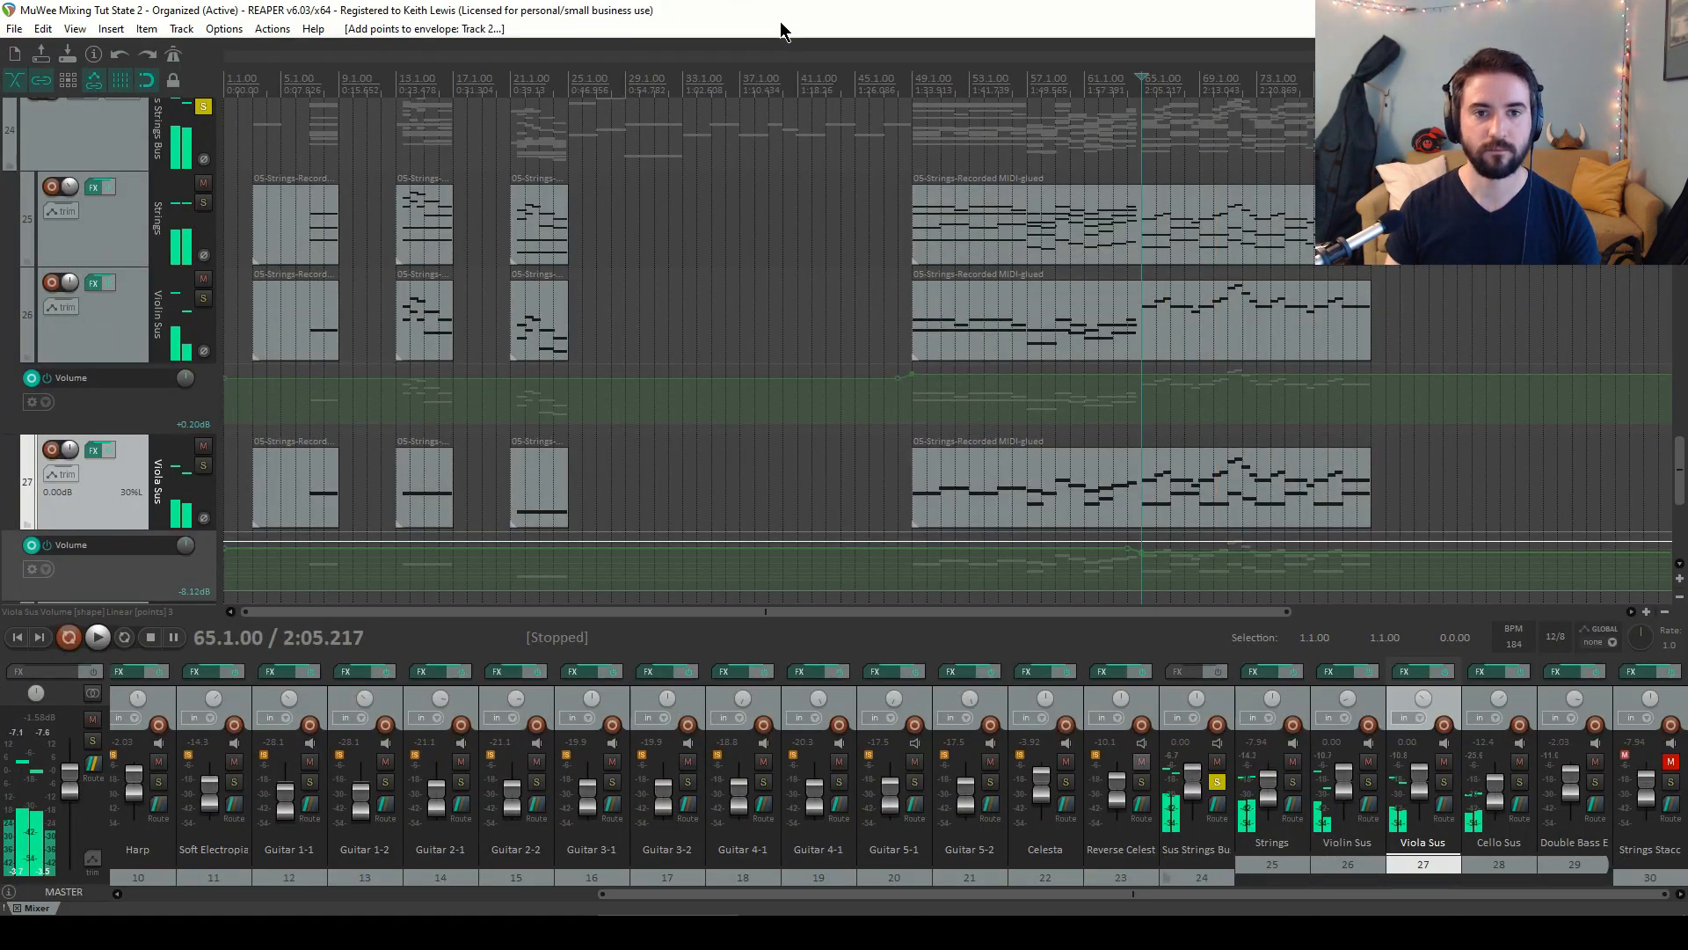
Return to the start, zoom out the arrangement, and audition the strings from bar 49
key("Home")
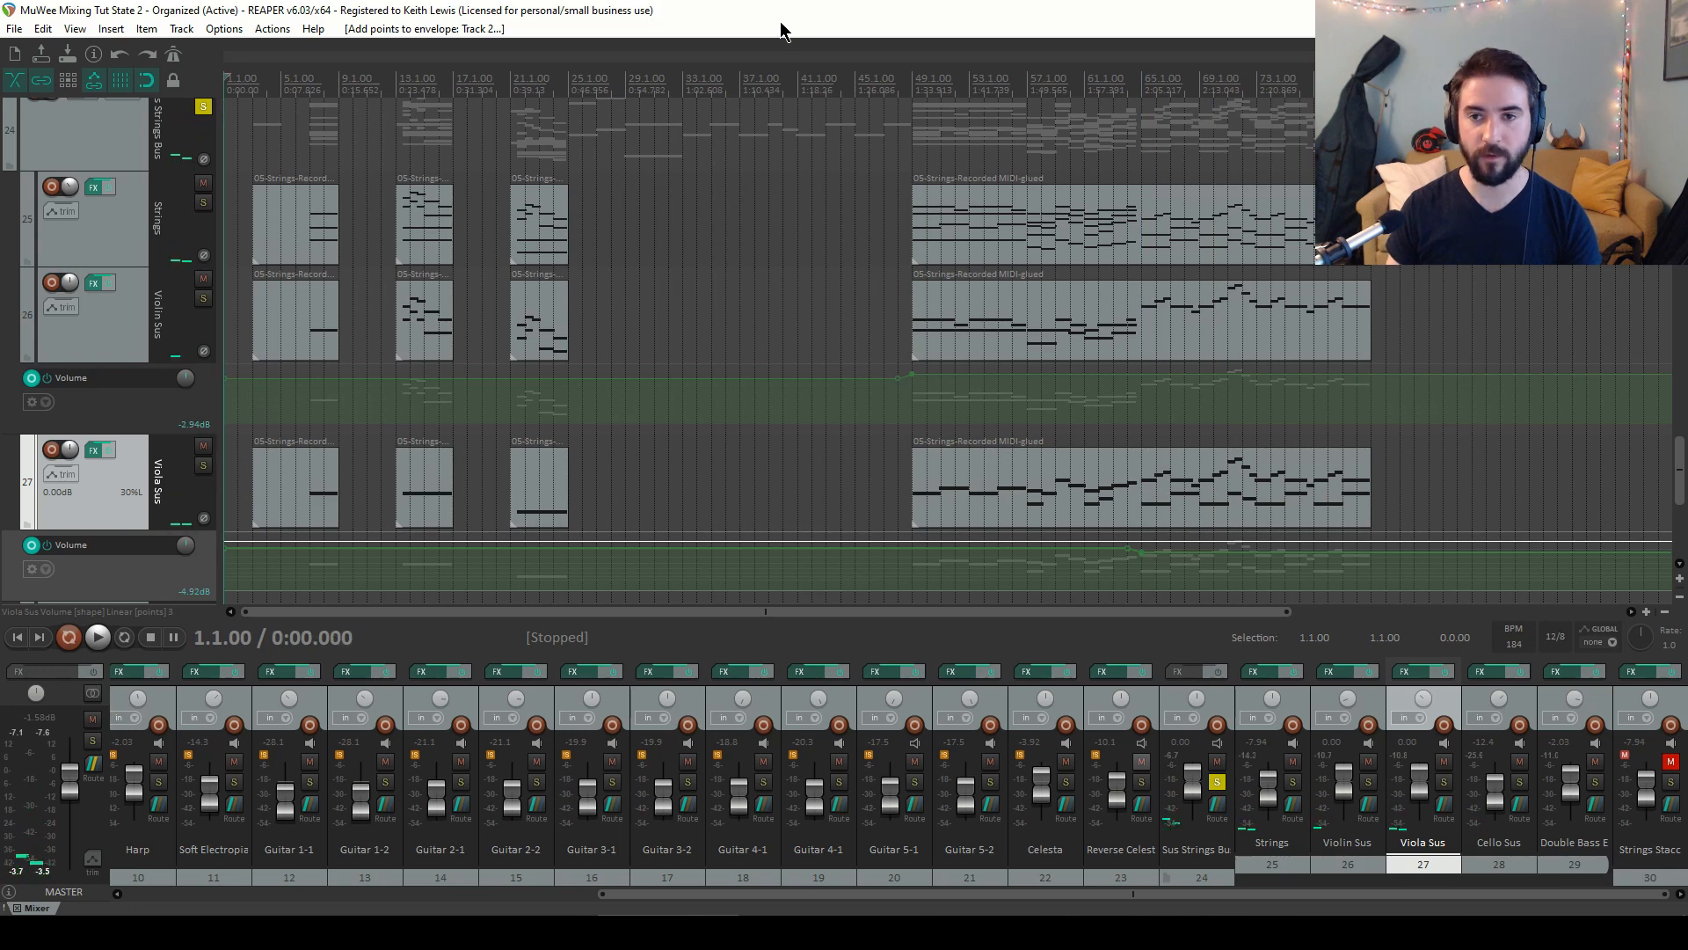
scroll(764, 150, "down", 2)
scroll(776, 316, "up", 4)
scroll(752, 283, "down", 4)
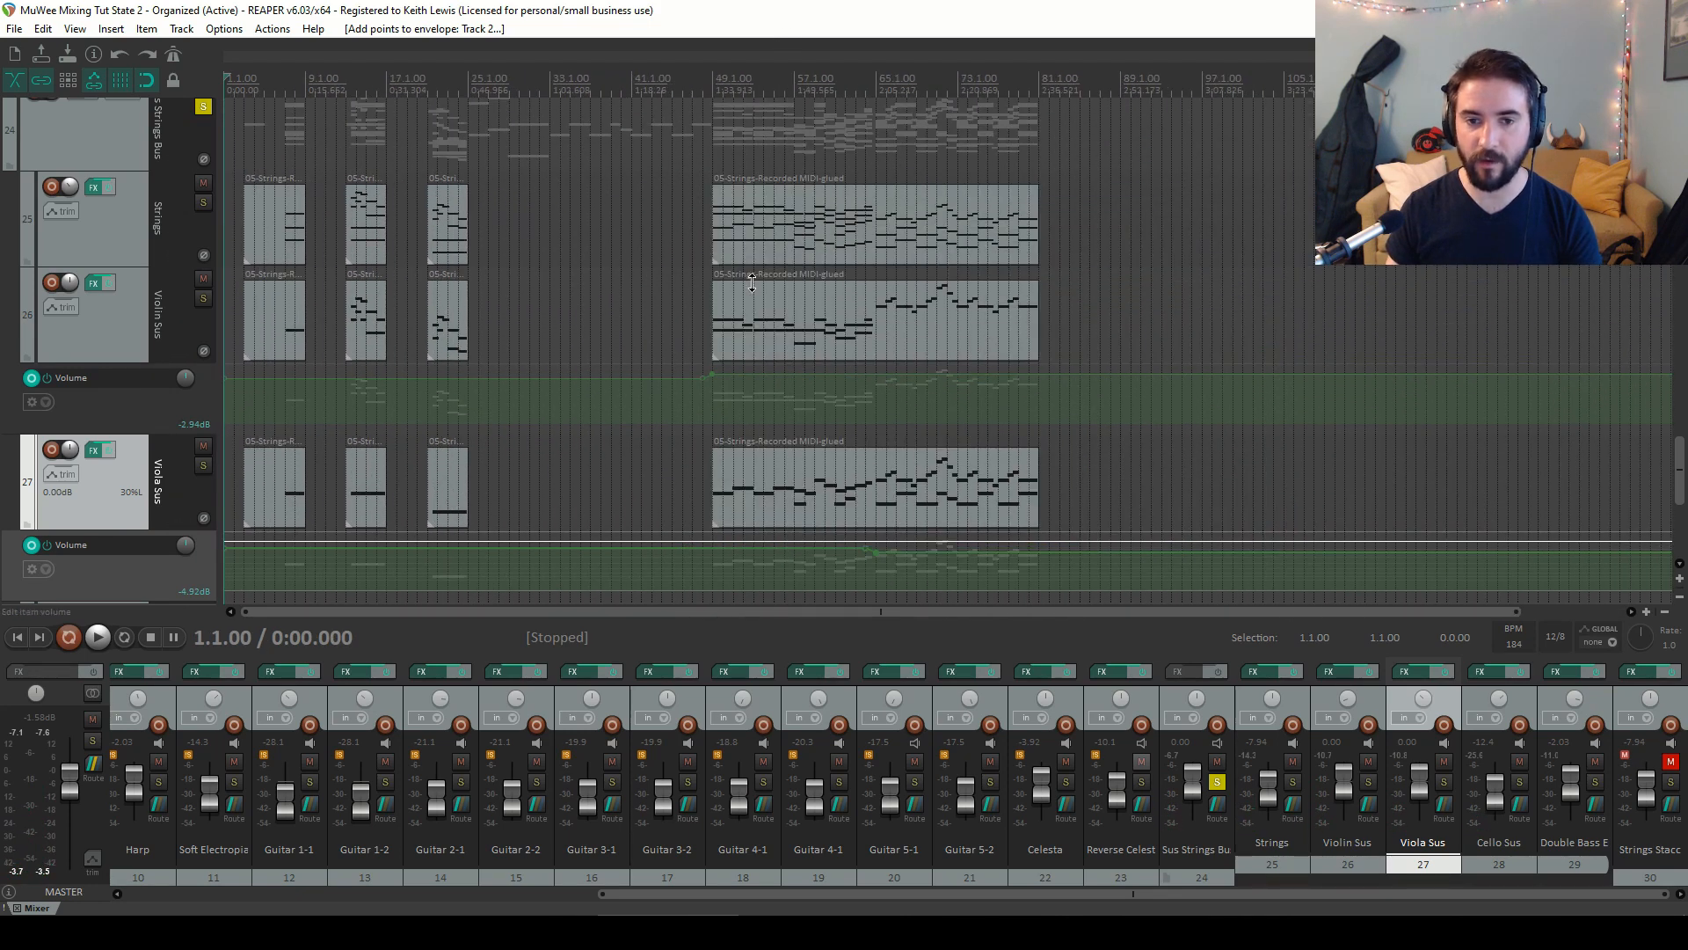
scroll(793, 239, "down", 4)
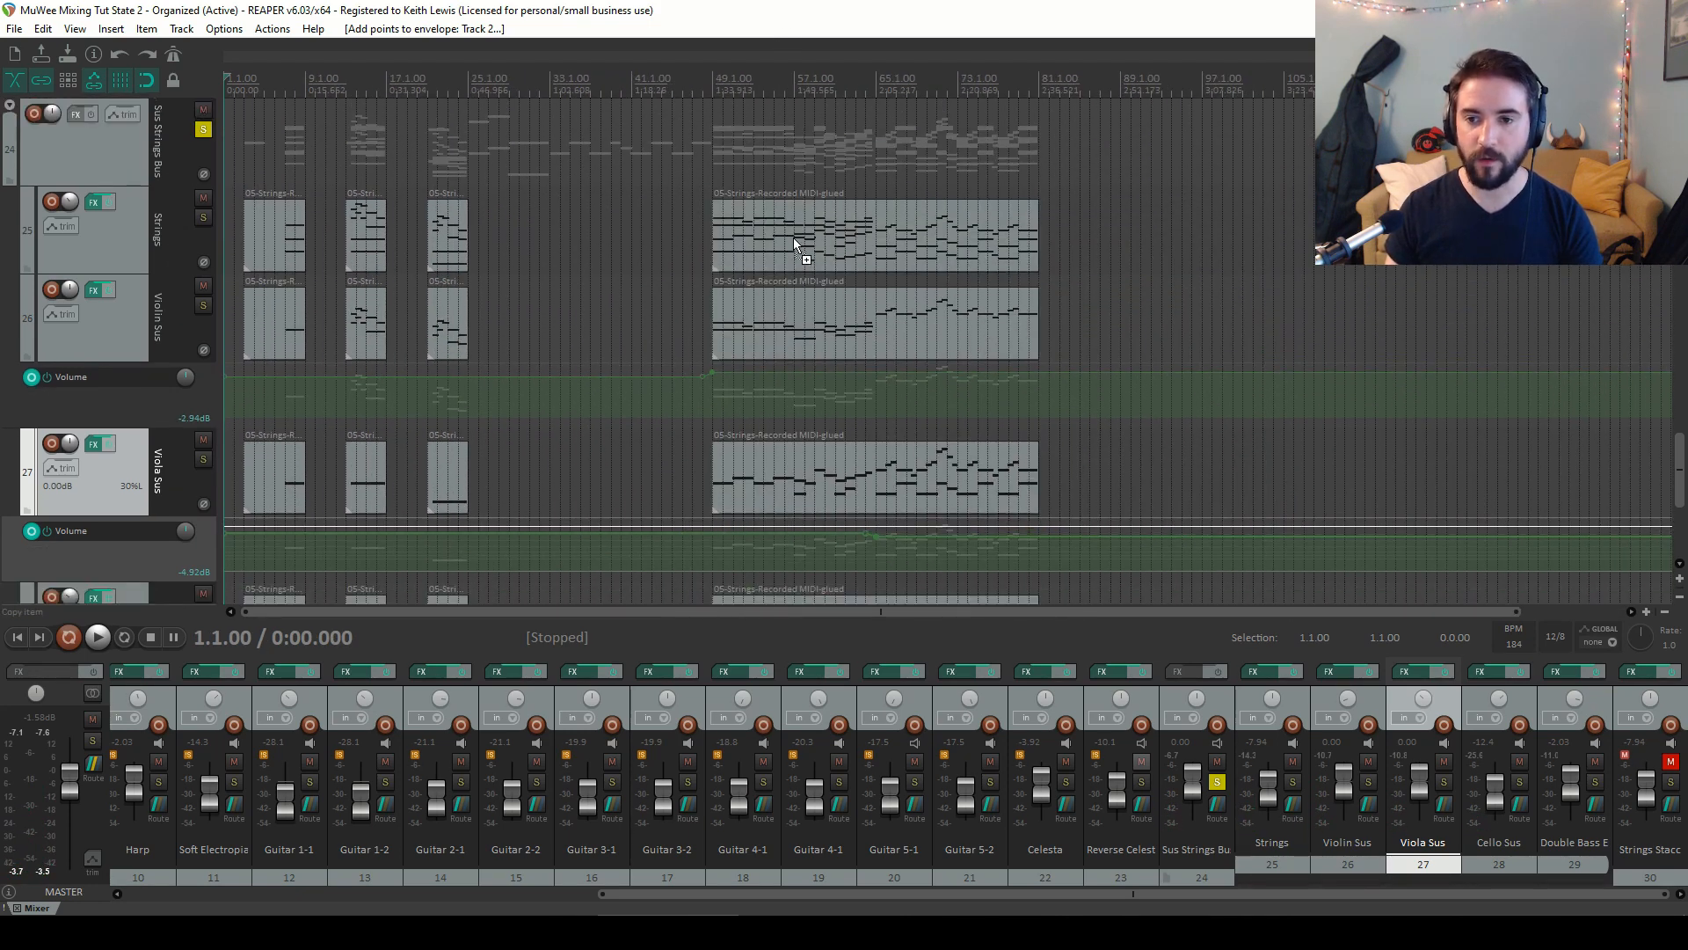
scroll(793, 237, "down", 1)
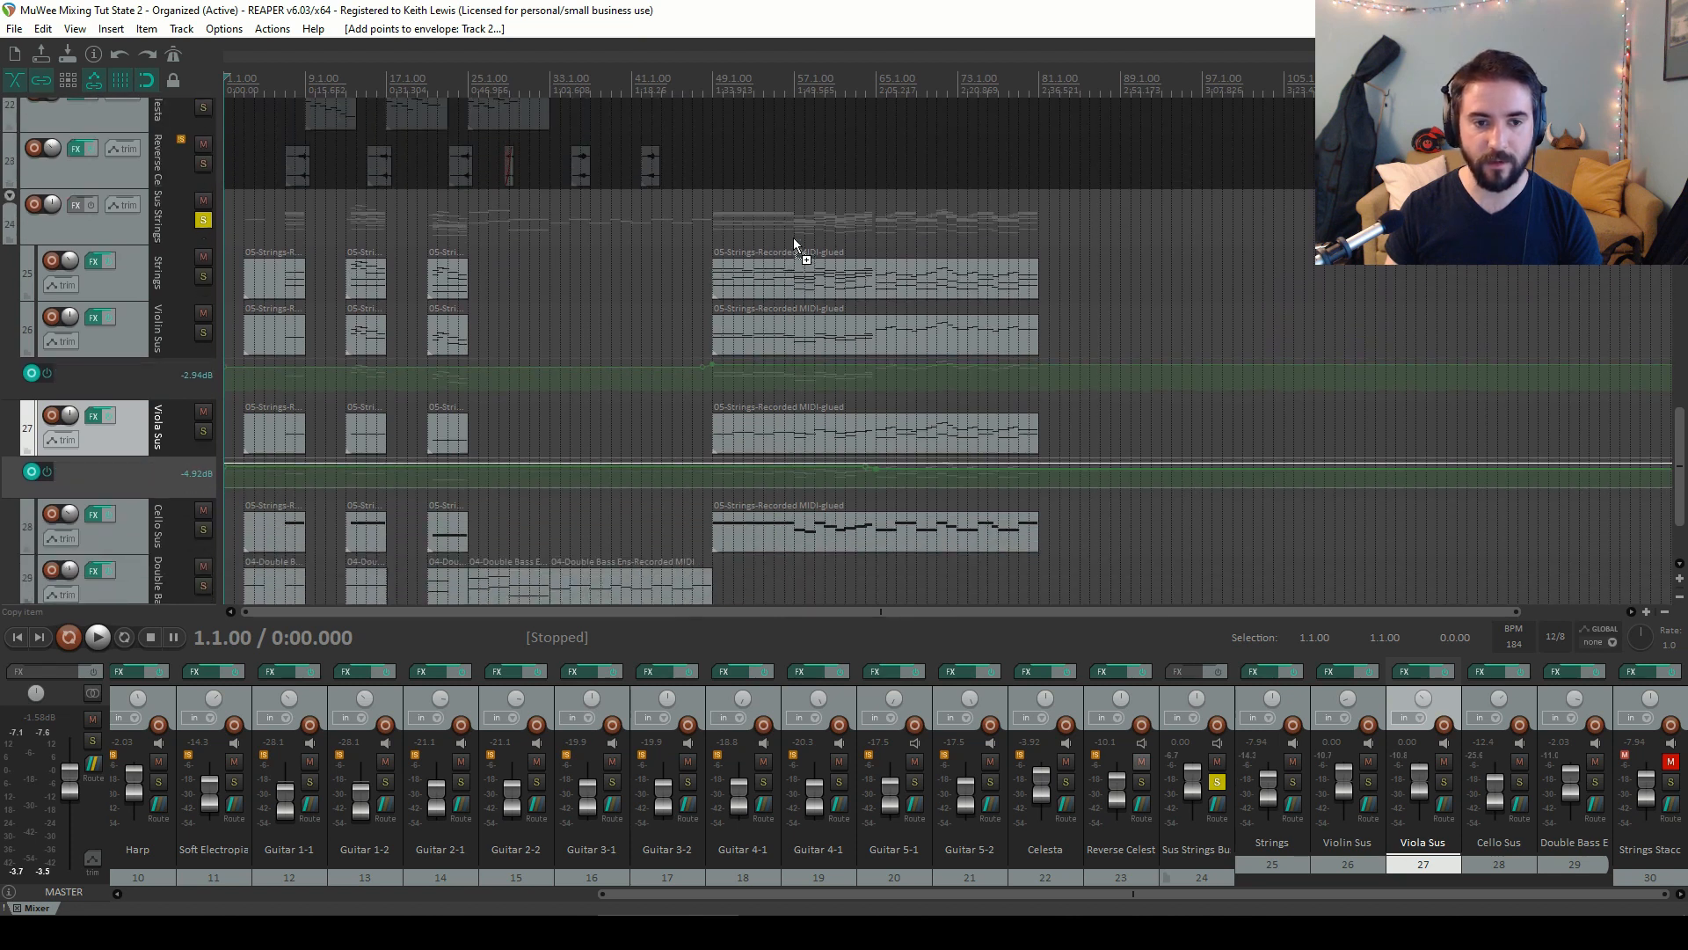
left_click(713, 80)
key("space")
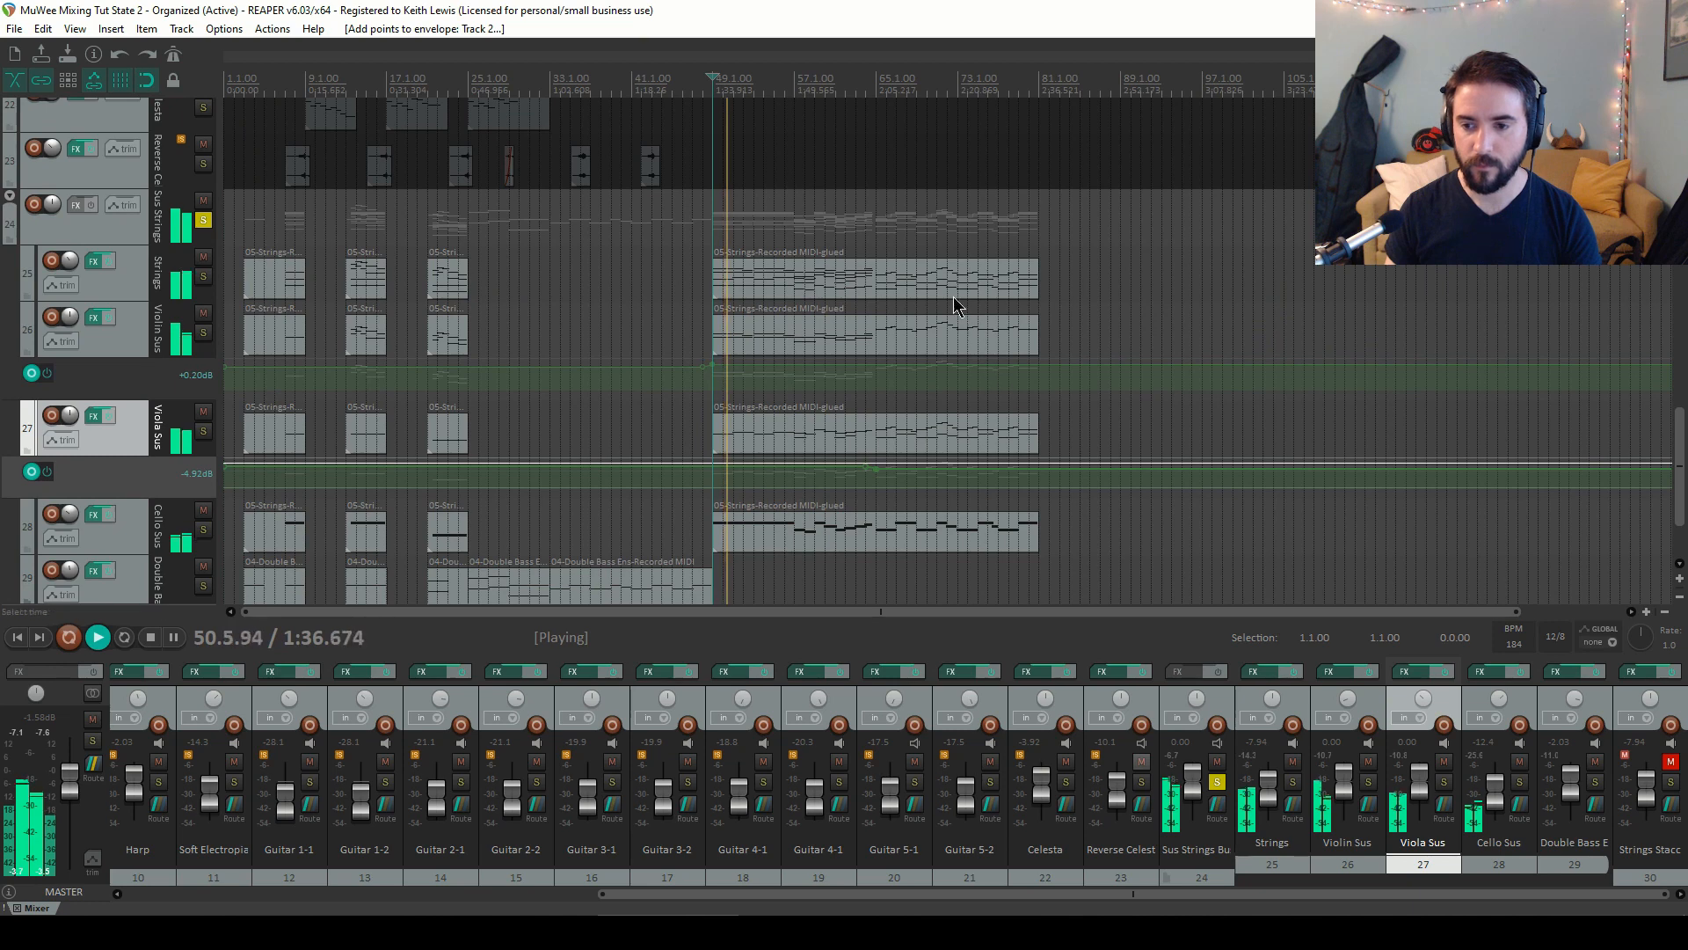
key("space")
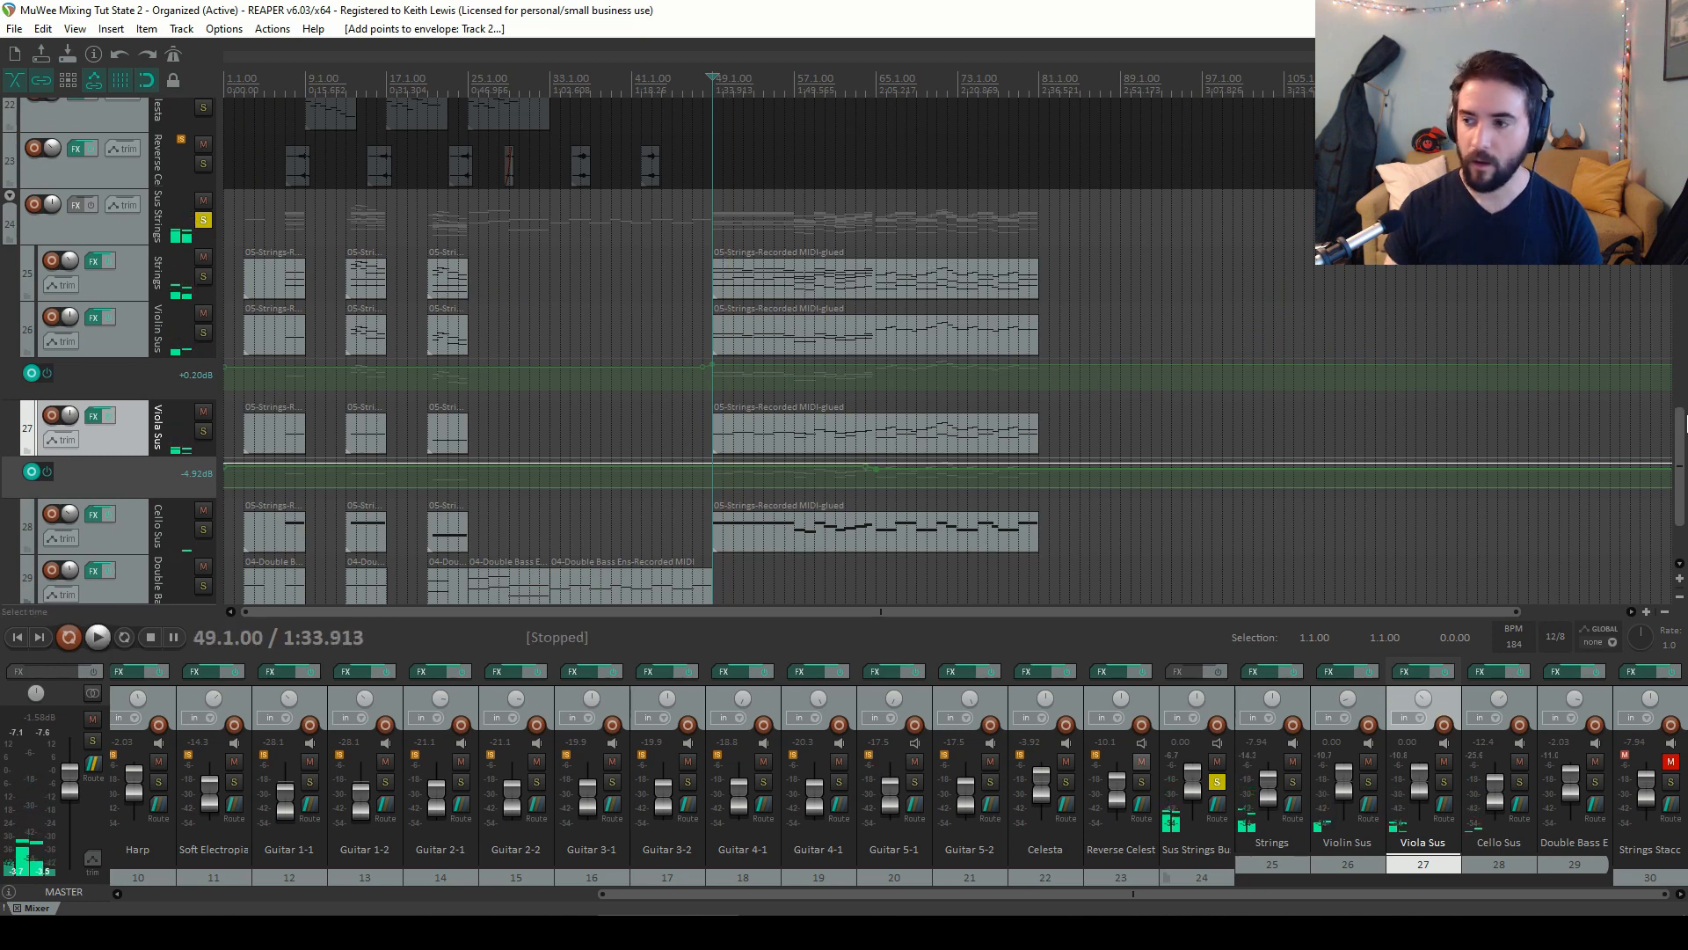
Unsolo the Sus Strings Bus and lower its volume to about -7.8 dB during playback
mouse_move(1678, 422)
left_mouse_down()
mouse_move(1677, 449)
mouse_move(1678, 339)
mouse_move(1678, 406)
left_mouse_up()
left_click(1219, 781)
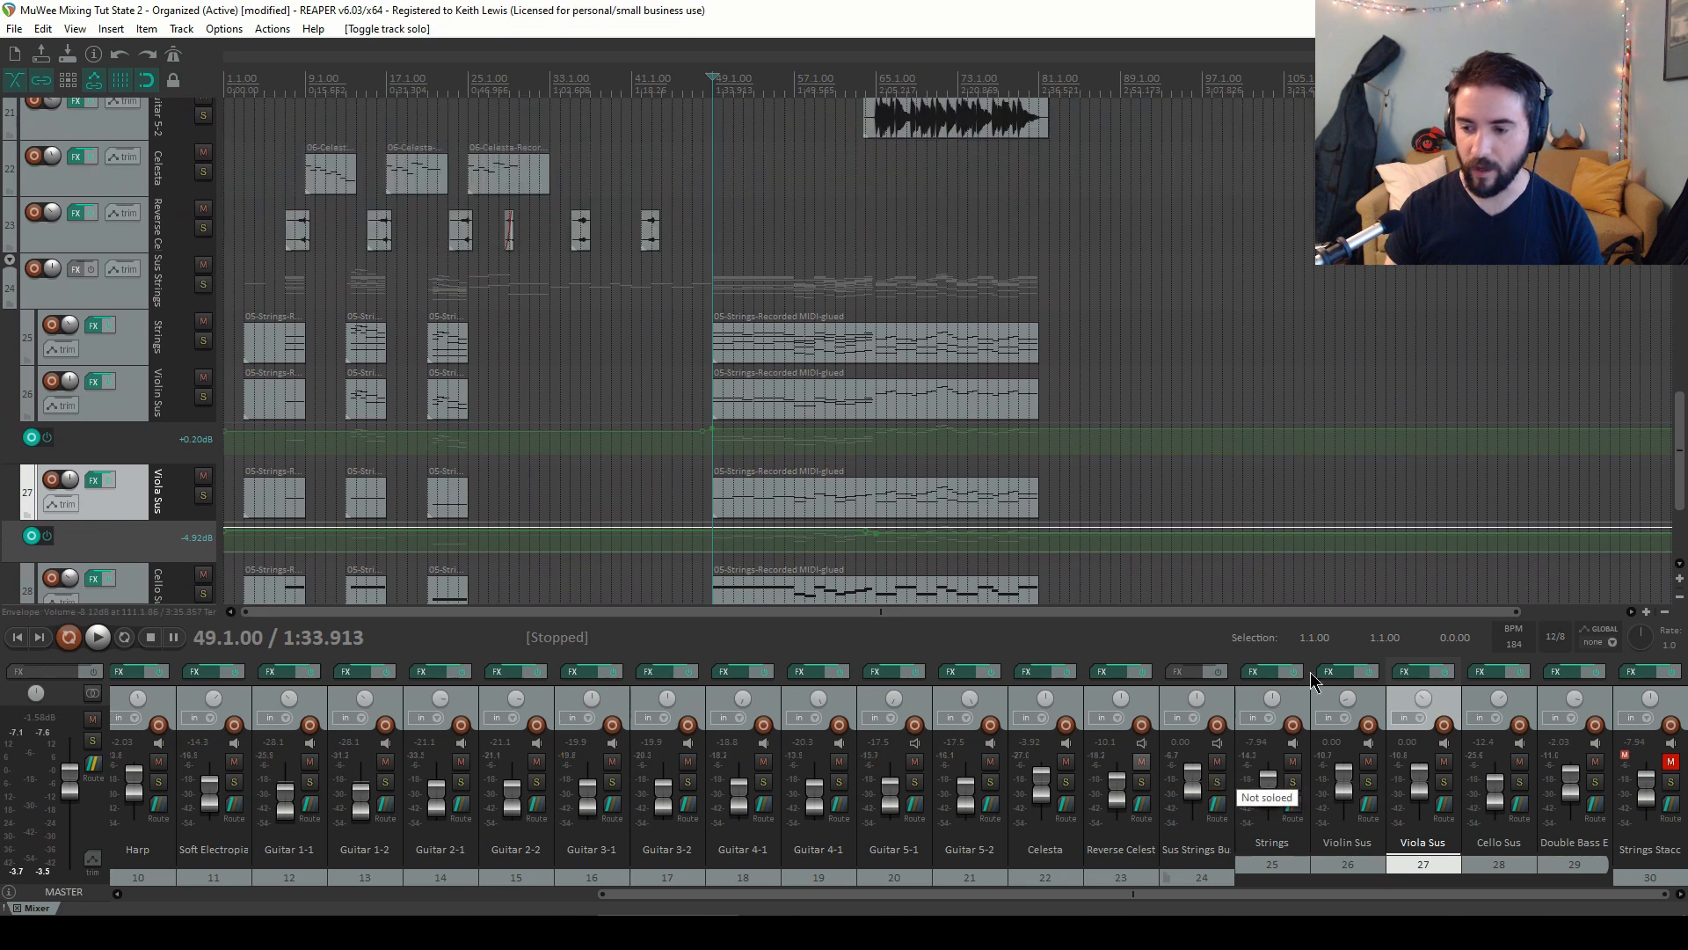
key("space")
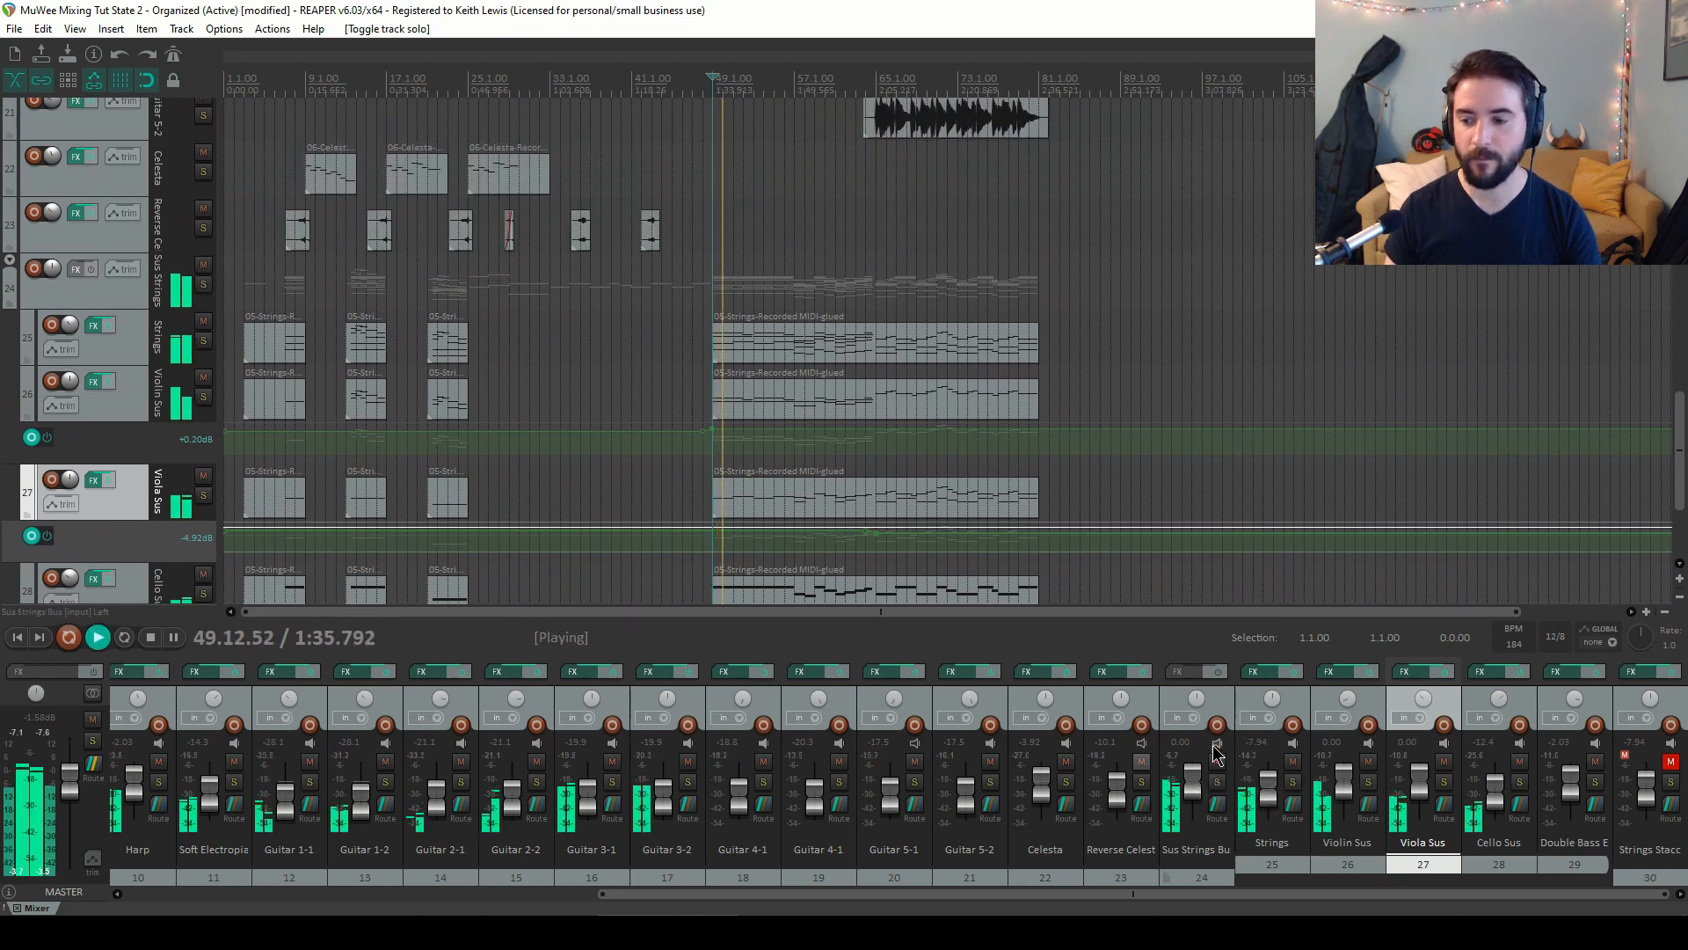
left_click_drag(1193, 777, 1203, 796)
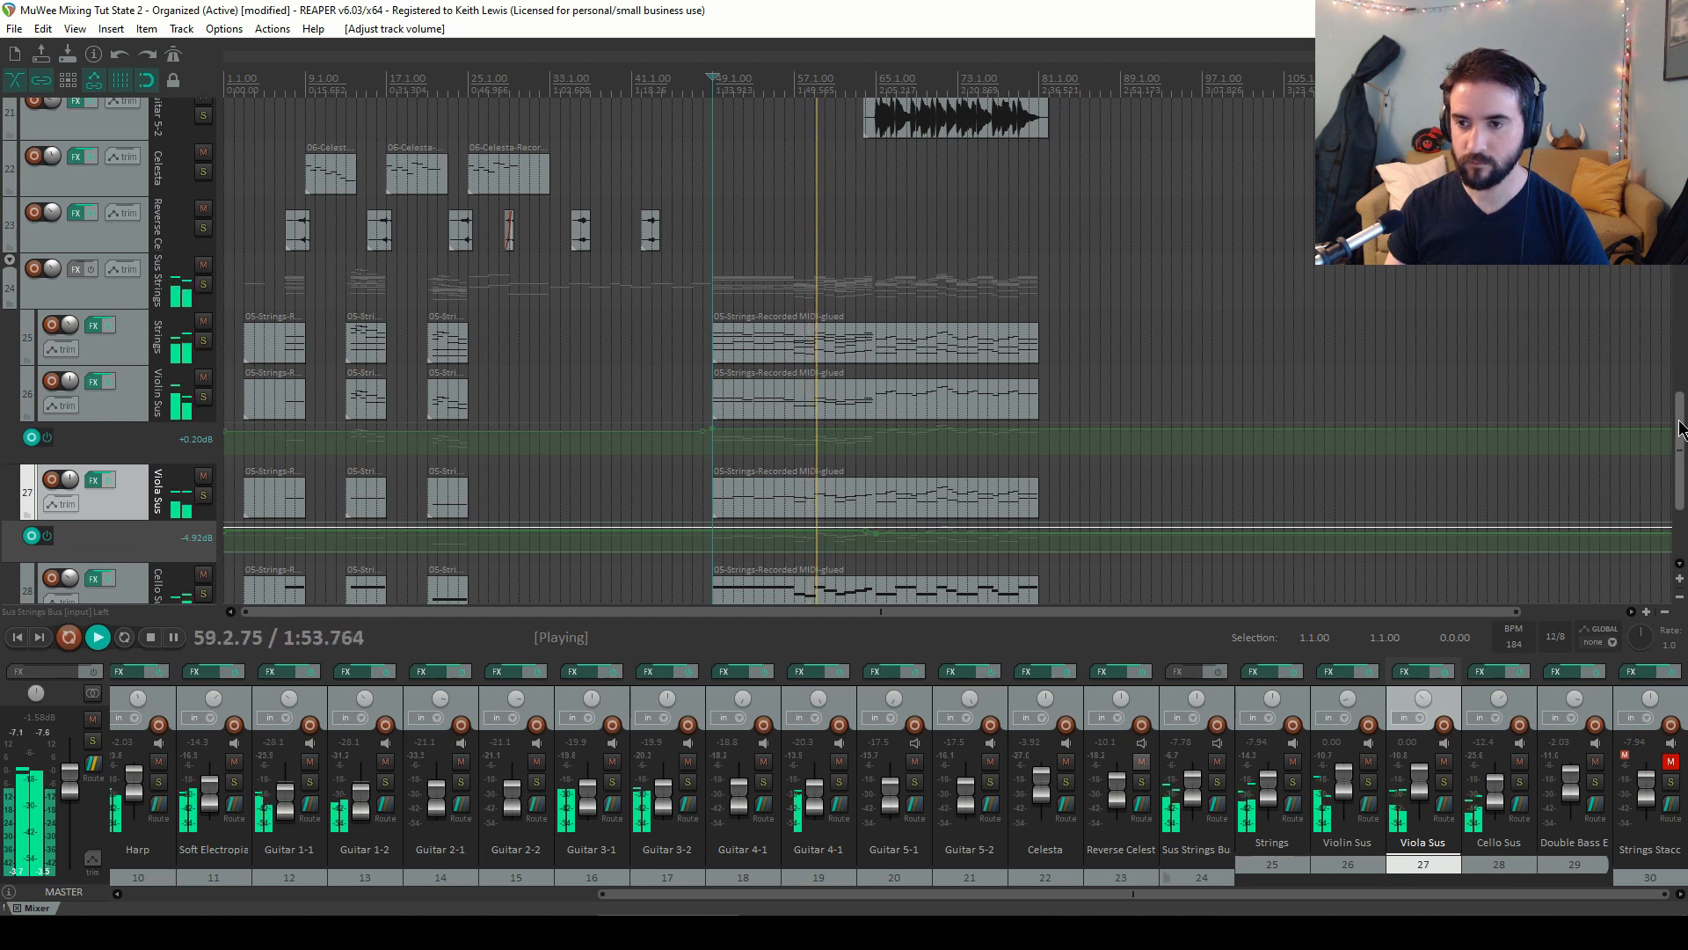
Restart playback from bar 64 to audition the full mix
key("space")
left_click(871, 85)
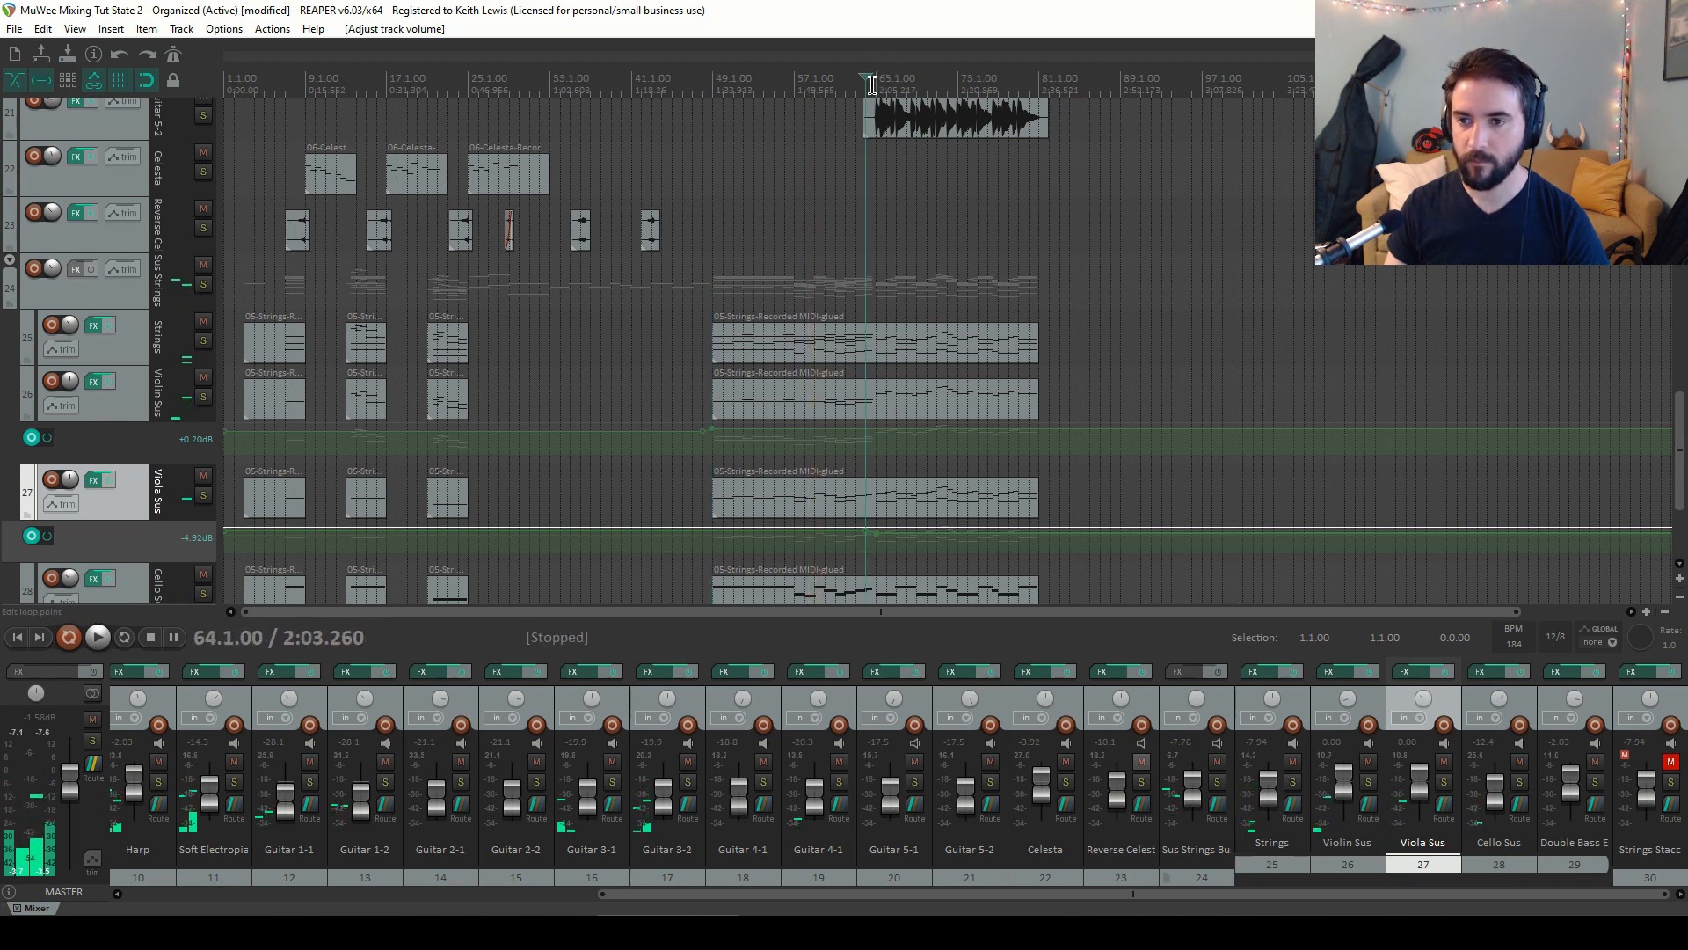
key("space")
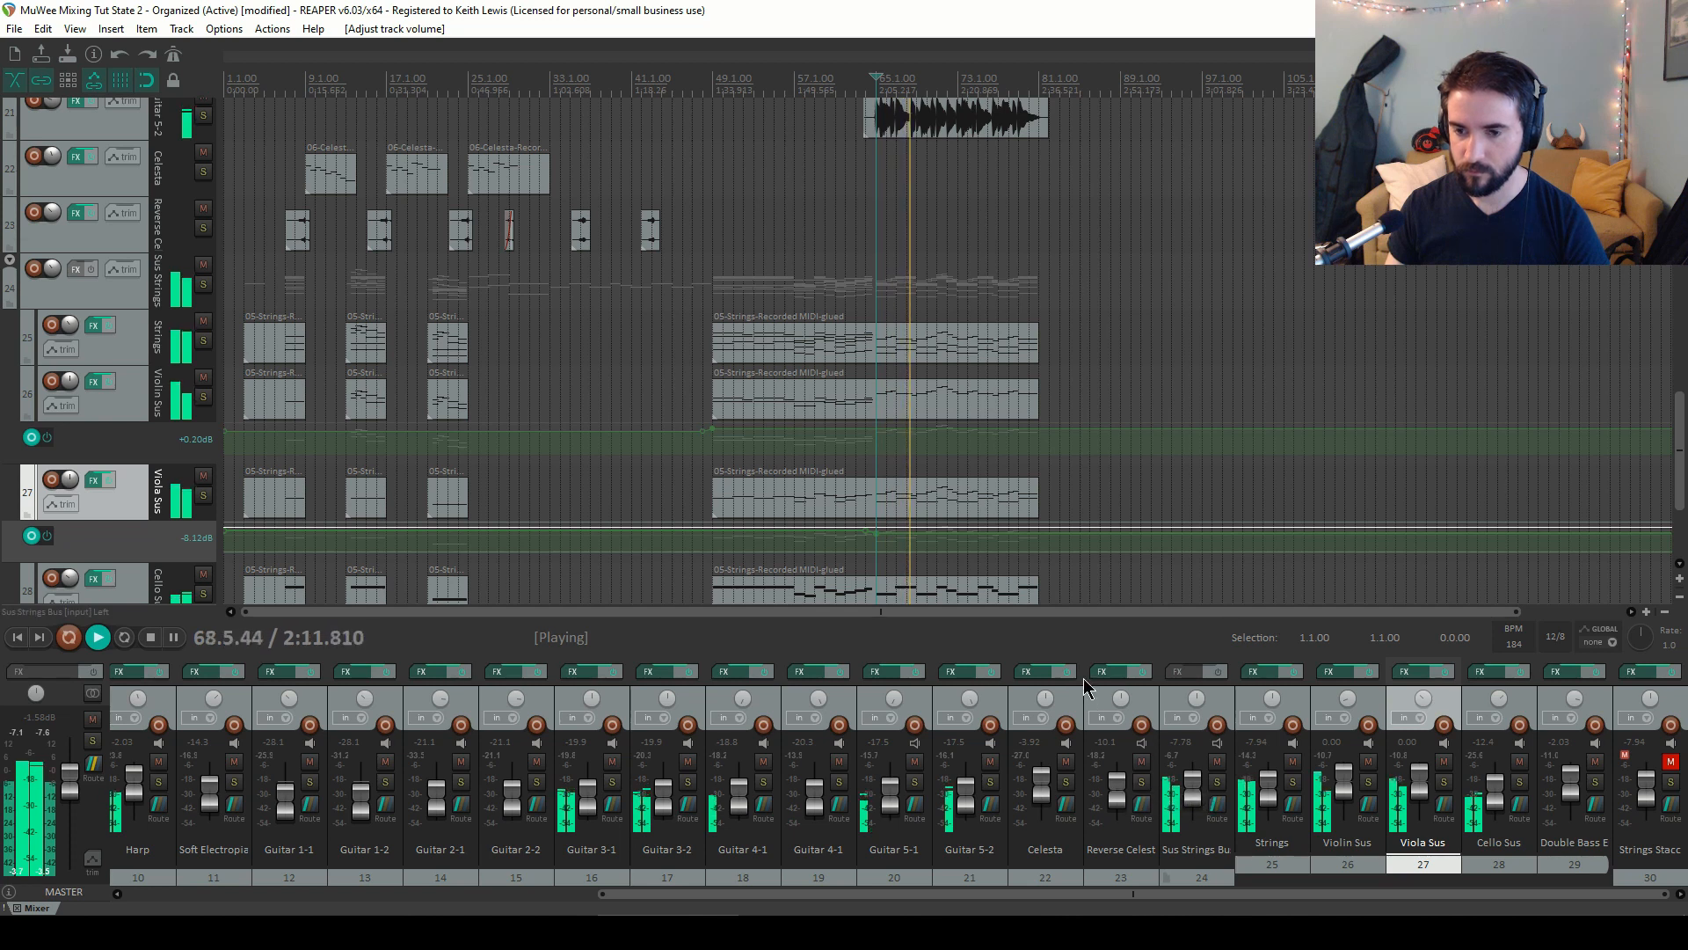
Delete the Violin Sus envelope point at bar 49 and undo the deletion
left_click(714, 429)
key("Delete")
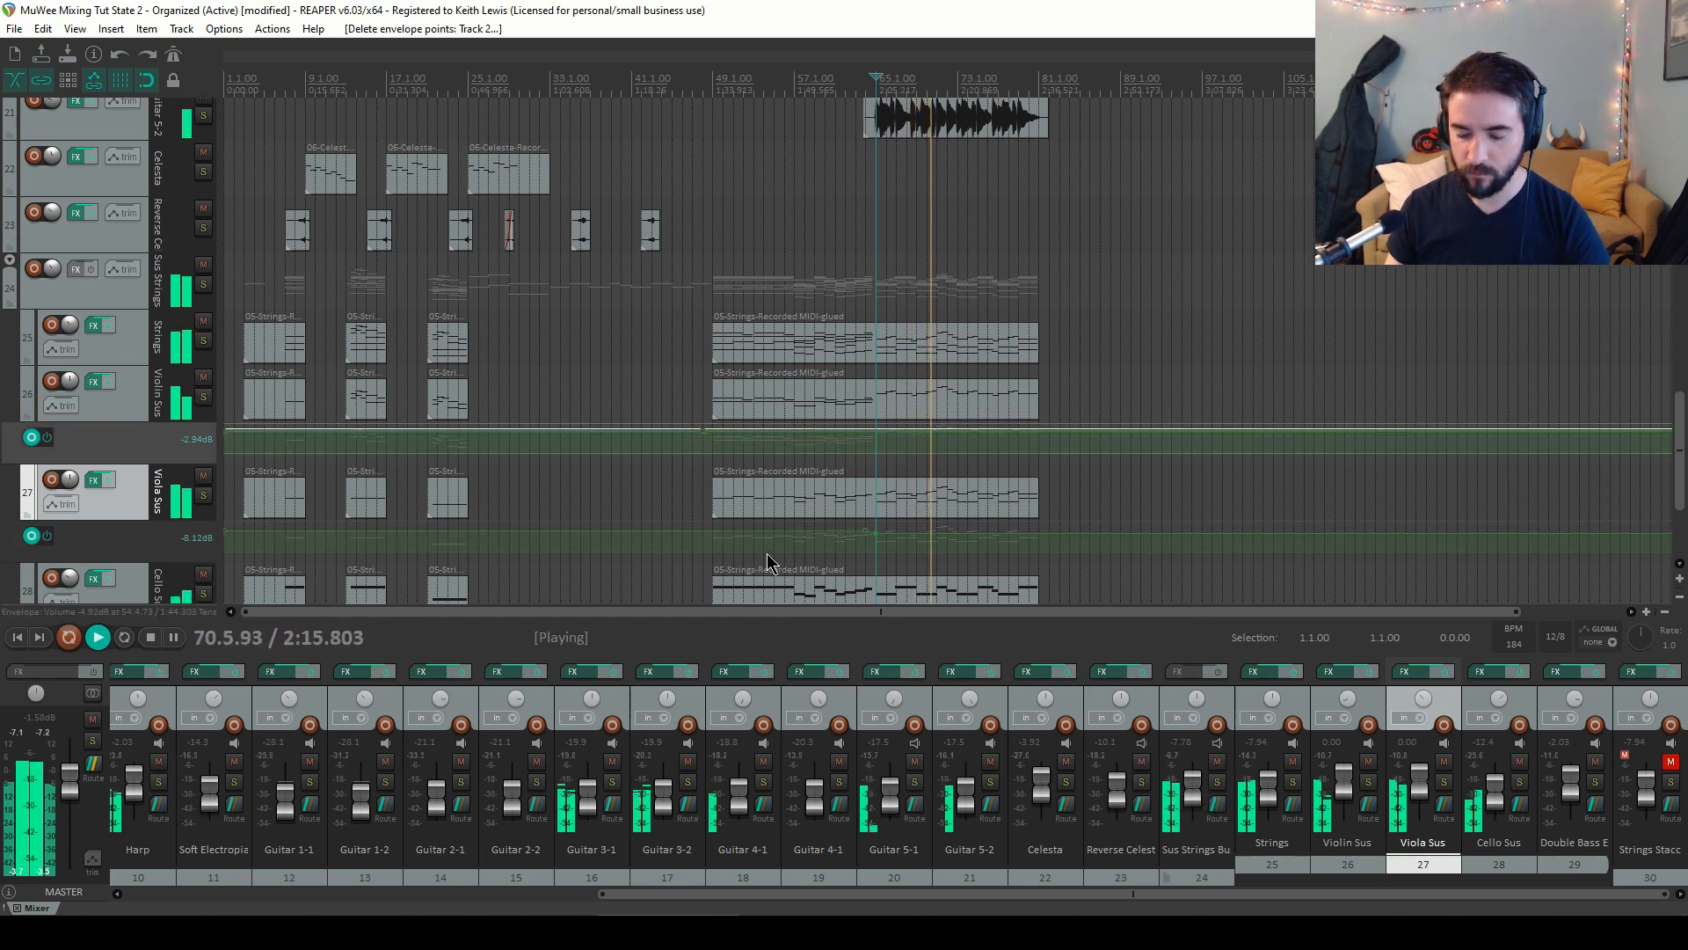
key("ctrl+z")
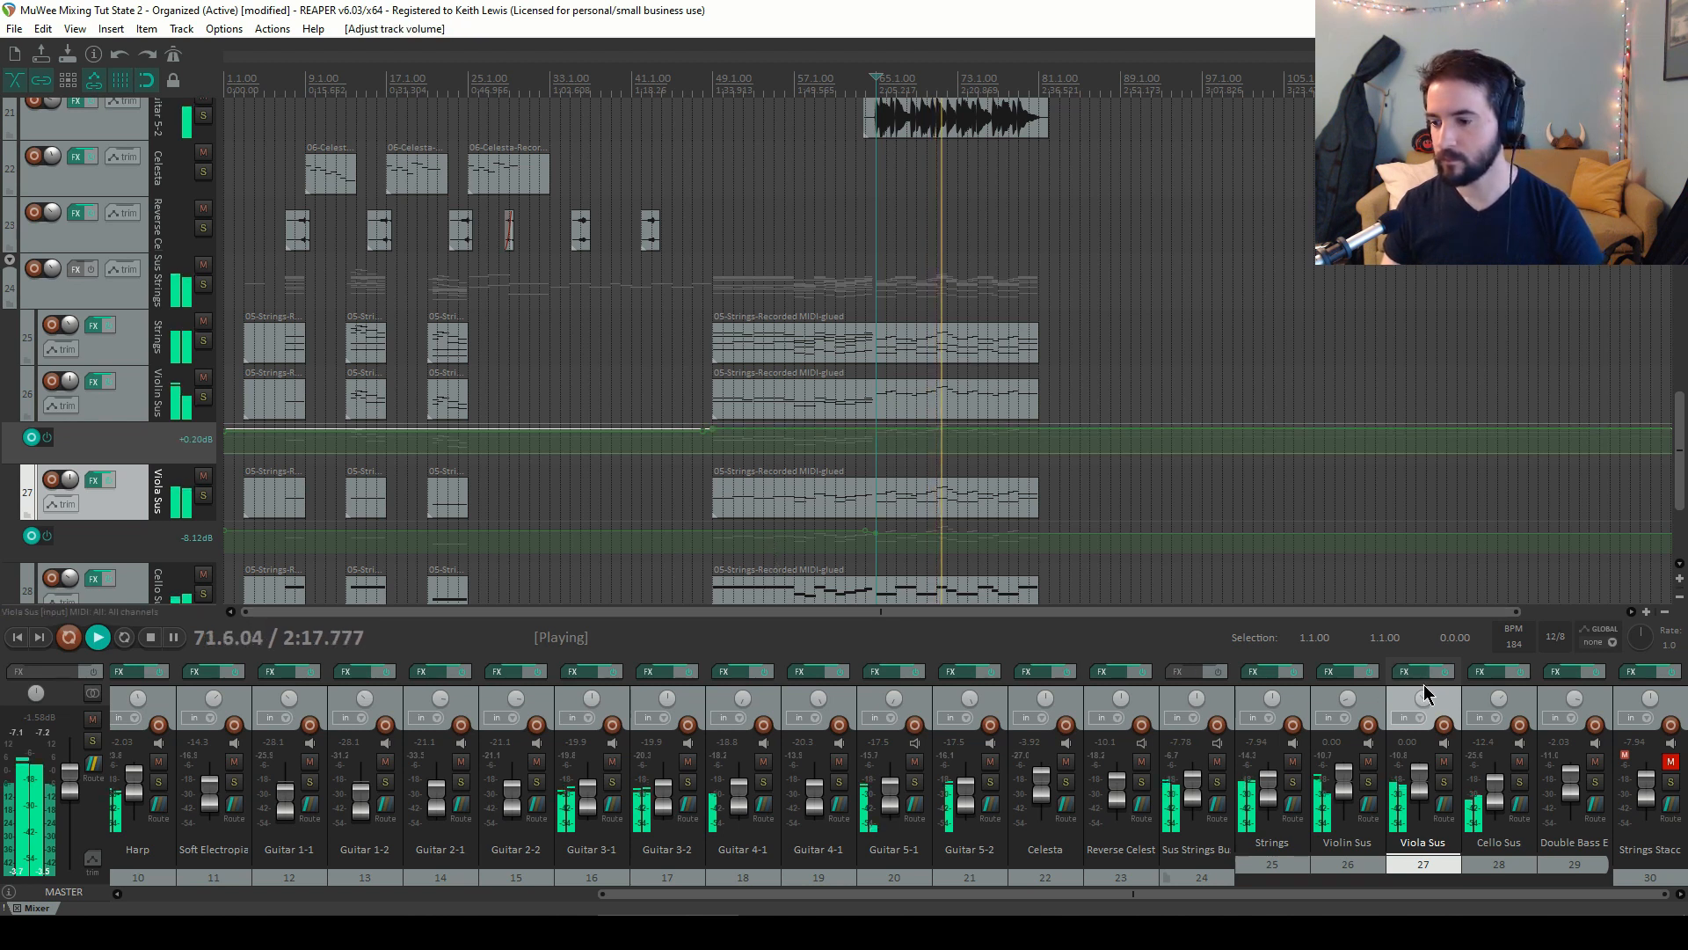
Stop playback, zoom into bar 49, and lower the Violin Sus envelope point there to about -0.40 dB
key("space")
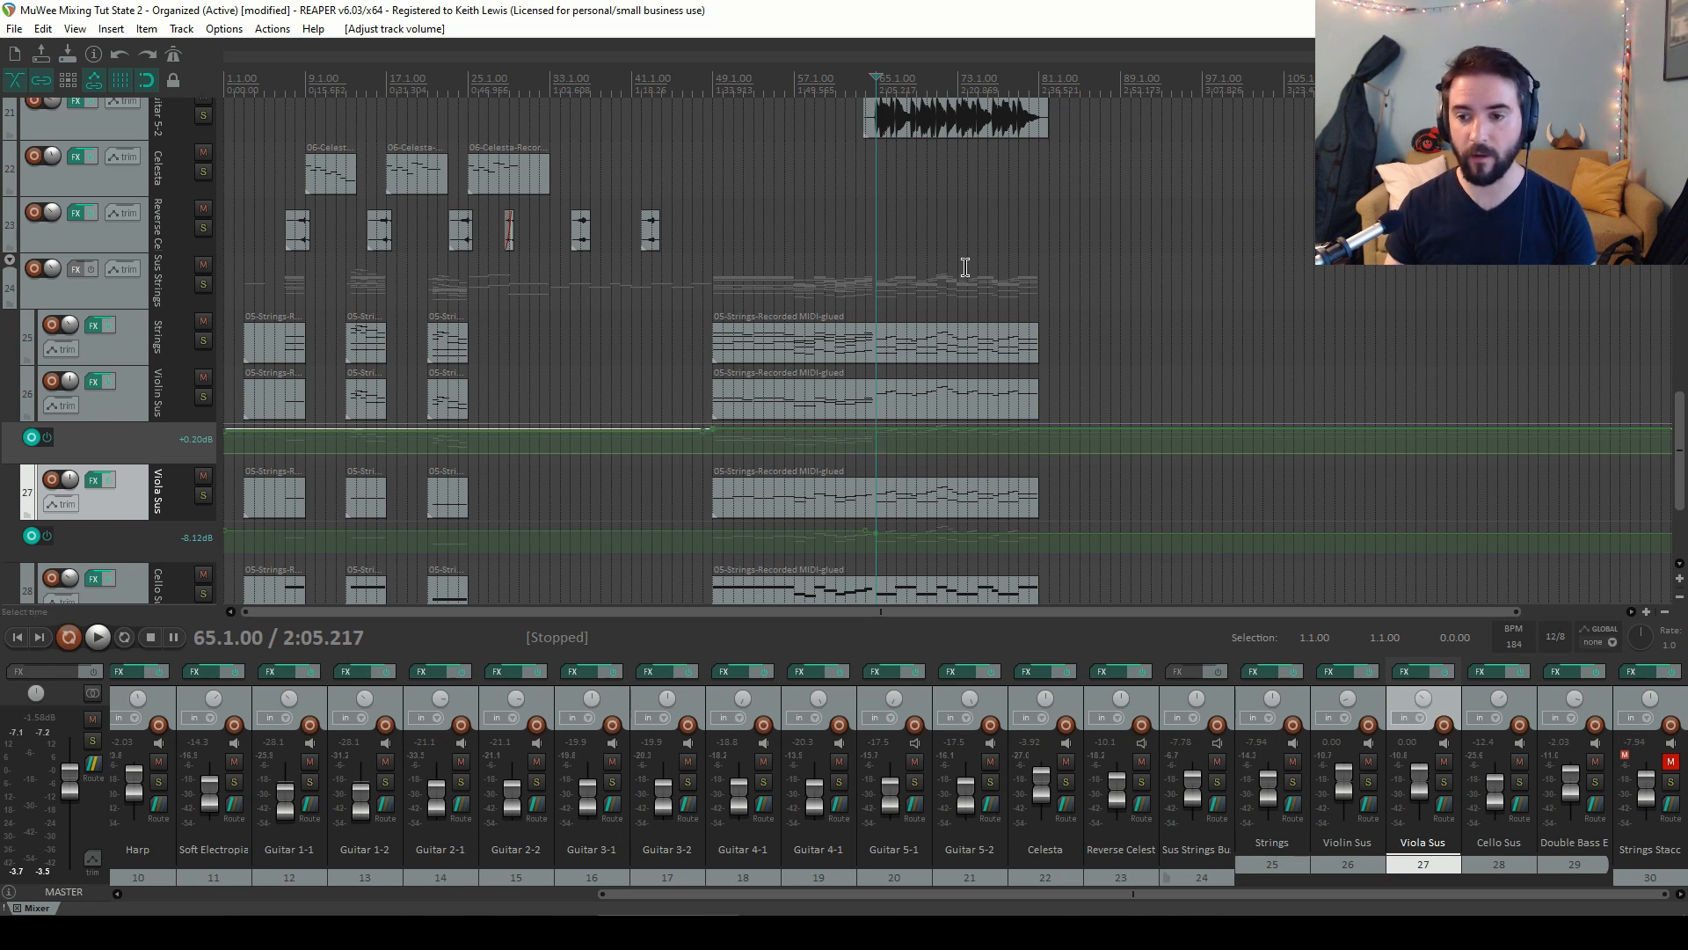
scroll(1073, 405, "up", 5)
scroll(682, 435, "down", 3)
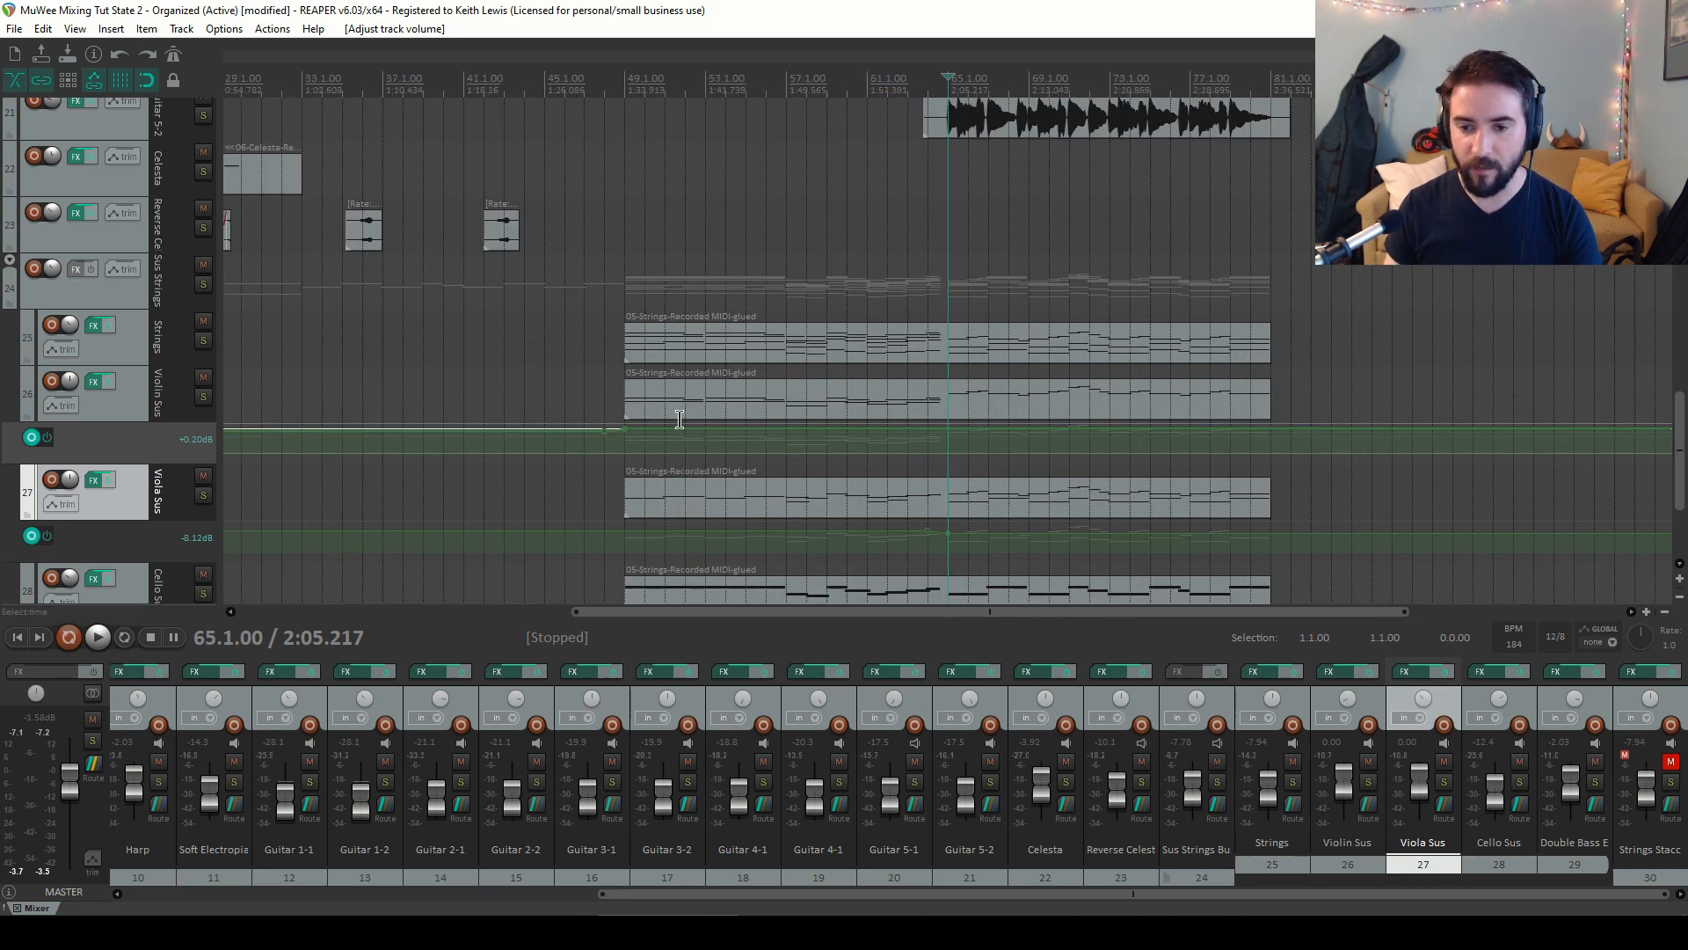
left_click(627, 111)
scroll(626, 112, "up", 5)
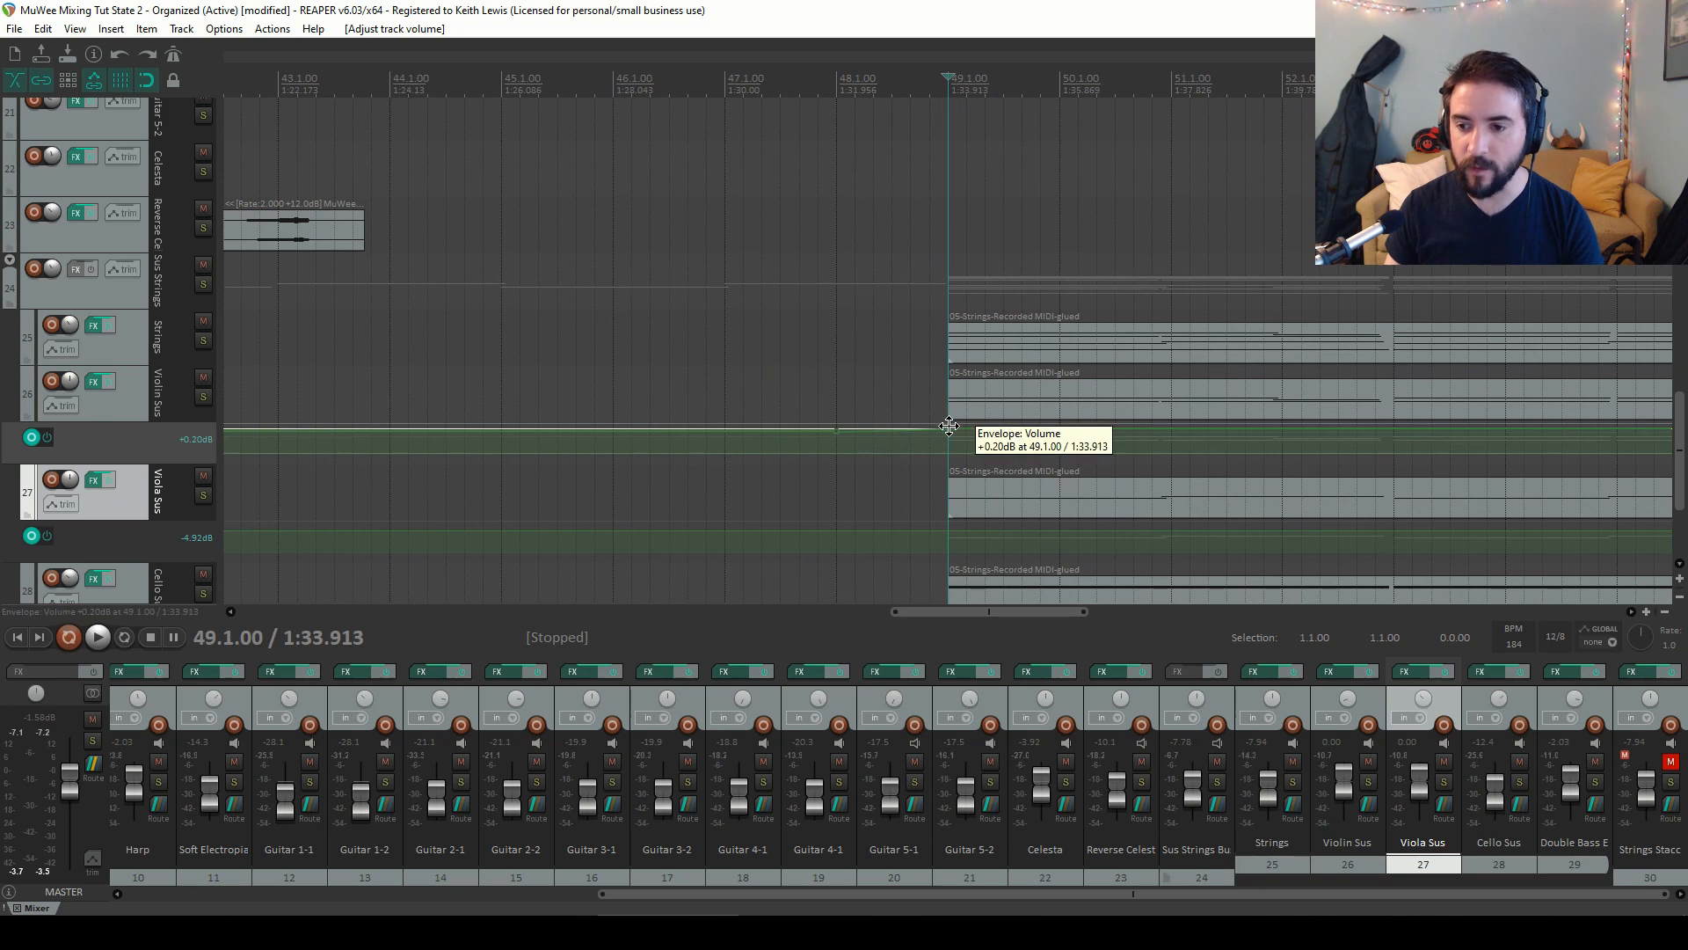
left_click_drag(949, 427, 949, 430)
scroll(1000, 461, "down", 8)
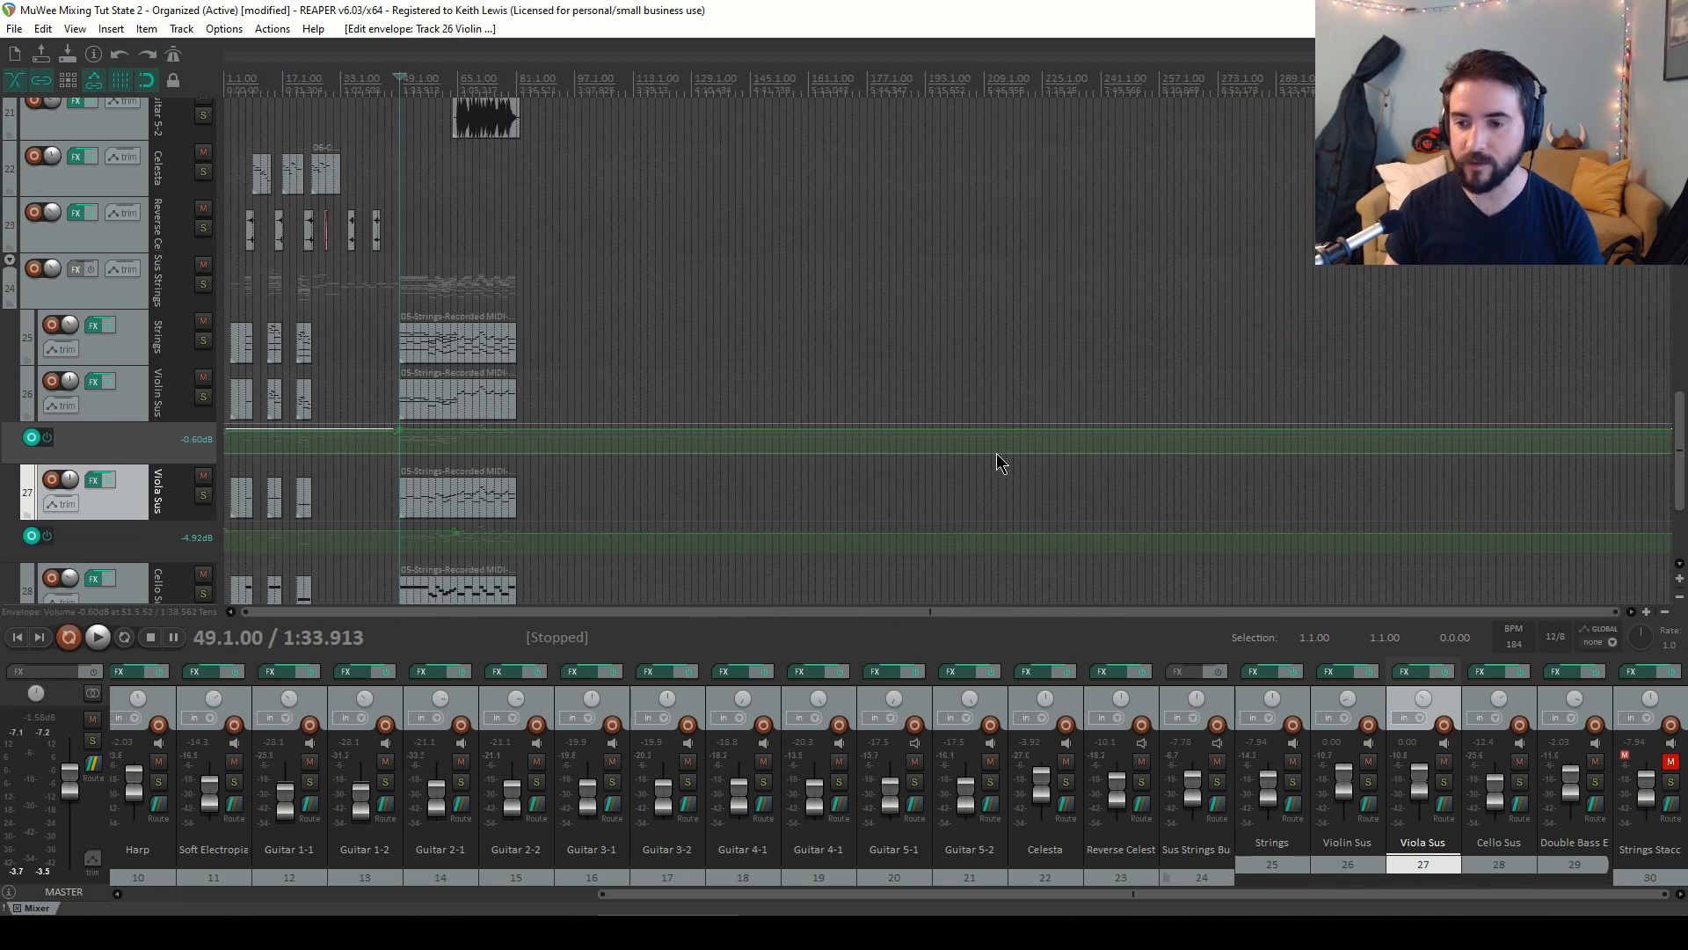
Audition the mix from bar 65, bar 17, bar 1, bar 5 and bar 13
key("space")
left_click(459, 84)
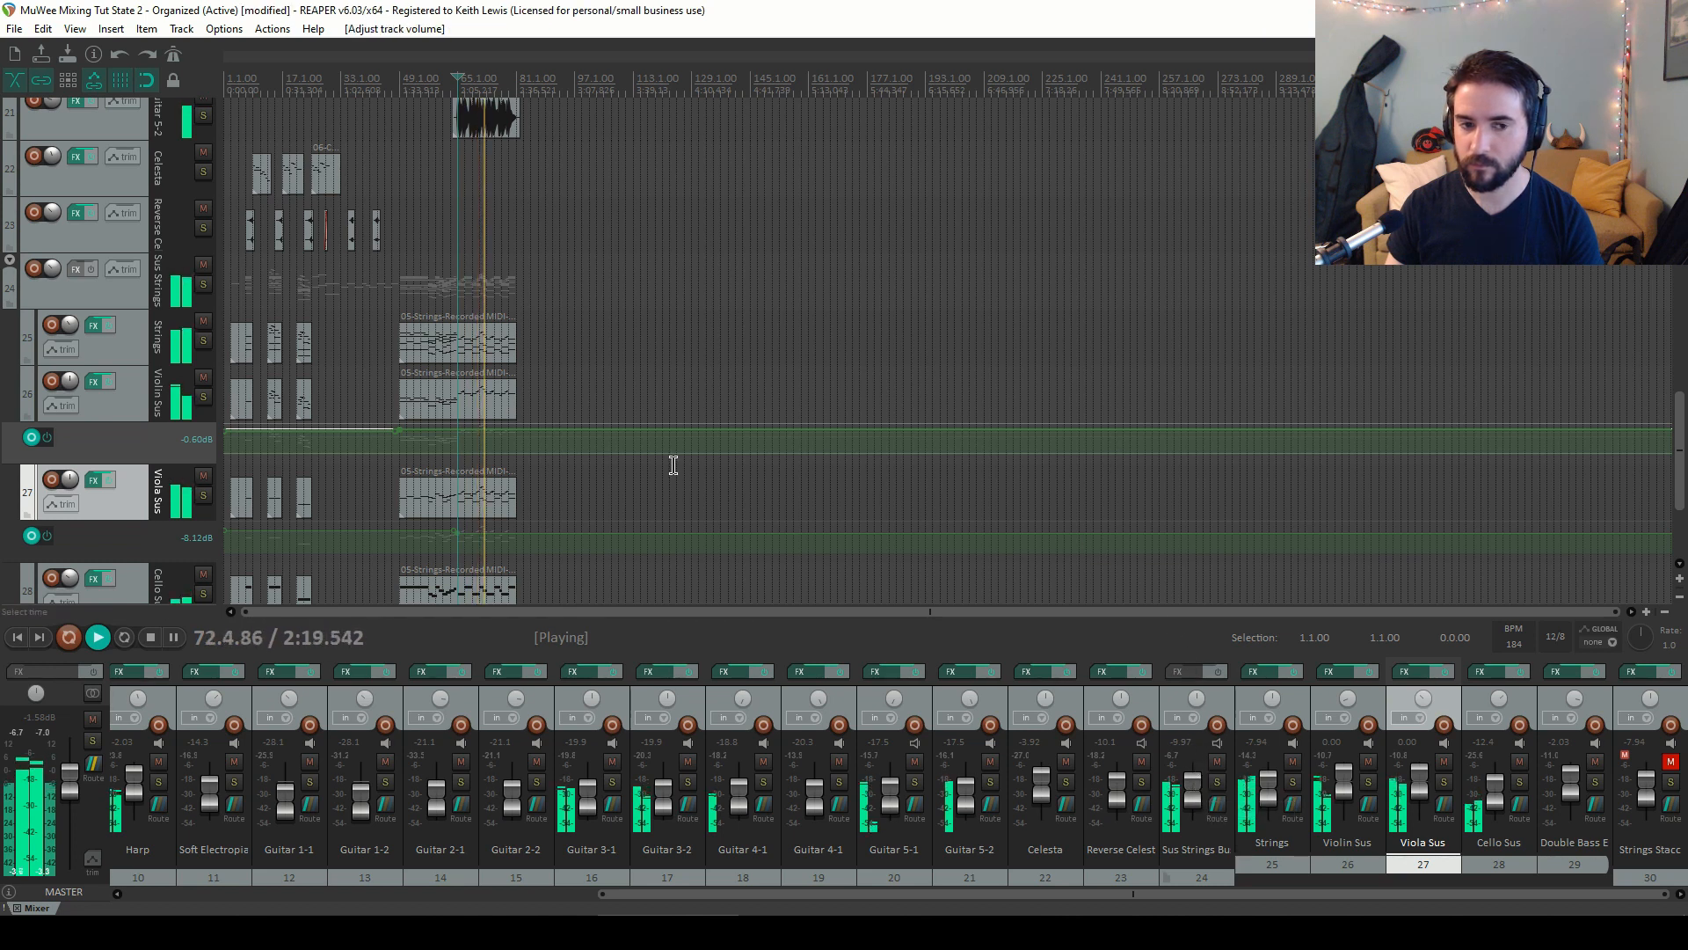
scroll(674, 463, "up", 2)
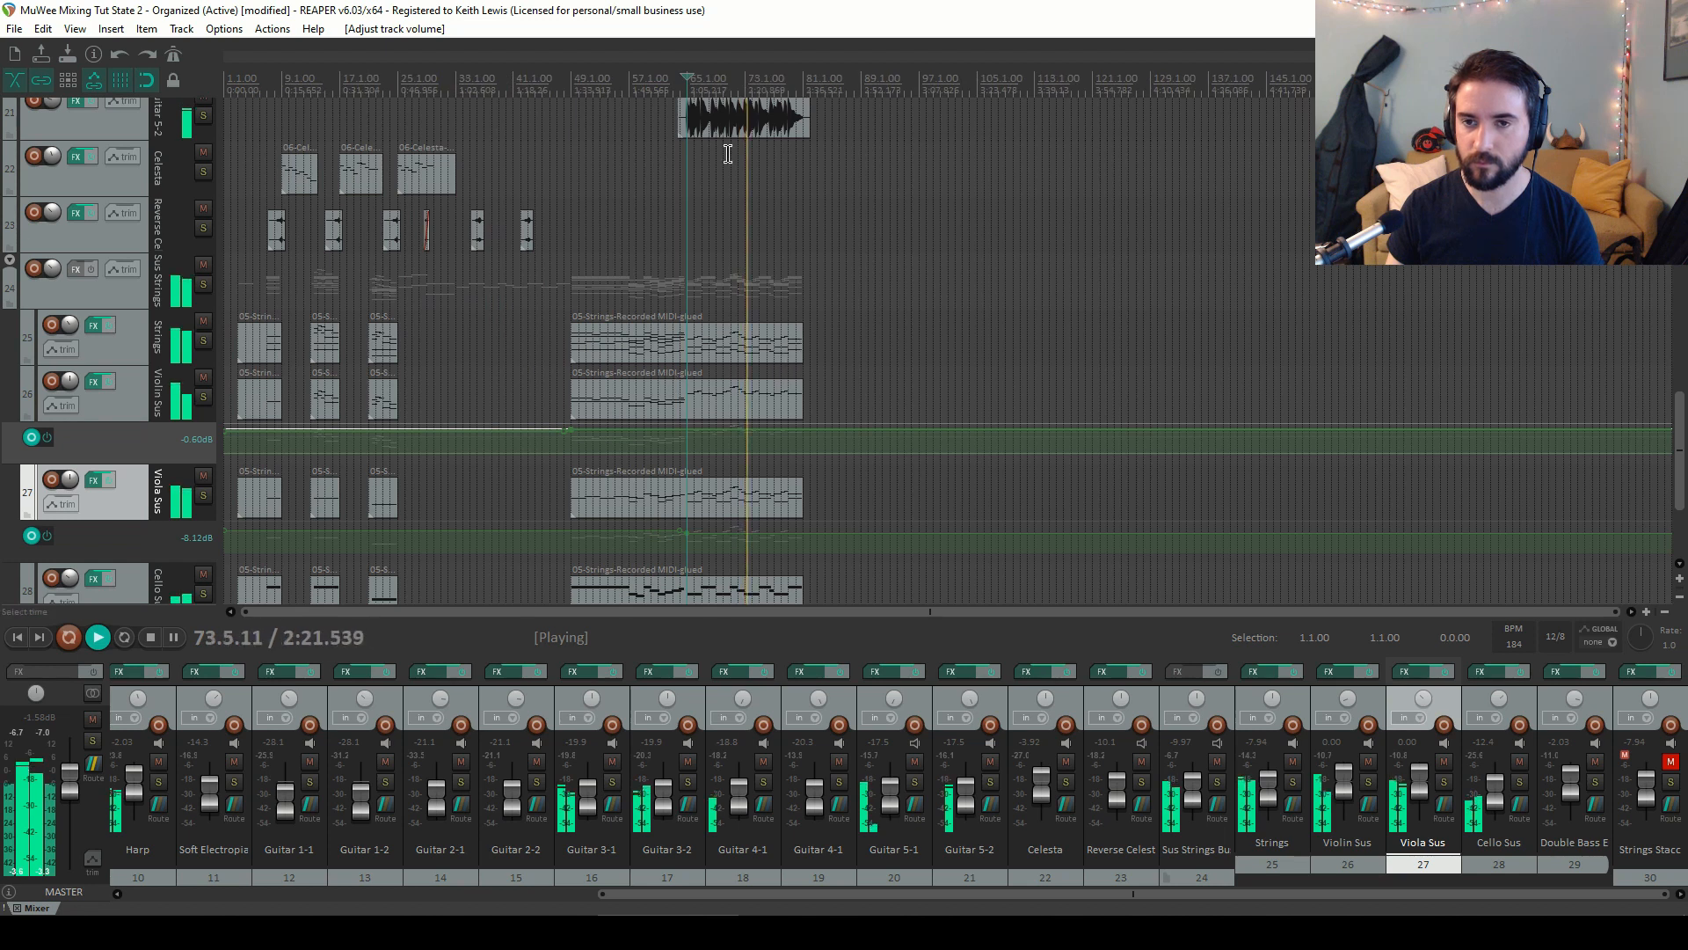
left_click(373, 82)
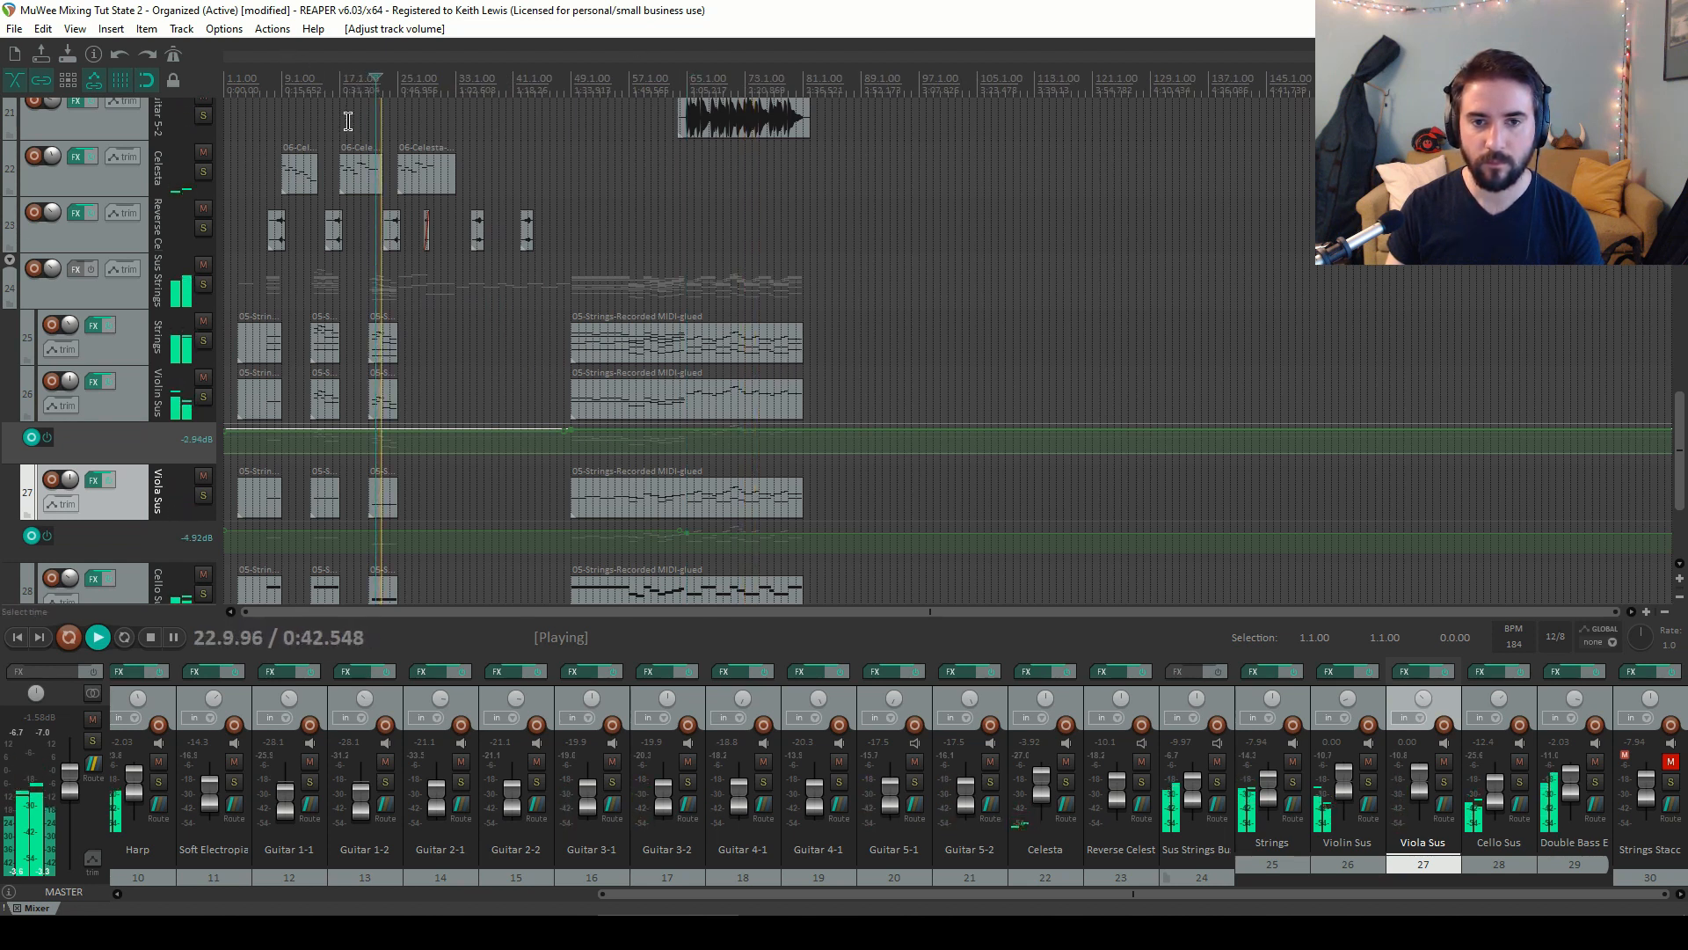
left_click(251, 80)
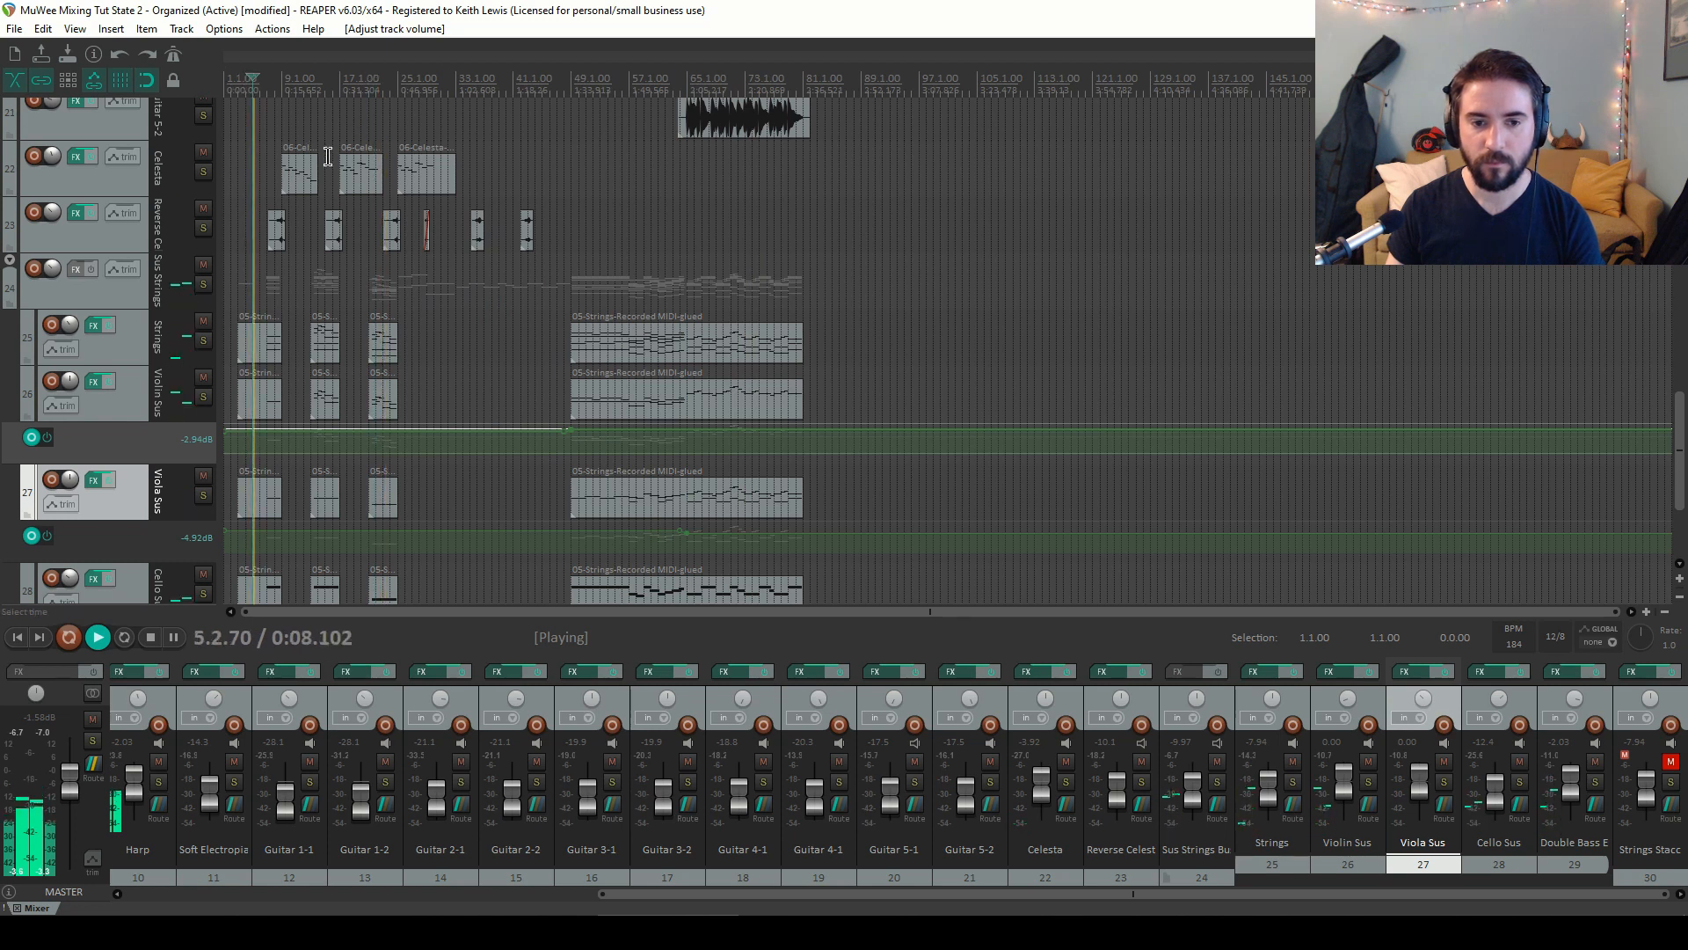
left_click(268, 83)
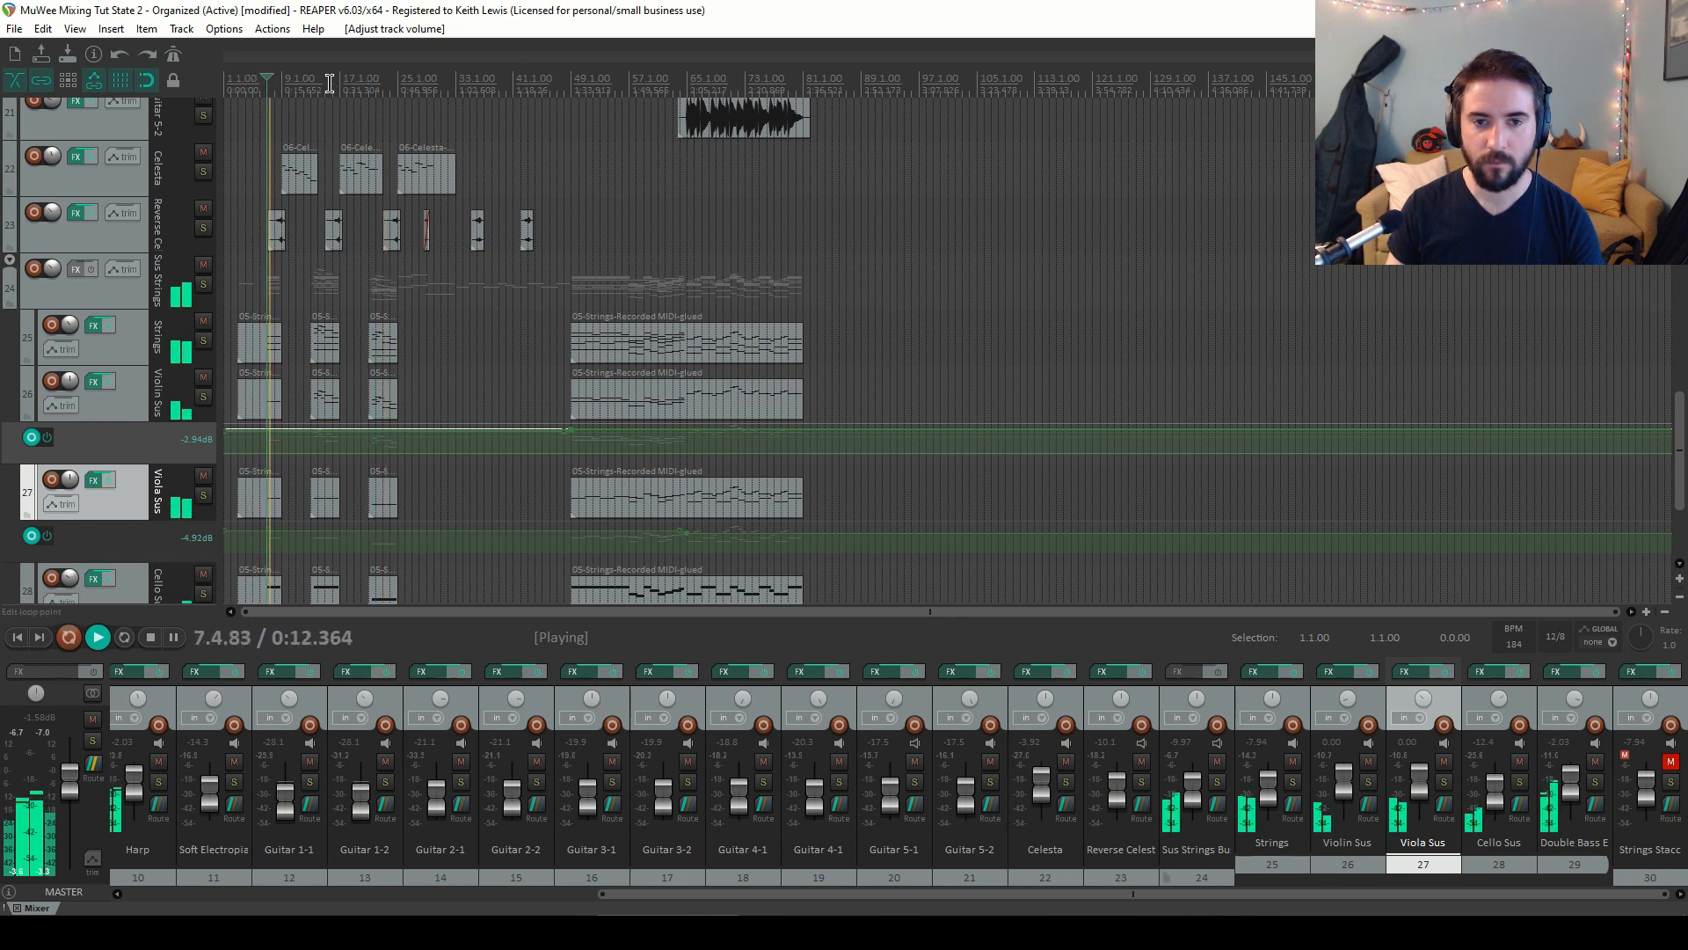
left_click(327, 83)
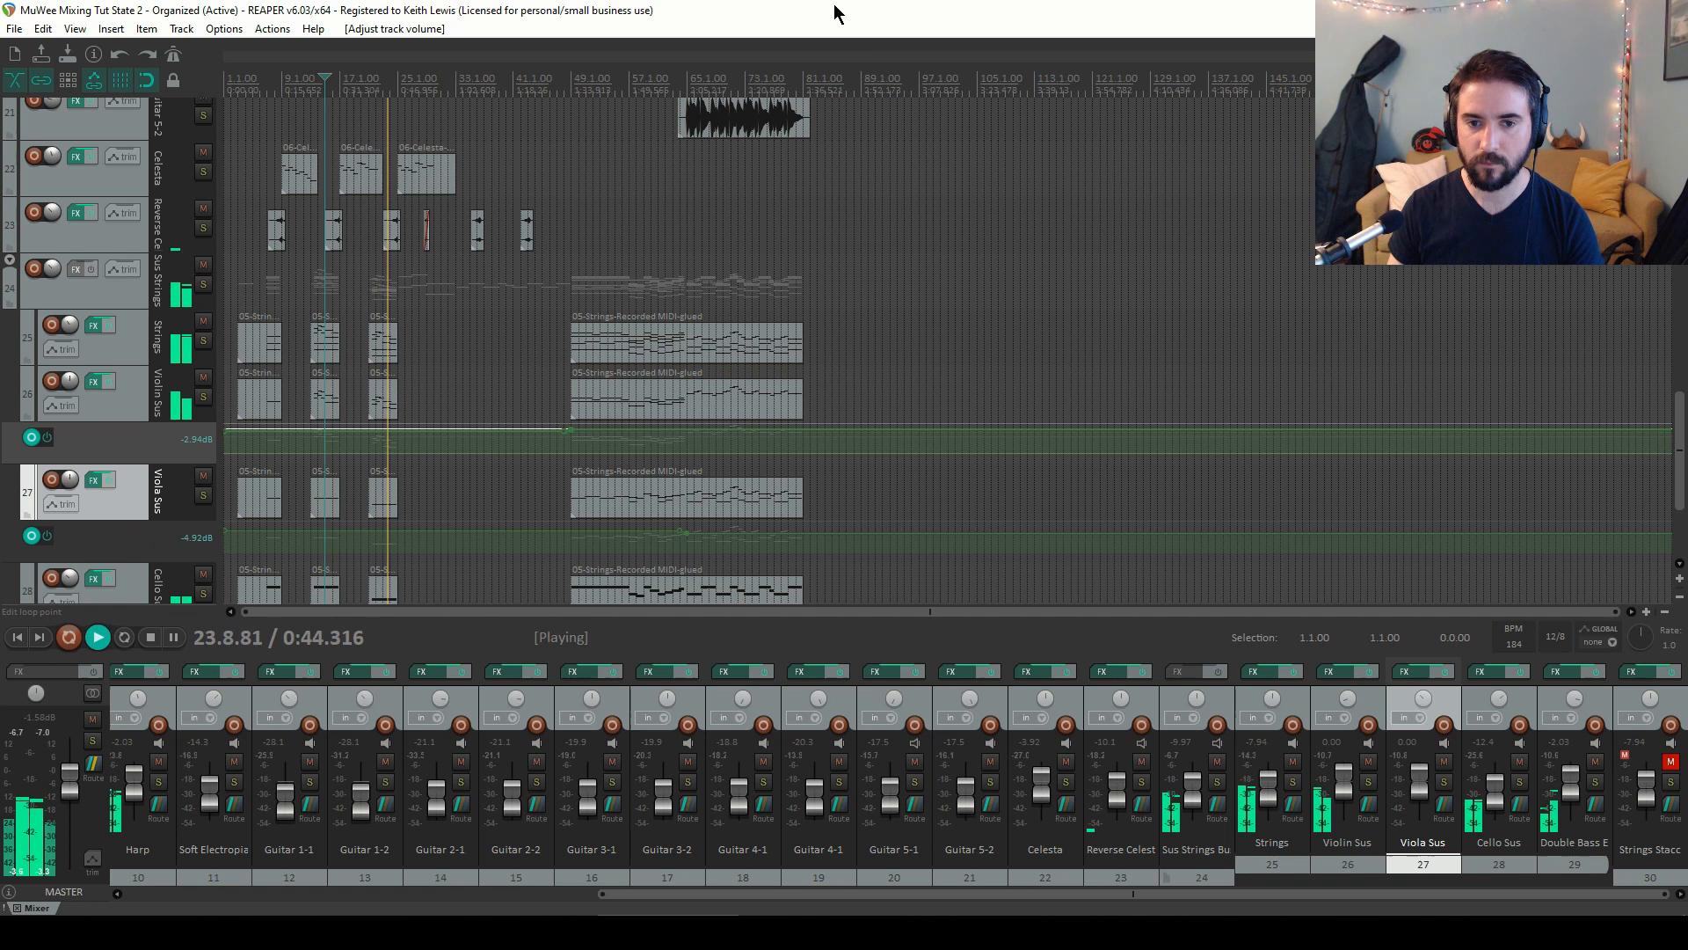
key("space")
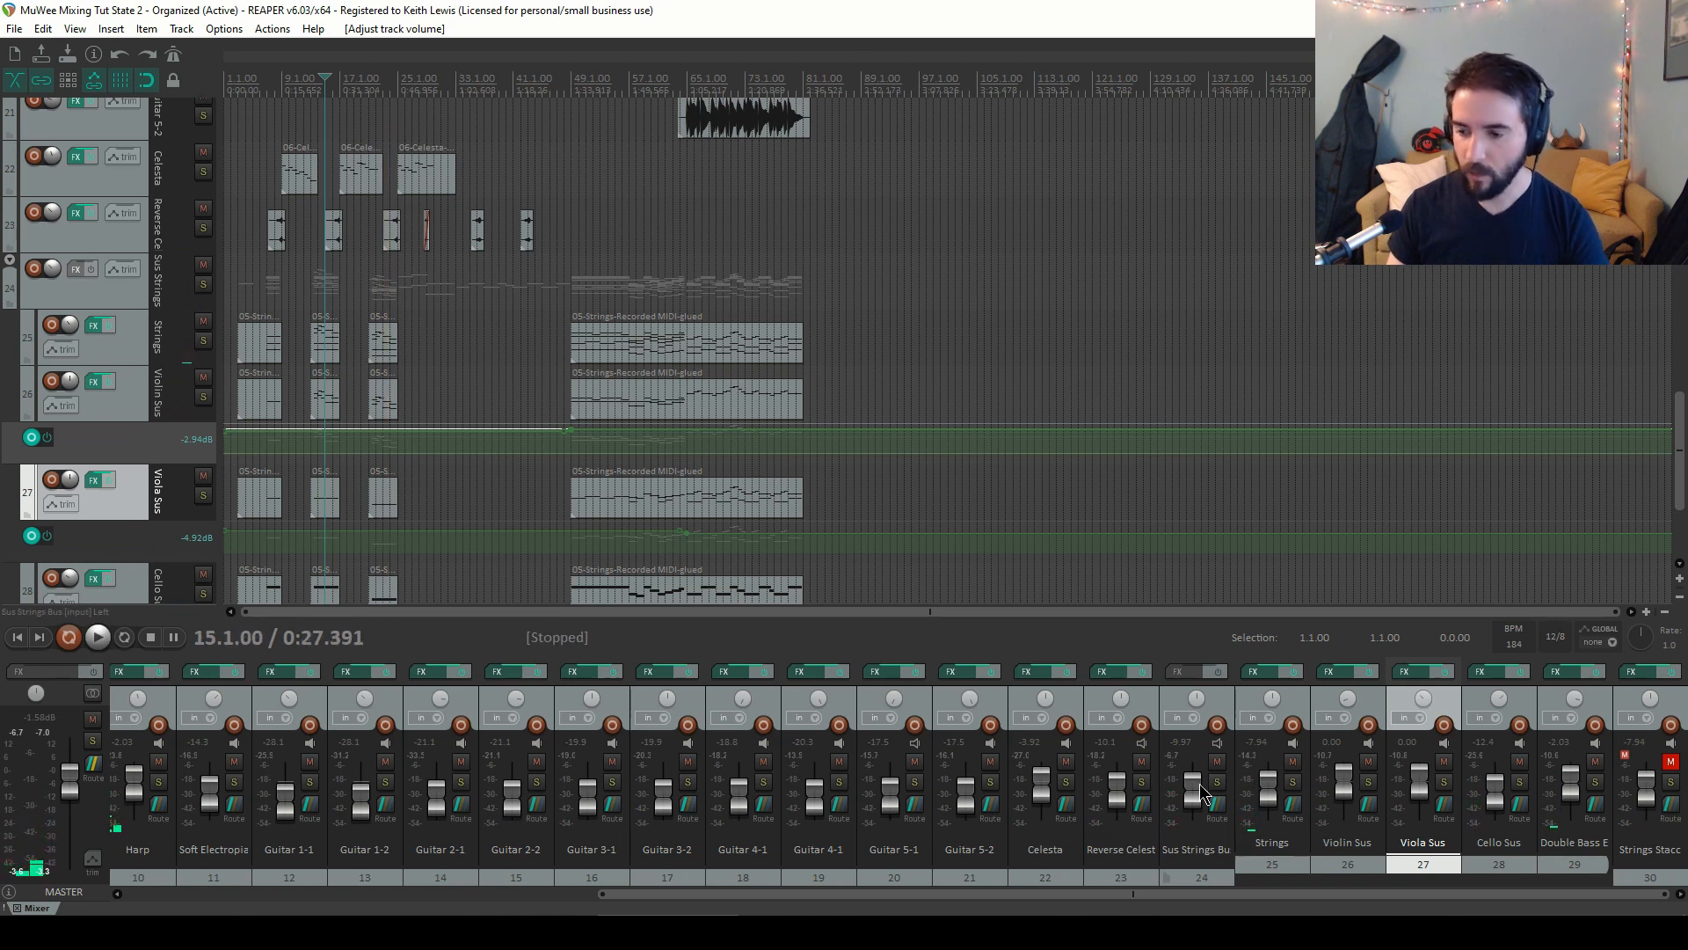
mouse_move(1197, 797)
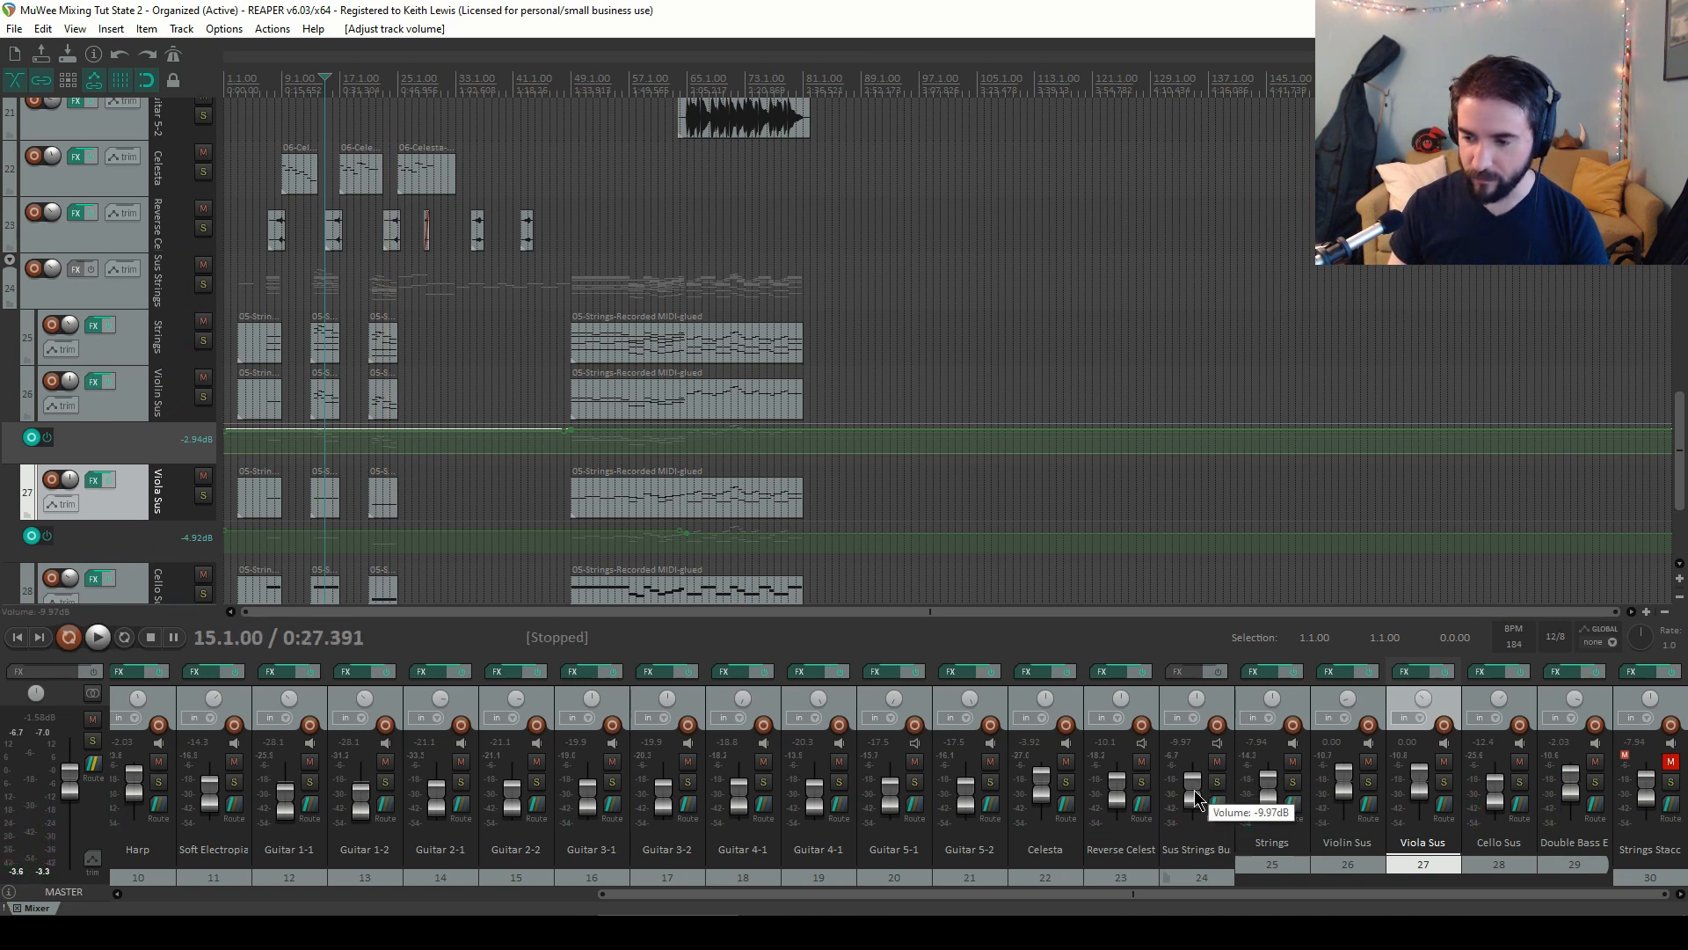
Set the Sus Strings Bus fader to -8.86 dB while auditioning the mix from bar 11
scroll(1198, 798, "up", 5)
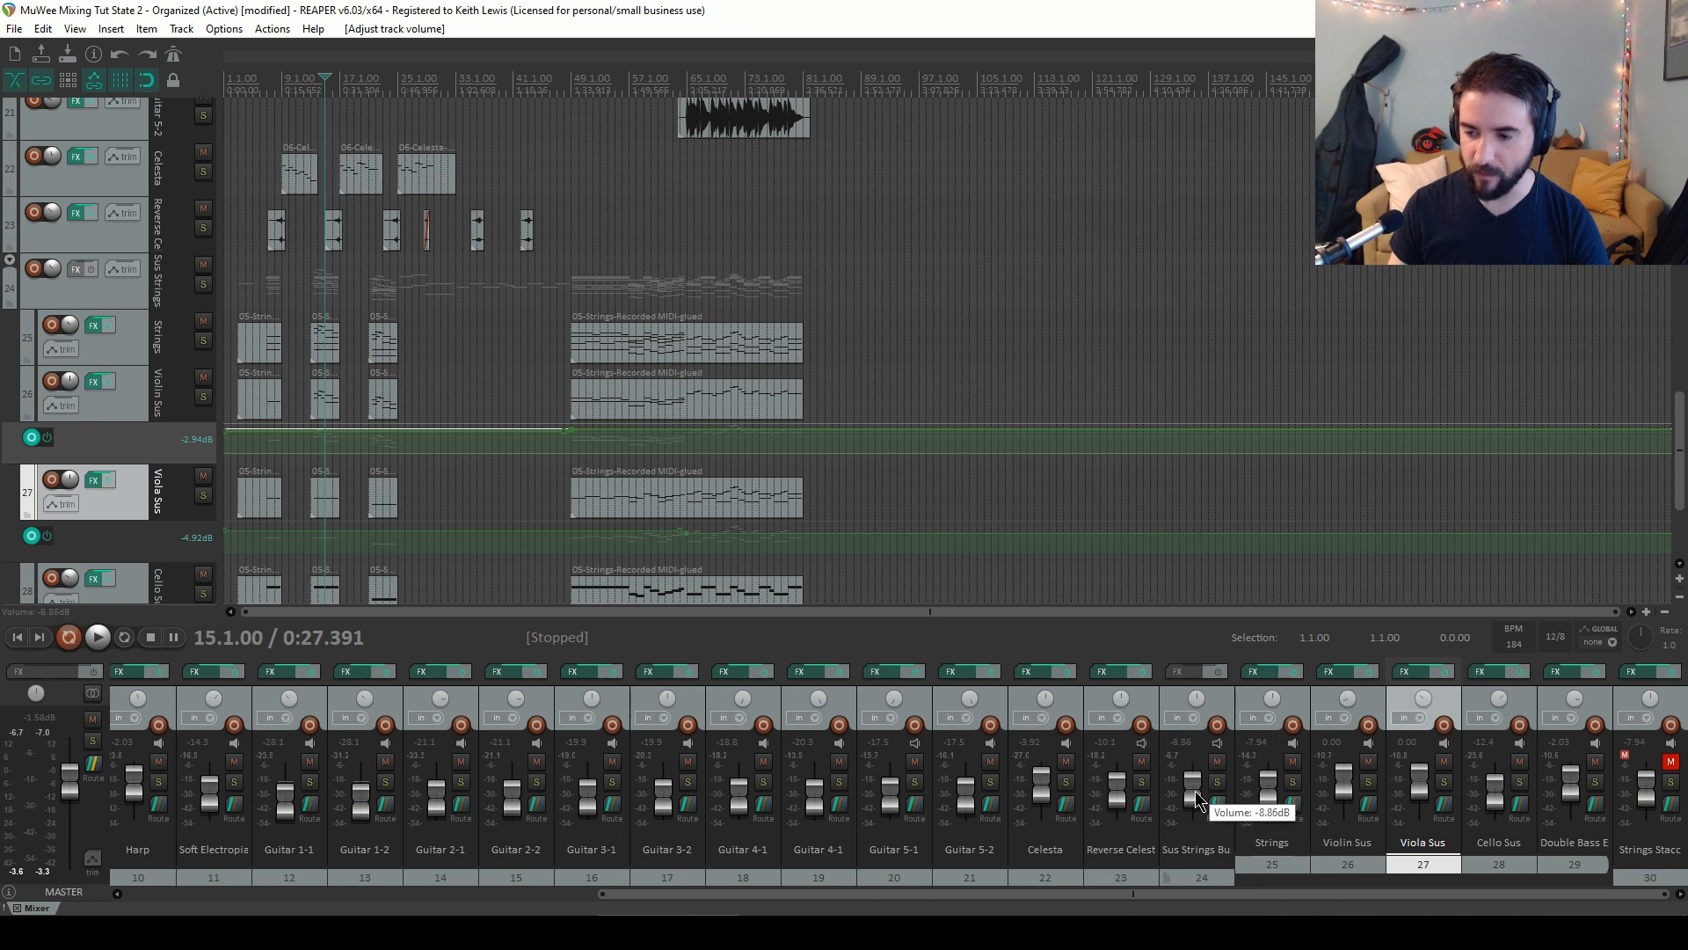
scroll(1198, 798, "down", 5)
key("space")
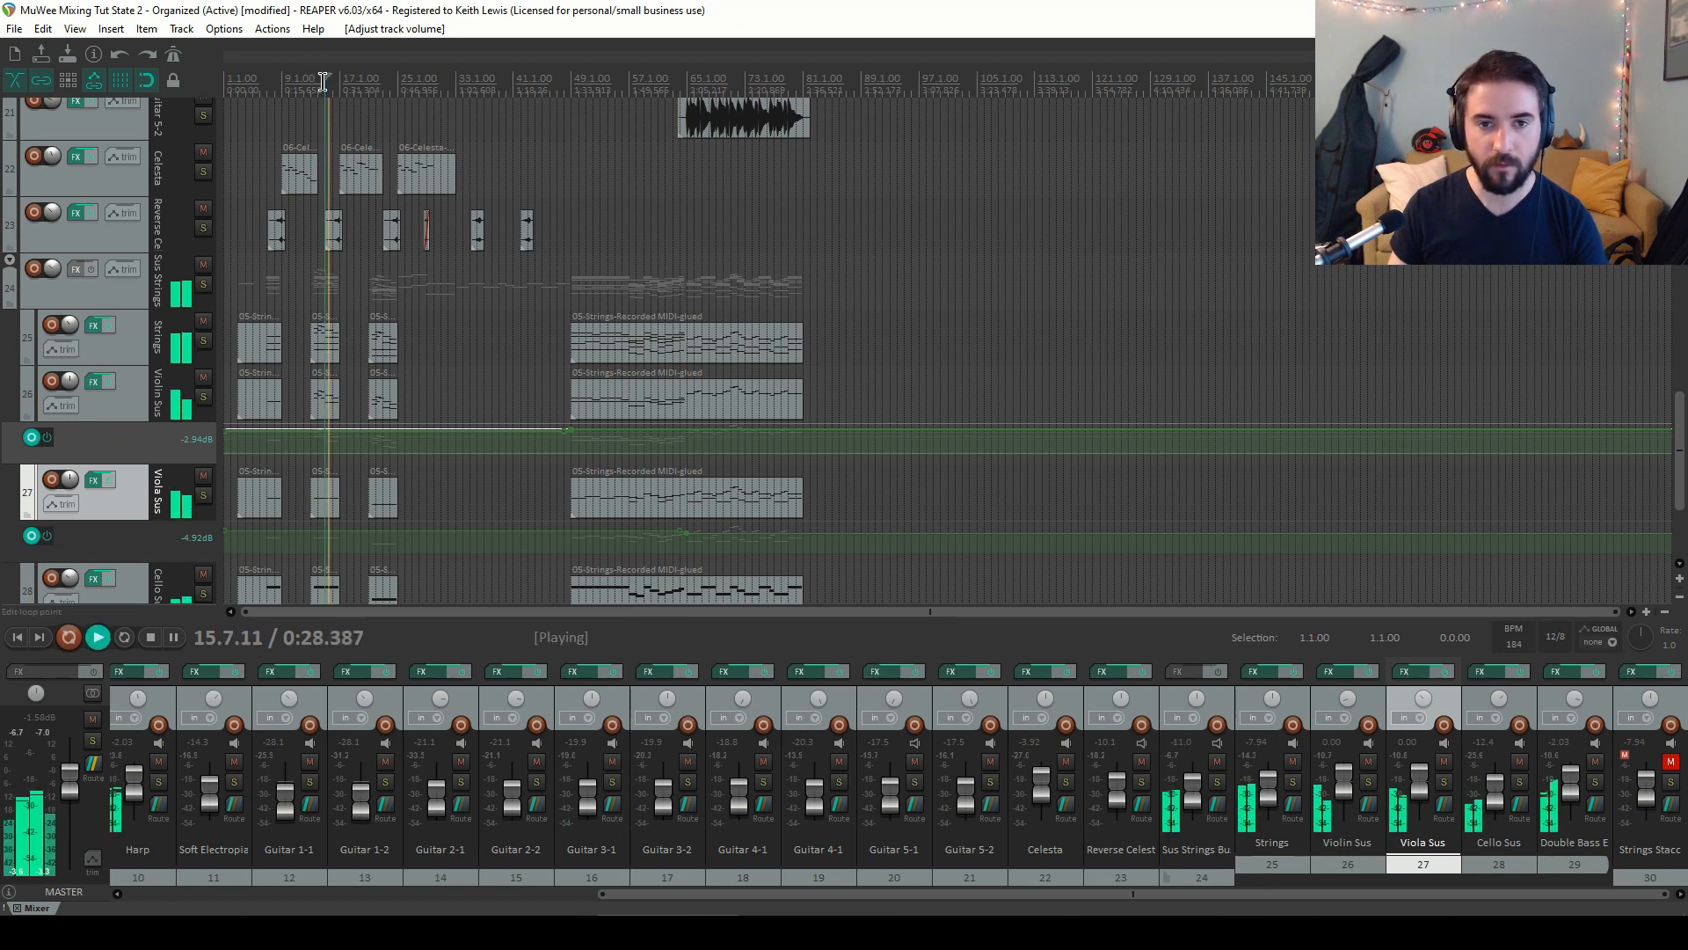
key("space")
left_click(297, 83)
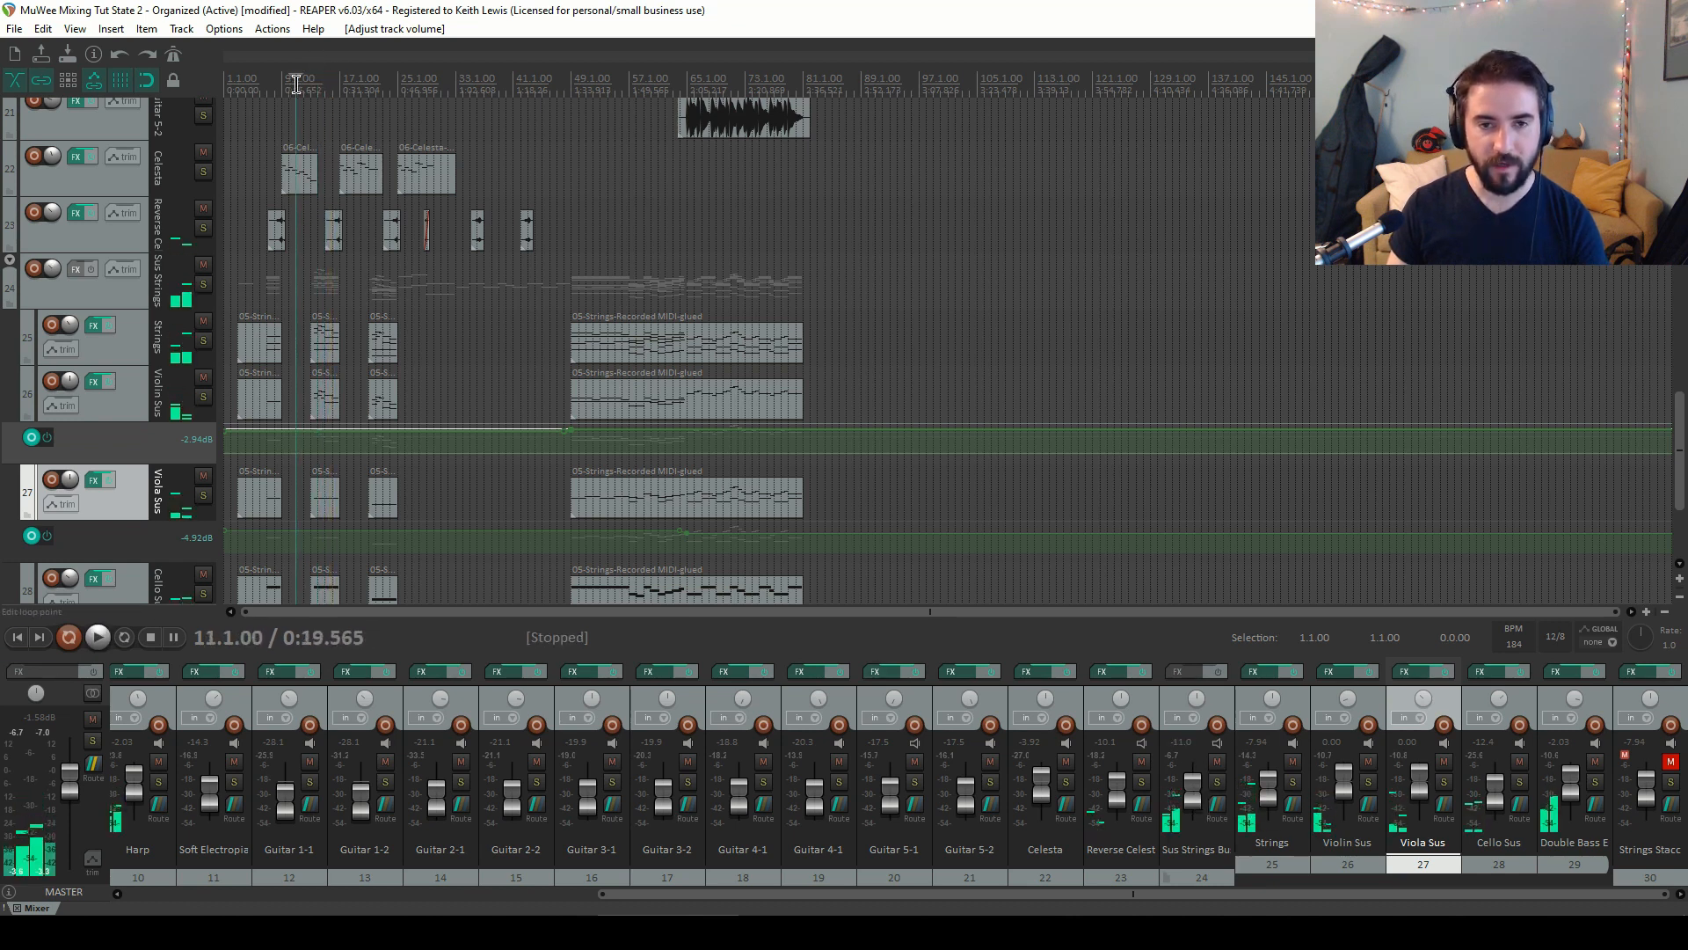
key("space")
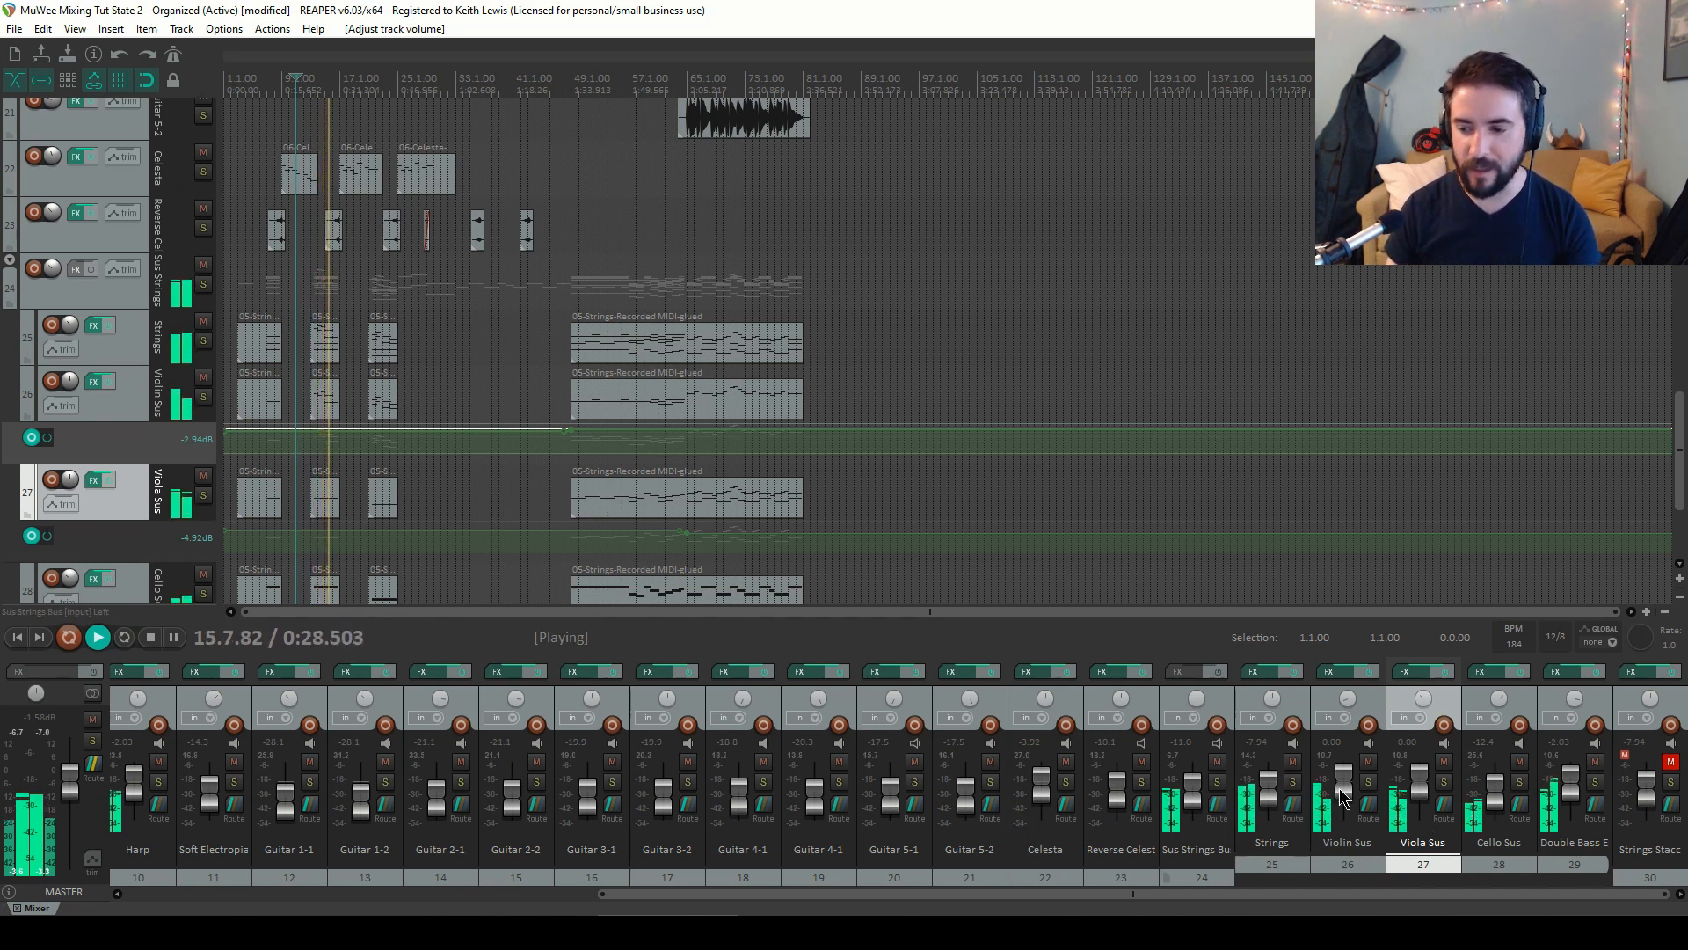
key("space")
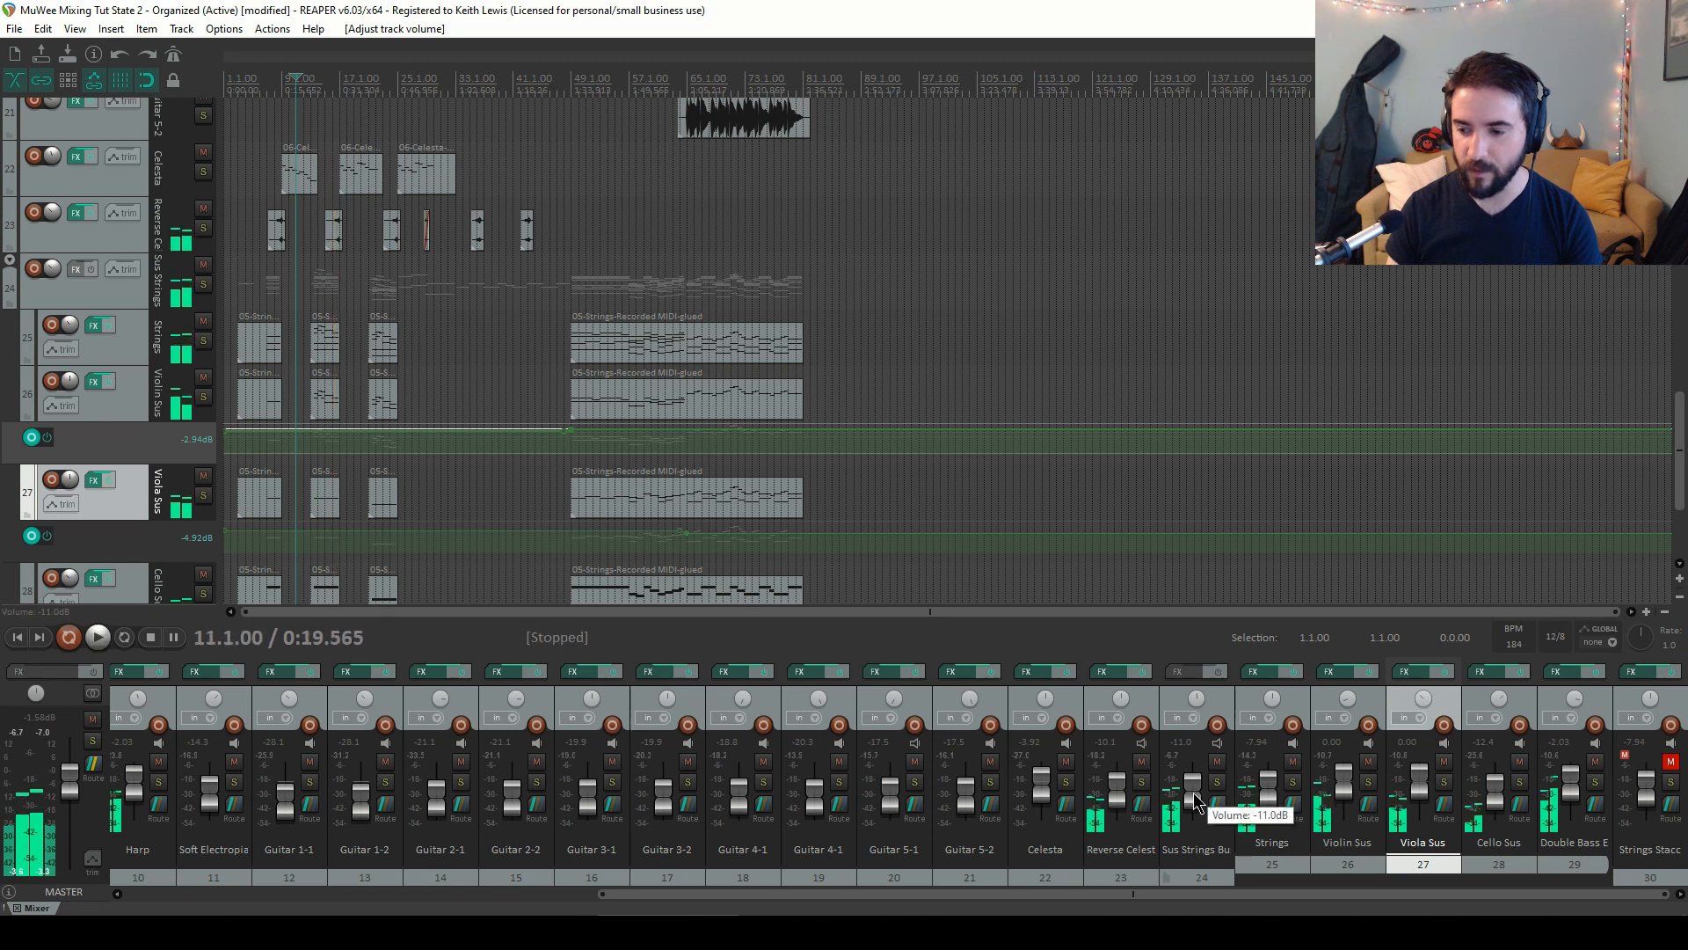
left_click_drag(1194, 796, 1194, 791)
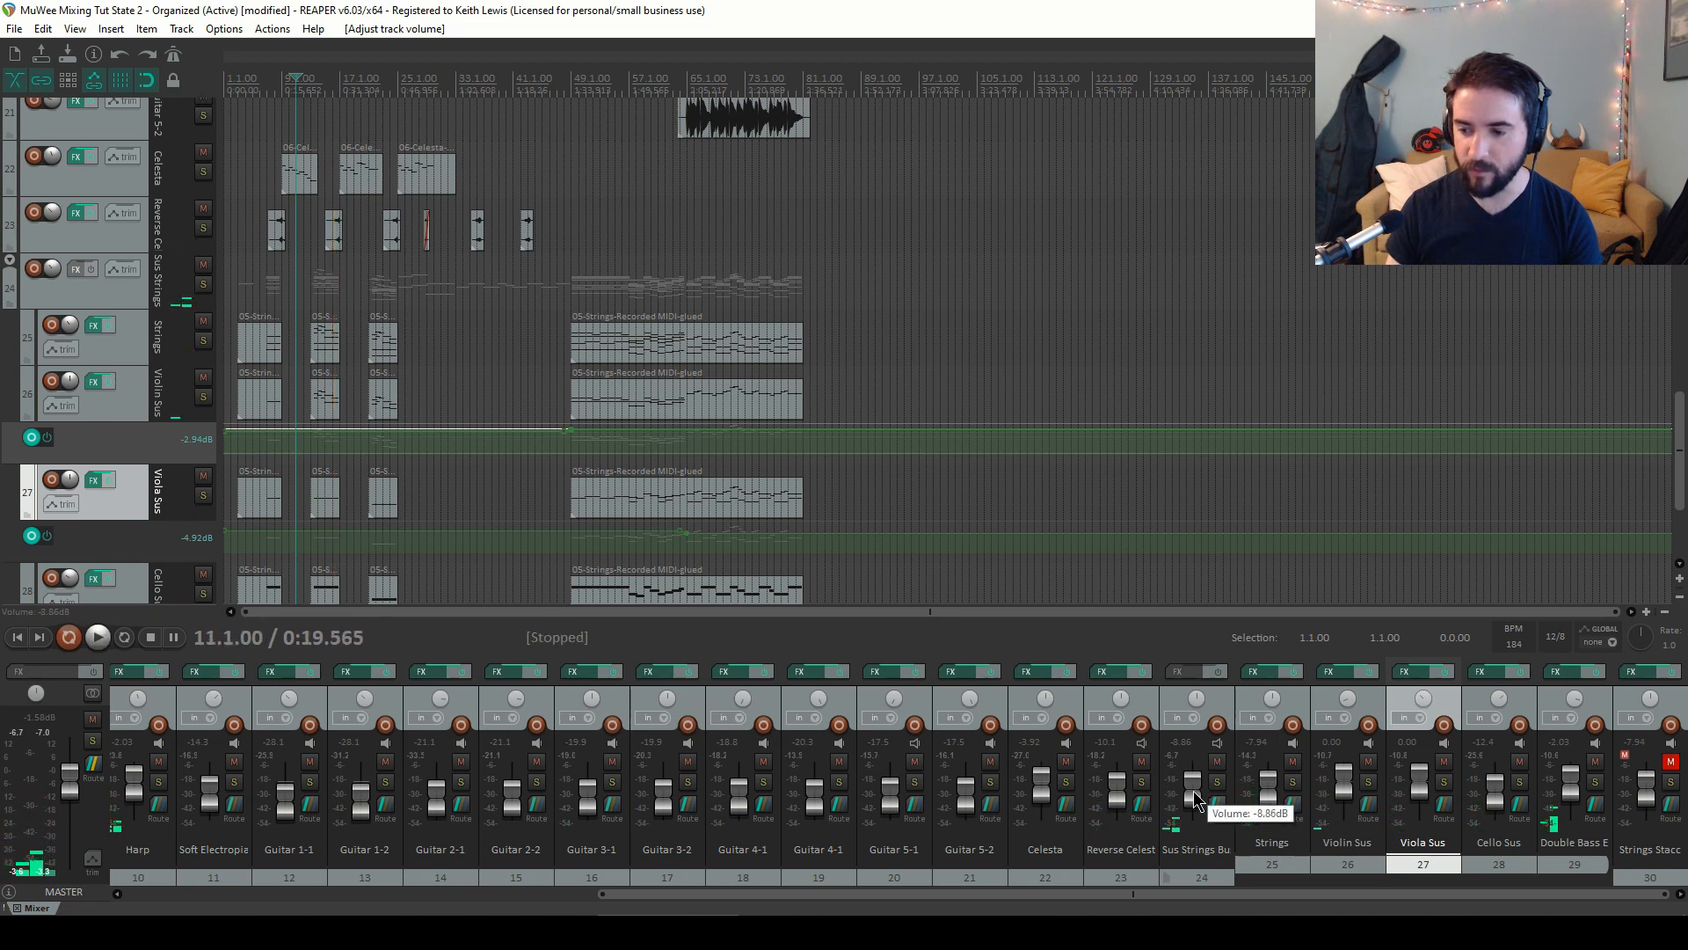
Show the Sus Strings Bus volume envelope, add a point at bar 47 and undo that point
left_click(124, 297)
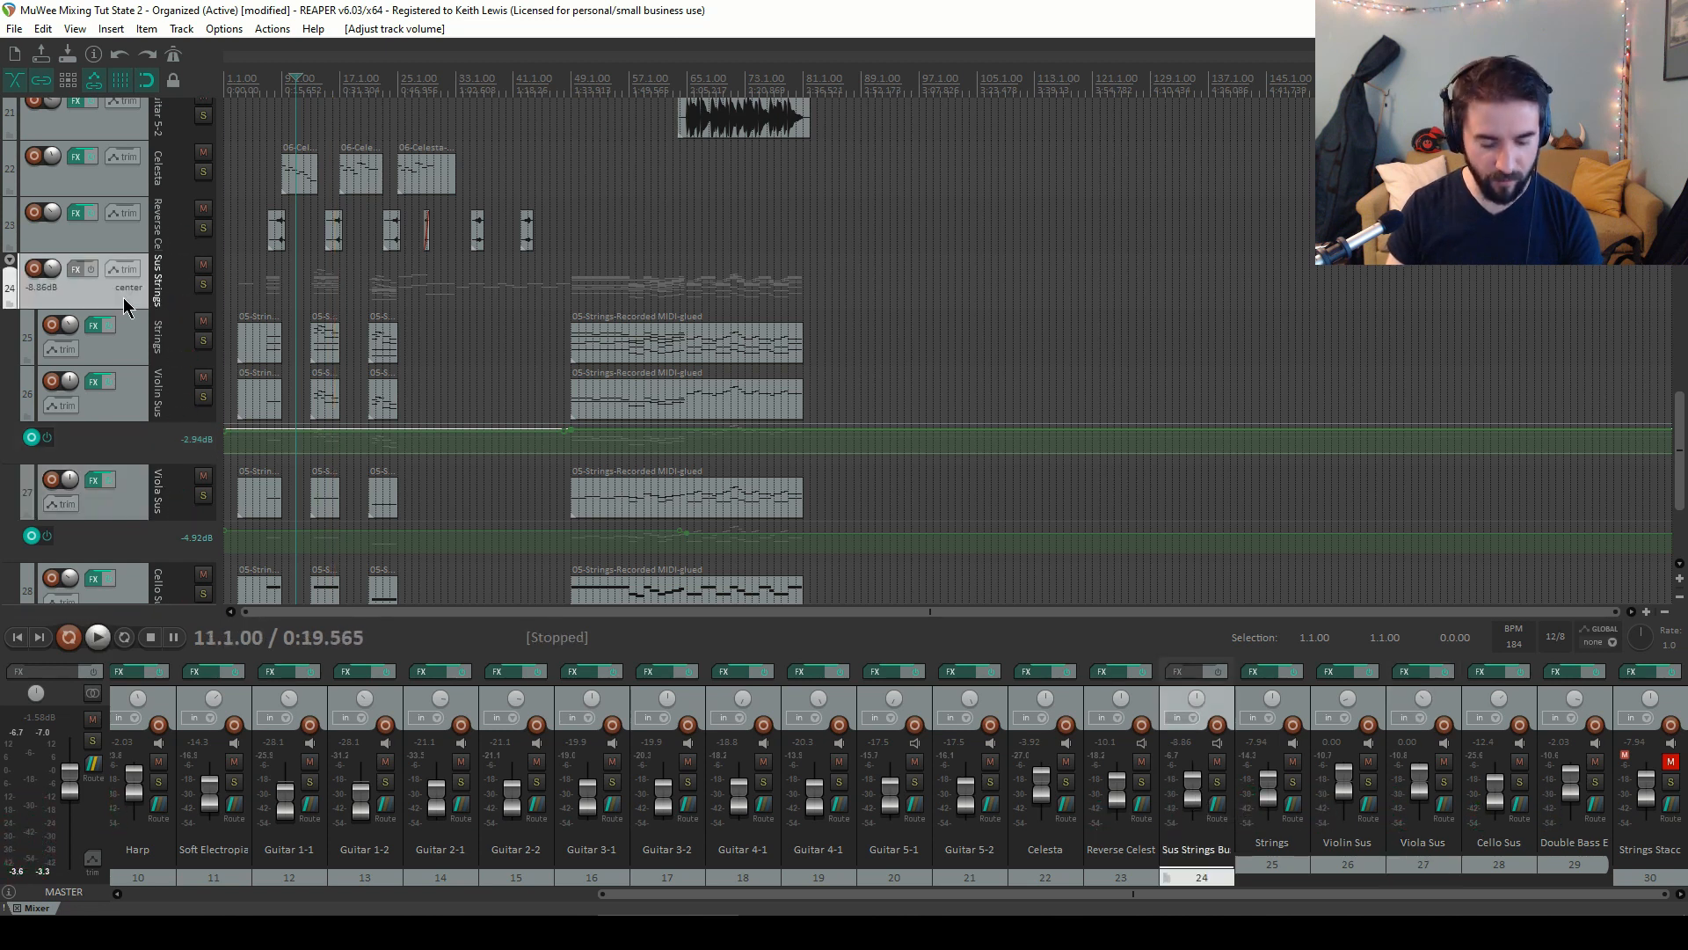
key("v")
left_click(577, 332)
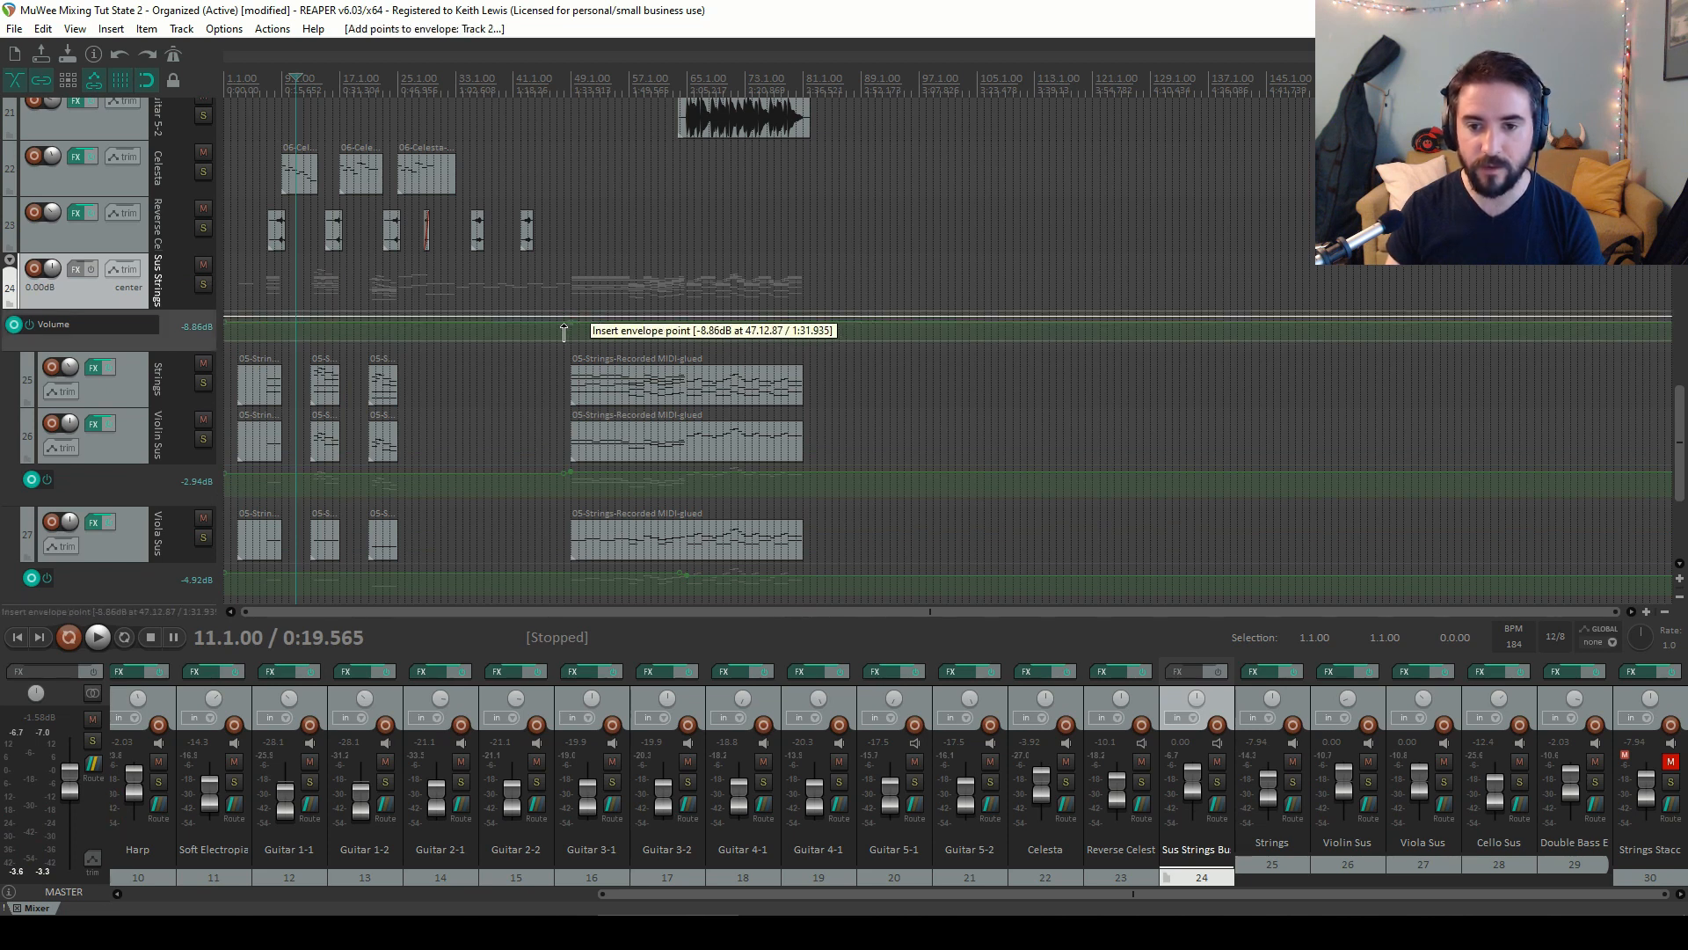
key("ctrl+z")
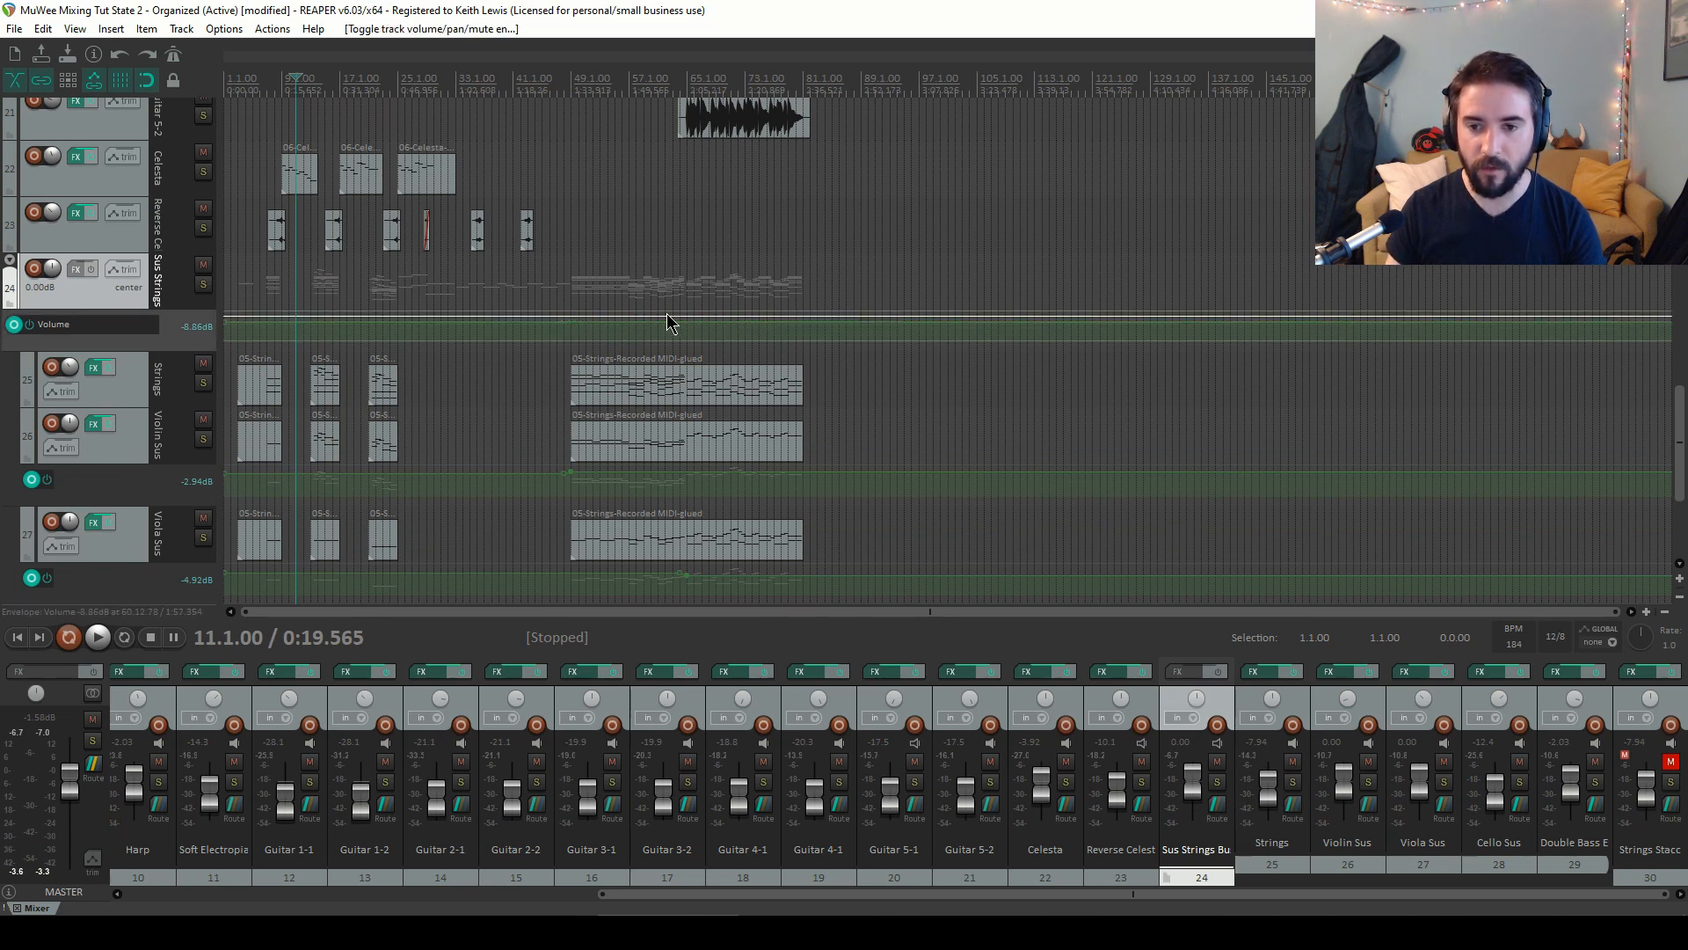
Audition the mix briefly from bar 51
left_click(581, 81)
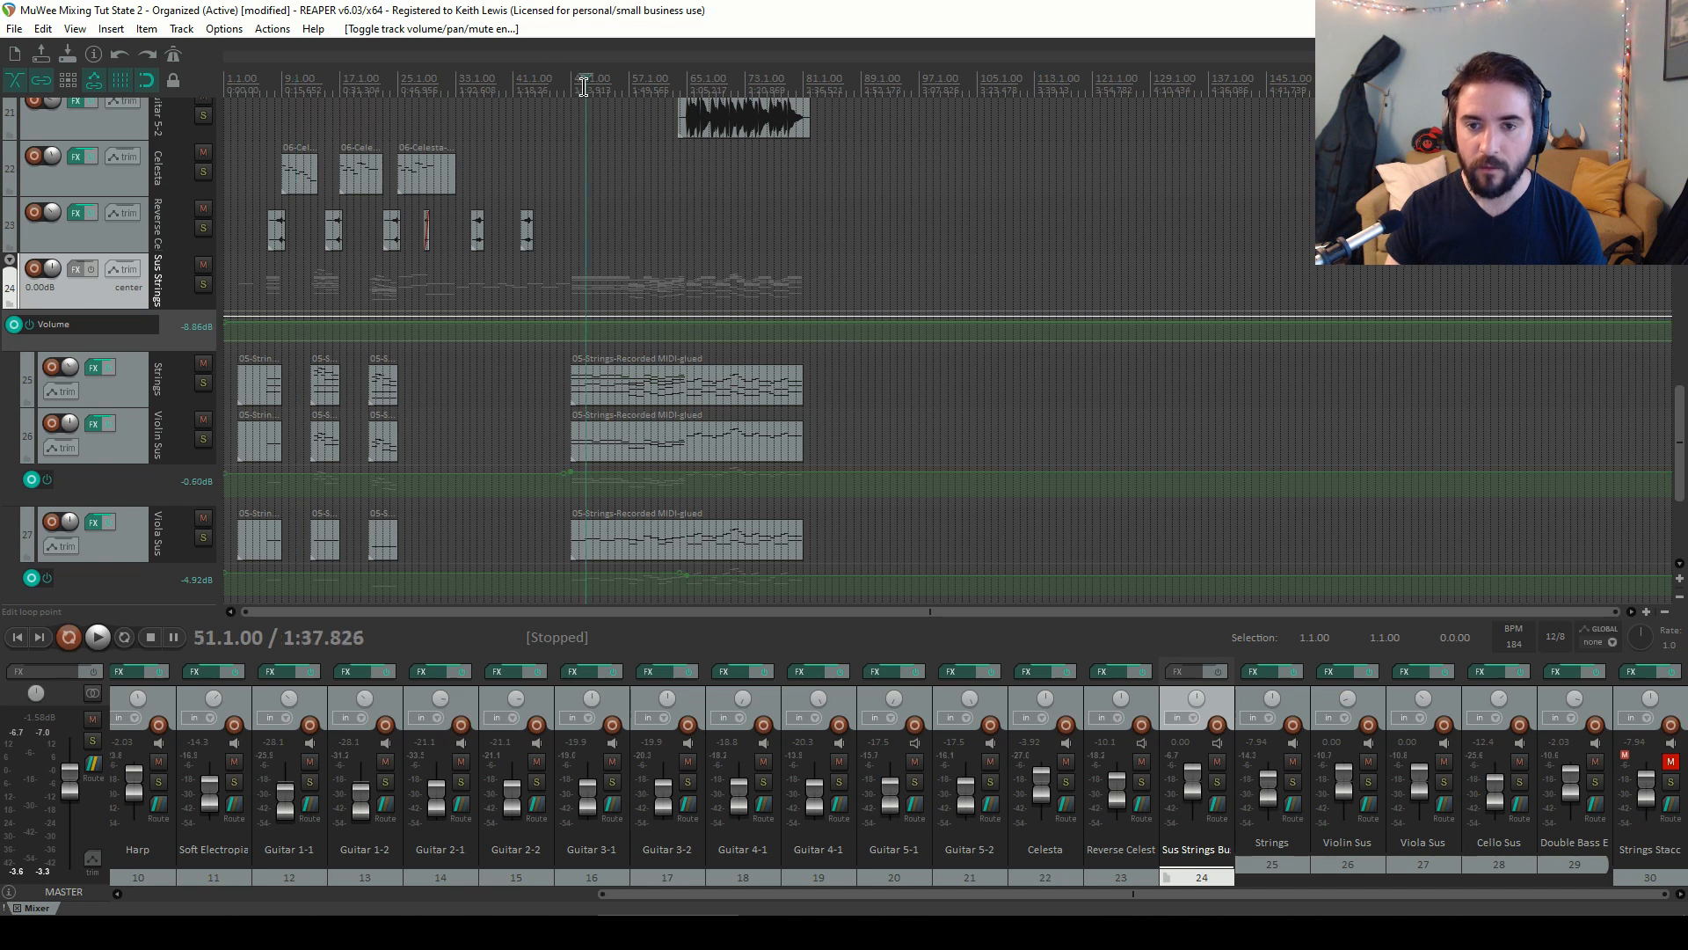
key("space")
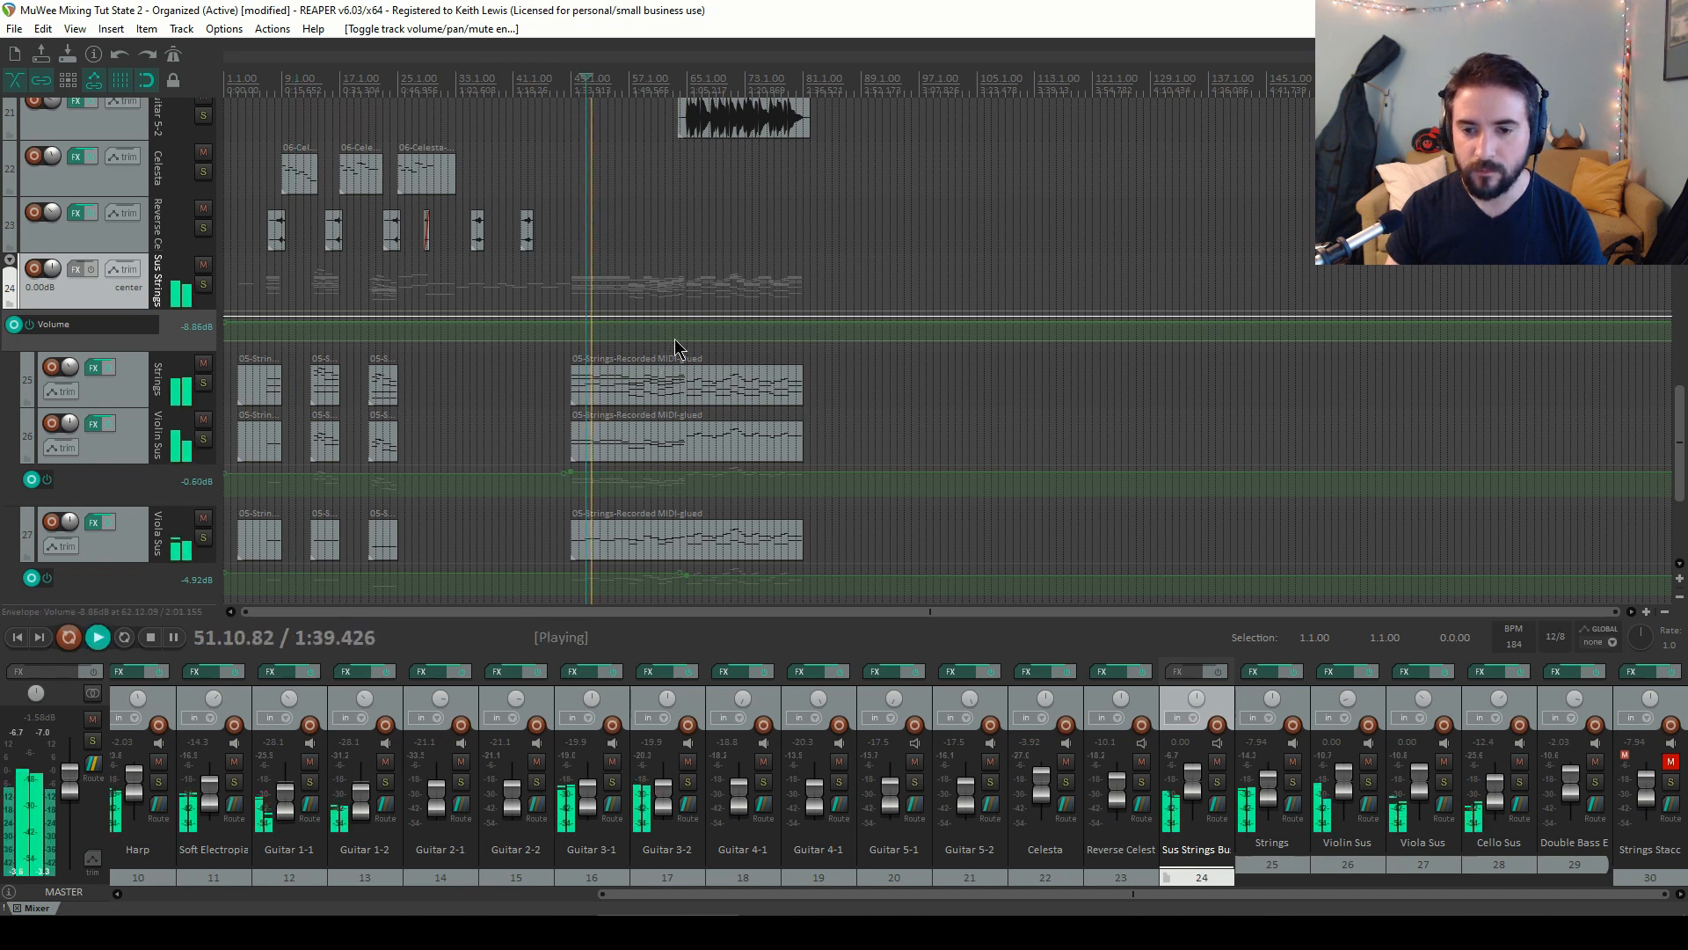
key("space")
Add a Sus Strings Bus envelope point at bar 65 and lower it to about -12.2 dB during playback
left_click(687, 80)
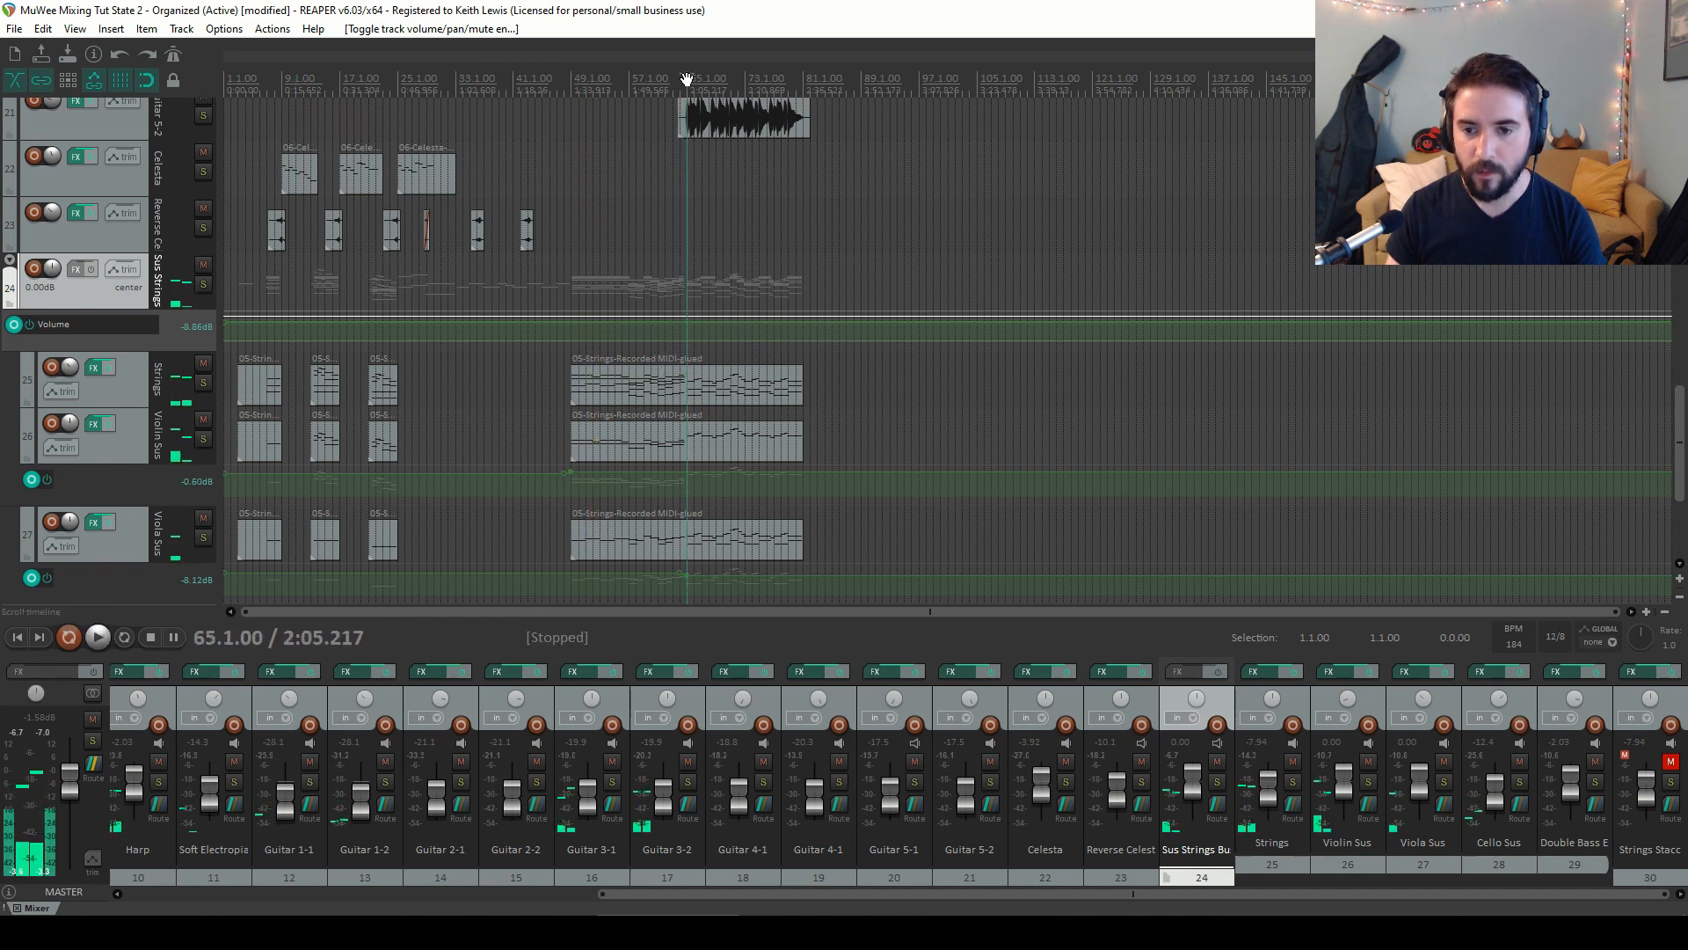
left_click(687, 322, "shift")
scroll(699, 345, "up", 5)
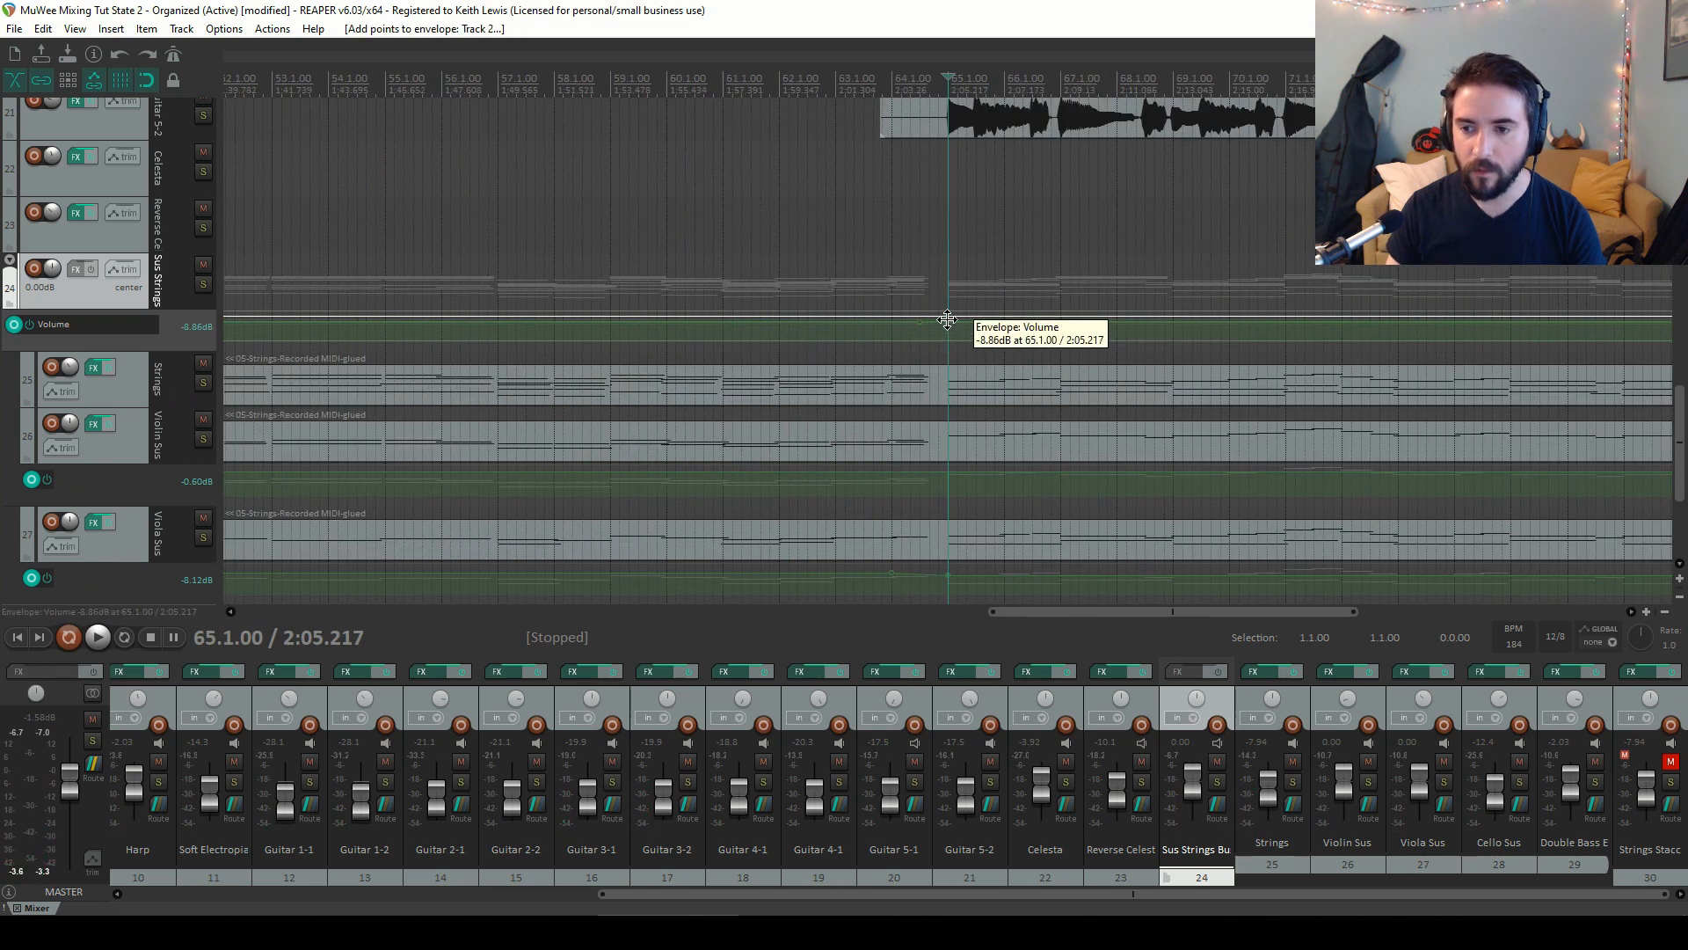
left_click_drag(949, 322, 950, 355)
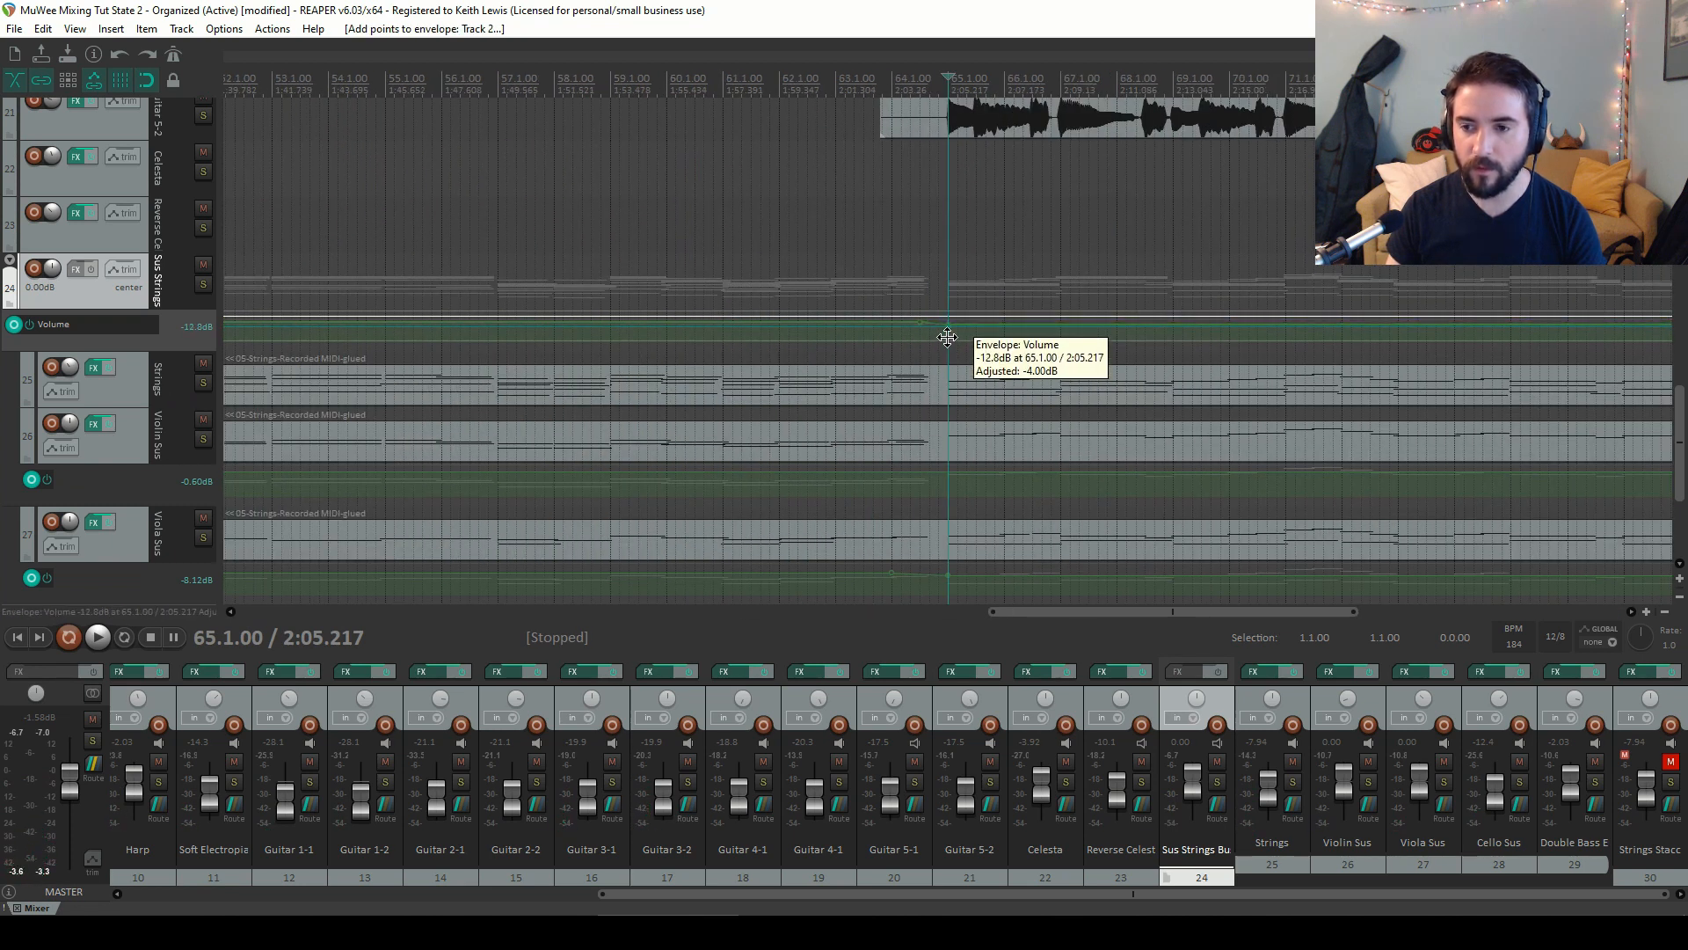
key("space")
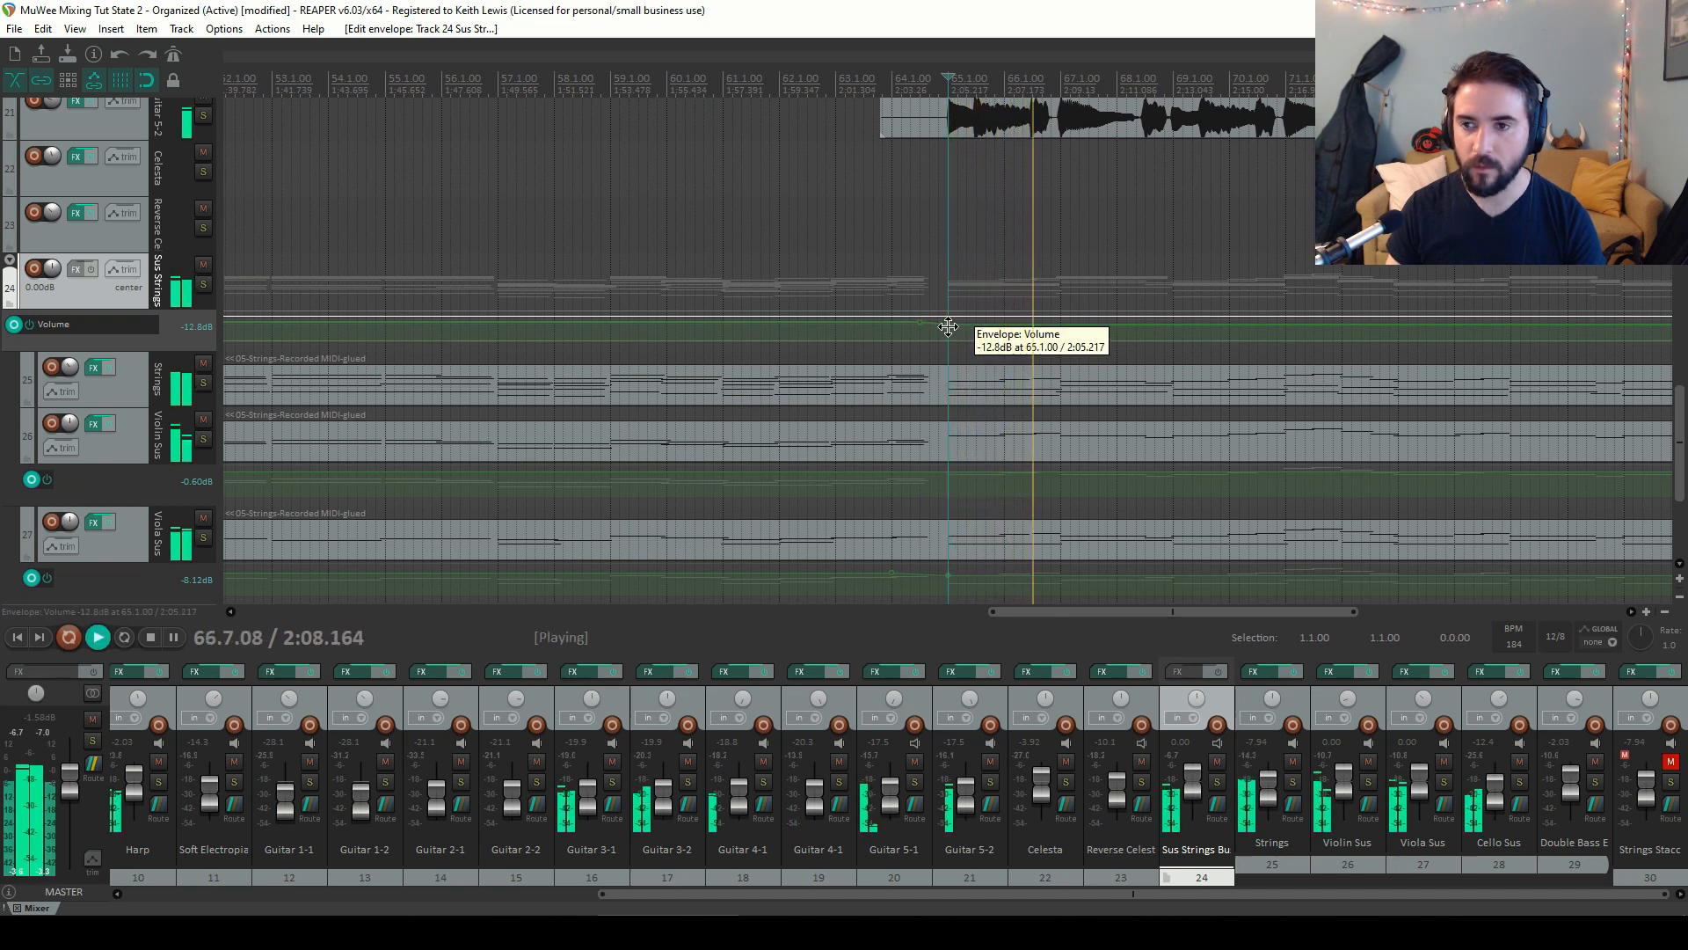
left_click_drag(949, 326, 948, 325)
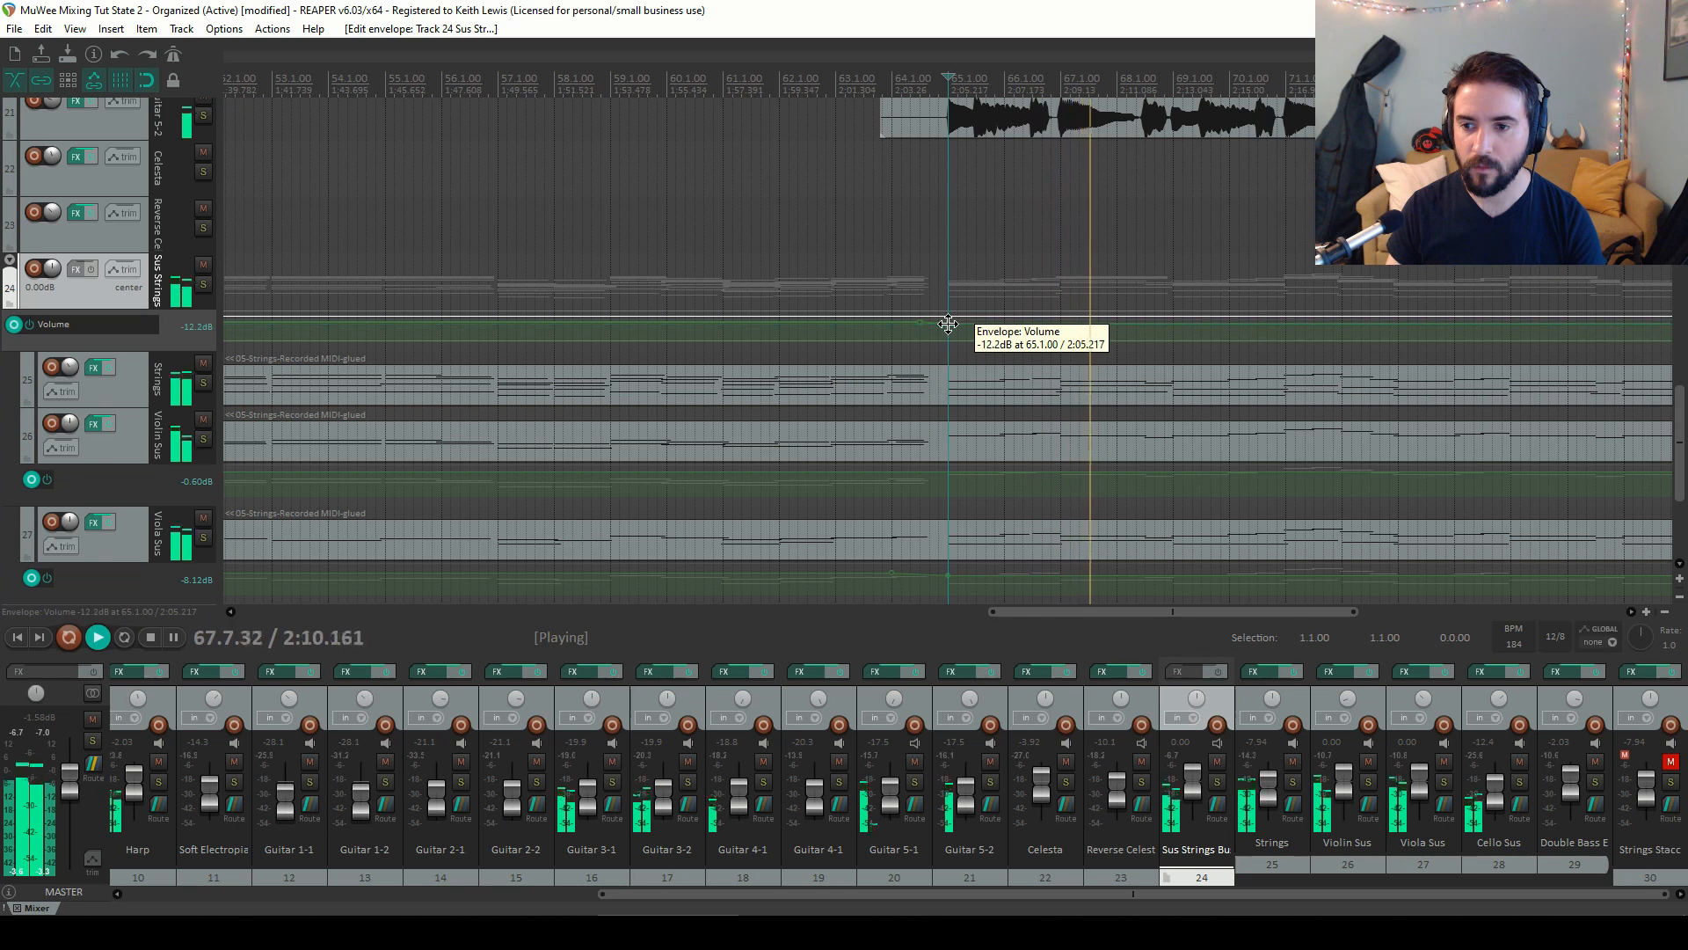
key("space")
Unmute the Strings Stacc track in the mixer
scroll(915, 291, "down", 10)
scroll(747, 297, "up", 2)
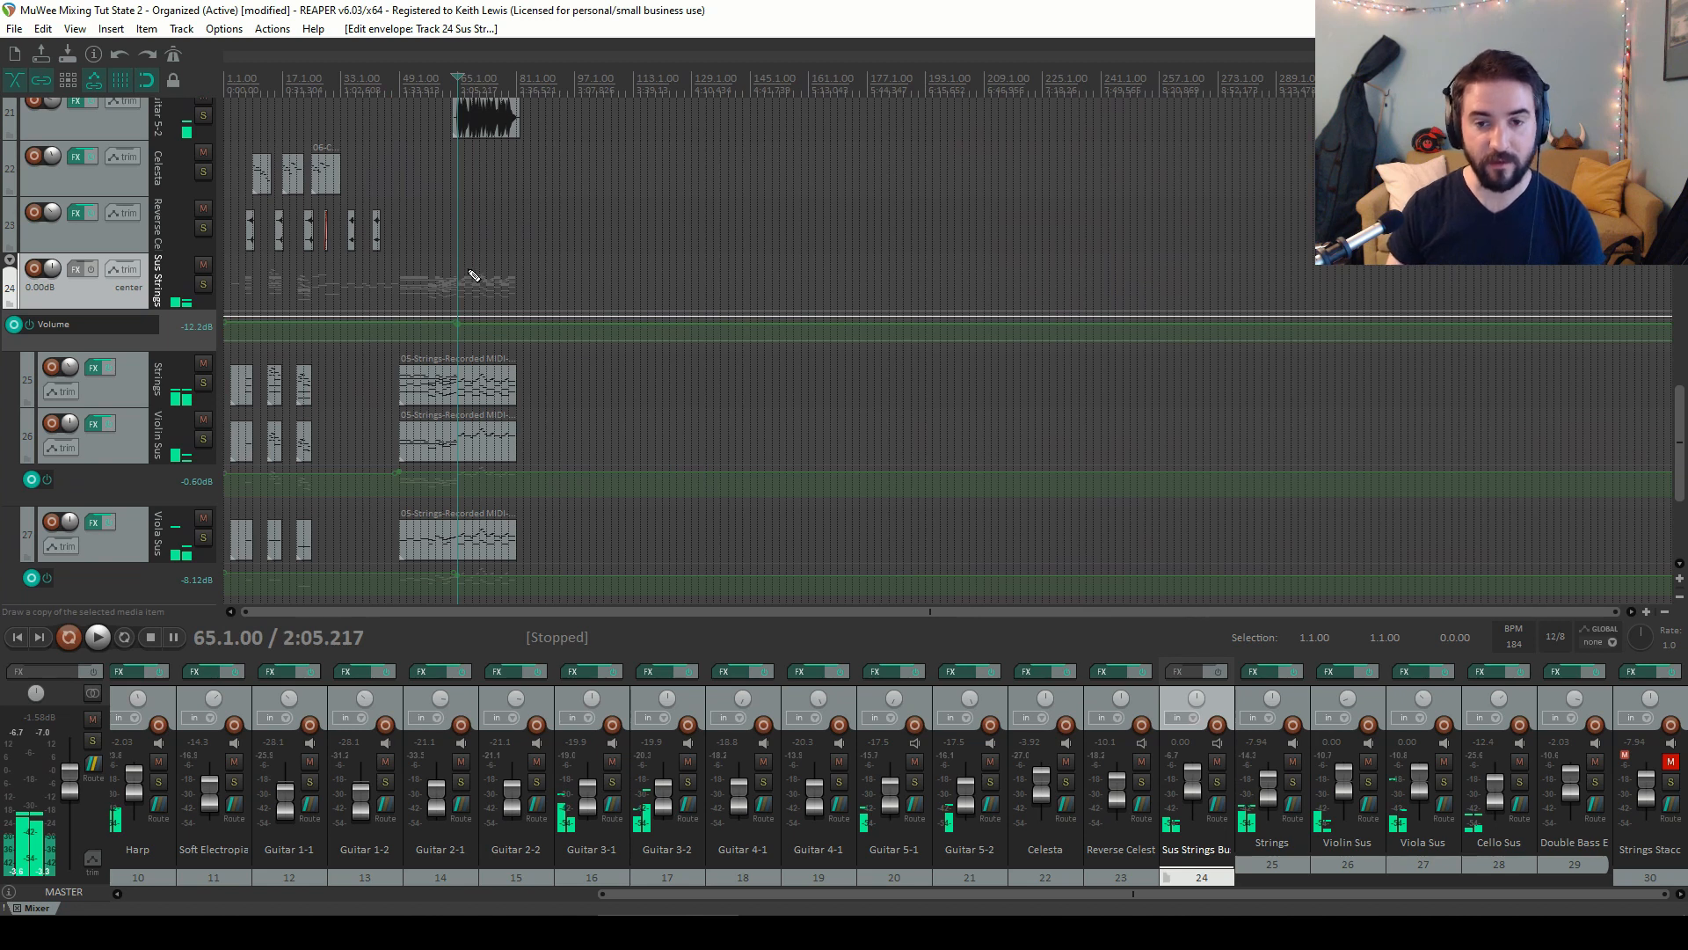
scroll(473, 276, "up", 3)
key("Home")
scroll(581, 286, "down", 1)
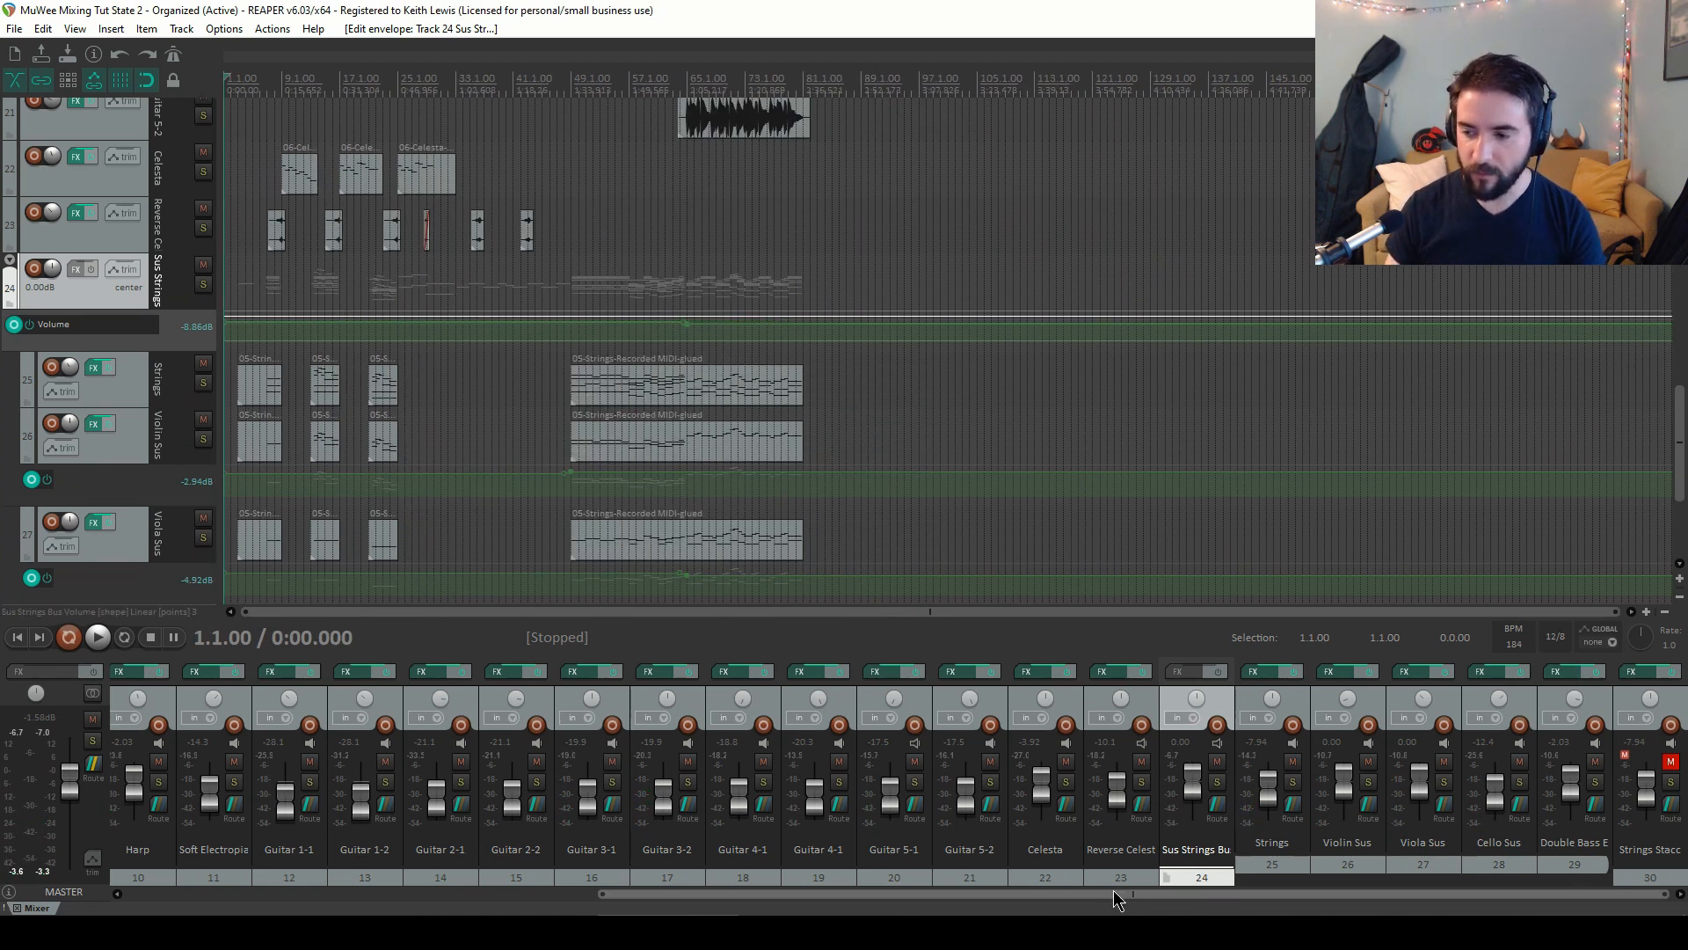
left_click_drag(1136, 884, 1389, 866)
left_click(1670, 762)
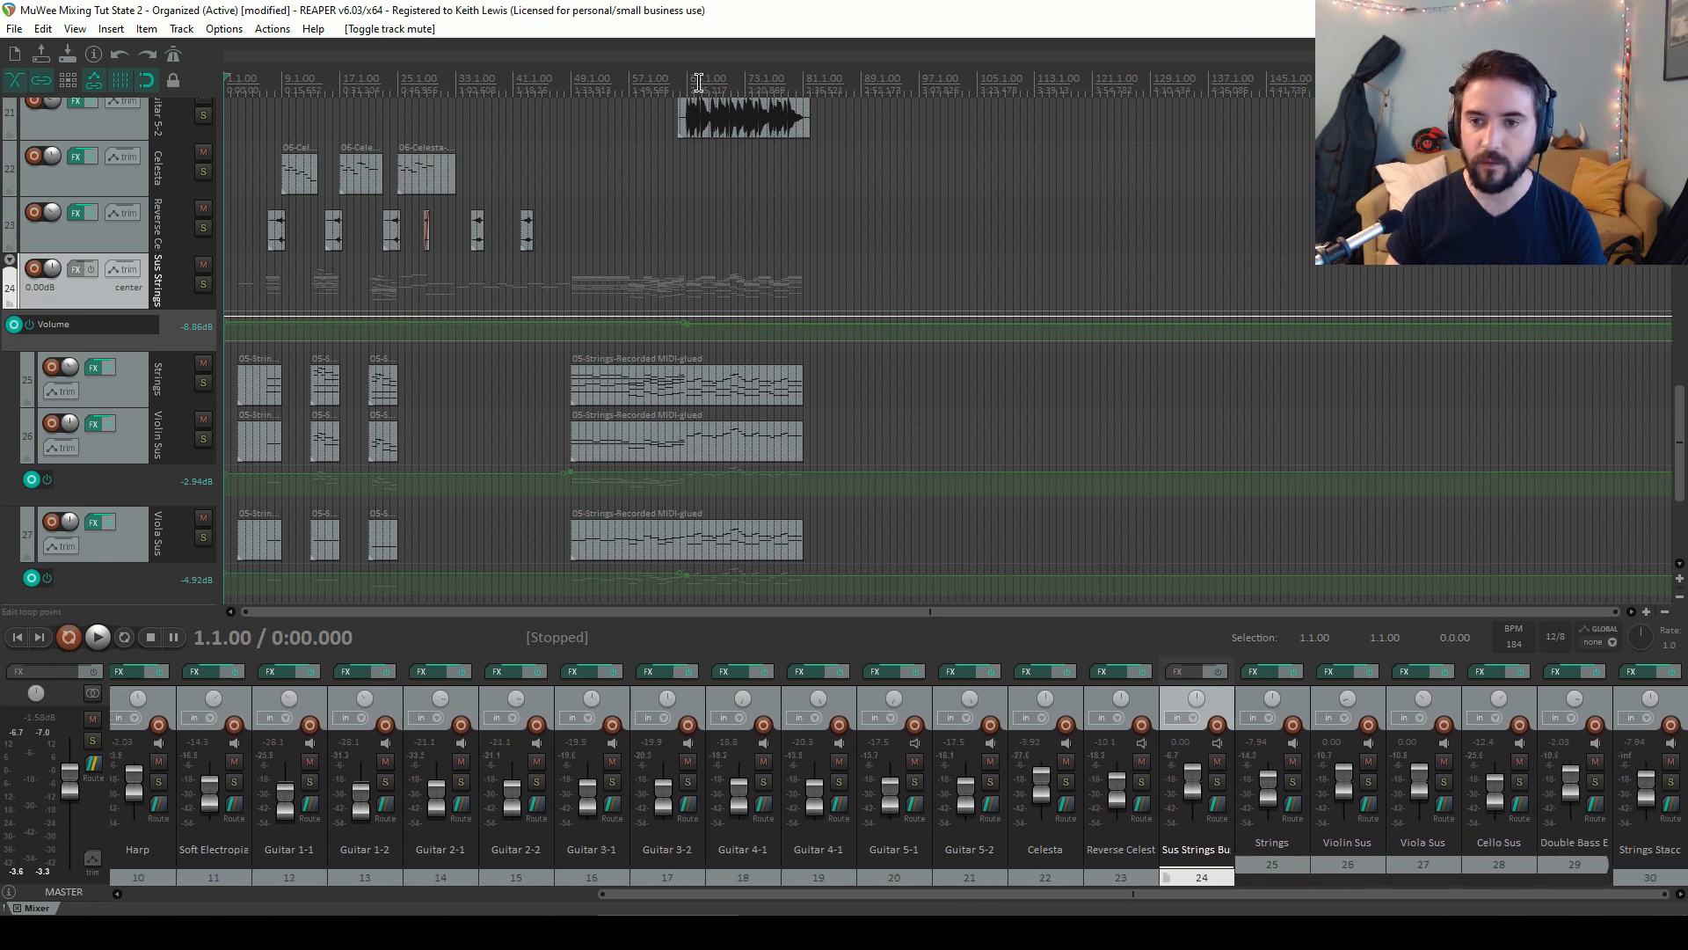
Play from bar 57 and set the Strings Stacc fader to -9.03 dB
left_click(587, 83)
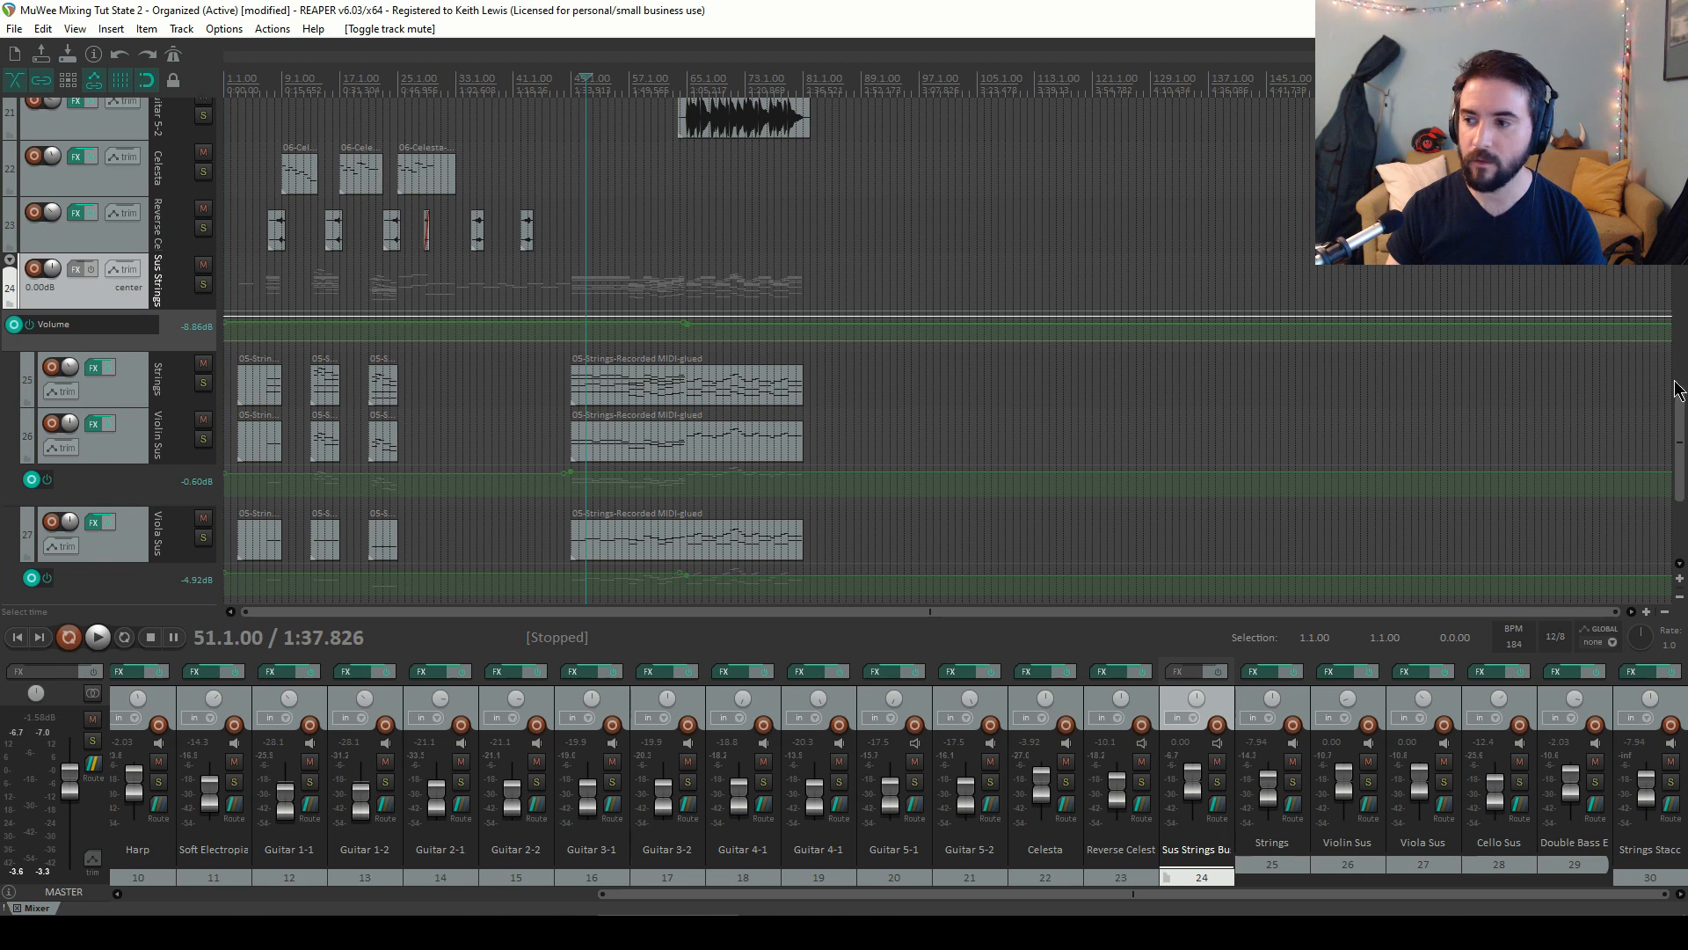
left_click_drag(1679, 410, 1678, 468)
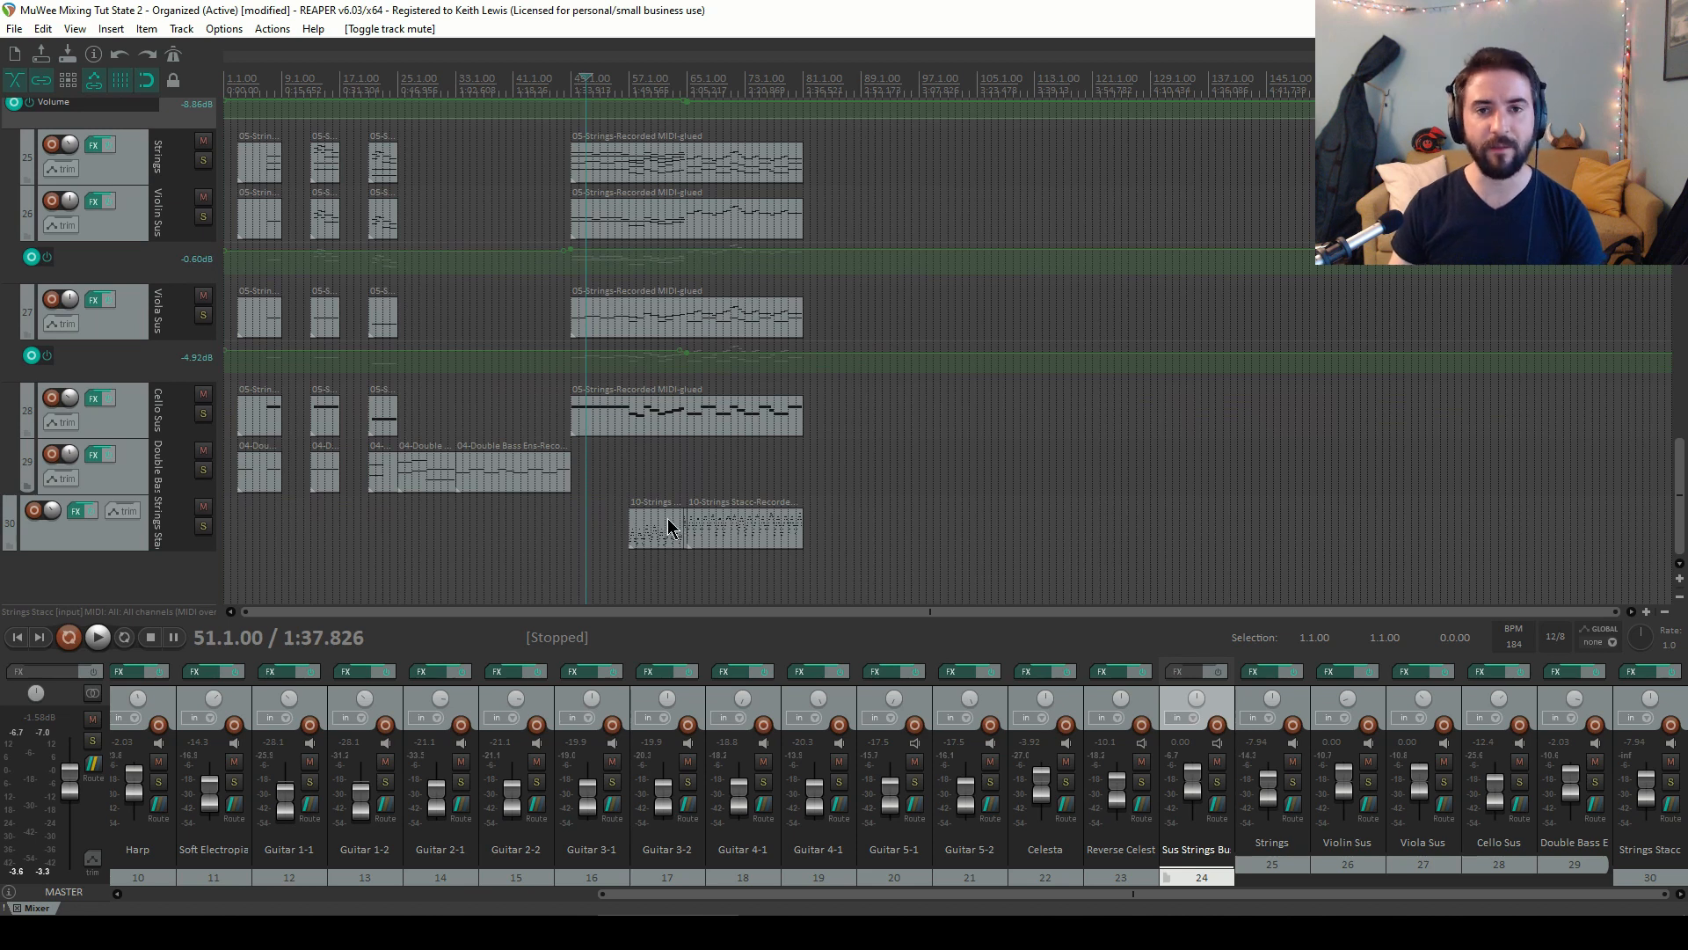
left_click(607, 83)
left_click(628, 83)
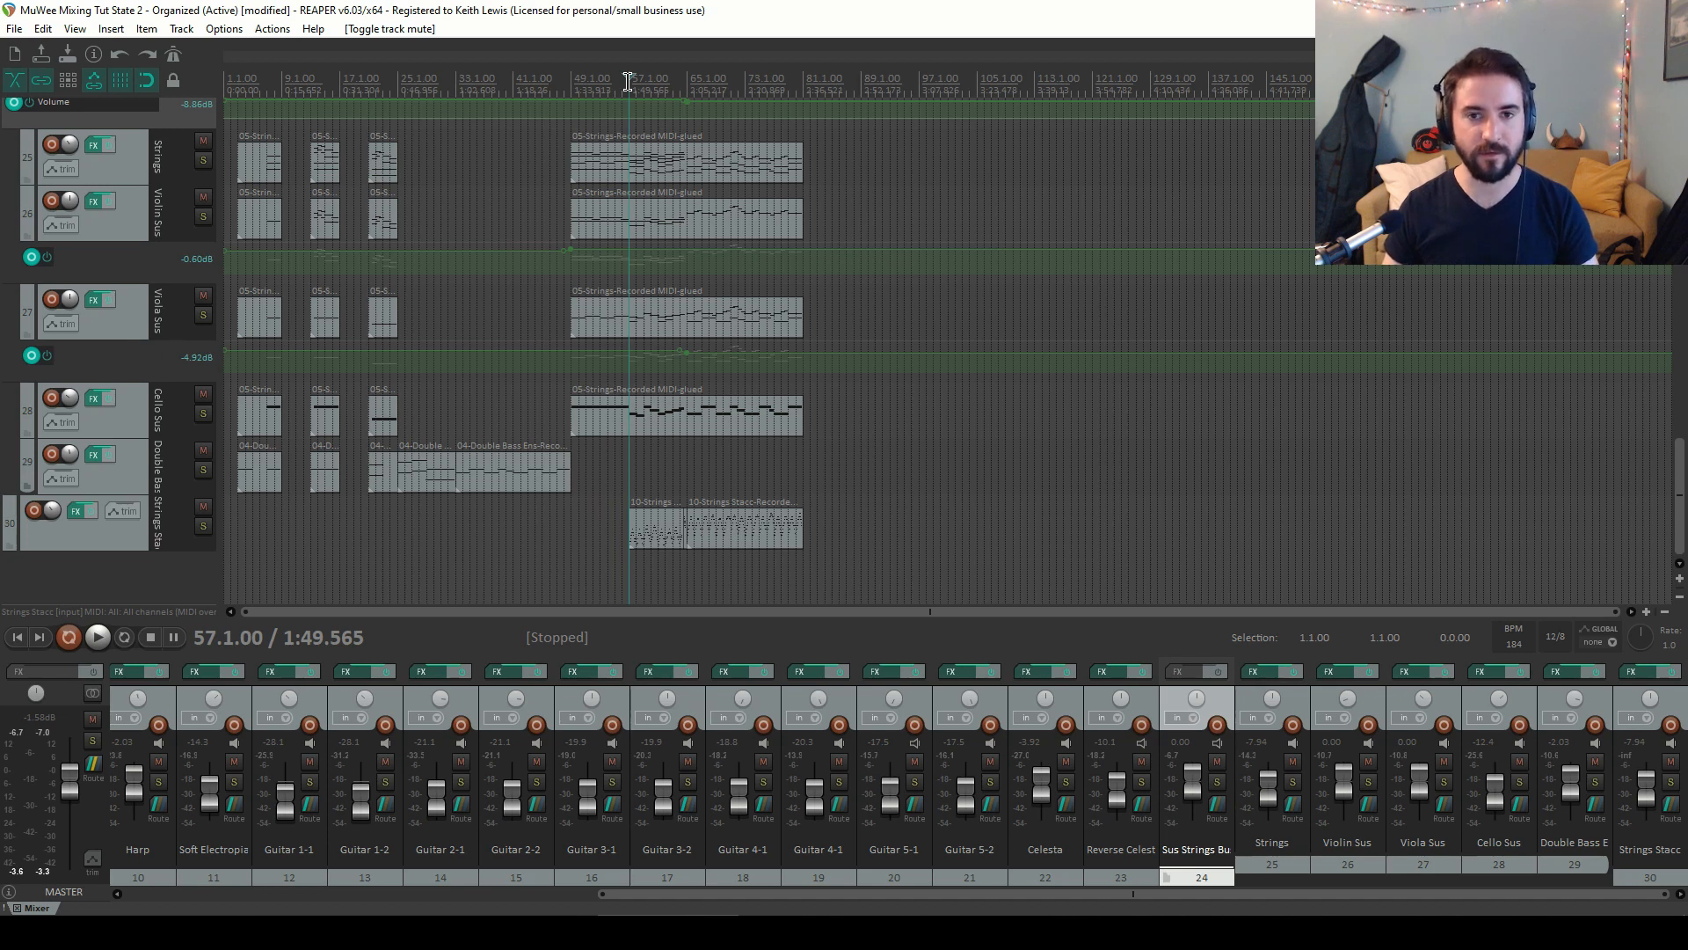
key("space")
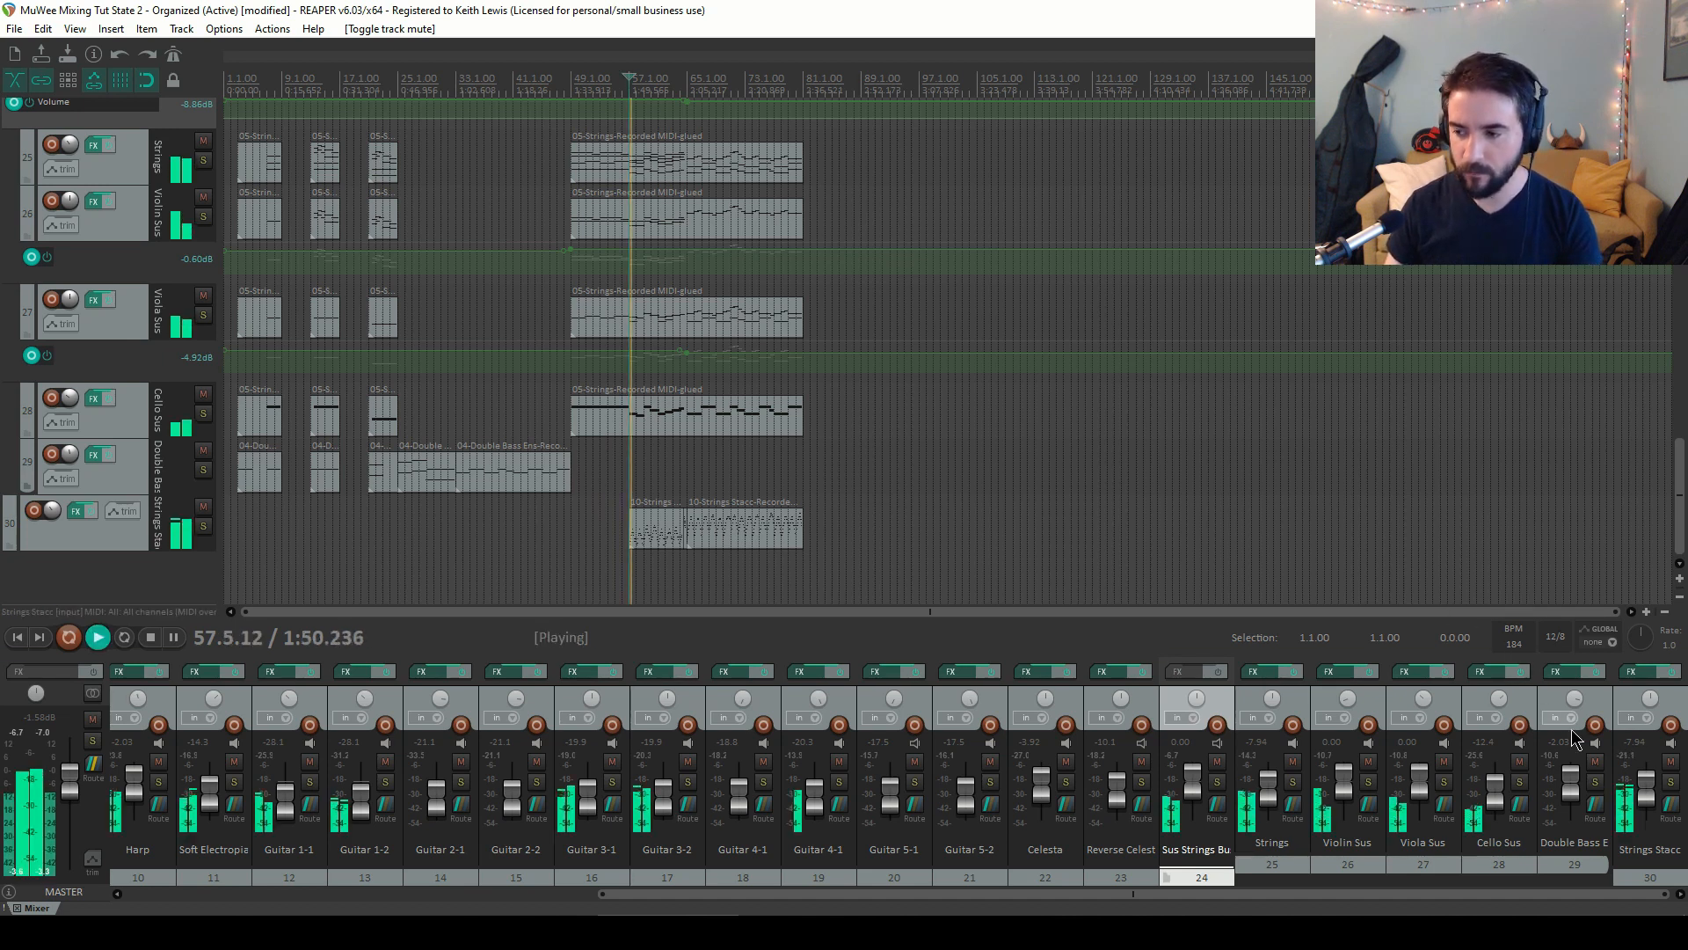
mouse_move(1655, 802)
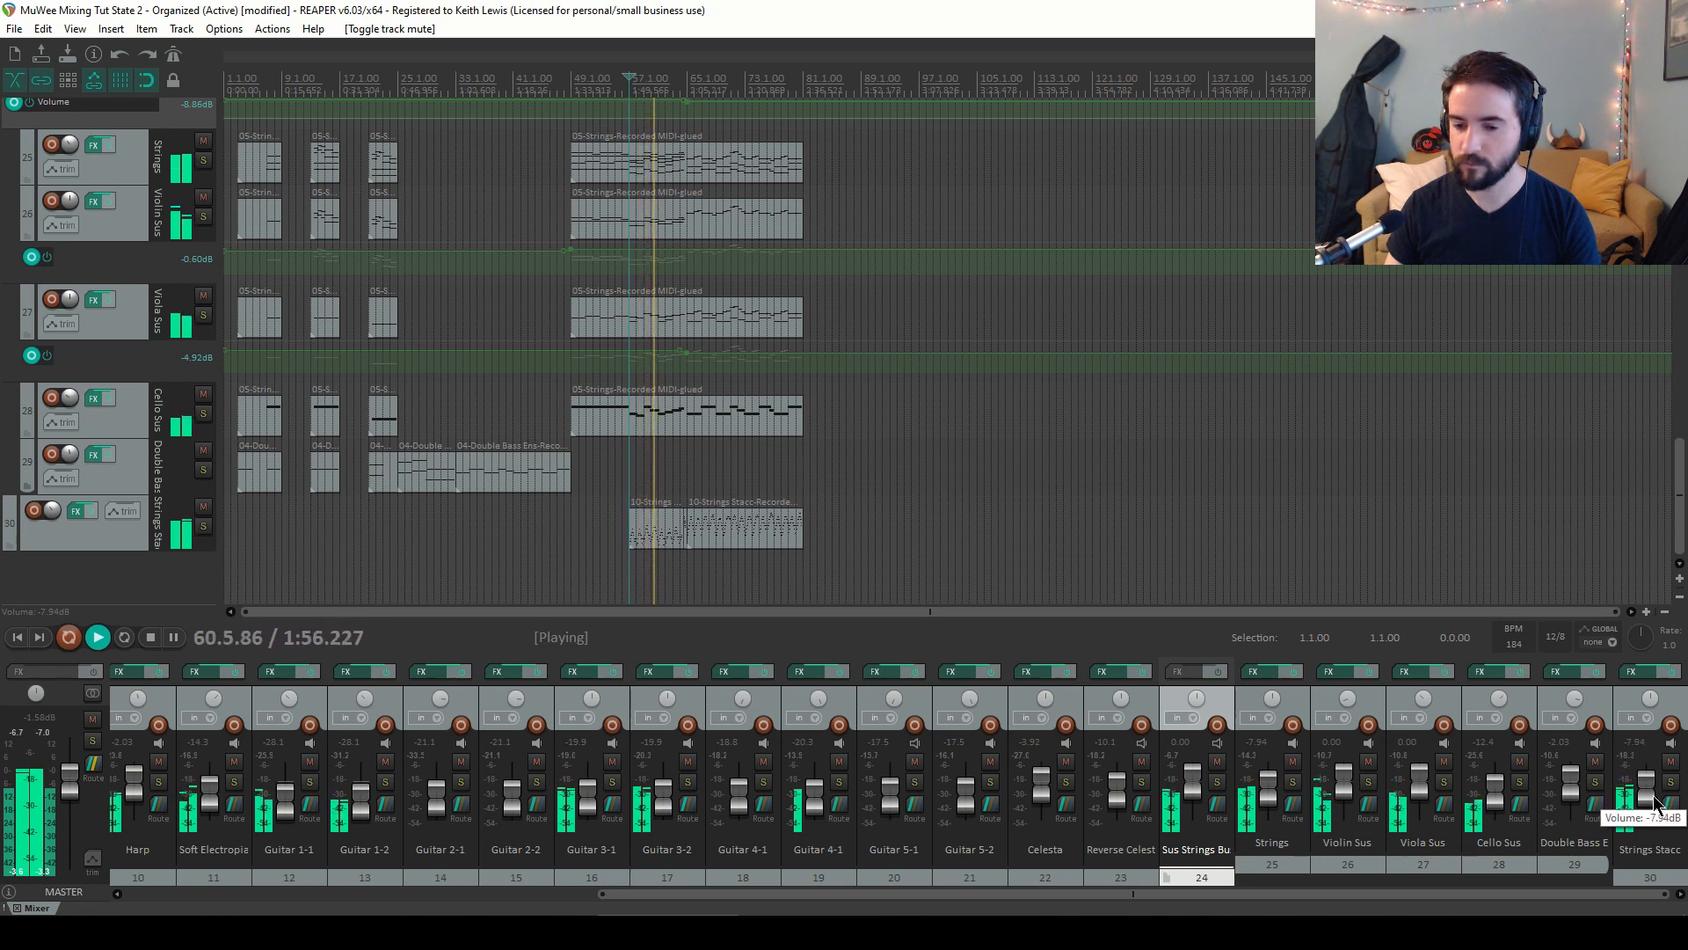
left_click_drag(1654, 795, 1654, 796)
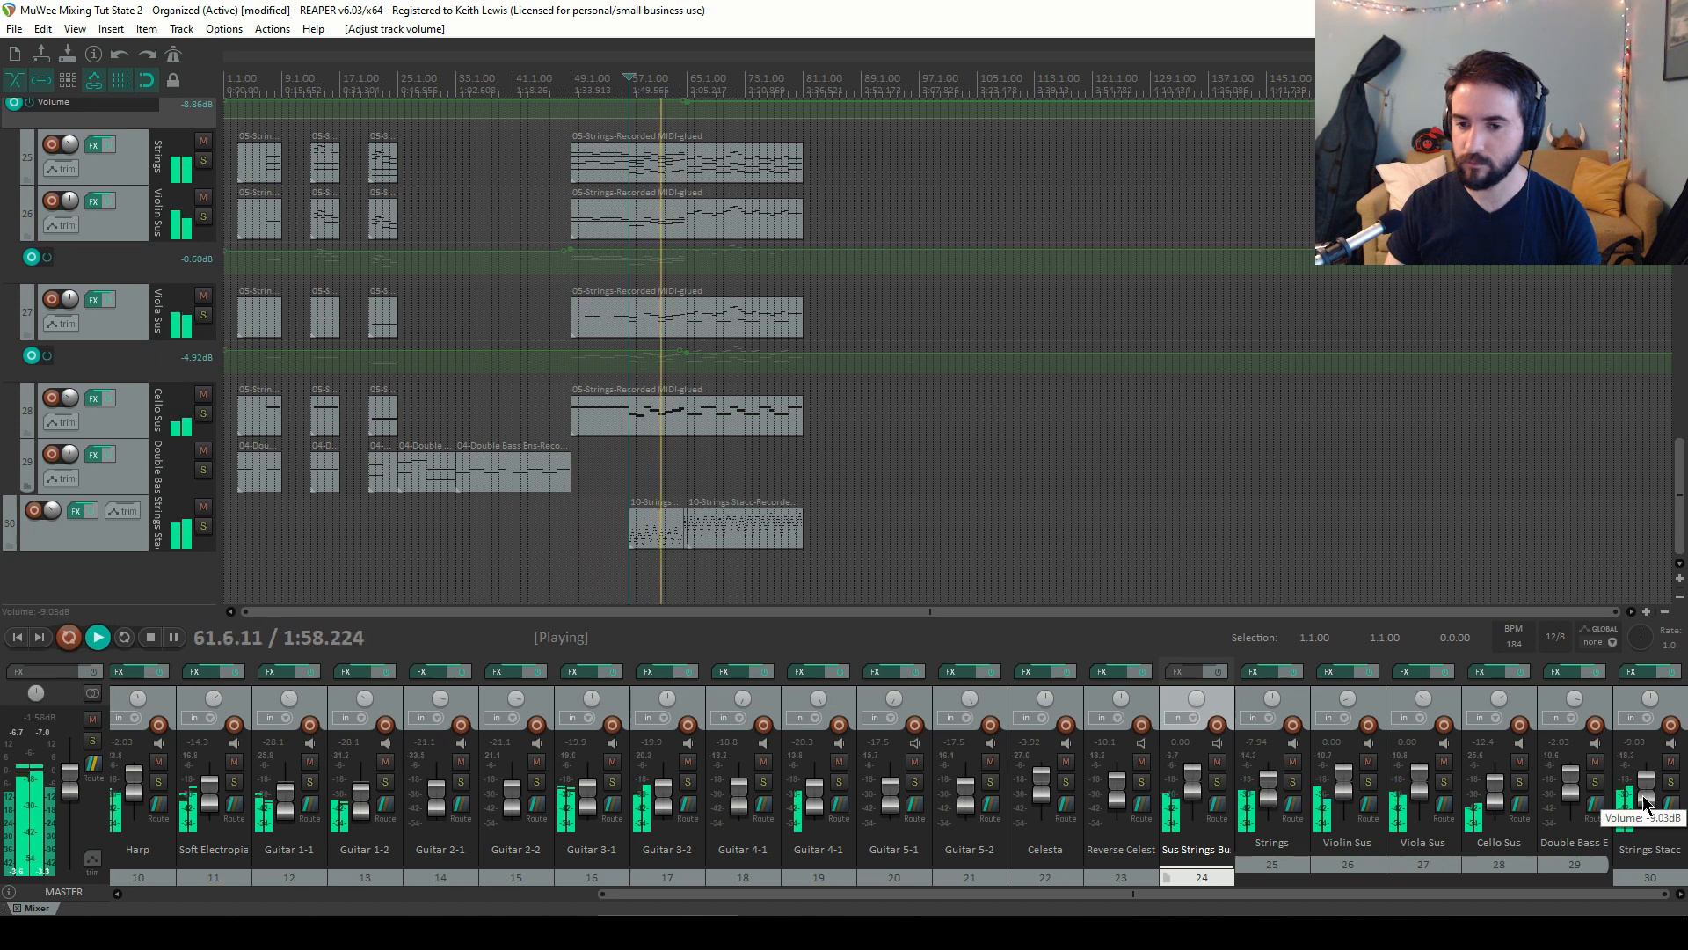
Adjust the Strings Stacc pan during playback, stop, and save the project
scroll(1178, 565, "up", 2)
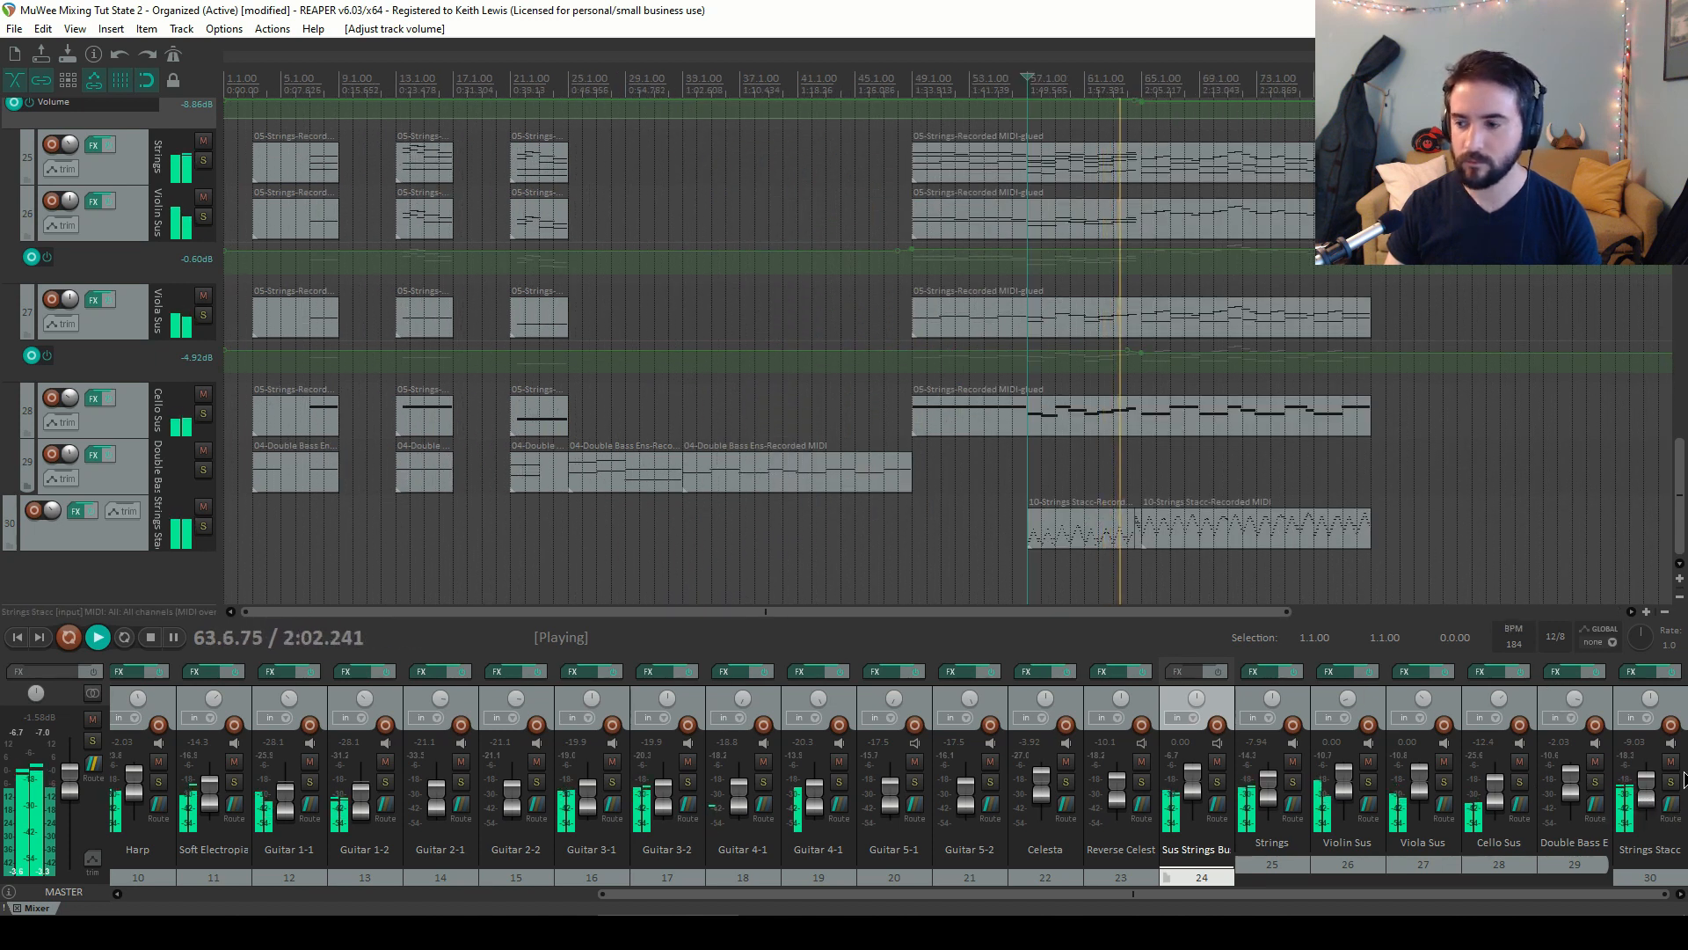
left_click_drag(1650, 698, 1651, 675)
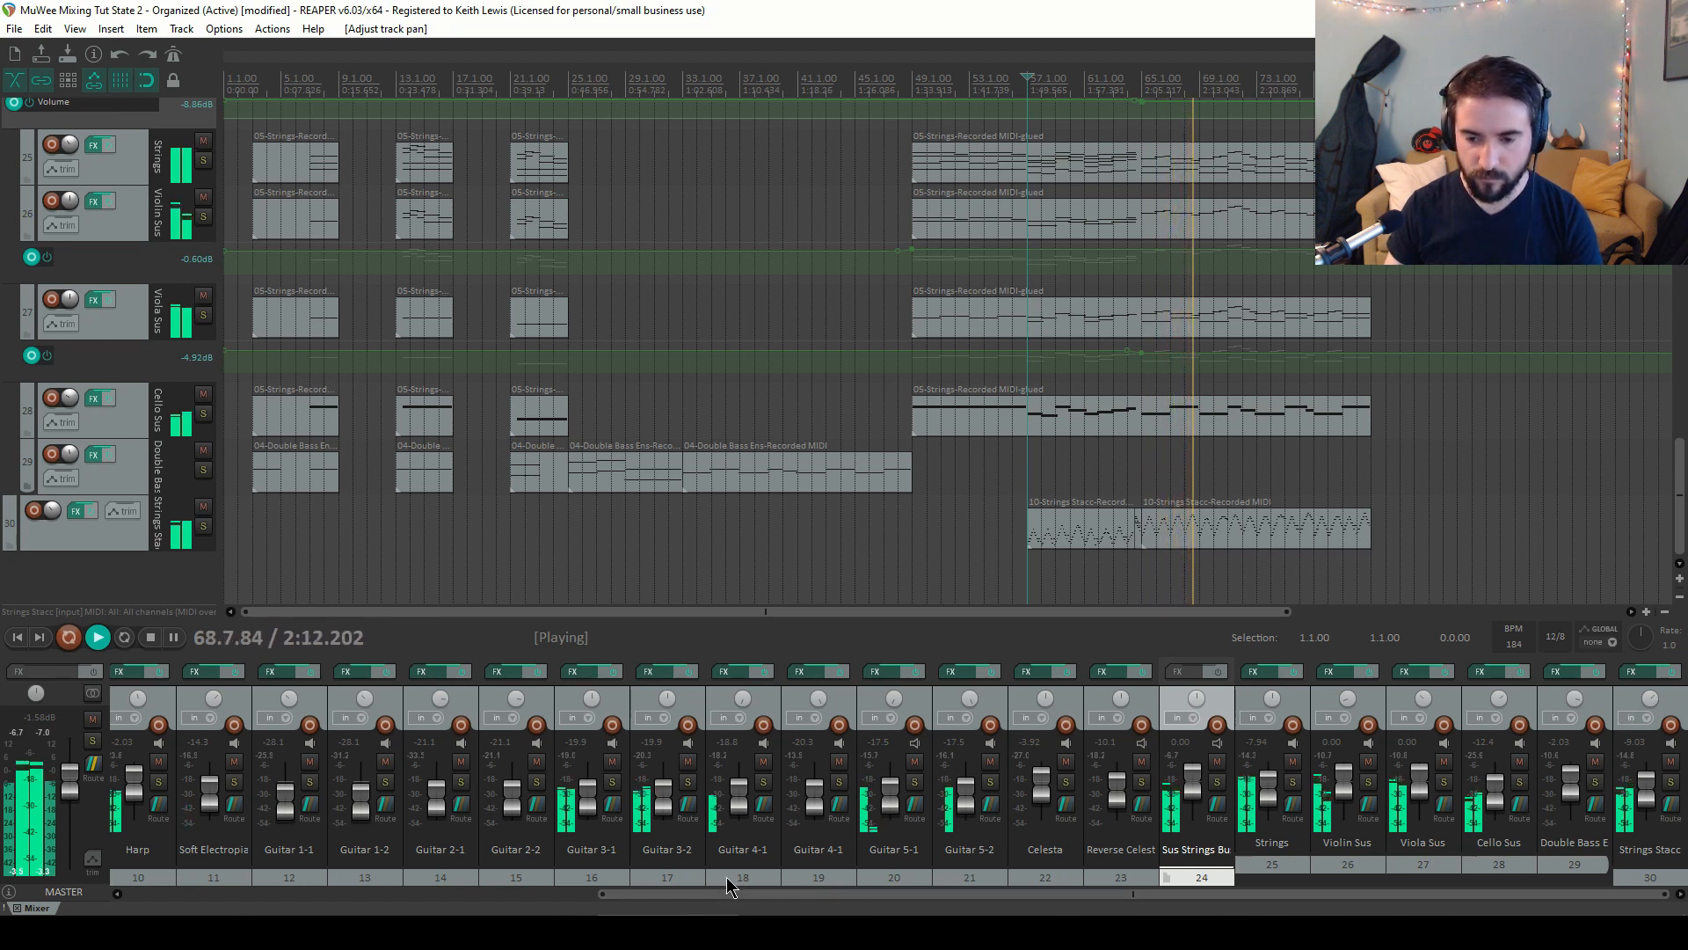
mouse_move(823, 704)
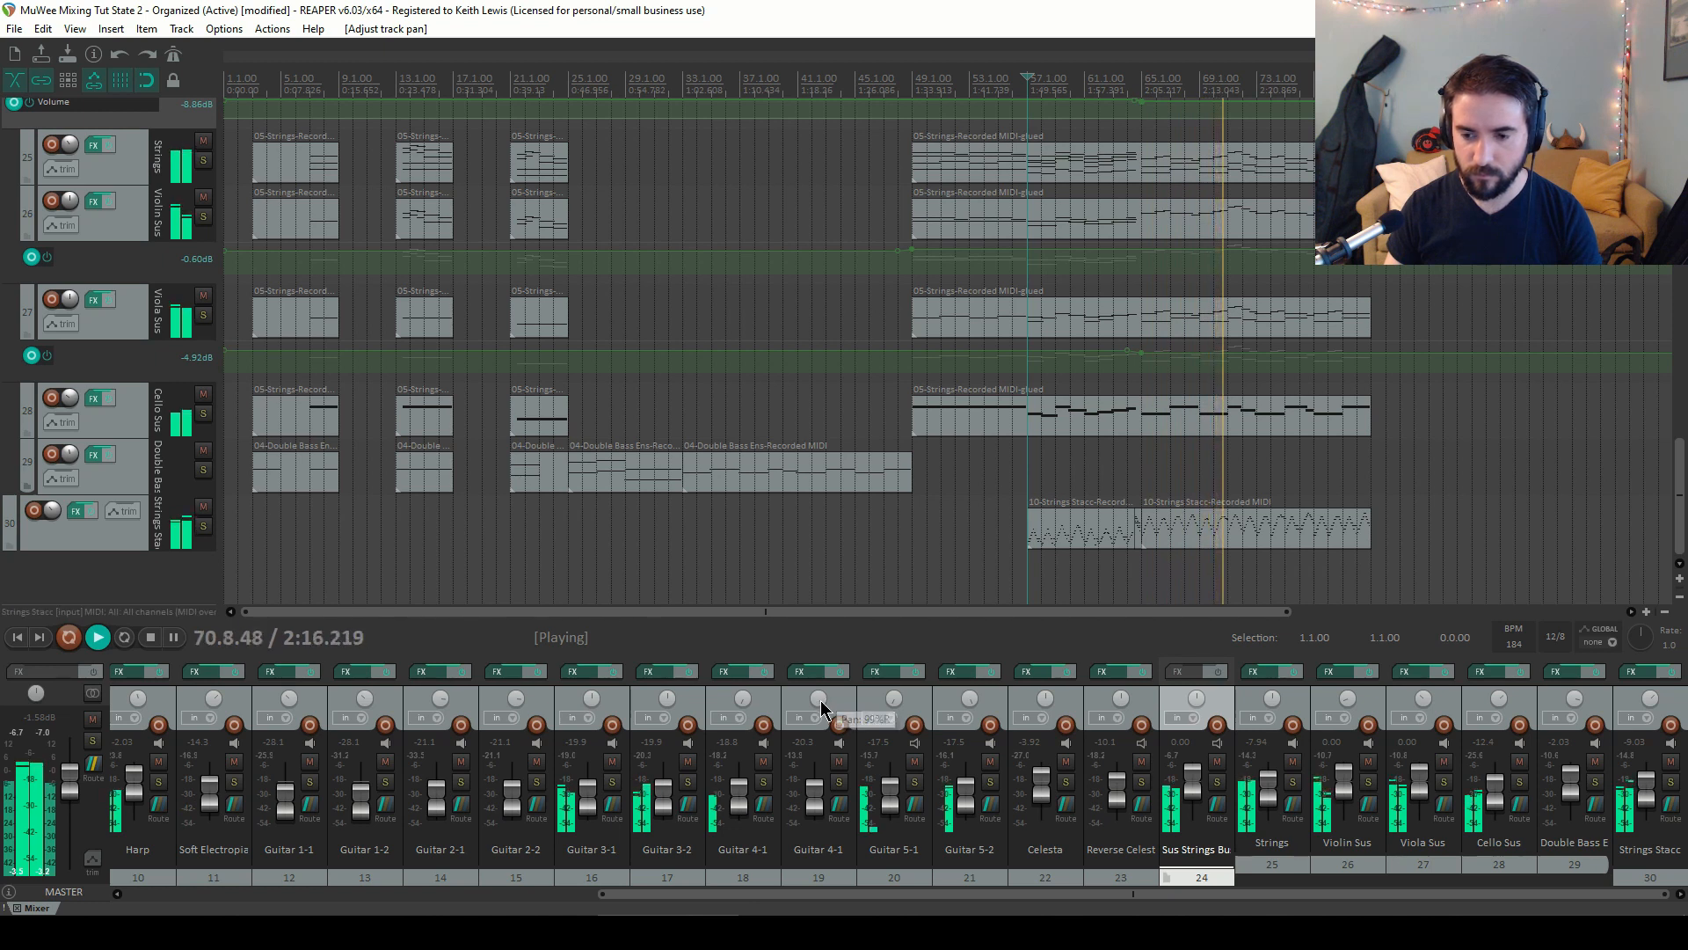
mouse_move(1637, 706)
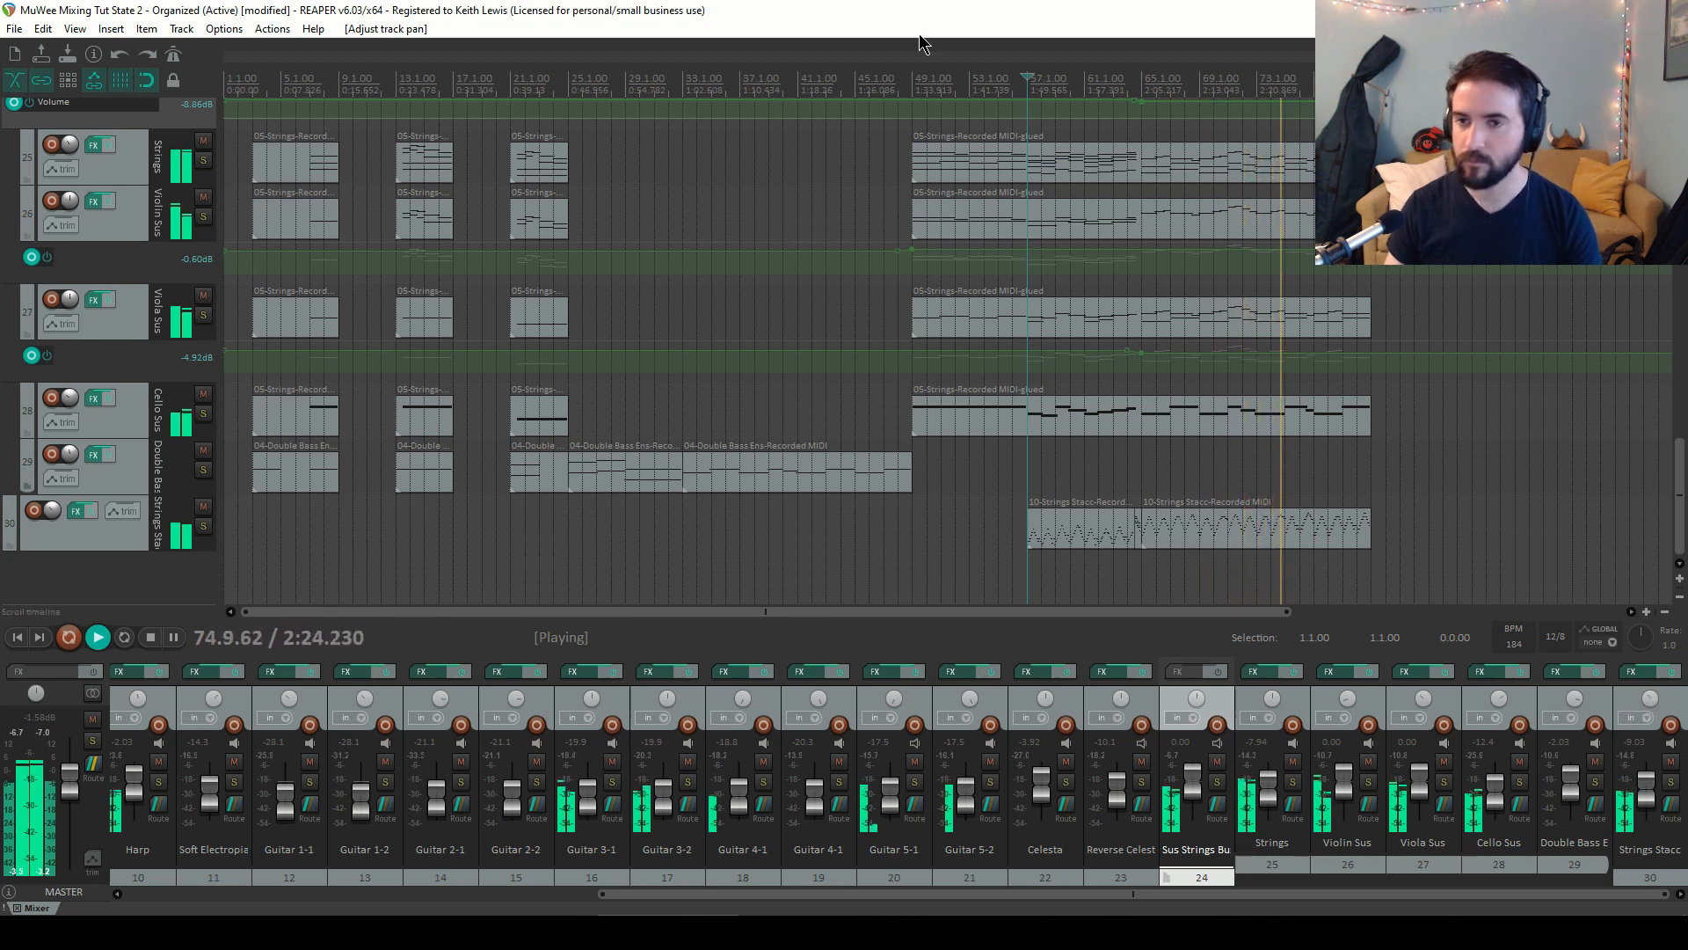
scroll(762, 219, "down", 3)
key("space")
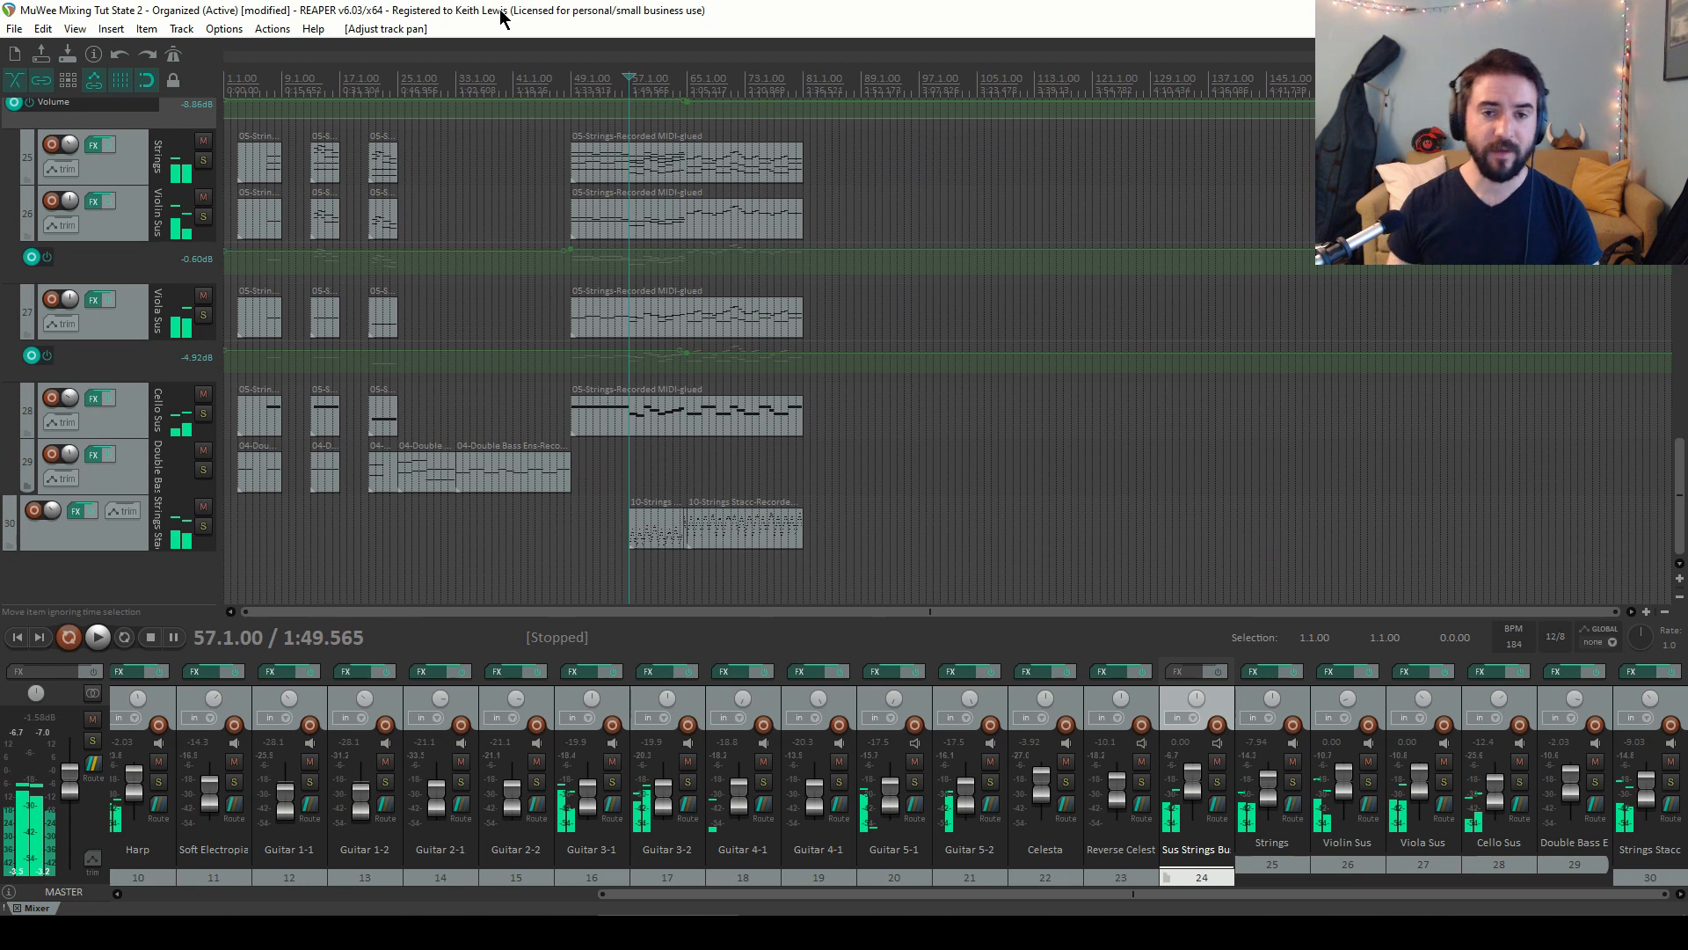
key("ctrl+s")
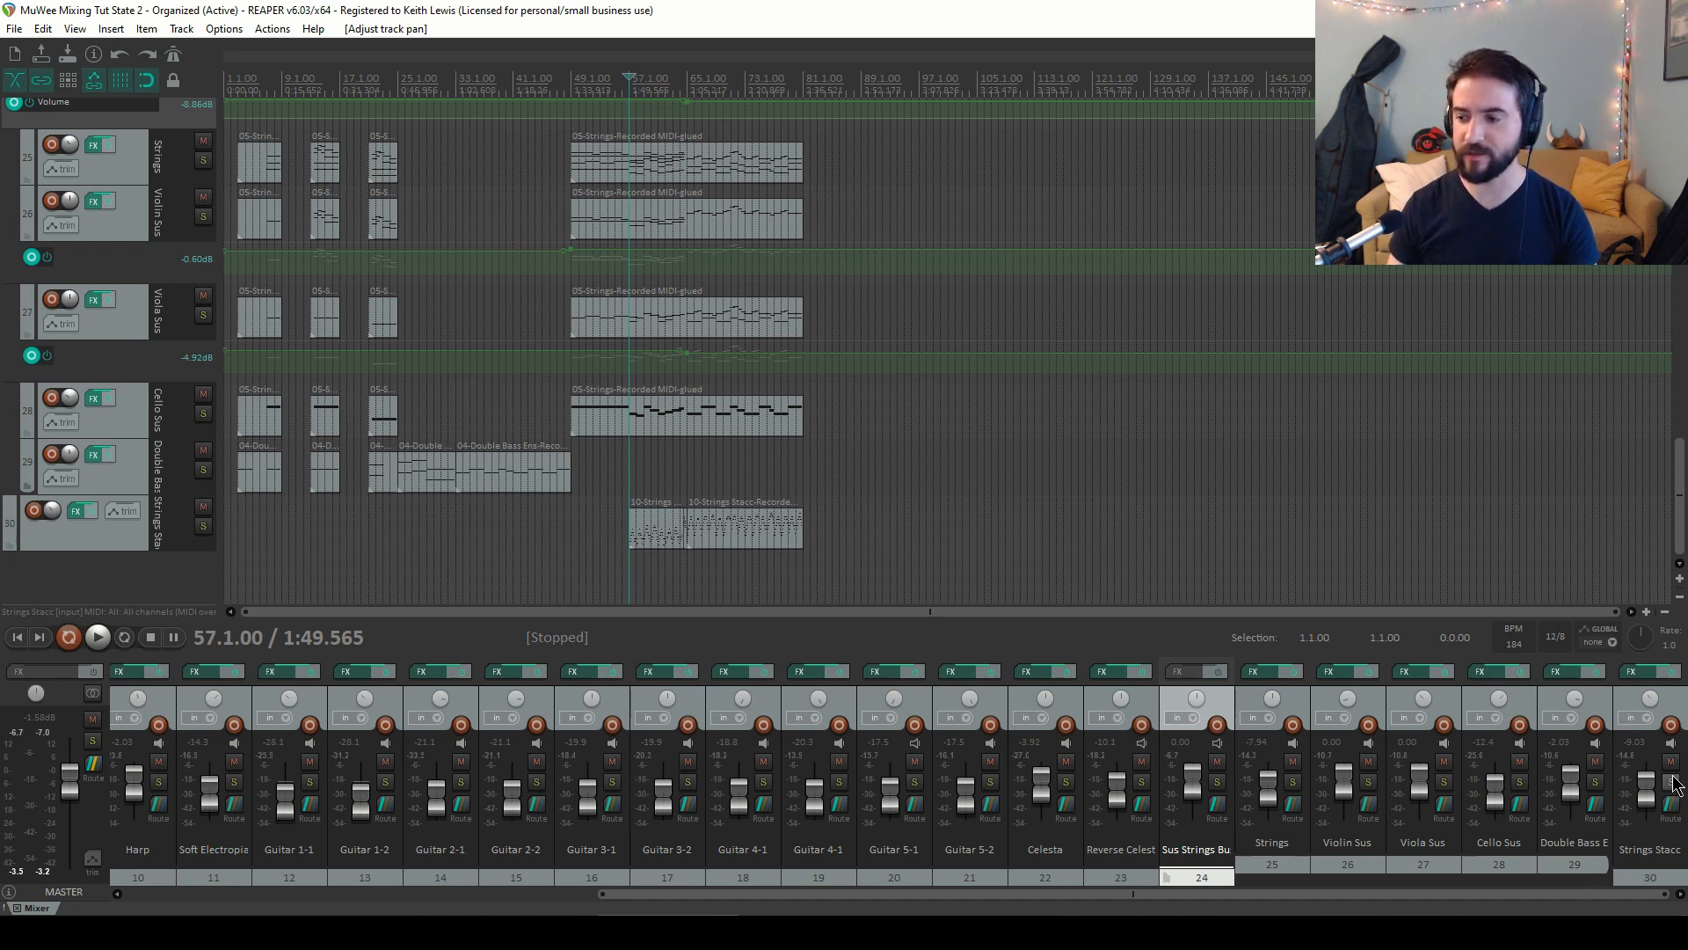
Unmute the Apocalypse Pi track and move the play cursor to bar 9
left_click_drag(1271, 895, 801, 895)
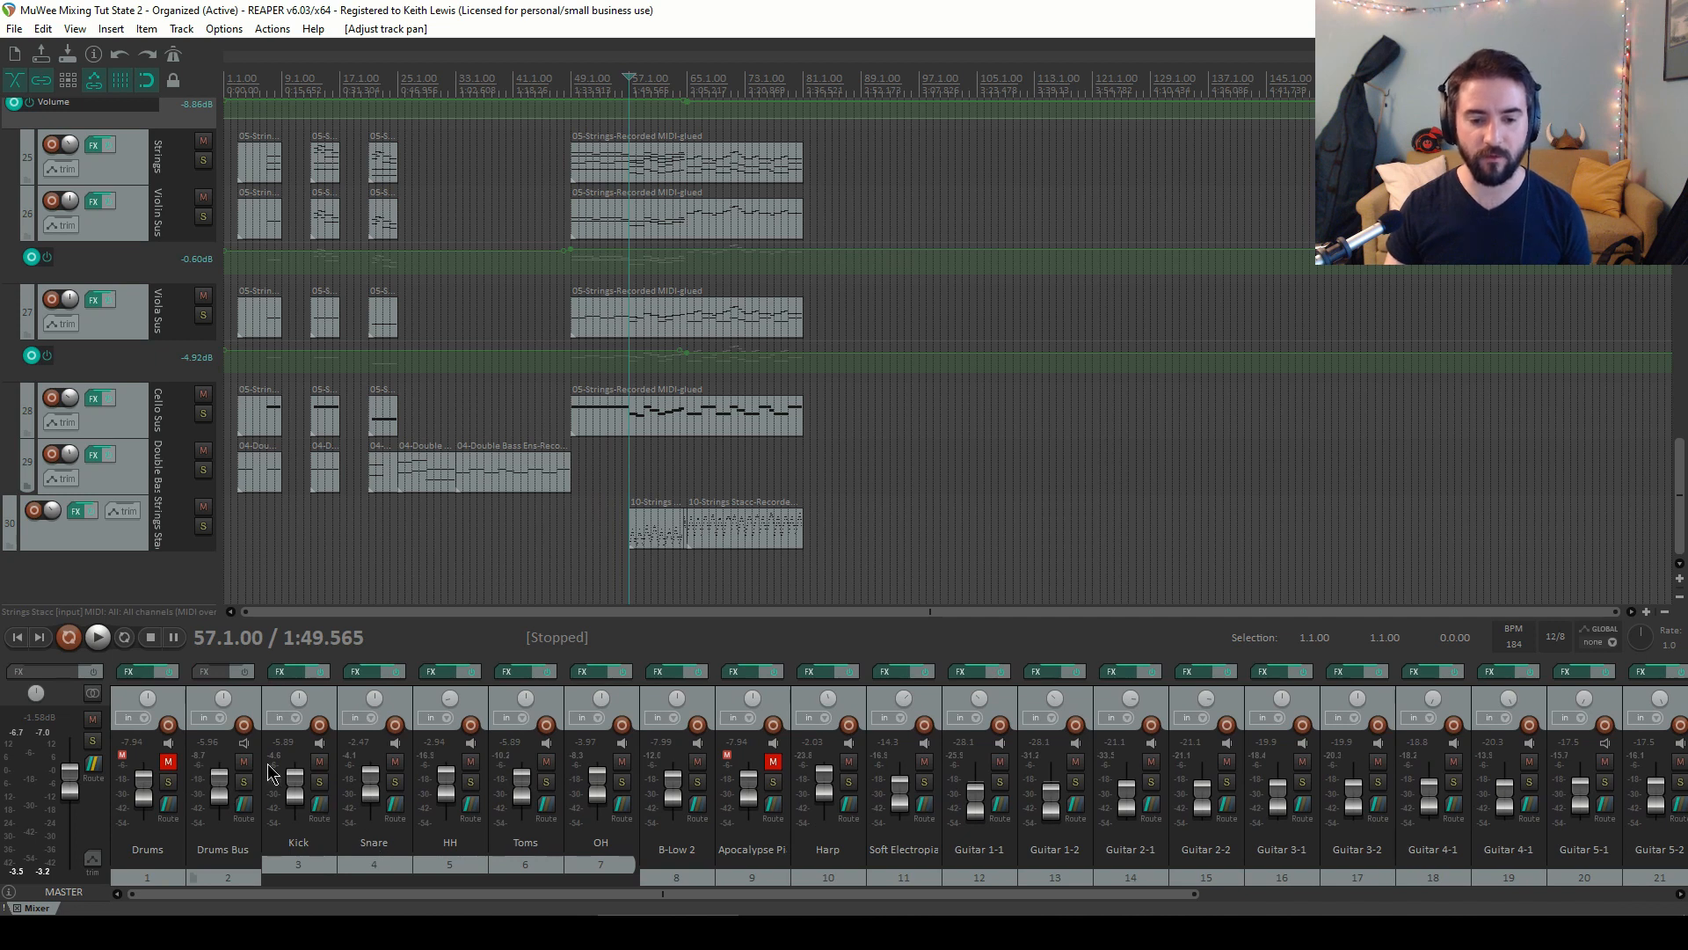
left_click(773, 761)
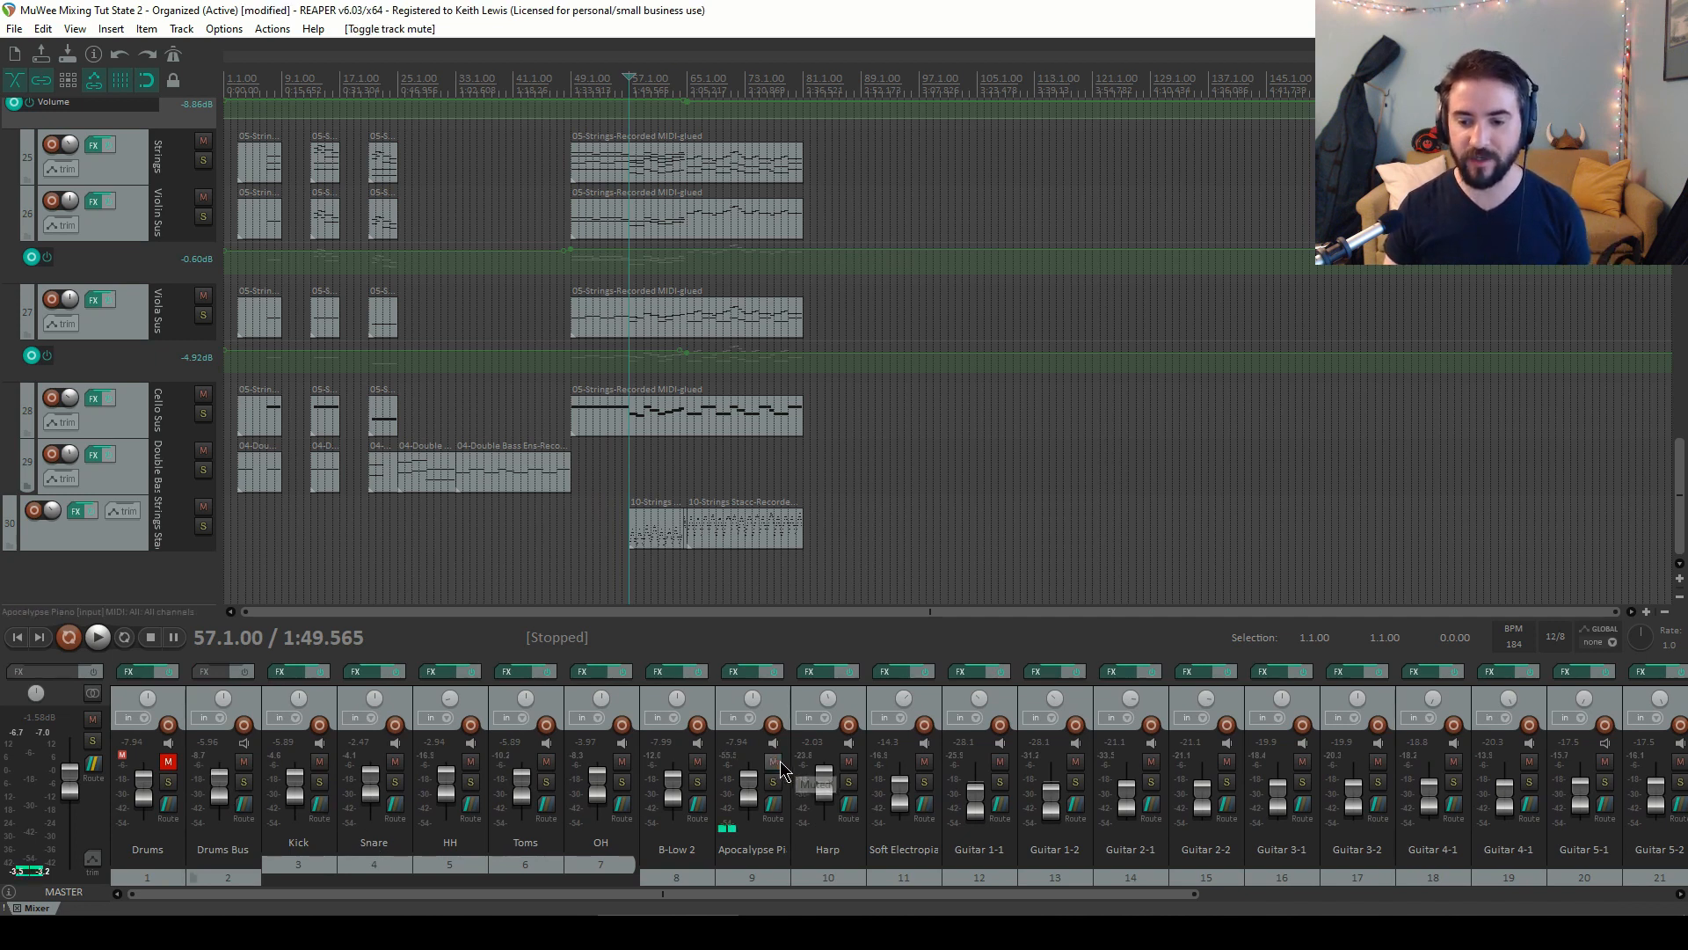
left_click_drag(1681, 509, 1680, 408)
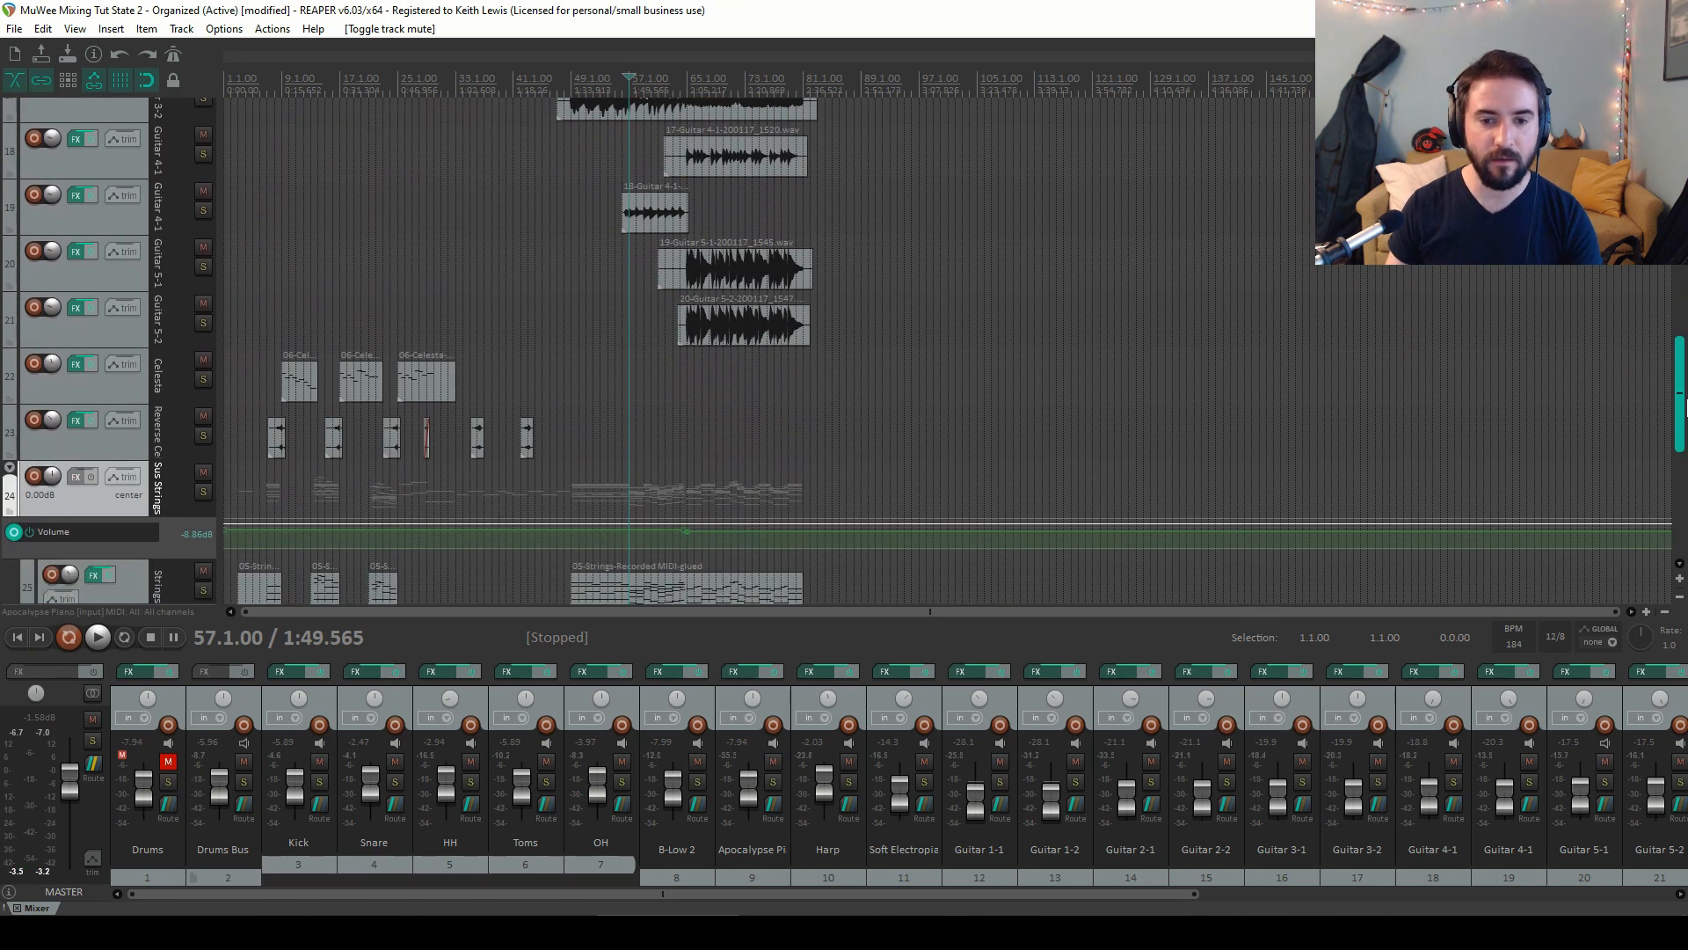
left_click(280, 79)
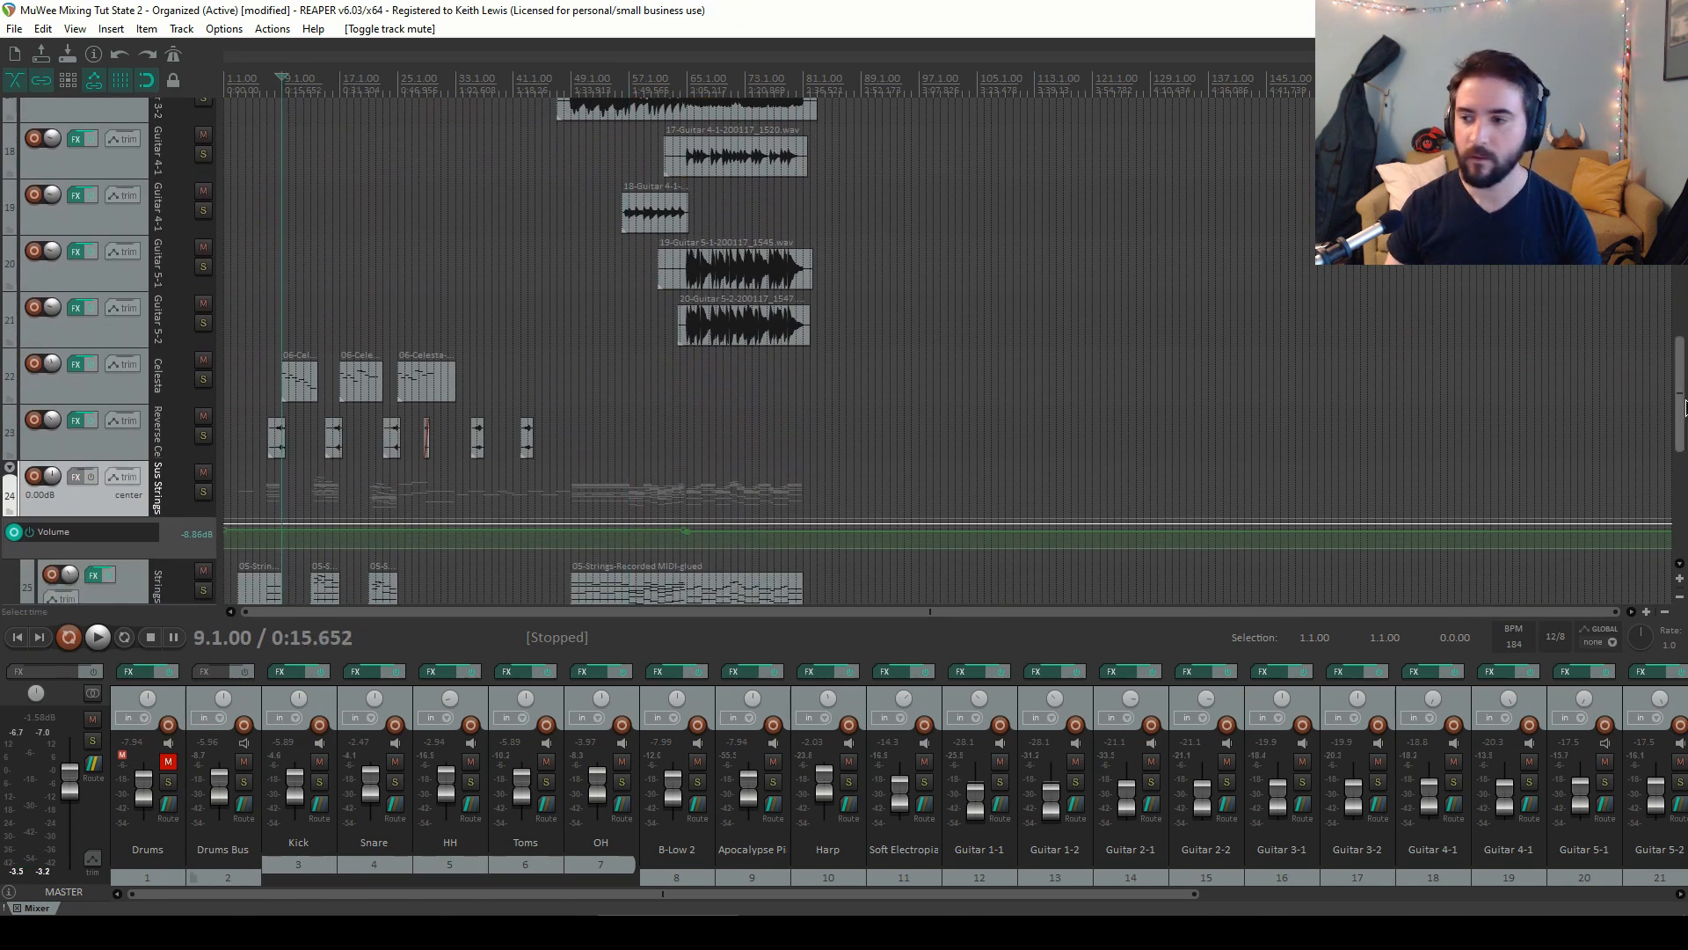
Play the project from the start, jump ahead to bar 33 to listen, then stop and return to the start
left_click_drag(1680, 400, 1680, 290)
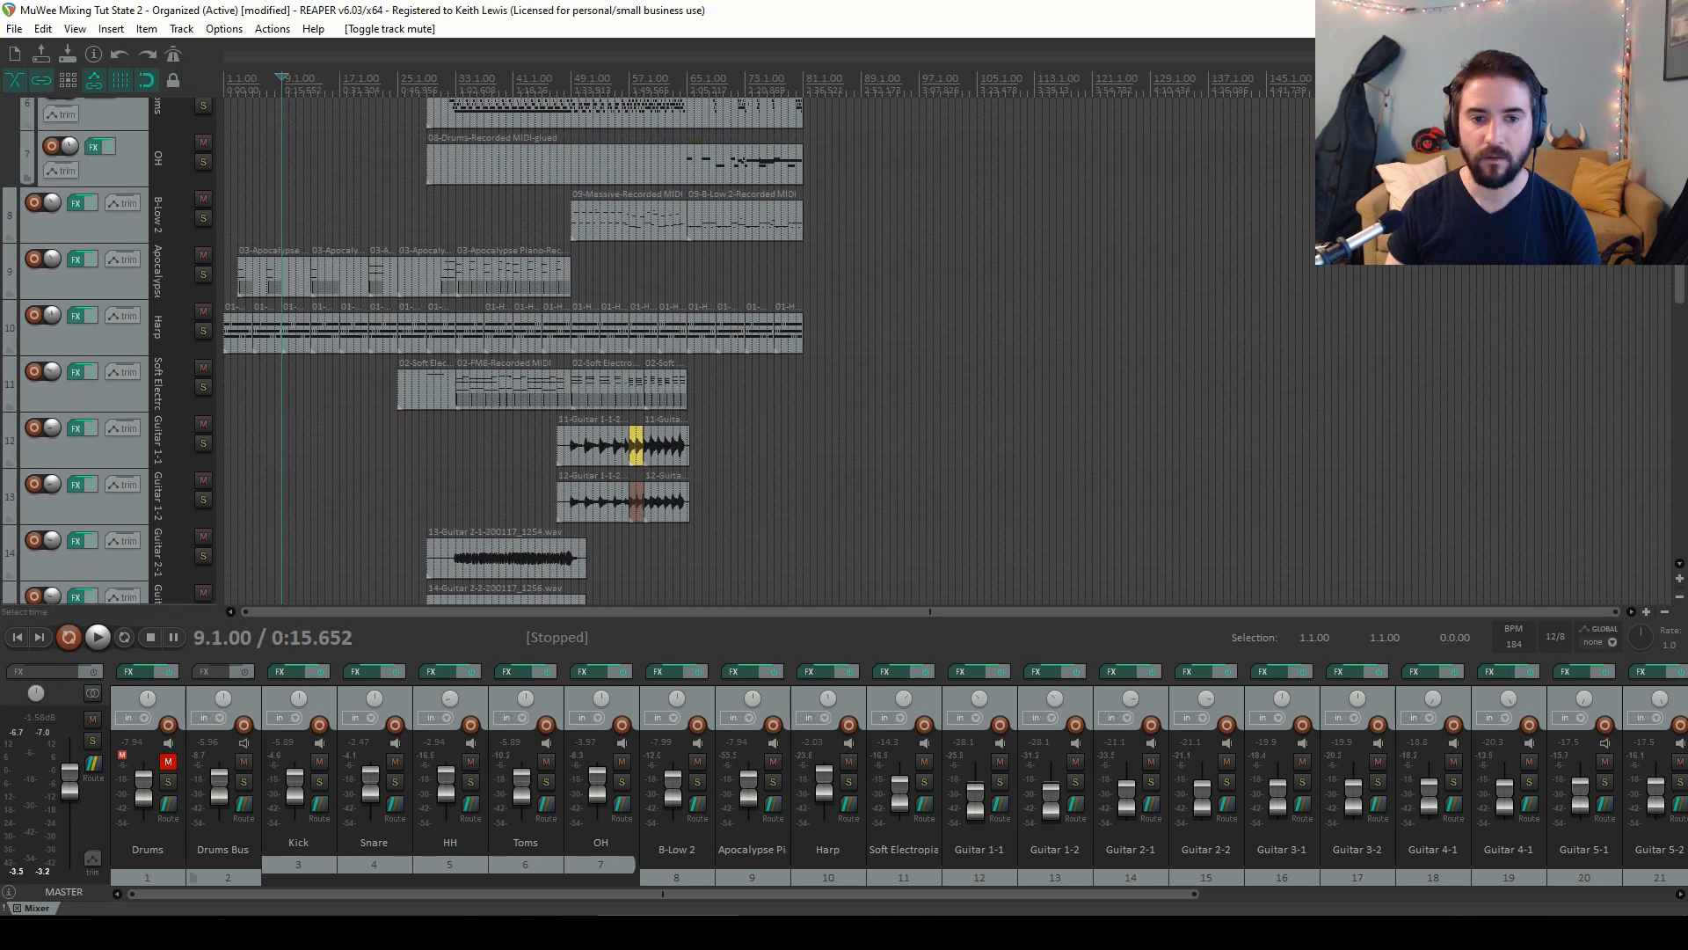
left_click(229, 93)
key("space")
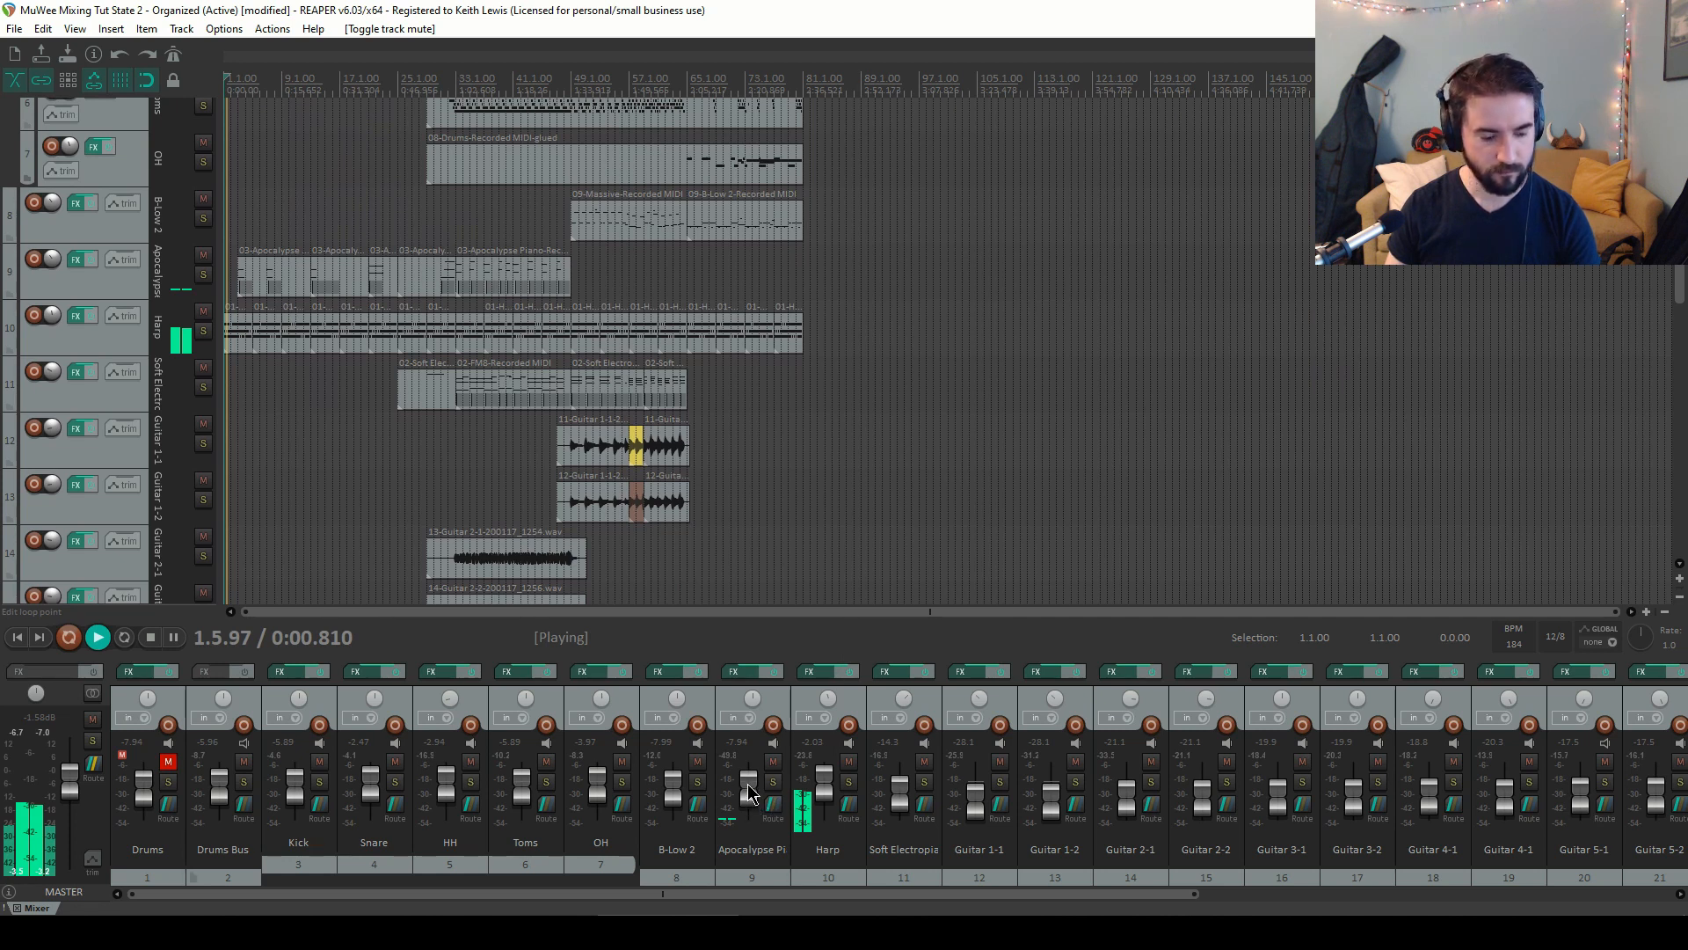
mouse_move(747, 785)
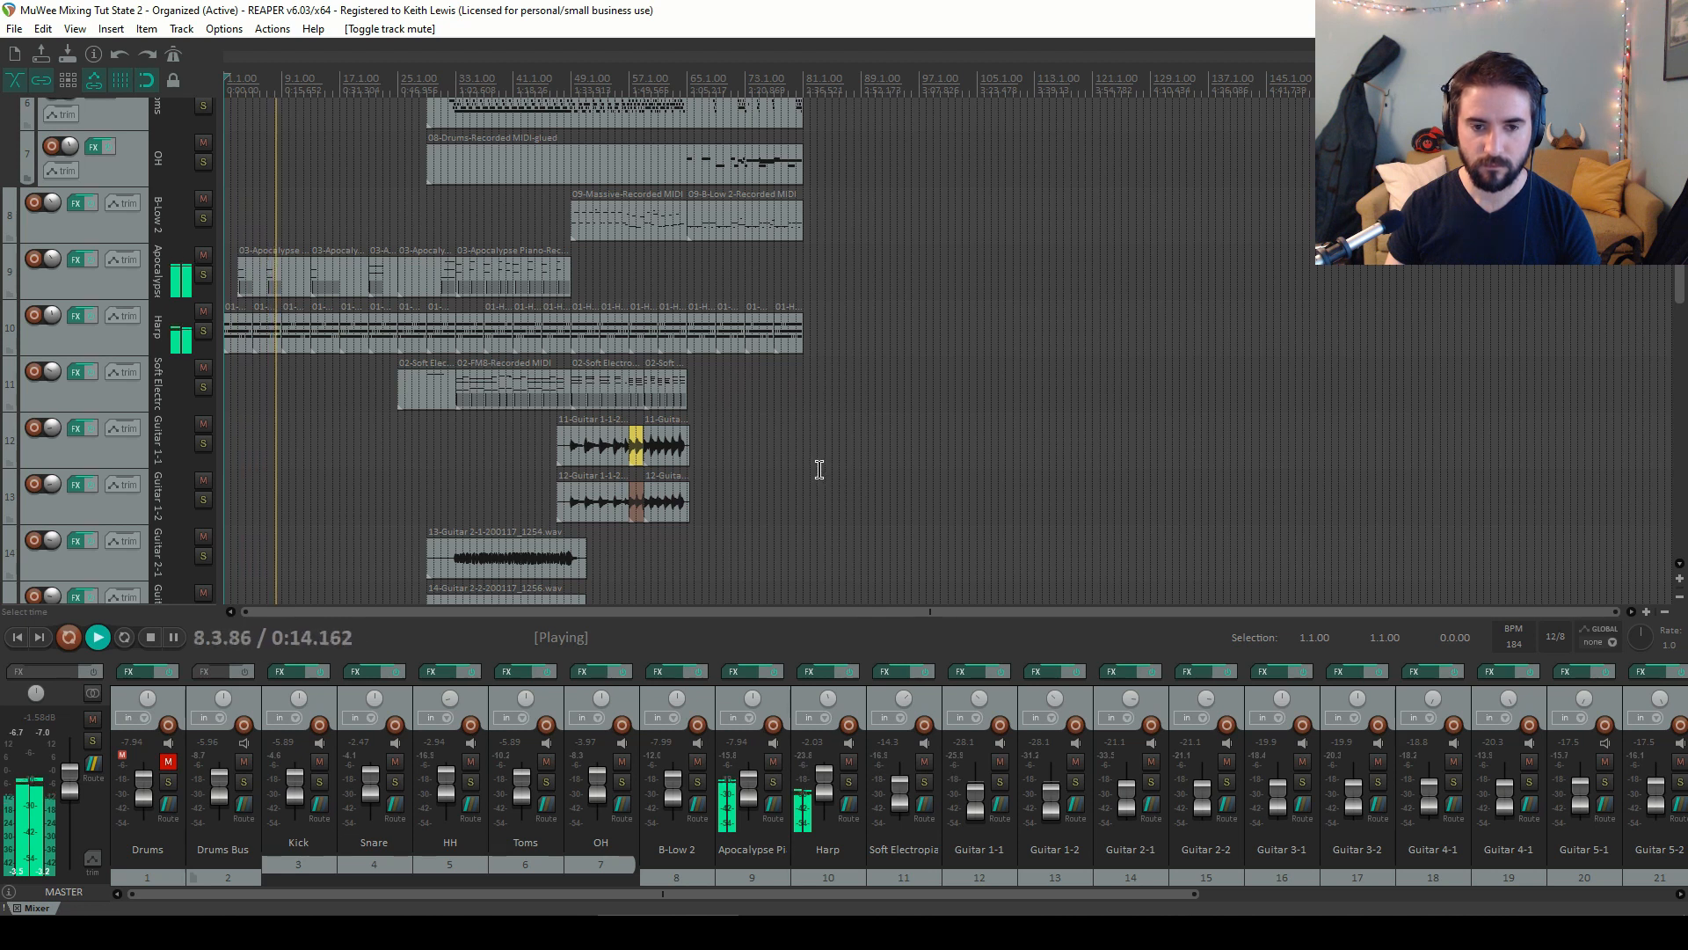
left_click(456, 85)
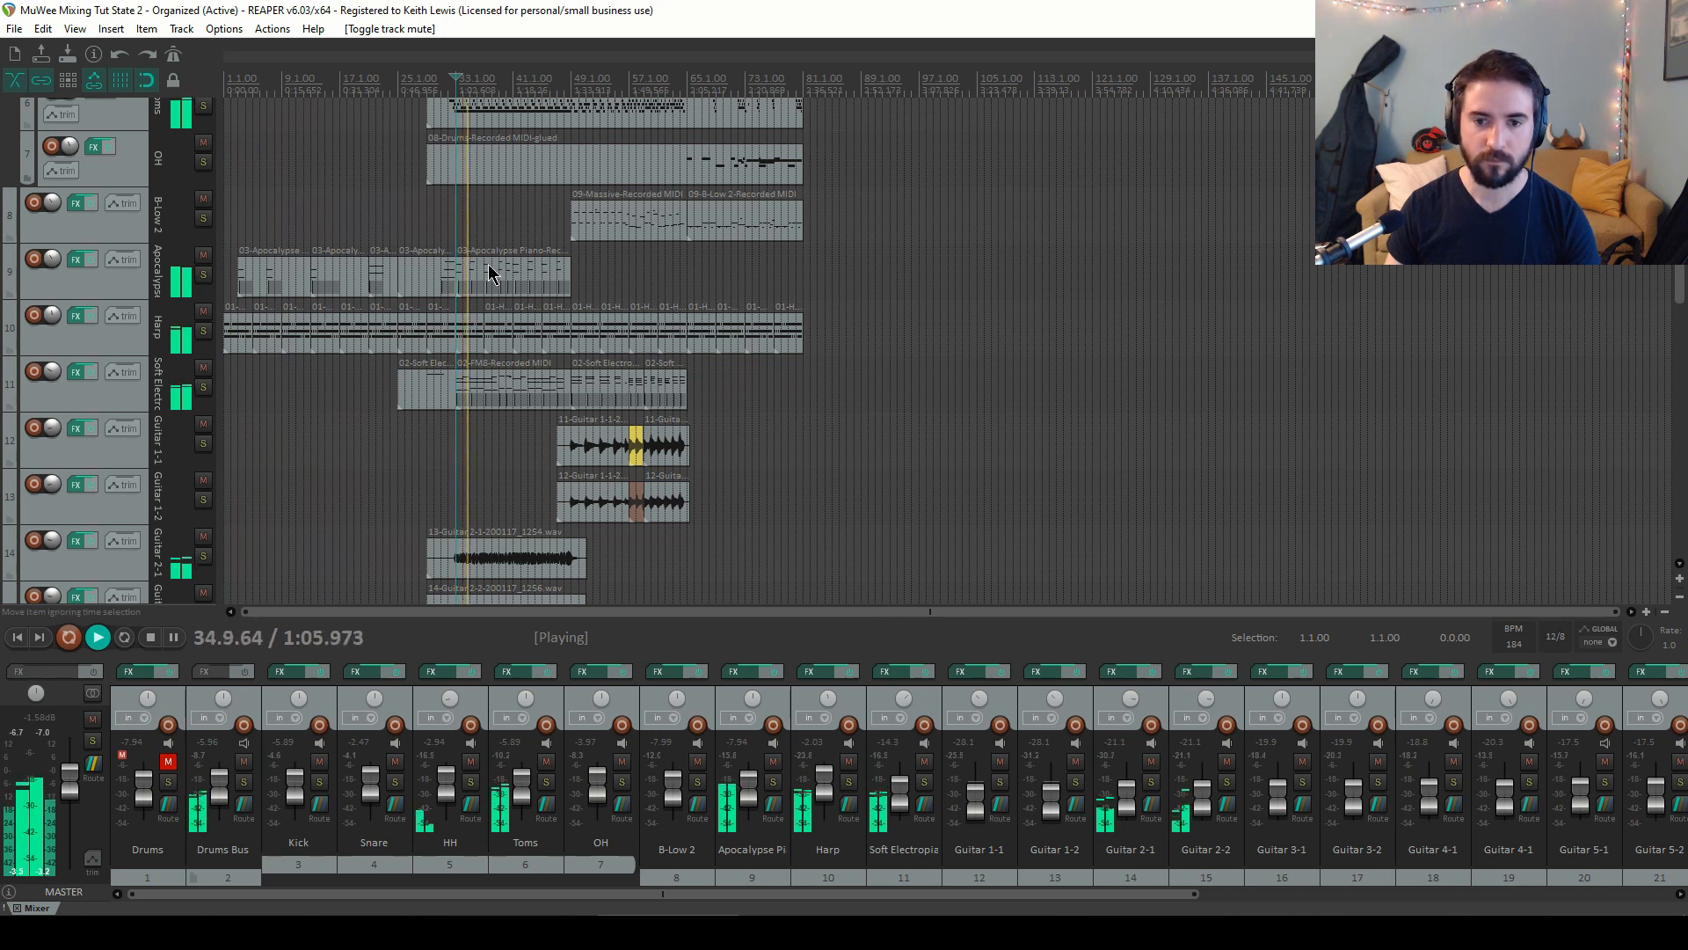
key("space")
key("w")
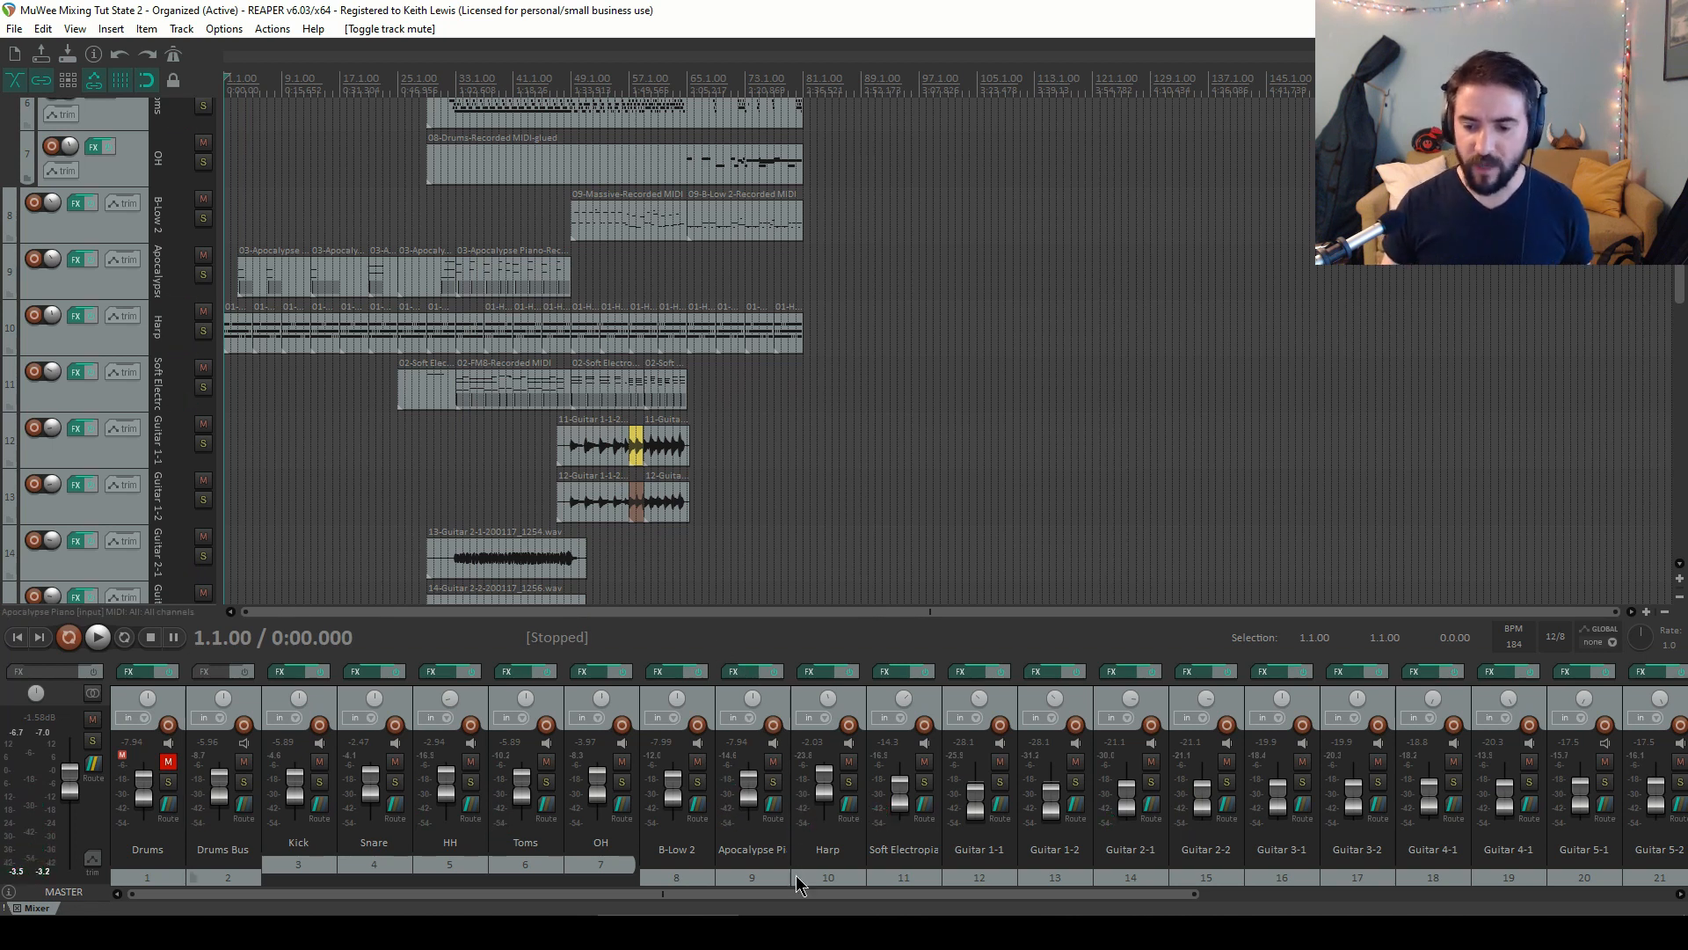
Select the Drums Bus and every track from B-Low 2 through Strings Stacc together in the mixer
left_click_drag(799, 894, 651, 893)
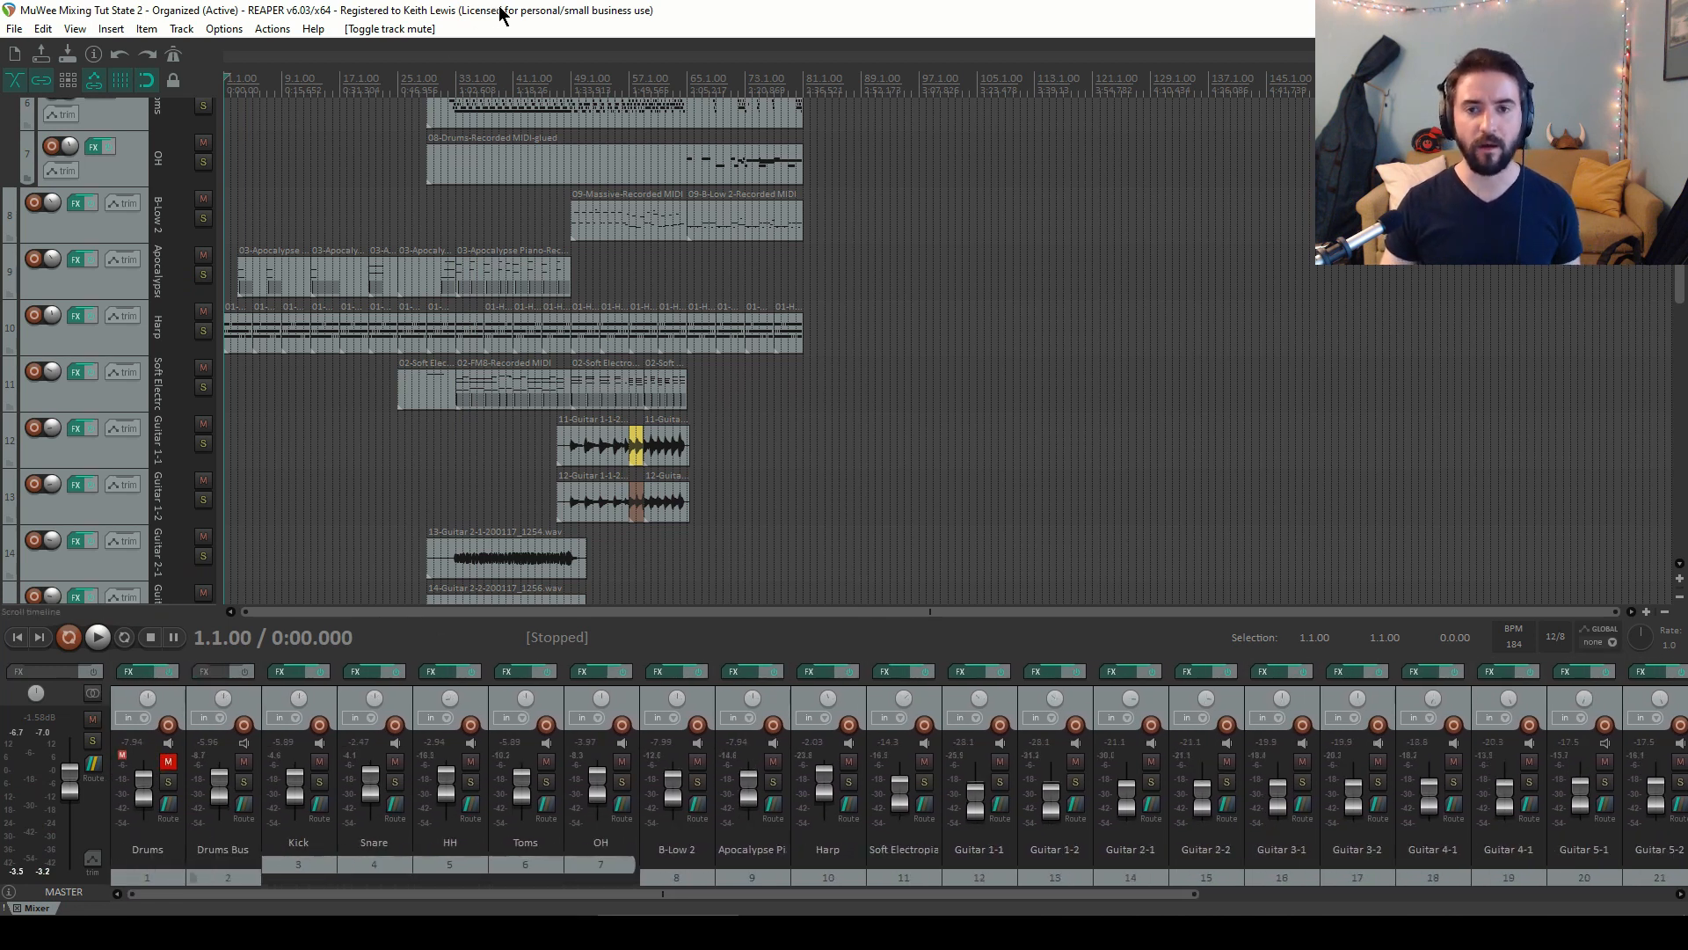
left_click(255, 703)
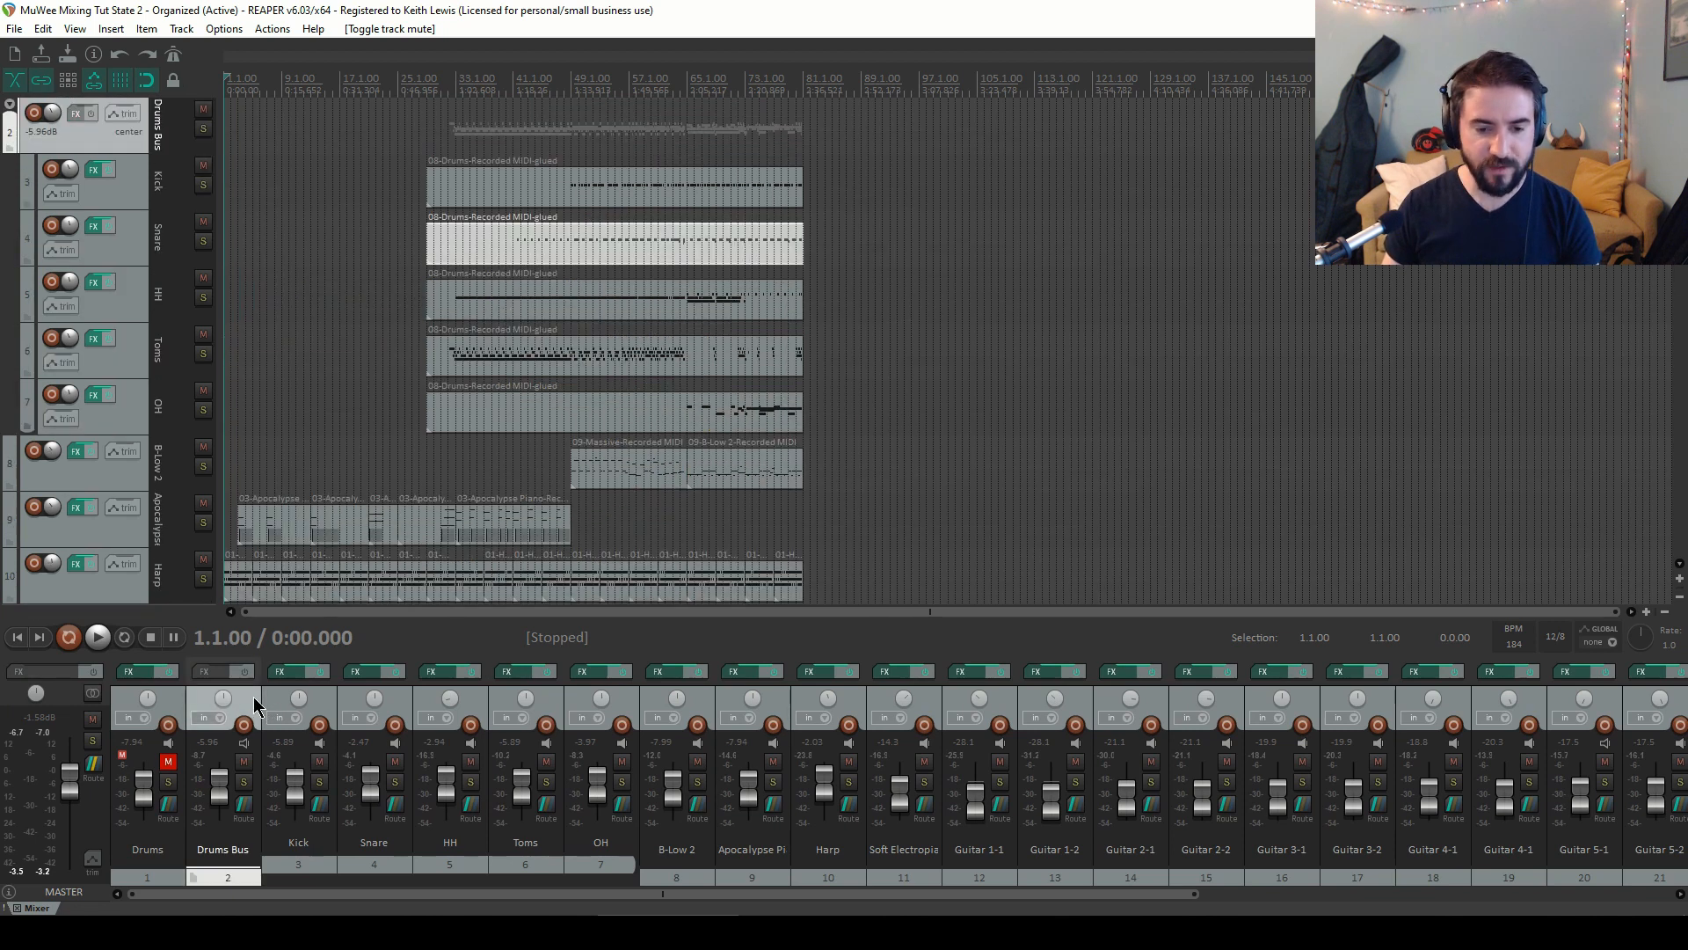
left_click(701, 714, "ctrl")
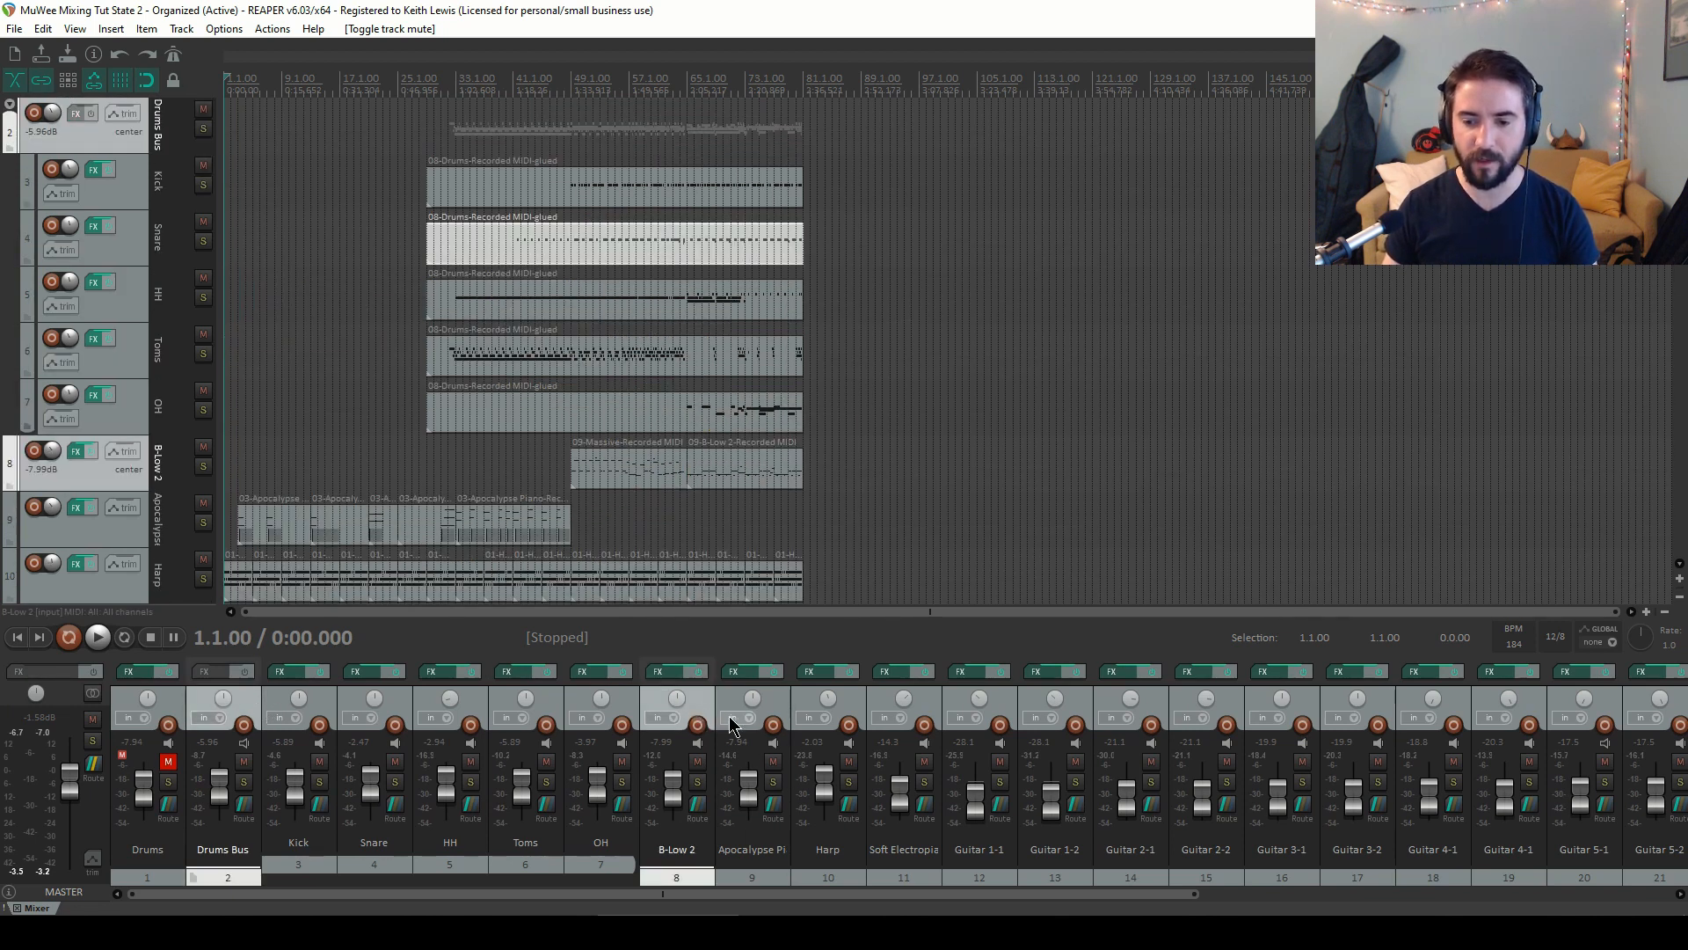
left_click(780, 715, "ctrl")
left_click(851, 715, "ctrl")
left_click(914, 712, "ctrl")
left_click(1011, 709, "ctrl")
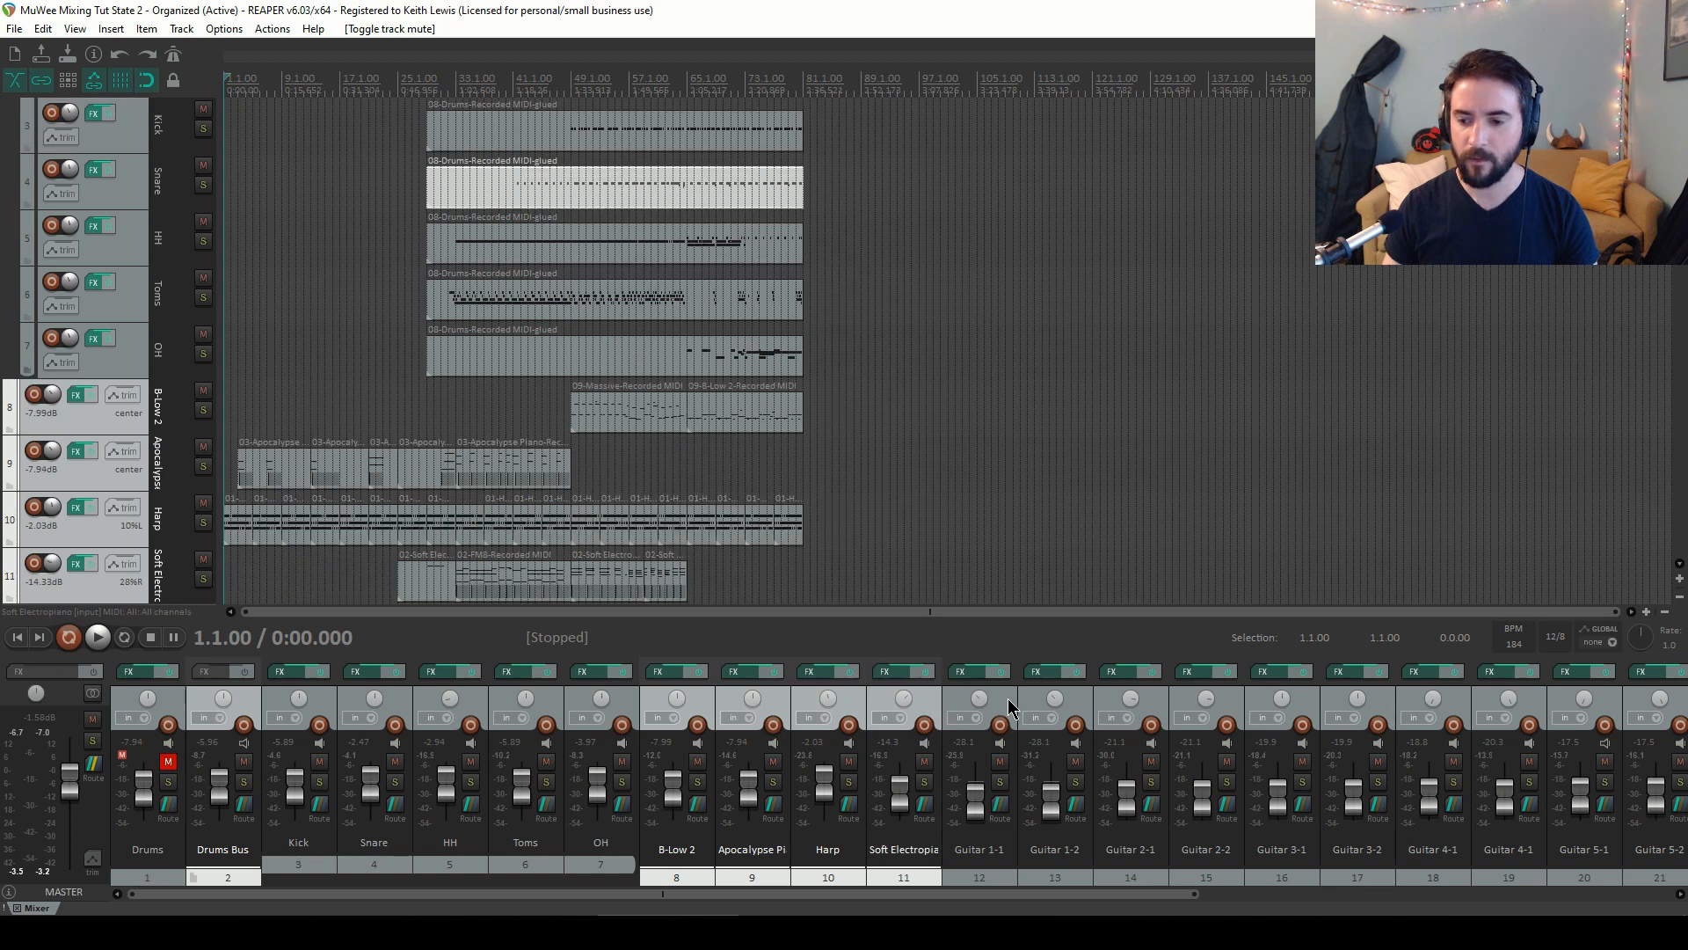
left_click(1088, 704, "ctrl")
left_click(1169, 706, "ctrl")
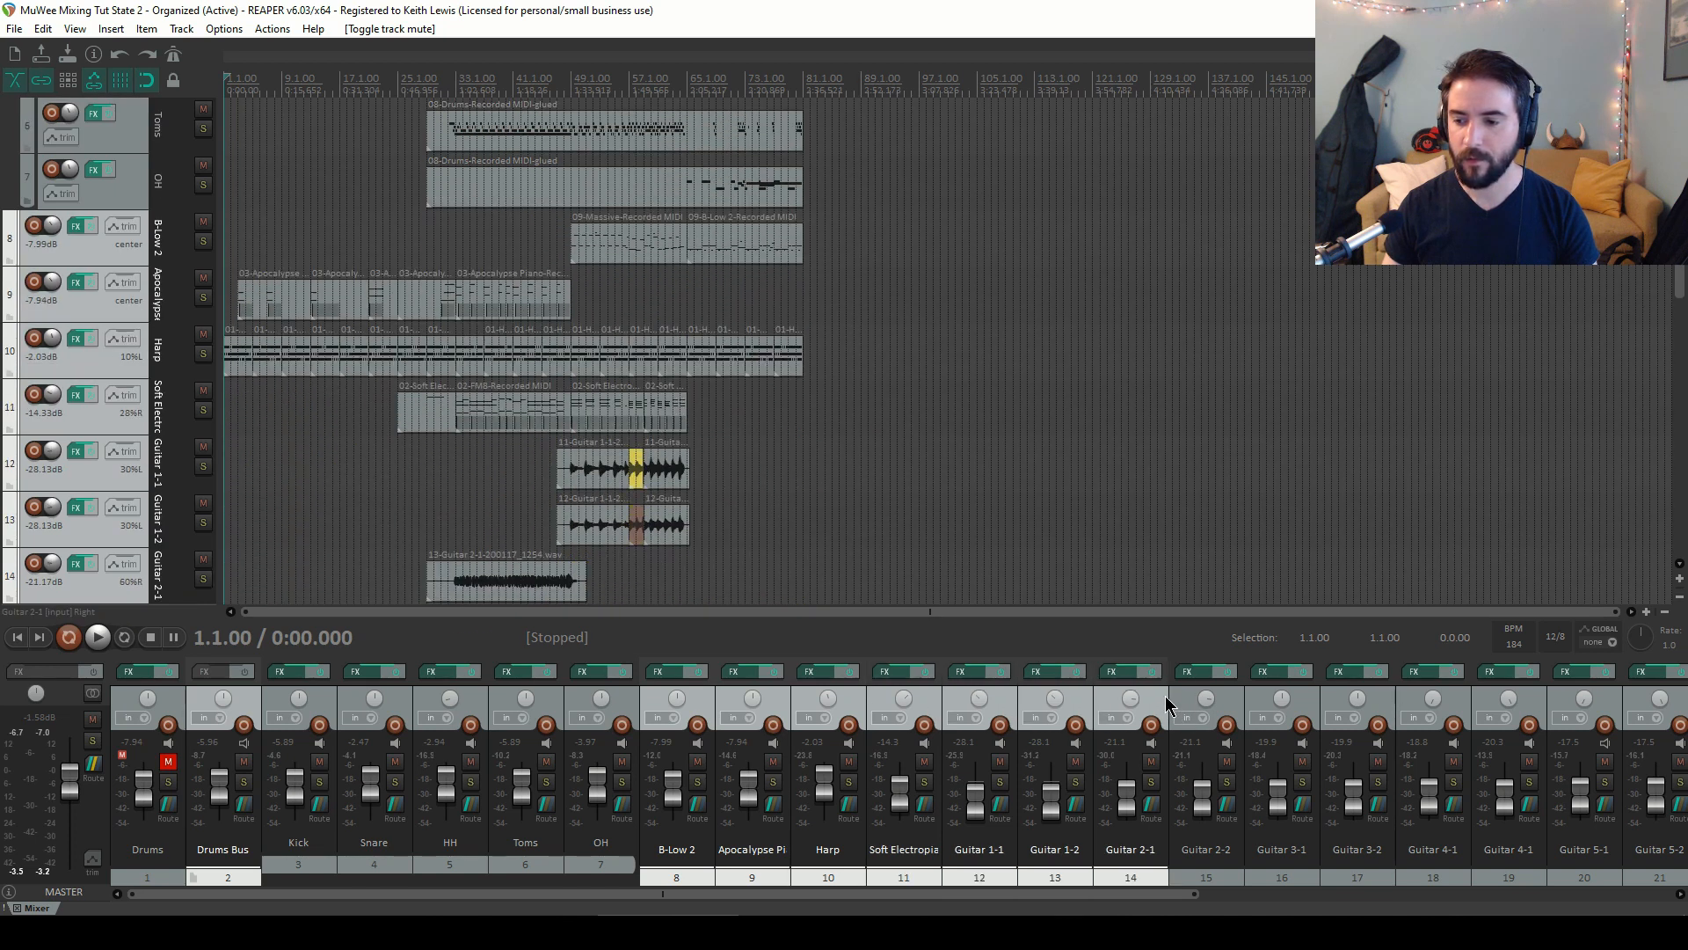
left_click(1230, 708, "ctrl")
left_click(1304, 703, "ctrl")
left_click(1378, 702, "ctrl")
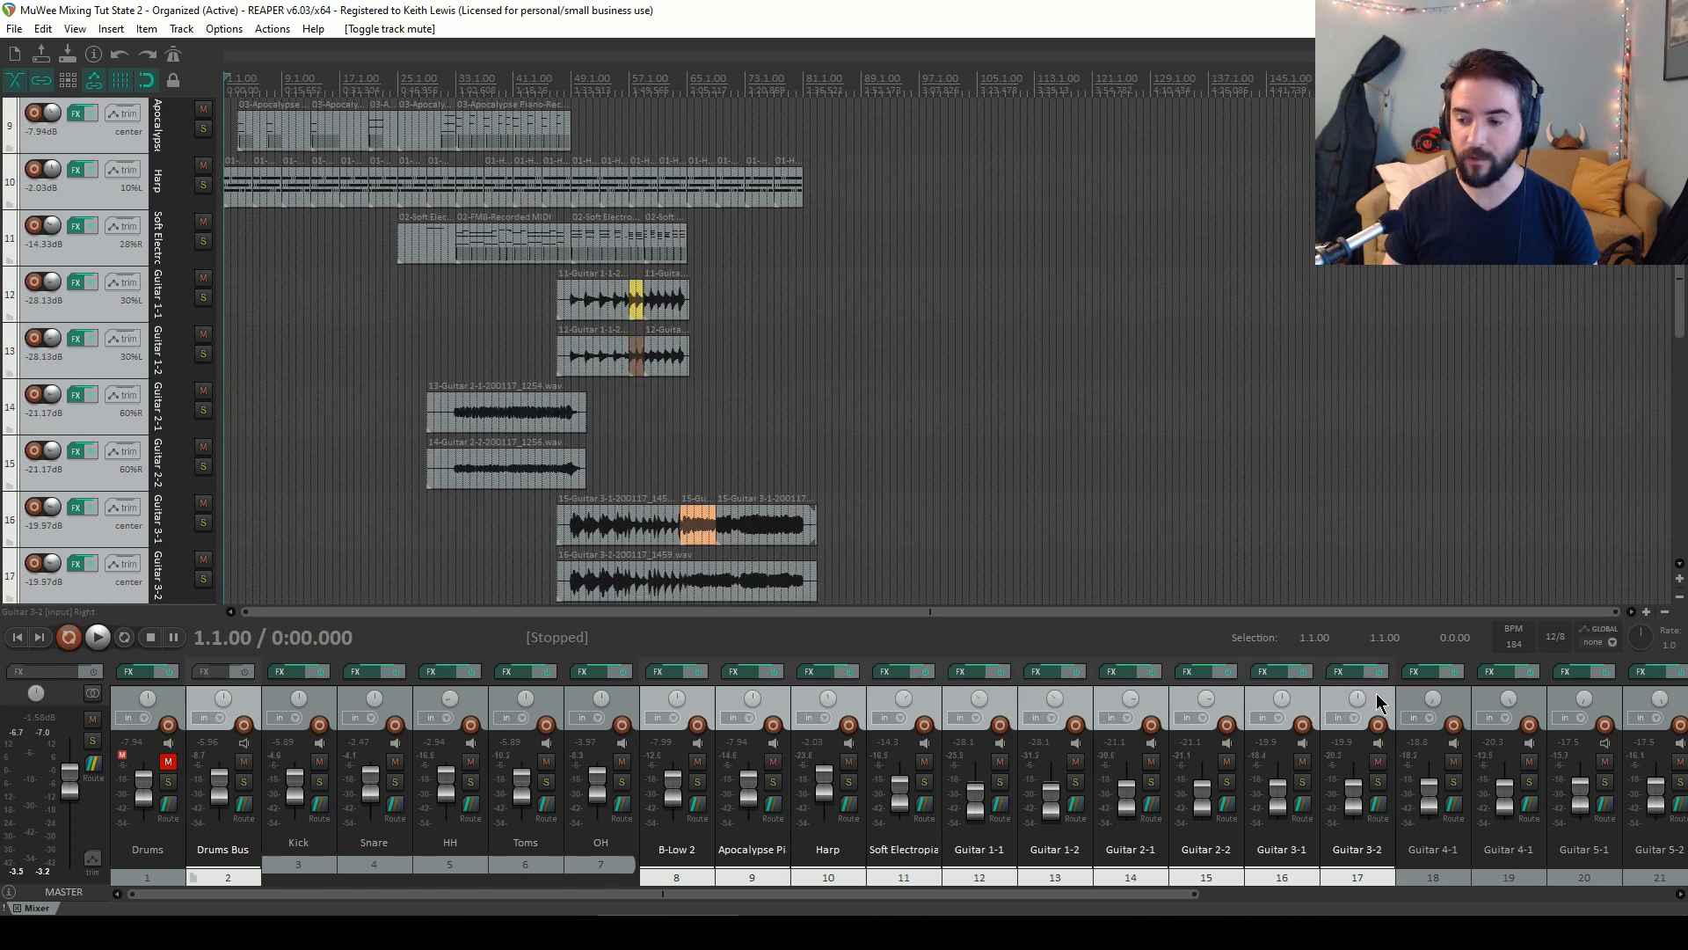
left_click(1449, 703, "ctrl")
left_click(1541, 701, "ctrl")
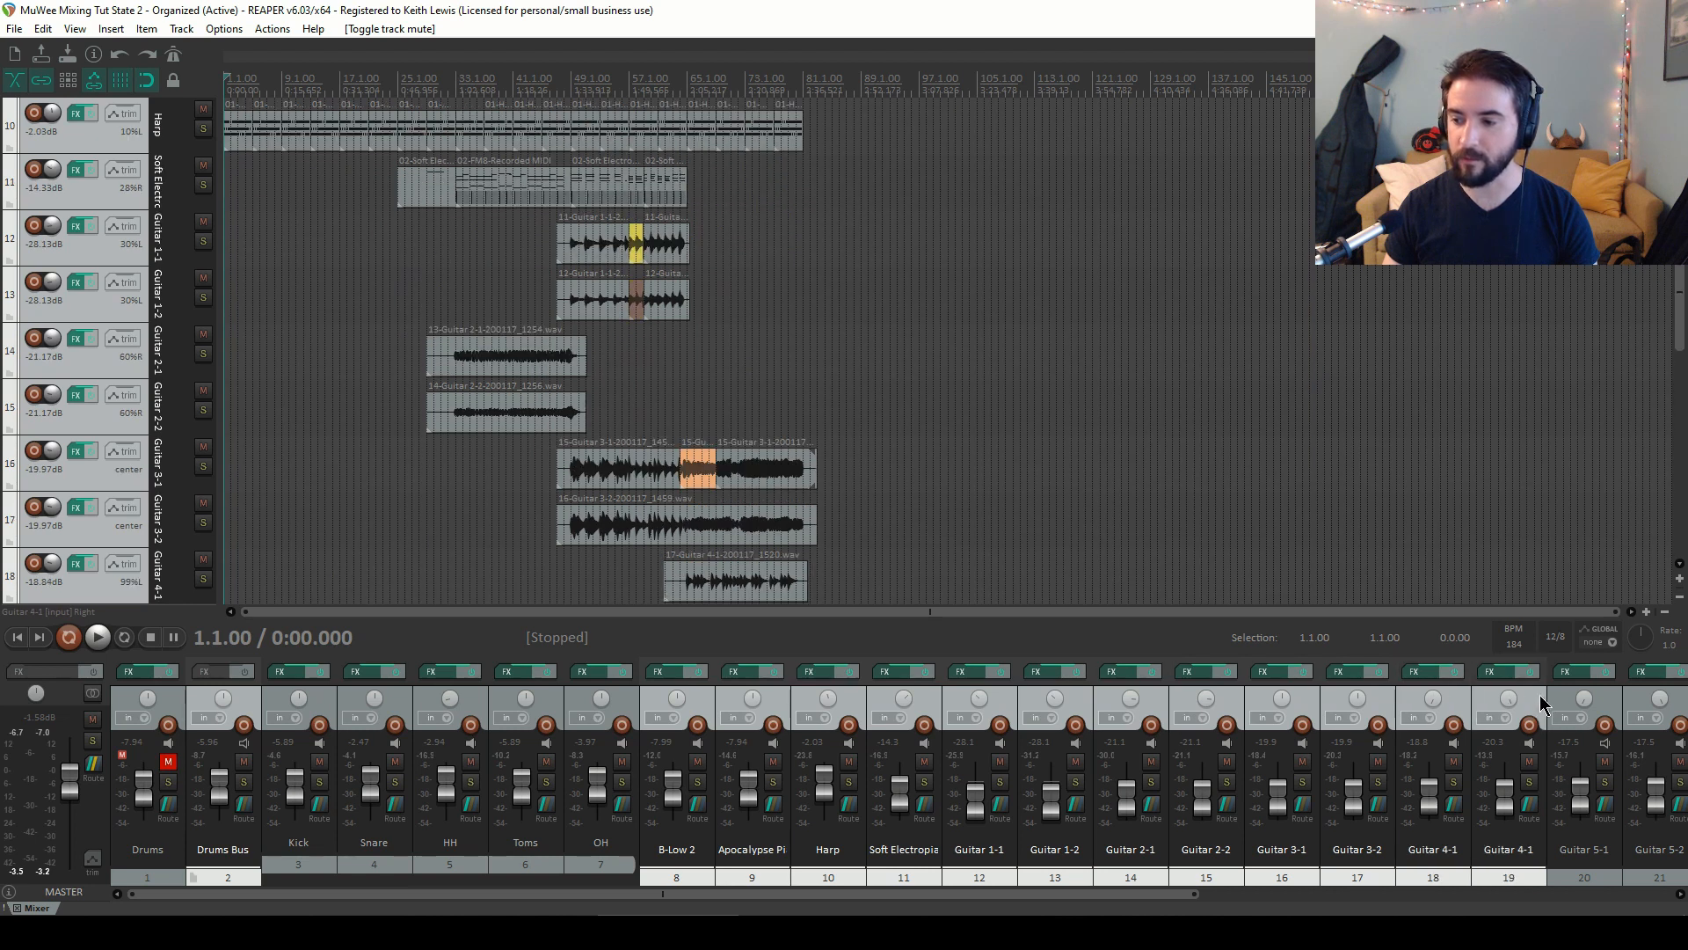
left_click_drag(1011, 894, 1597, 850)
left_click(918, 703, "ctrl")
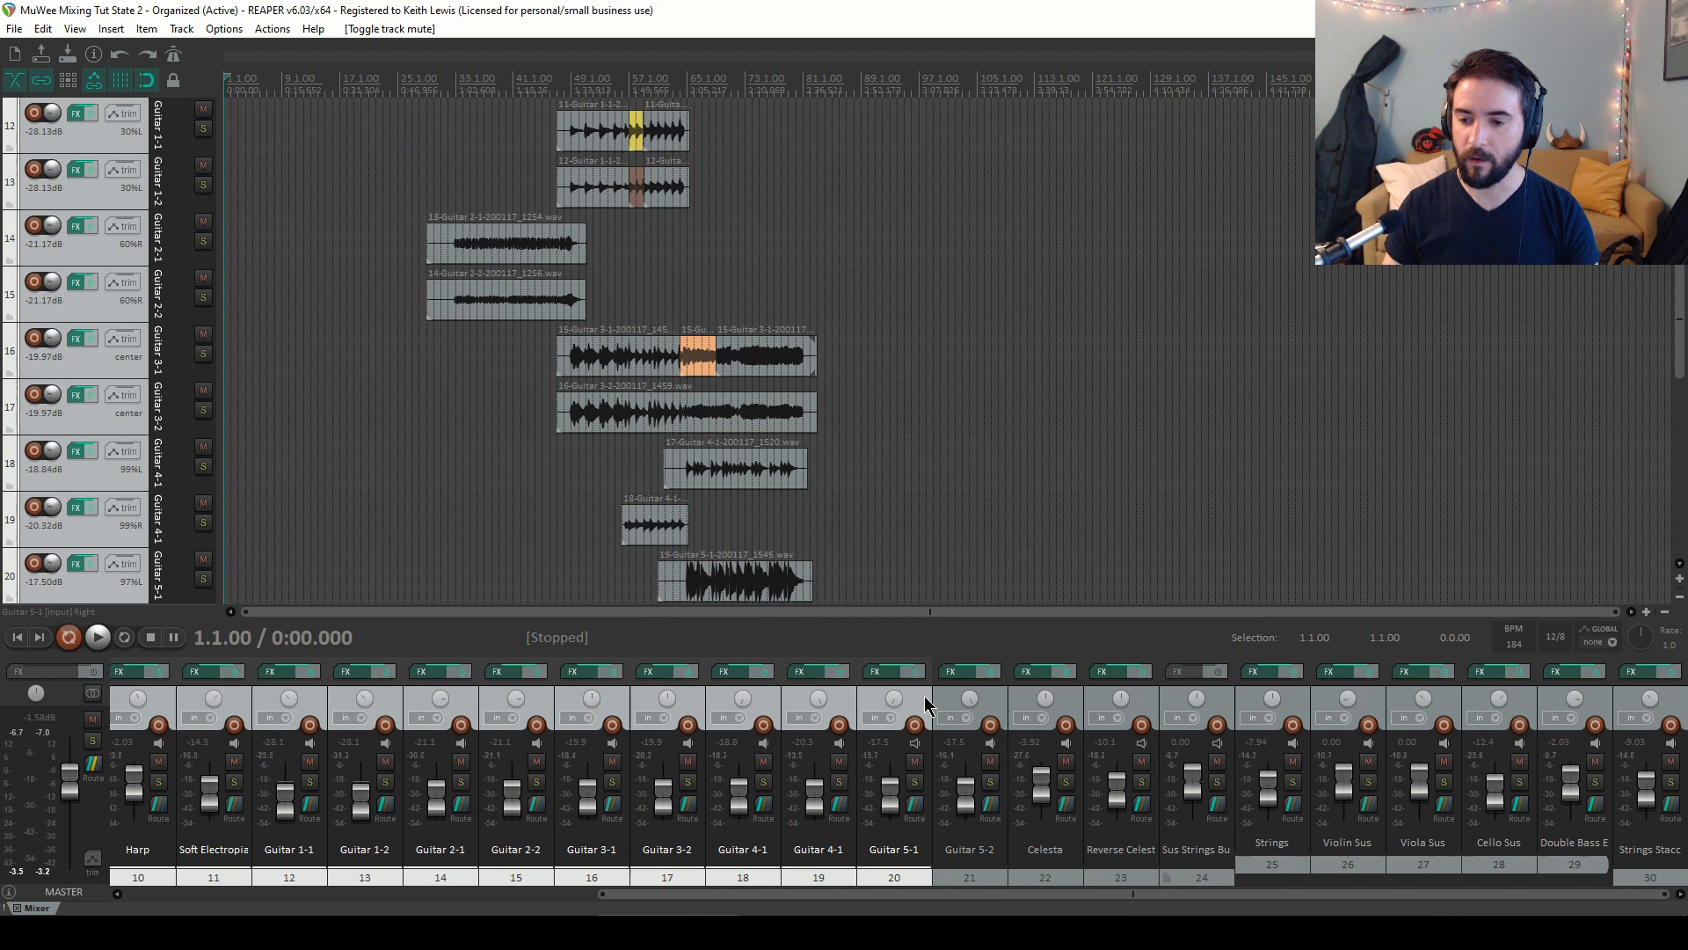
left_click(1002, 703, "ctrl")
left_click(1077, 708, "ctrl")
left_click(1157, 703, "ctrl")
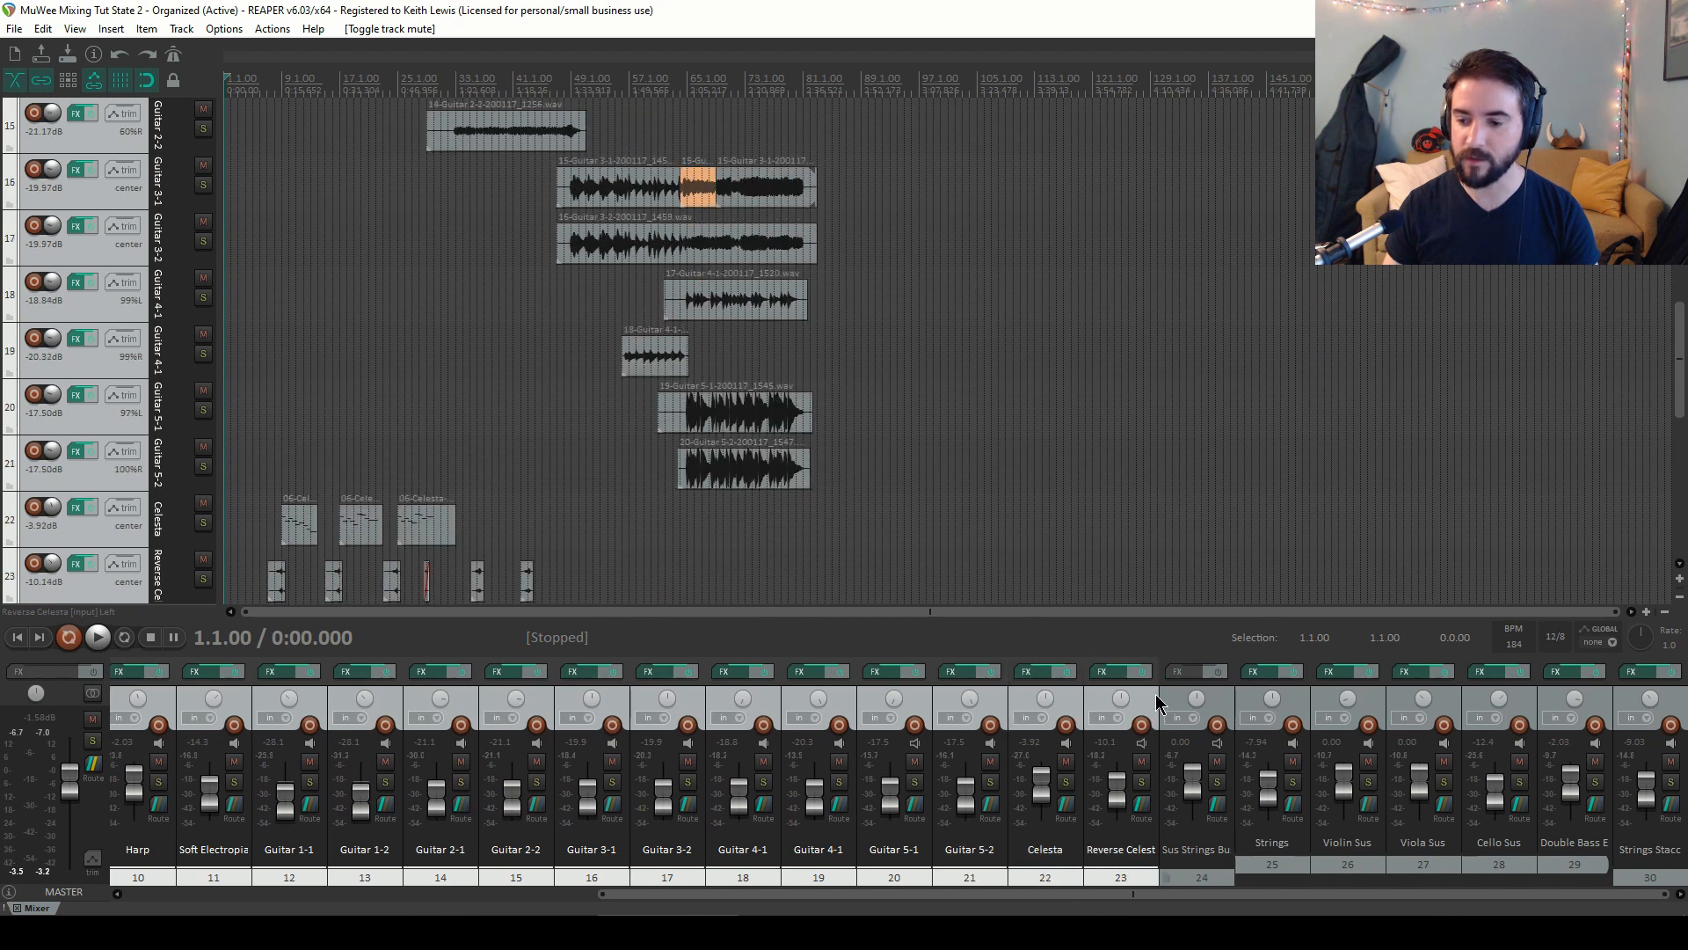
left_click(1229, 704, "ctrl")
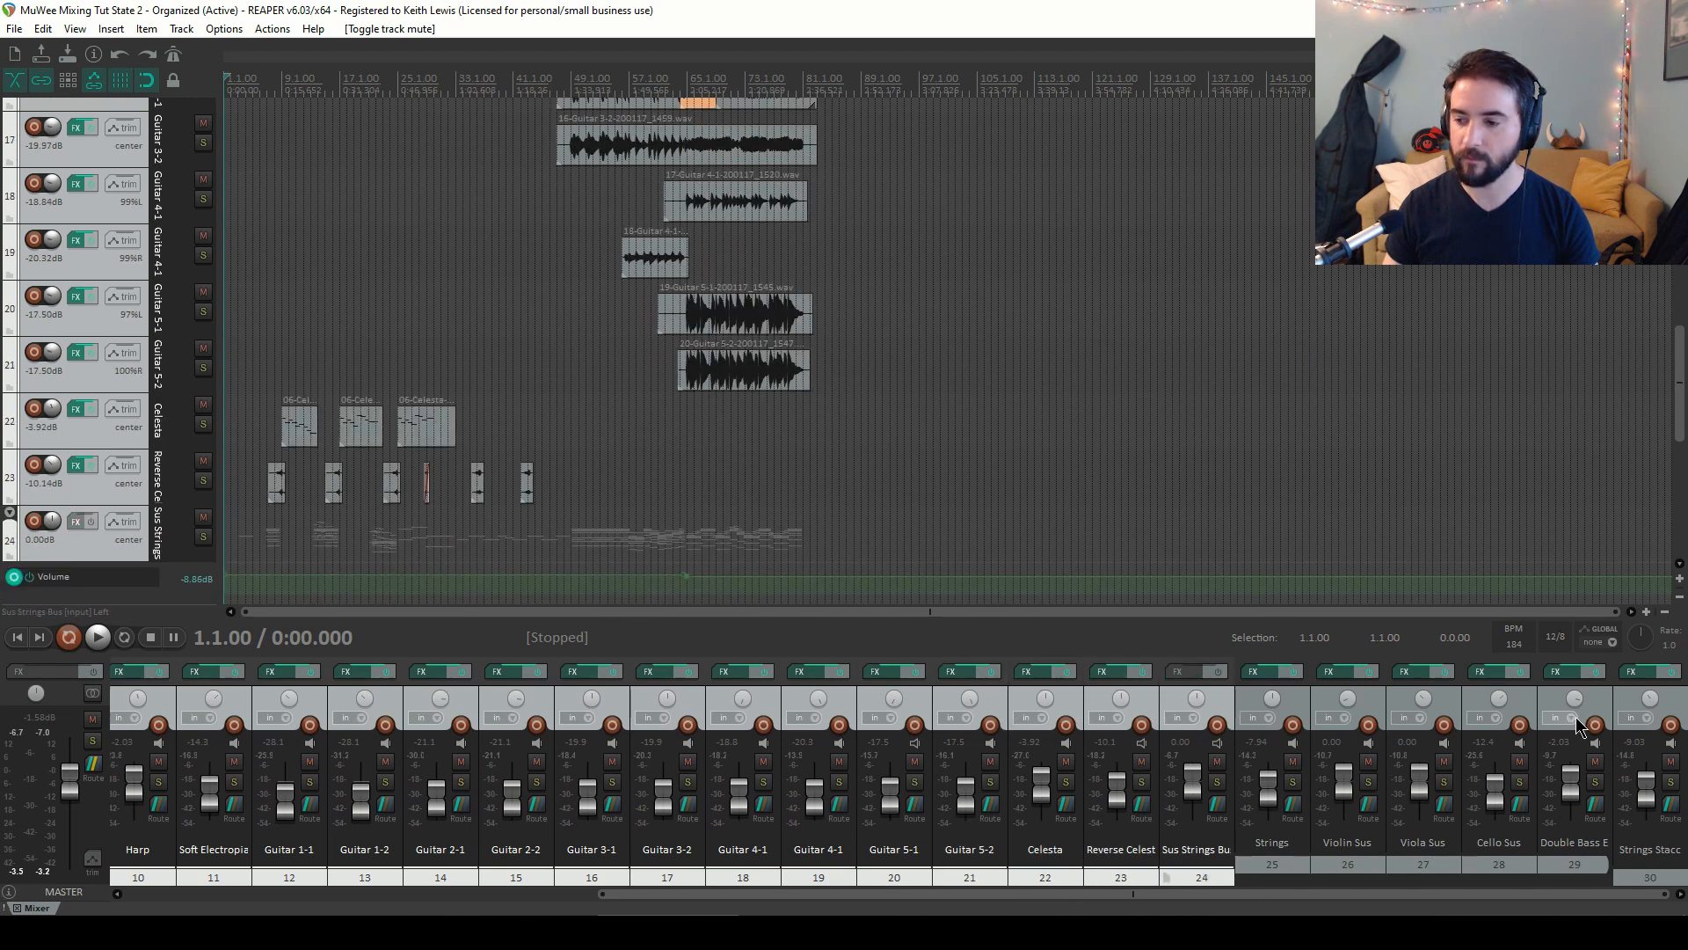
left_click(1628, 708, "ctrl")
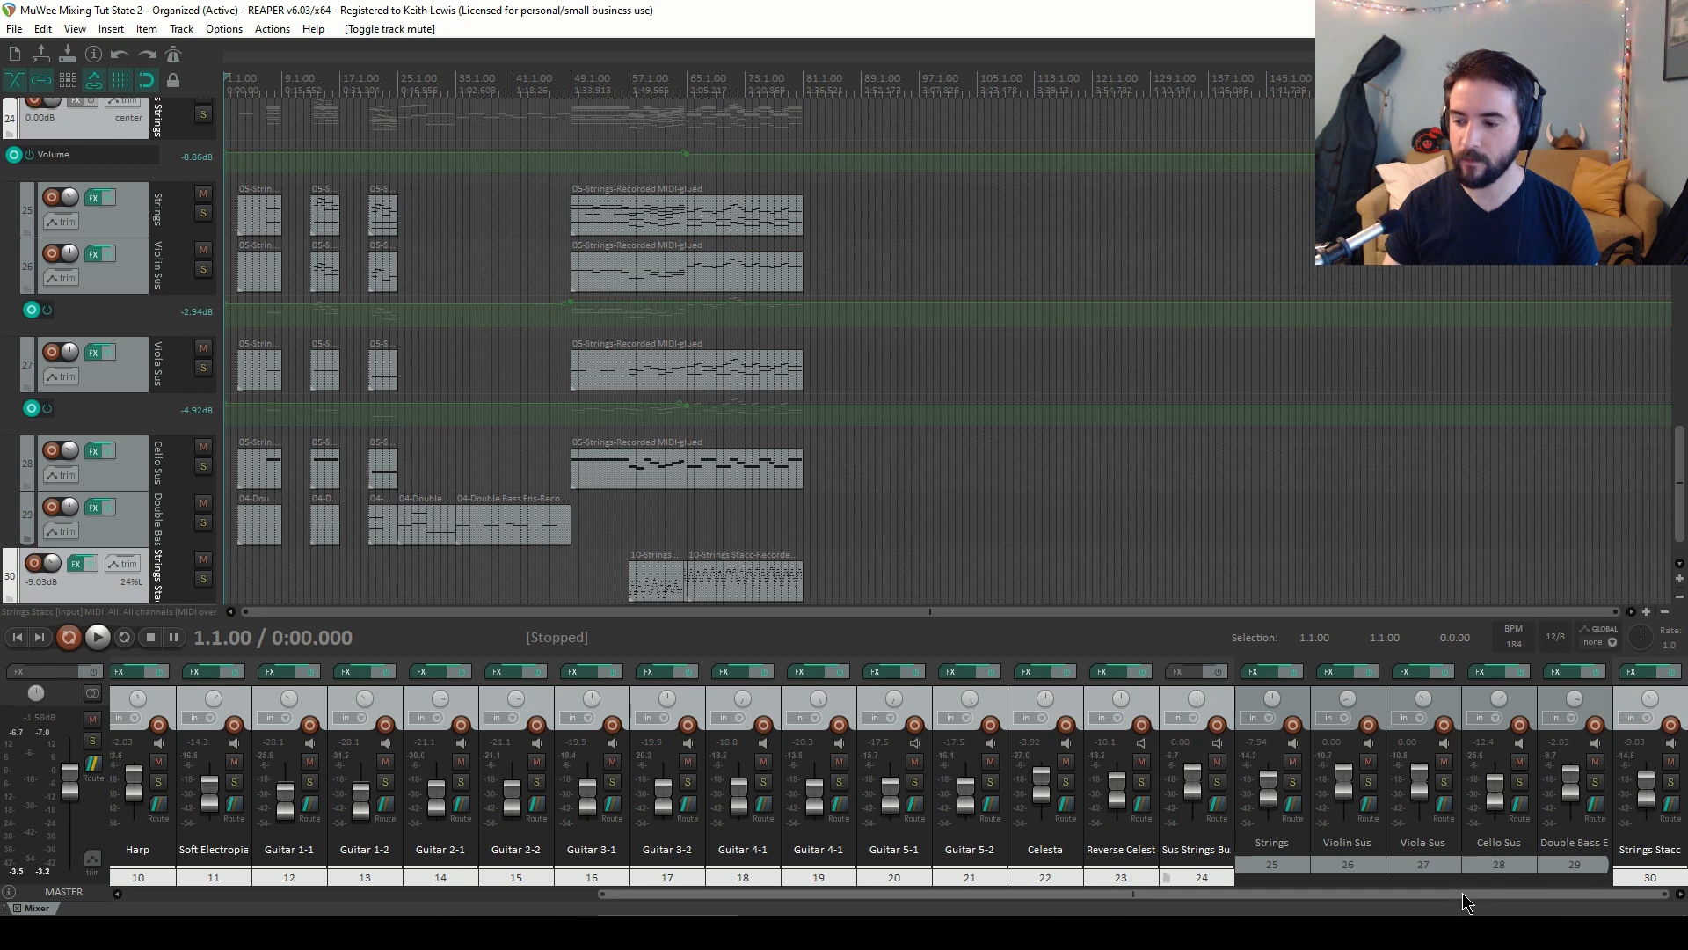
left_click_drag(1354, 894, 866, 895)
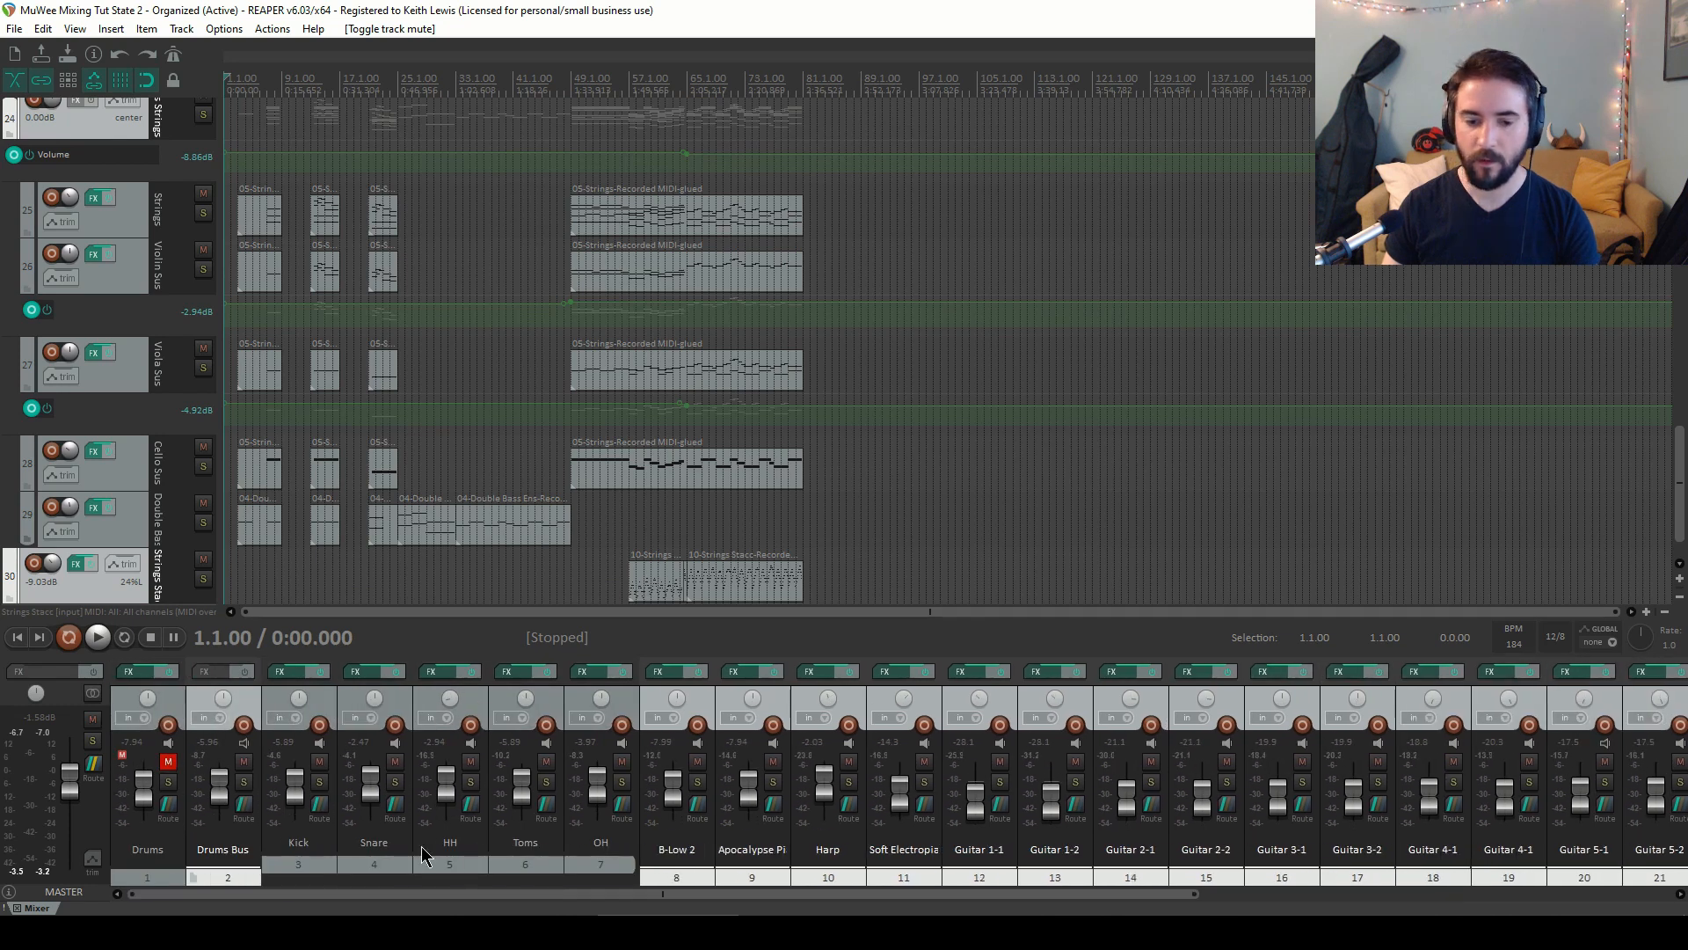
Play from bar 65 and raise all the selected faders together by 5 dB, then return to the start
left_click(687, 78)
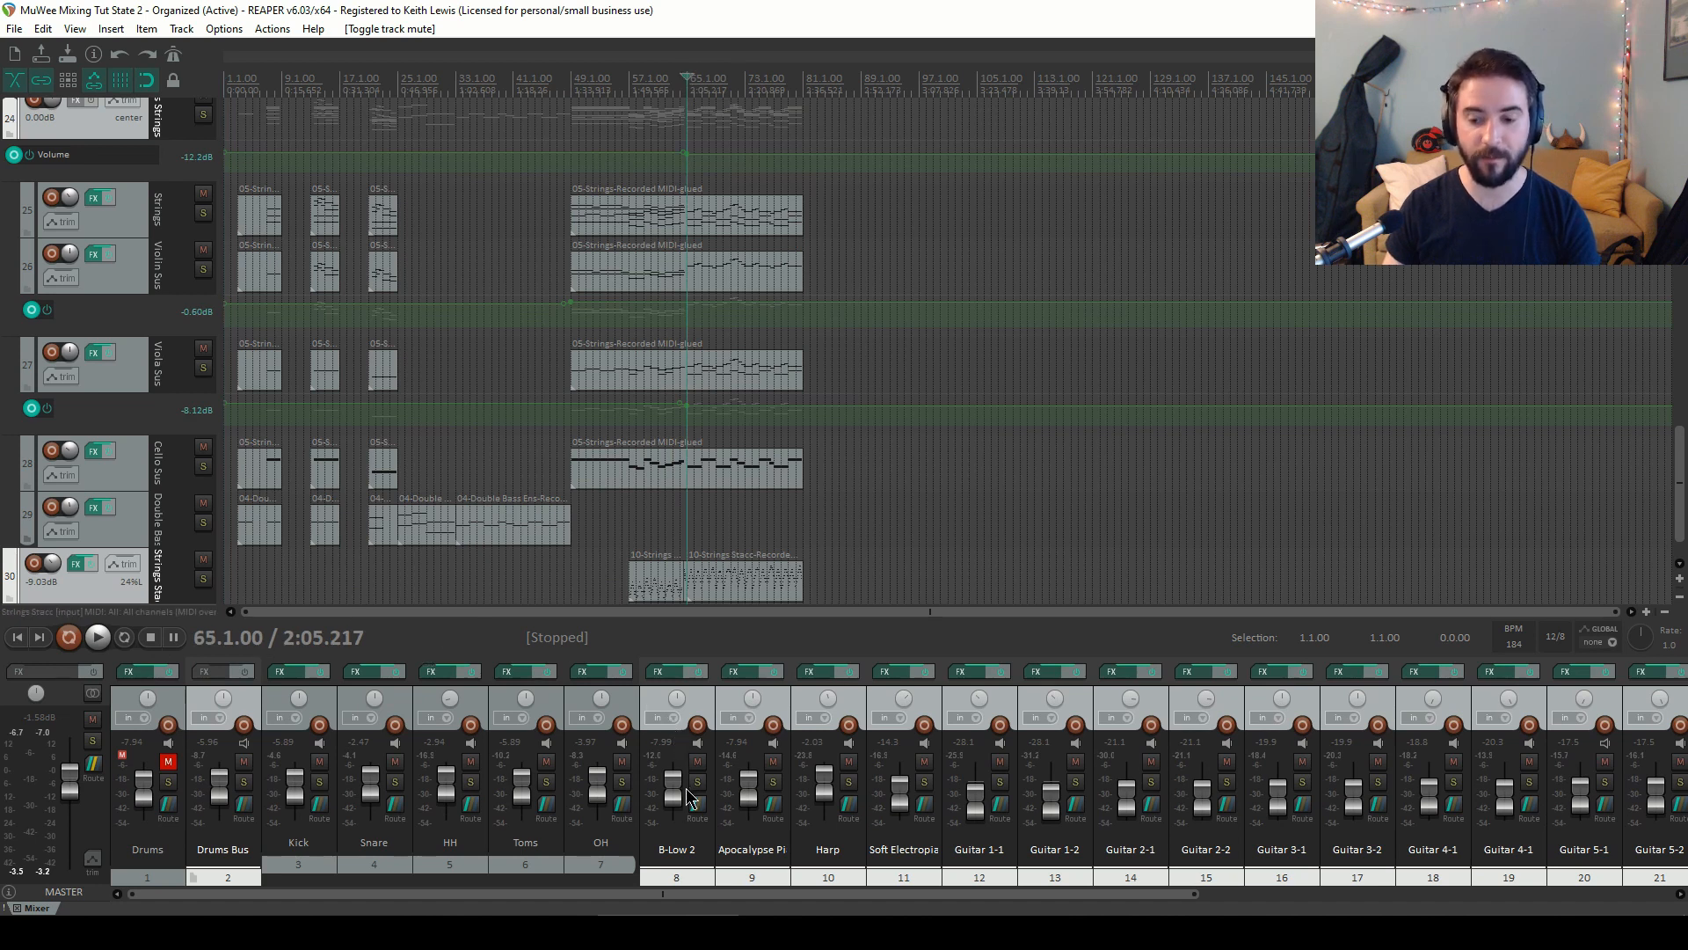
key("space")
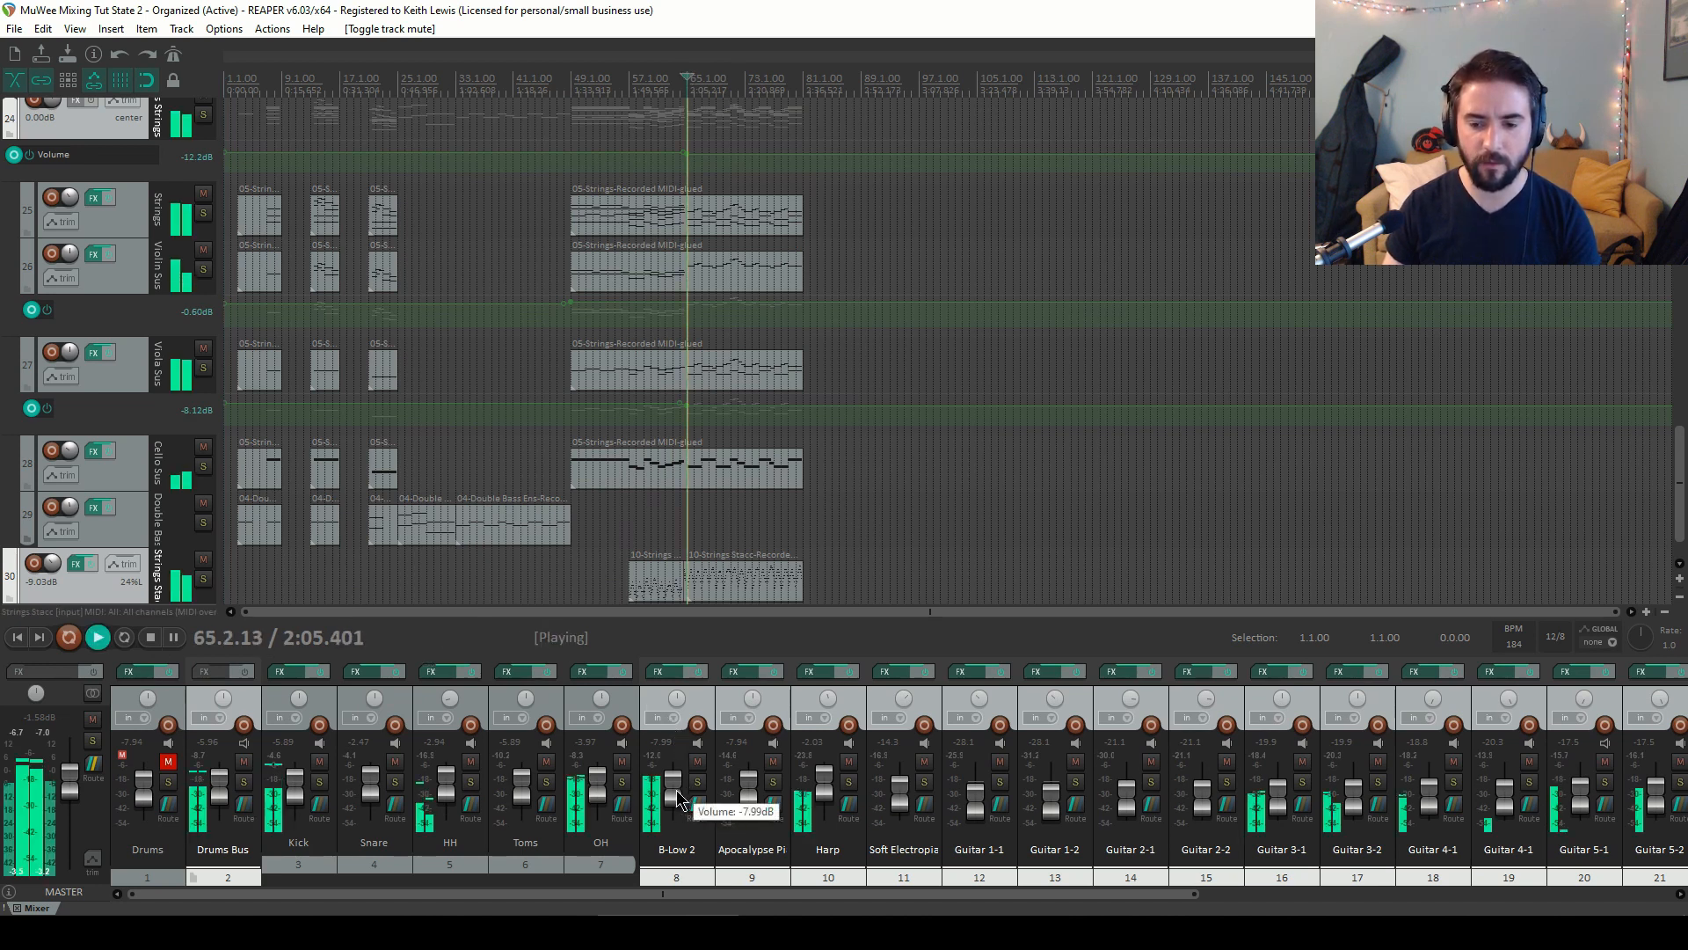
left_click_drag(677, 798, 674, 791)
key("Home")
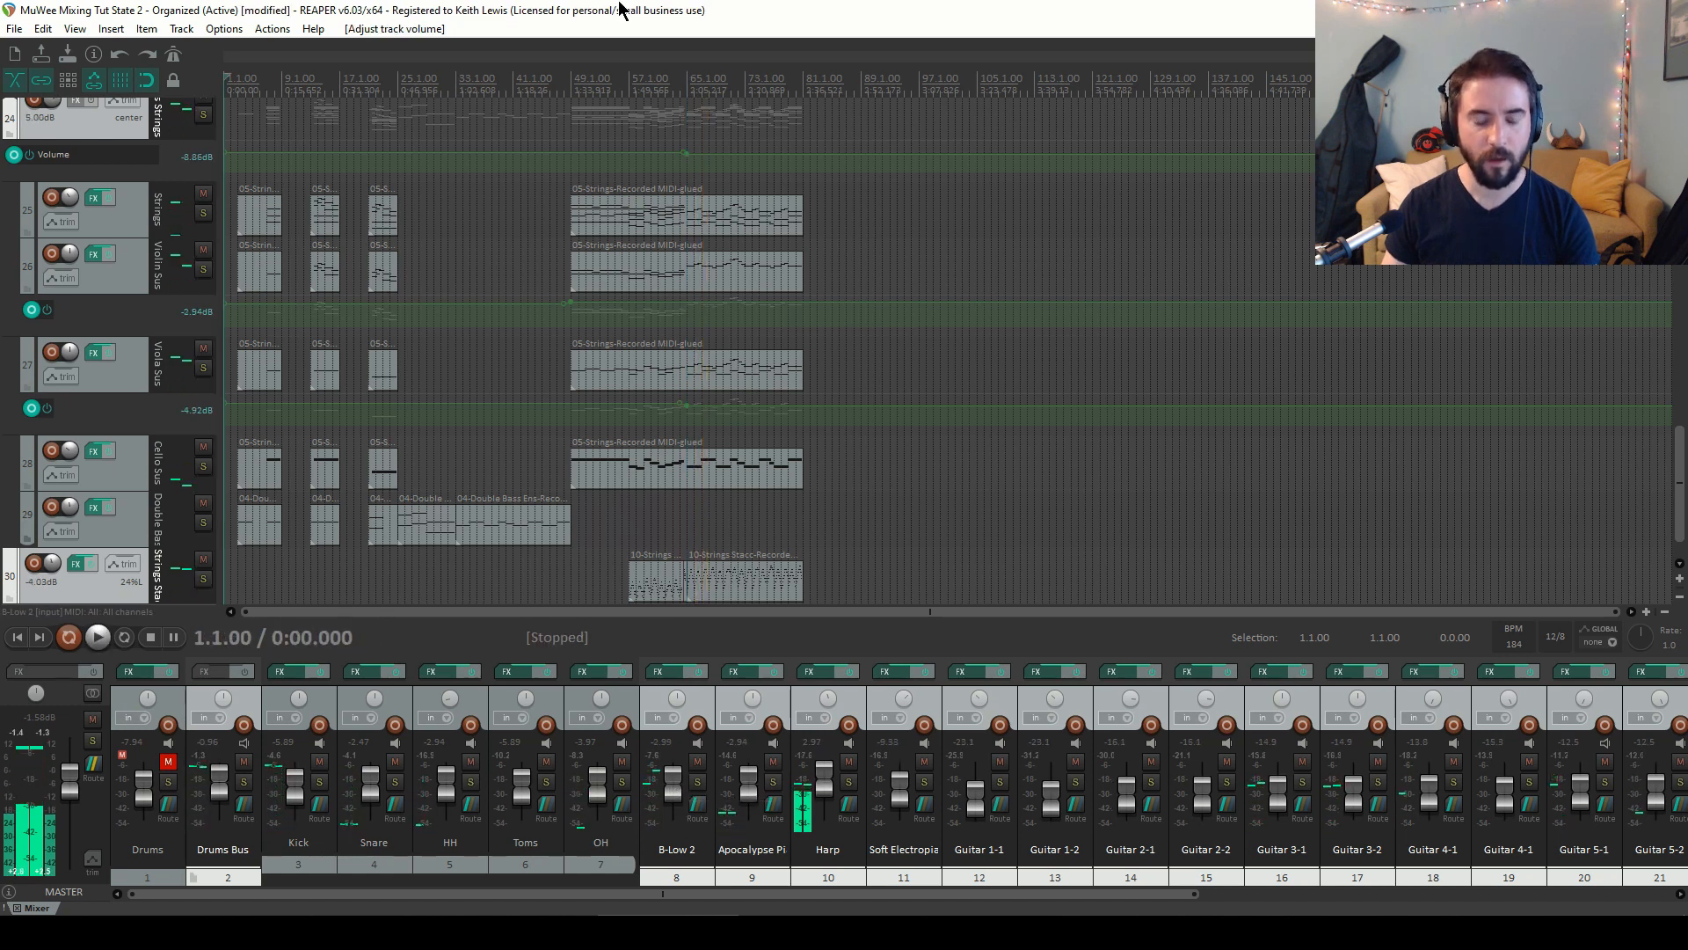
Play the mix from the start to judge the new overall balance, then stop
key("space")
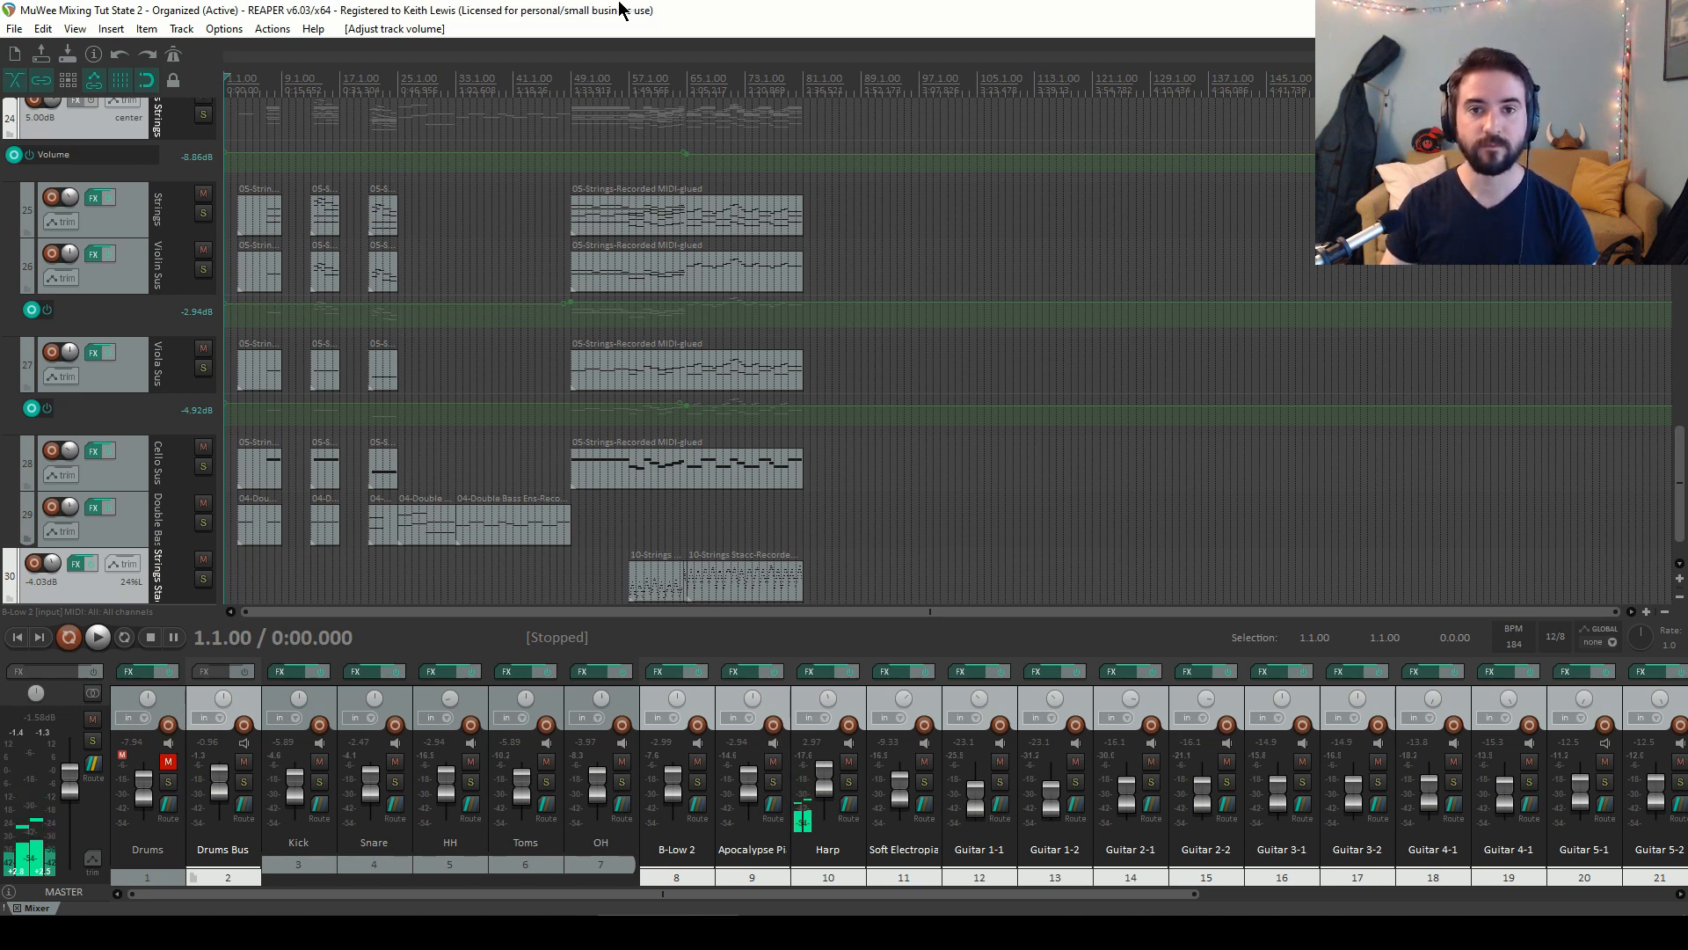
key("space")
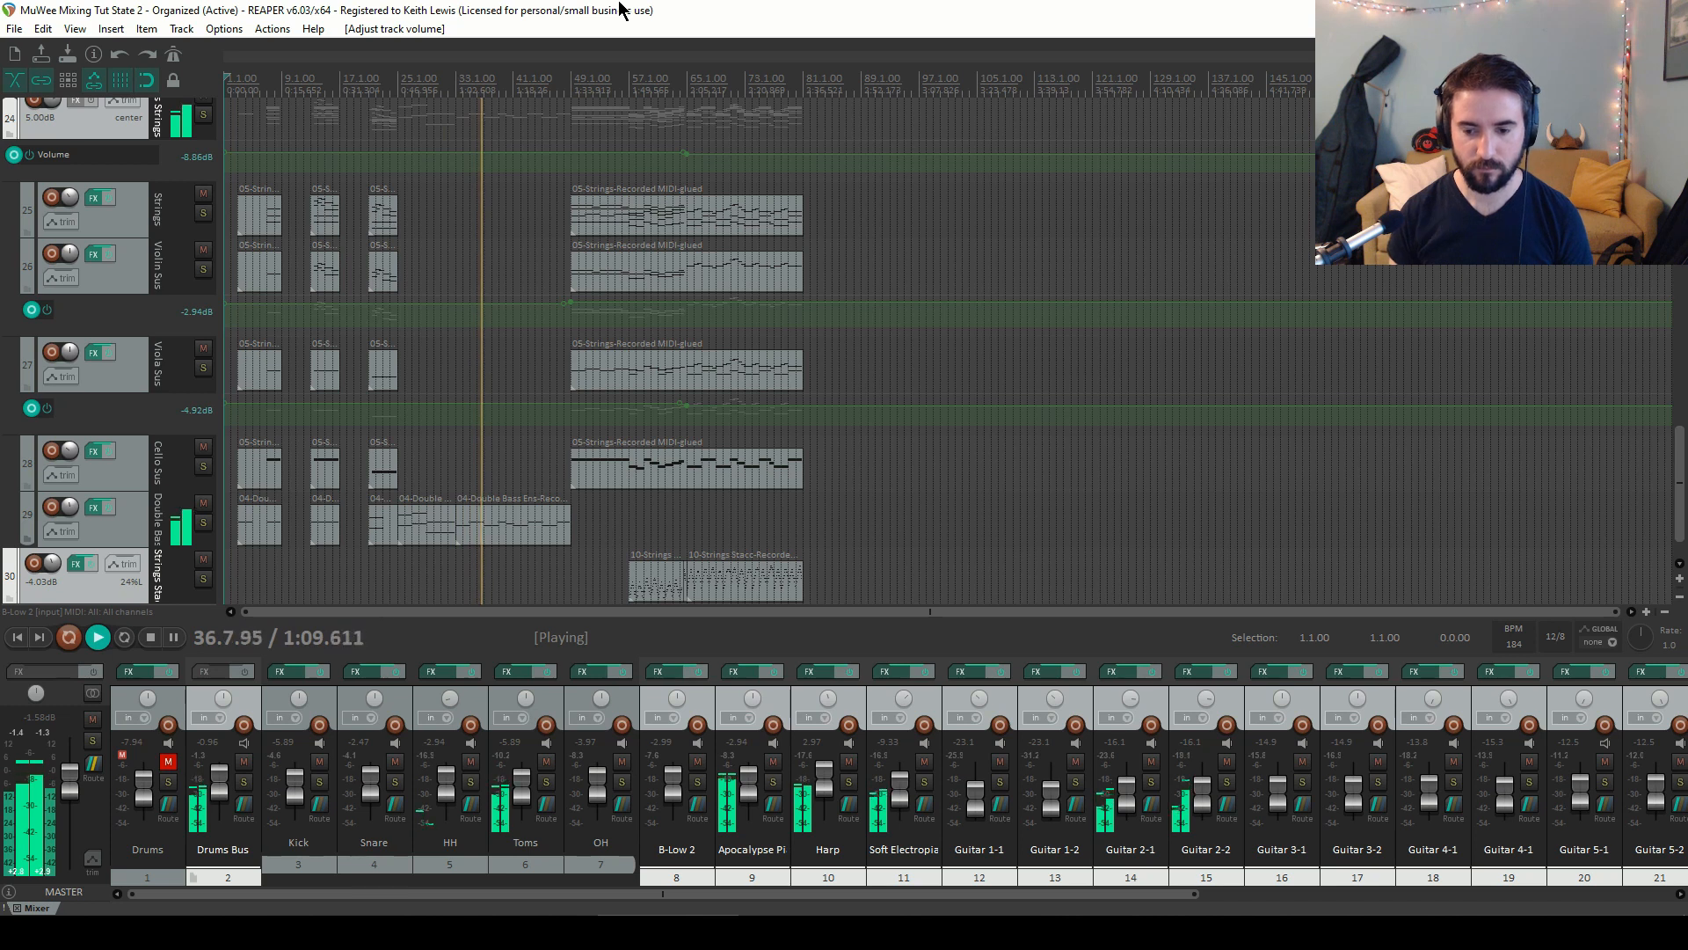
key("space")
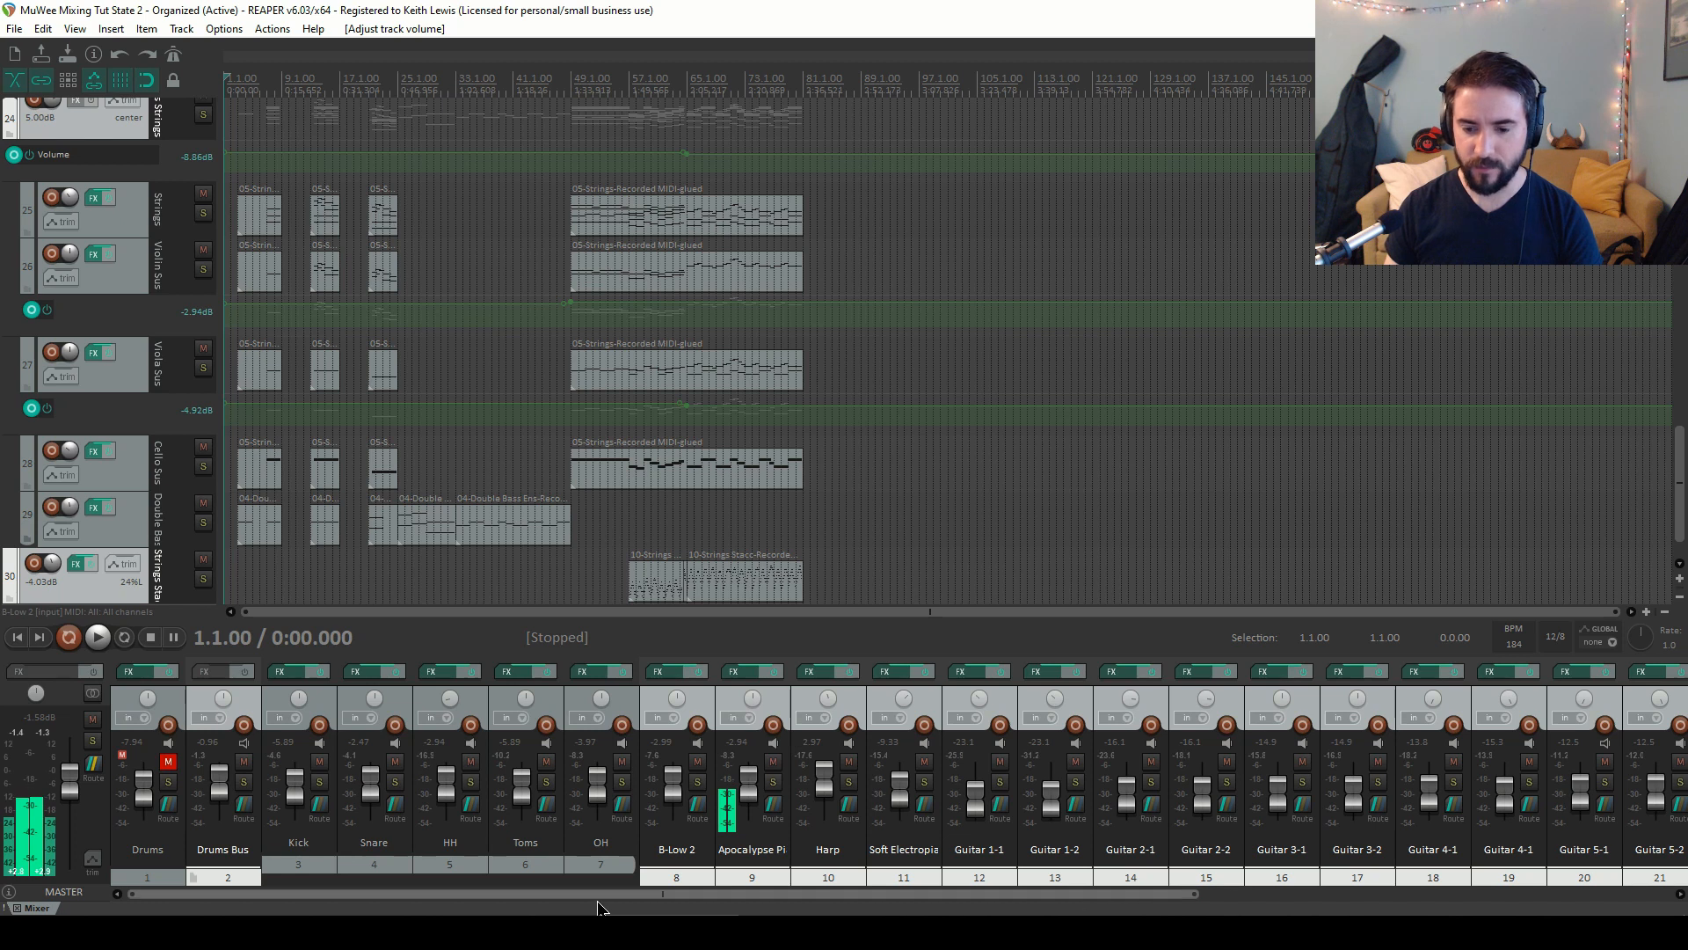
Select the Celesta and Reverse Celesta tracks and lower both faders together by about 3 dB
left_click_drag(598, 903, 1004, 910)
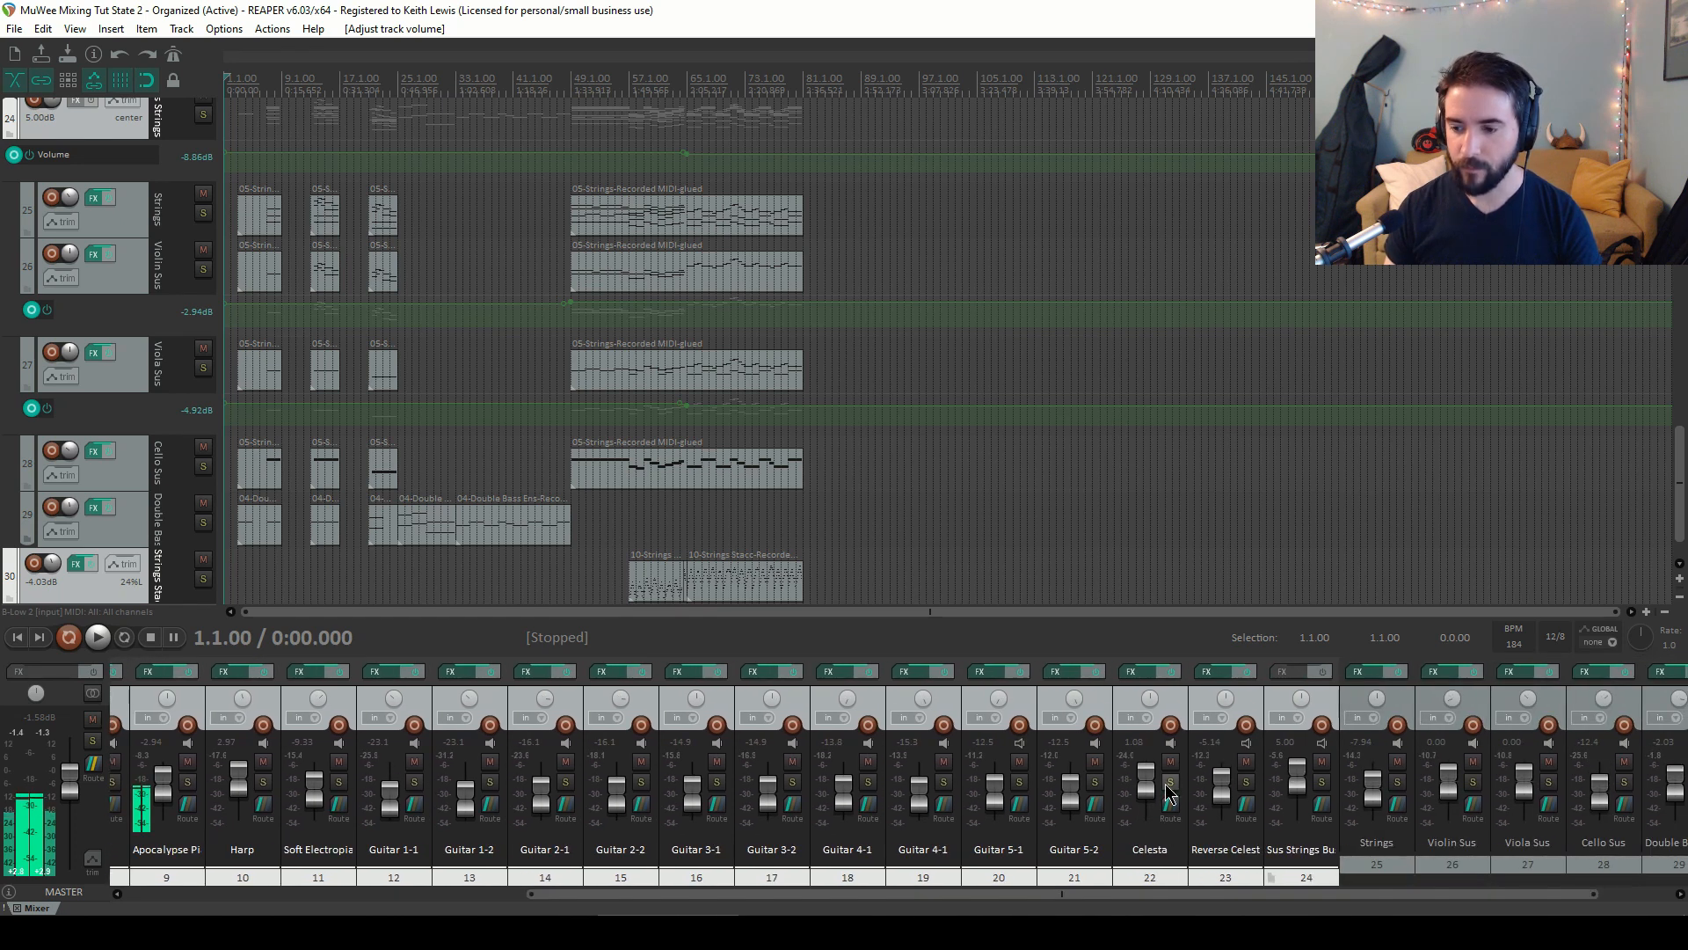
left_click(1165, 735)
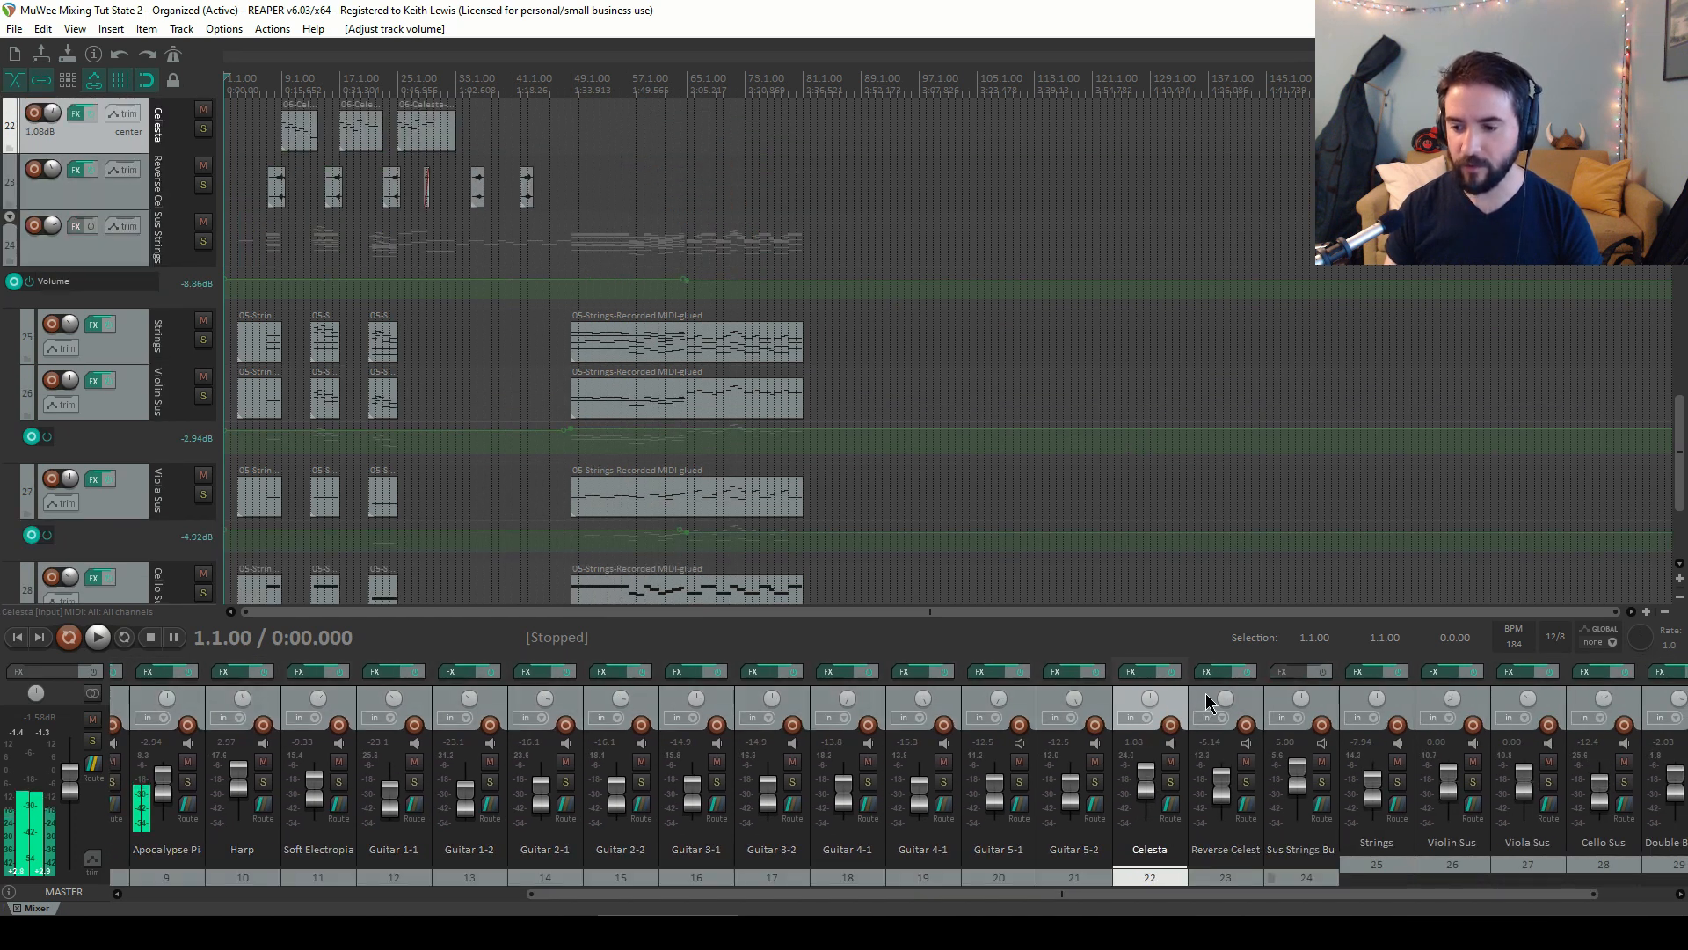
left_click(1206, 697, "ctrl")
left_click_drag(1222, 779, 1222, 783)
left_click(1225, 783)
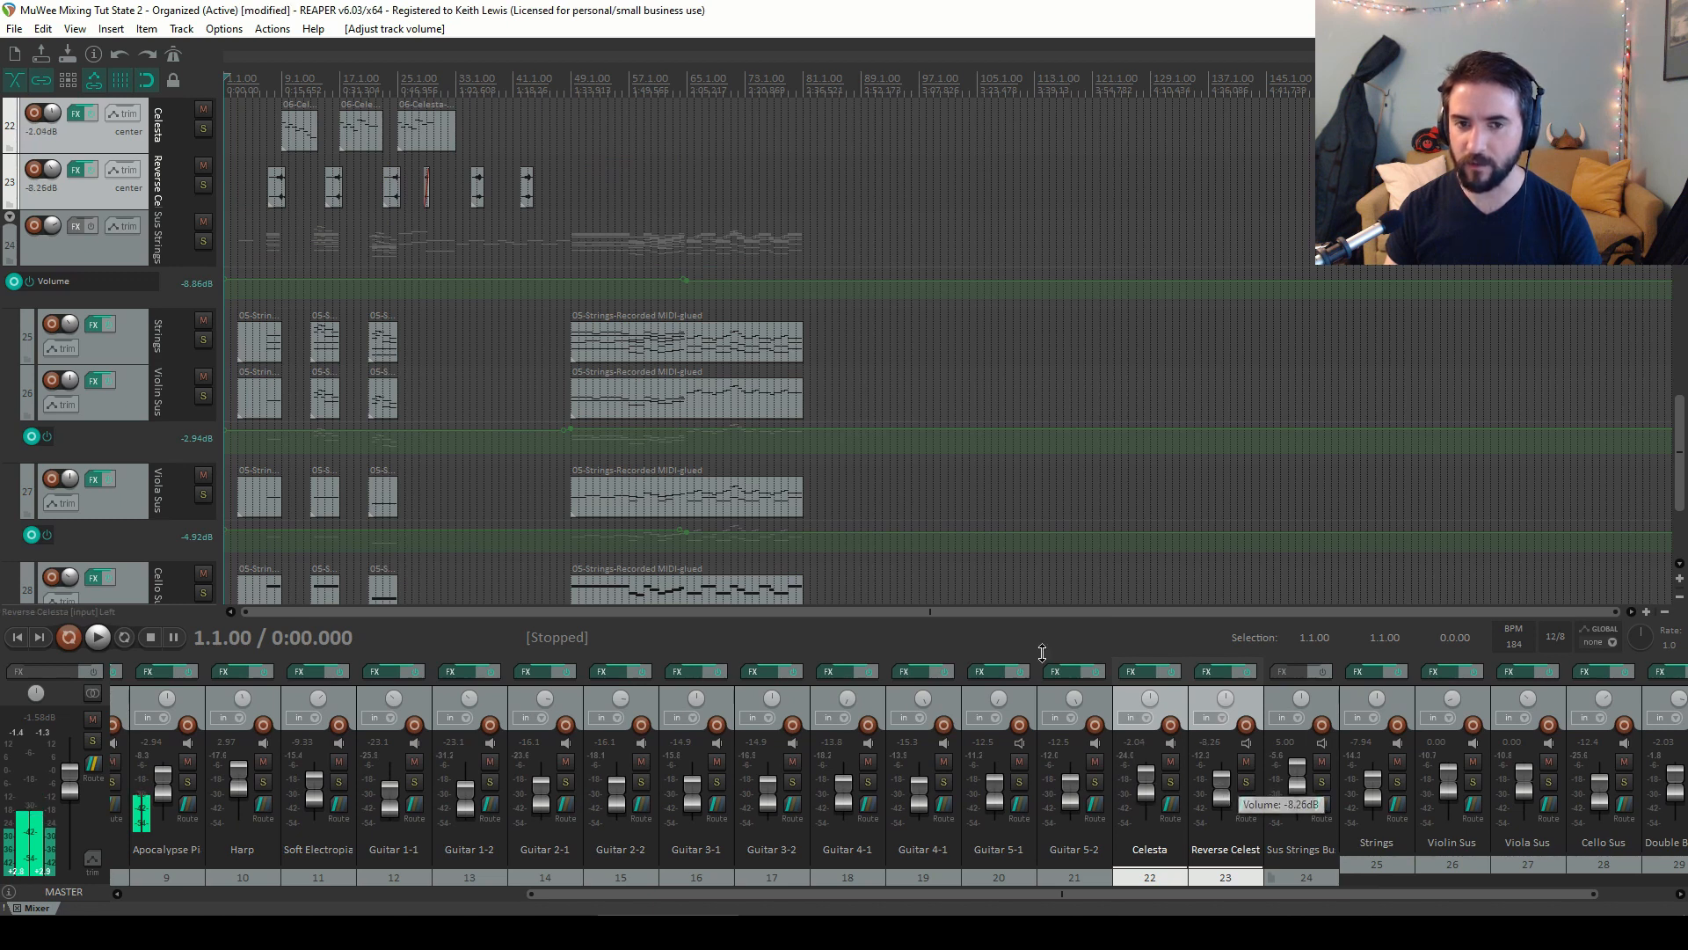
Play from bar 9 and fine-tune the Apocalypse Pi and Drums Bus faders during playback
left_click(297, 79)
key("space")
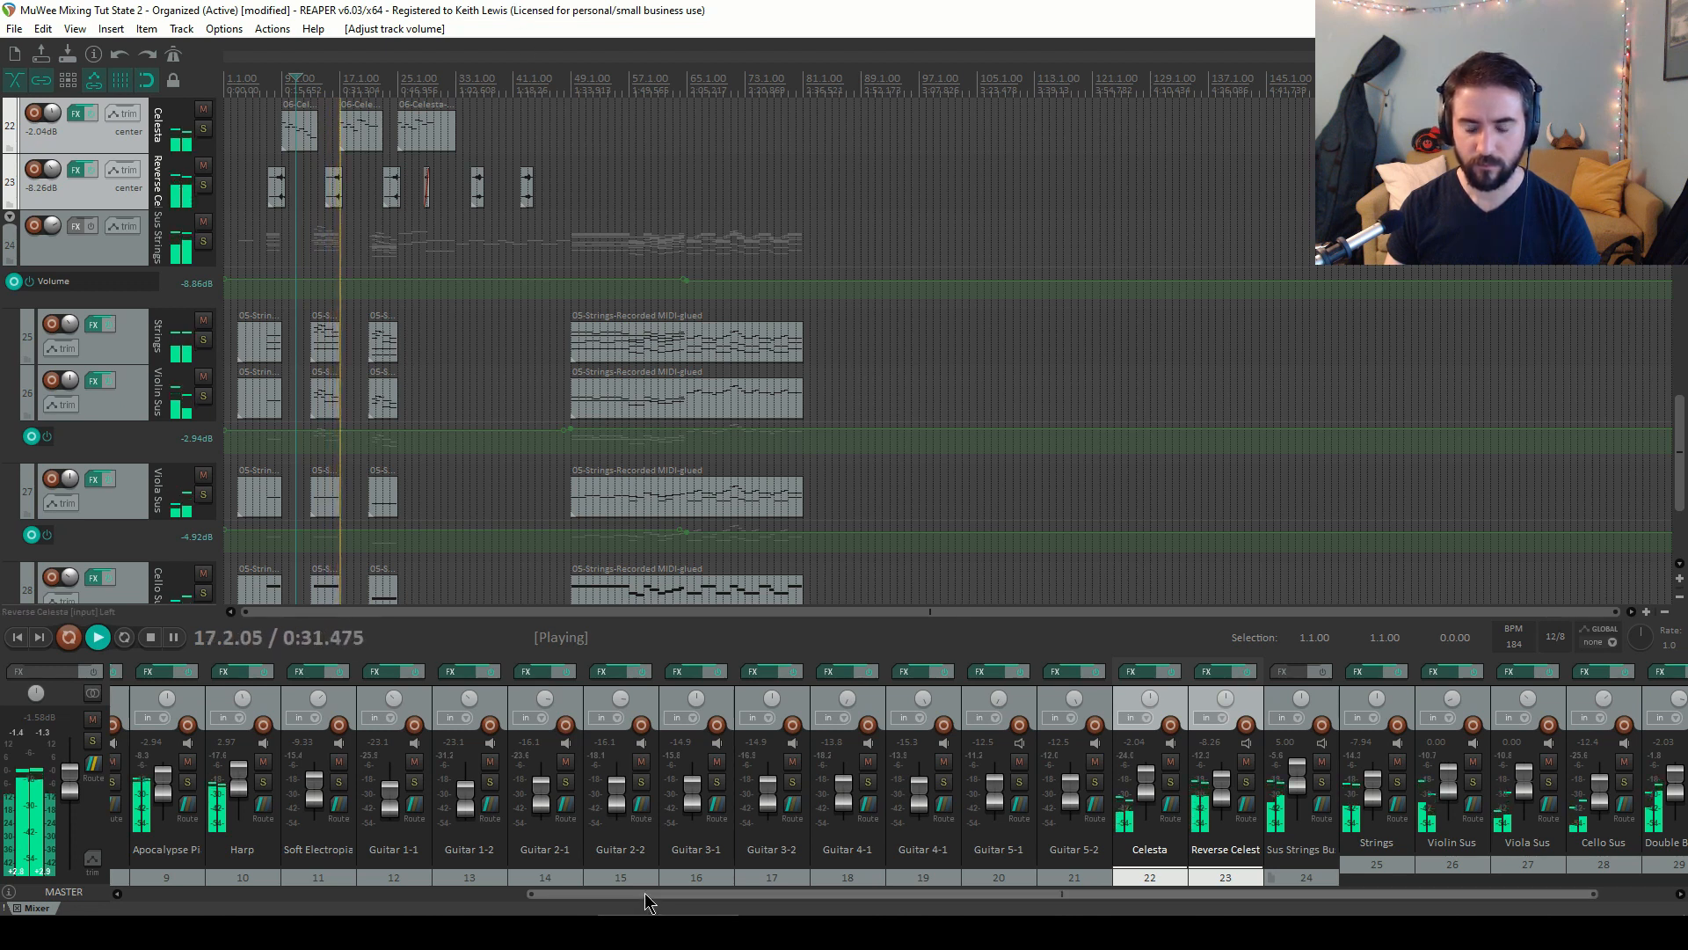
left_click_drag(637, 893, 194, 852)
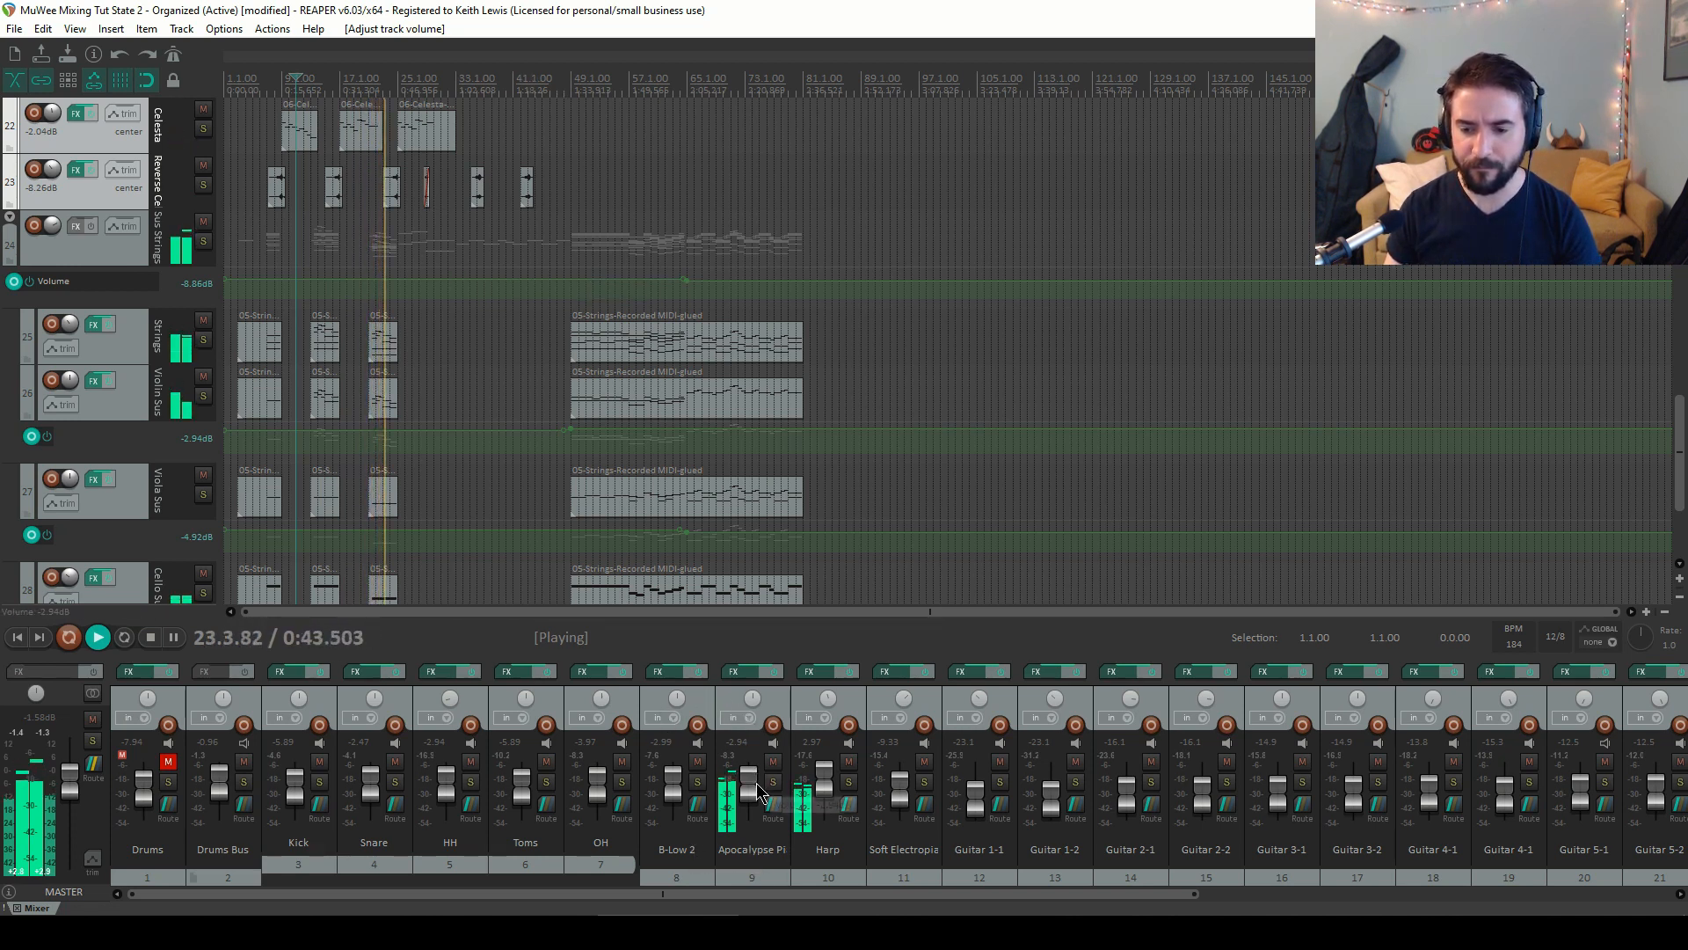
left_click_drag(758, 784, 758, 785)
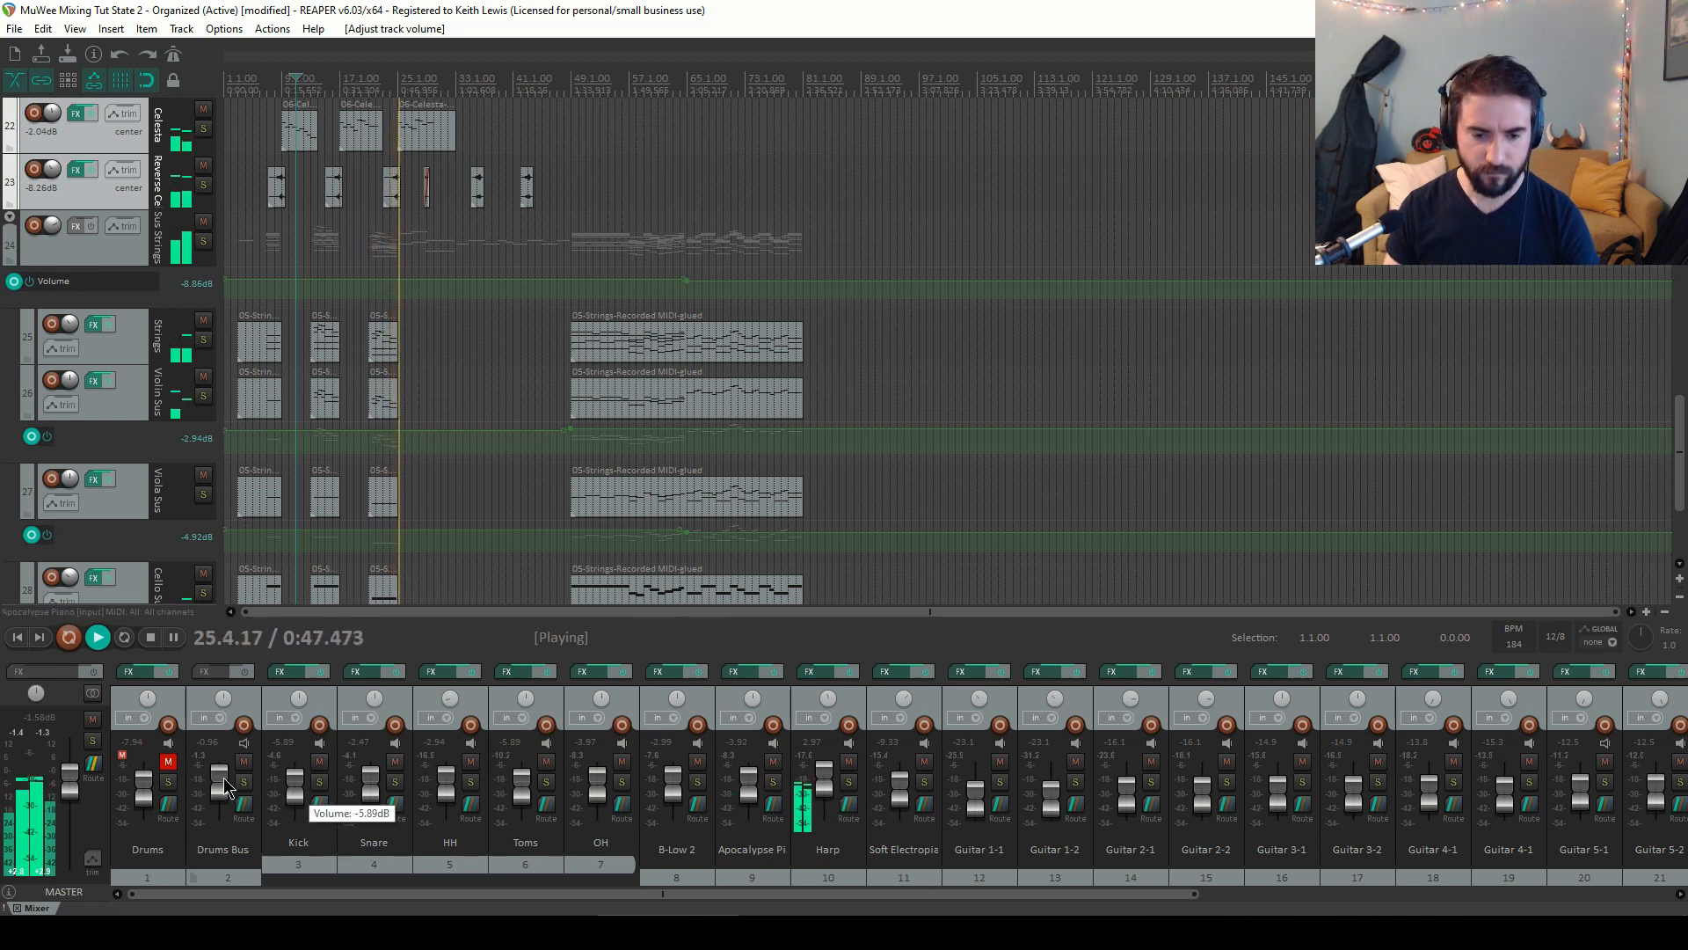
left_click_drag(222, 784, 224, 785)
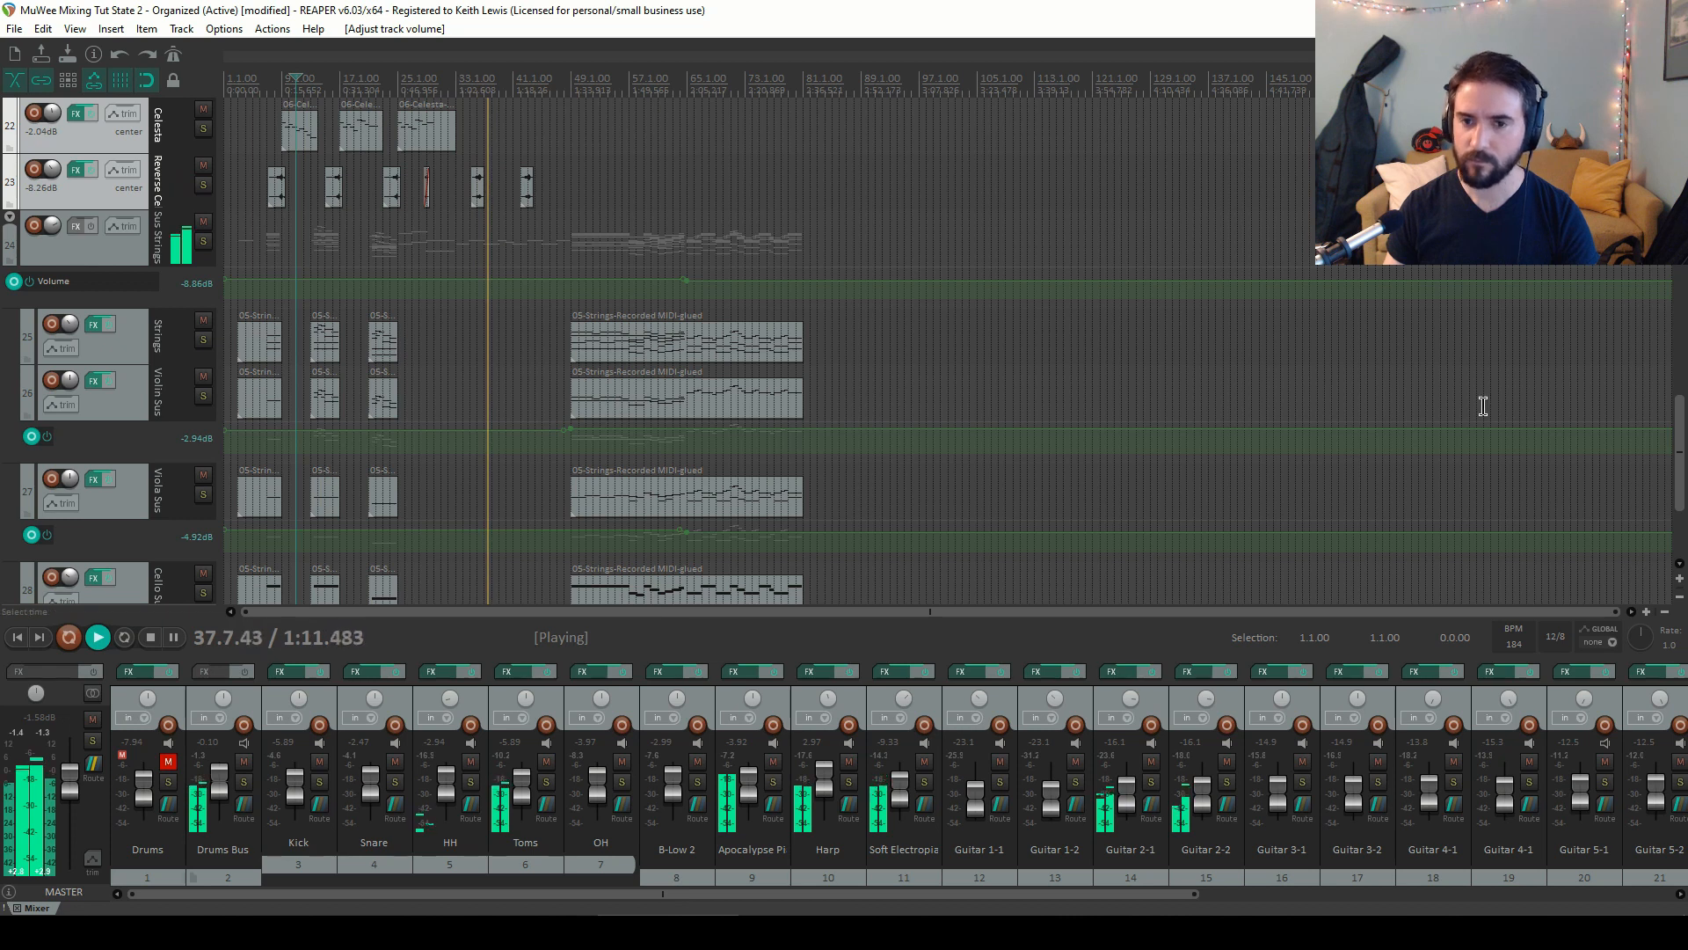
Show the Reverse Celesta volume envelope lane and start playback from bar 23
left_click(143, 181)
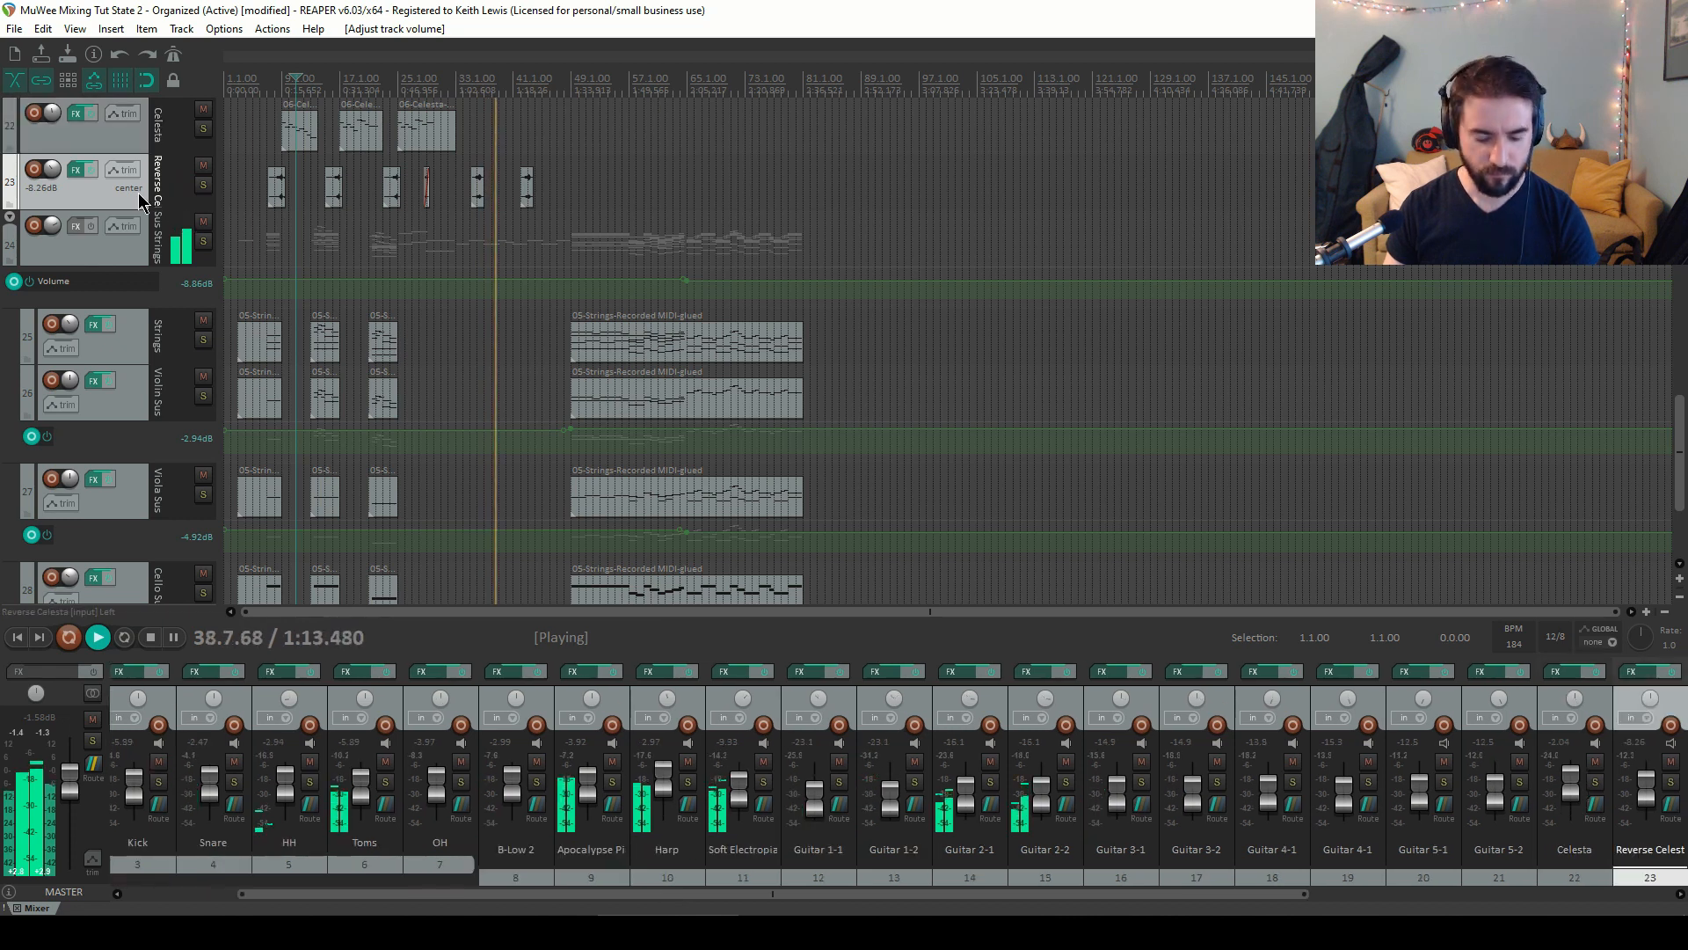
key("v")
left_click(379, 87)
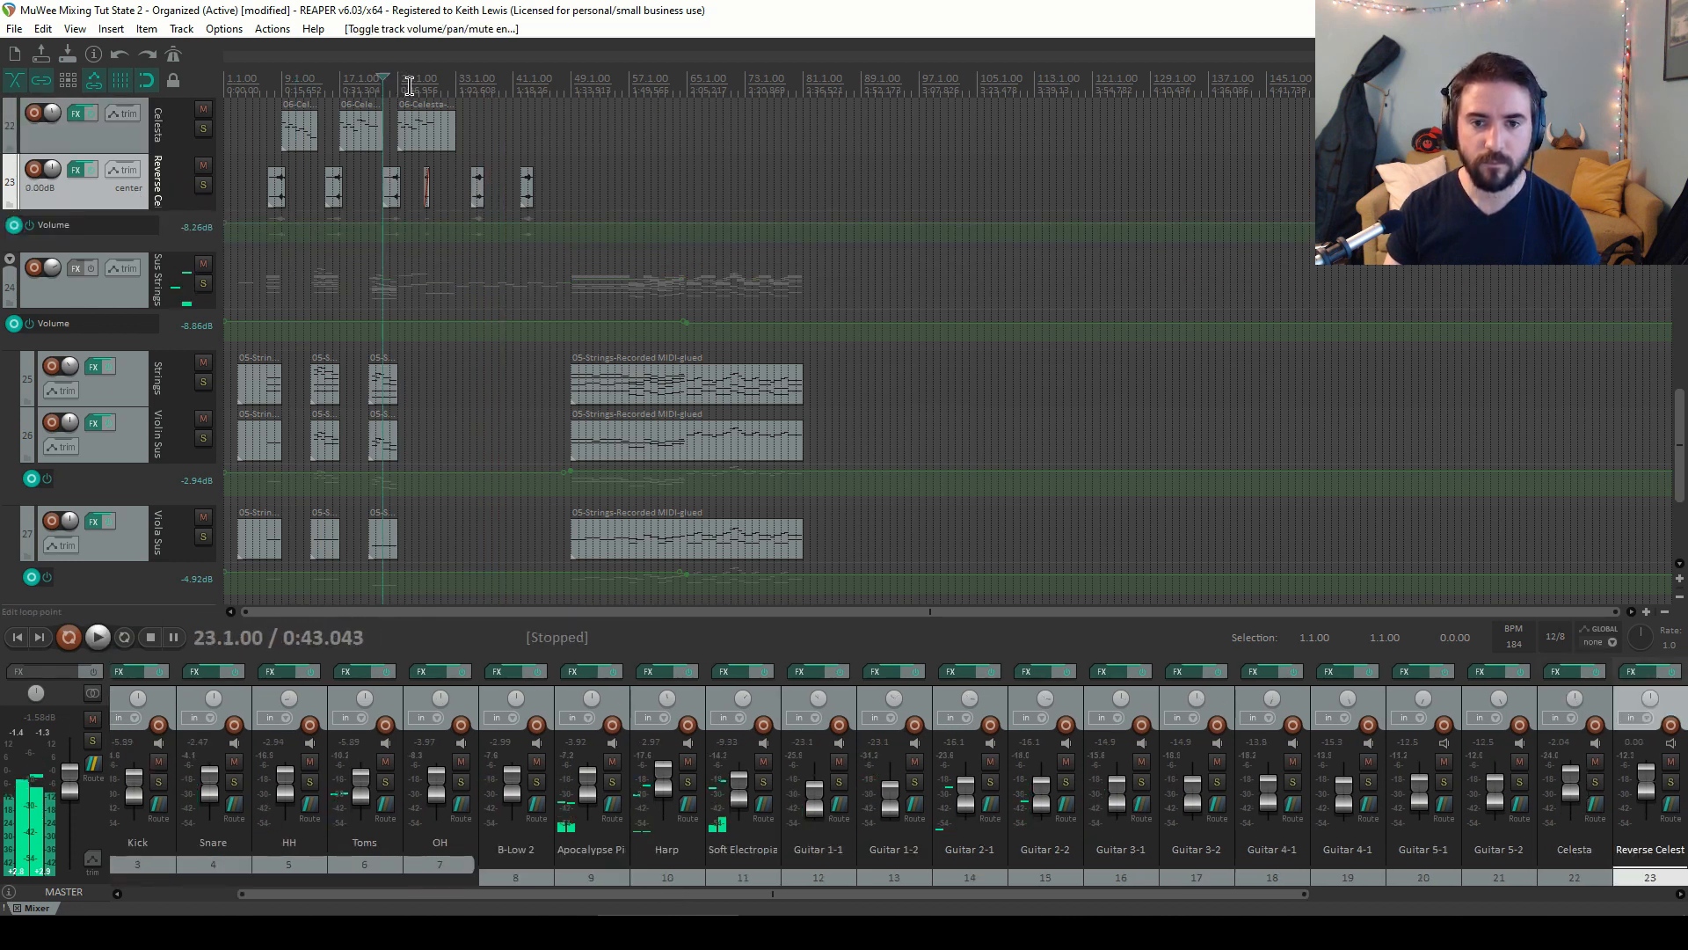
key("space")
Add points to the Reverse Celesta volume envelope during playback
scroll(431, 128, "up", 3)
left_click_drag(727, 233, 748, 242)
scroll(725, 152, "down", 2)
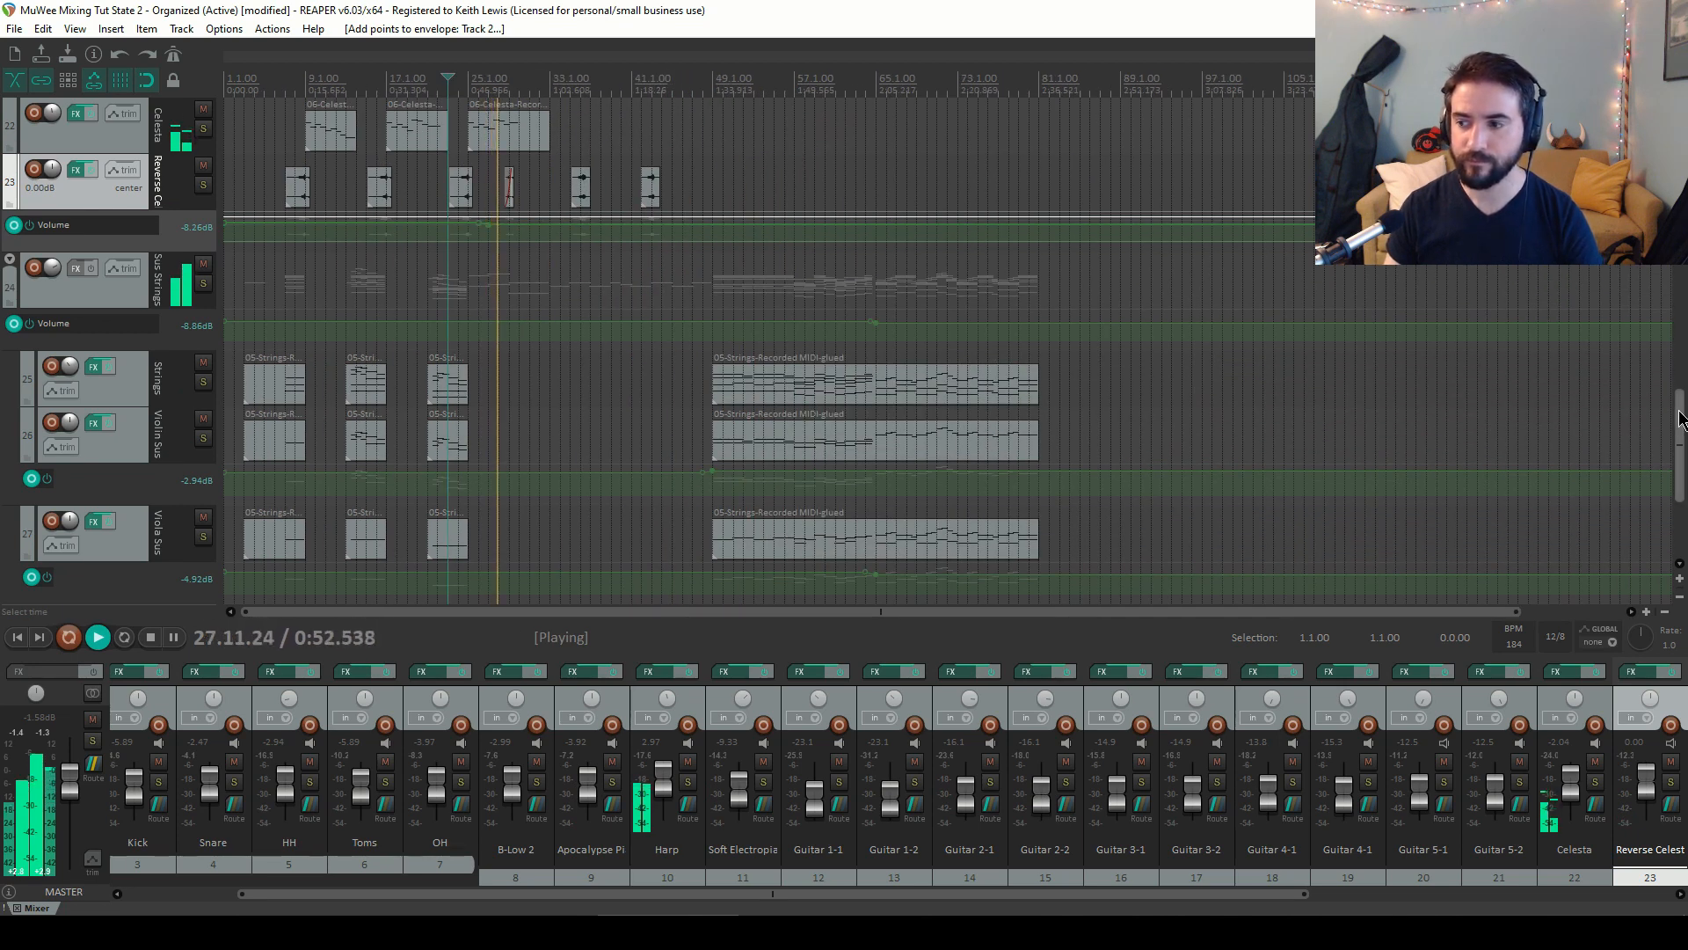
left_click_drag(1681, 421, 1681, 242)
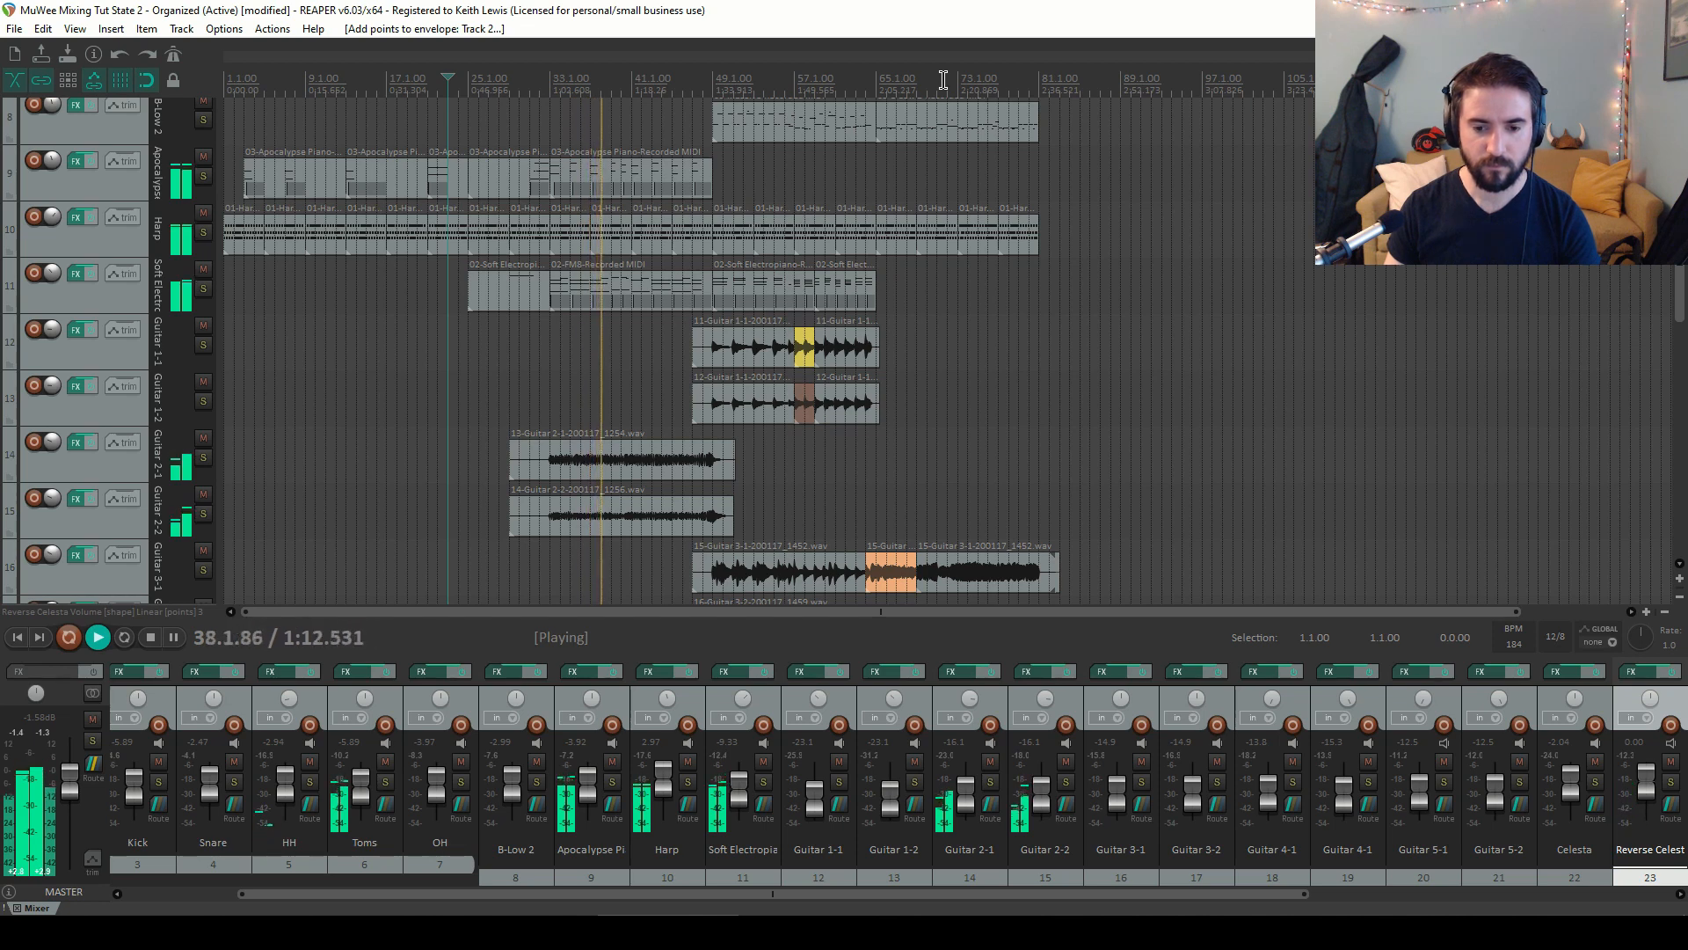
left_click_drag(1680, 294, 1681, 396)
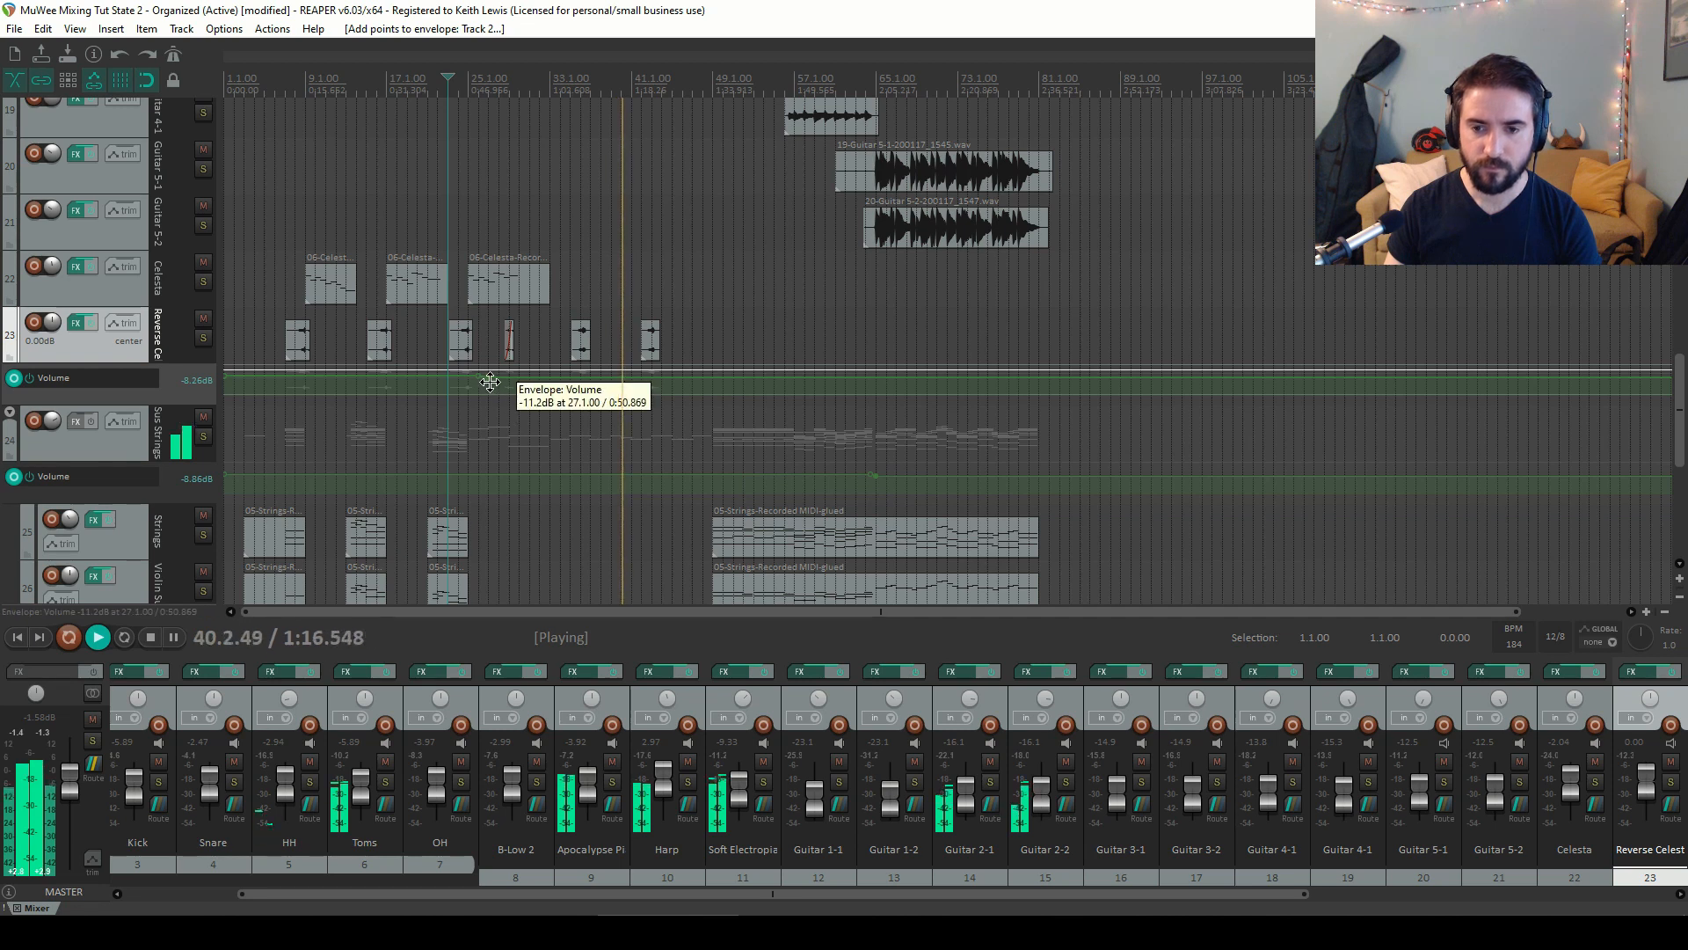
Lower the Reverse Celesta volume envelope point near bar 27
left_click_drag(490, 381, 492, 411)
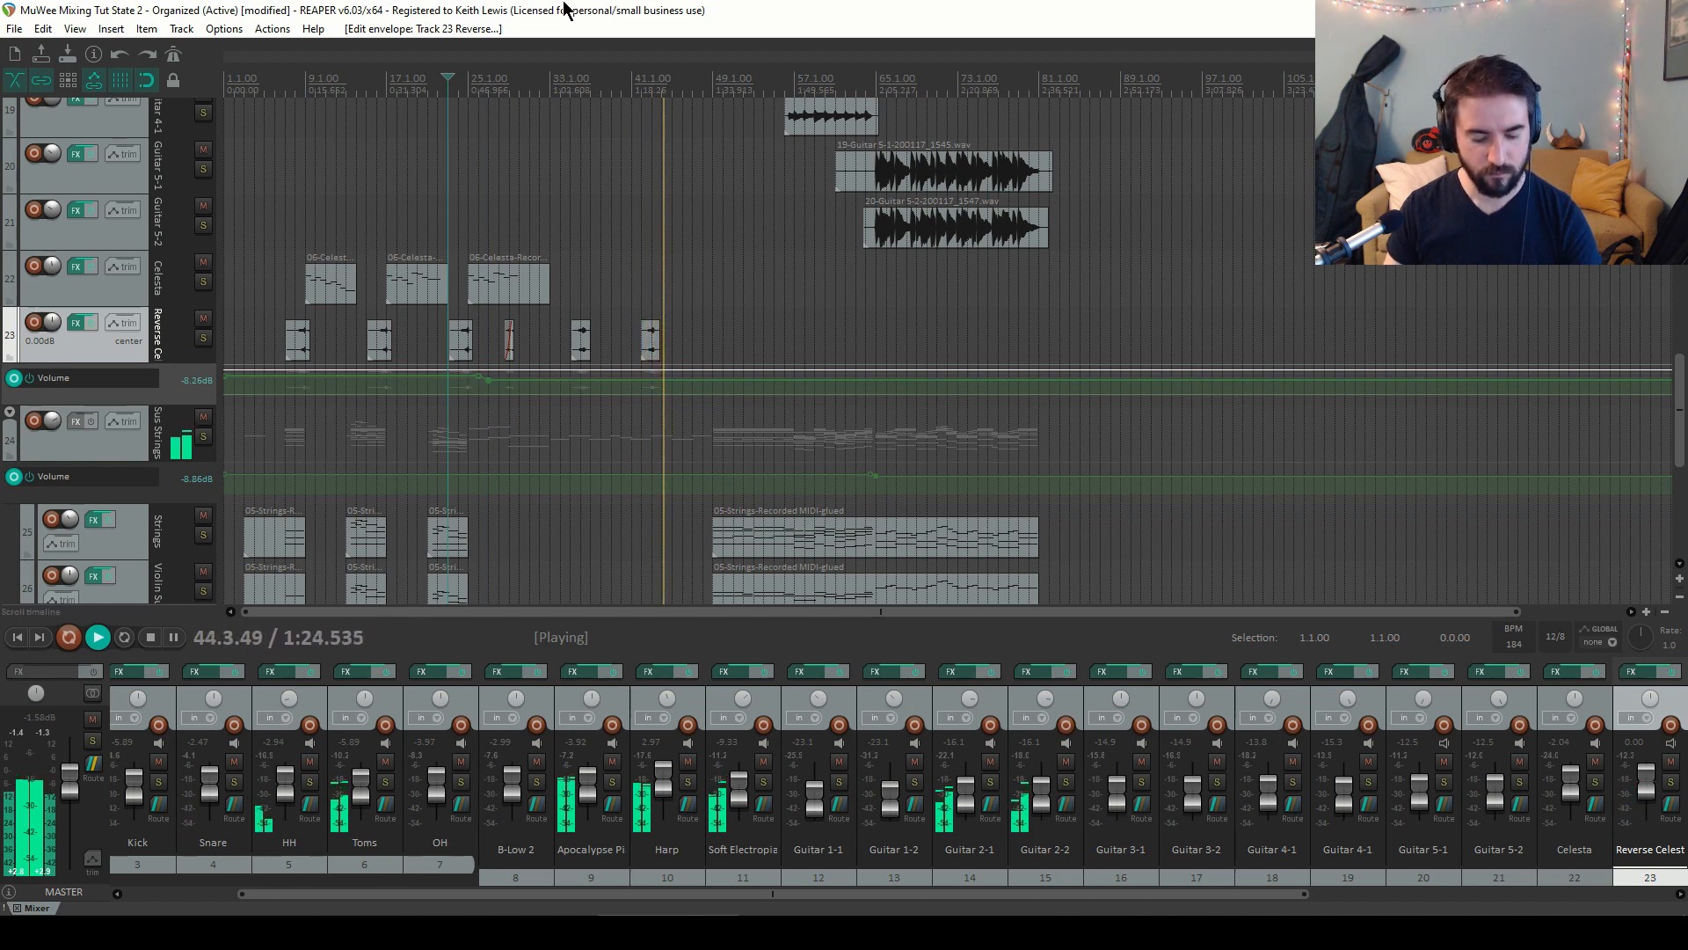
scroll(774, 352, "up", 15)
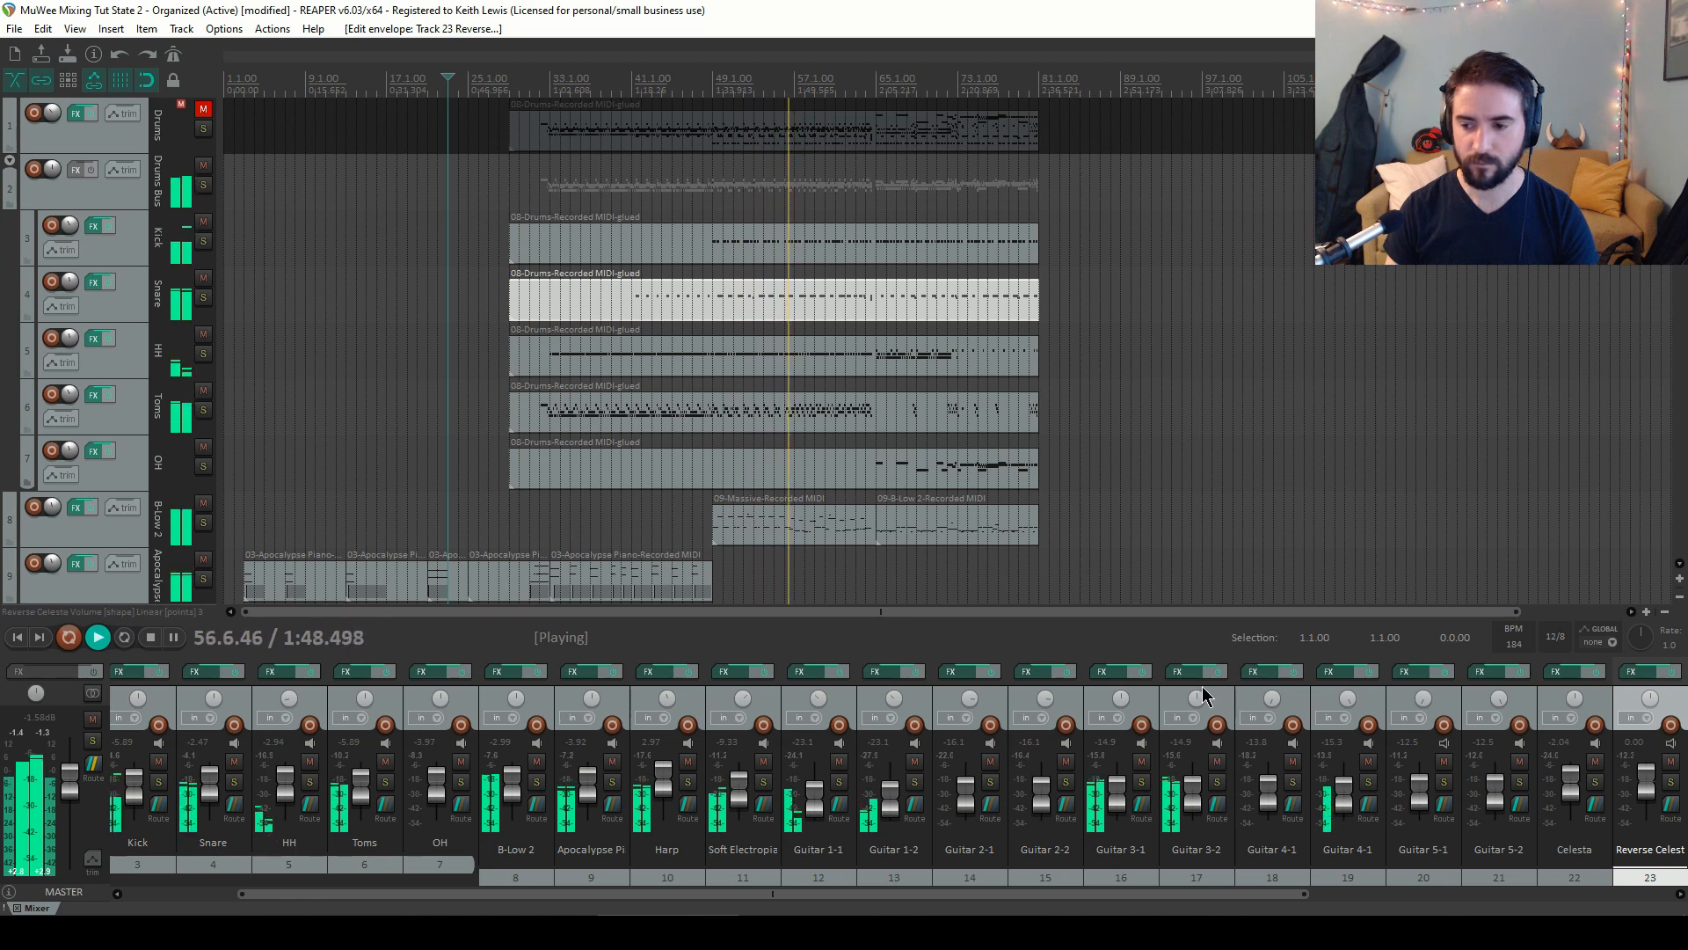
Select the Guitar 3-1 and Guitar 3-2 tracks and raise both faders together by about 1 dB
left_click(1143, 710)
left_click(1200, 752, "ctrl")
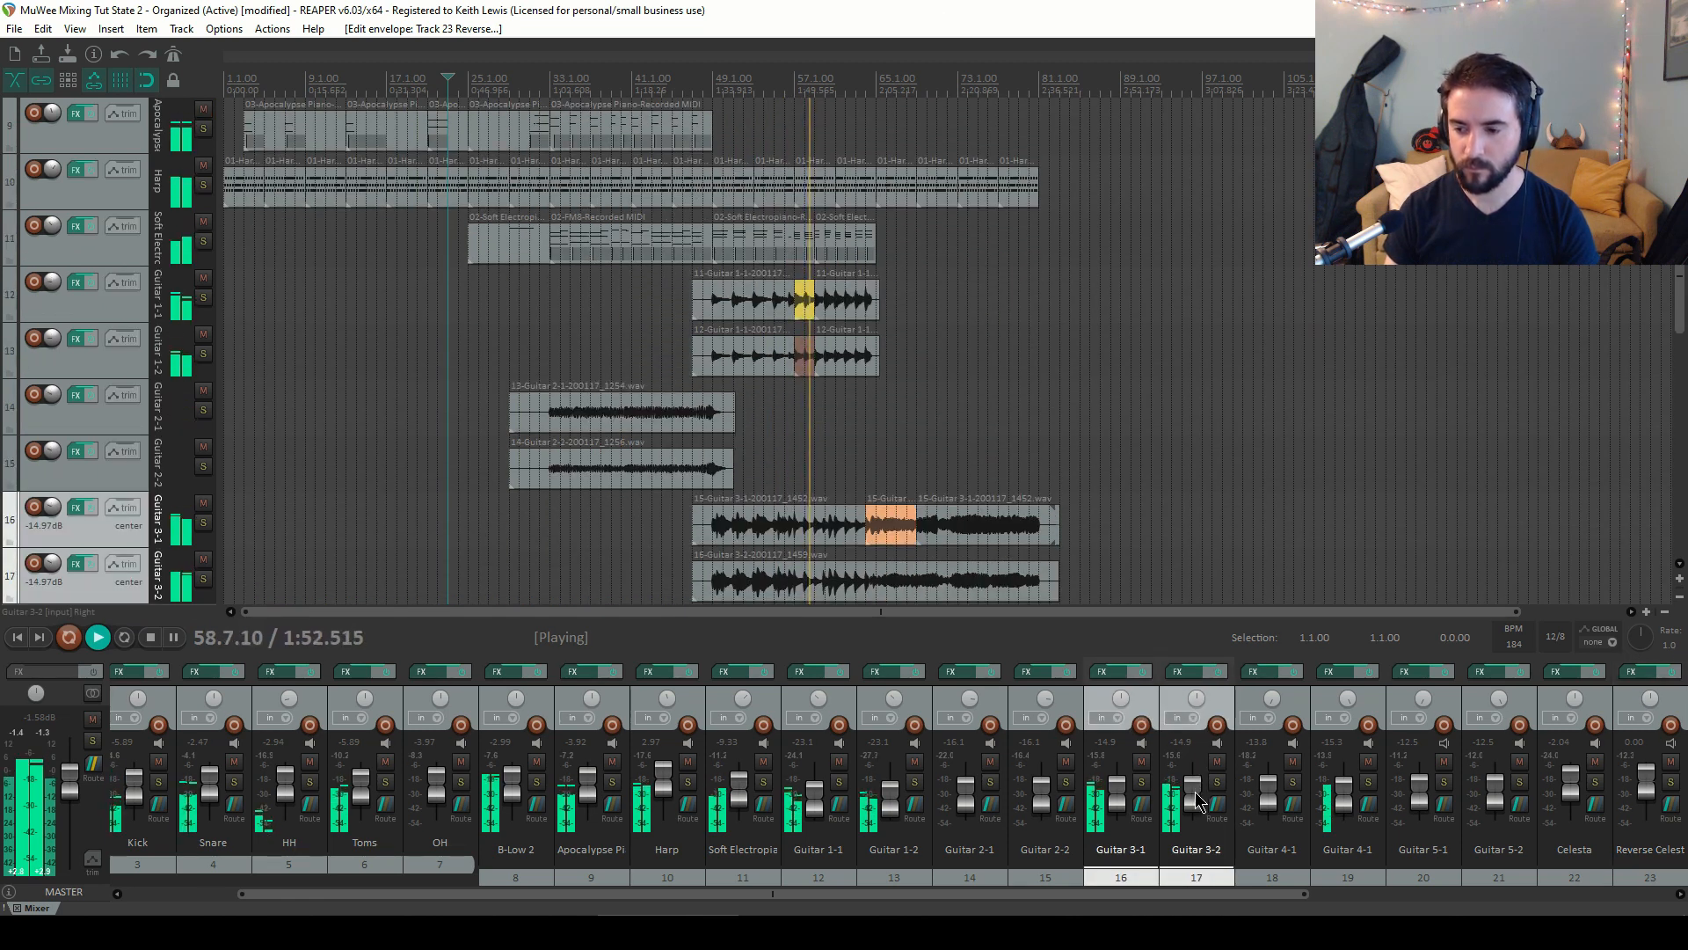
scroll(1195, 799, "up", 2)
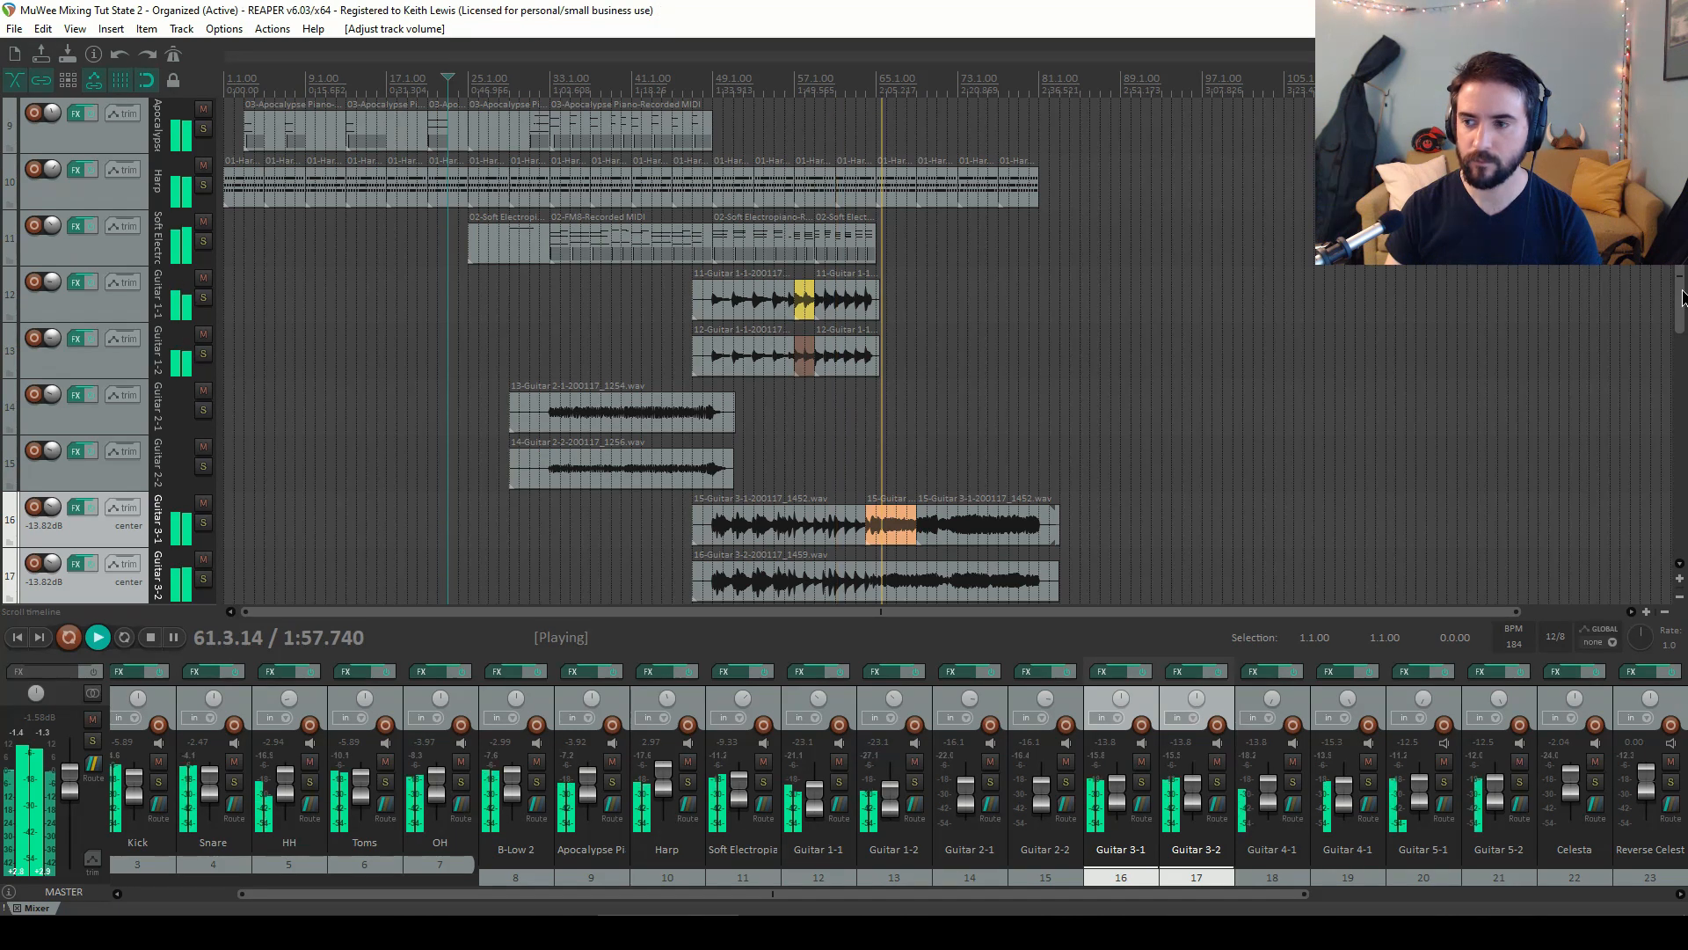
scroll(1077, 183, "up", 5)
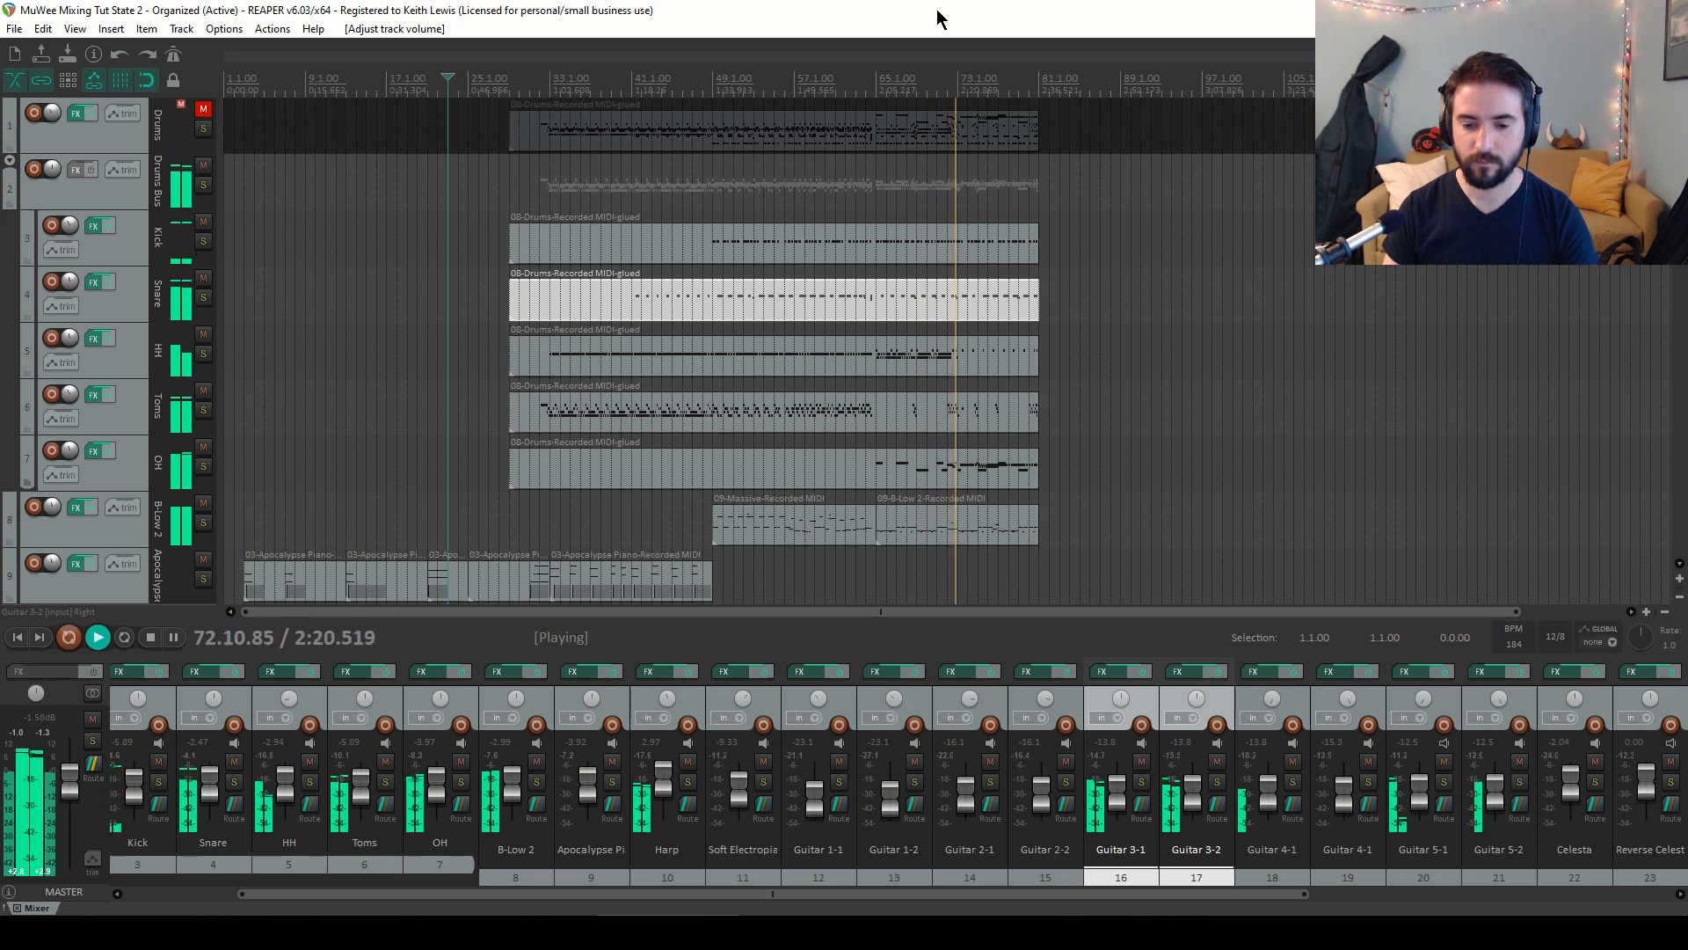
Lower the Drums Bus fader to about -2 dB and stop playback
left_click_drag(768, 895, 606, 879)
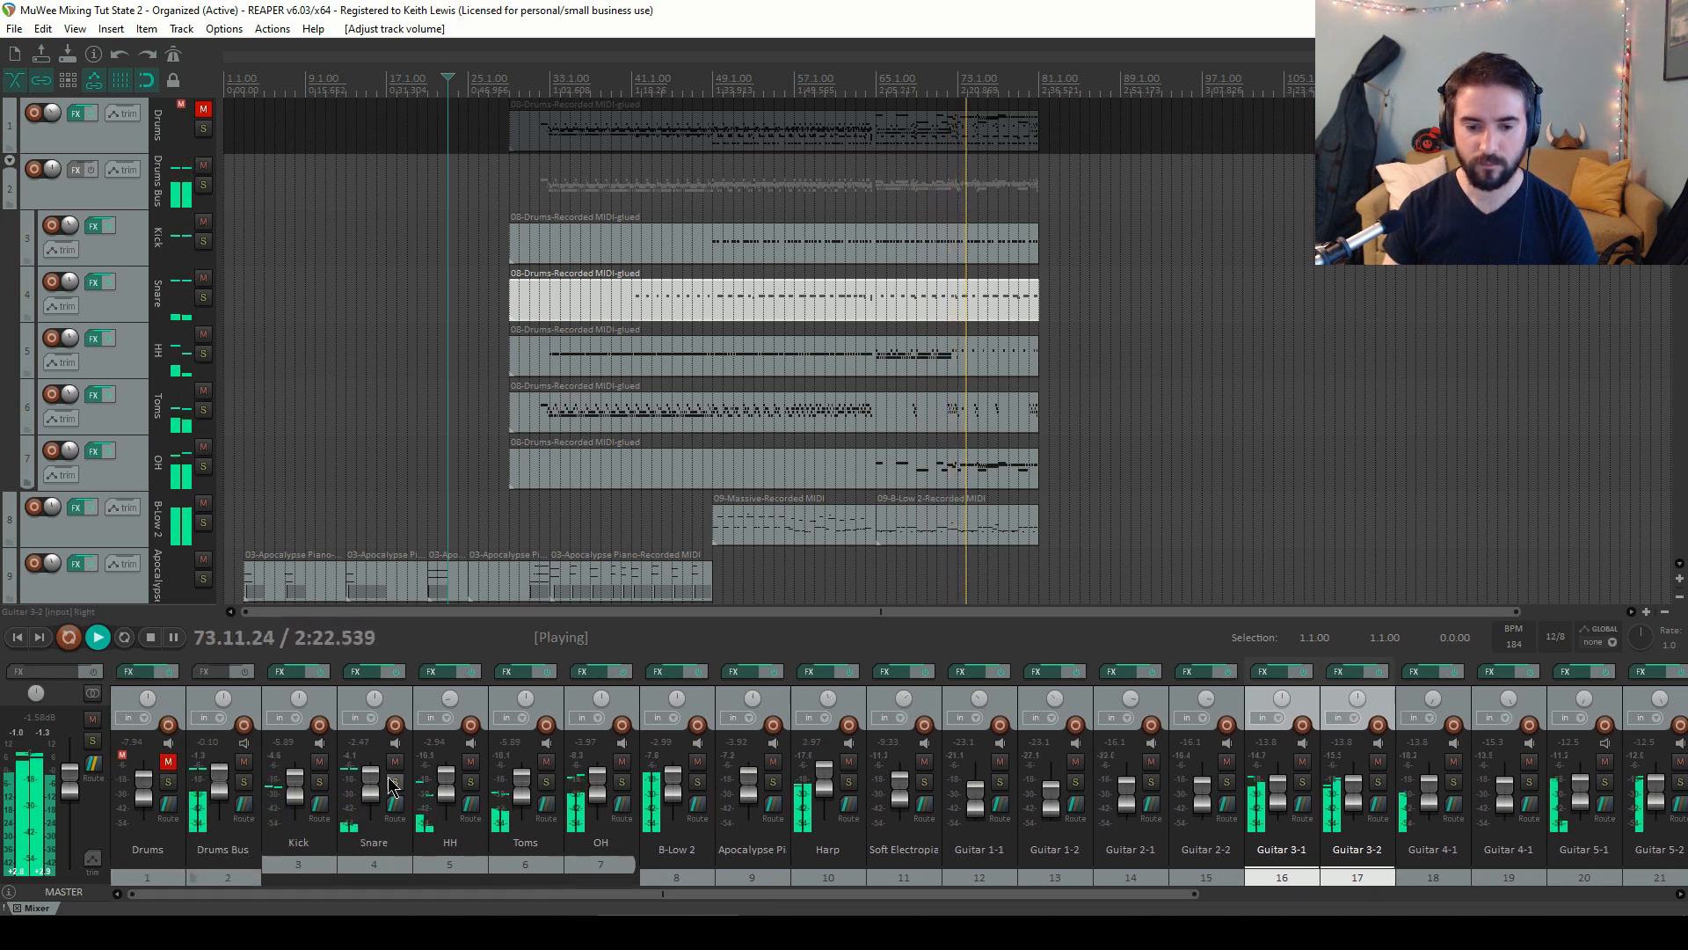
scroll(217, 779, "down", 4)
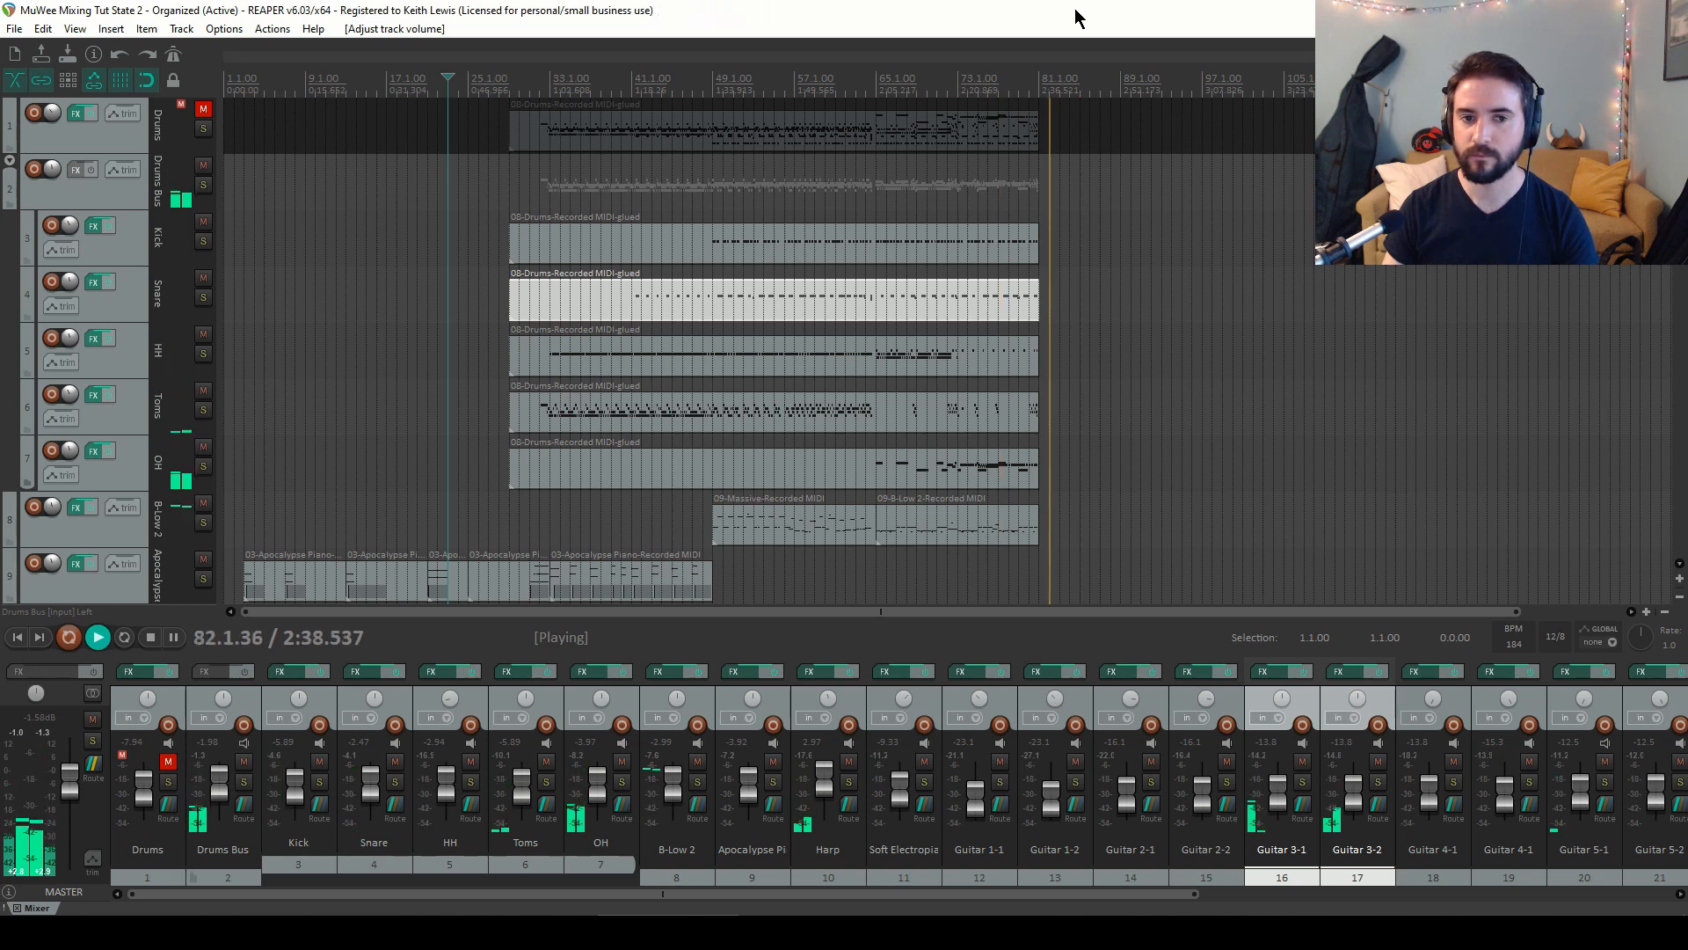
key("space")
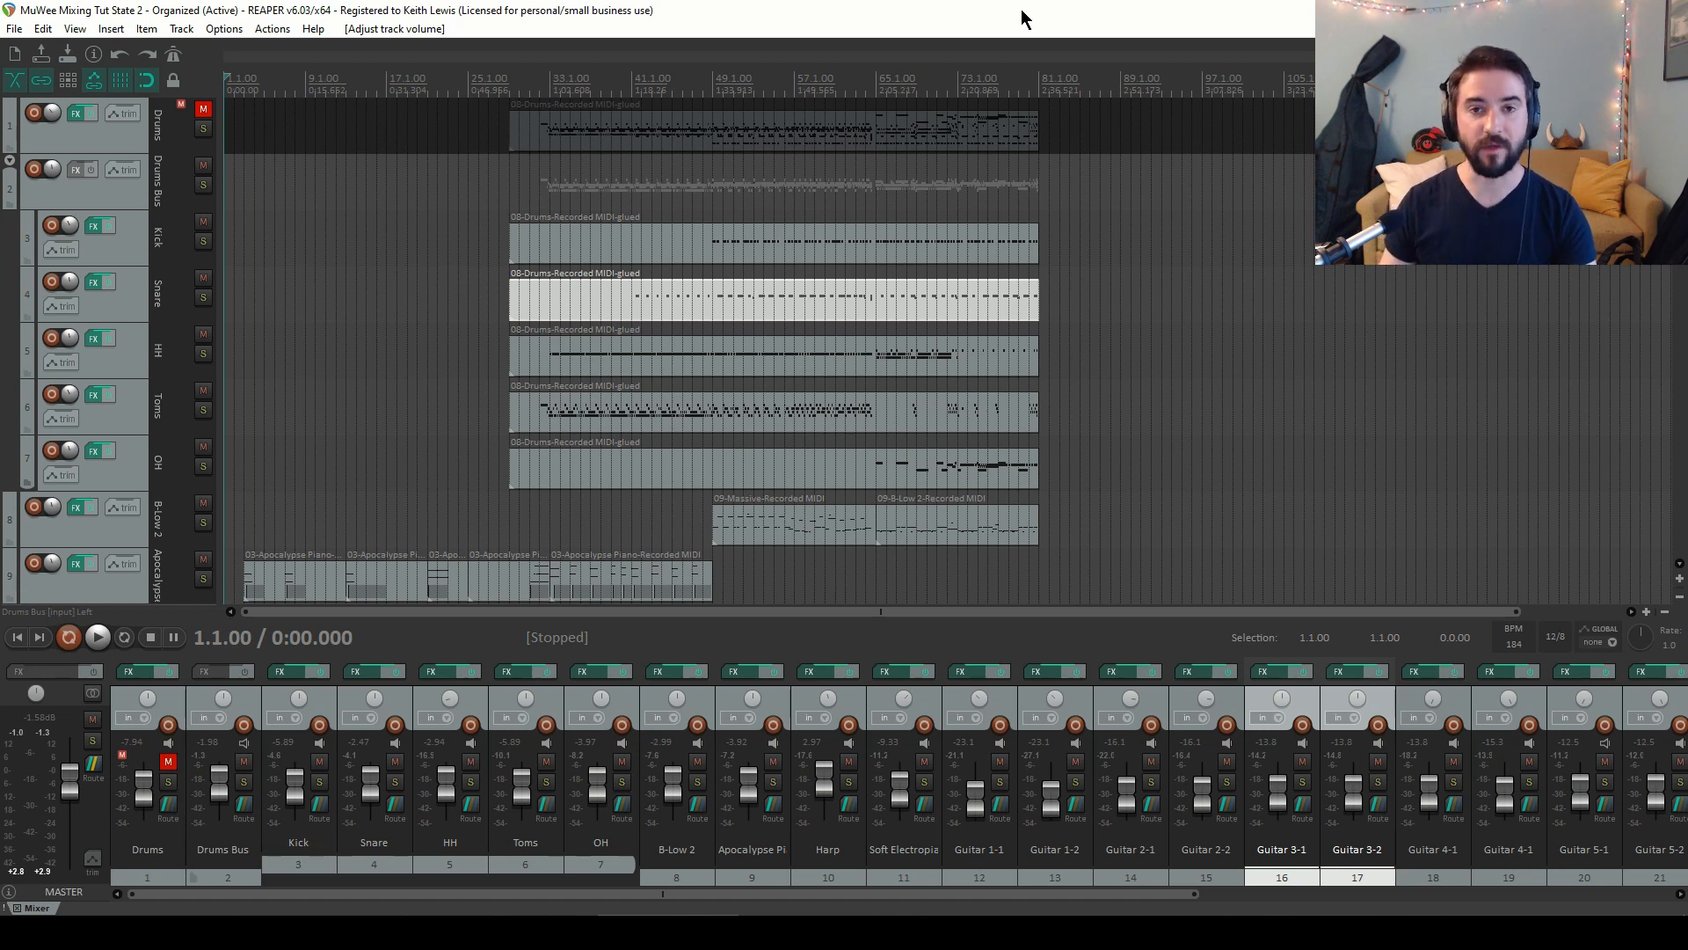
Start playback, select Guitar 2-1 and Guitar 2-2, and raise both faders together to about -12.5 dB
key("space")
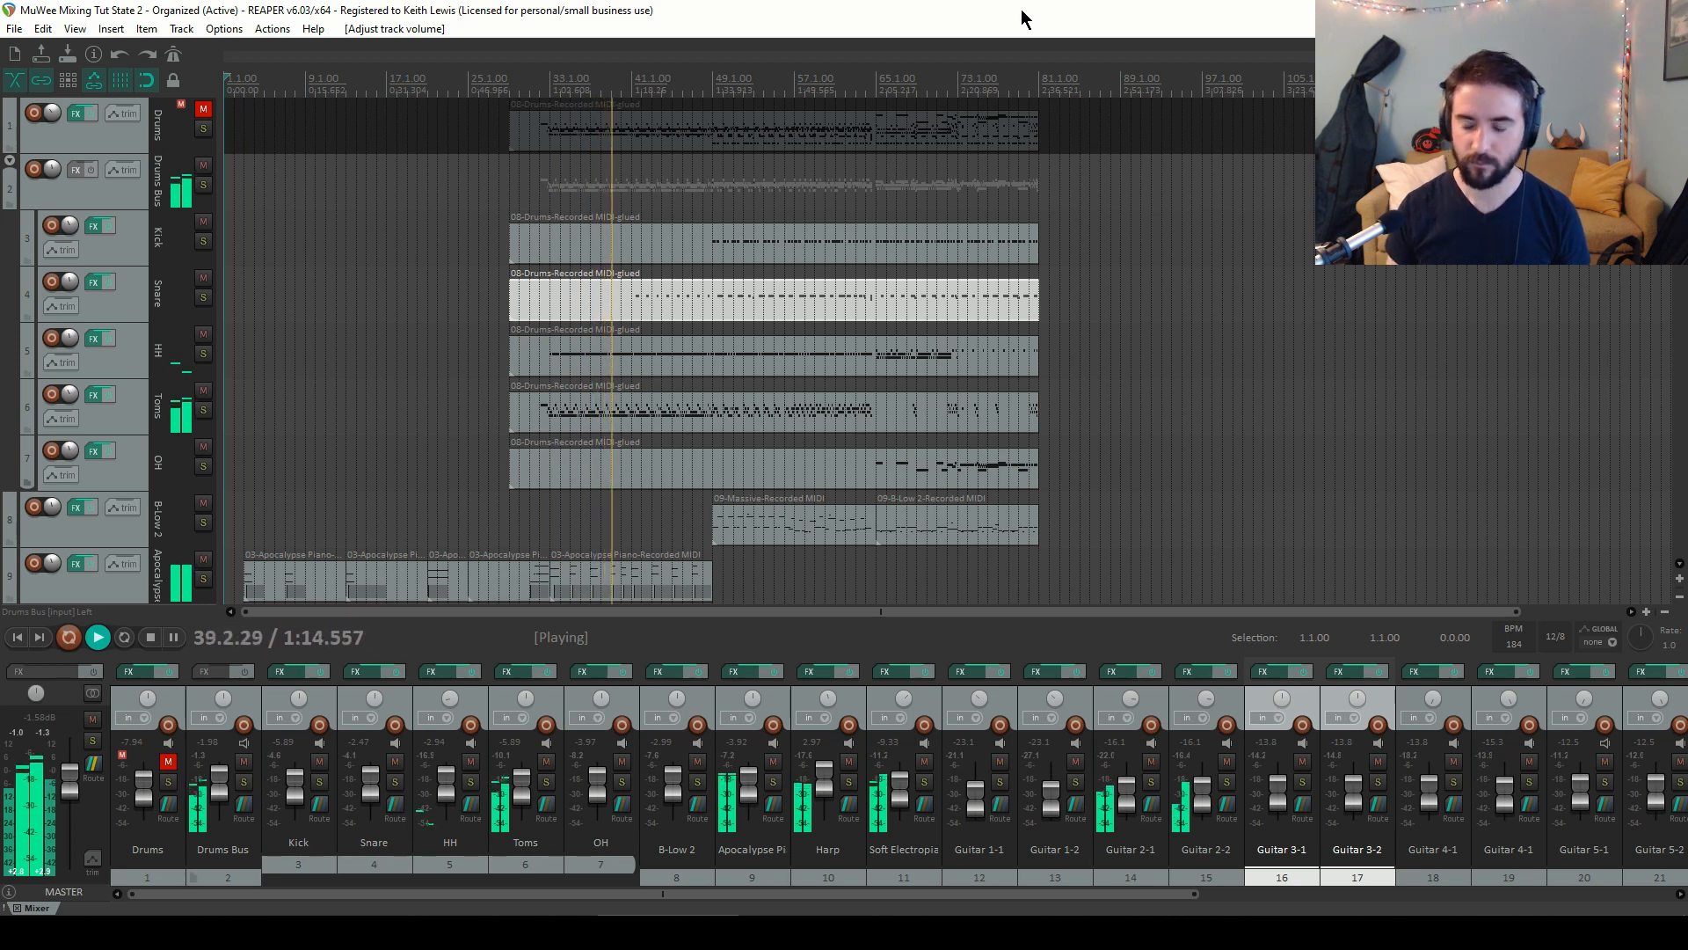
left_click(1155, 702)
left_click(1183, 705, "ctrl")
left_click_drag(1204, 783, 1200, 784)
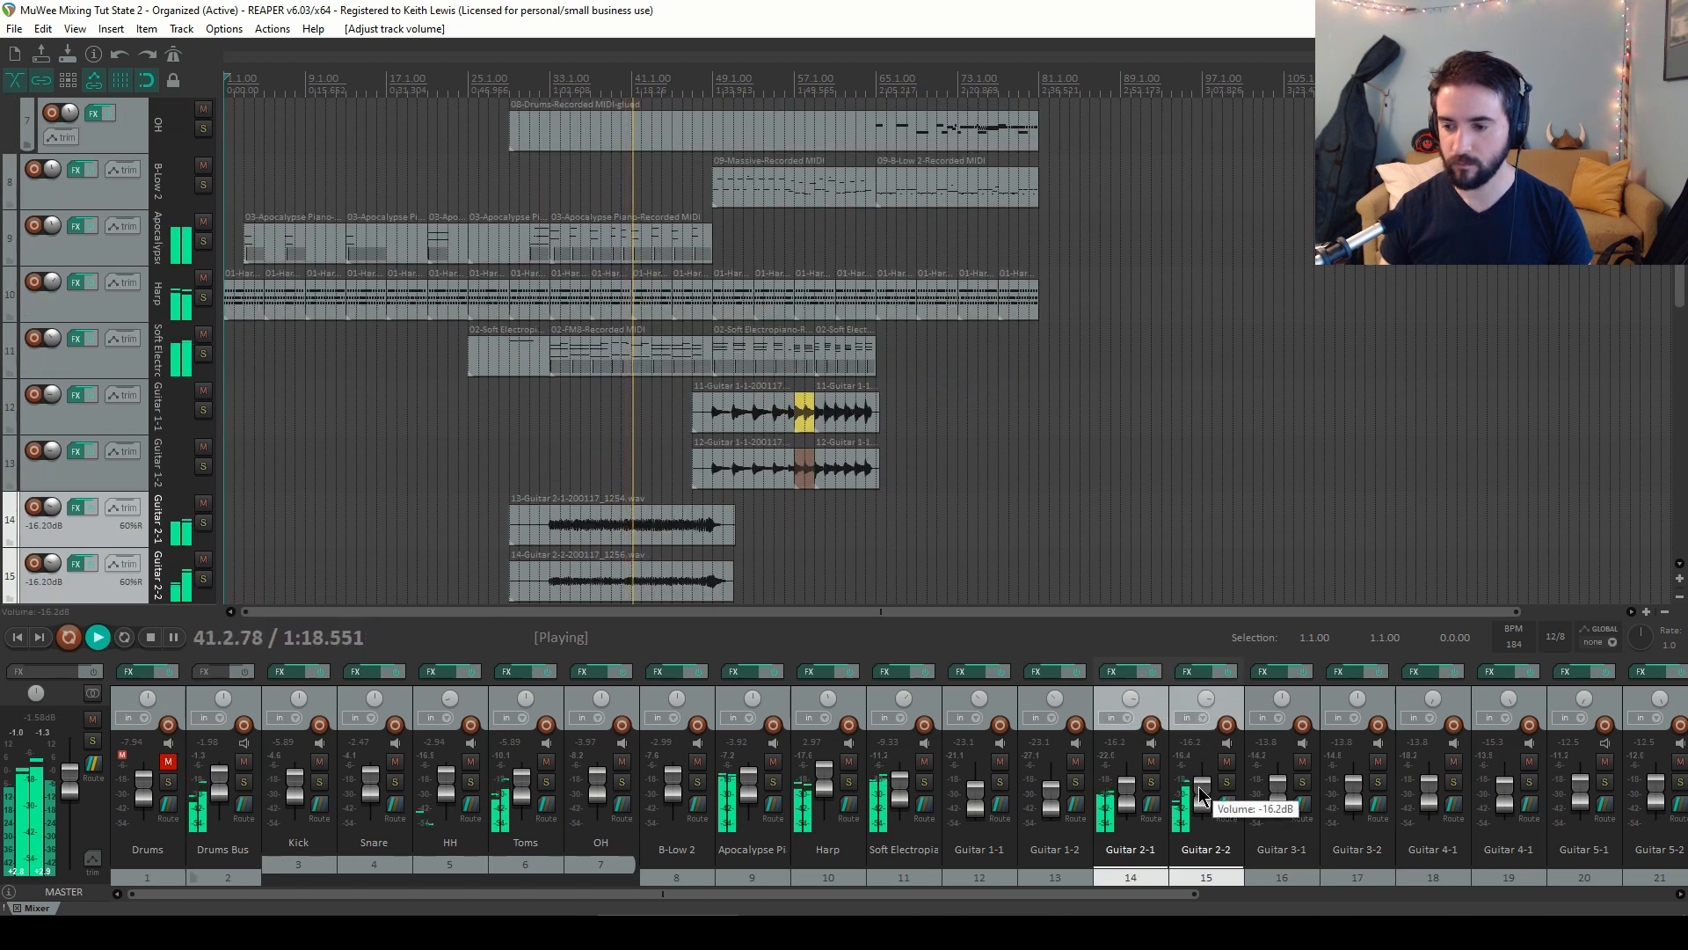
right_click(1200, 784)
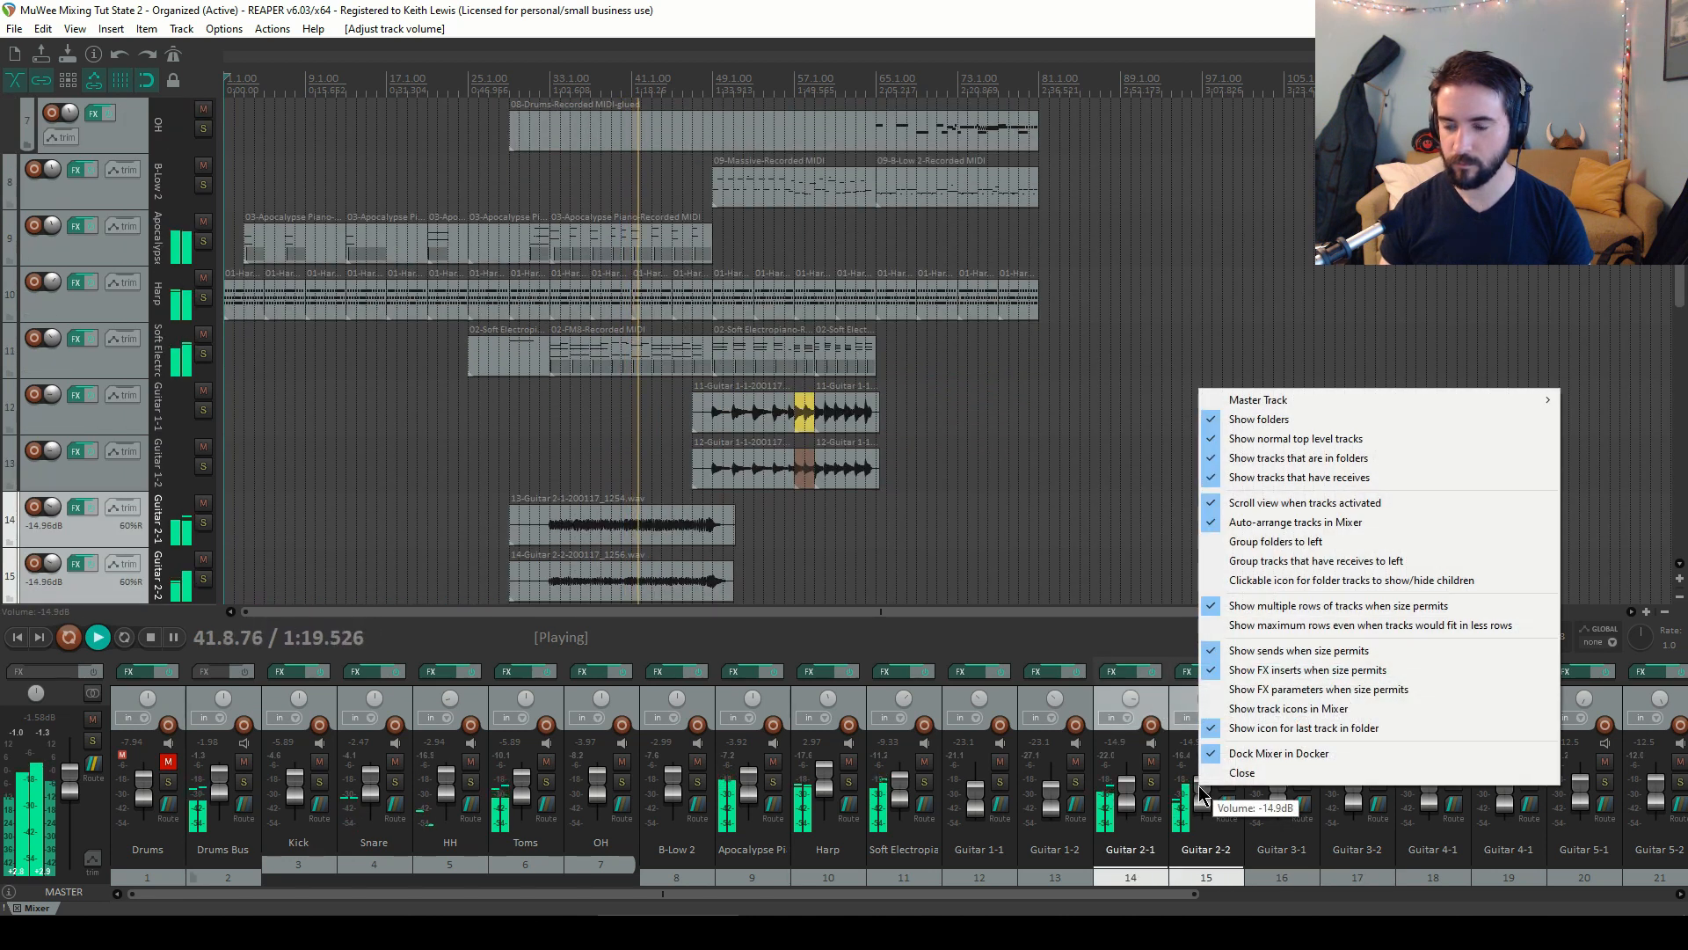
left_click(1186, 701)
left_click(1164, 703, "ctrl")
scroll(1199, 793, "up", 4)
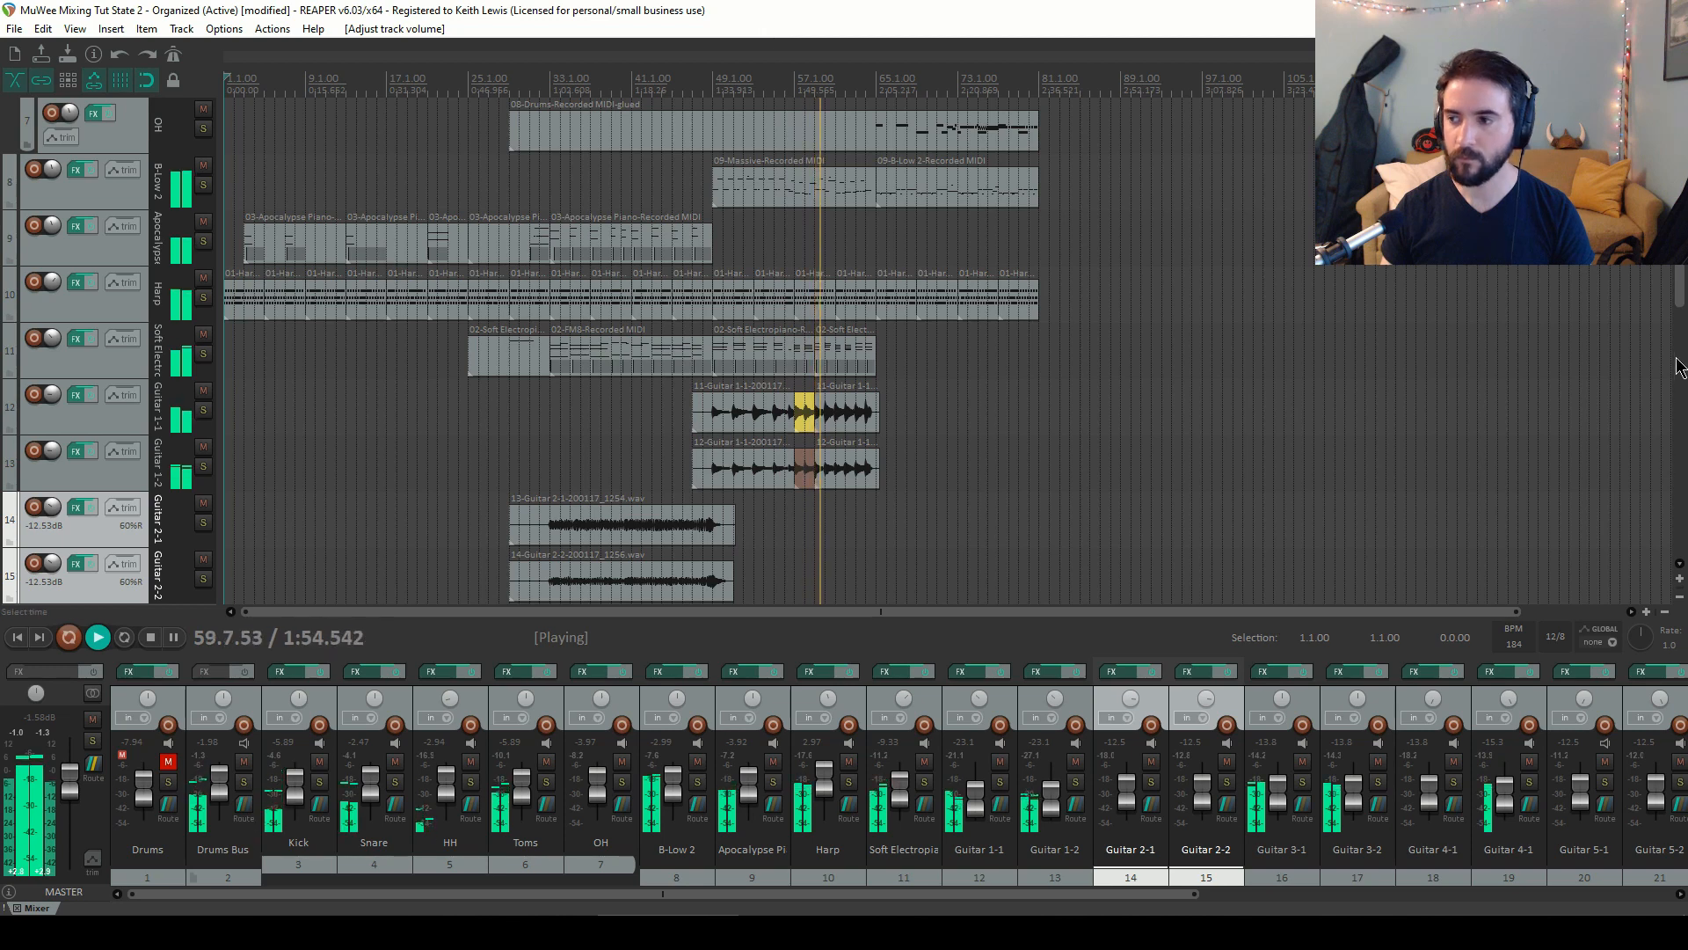
Scroll through the track list to review the string tracks, then stop playback
left_click_drag(1681, 290, 1686, 499)
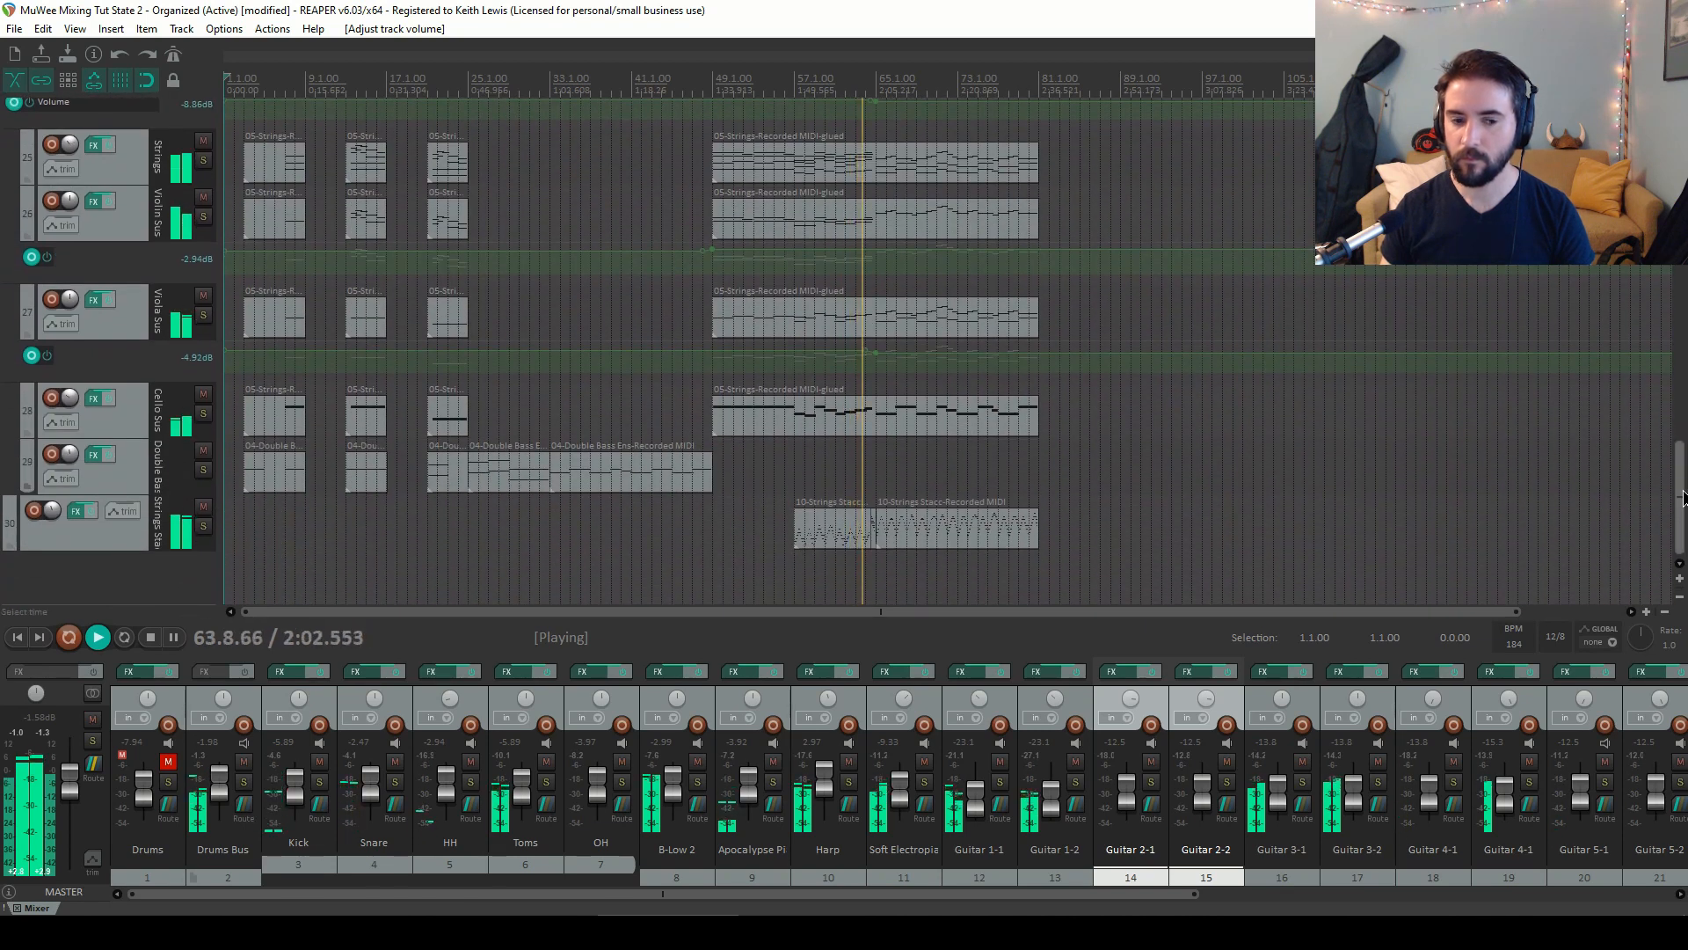
left_click_drag(1682, 496, 1683, 211)
left_click_drag(1681, 280, 1680, 284)
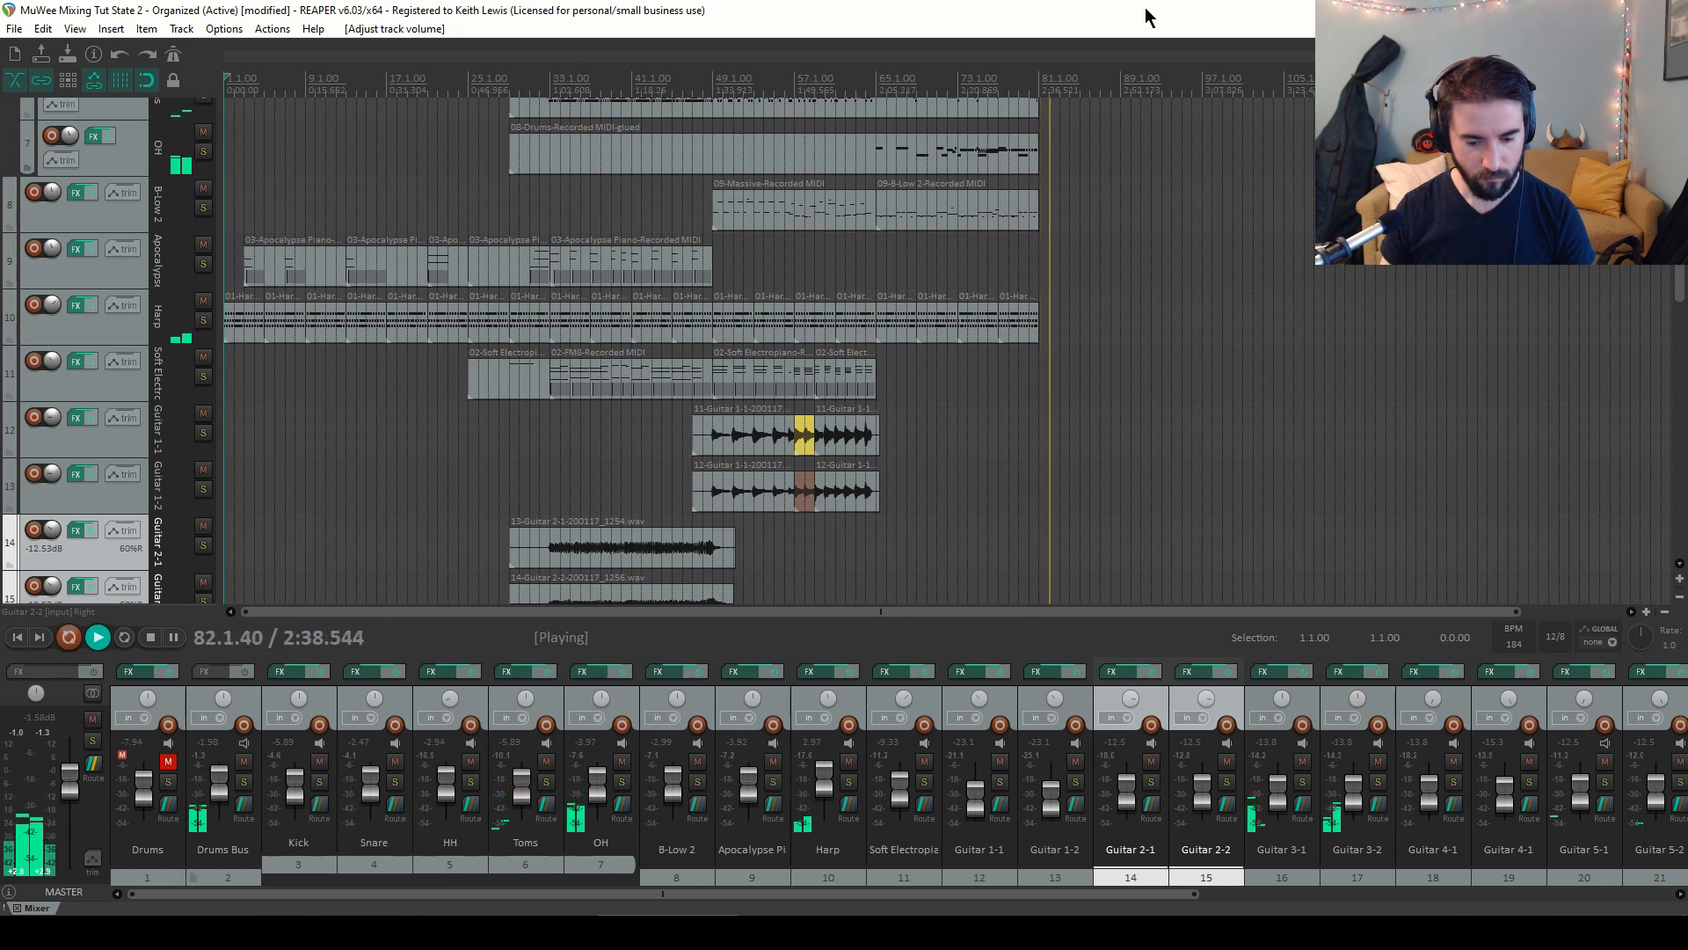
key("space")
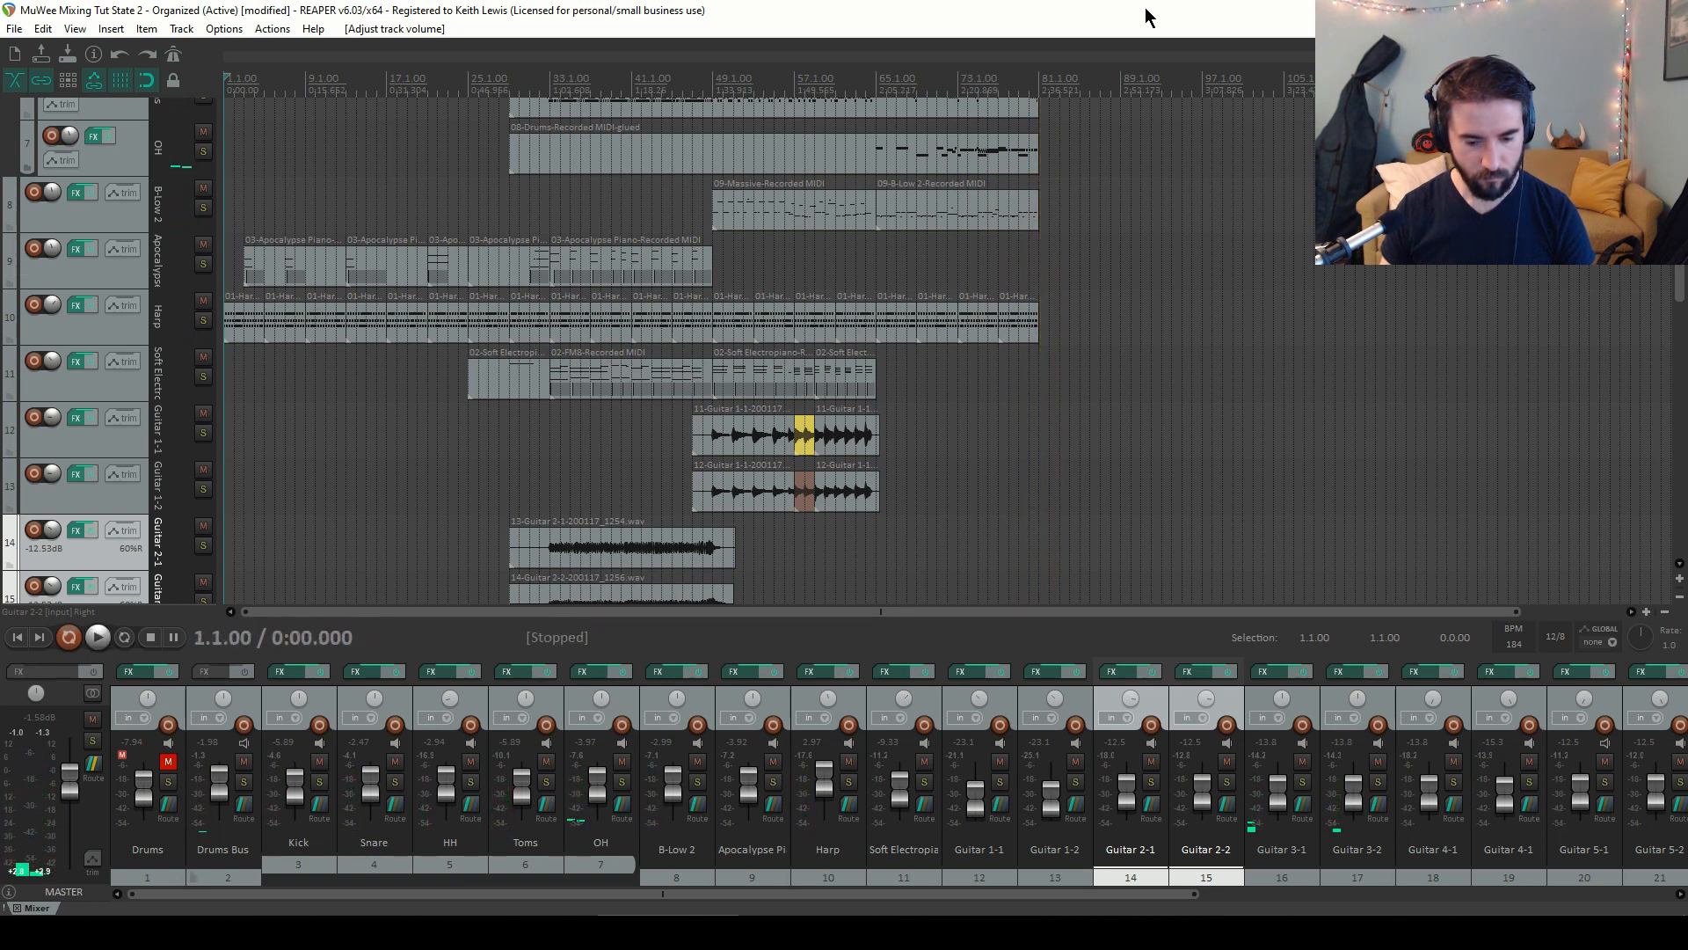